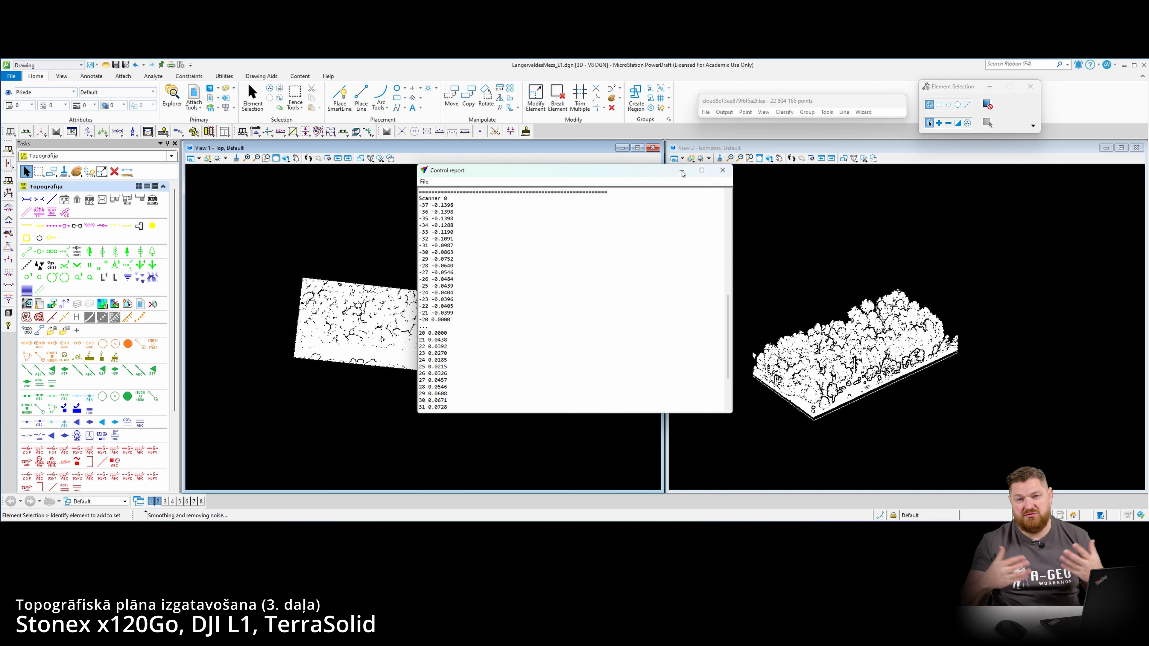
- Minimize the control report and review the per-class point statistics of the loaded cloud down to the Noise class
left_click(682, 171)
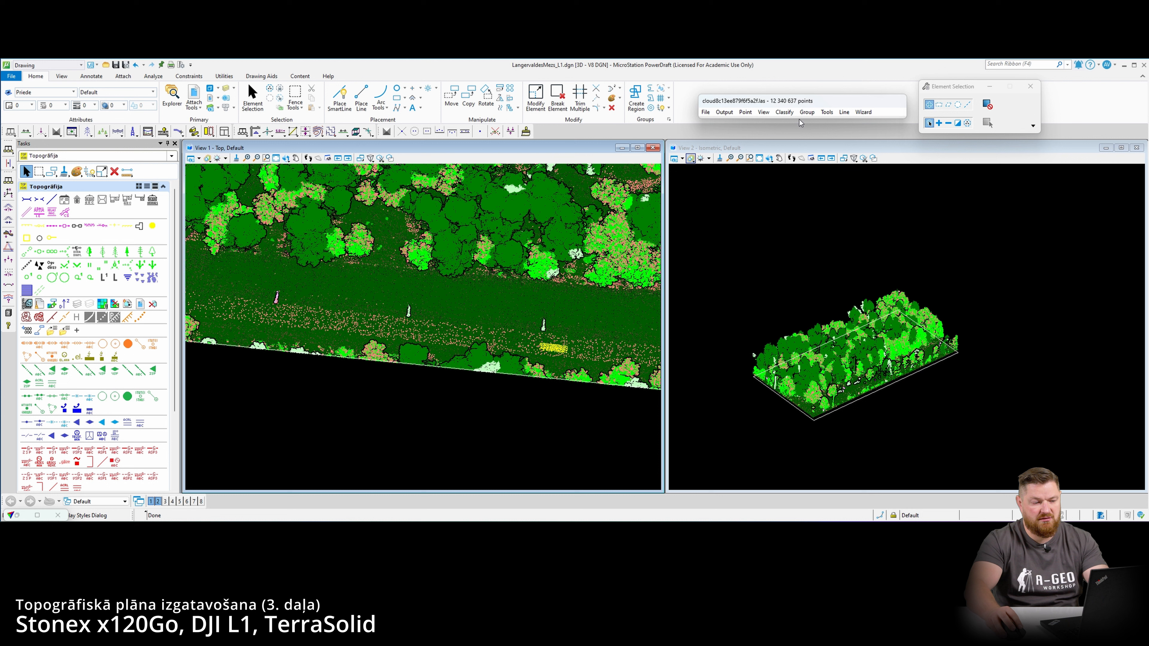
left_click(826, 112)
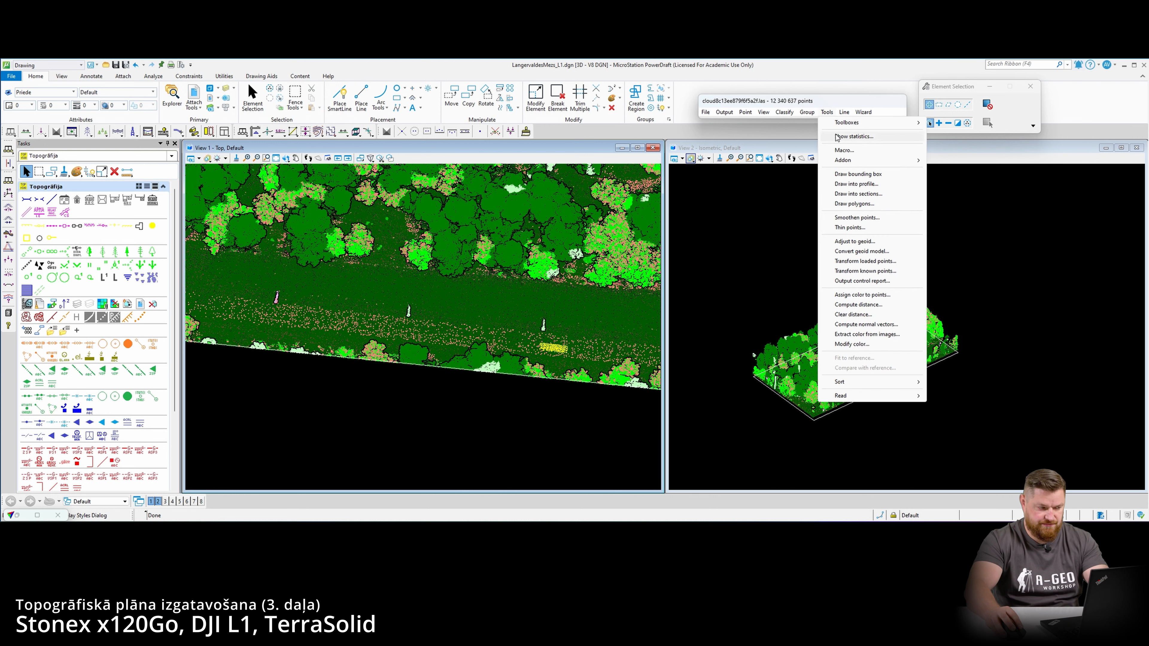
left_click(850, 136)
scroll(561, 288, "down", 4)
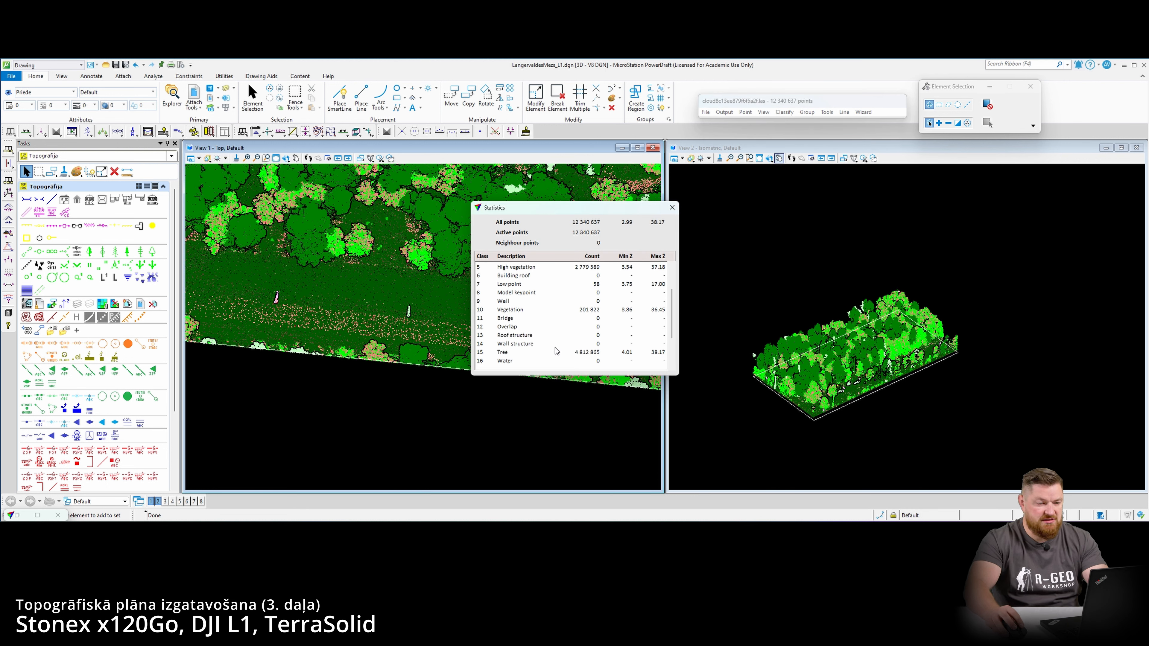
scroll(525, 348, "down", 1)
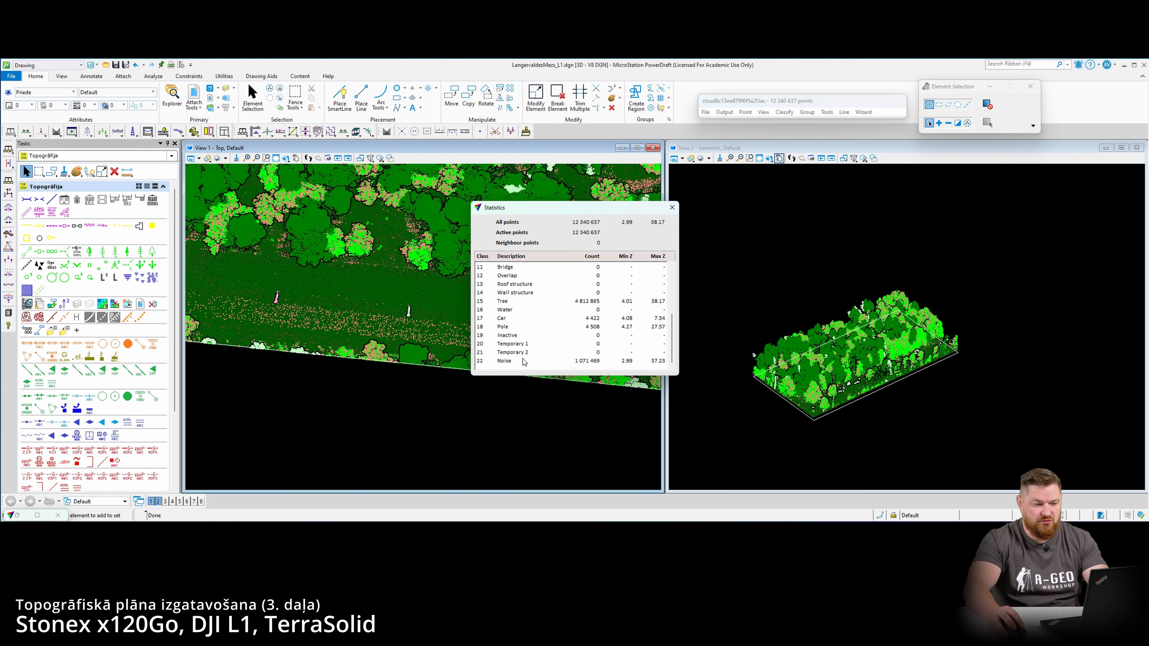
left_click(671, 208)
- Delete all points in the Low point, Car and Noise classes from the point cloud
left_click(745, 112)
mouse_move(769, 198)
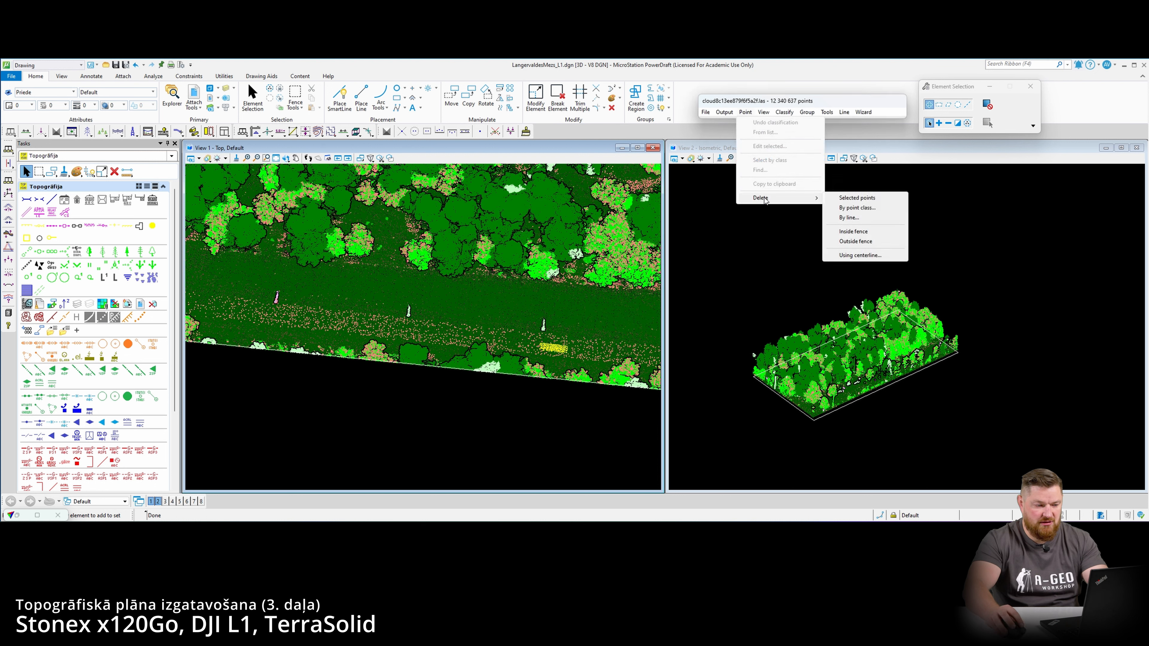
left_click(855, 208)
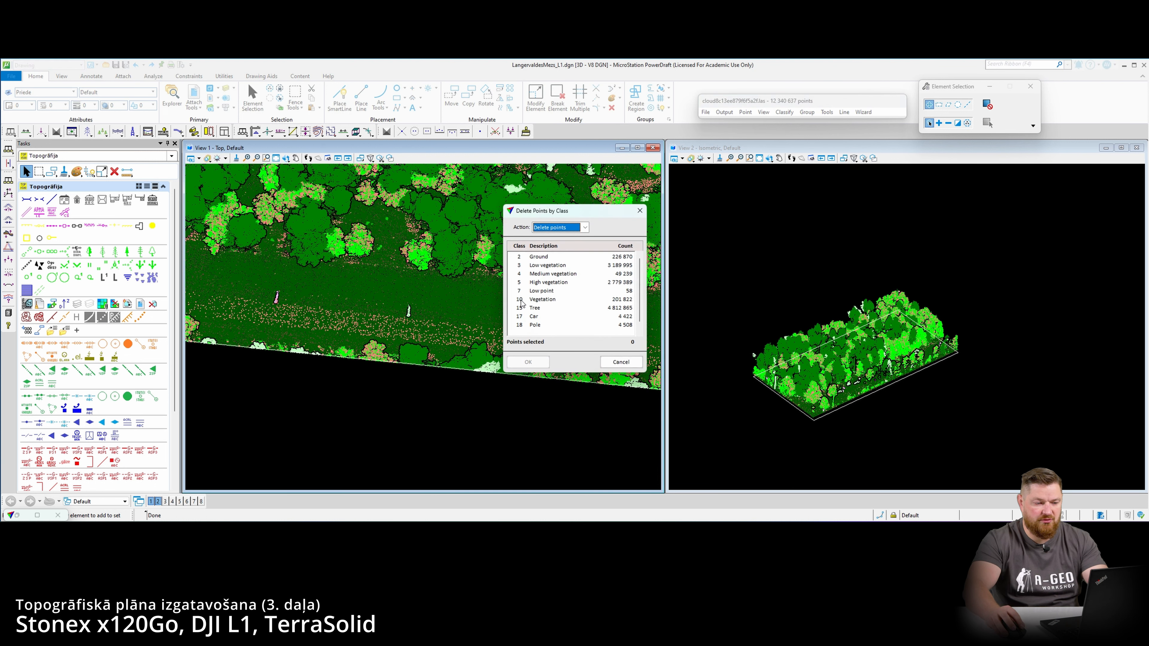
left_click(538, 318)
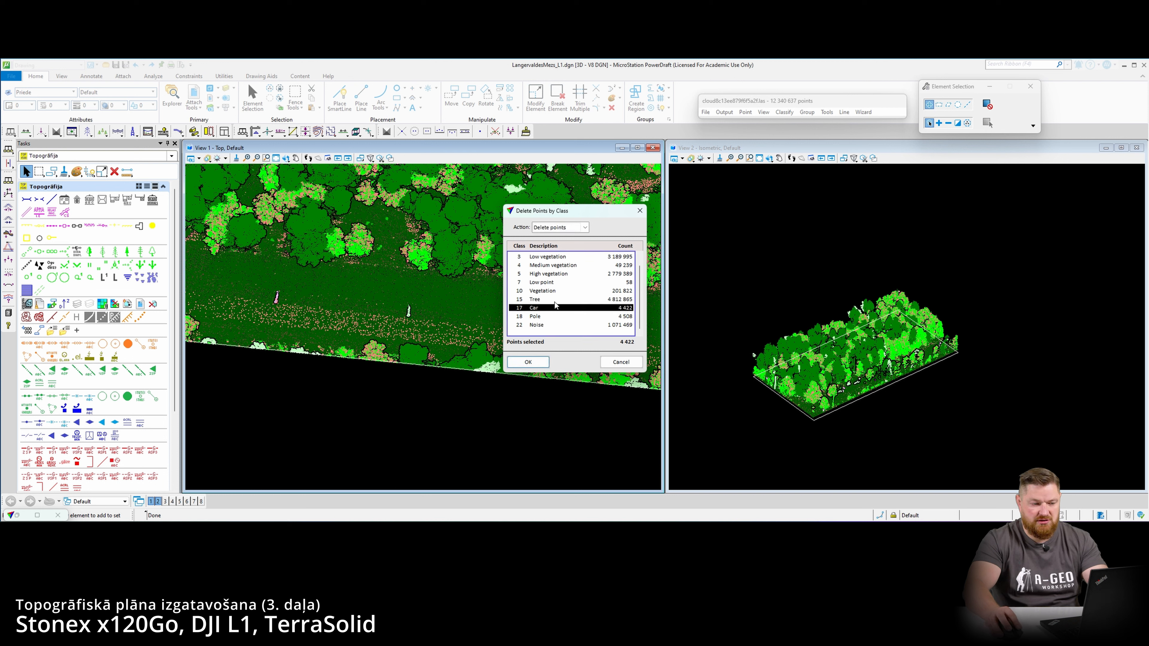
left_click(544, 325)
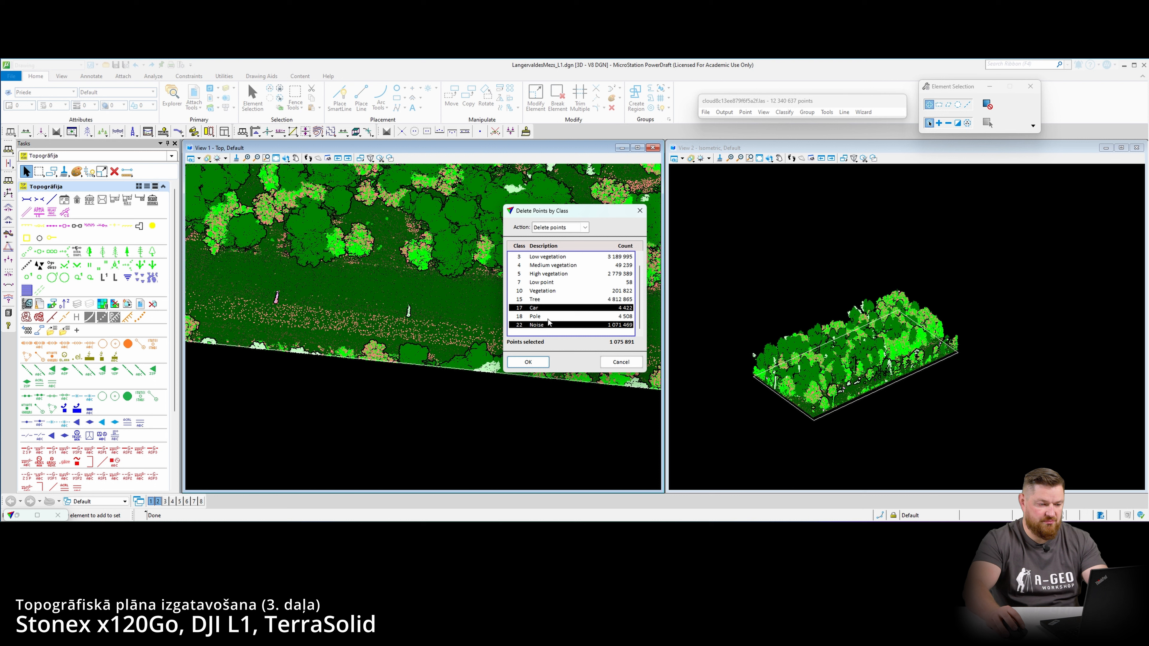
left_click(549, 282)
scroll(548, 291, "up", 1)
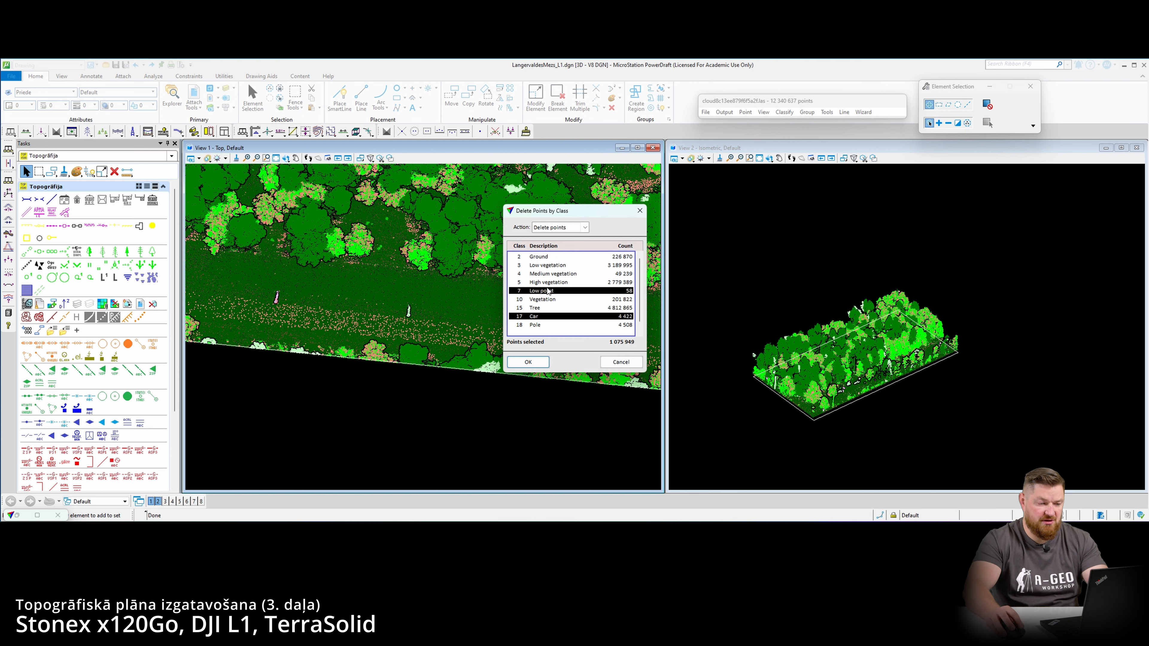
left_click(528, 362)
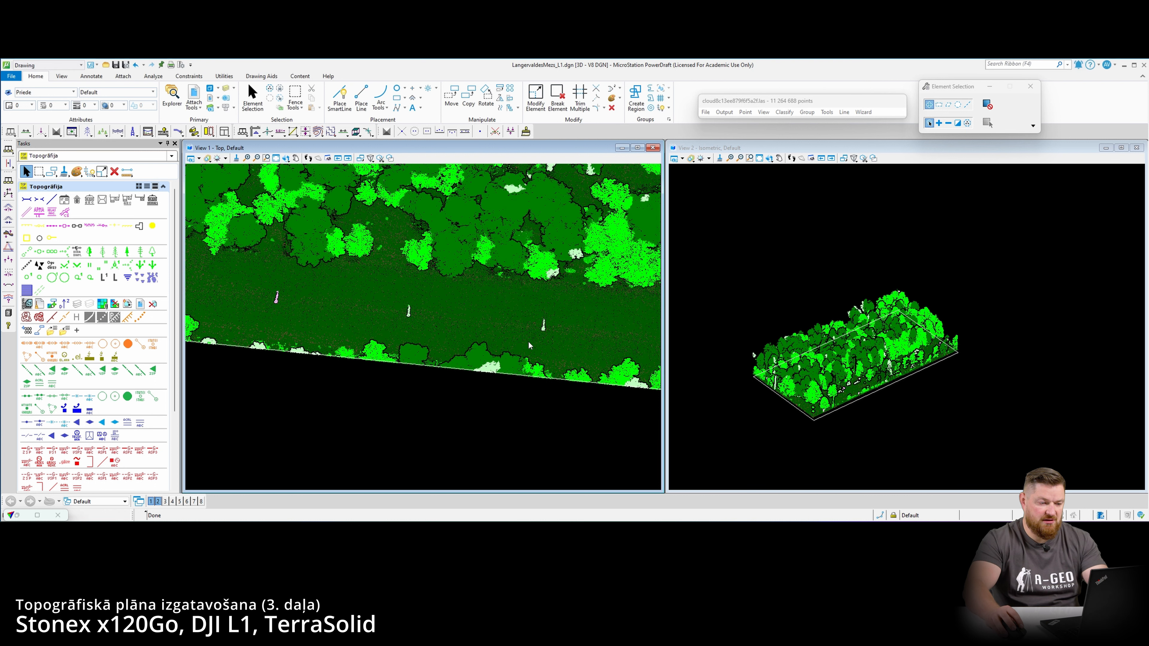
- Hide the Low vegetation class in View 1 through the point display mode
left_click(764, 113)
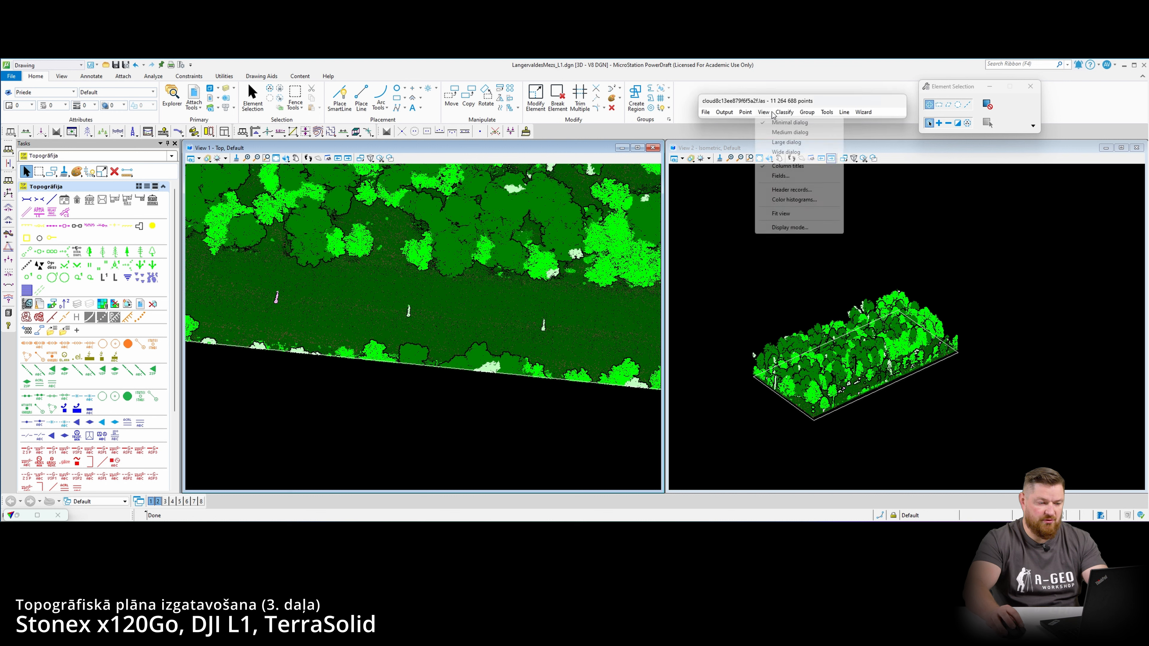
left_click(778, 227)
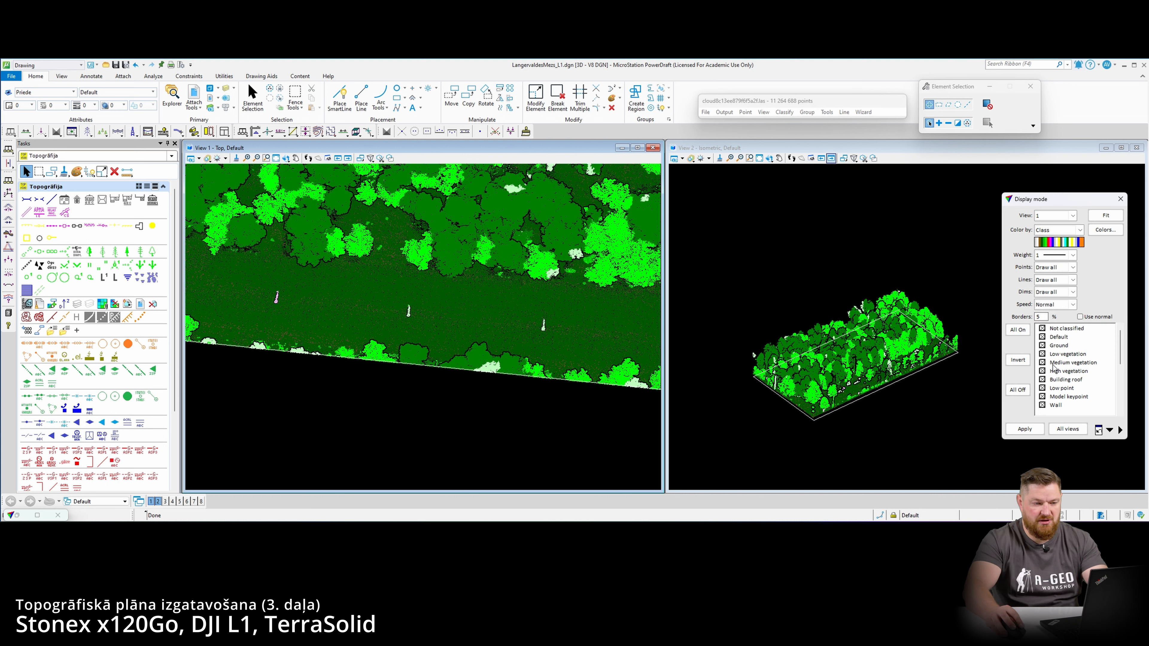
left_click(1042, 354)
left_click(1024, 429)
- Draw a vertical section across the western part of the tree strip along the cloud's southern edge, applied to View 2
scroll(443, 309, "down", 2)
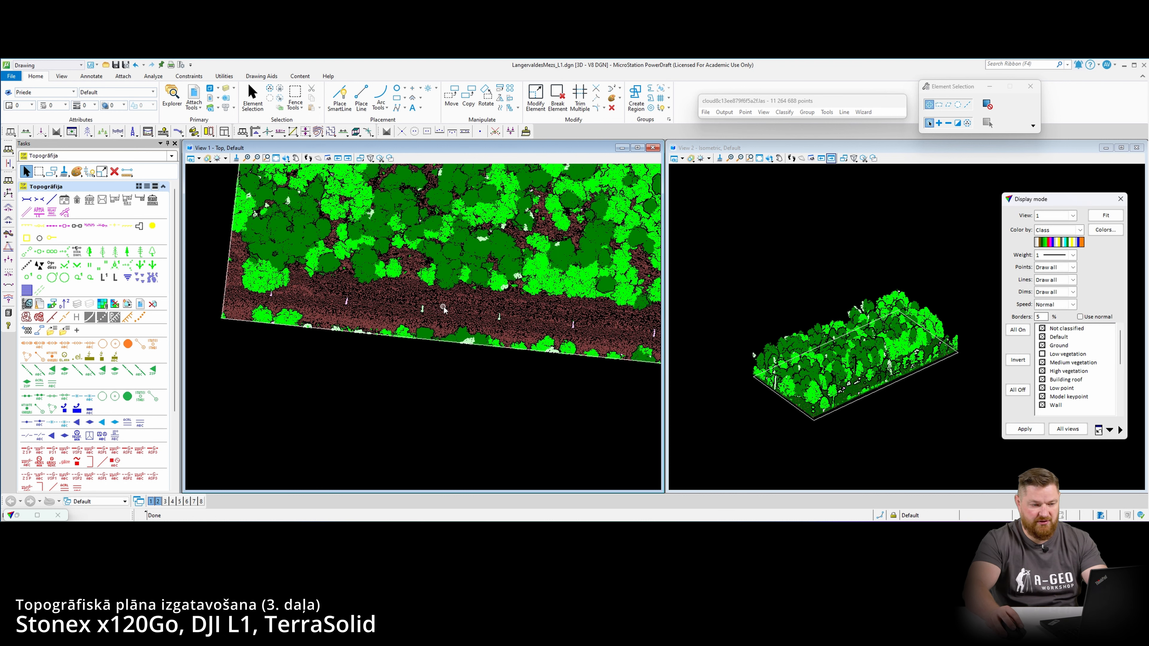
scroll(443, 309, "up", 2)
scroll(437, 302, "up", 2)
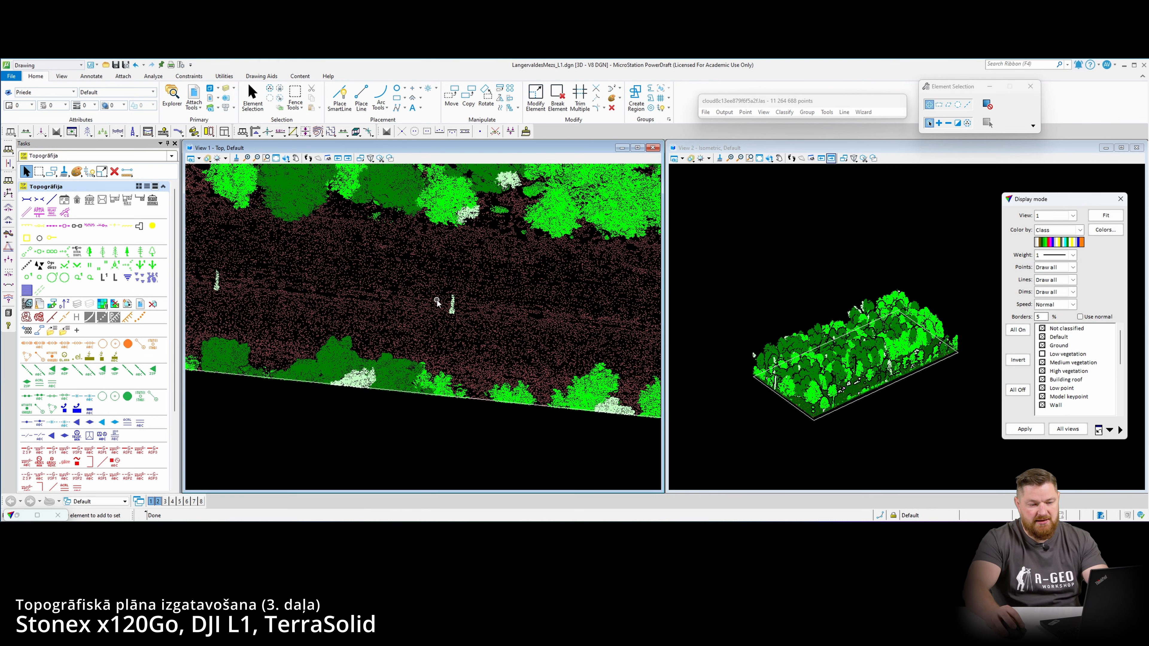
scroll(425, 301, "down", 2)
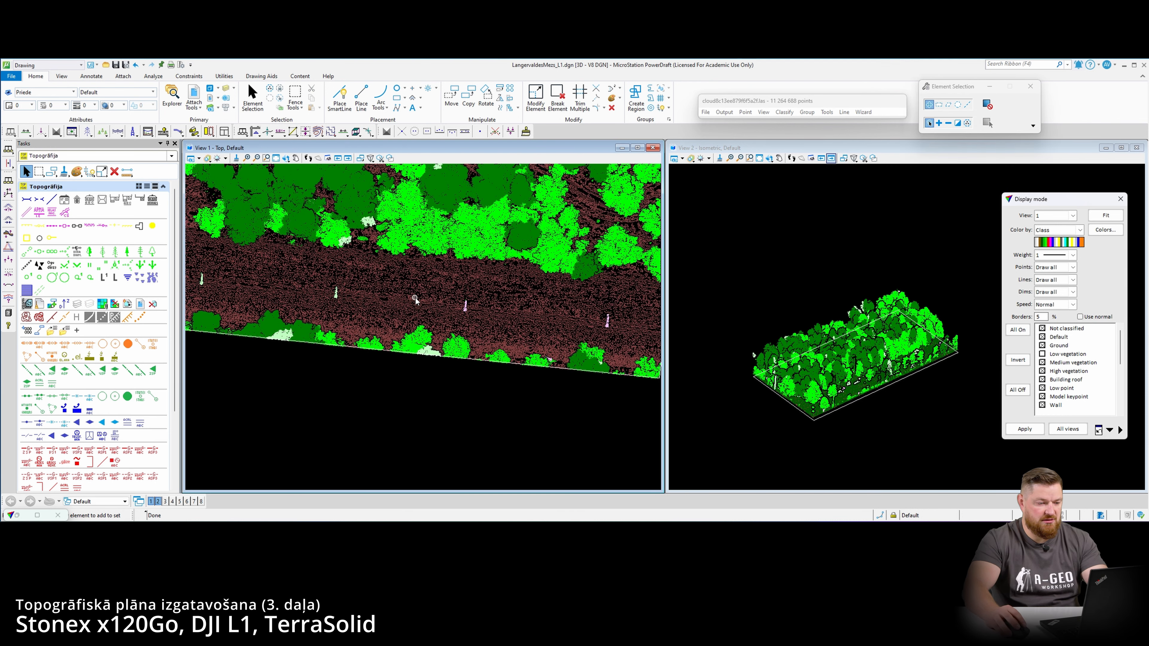
middle_click_drag(467, 312, 610, 313)
scroll(317, 308, "down", 2)
middle_click_drag(316, 307, 376, 289)
left_click(26, 131)
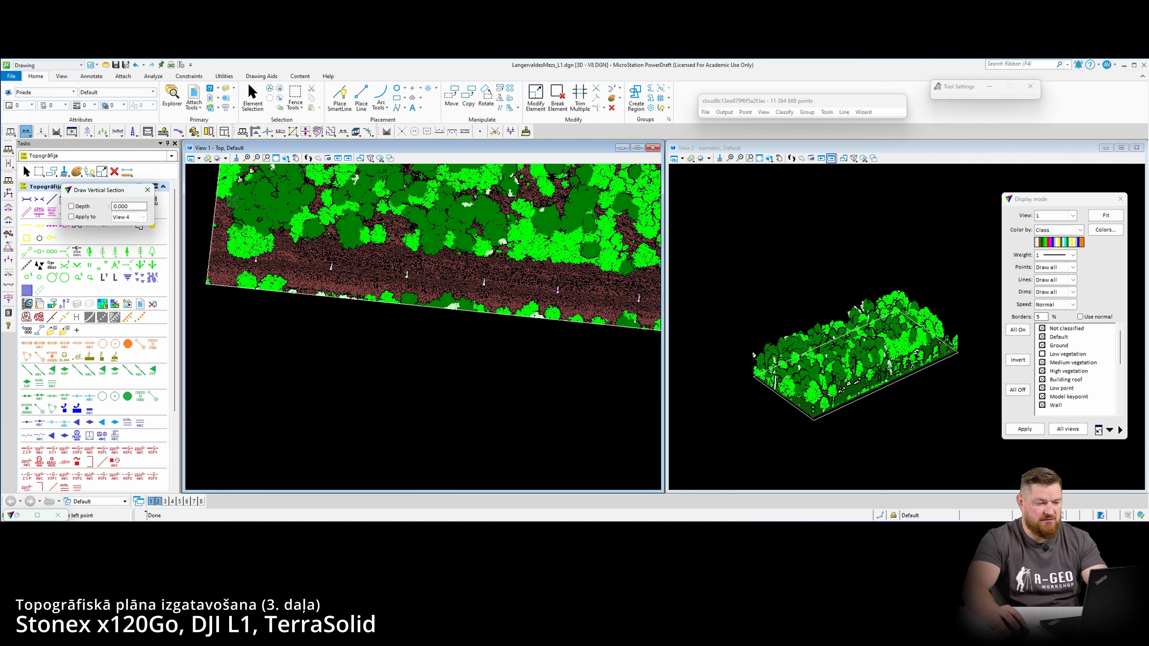
left_click(103, 221)
left_click(129, 216)
left_click(127, 233)
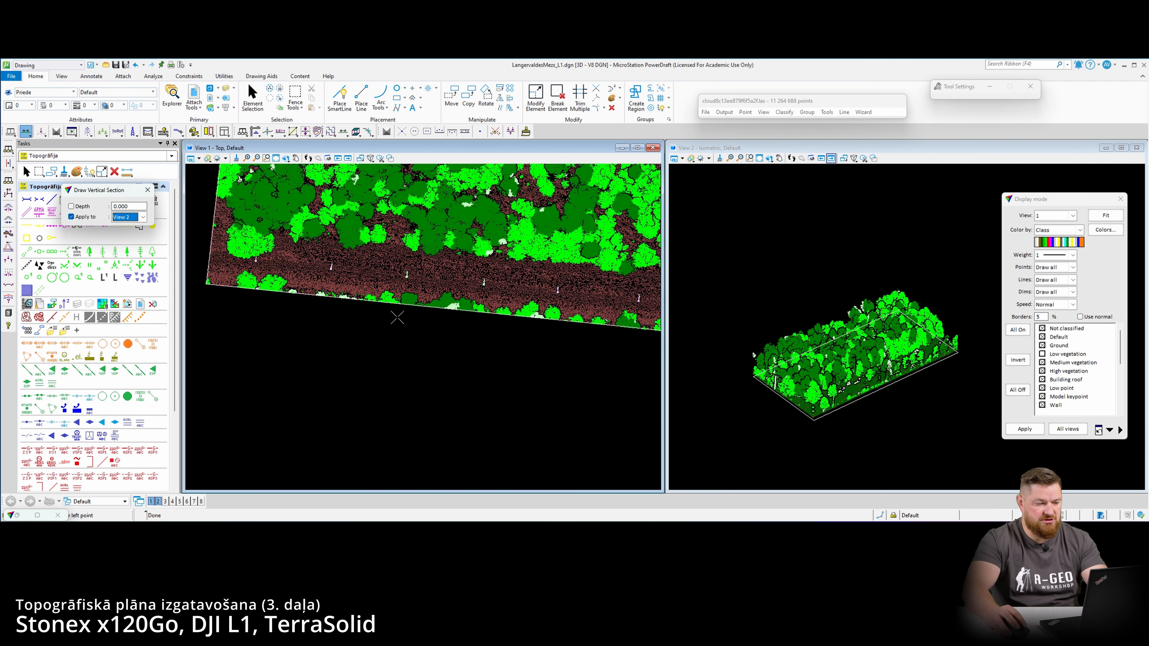
left_click(304, 281)
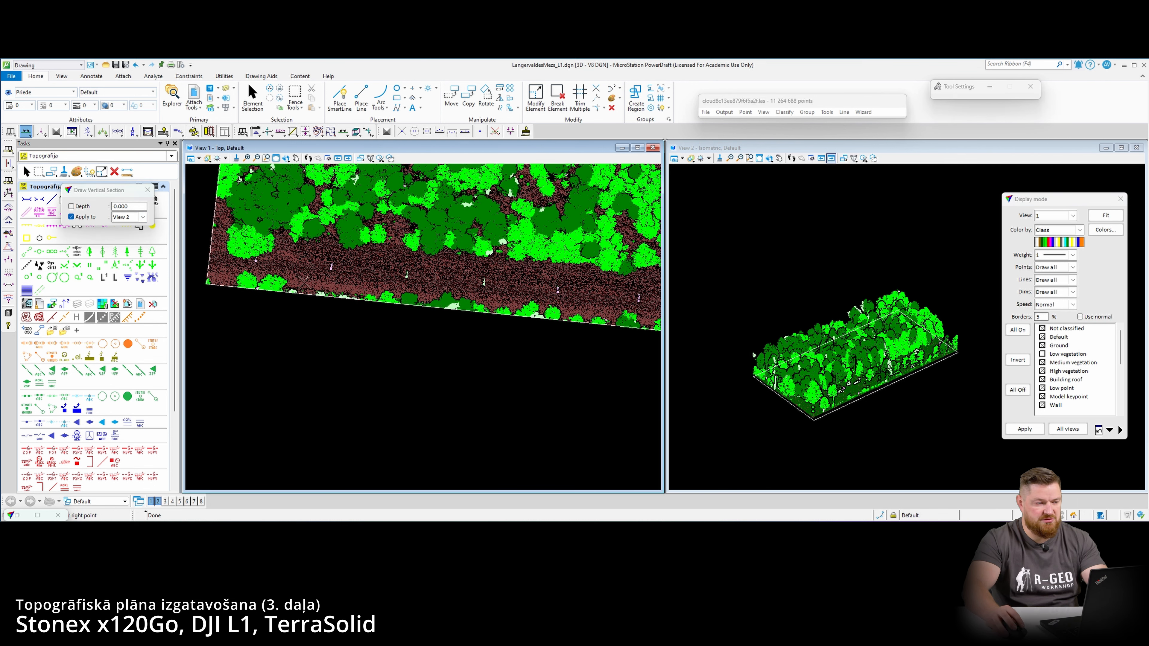
left_click(304, 306)
left_click(197, 286)
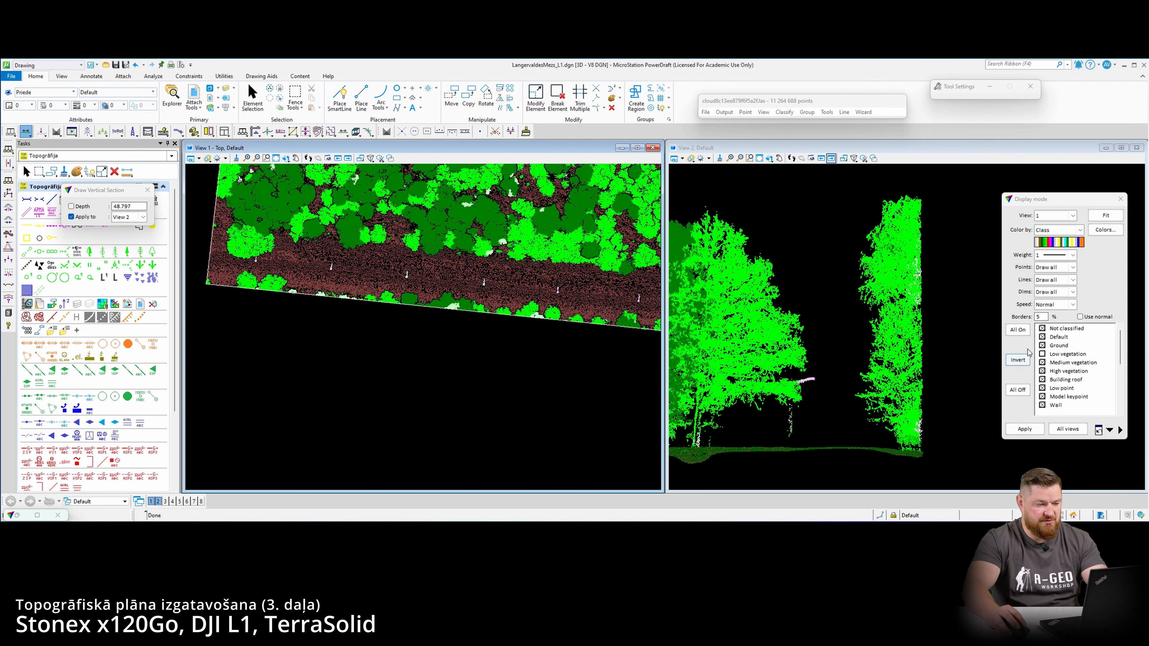
- Classify the edge trees above a near-ground line in the section as Default, from all classes except Ground and Low vegetation
left_click(439, 132)
left_click(186, 207)
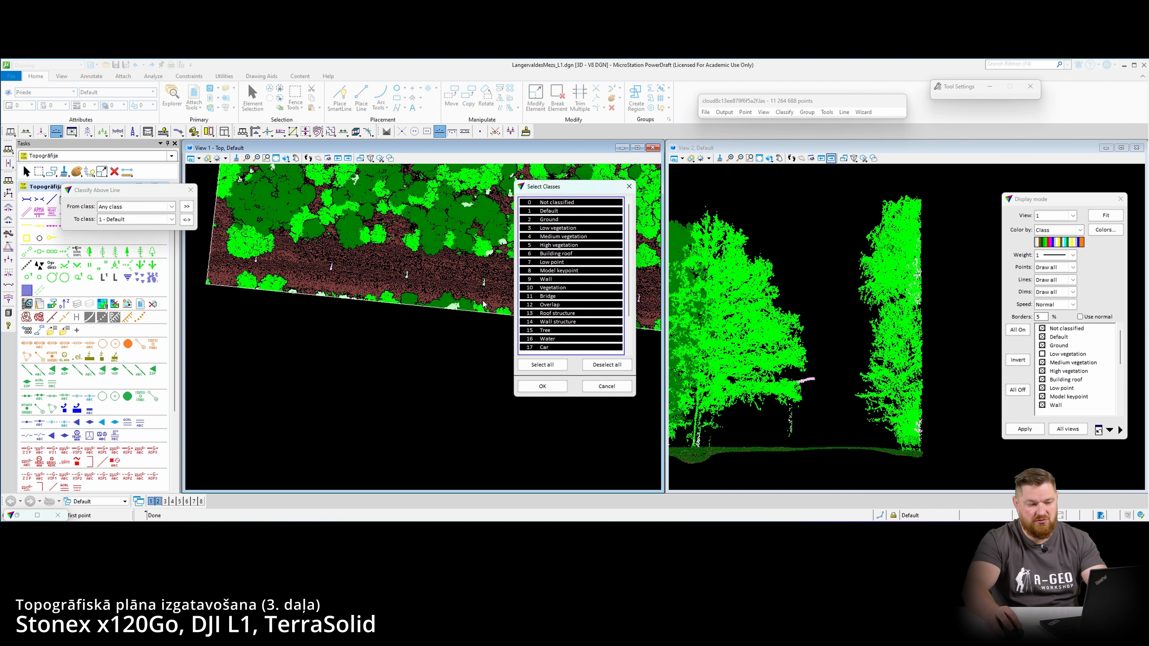
left_click(556, 219)
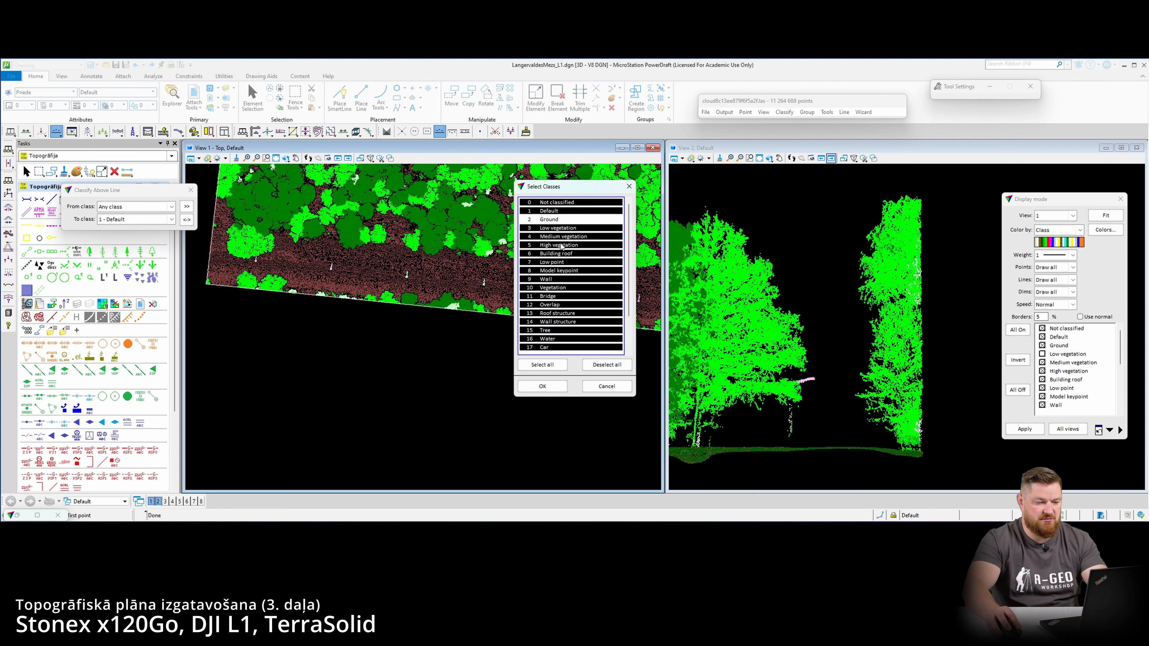
left_click(555, 228)
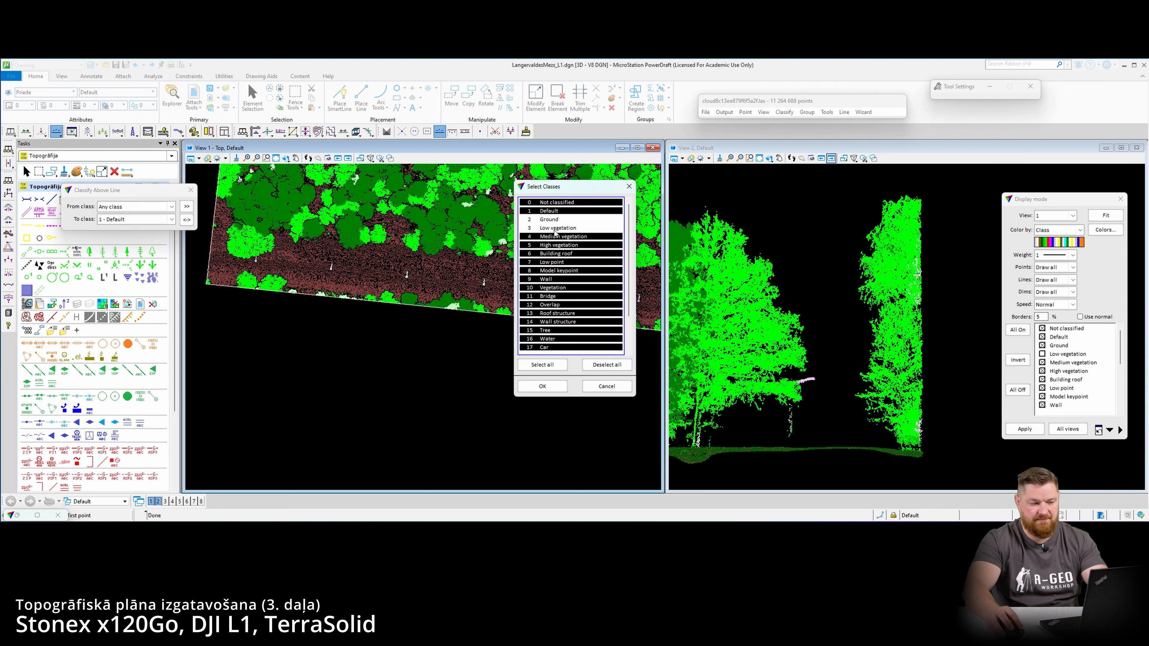
left_click(542, 386)
left_click(860, 467)
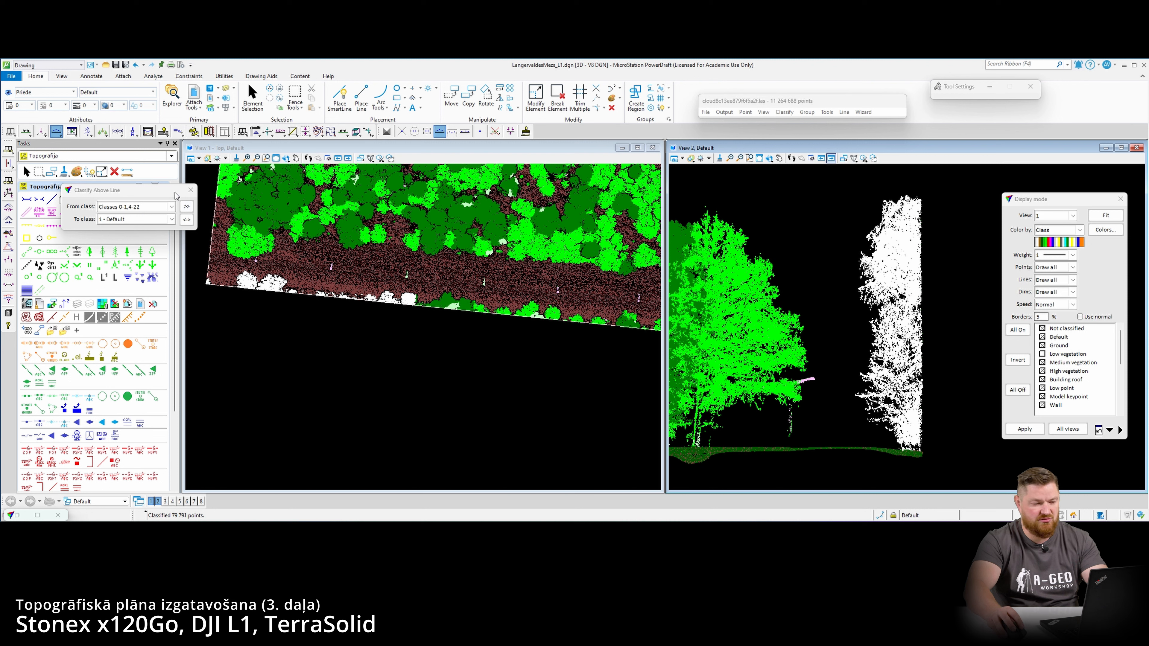
- Section the remaining trees along the southern edge into View 2 and classify their points above a near-ground line as Default
left_click(25, 132)
scroll(424, 284, "down", 2)
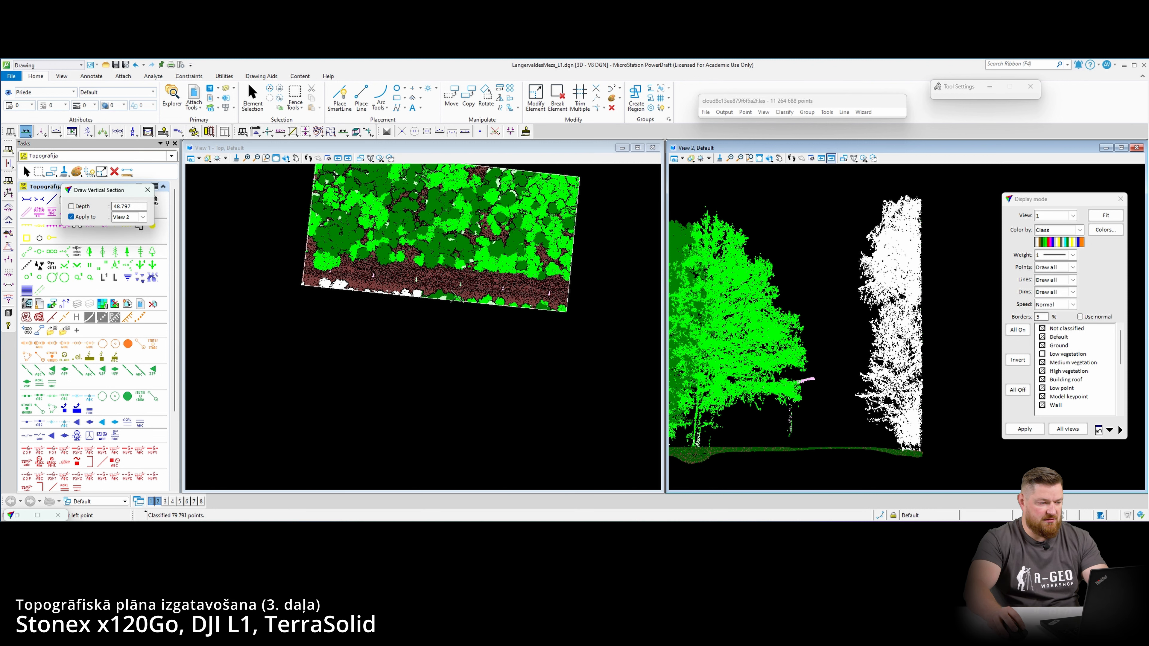
left_click(479, 293)
left_click(478, 313)
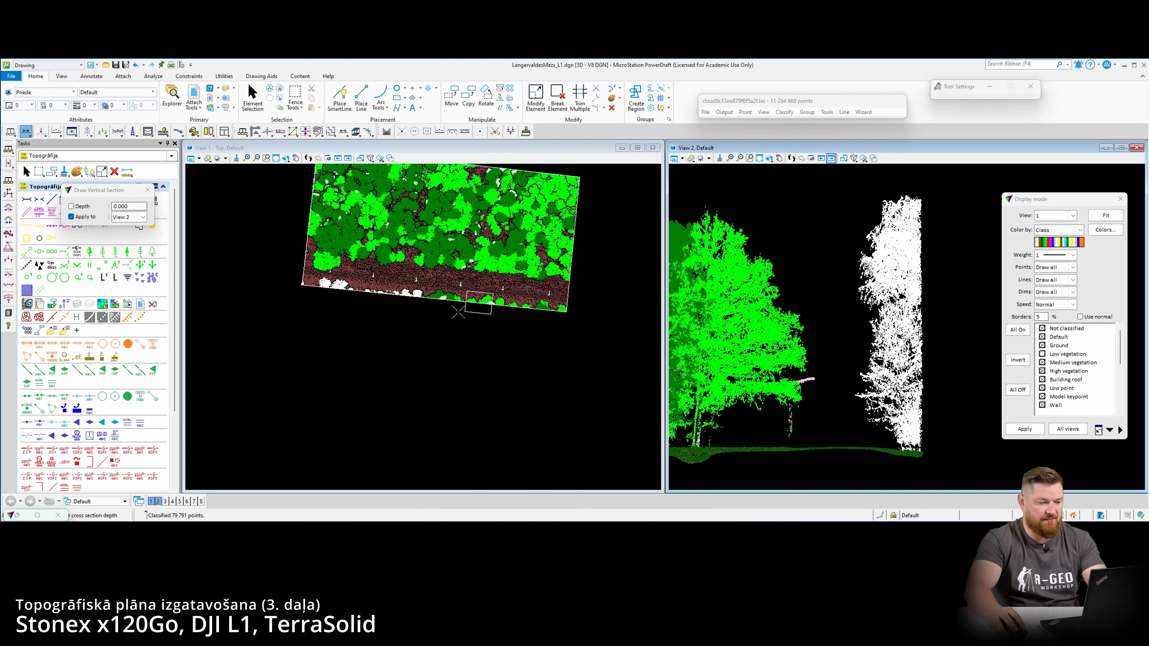
left_click(378, 311)
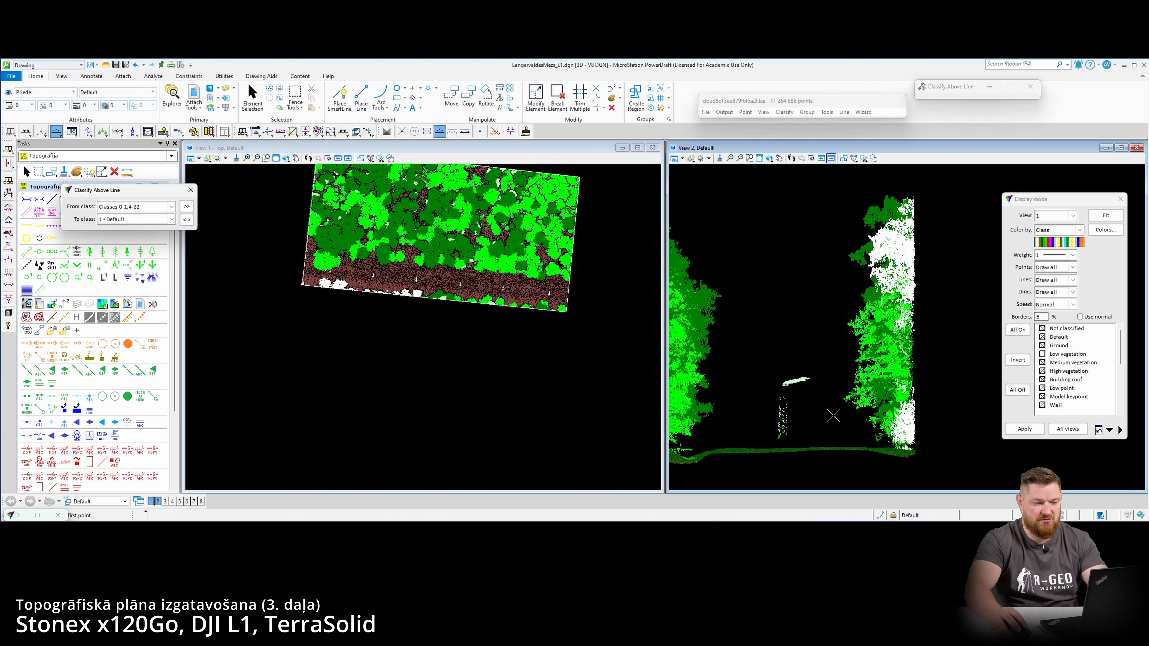
left_click(842, 462)
left_click(951, 462)
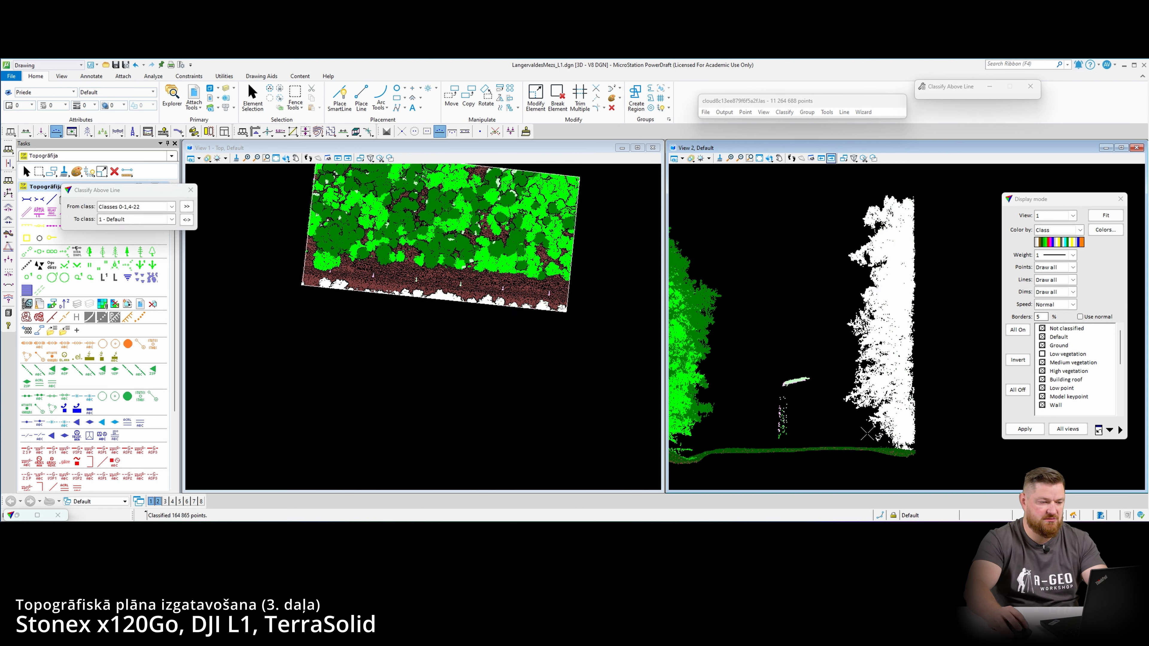
- Delete all points in the Default class from the point cloud
left_click(742, 113)
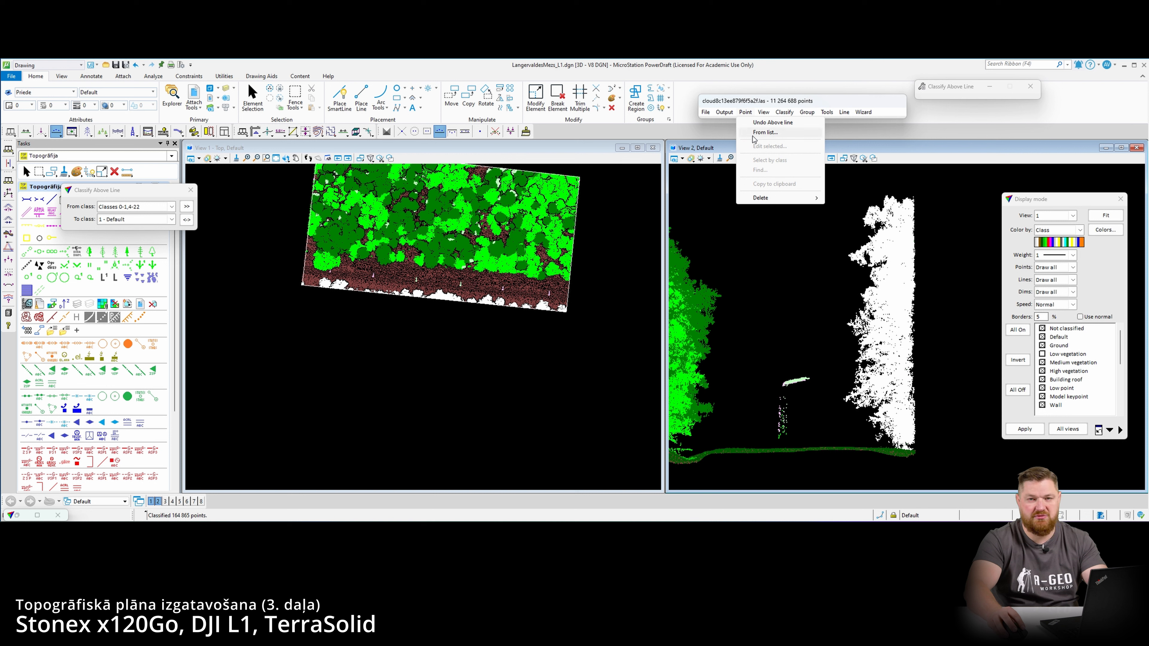
left_click(837, 208)
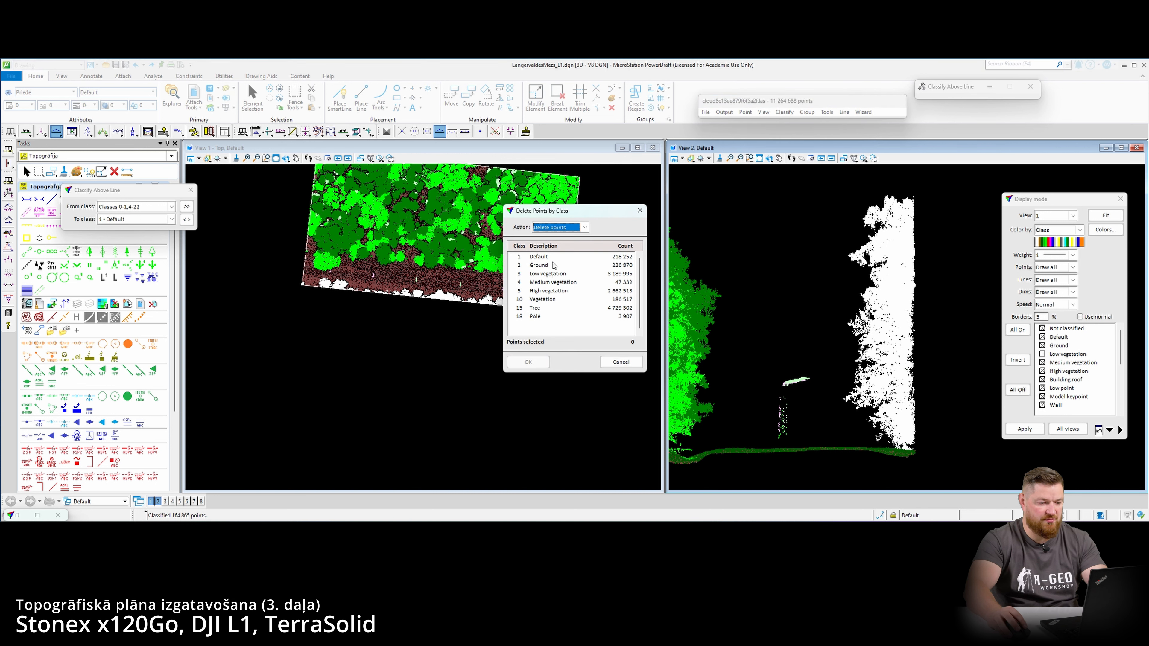
left_click(553, 257)
left_click(538, 361)
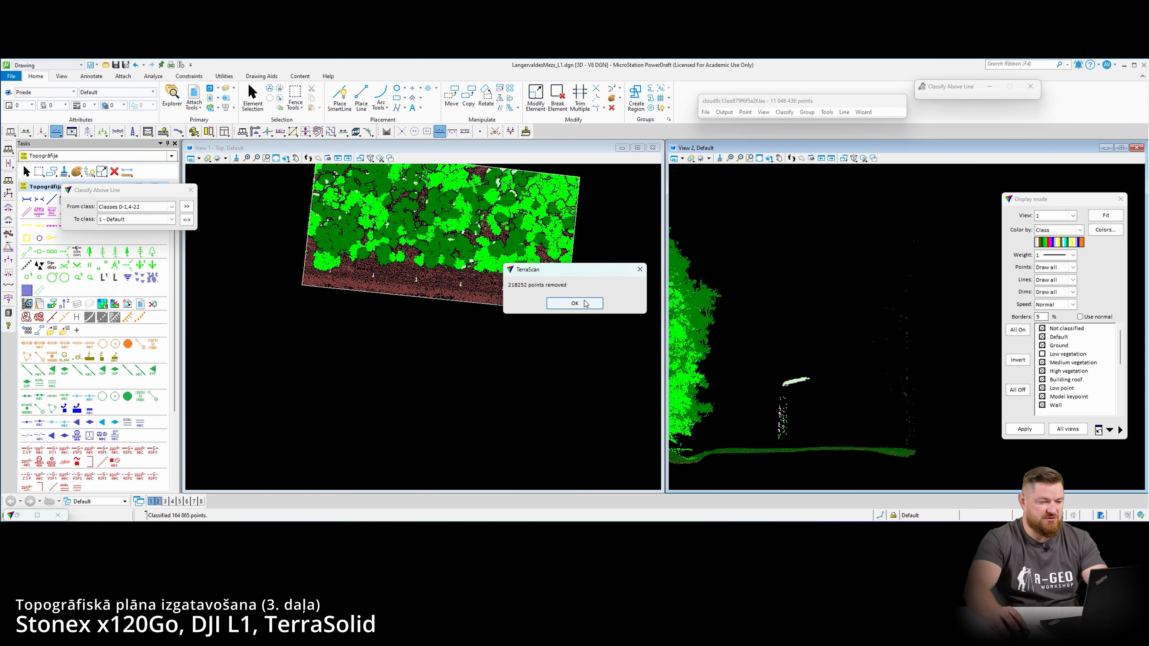
left_click(574, 303)
- Display only the Pole class in all views, with every other point class turned off
scroll(448, 282, "up", 3)
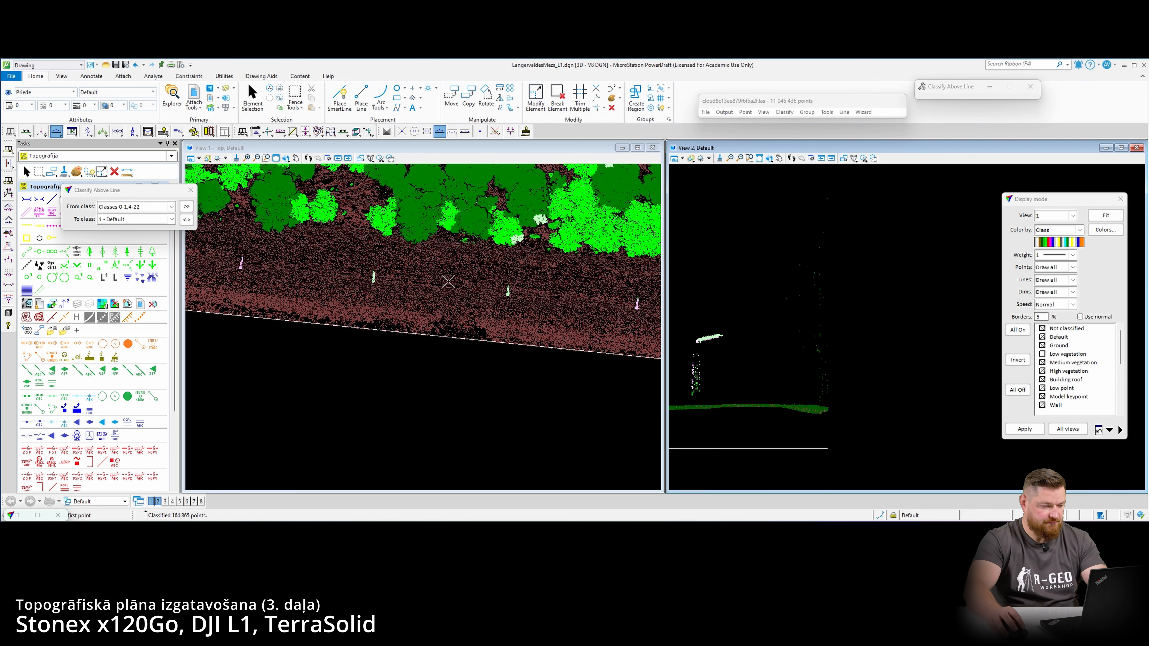
scroll(787, 350, "up", 3)
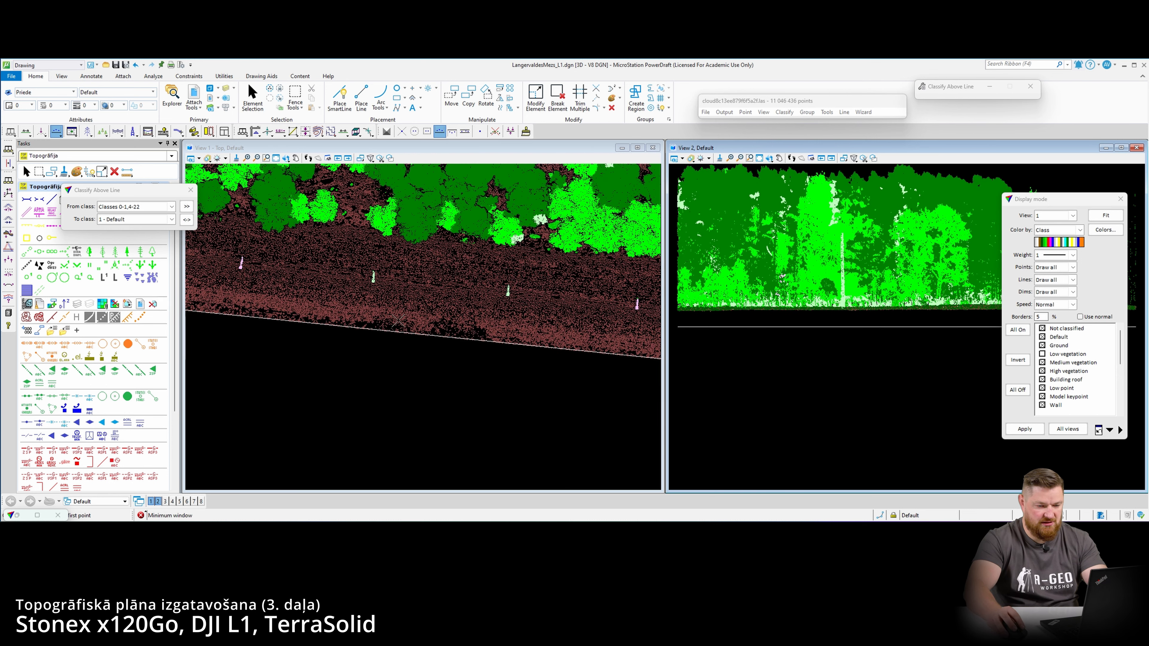
scroll(398, 320, "down", 3)
scroll(1074, 366, "down", 3)
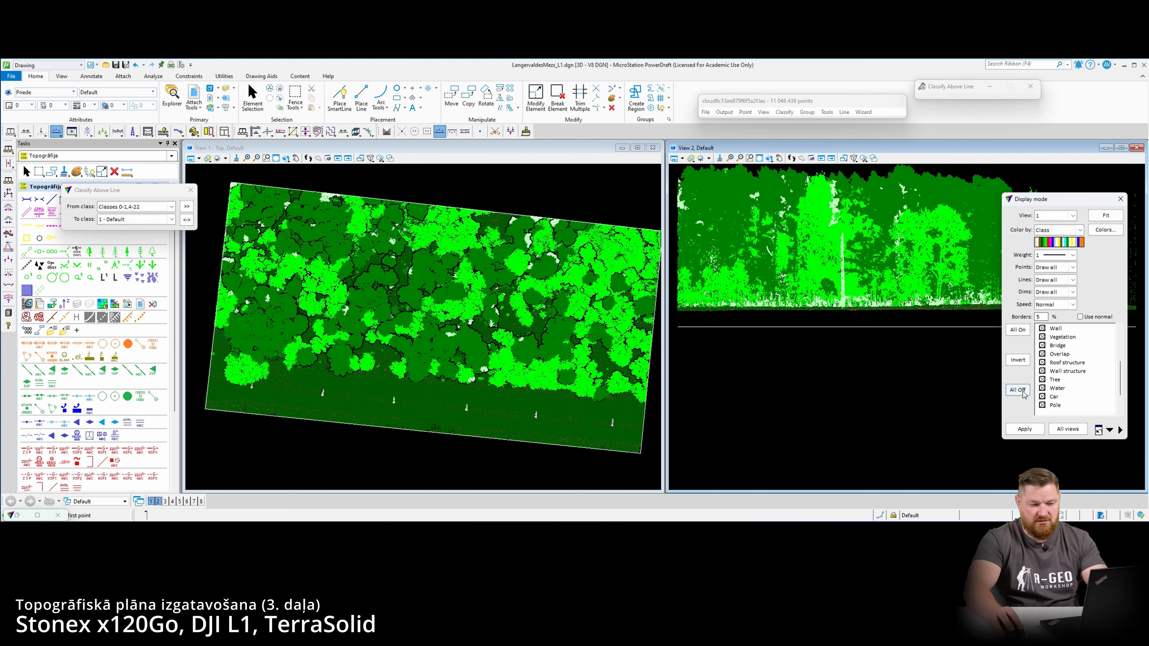
left_click(1017, 389)
left_click(1042, 405)
left_click(1067, 429)
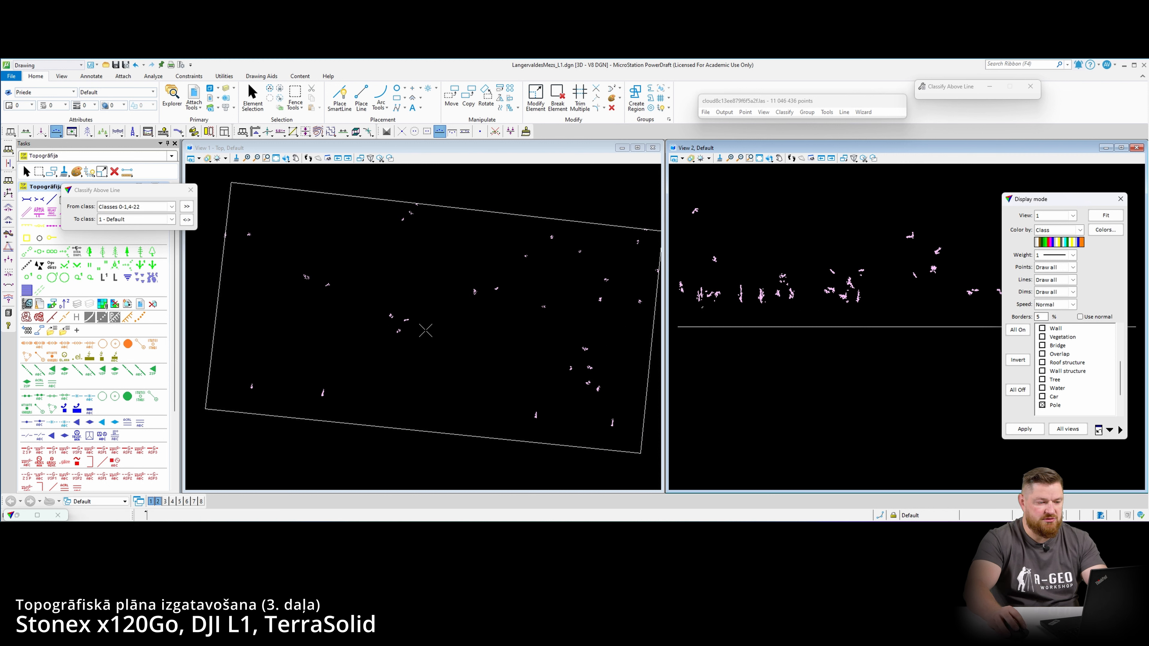
scroll(431, 333, "down", 2)
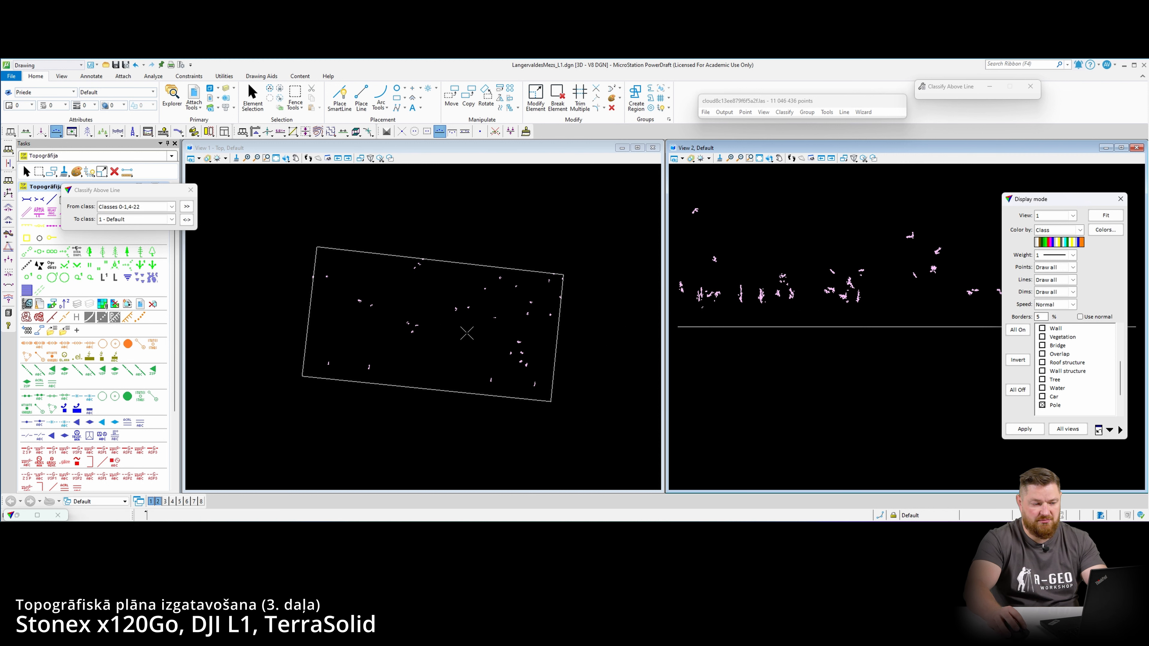
- Draw a vertical section through the whole site lengthwise, deep enough to cover all pole points, and display it in View 2
left_click(25, 131)
left_click(297, 298)
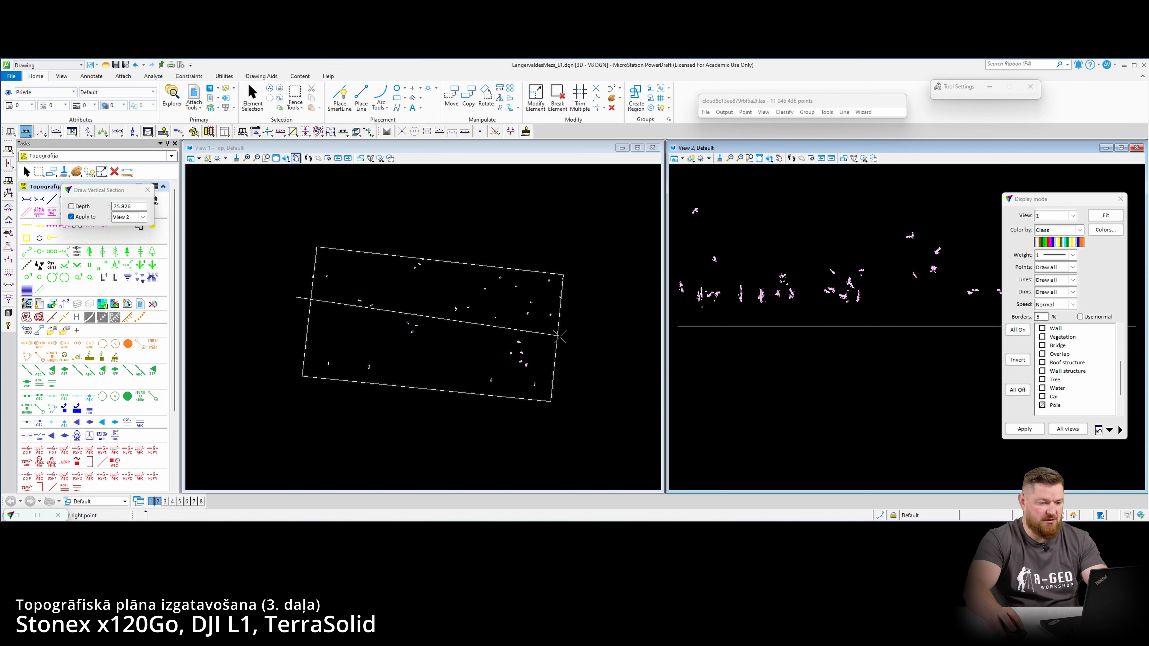
left_click(583, 329)
left_click(565, 381)
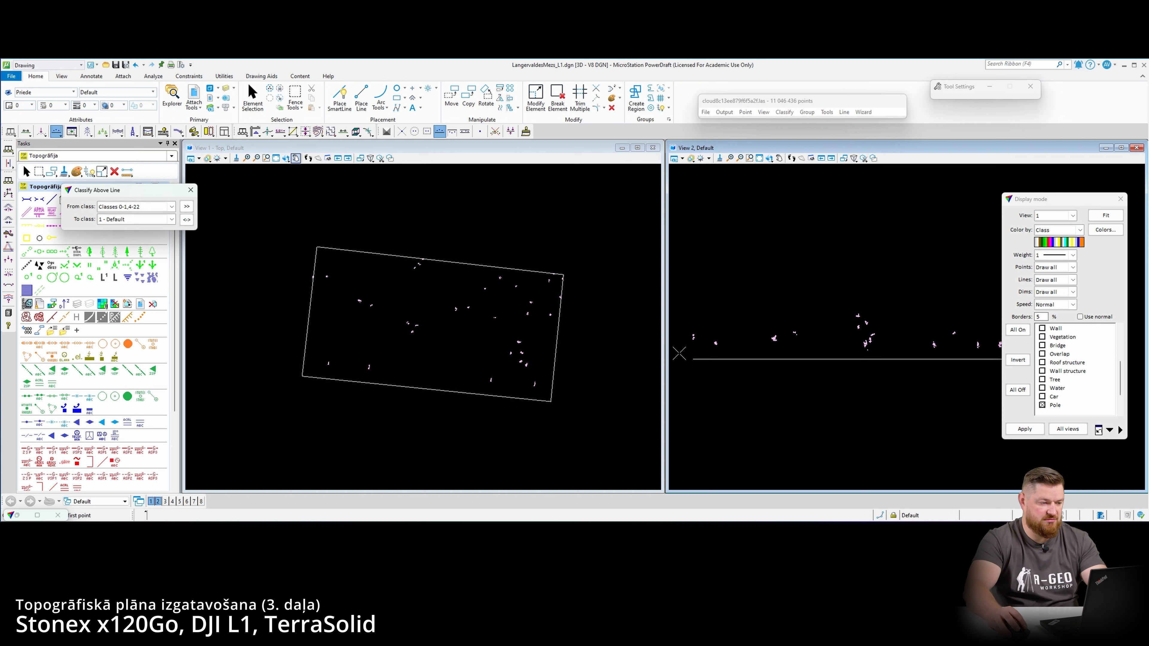
- Classify all points above a line drawn beneath the section from class 18 - Pole to 5 - High vegetation
left_click(167, 207)
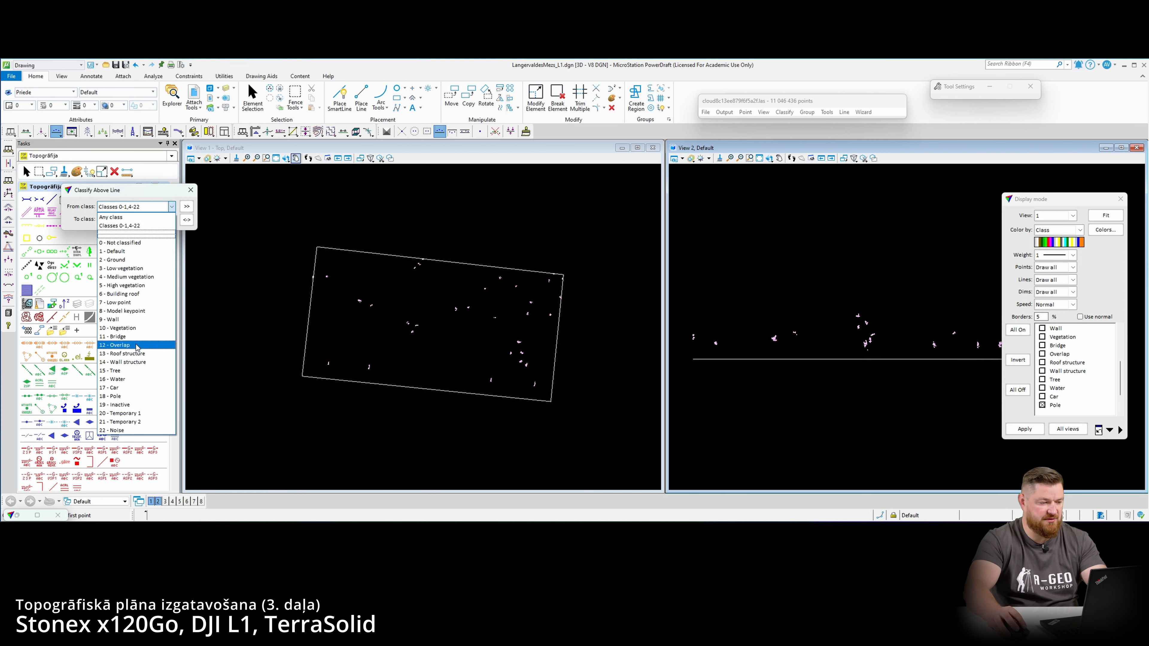
left_click(125, 396)
left_click(171, 219)
left_click(135, 273)
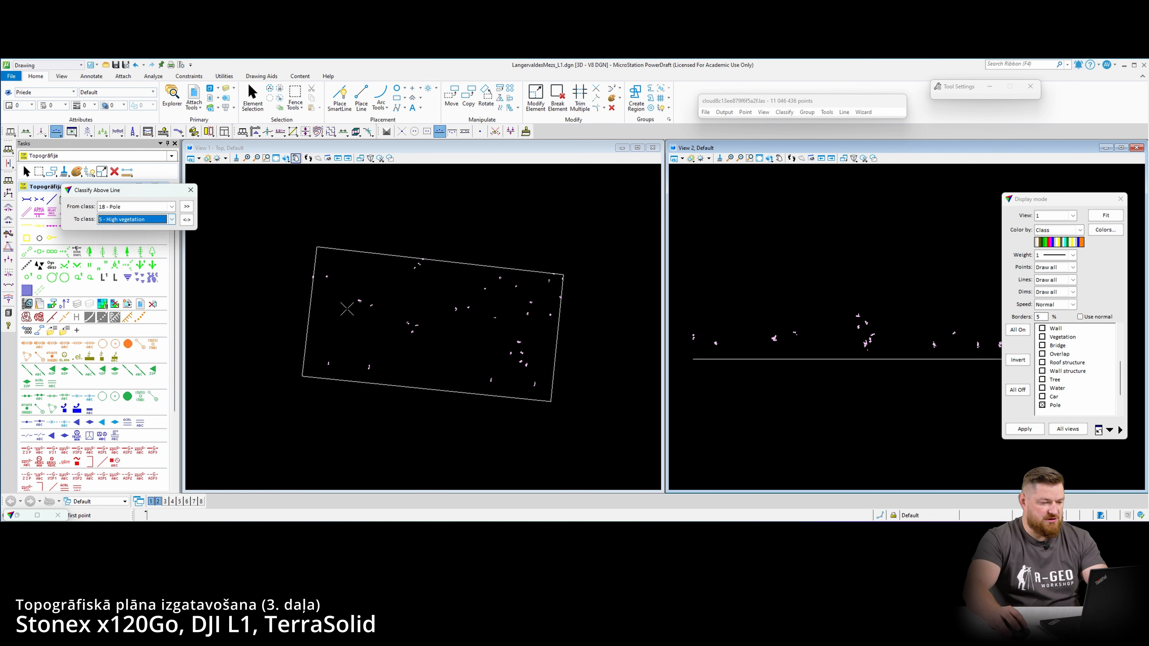
left_click(684, 377)
scroll(817, 377, "down", 2)
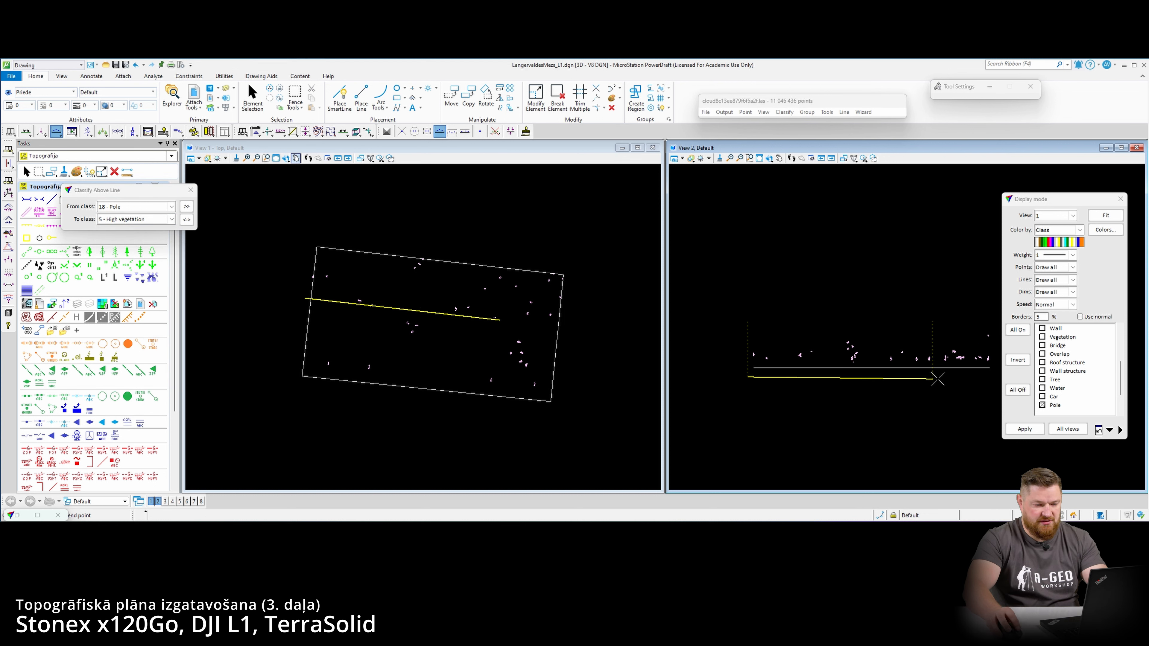
left_click(993, 377)
scroll(387, 369, "up", 2)
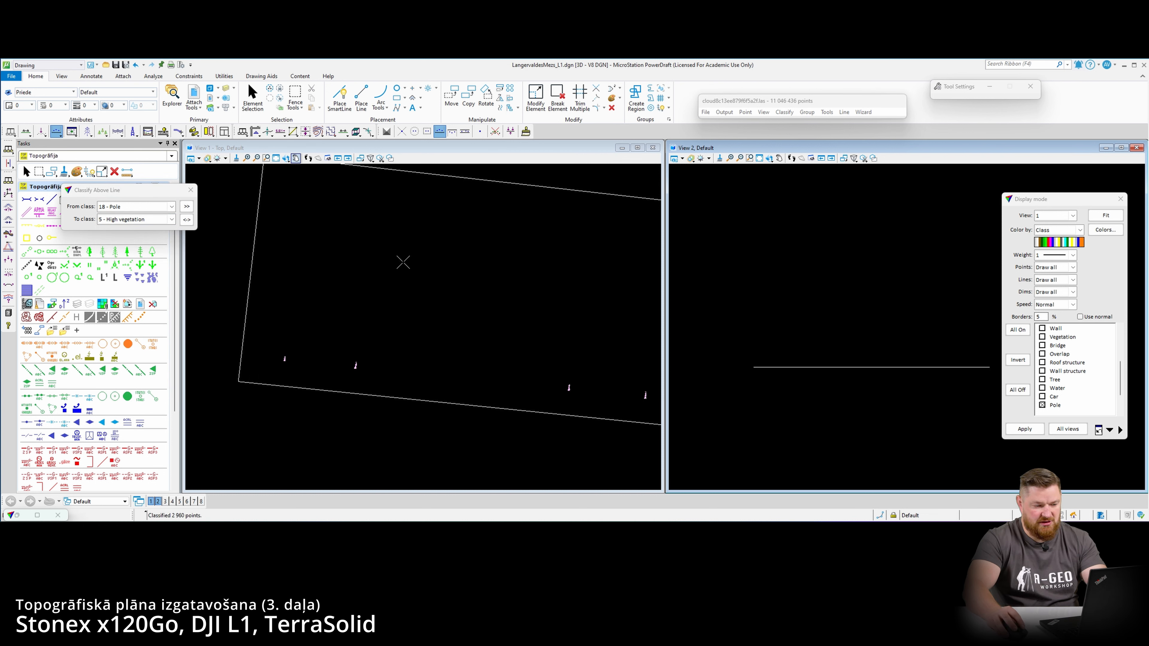
- Turn on all point classes in View 1 and section a lamp post along the southern edge into View 2
left_click(1017, 330)
left_click(1024, 428)
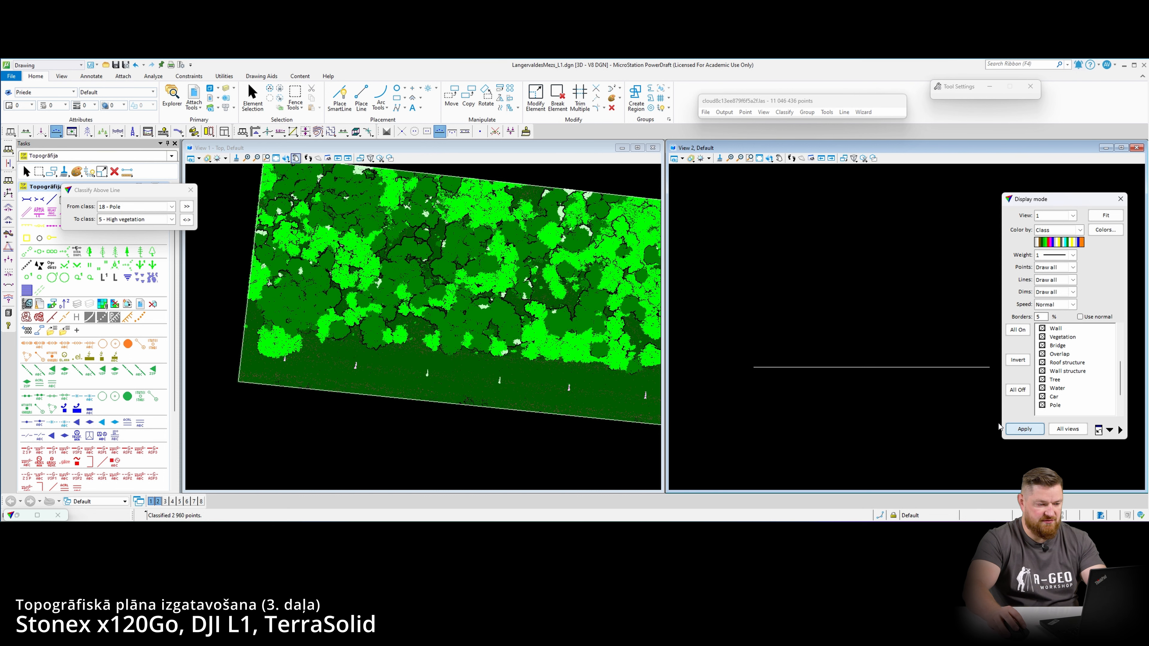
scroll(466, 374, "up", 3)
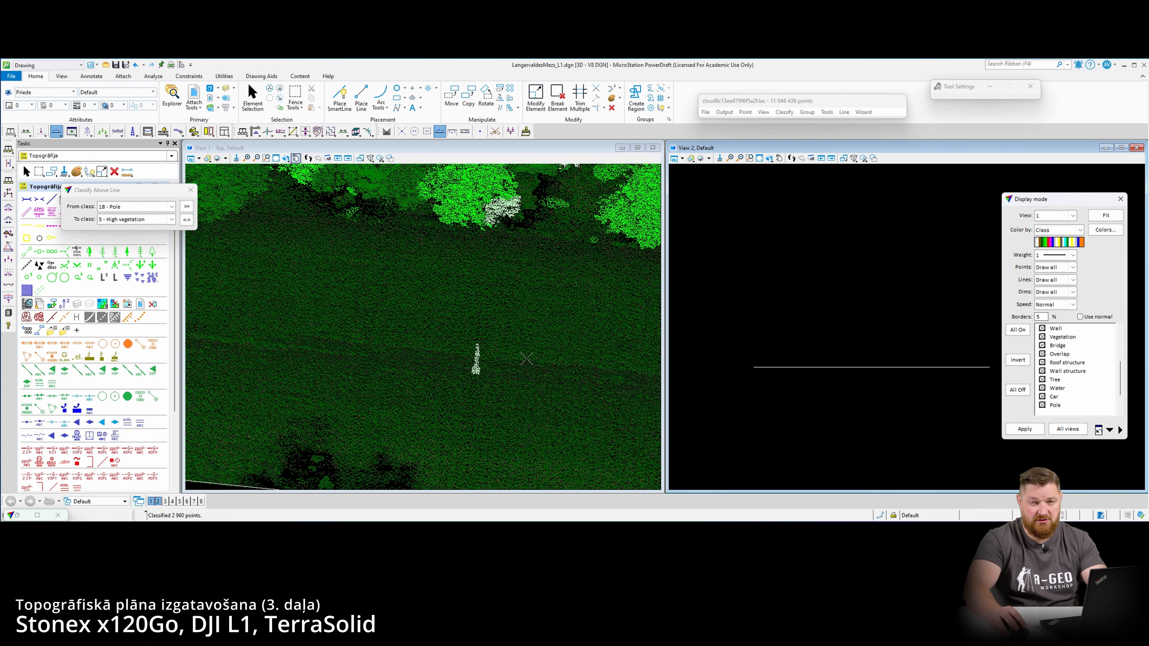
left_click(26, 132)
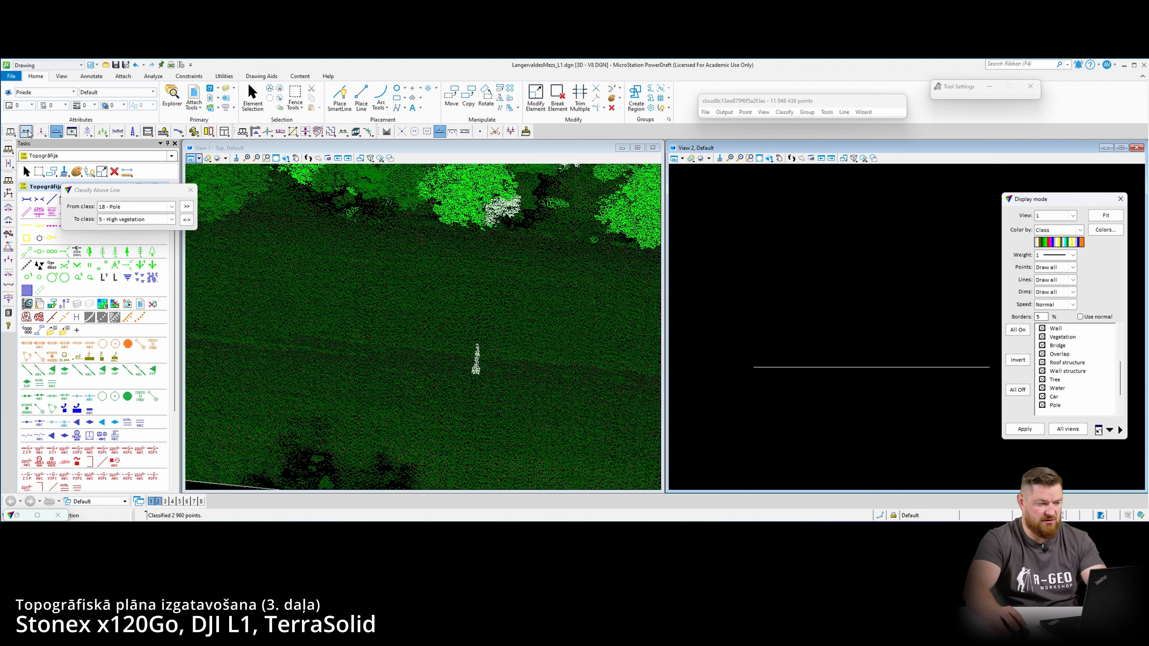
left_click(477, 325)
left_click(475, 398)
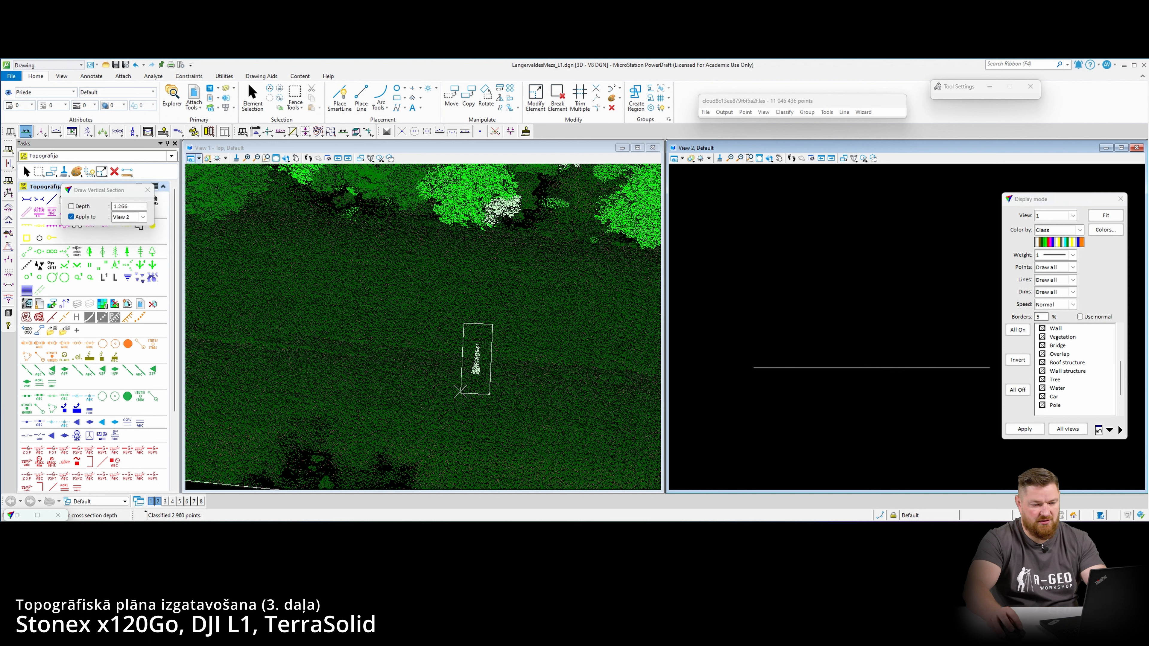
left_click(493, 362)
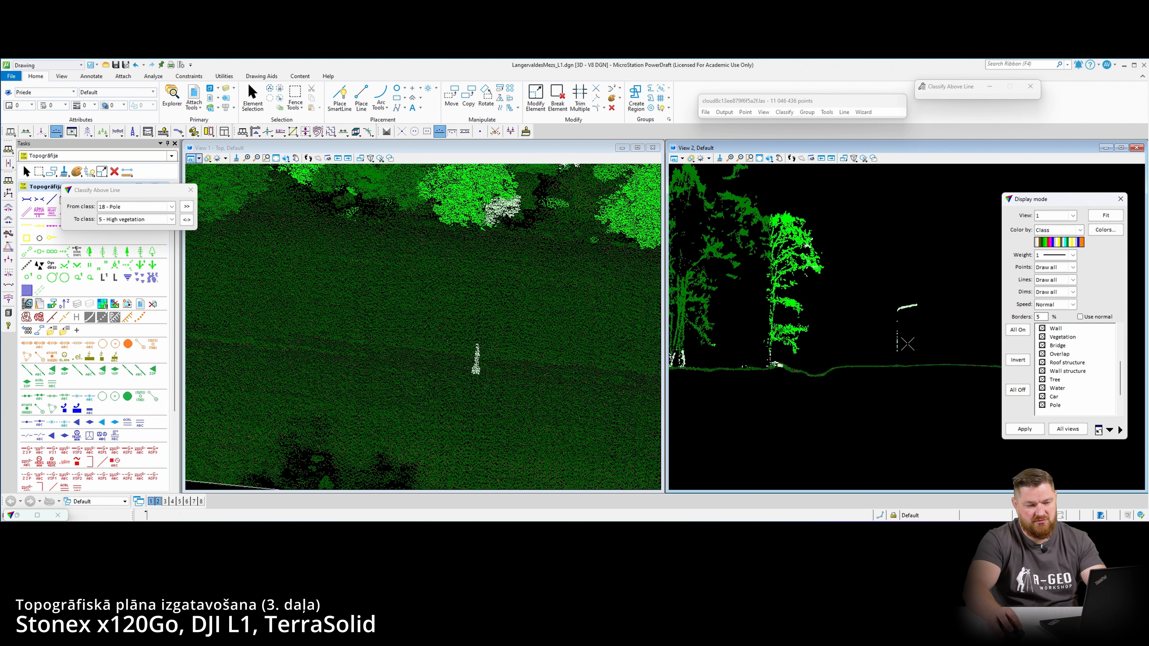
- Identify a point on the sectioned lamp post in the point list to check its class, and return to the minimal dialog
left_click(764, 113)
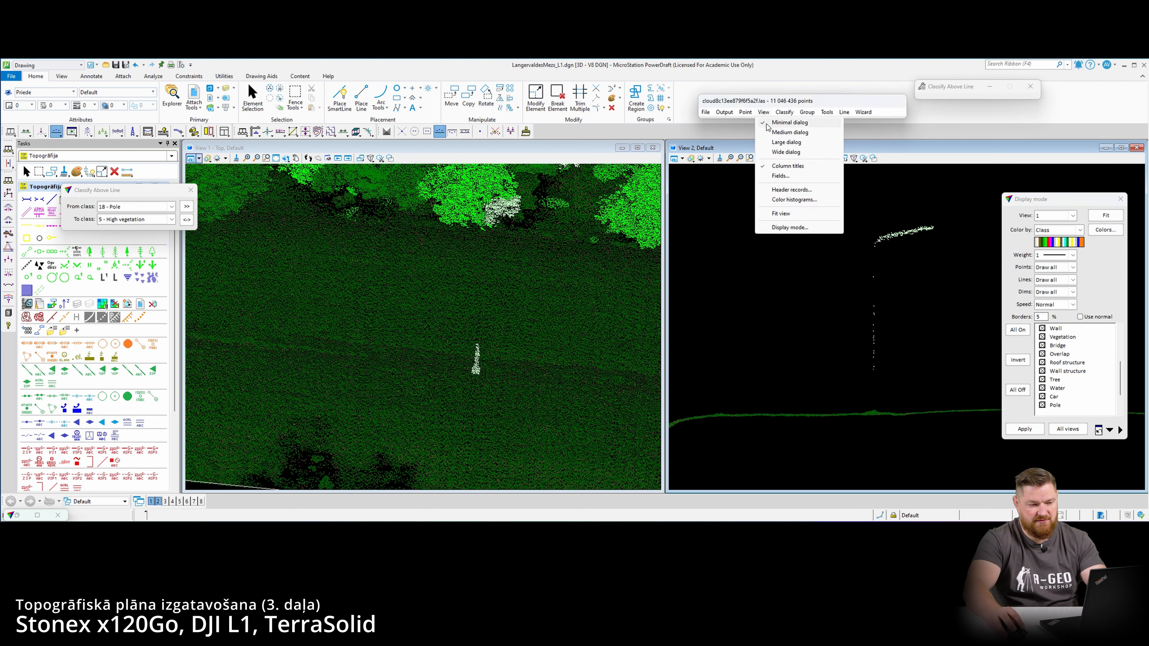
left_click(787, 129)
left_click(896, 272)
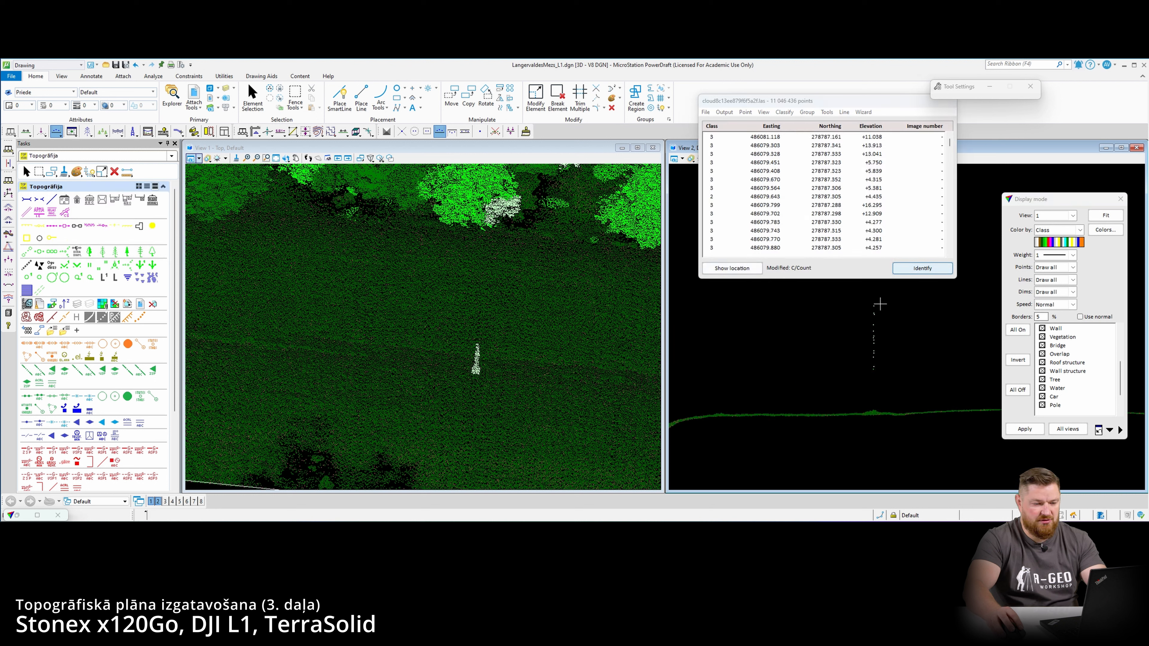
left_click(872, 308)
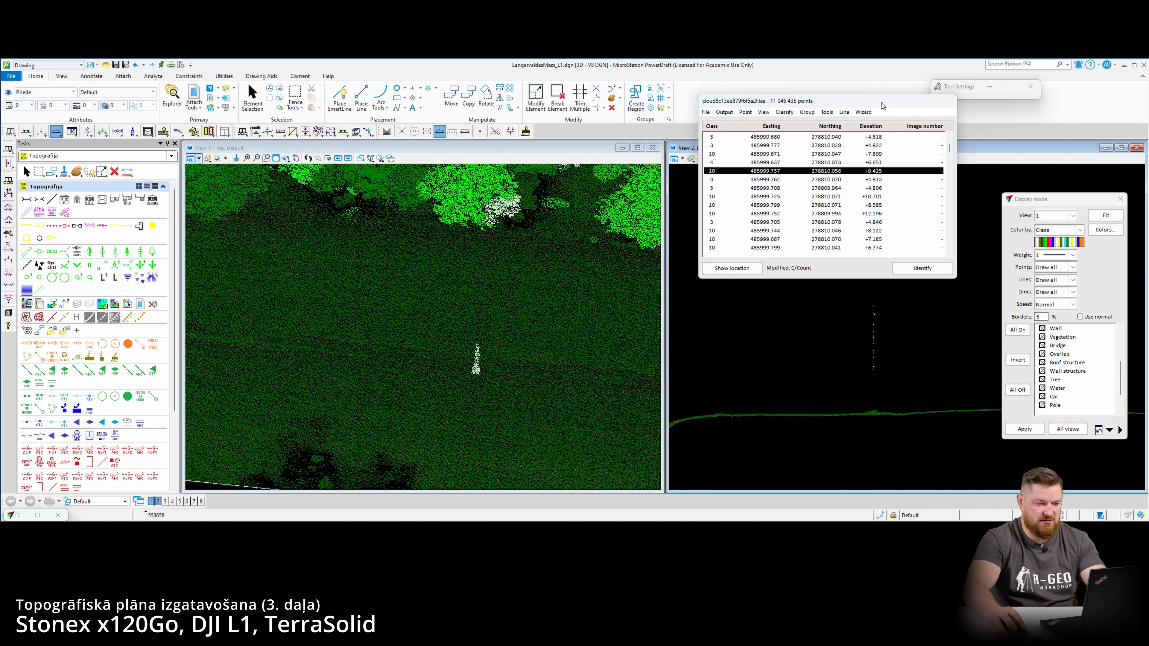
left_click(745, 112)
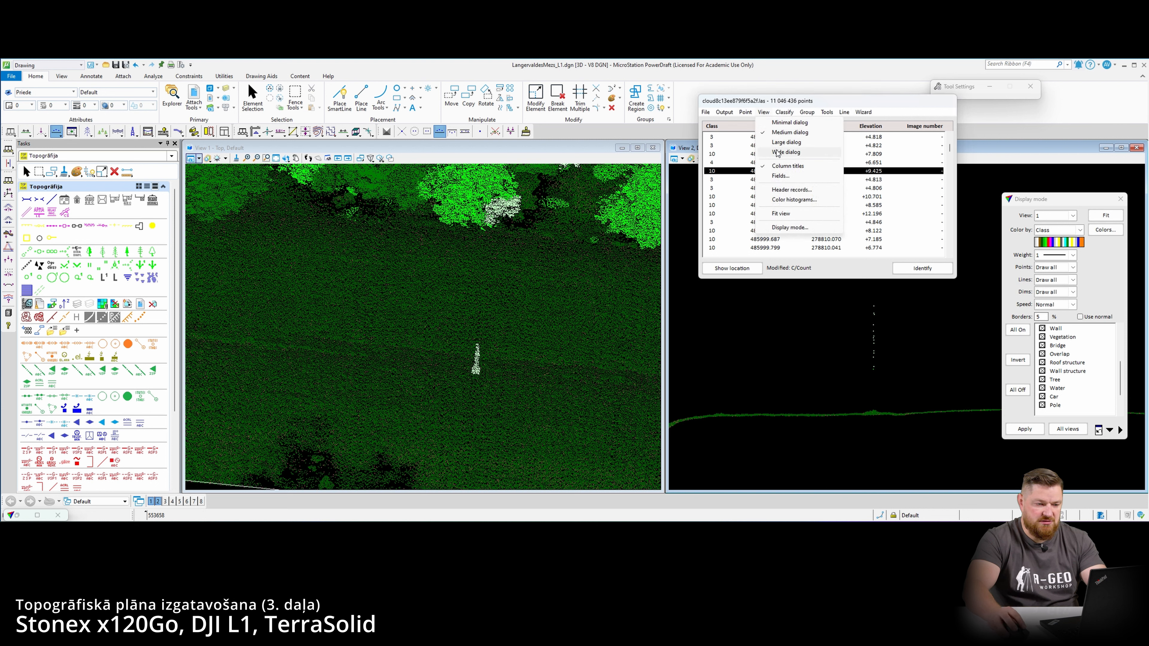
left_click(764, 122)
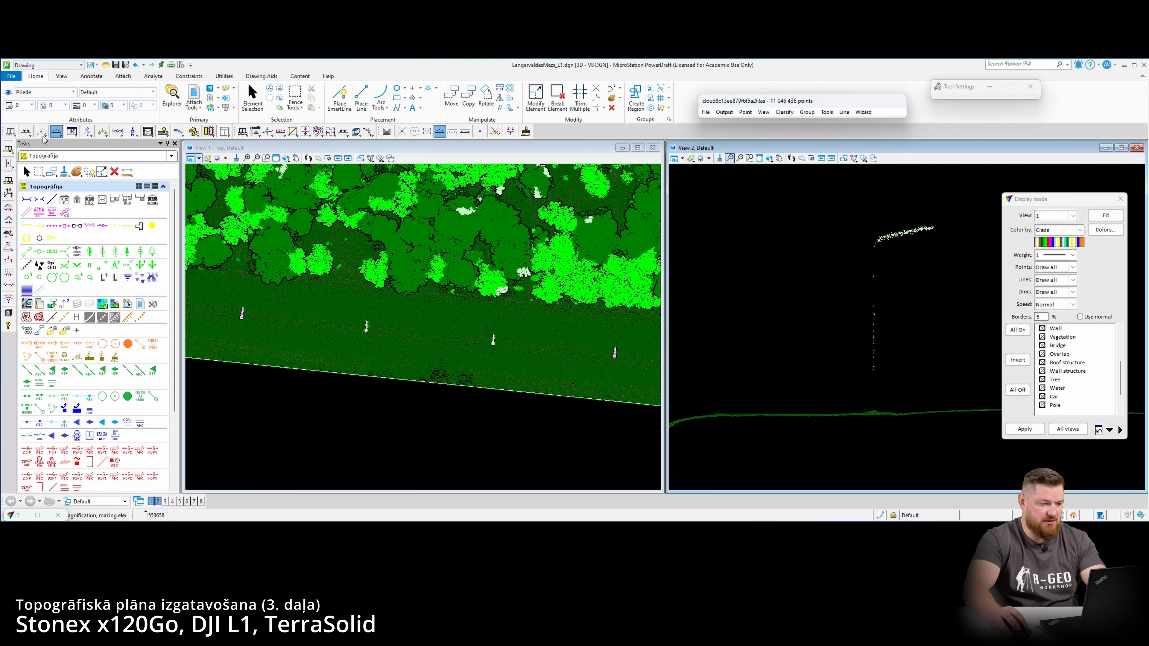
- Draw a vertical section along the row of lamp posts near the southern edge and display it in View 2
left_click(26, 131)
scroll(361, 317, "up", 2)
left_click(345, 329)
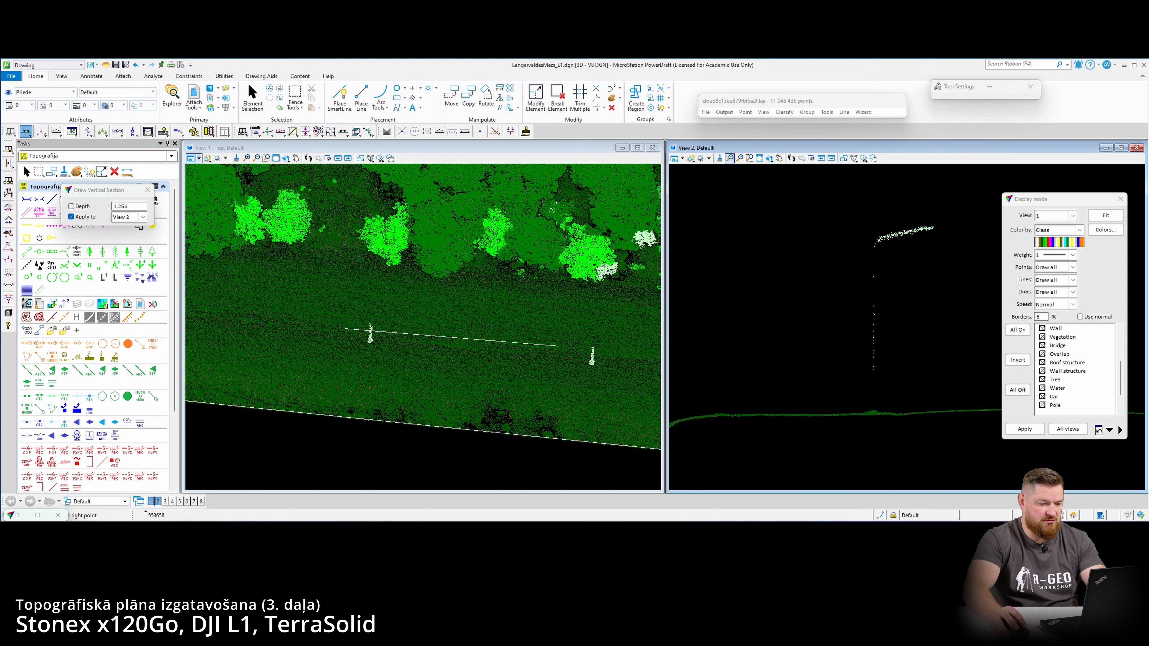
left_click(608, 352)
left_click(606, 381)
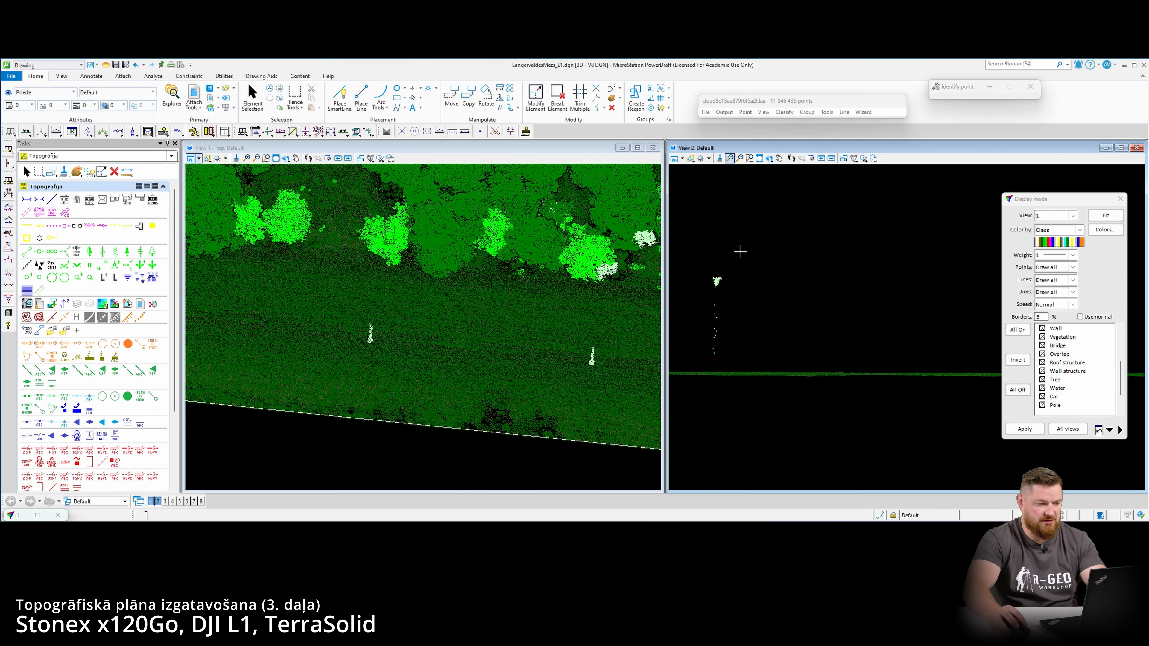
- Classify the first lamp post in the section above a line near its base from Any class to 18 - Pole
left_click(439, 131)
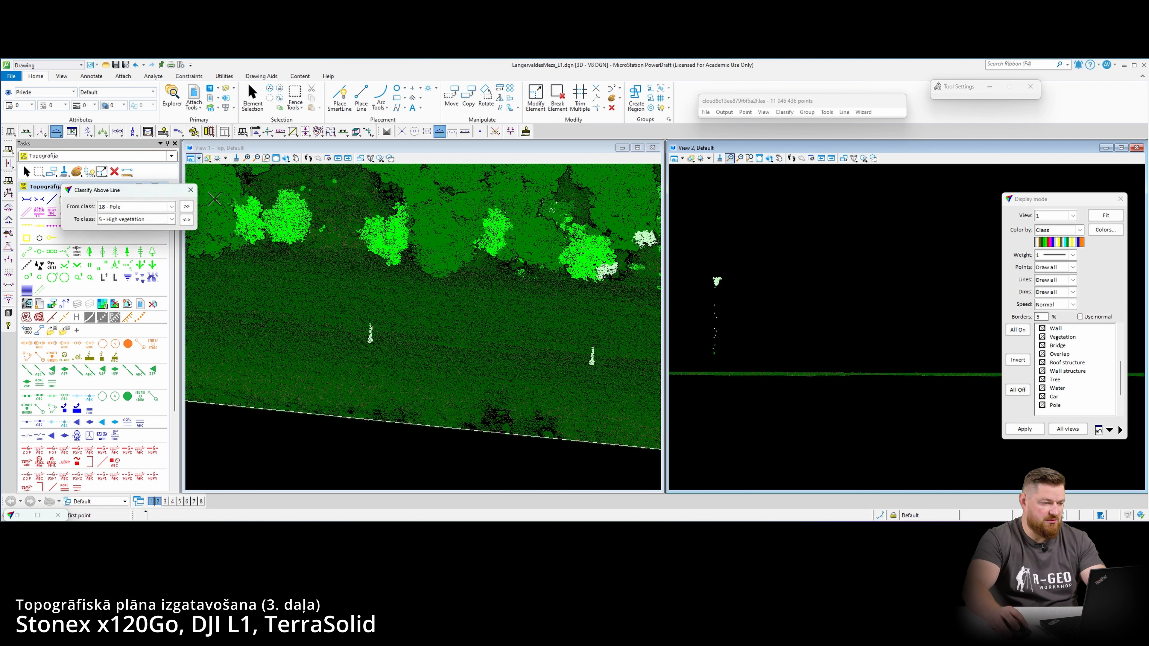
left_click(171, 206)
left_click(147, 218)
left_click(145, 220)
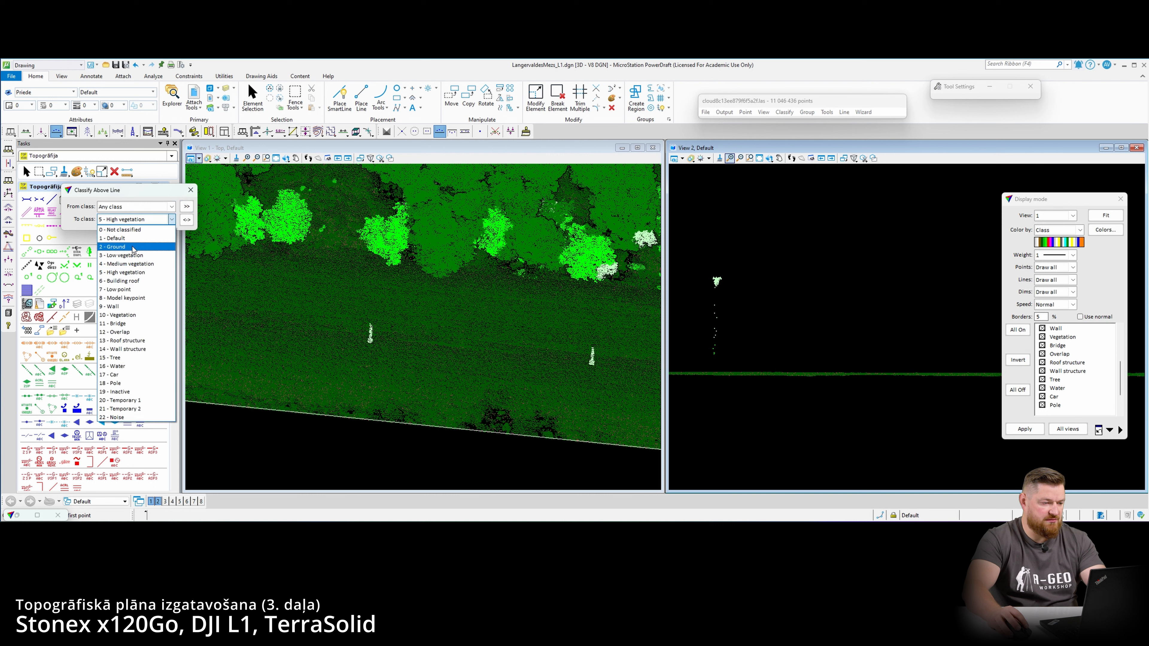
left_click(129, 383)
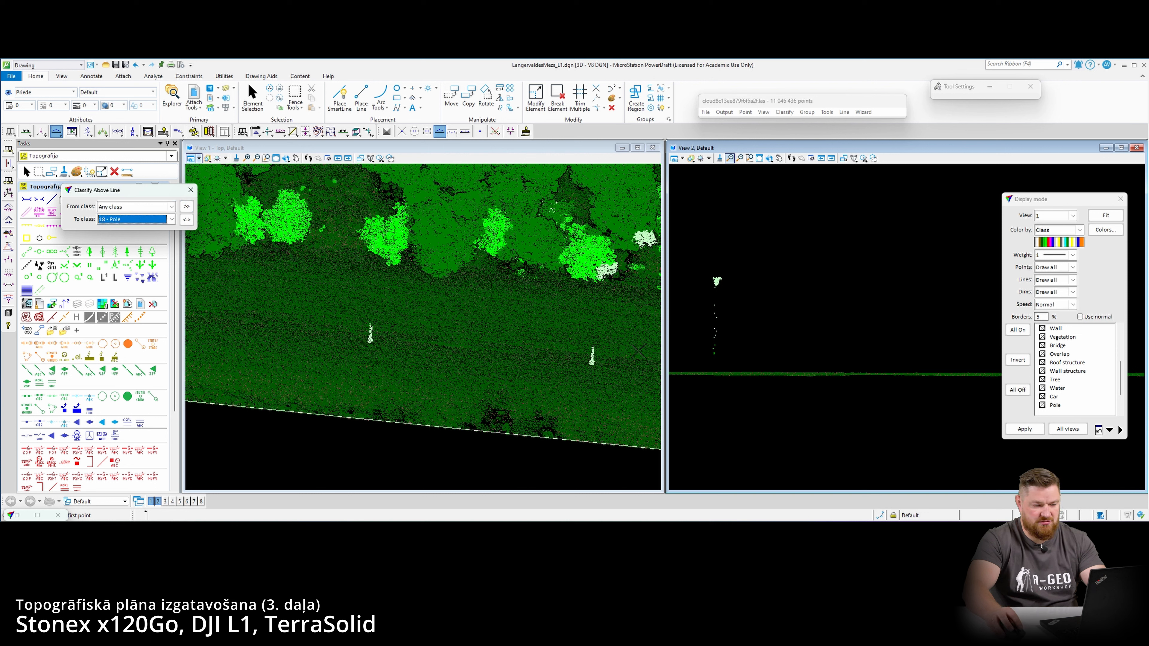
left_click(695, 363)
left_click(743, 364)
- Classify the remaining lamp posts along the section as Pole, using short lines above the ground at each base
scroll(773, 354, "down", 3)
middle_click_drag(861, 353, 706, 319)
scroll(810, 339, "up", 3)
left_click(810, 339)
left_click(843, 340)
scroll(848, 340, "down", 3)
scroll(860, 321, "up", 3)
left_click(865, 323)
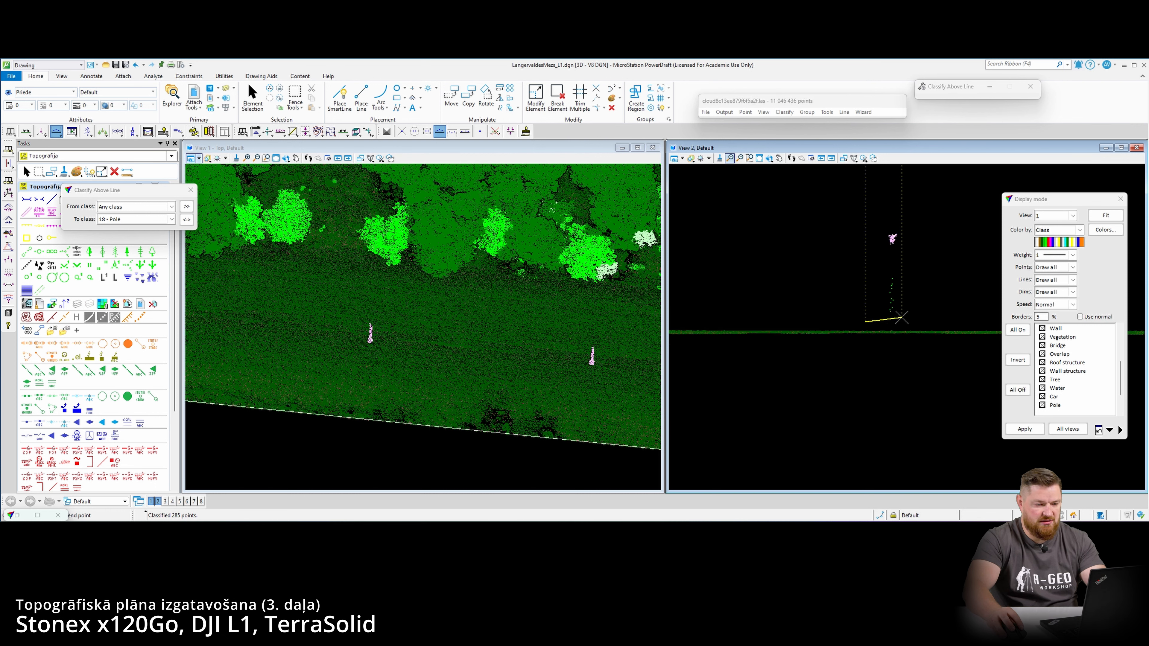
left_click(901, 319)
scroll(855, 312, "down", 3)
middle_click_drag(855, 312, 887, 302)
scroll(867, 298, "up", 3)
left_click(869, 298)
left_click(912, 300)
scroll(787, 302, "down", 5)
scroll(800, 302, "up", 2)
middle_click_drag(746, 300, 815, 299)
- Draw a narrow vertical section across the lamp post beside the large tree crown and display it in View 2
scroll(749, 286, "up", 2)
middle_click_drag(346, 310, 532, 311)
scroll(346, 297, "up", 2)
left_click(26, 132)
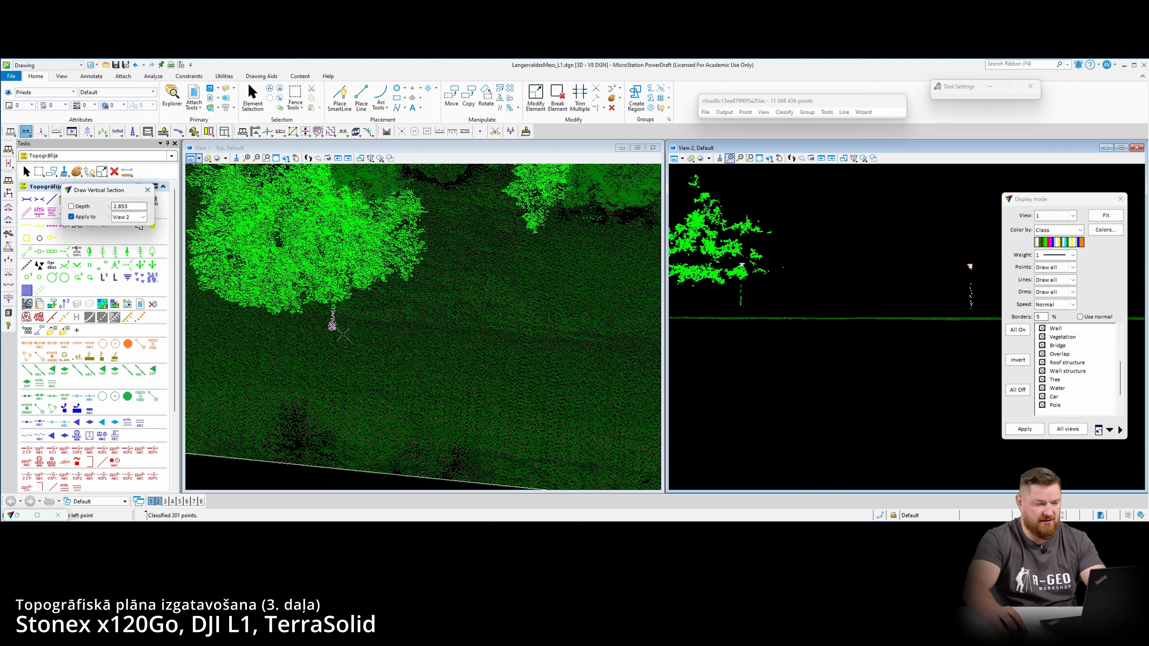
left_click(333, 341)
left_click(337, 270)
left_click(326, 319)
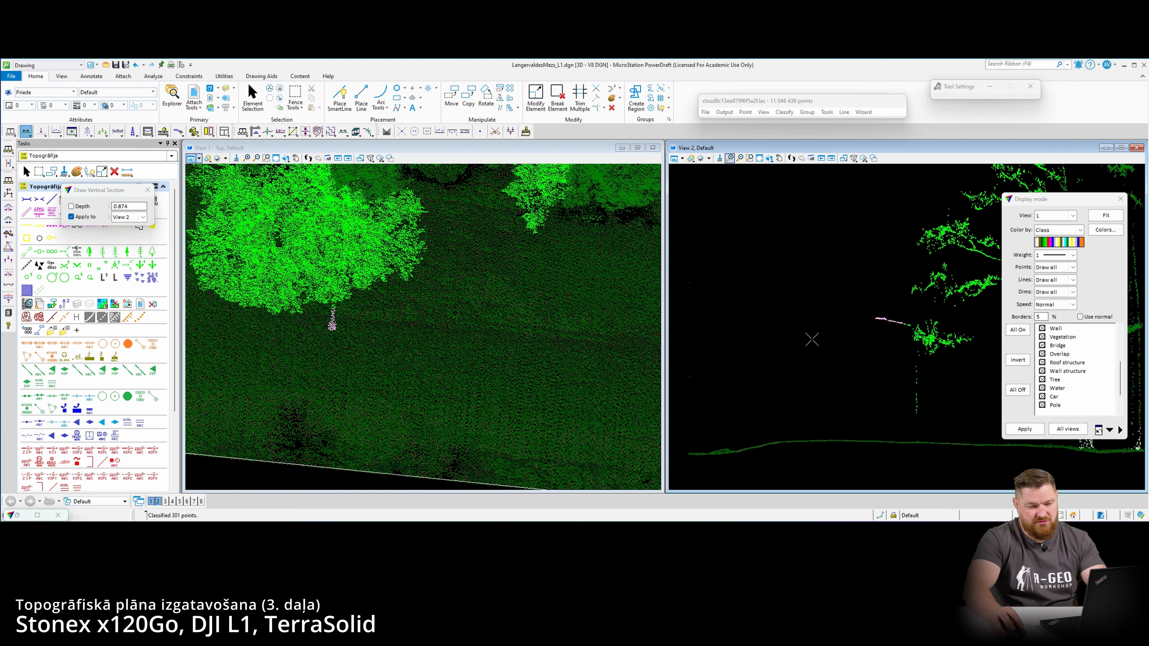
- Classify the points of the lamp post overlapped by the tree crown as Pole, from any class
middle_click_drag(904, 380, 768, 190)
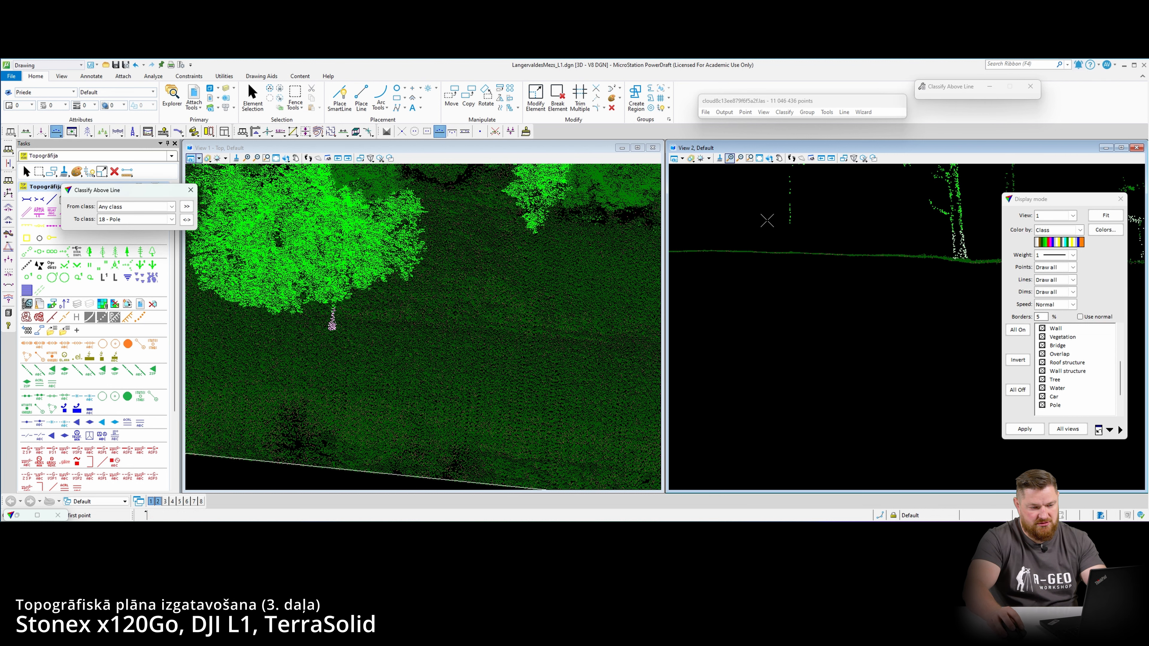
left_click(774, 232)
left_click(796, 233)
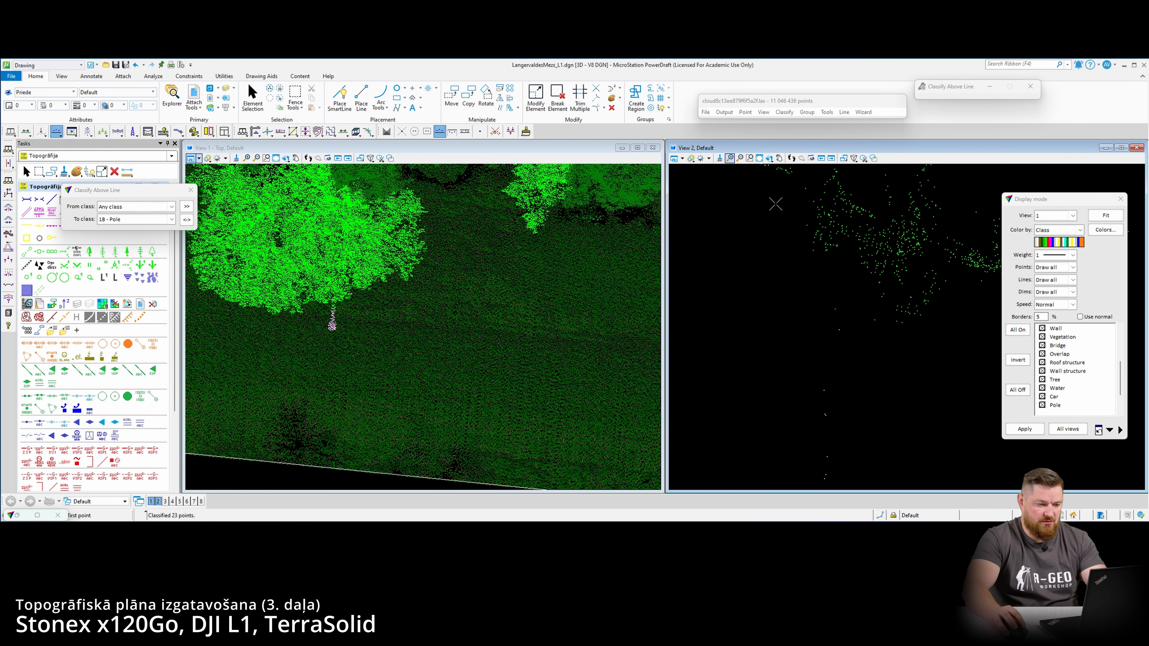
left_click(798, 219)
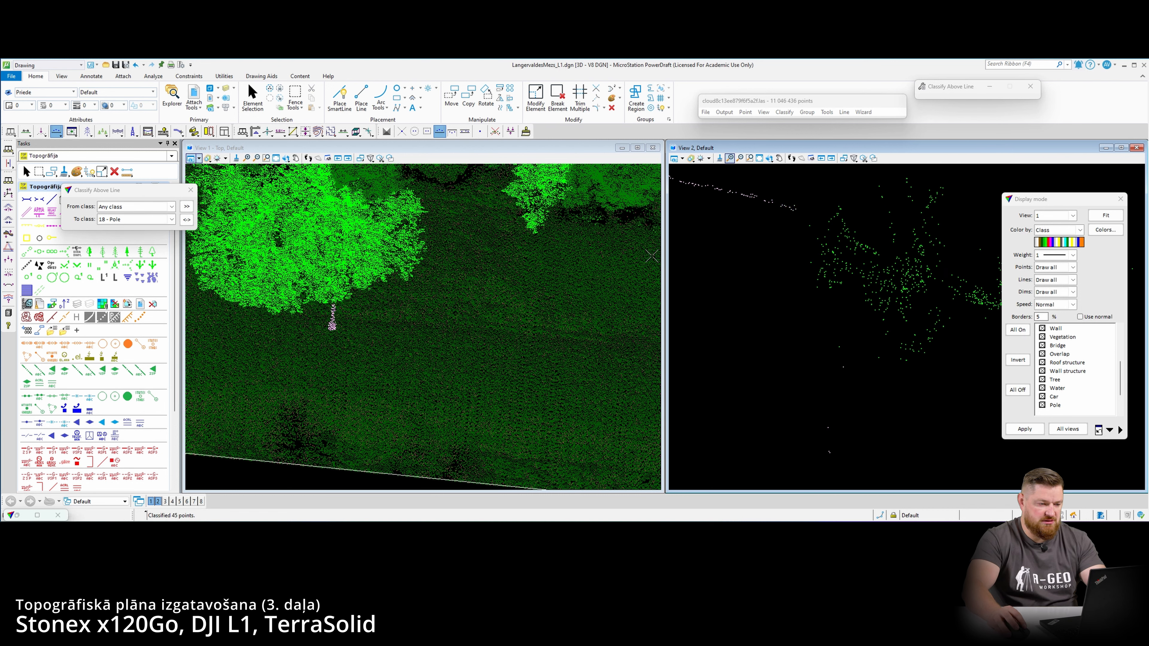
- Turn off every point class except Ground and apply the display to all views
scroll(333, 301, "down", 3)
scroll(389, 313, "down", 3)
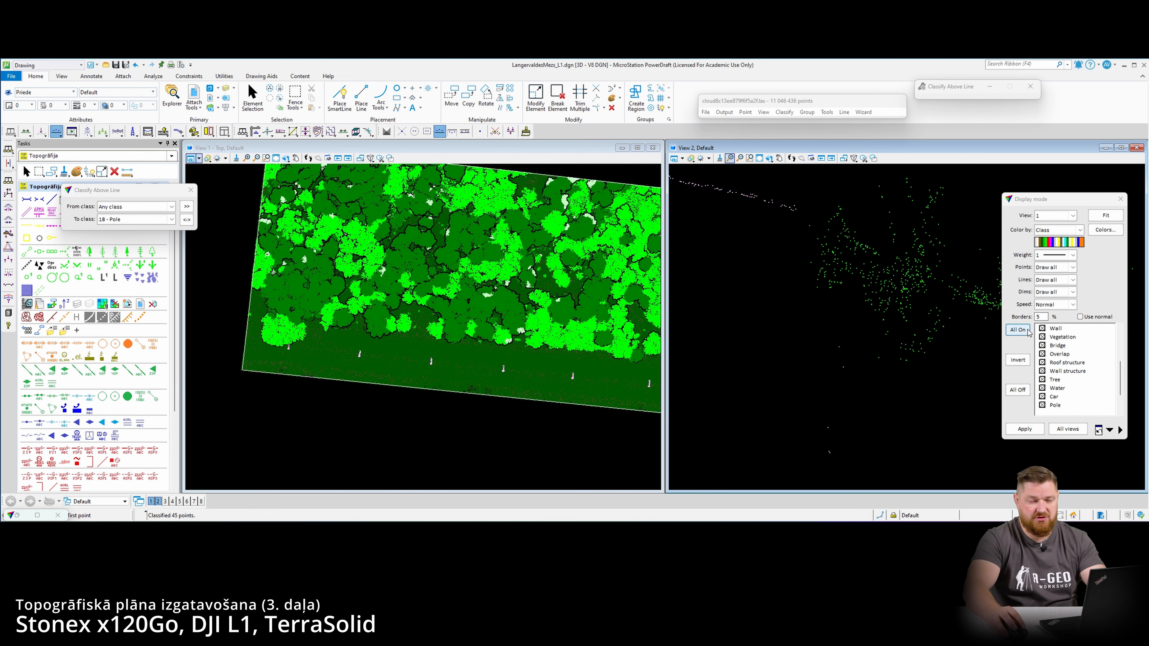
scroll(584, 302, "down", 3)
middle_click_drag(584, 302, 543, 302)
key("Escape")
left_click(1018, 390)
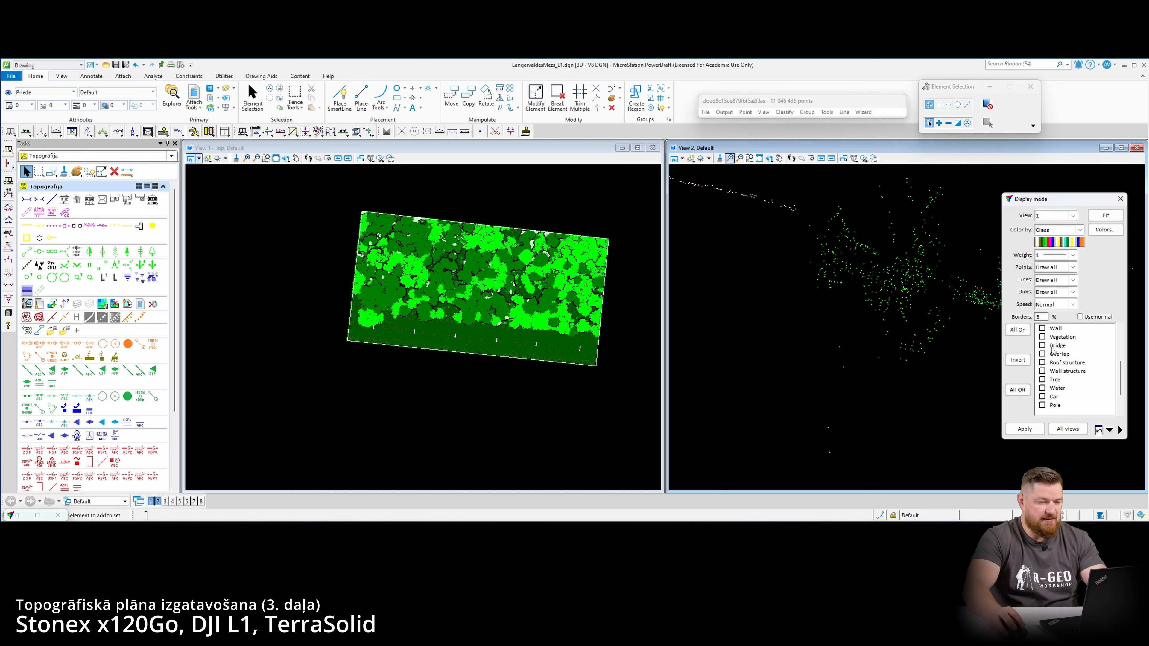
scroll(1059, 348, "up", 3)
scroll(1060, 347, "up", 1)
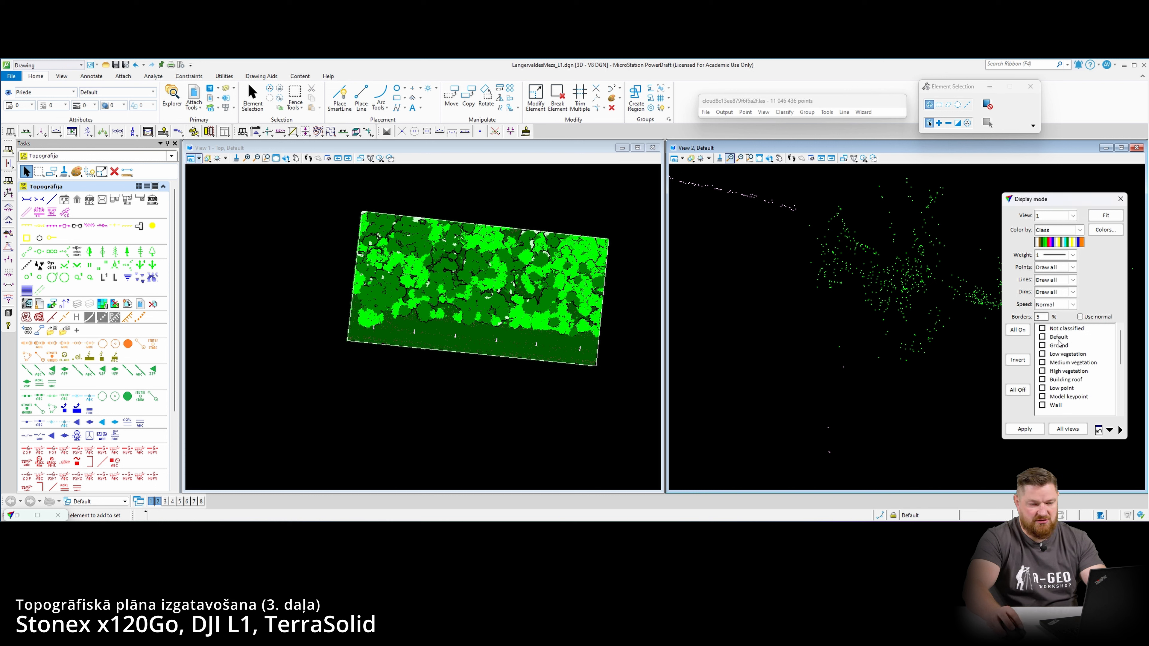
left_click(1059, 346)
left_click(1067, 428)
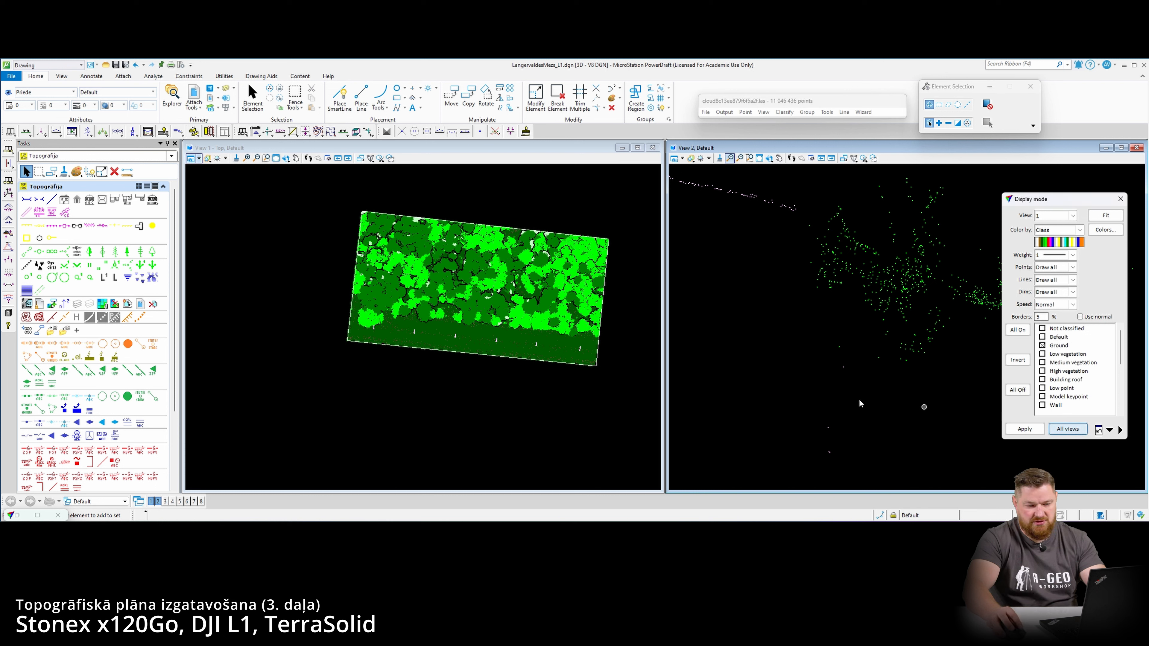
left_click(1065, 429)
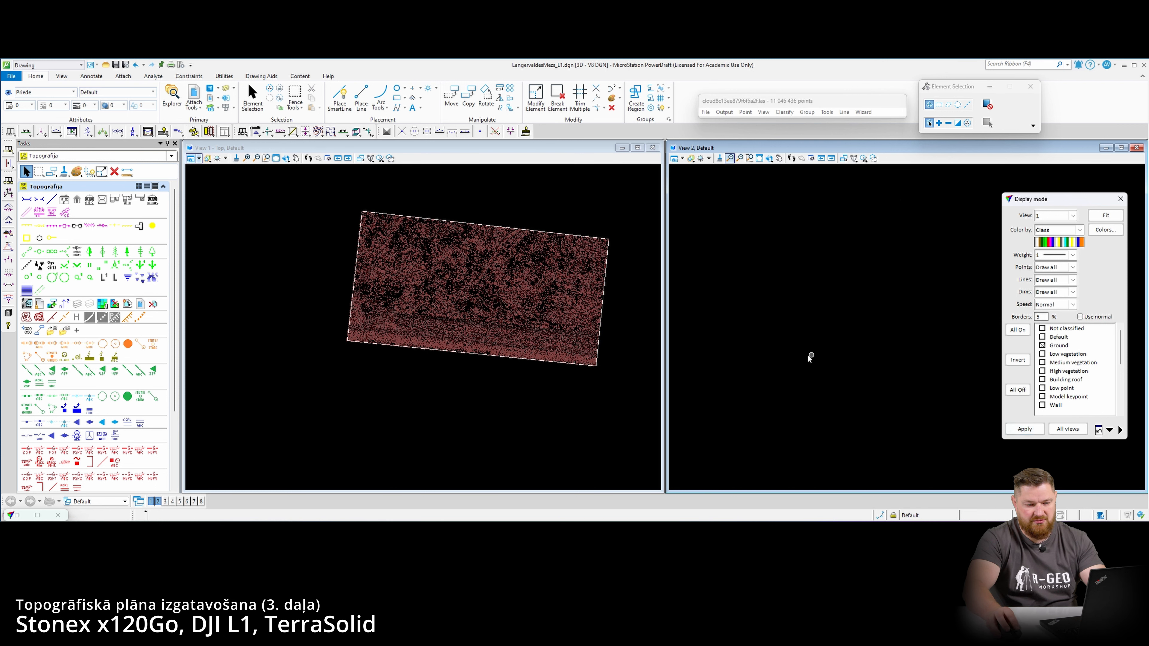
left_click(1063, 426)
- Color the points in View 2 by Line and inspect the ground profile along the section
scroll(646, 311, "down", 1)
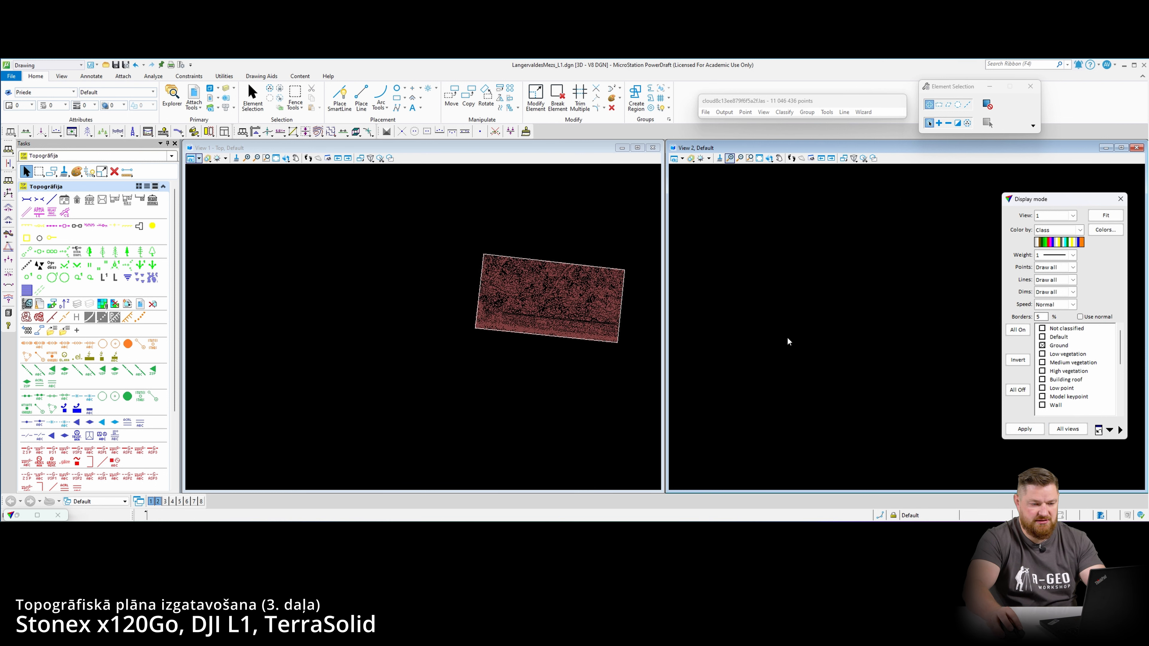
middle_click_drag(596, 295, 520, 266)
scroll(800, 413, "down", 1)
middle_click_drag(800, 412, 836, 339)
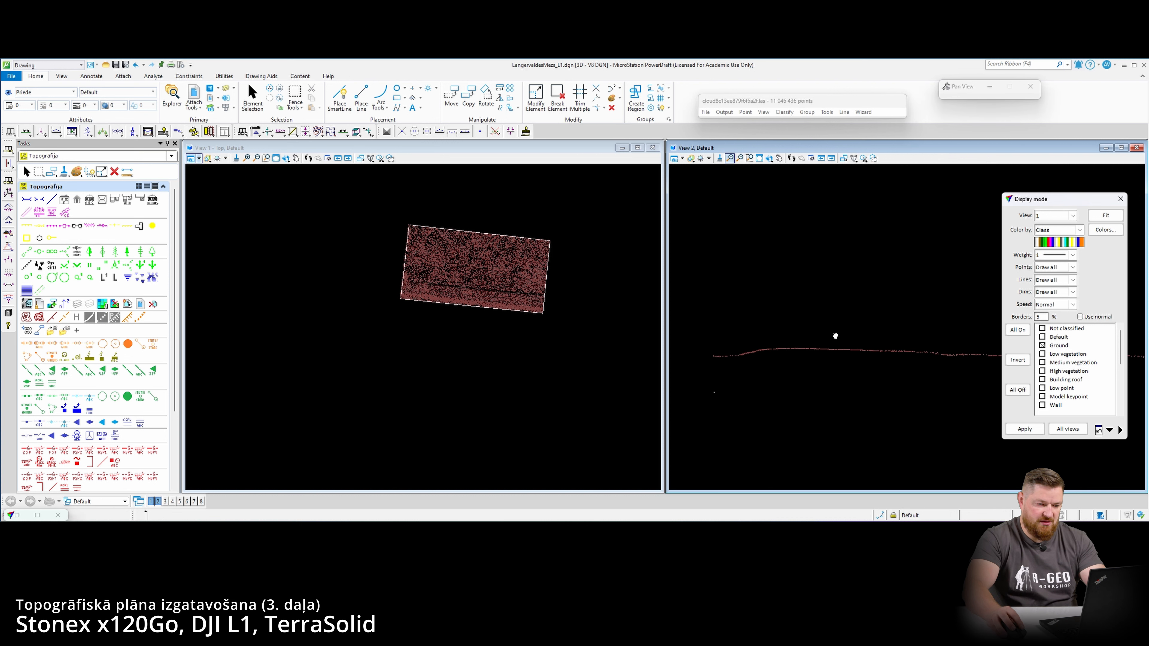
left_click(1054, 215)
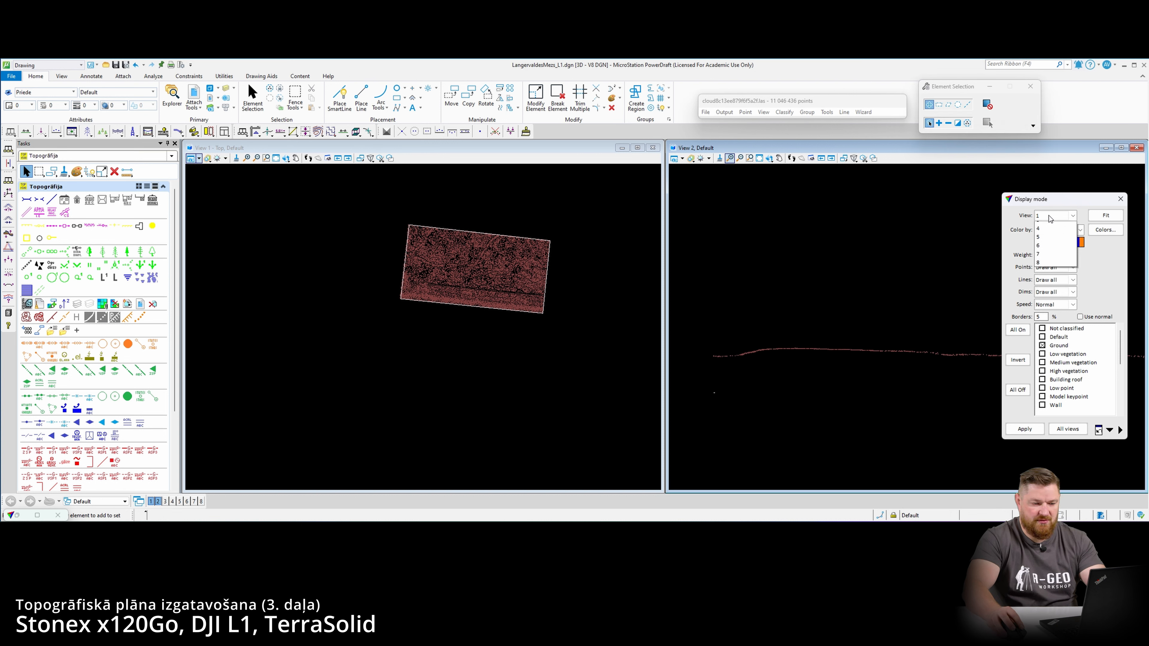
left_click(1050, 232)
left_click(1056, 231)
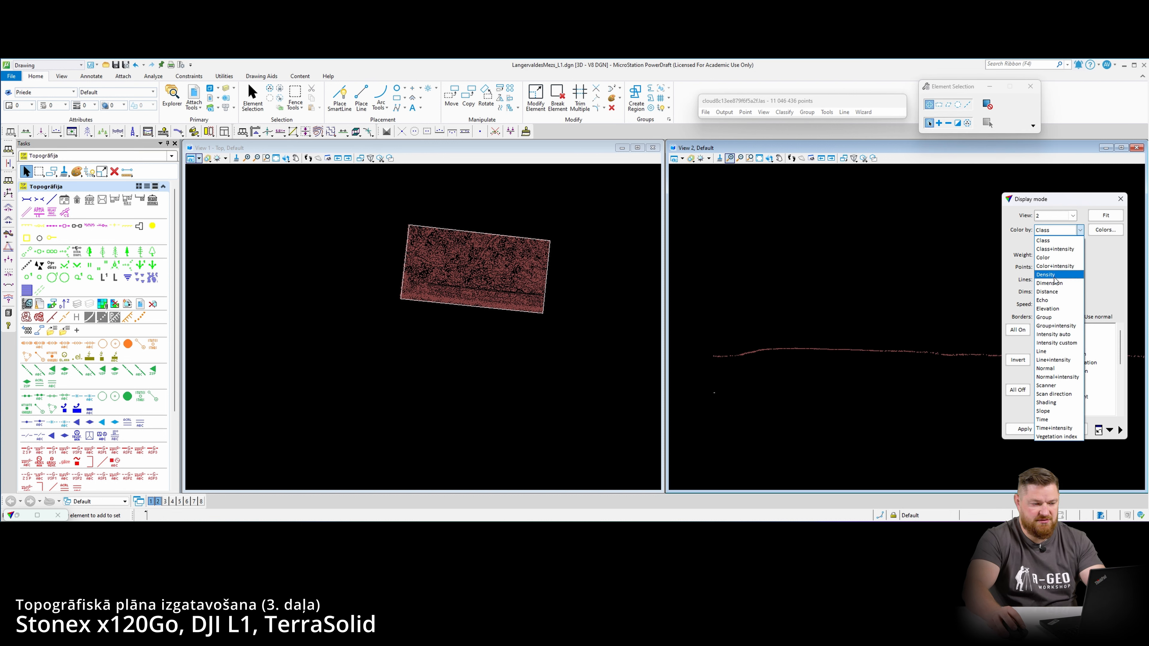
left_click(1054, 353)
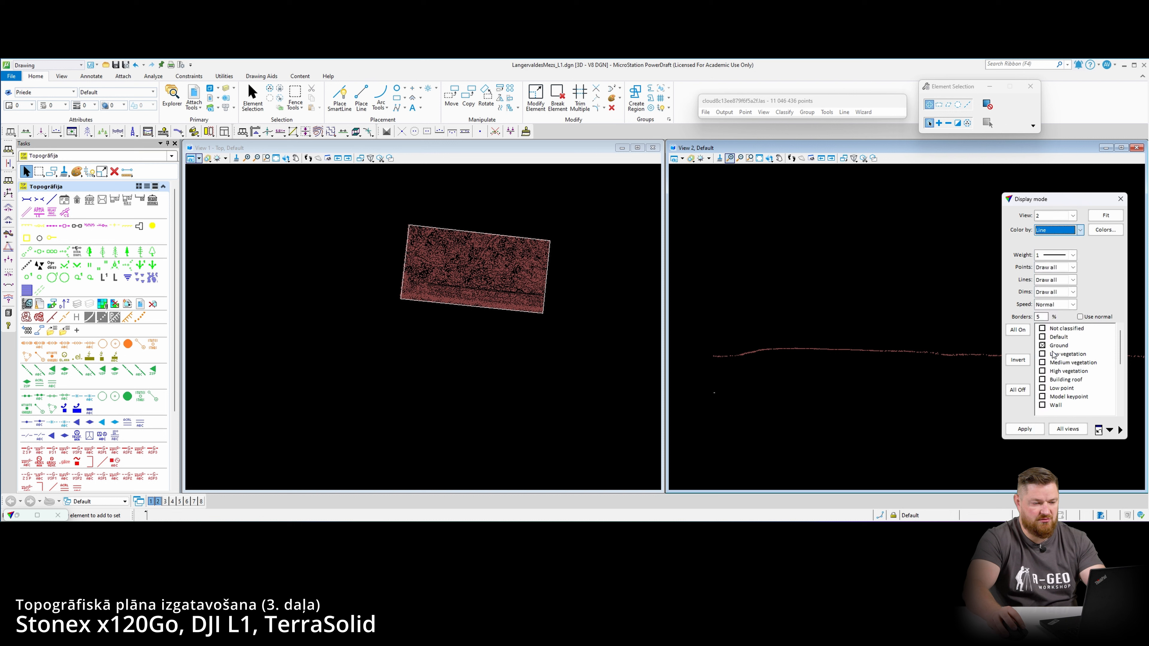
left_click(1025, 431)
scroll(915, 368, "up", 2)
middle_click_drag(941, 336, 790, 349)
middle_click_drag(905, 345, 796, 343)
middle_click_drag(959, 340, 878, 340)
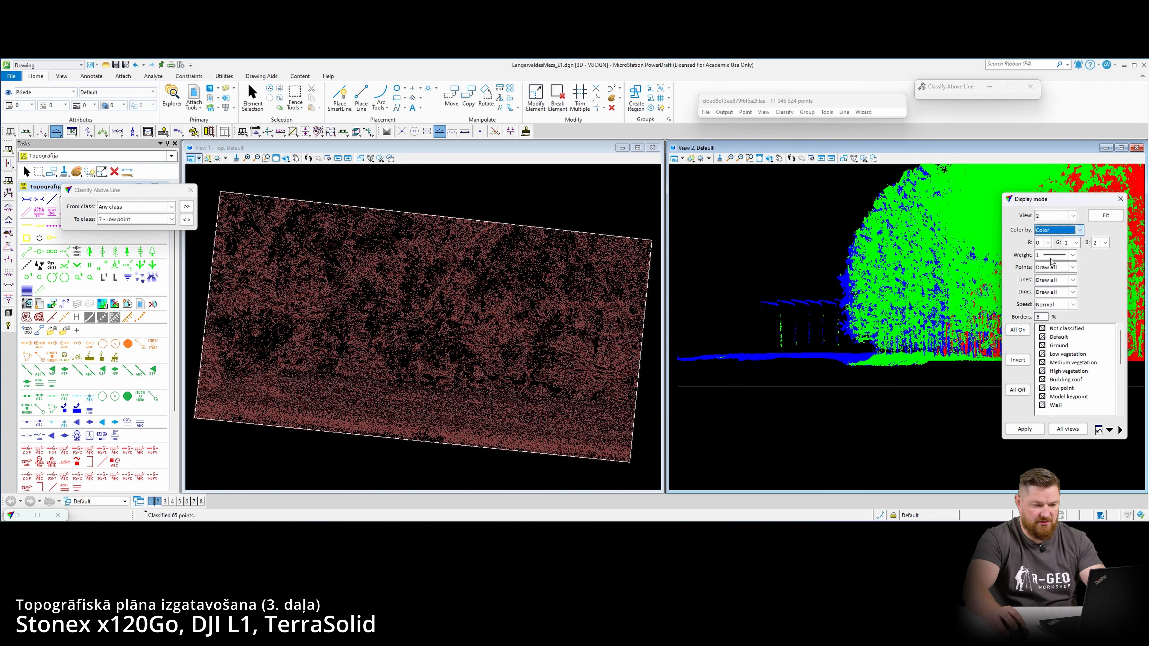
- Color the points in View 2 by Color and display a vertical section across the point cloud's western part there
left_click(1025, 429)
scroll(823, 311, "down", 2)
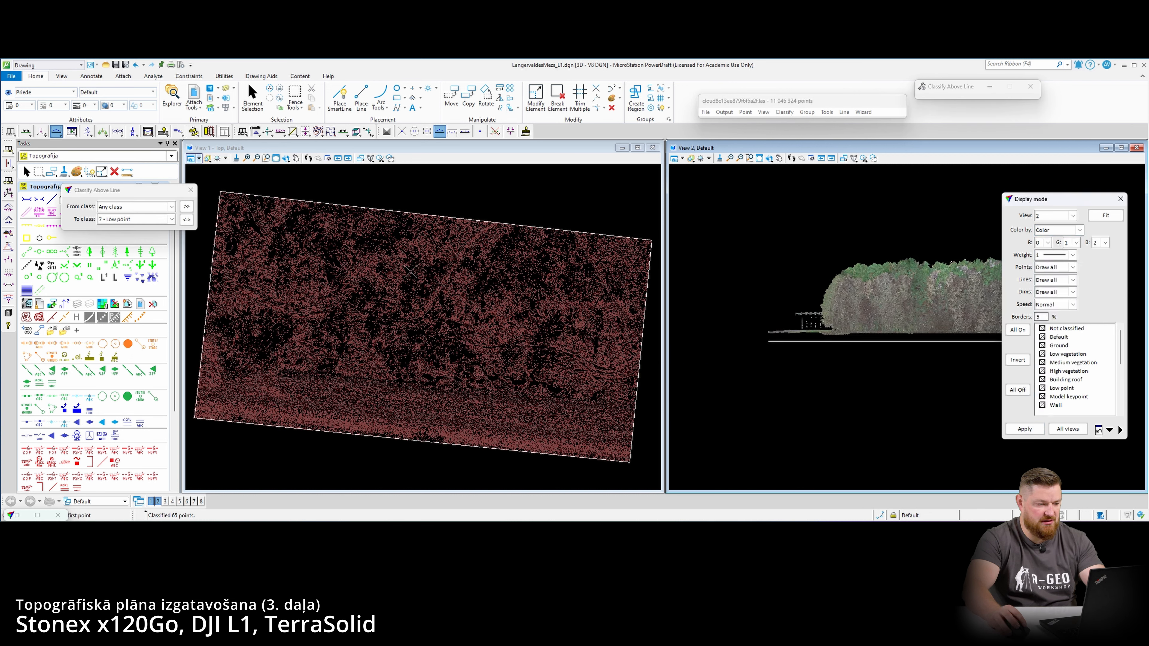
left_click(25, 131)
left_click(268, 436)
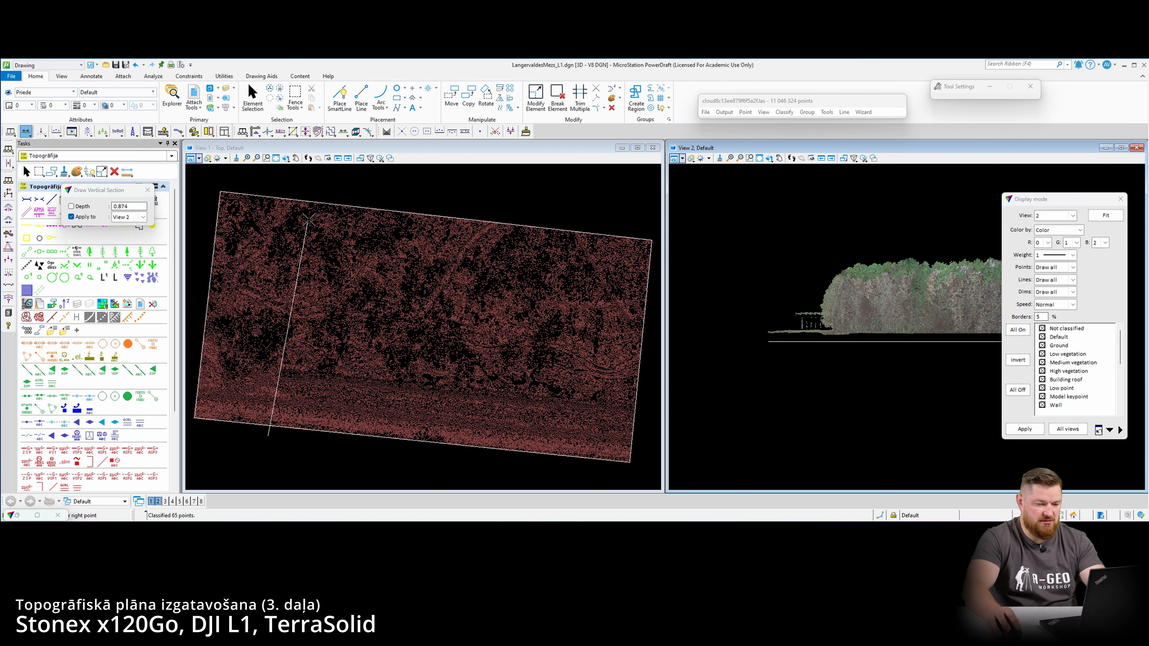
left_click(307, 193)
left_click(318, 199)
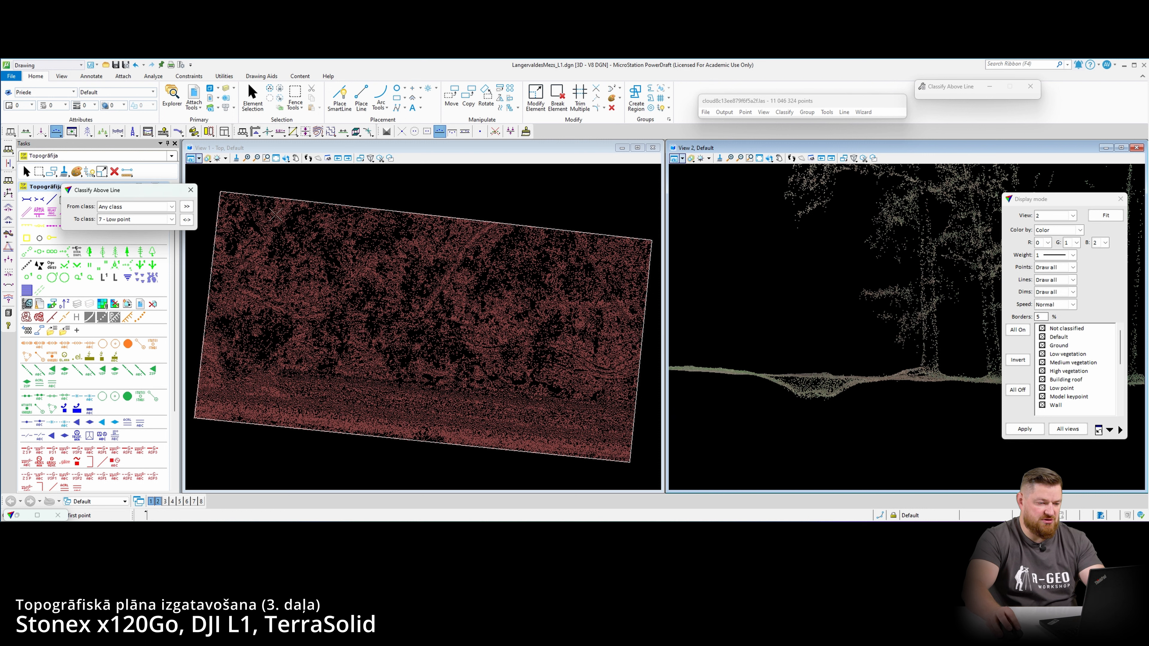
- Output an elevation control report for the Ground class against the known points in TS_LangervaldesMezs.txt
left_click(386, 131)
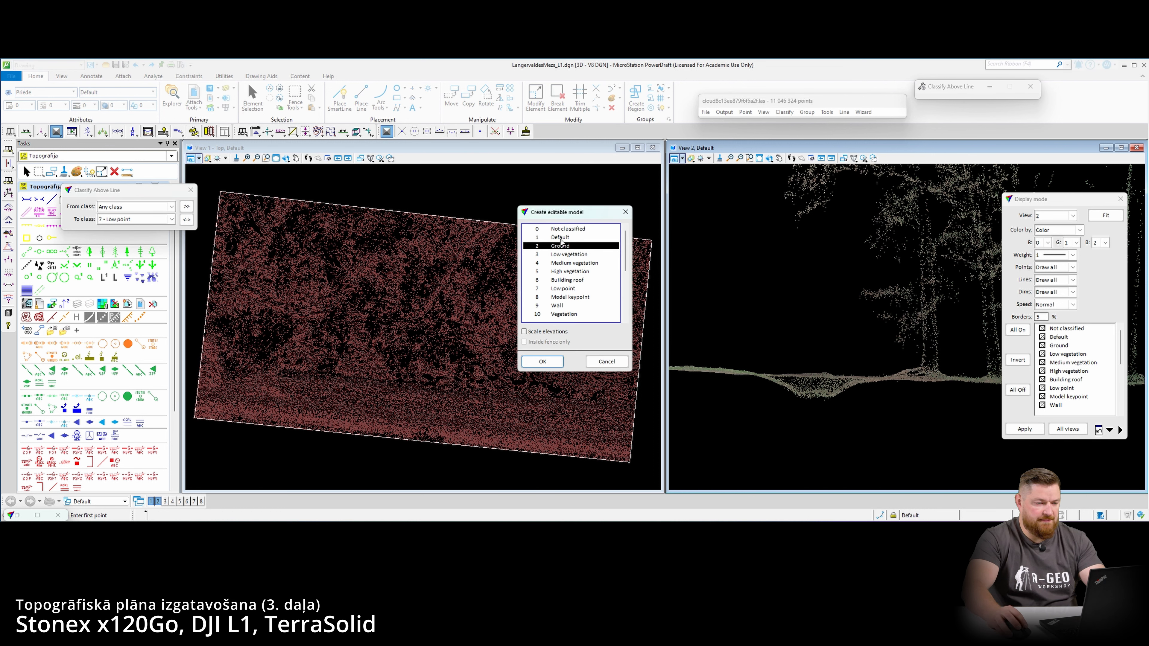
left_click(625, 212)
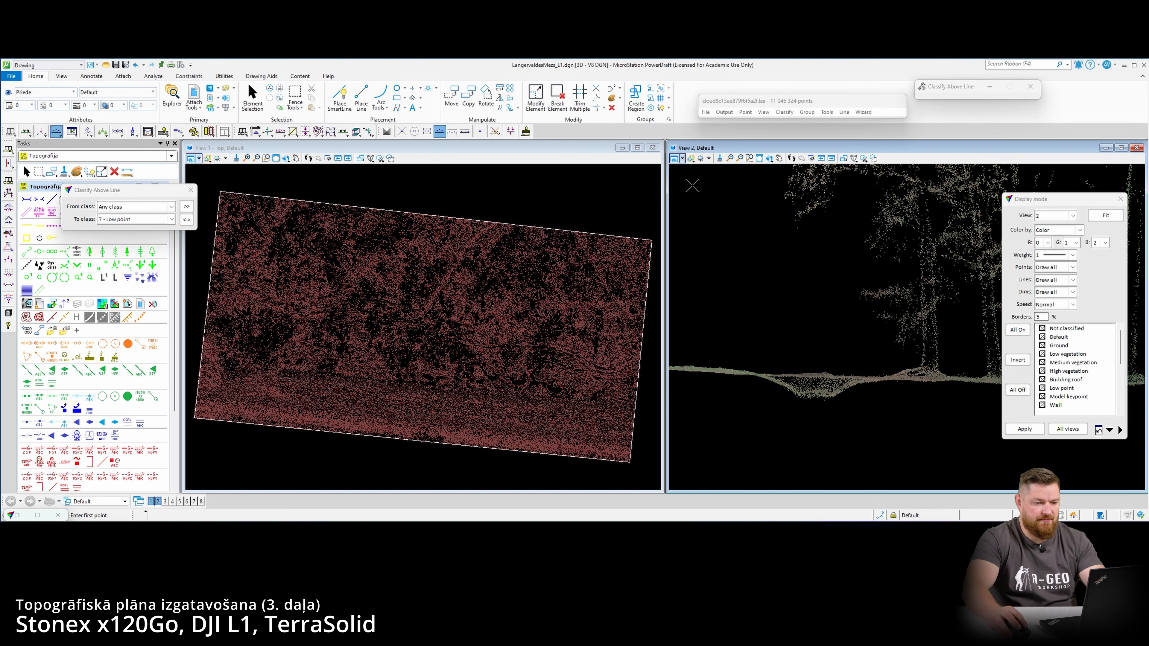
left_click(830, 113)
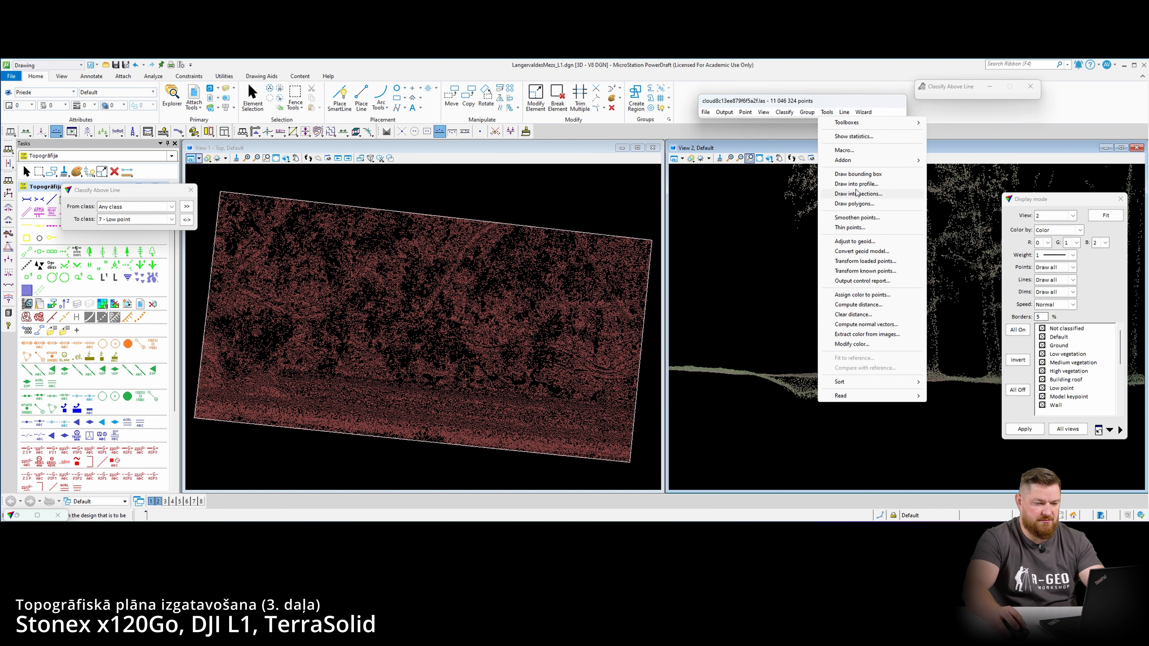
left_click(859, 281)
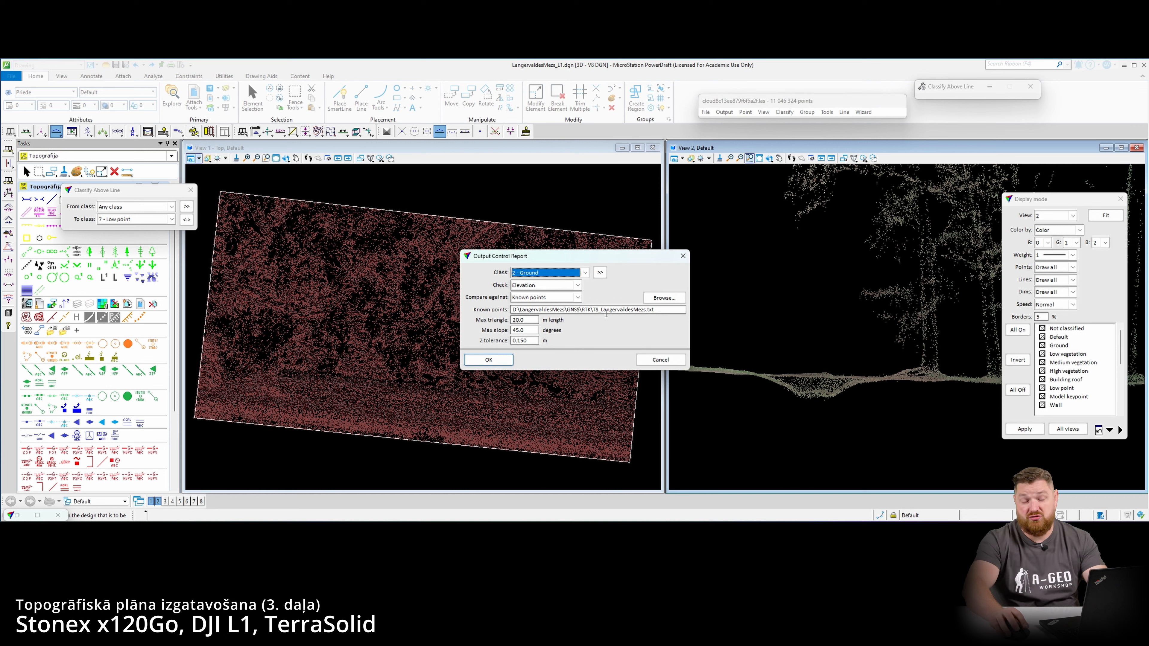
left_click(491, 360)
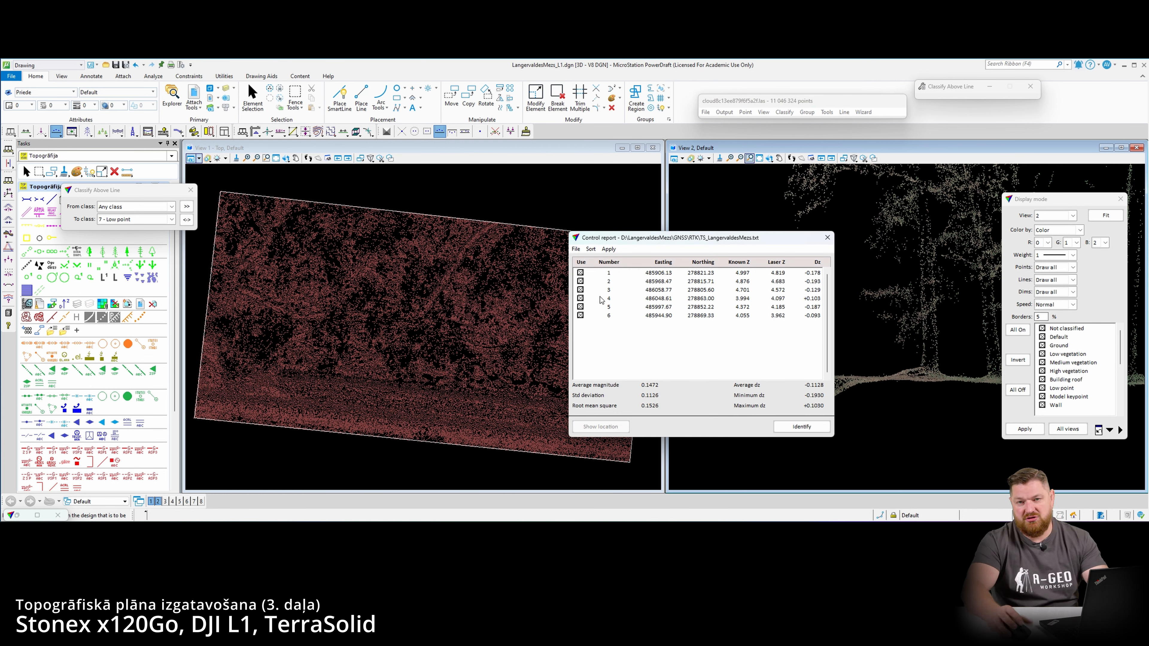
- Sort the control report by dz and exclude control points 4 and 6
left_click(609, 249)
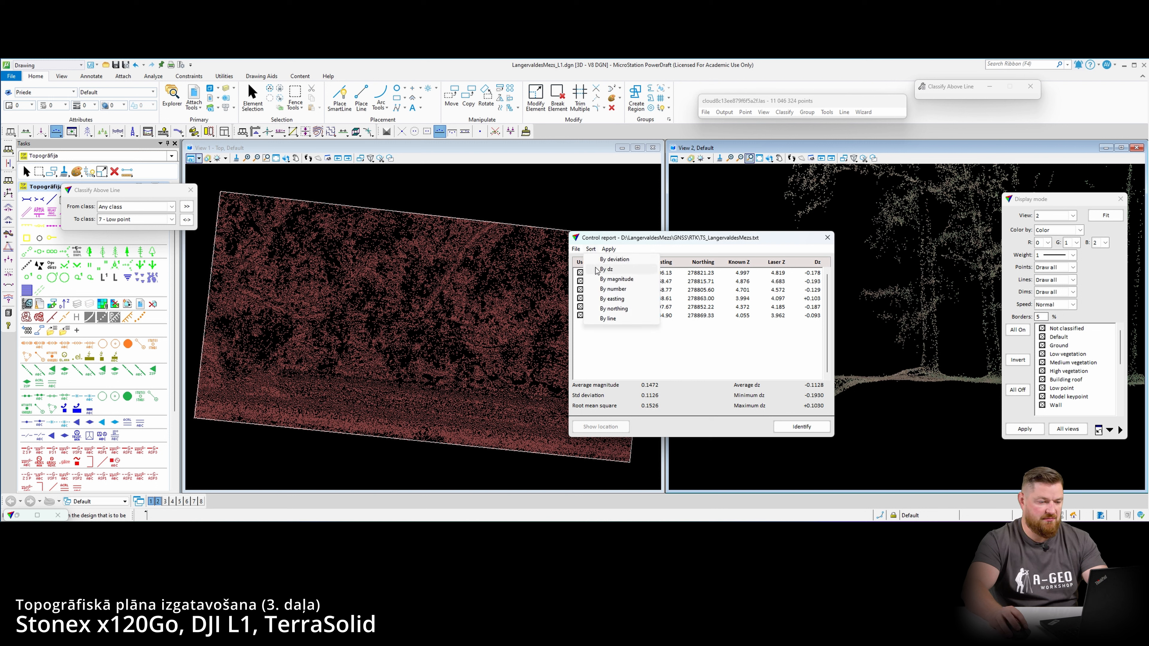
left_click(625, 278)
left_click(606, 275)
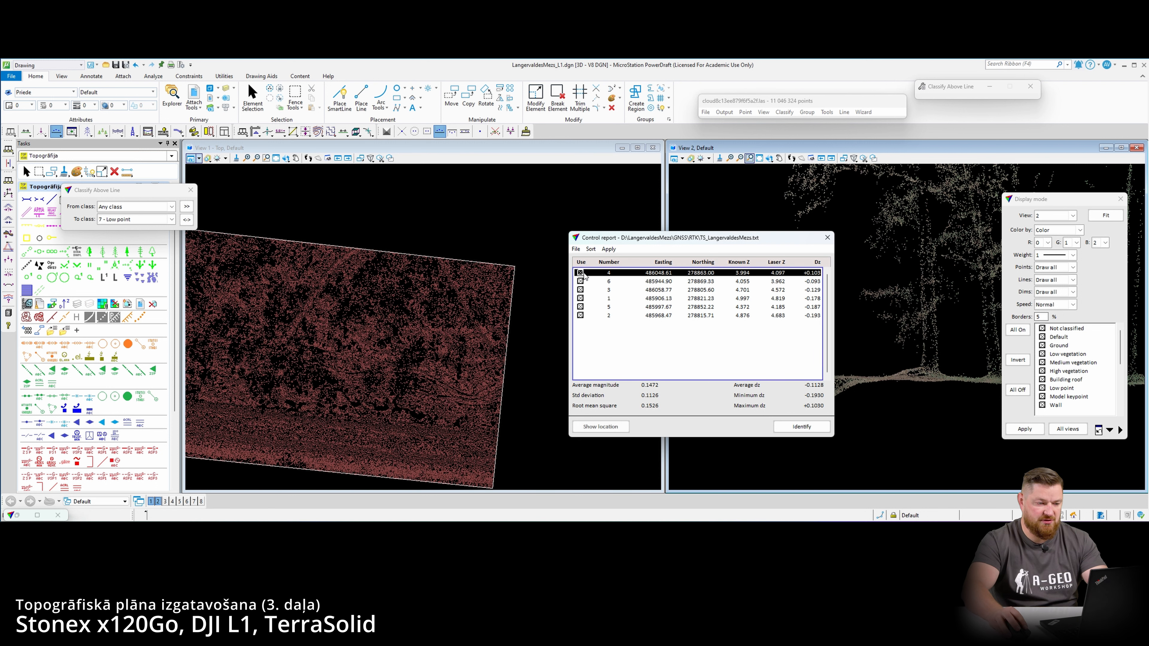
left_click(580, 272)
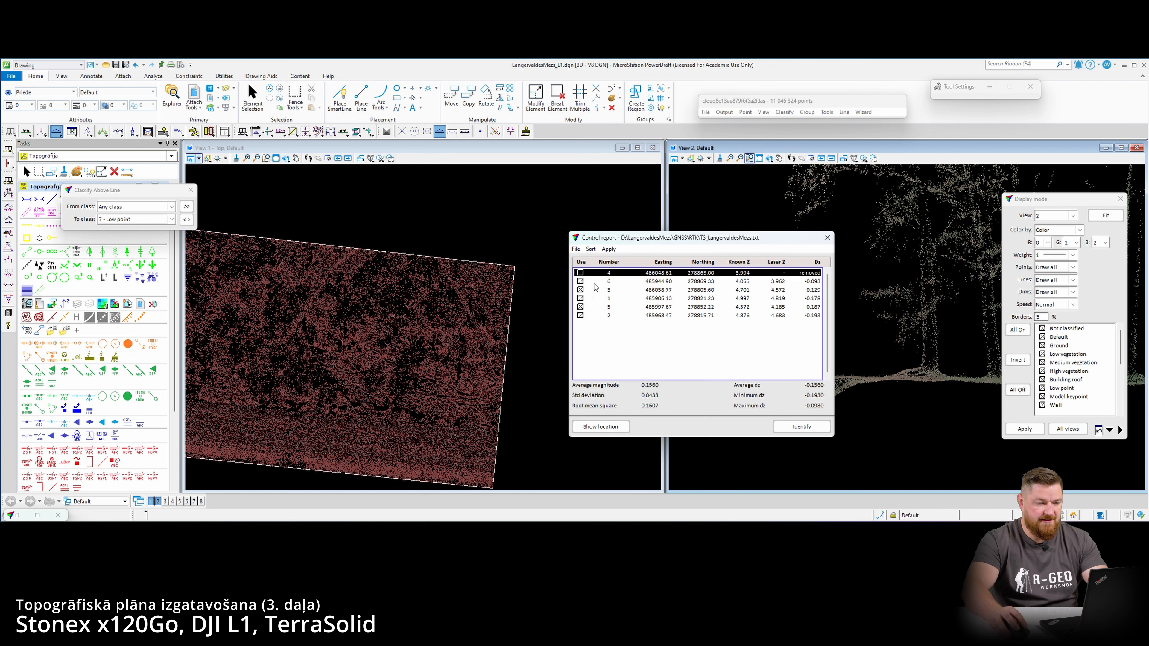
left_click(592, 281)
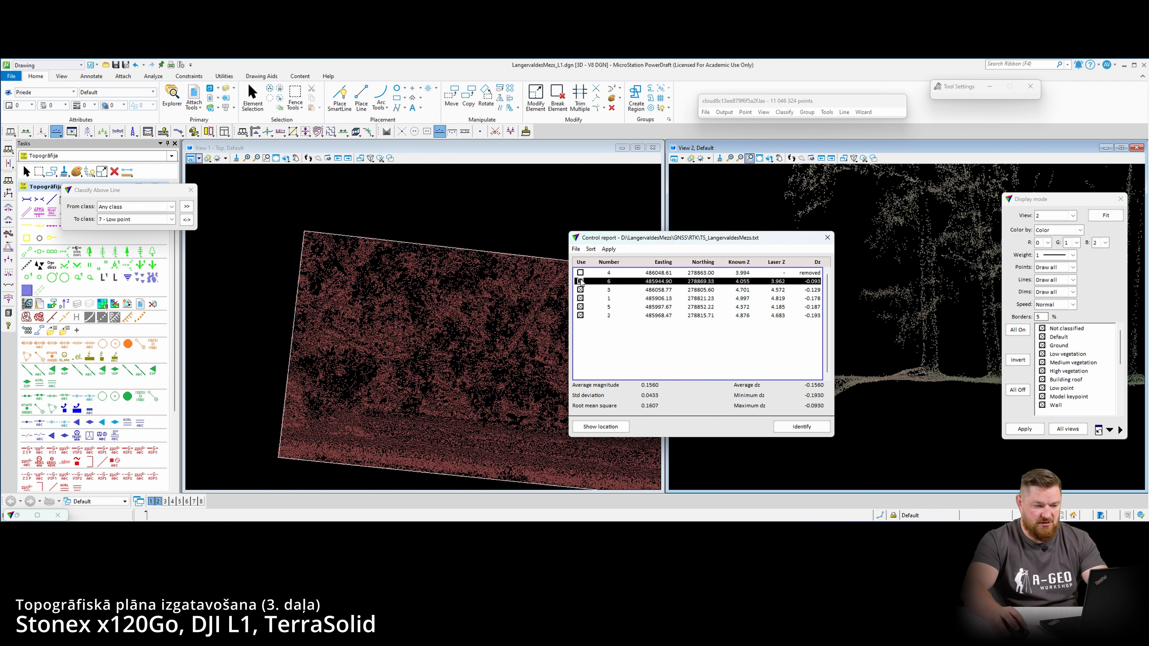
left_click(580, 282)
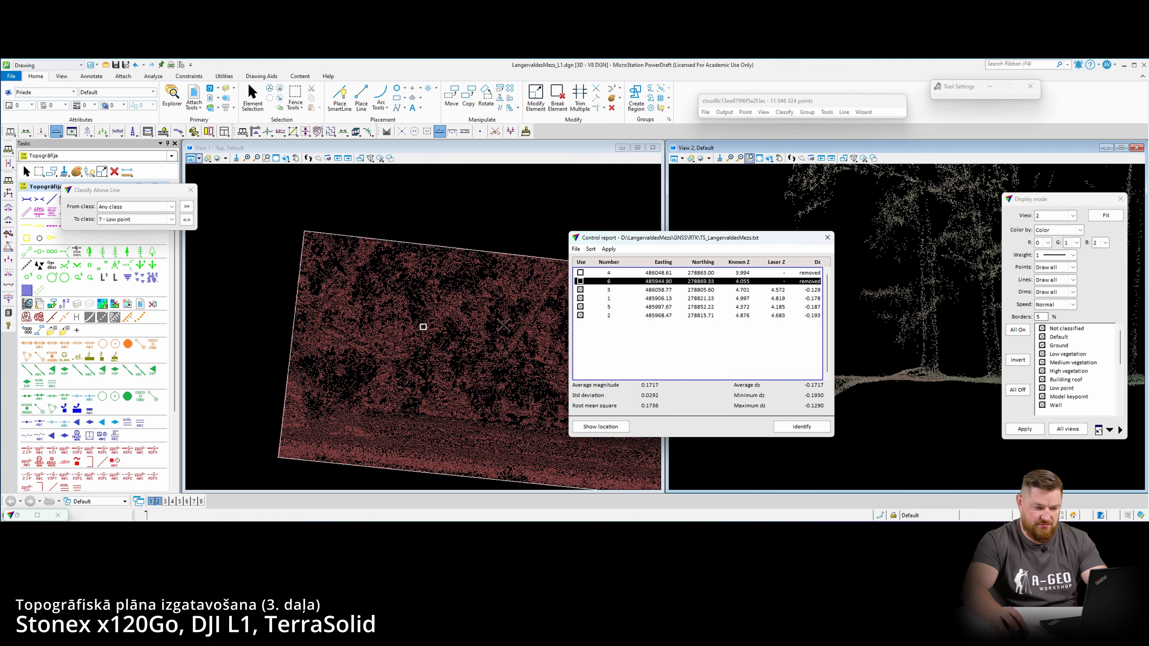
- Review control points 3, 1, 5 and 2, apply a 0.1720 m elevation shift to the loaded points and close the report
left_click(633, 292)
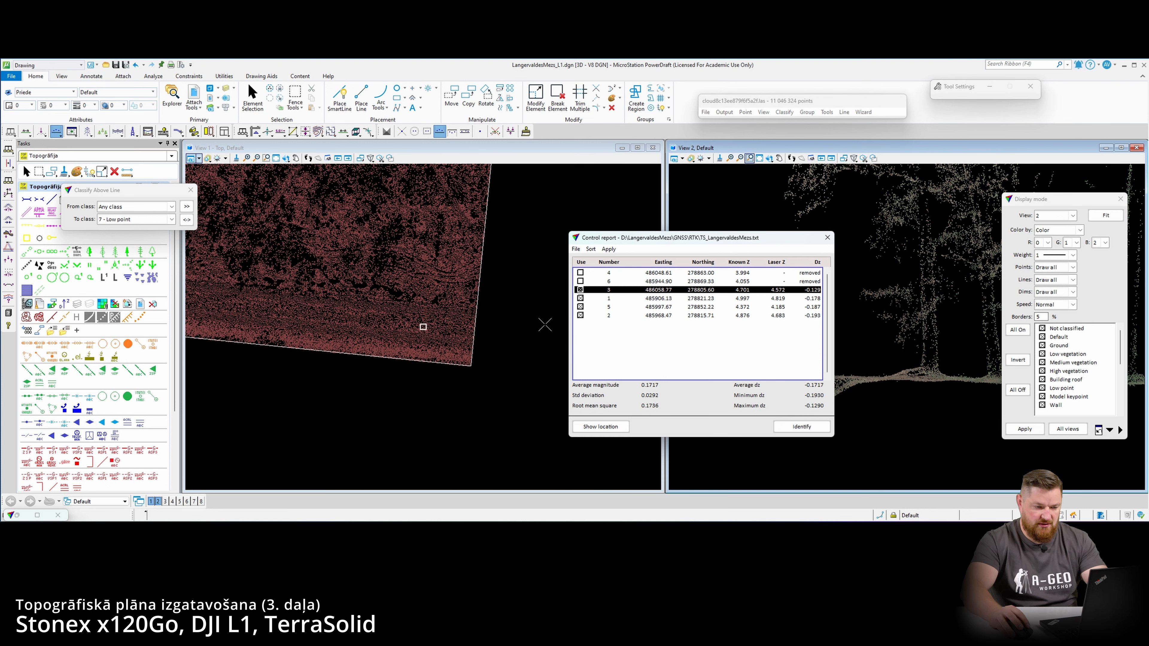
left_click(648, 315)
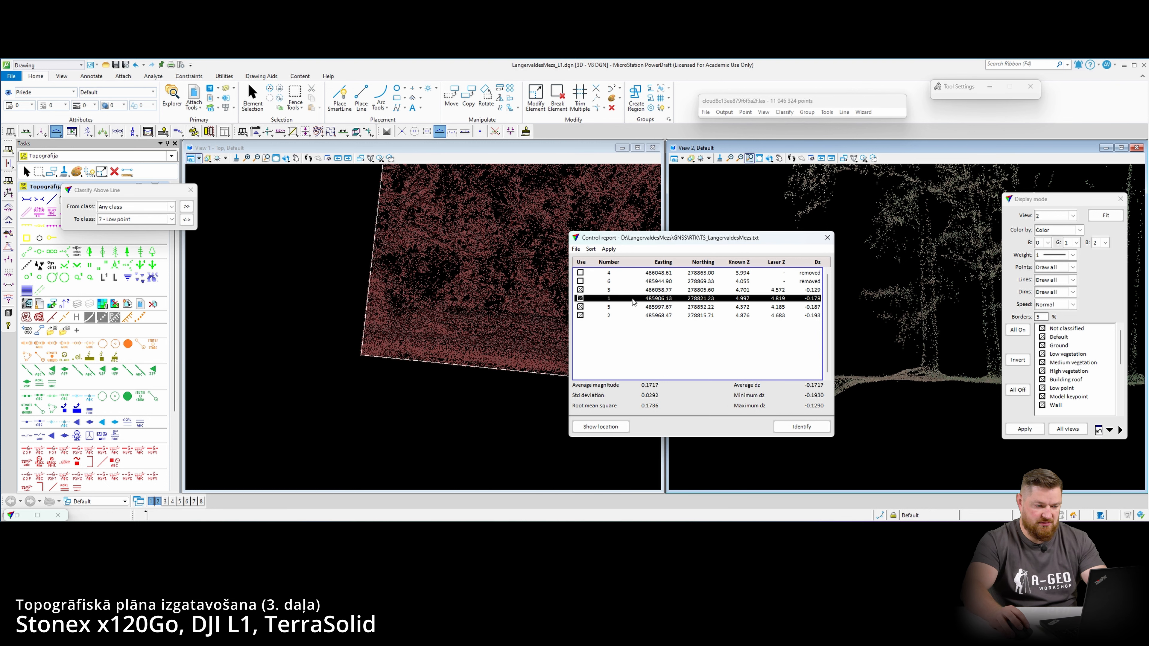
left_click(632, 307)
left_click(636, 316)
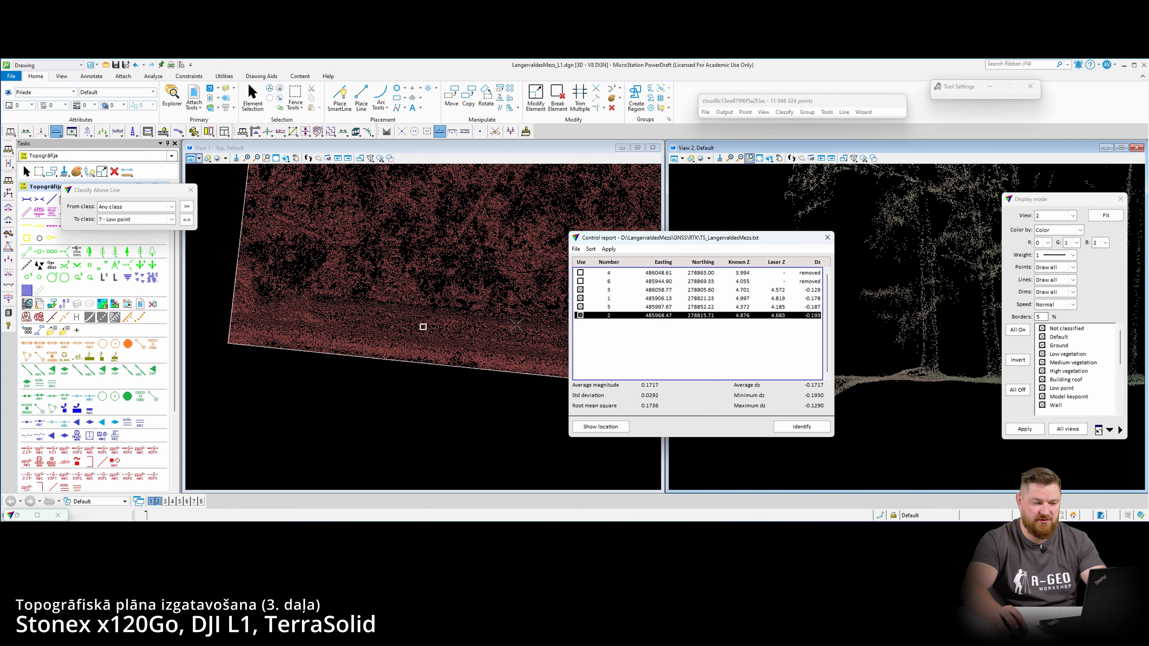
left_click(608, 249)
left_click(609, 260)
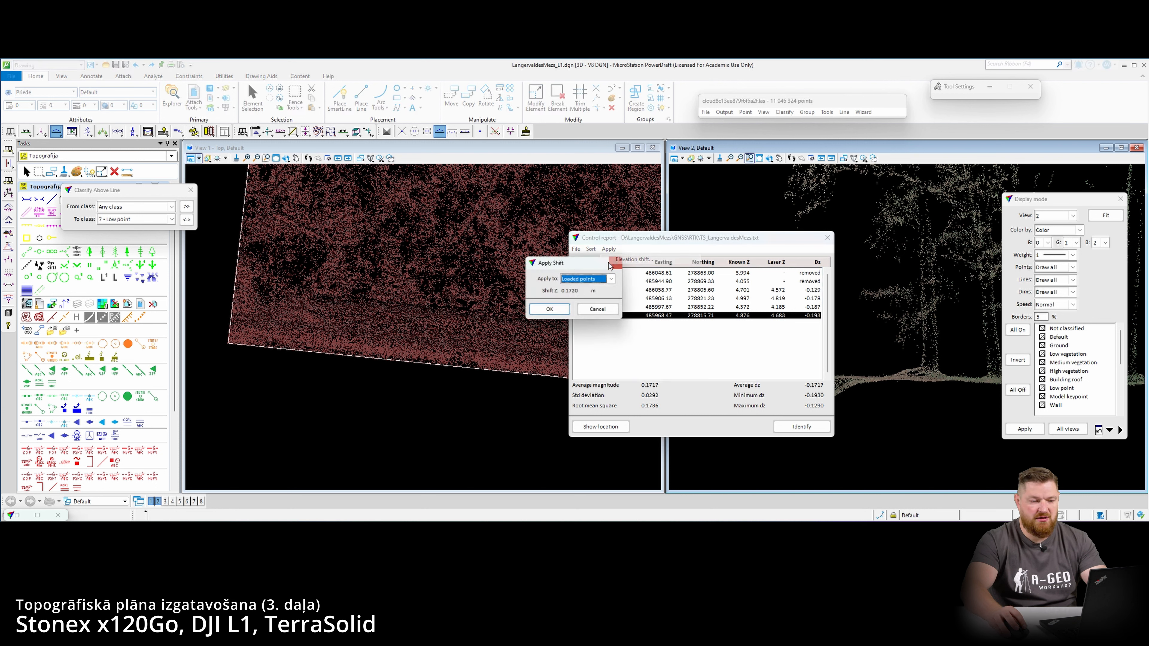
left_click(549, 309)
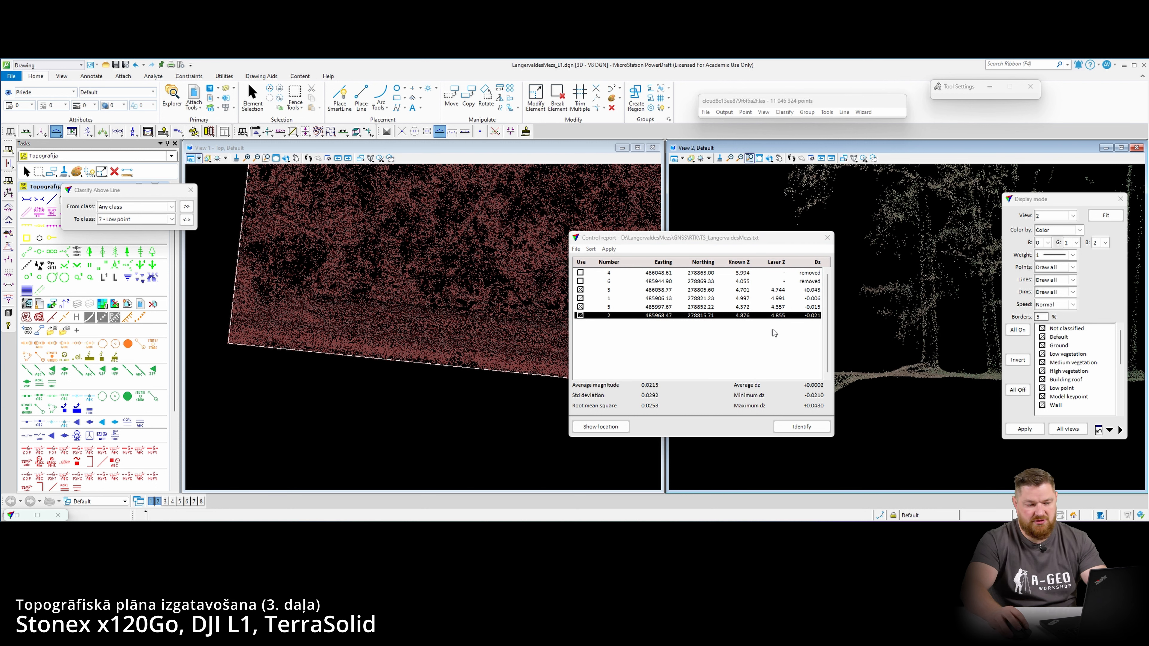
left_click(827, 238)
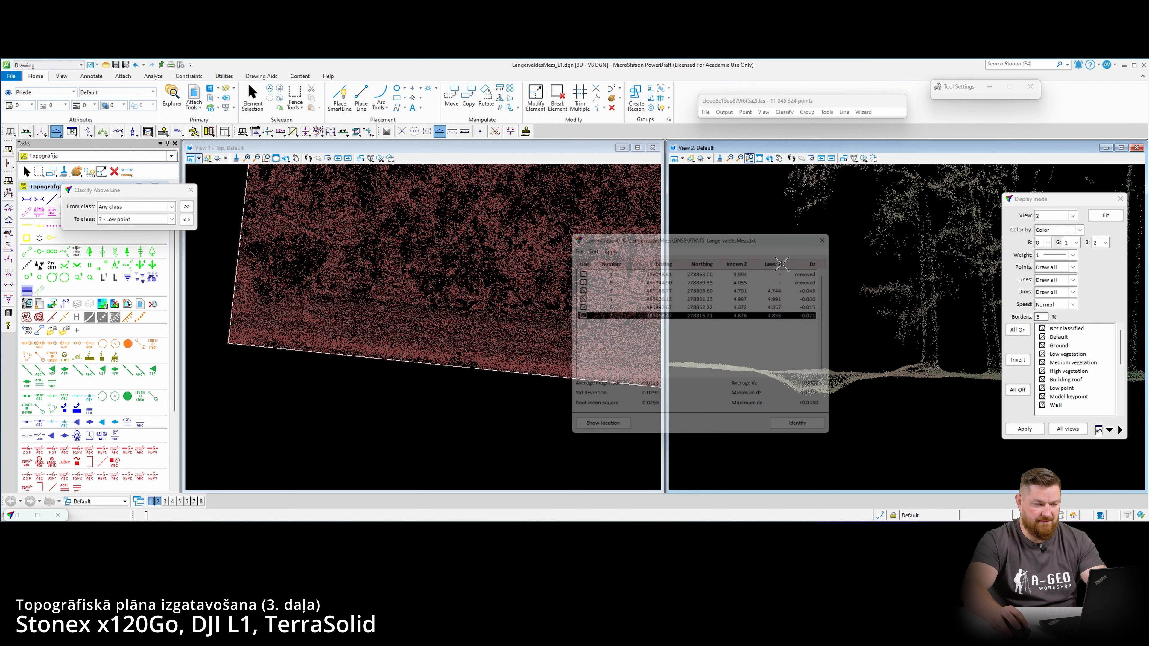
- Set up saving all points of any class to a new file in FBI format
scroll(552, 306, "down", 3)
left_click(705, 112)
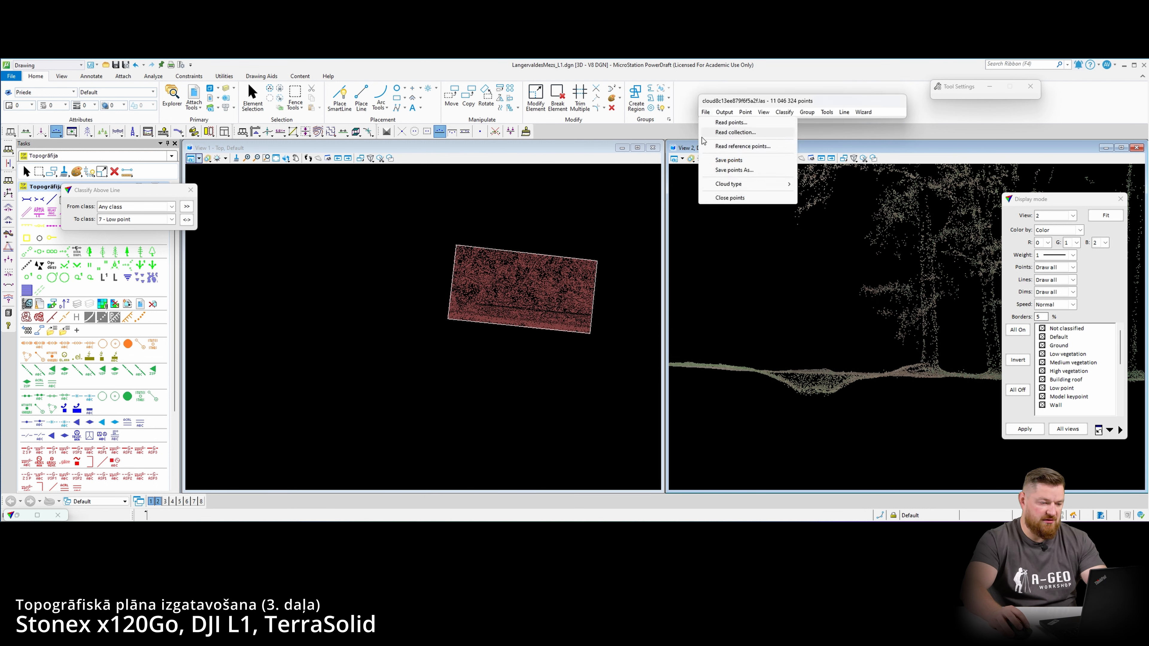
left_click(733, 169)
left_click(604, 273)
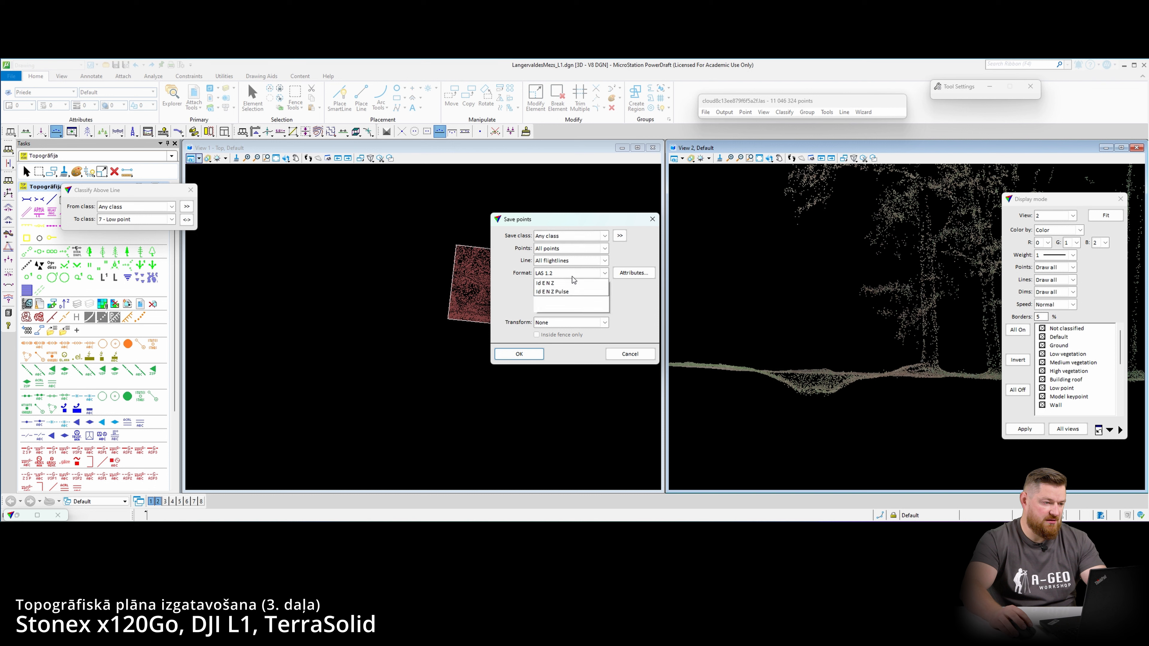
left_click(561, 285)
left_click(518, 354)
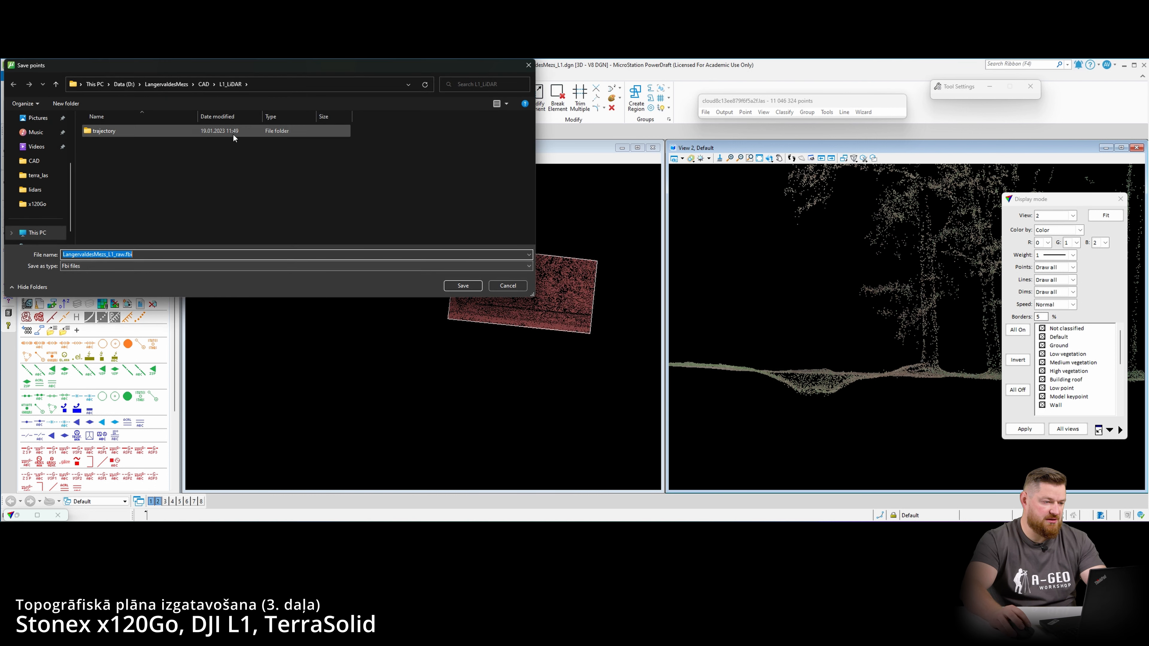
- Create a folder named FBI inside CAD\L1_LiDAR and save the points there as LangervaldesMezs_L1_raw.fbi
left_click(203, 84)
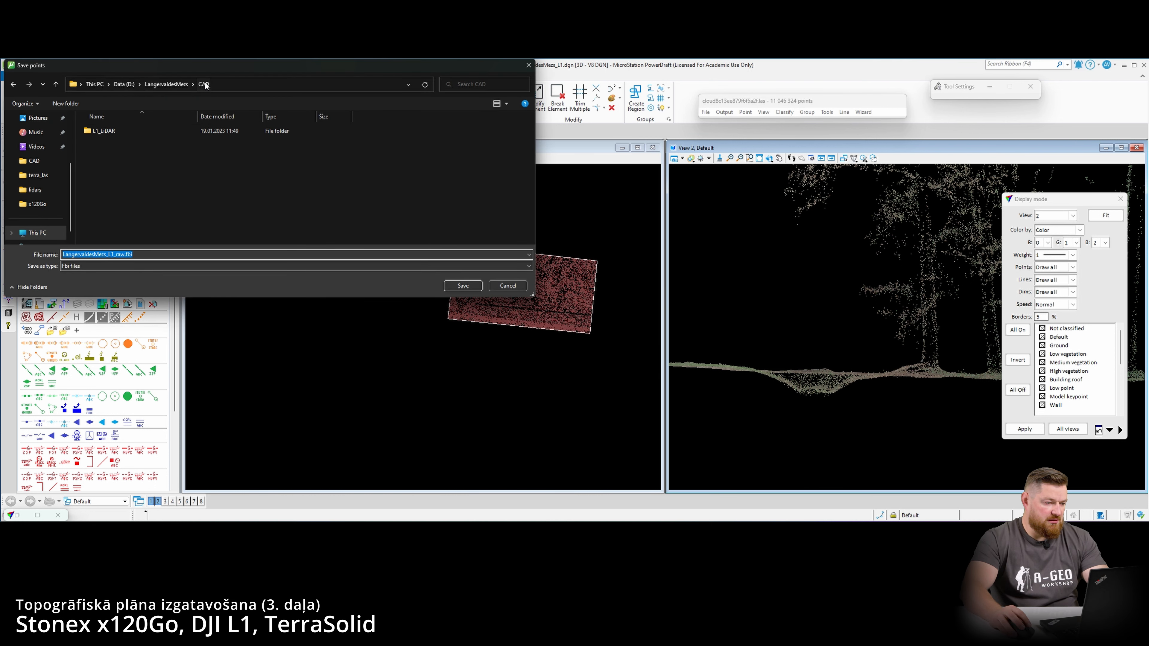
left_click_drag(207, 66, 279, 92)
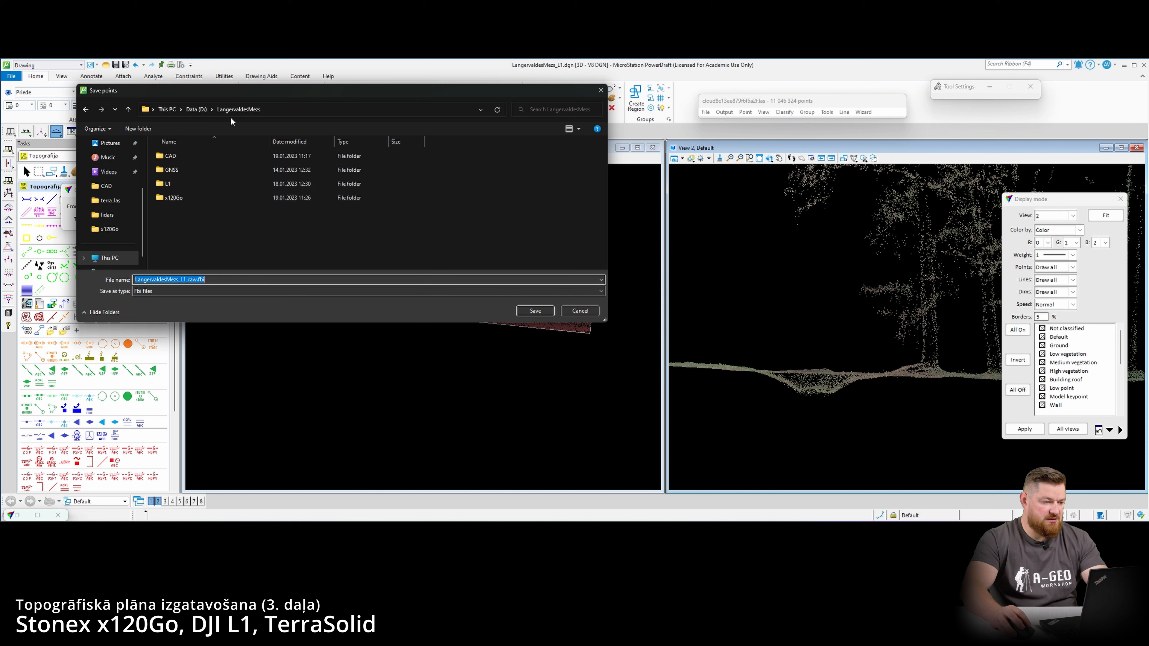
double_click(182, 156)
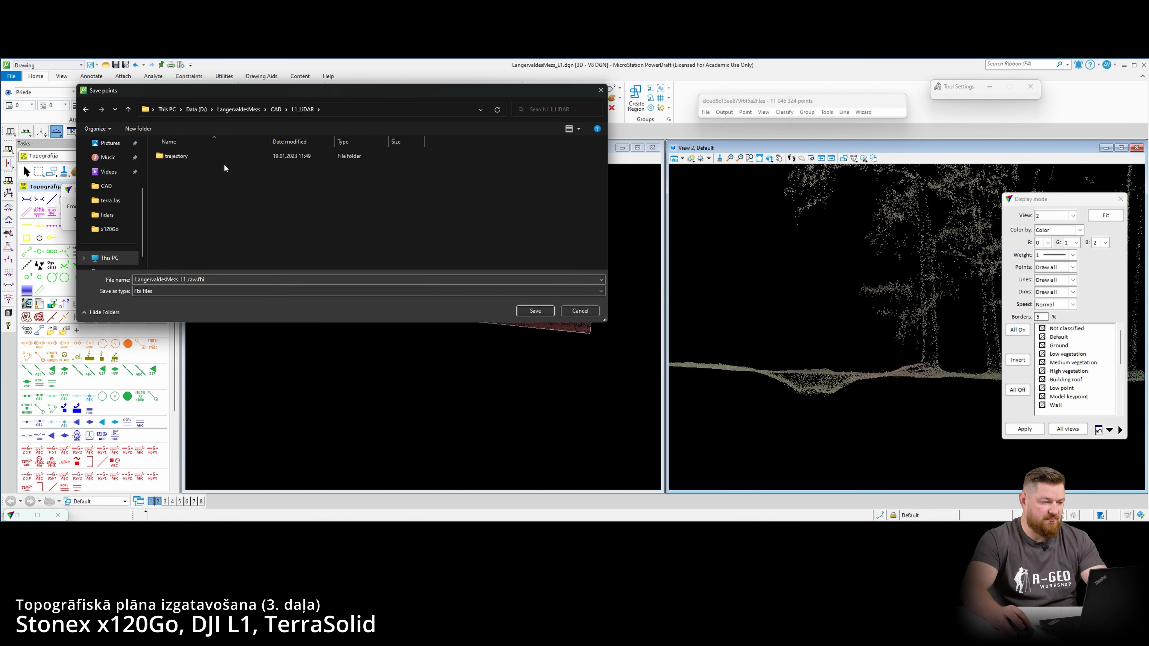
right_click(246, 223)
mouse_move(307, 320)
left_click(362, 322)
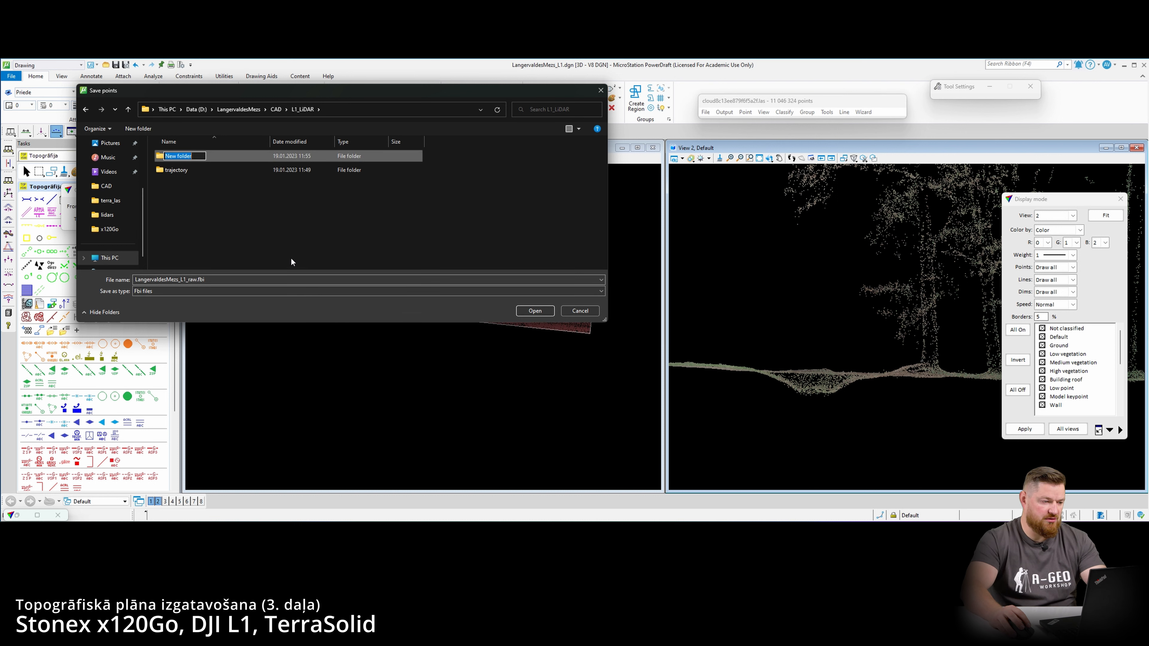
type("FBI")
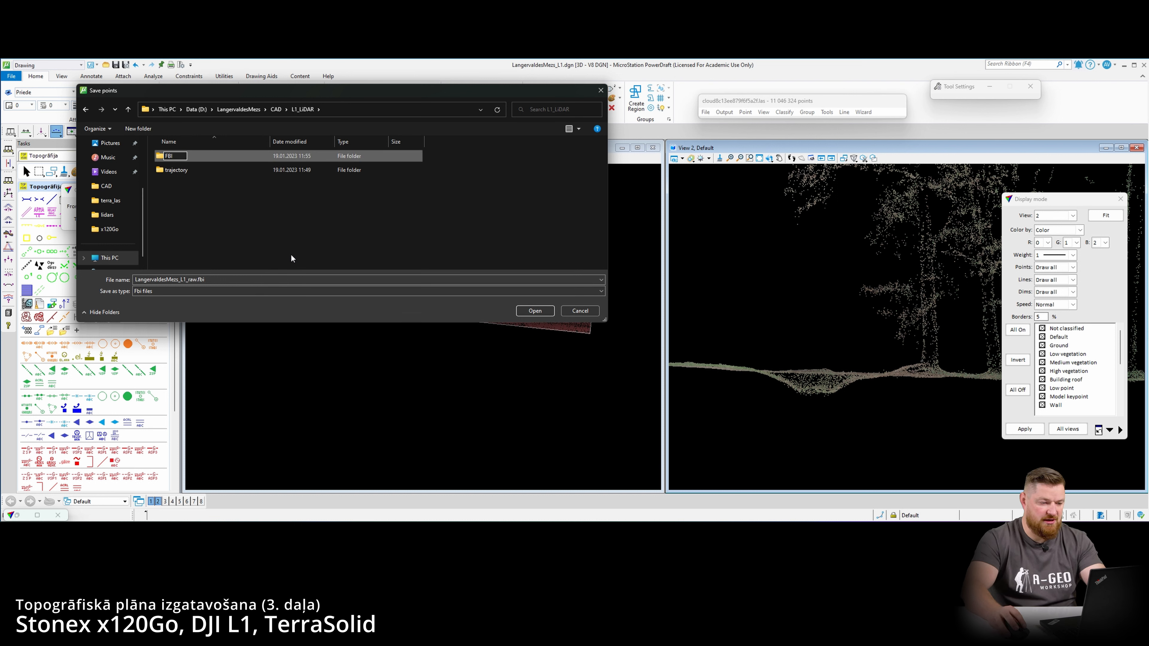
key("Return")
double_click(172, 160)
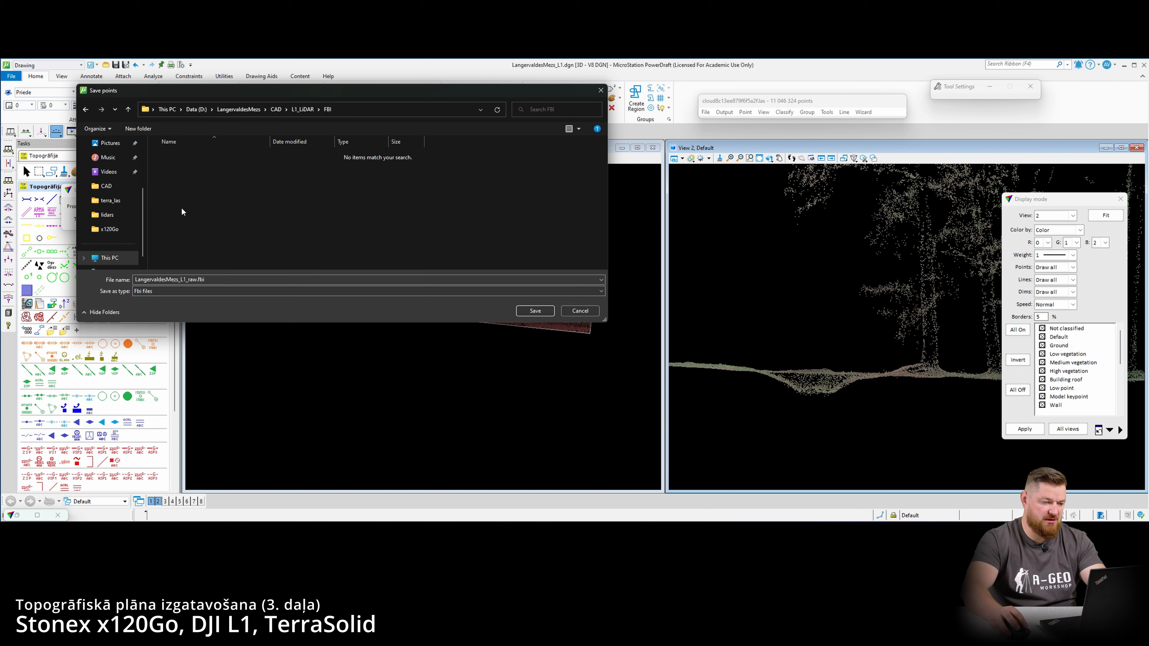
left_click(533, 312)
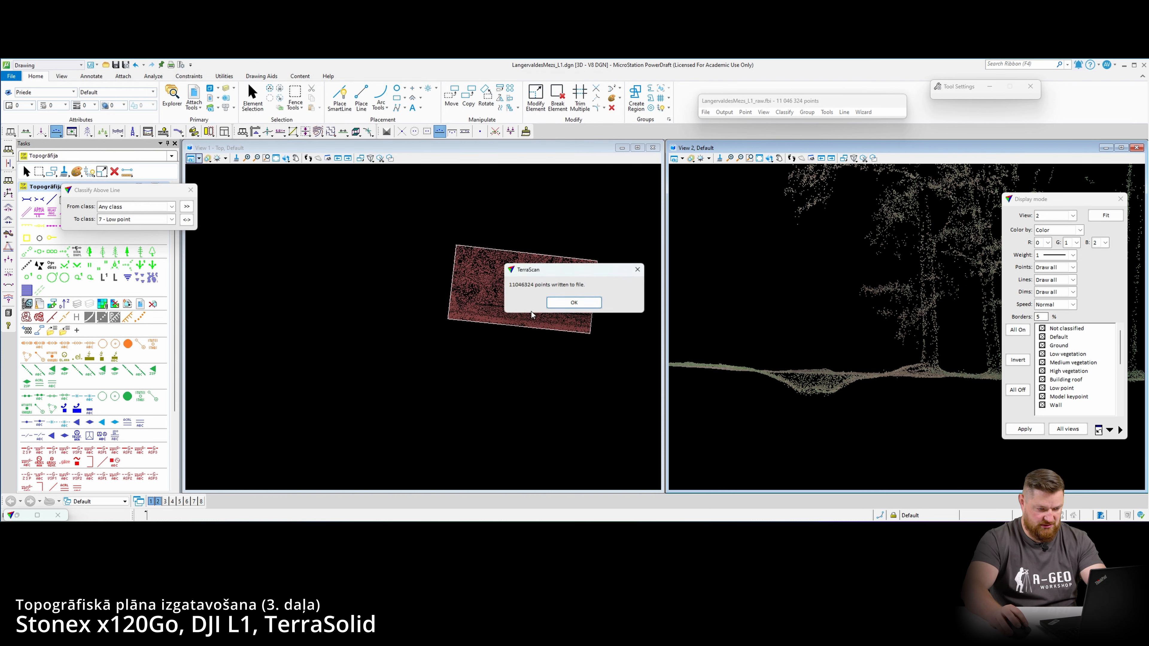
- Create a surface model of type Ground from the loaded laser points
left_click(584, 306)
scroll(515, 292, "up", 3)
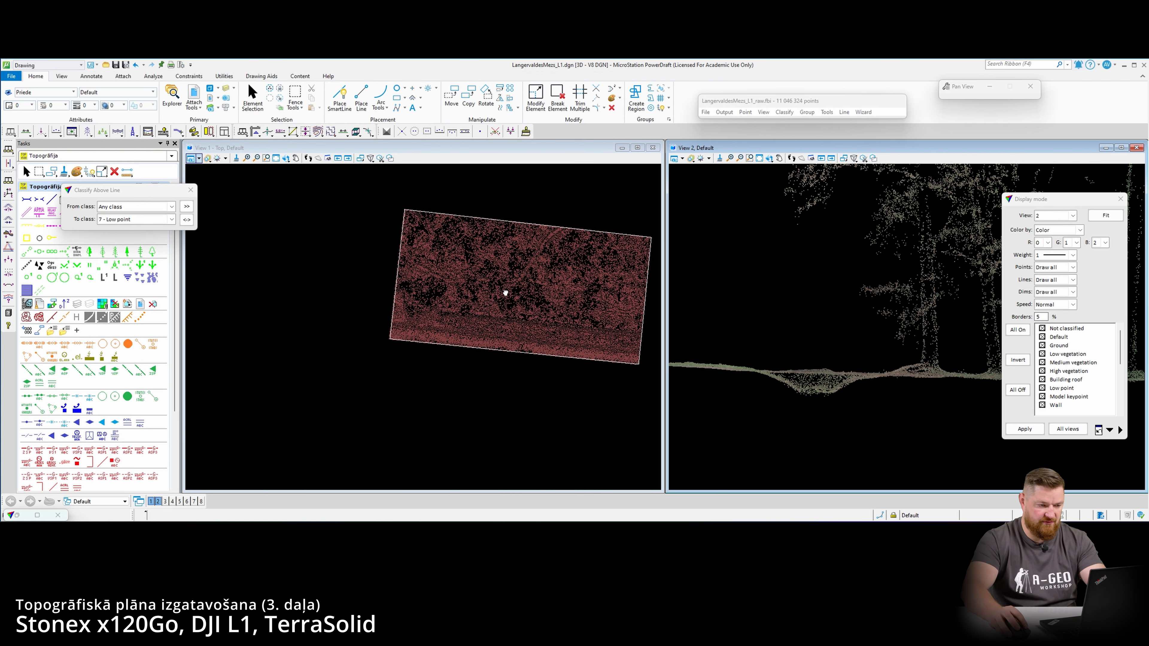
middle_click_drag(505, 293, 443, 296)
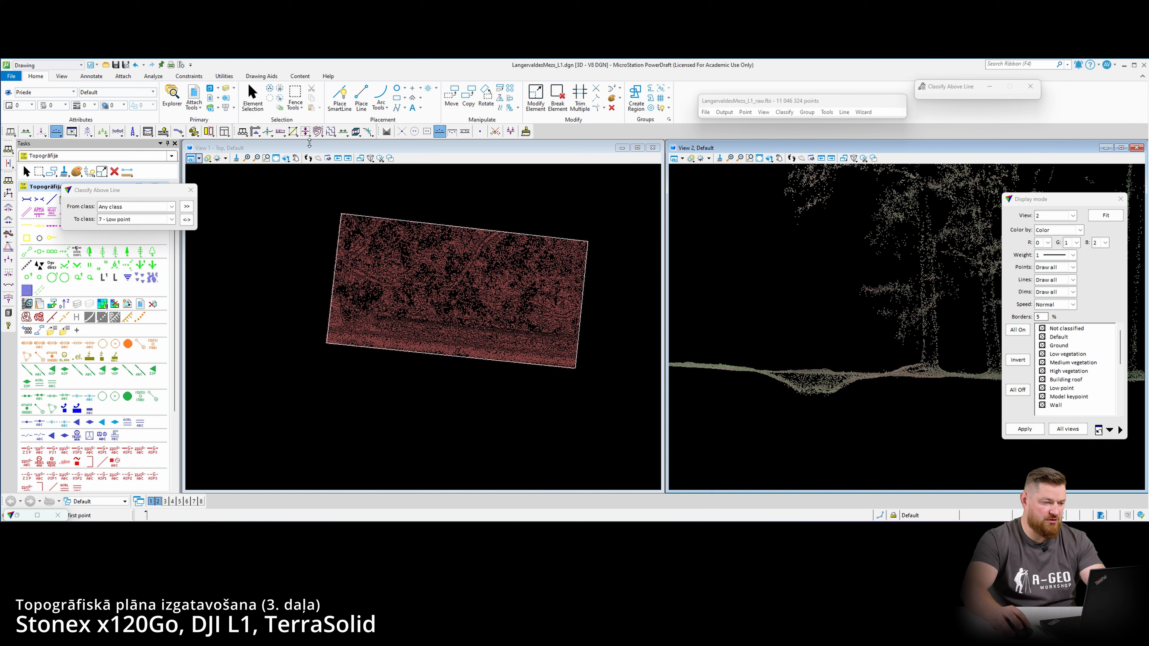
left_click(387, 131)
left_click(560, 245)
left_click(542, 362)
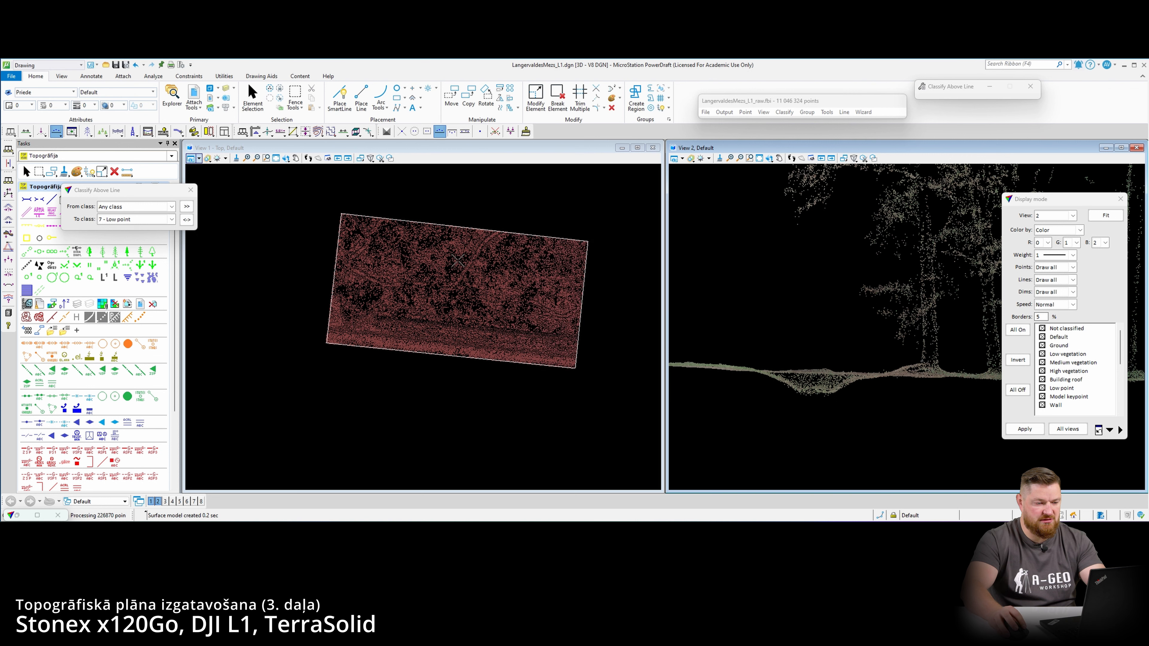
- Open the settings of the Ground surface in the TerraModeler surface list and rename the surface as Ground_L1
left_click(242, 131)
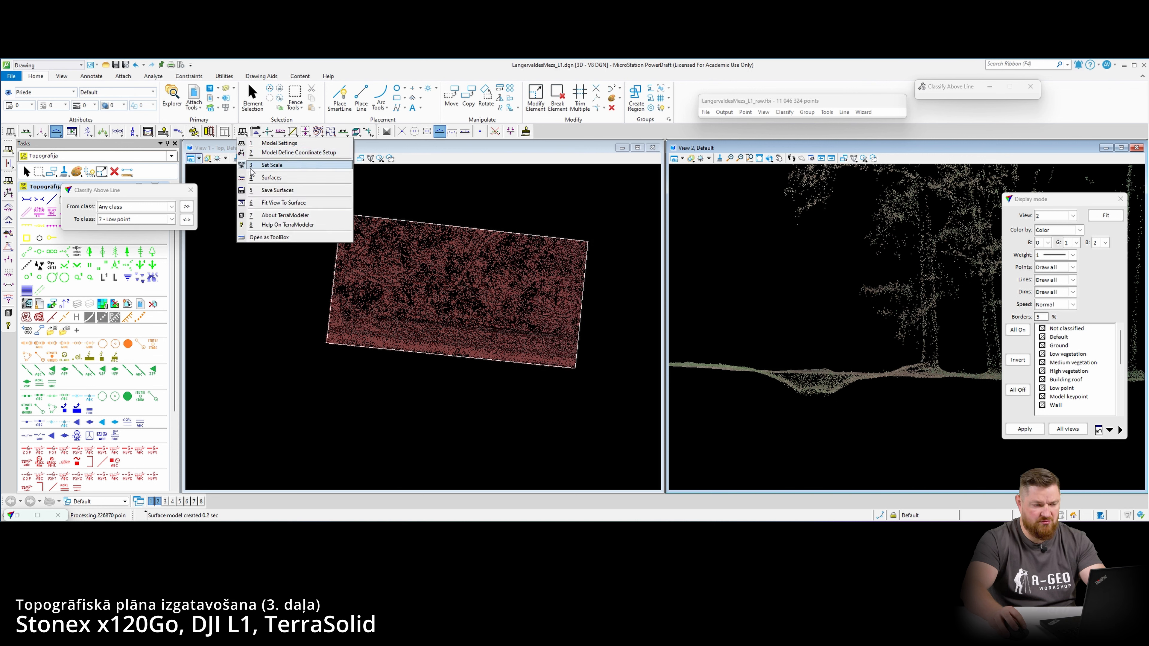
left_click(265, 185)
left_click(538, 269)
left_click(545, 244)
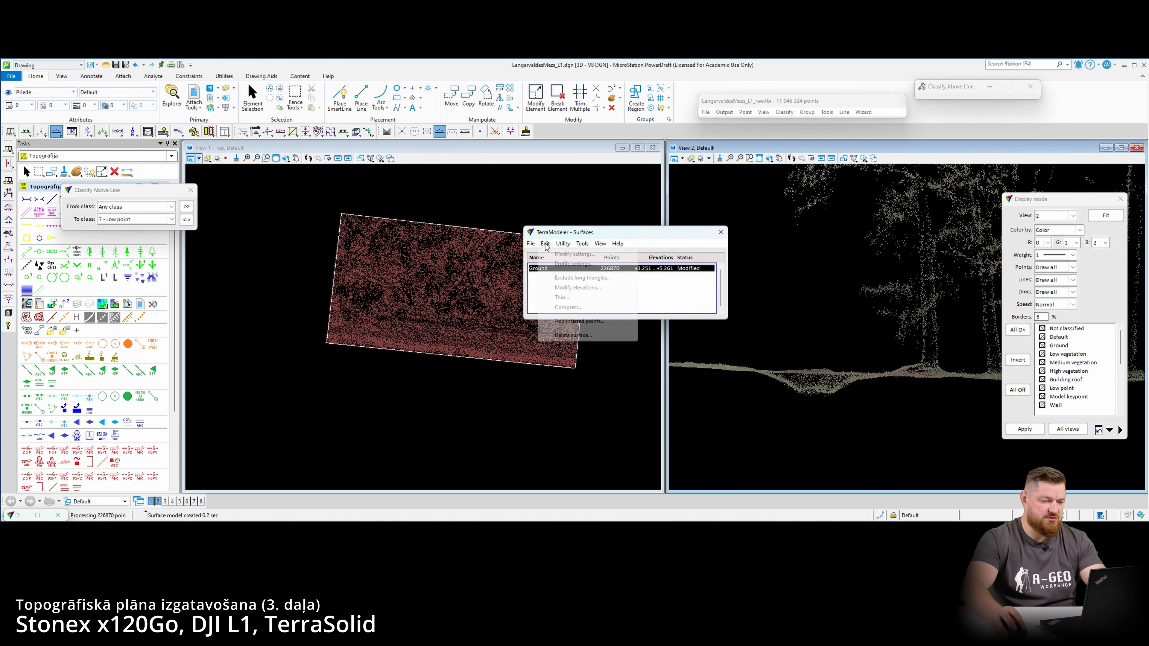
mouse_move(530, 244)
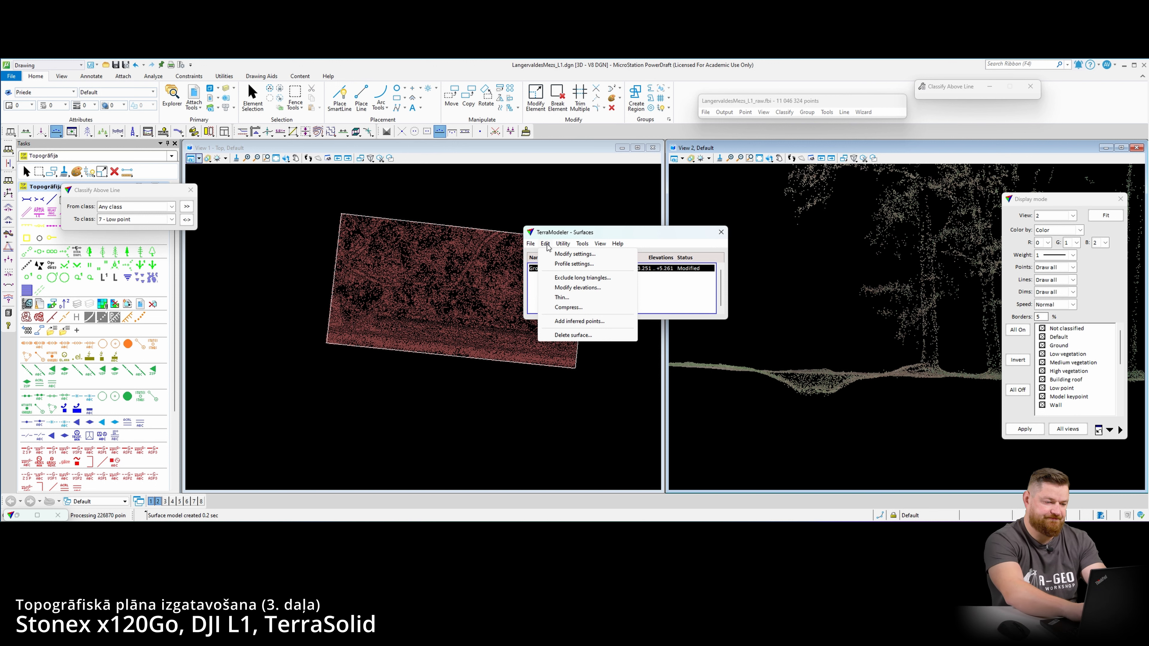
left_click(551, 254)
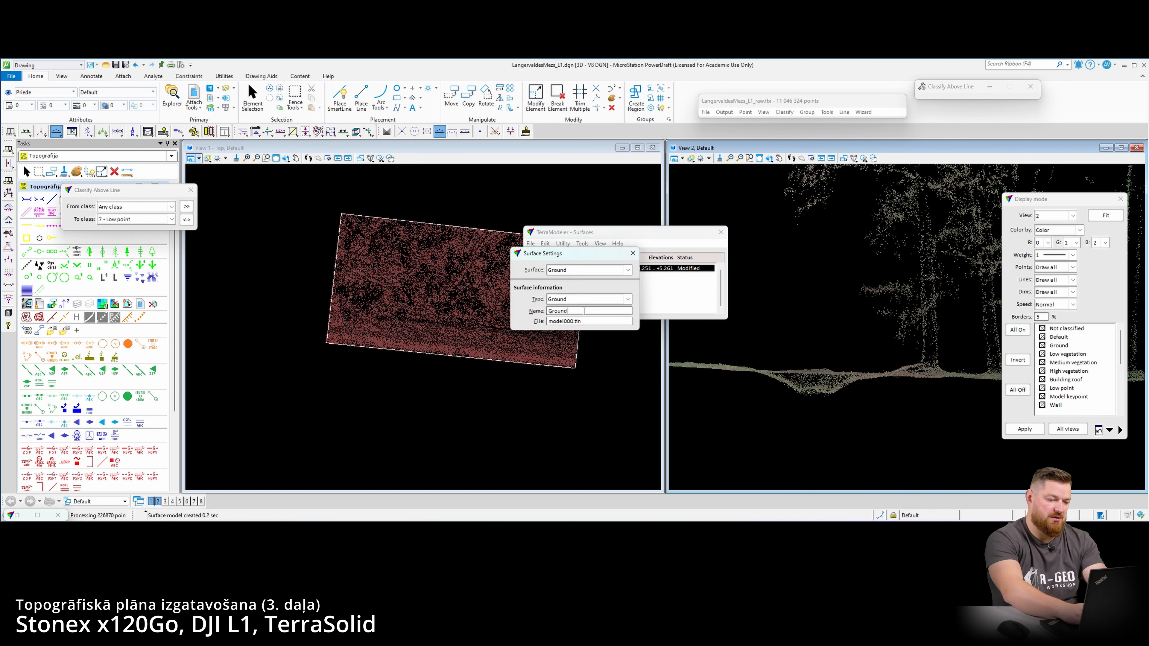
type("_l1")
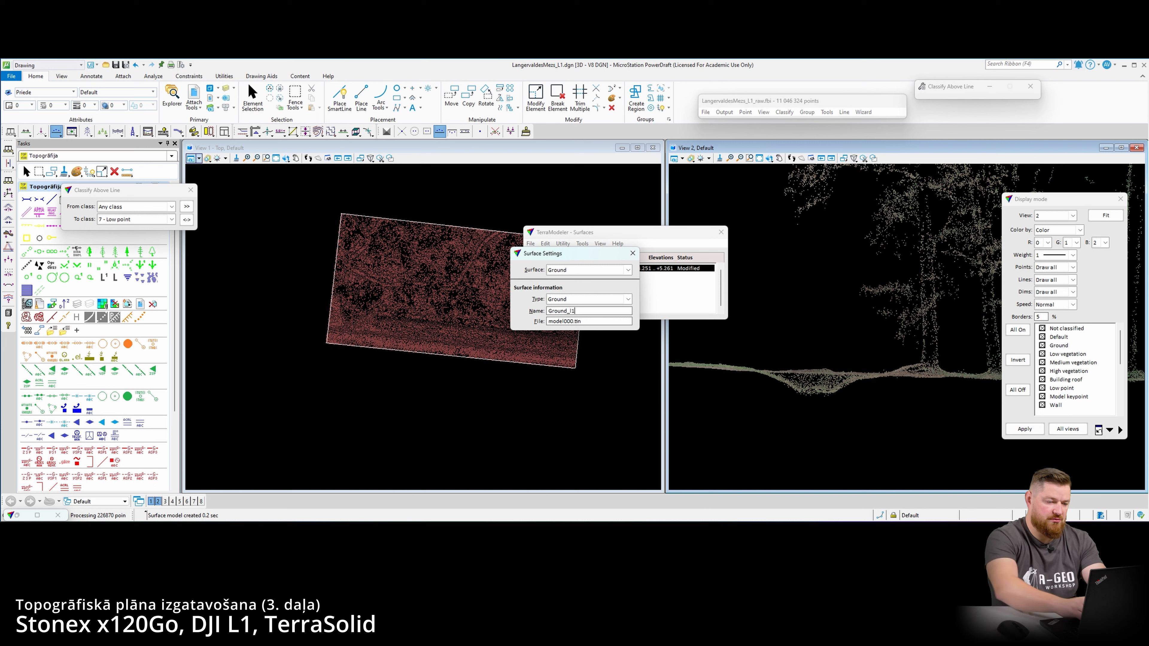
key("BackSpace")
key("BackSpace")
type("L")
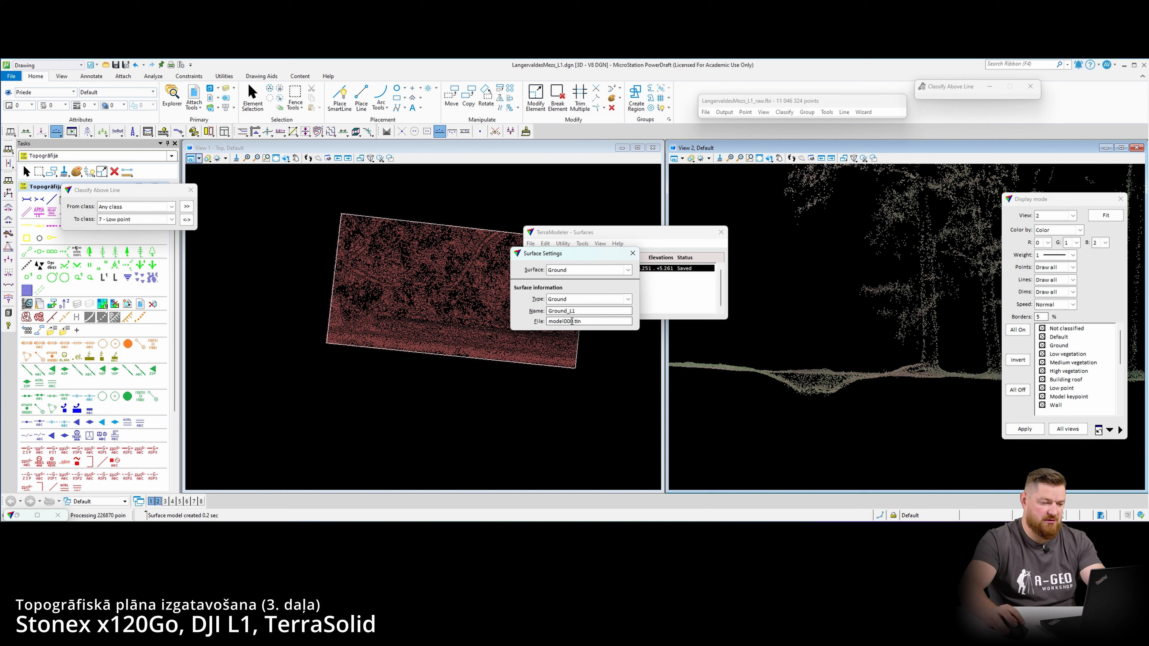
- Set the surface's file name to Ground_L1.tin and close the surface settings and surface list
left_click_drag(560, 322, 548, 321)
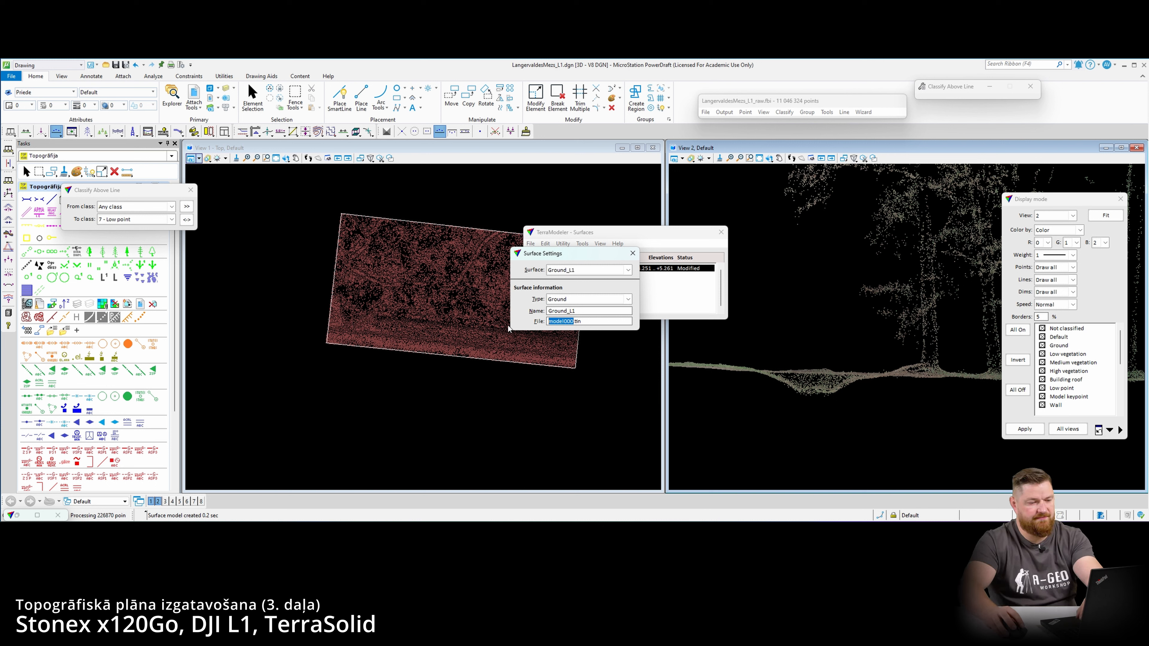
type("Ground_L1")
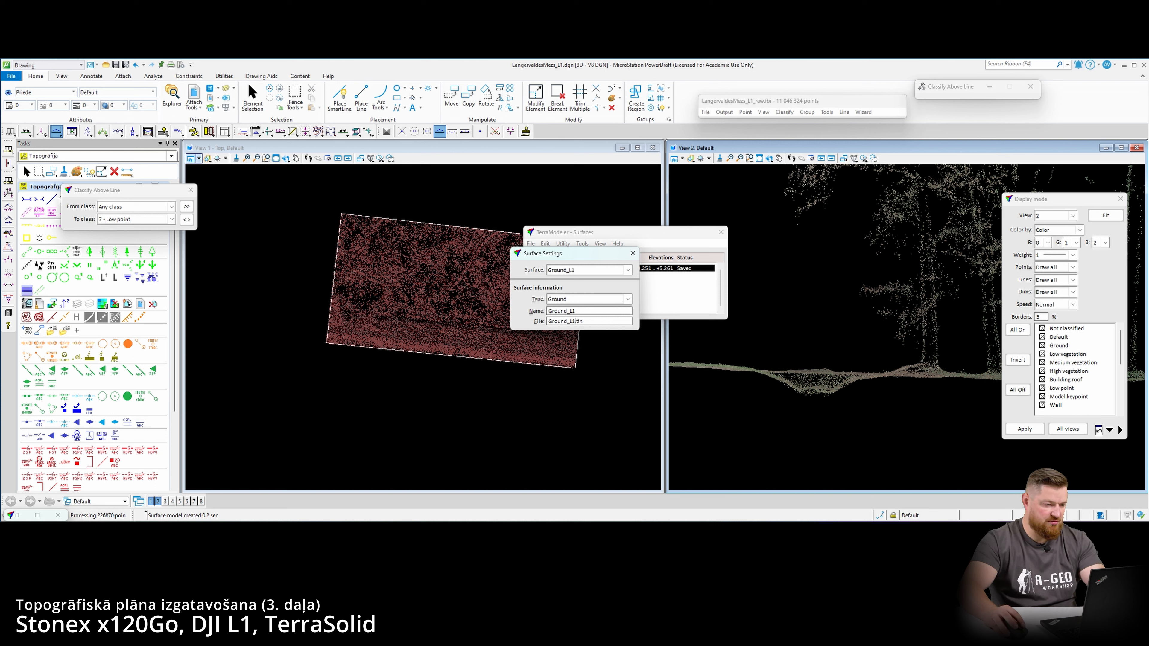
key("Return")
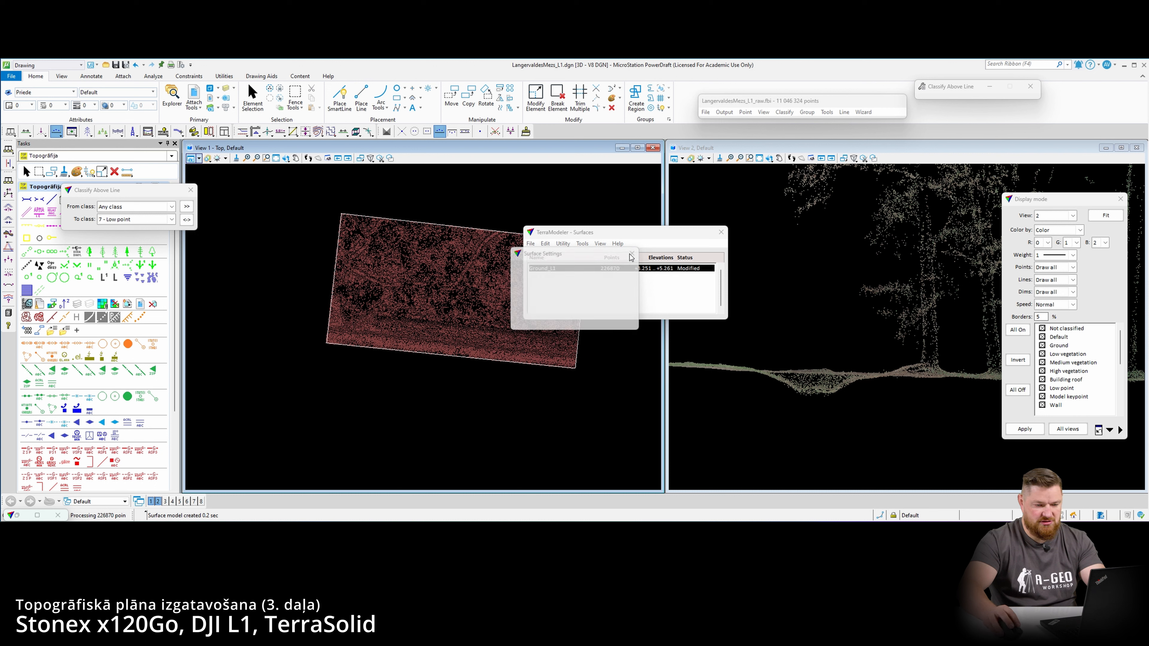
left_click(721, 232)
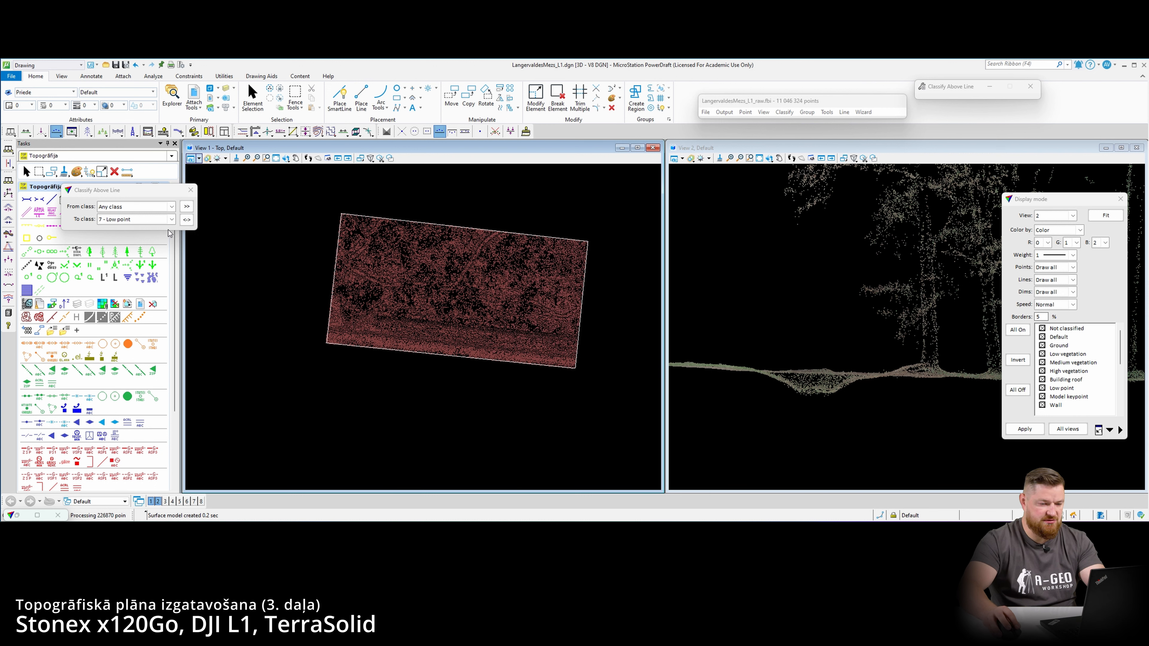
- Hide all point classes in all views and show every class again in view 2 only
left_click(1017, 390)
left_click(1025, 428)
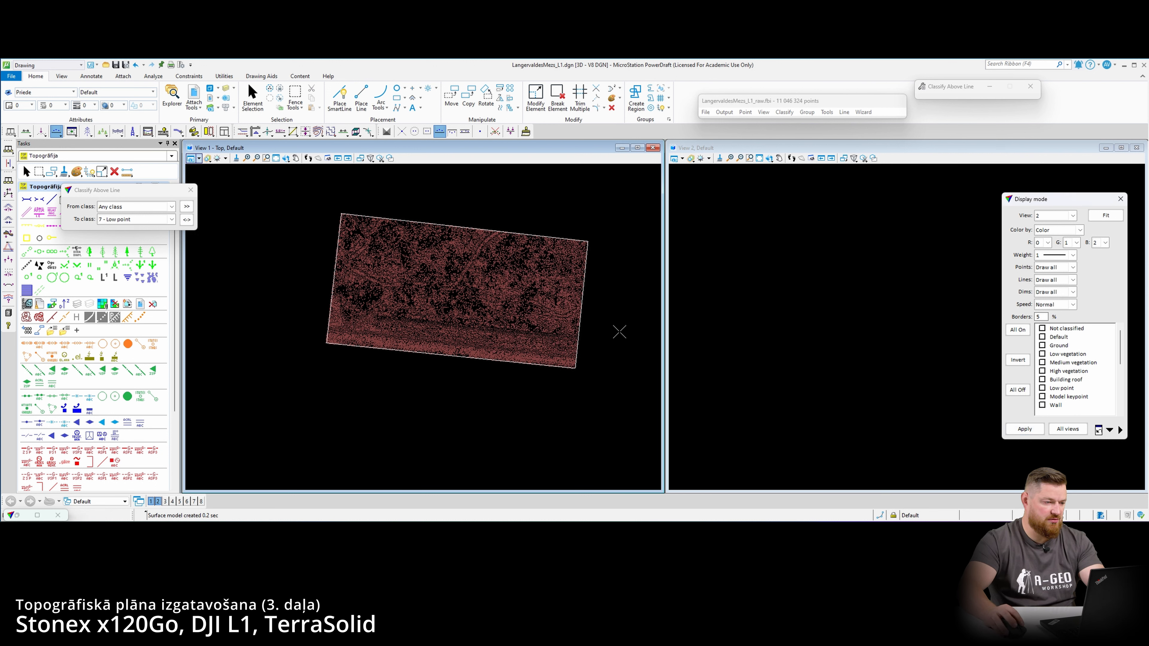
left_click(1085, 429)
left_click(1017, 330)
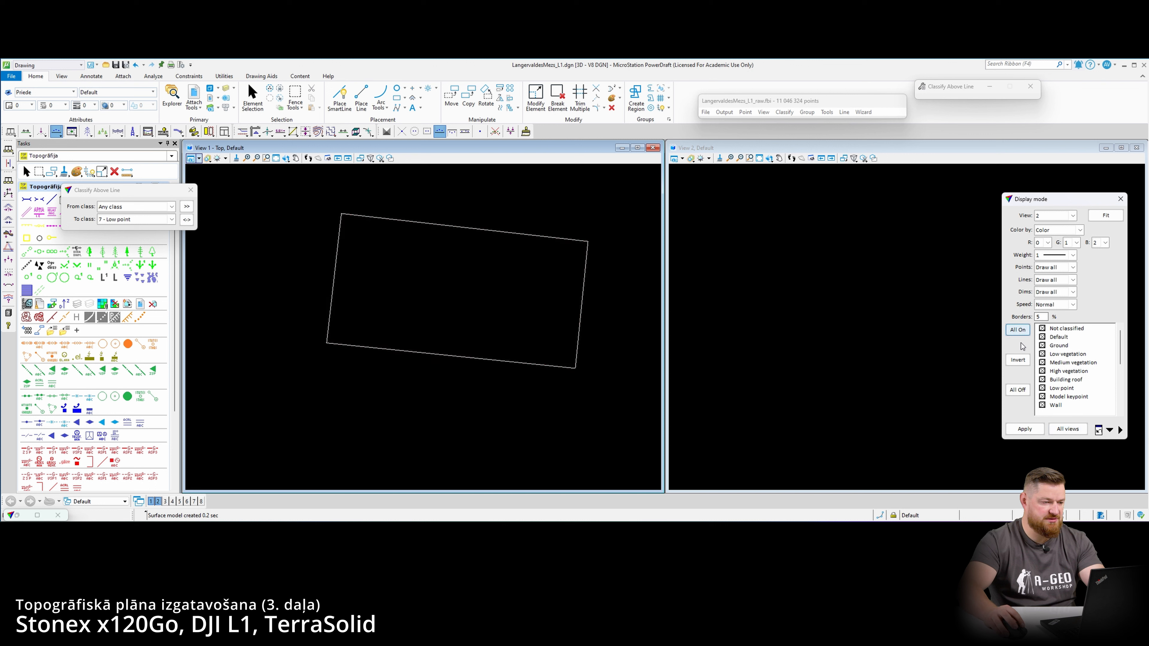
left_click(1024, 428)
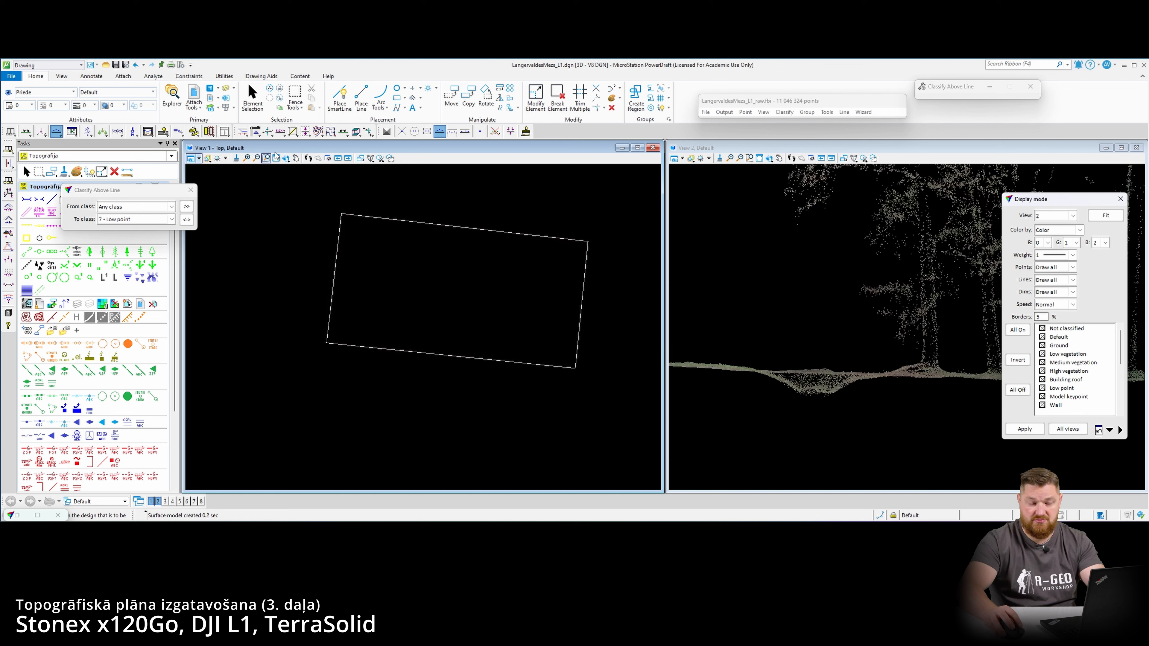
- Display the Ground_L1 surface as shaded relief in view 1, with the Hot to cold scheme and 2 color cycles
left_click(318, 131)
left_click(348, 195)
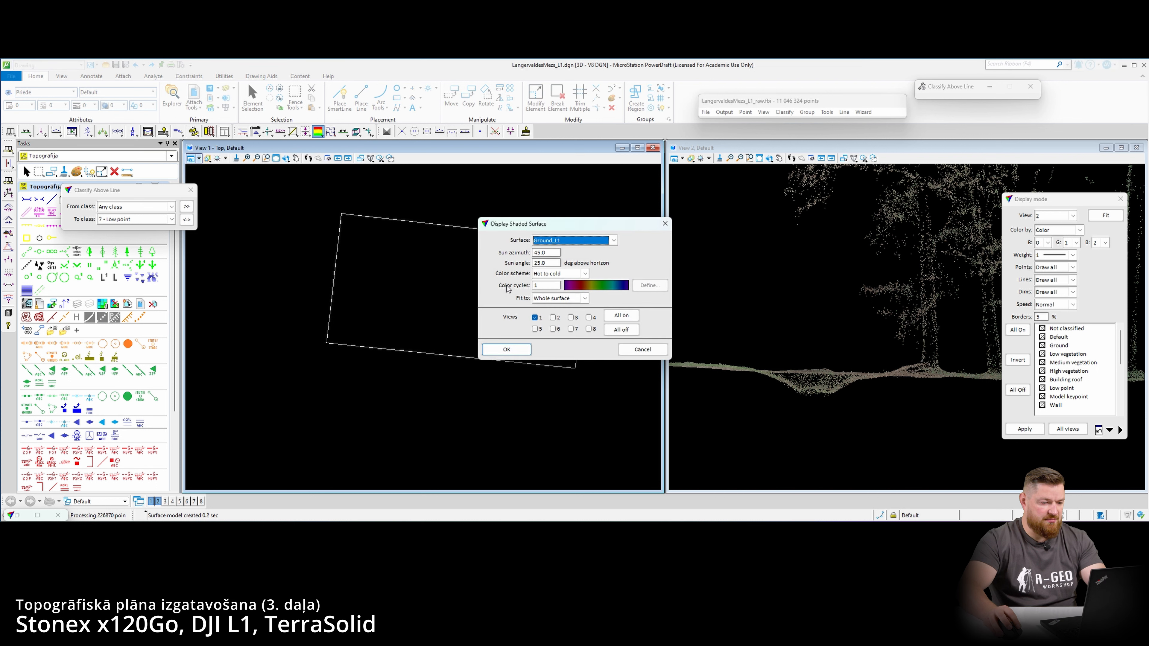
left_click(538, 285)
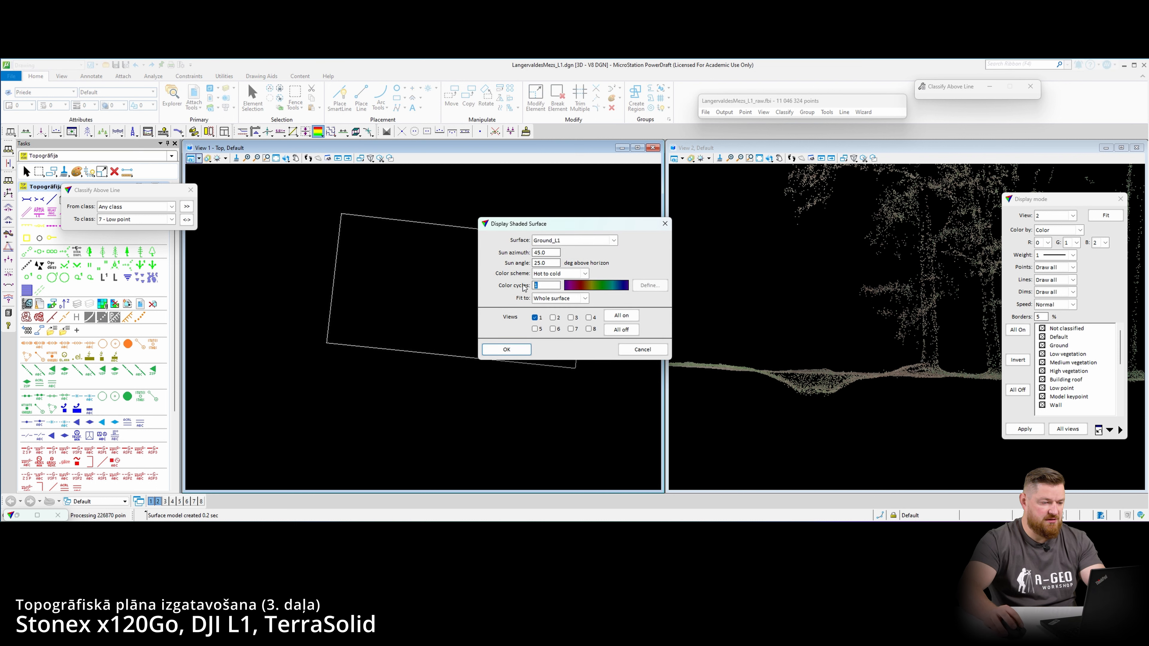
type("2")
left_click(522, 346)
- Examine the shaded Ground_L1 surface along the road, the ditch and the forest paths
scroll(404, 326, "up", 6)
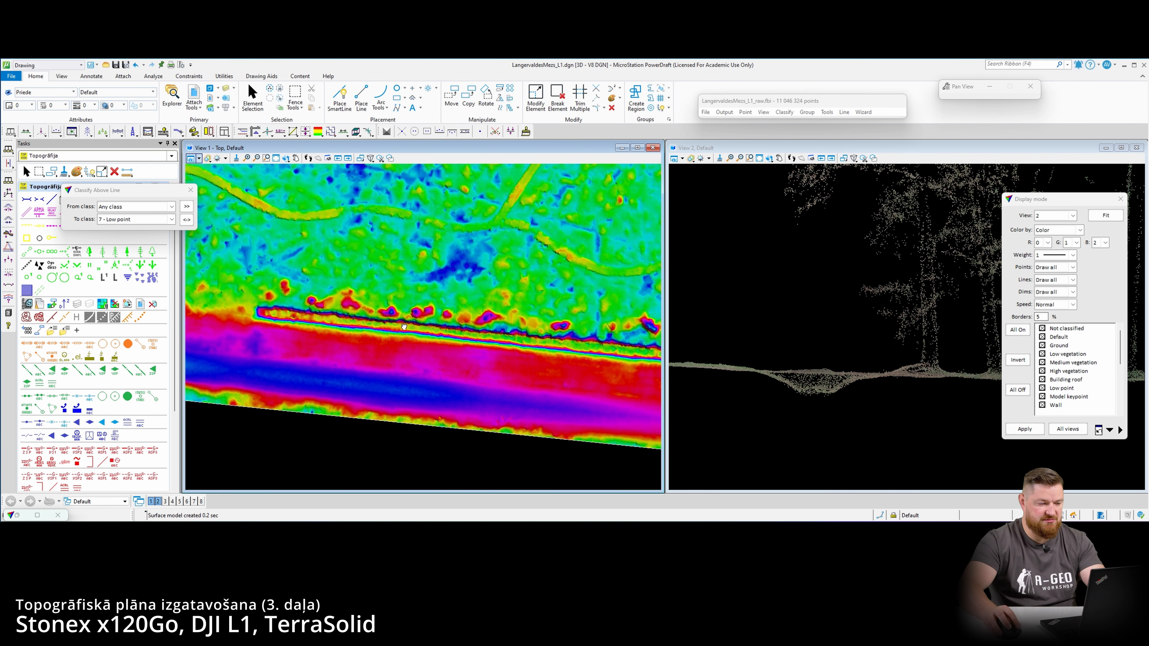
middle_click_drag(404, 327, 504, 348)
scroll(477, 359, "up", 3)
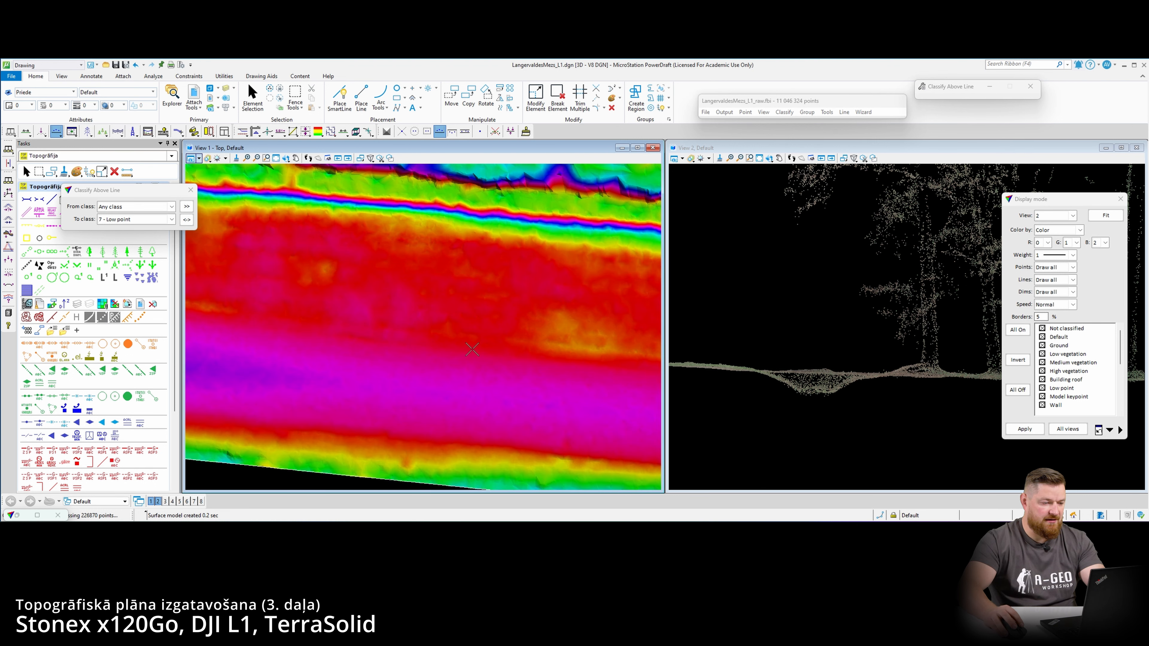
scroll(477, 359, "down", 3)
mouse_move(407, 317)
middle_mouse_down()
mouse_move(547, 329)
mouse_move(382, 309)
mouse_move(381, 379)
middle_mouse_up()
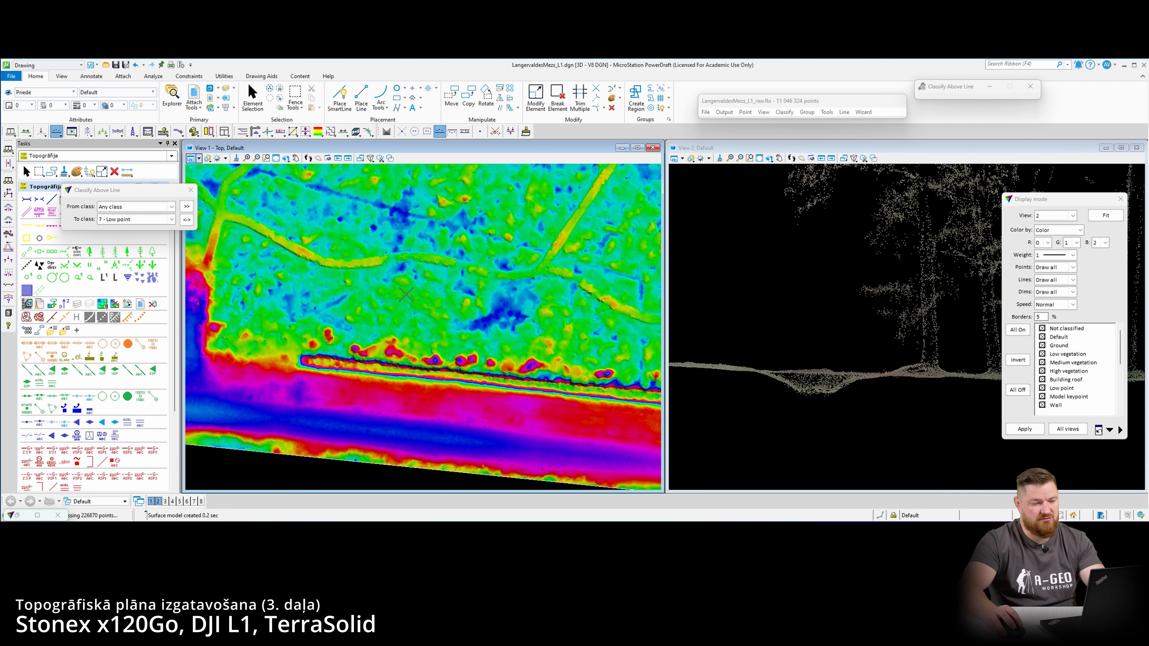
middle_click_drag(280, 267, 361, 311)
middle_click_drag(445, 287, 339, 344)
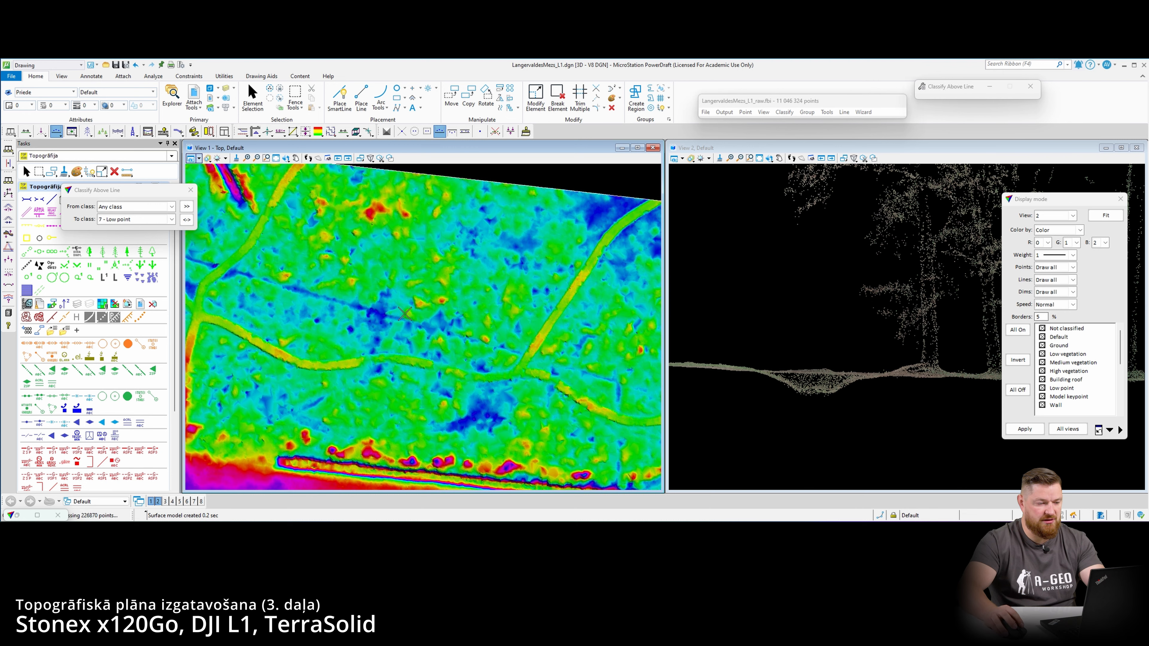
middle_click_drag(272, 362, 380, 321)
scroll(269, 322, "up", 3)
scroll(368, 312, "down", 2)
scroll(369, 312, "down", 2)
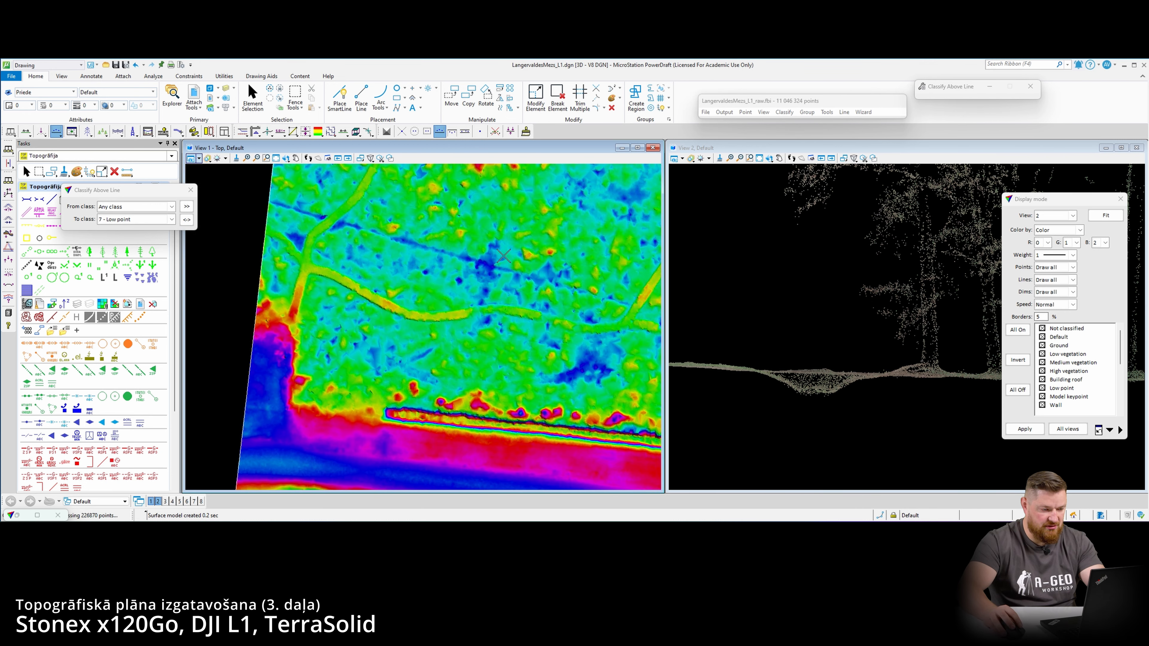
scroll(498, 290, "down", 2)
scroll(522, 286, "up", 2)
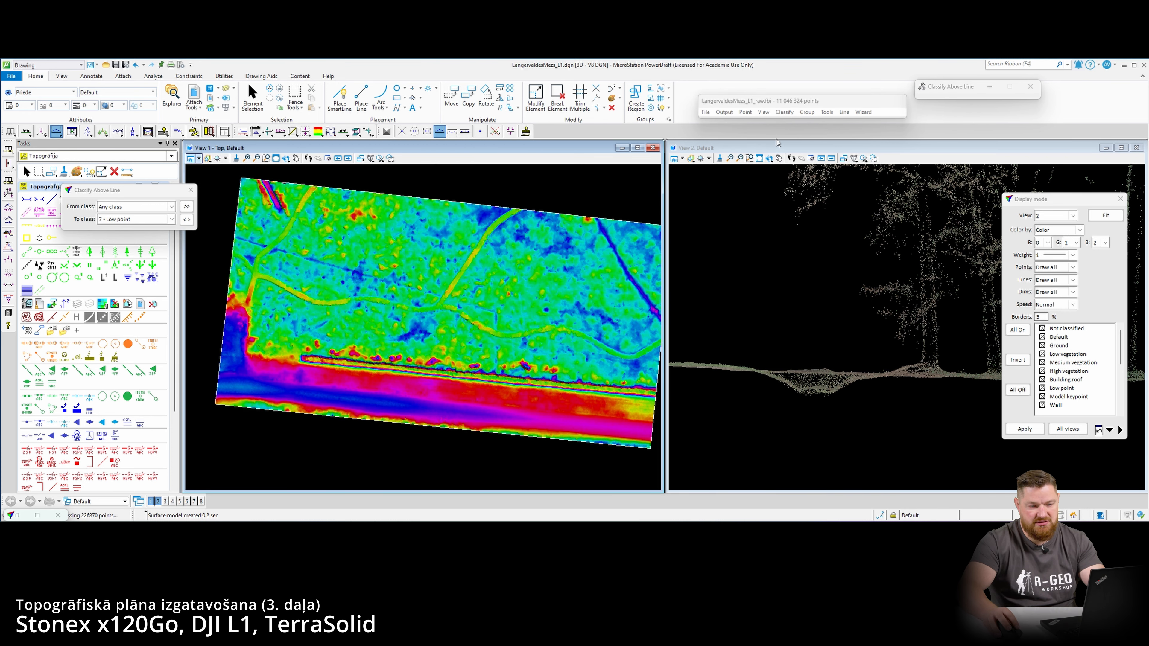
- Smoothen the elevations of the 2 - Ground class with no fixed class and a maximum fix of 0.100 m up and down
left_click(827, 112)
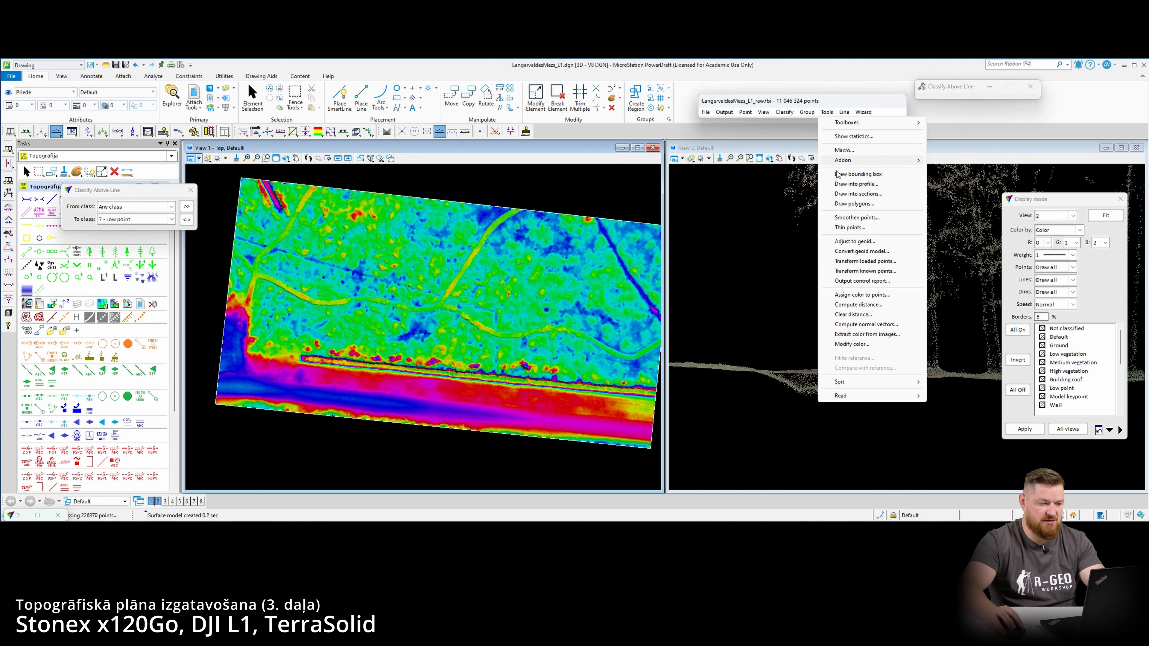
left_click(863, 218)
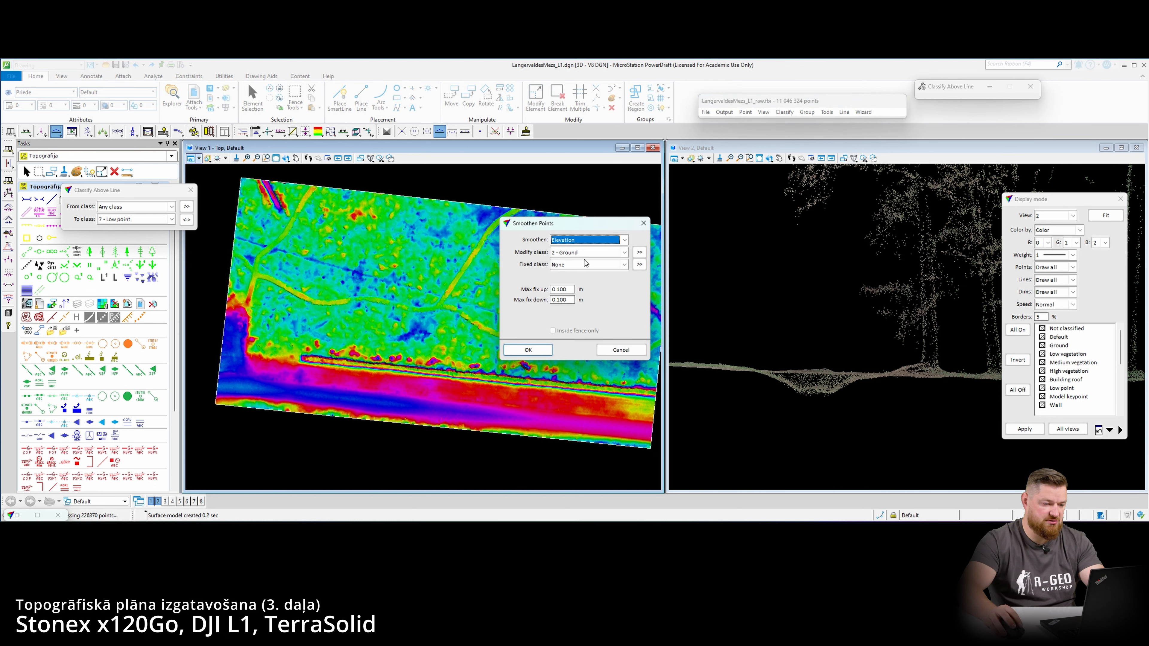
left_click(528, 350)
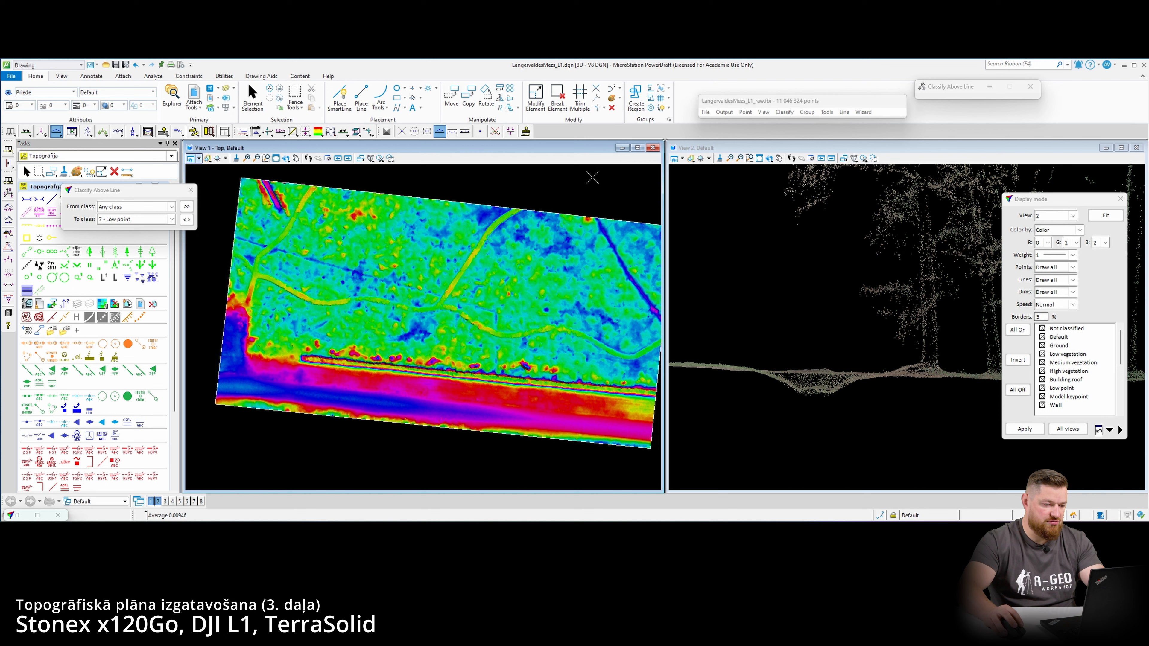
- Inspect the shaded surface around the ditch and road after smoothing the ground points
scroll(416, 401, "up", 3)
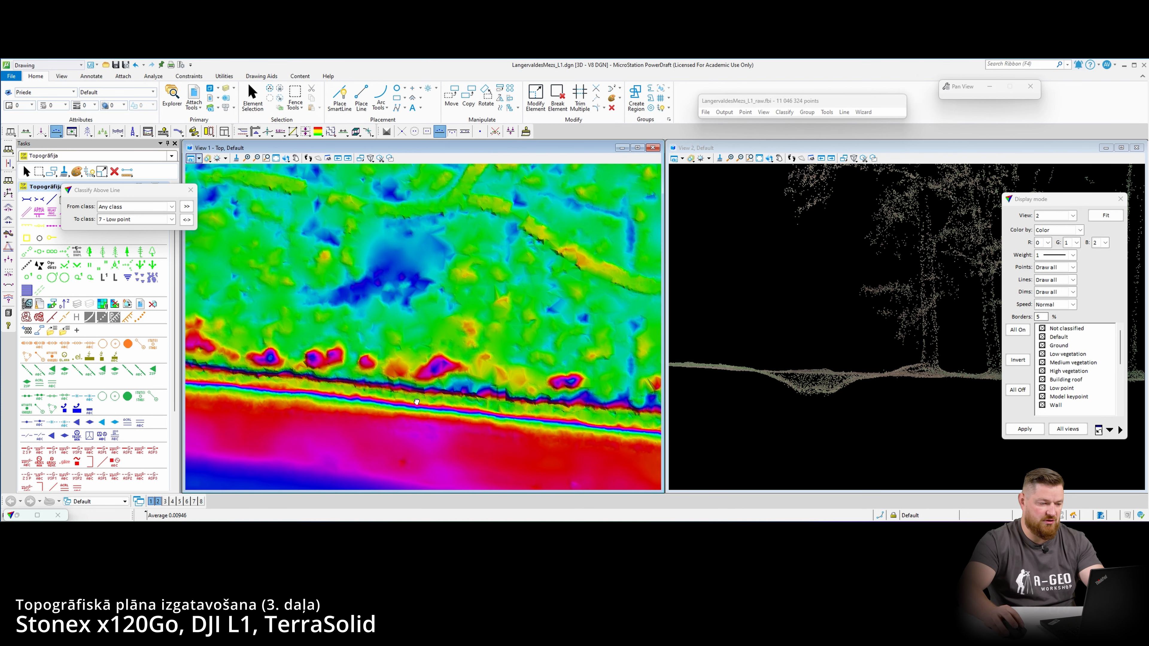
middle_click_drag(416, 402, 489, 297)
middle_click_drag(407, 348, 526, 316)
mouse_move(370, 331)
middle_mouse_down()
mouse_move(434, 331)
mouse_move(451, 382)
mouse_move(436, 395)
middle_mouse_up()
scroll(436, 396, "down", 3)
middle_click_drag(622, 347, 511, 339)
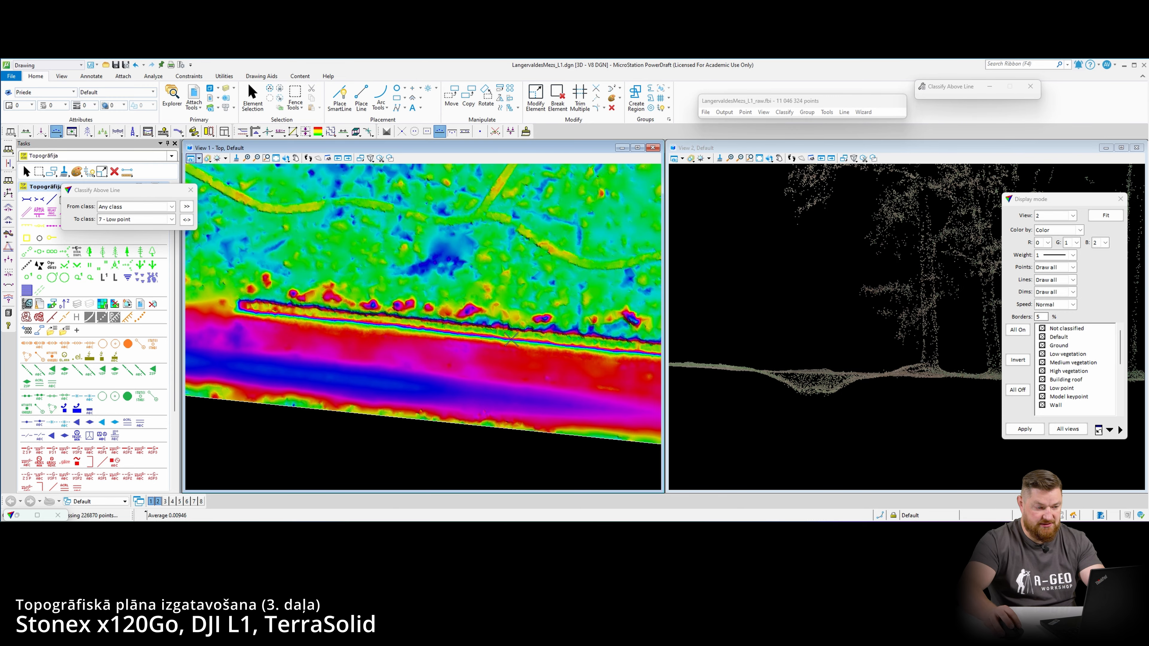
scroll(511, 339, "down", 2)
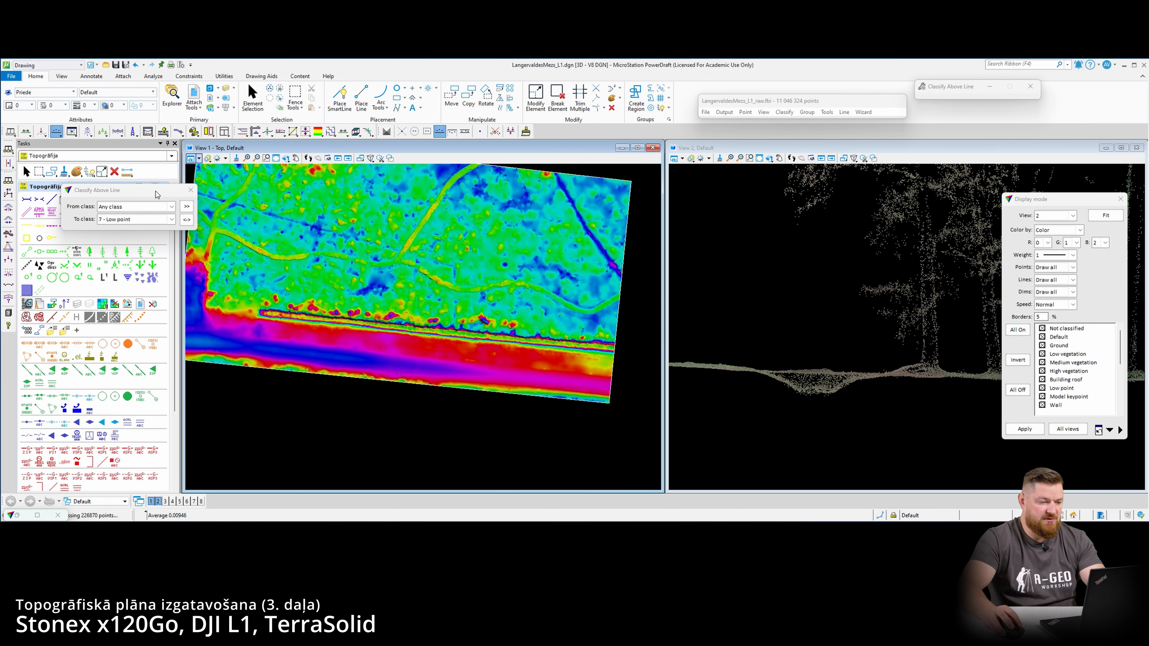
- Start a SmartLine of the Reljefs line type Nogāzes augša un nogāzes "zariņi" at the east end of the ditch's northern upper edge
left_click_drag(158, 194, 140, 195)
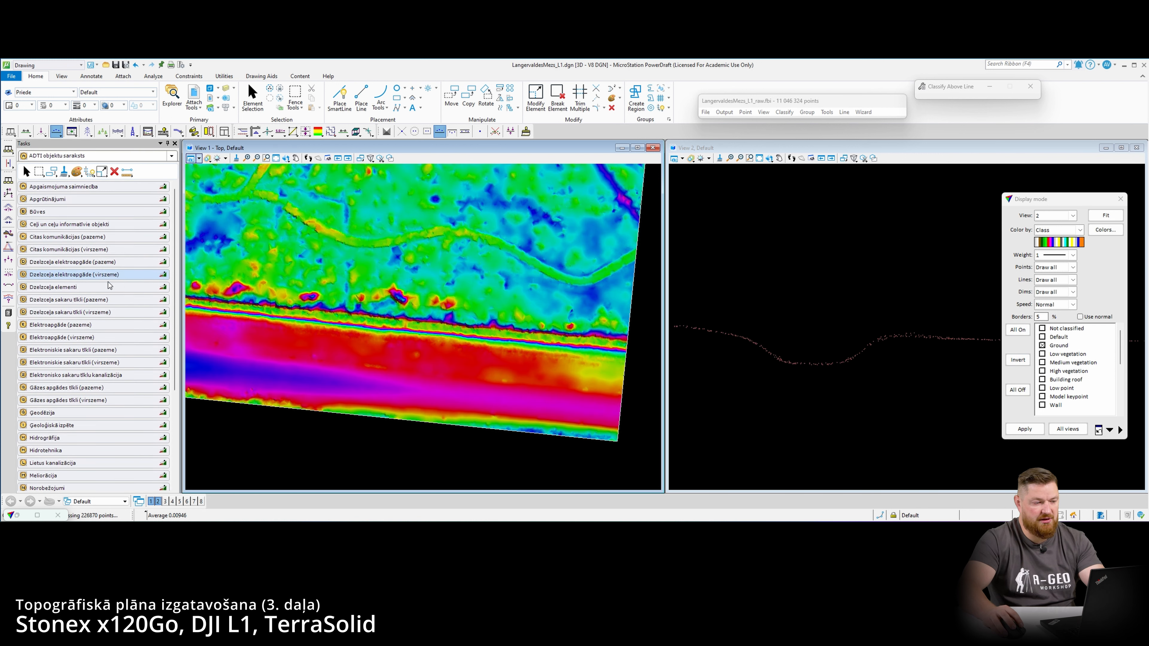
scroll(63, 391, "down", 2)
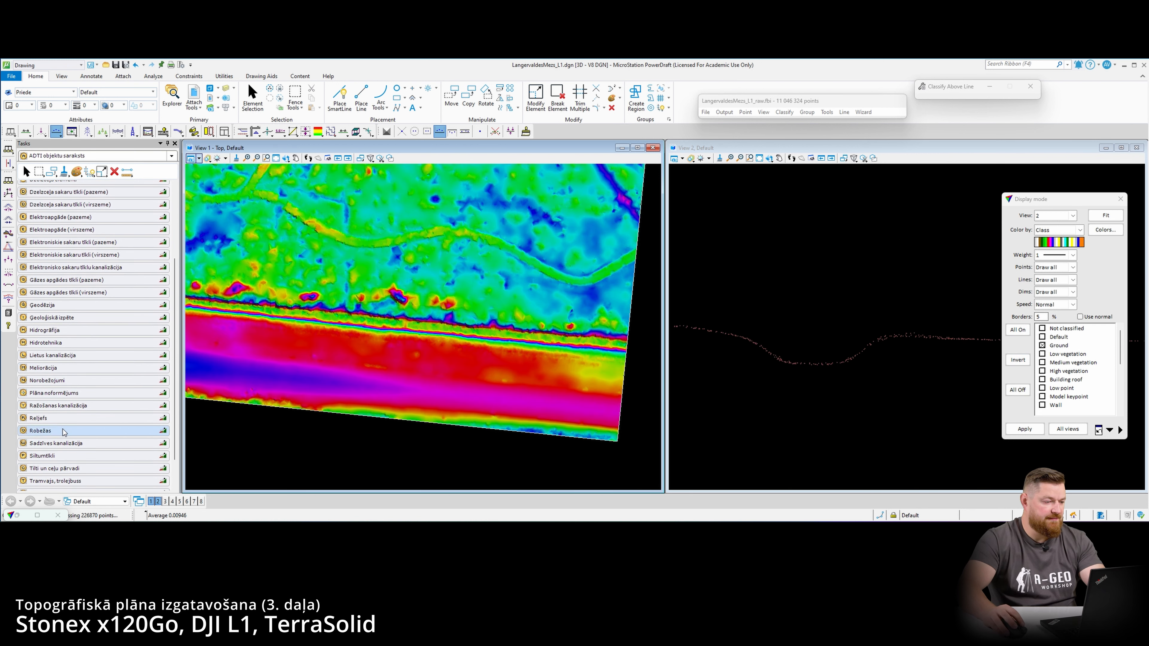
left_click(68, 420)
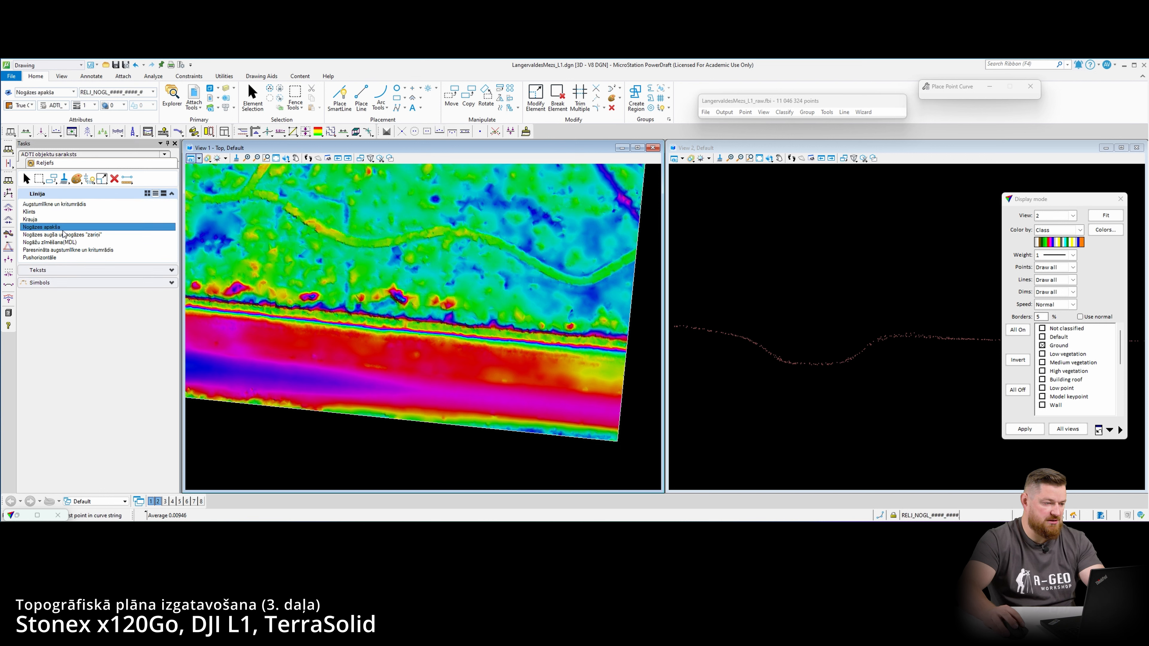
left_click(65, 234)
left_click(339, 97)
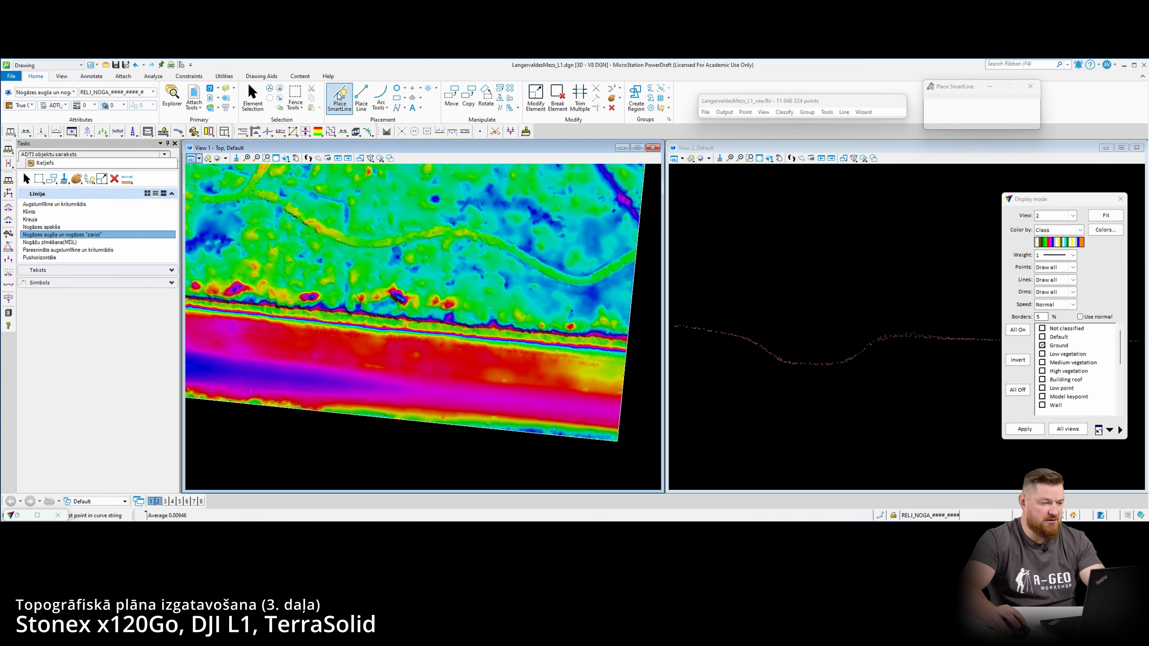
scroll(603, 331, "up", 3)
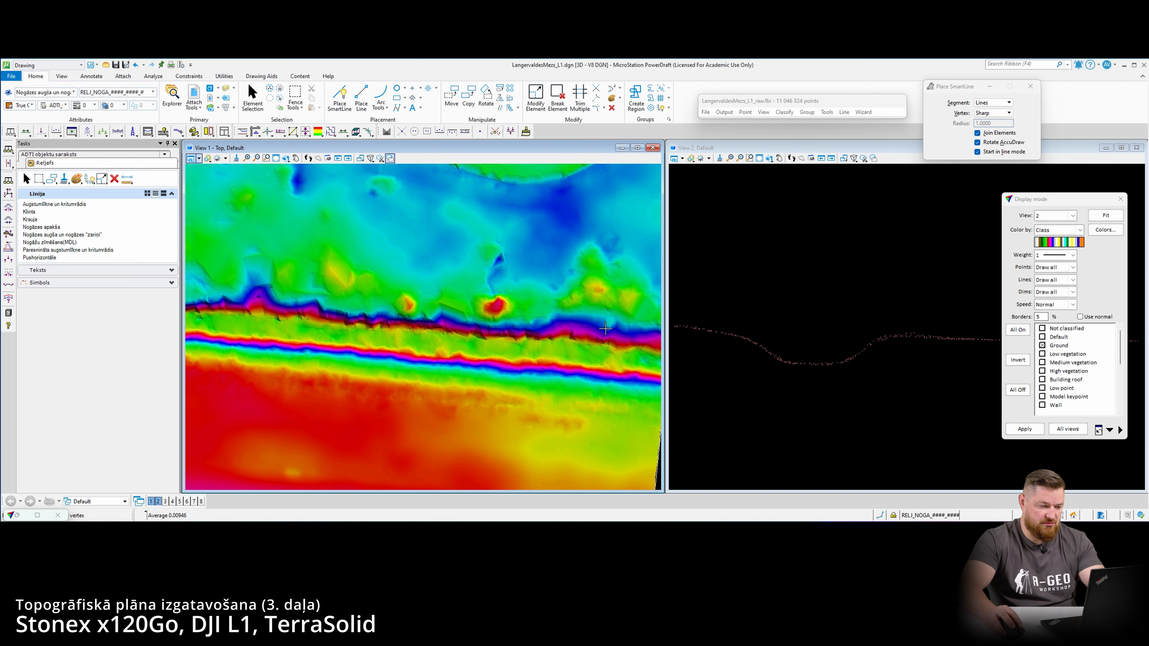
middle_click_drag(622, 335, 510, 334)
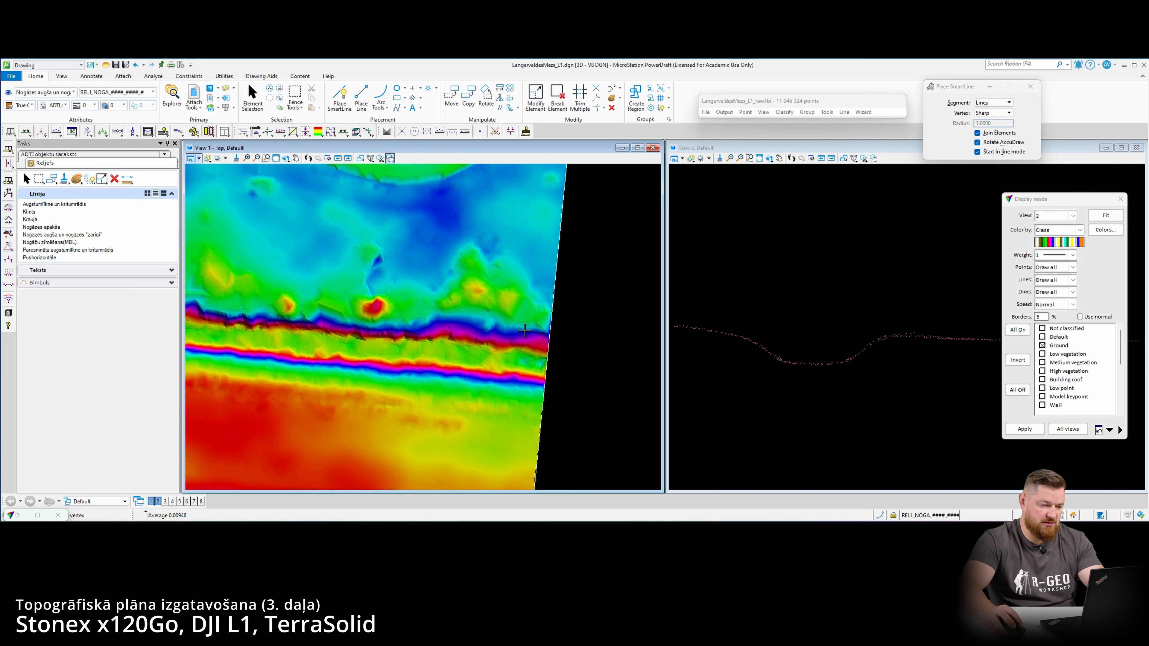
left_click(520, 329)
- Trace the slope-top line westward along the ditch's northern upper edge on the shaded surface
scroll(434, 322, "up", 4)
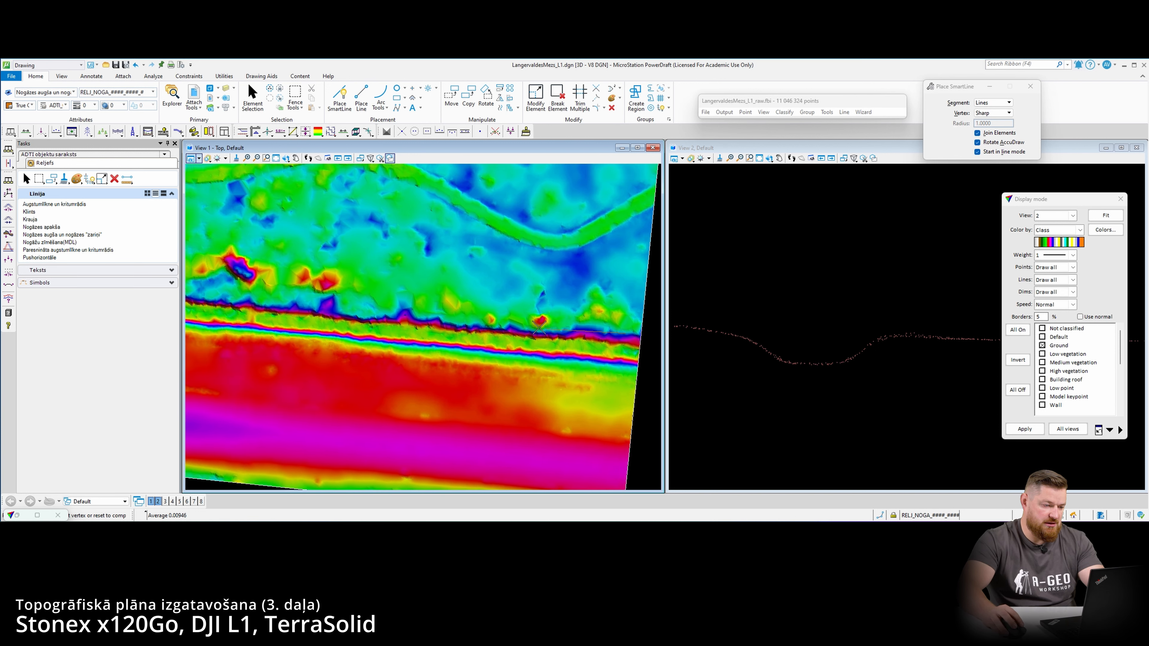
scroll(417, 321, "down", 3)
middle_click_drag(282, 318, 579, 329)
scroll(413, 316, "up", 3)
scroll(413, 316, "down", 1)
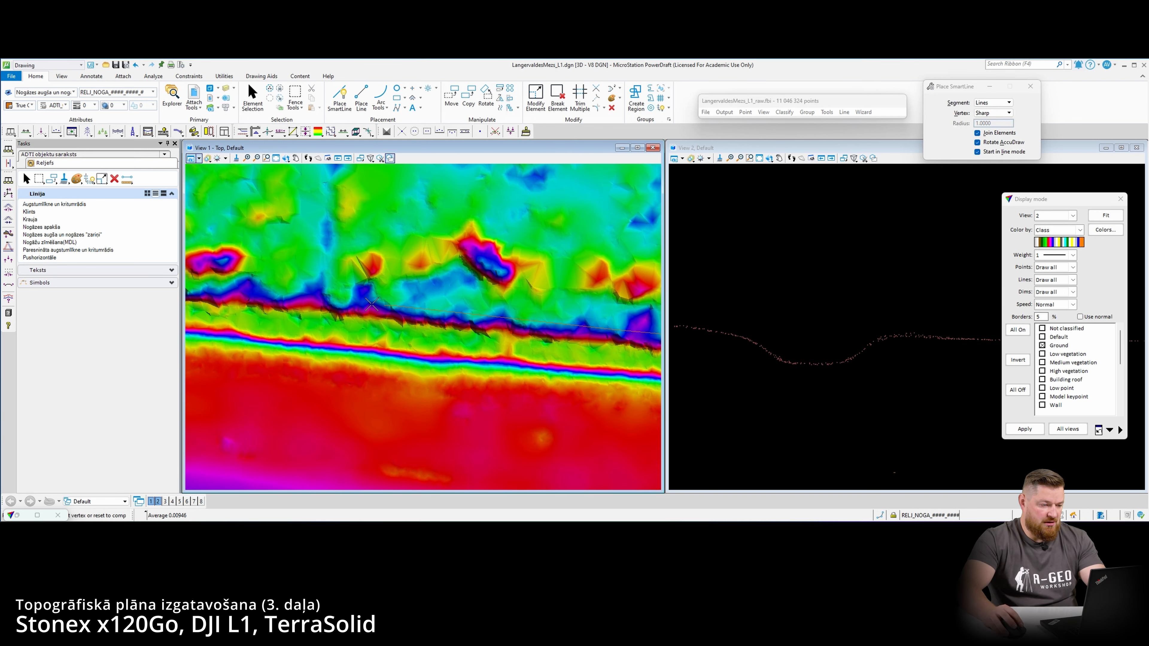
middle_click_drag(371, 303, 580, 315)
middle_click_drag(327, 296, 562, 324)
middle_click_drag(308, 295, 543, 331)
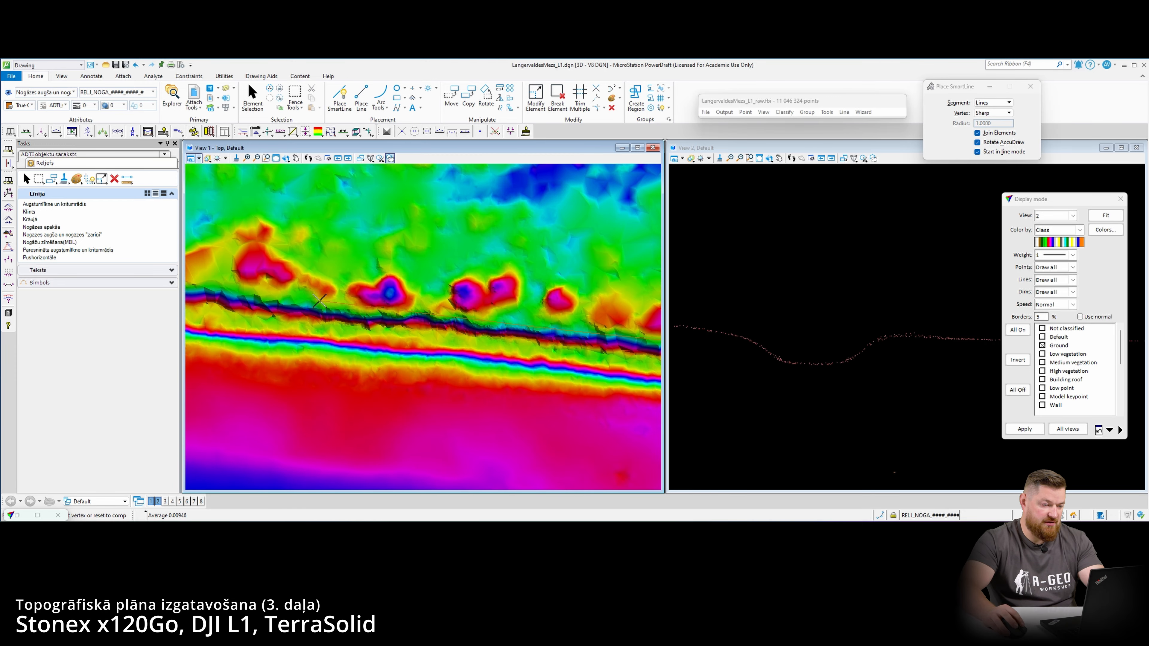
middle_click_drag(297, 301, 403, 310)
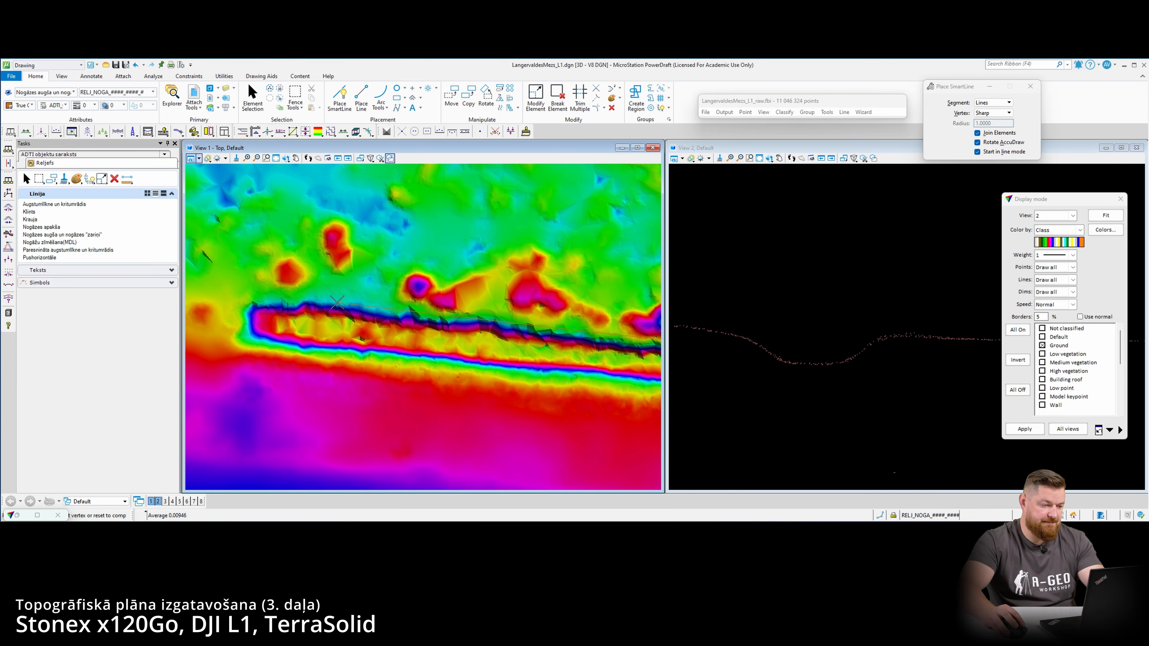
- Continue the slope-top line around the closed west end of the ditch to its southern side
scroll(328, 300, "up", 2)
scroll(279, 301, "up", 2)
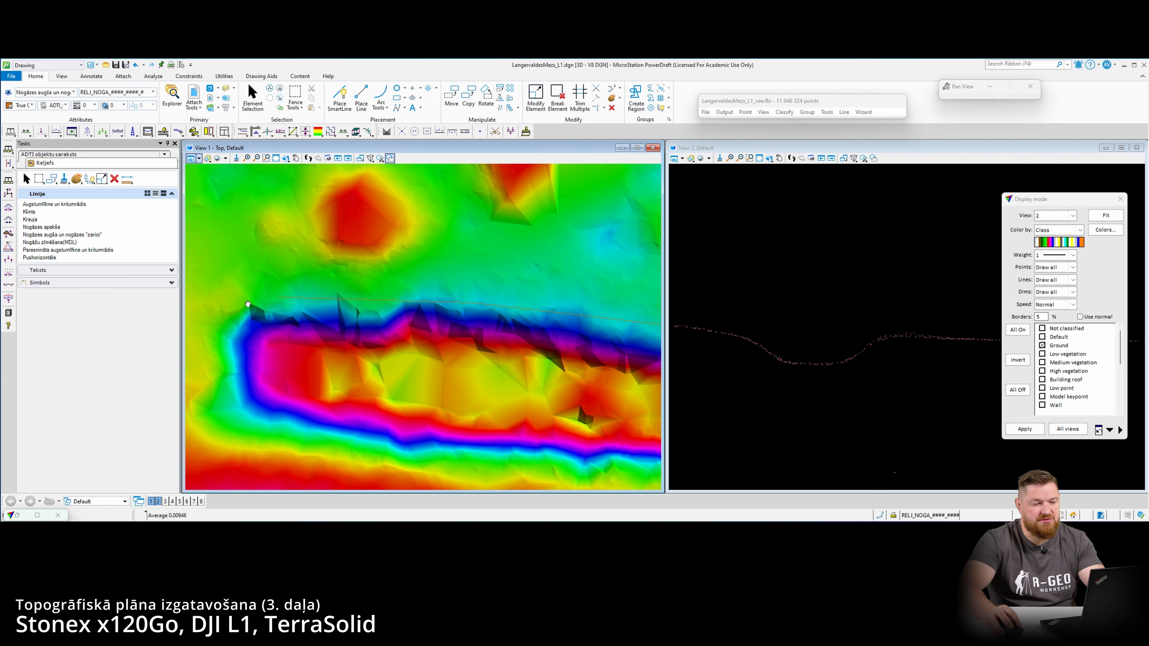
left_click(303, 294)
left_click(284, 329)
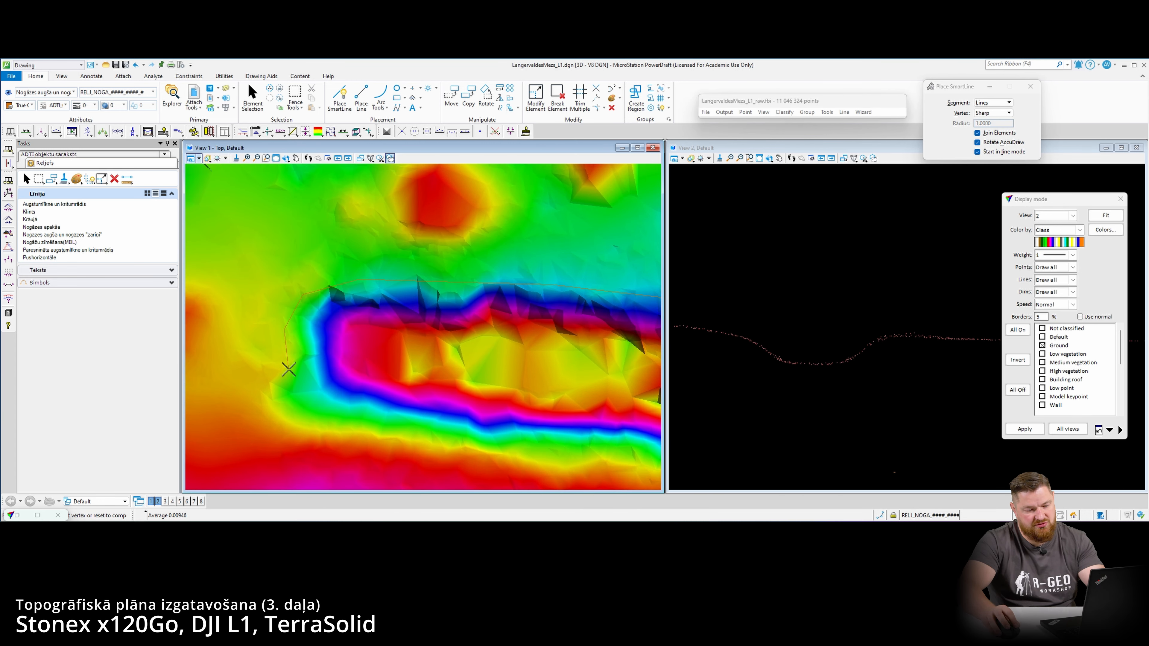
left_click(294, 395)
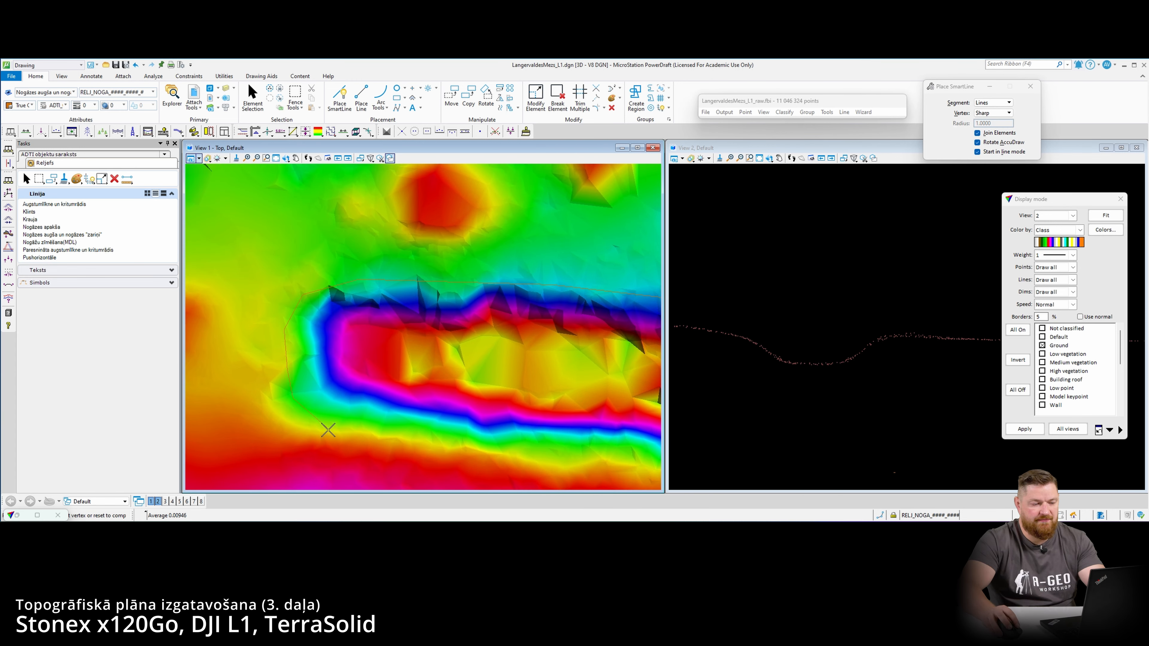
- Trace the slope-top line eastward along the ditch's southern upper edge and finish it near the surface's east boundary
scroll(375, 416, "down", 3)
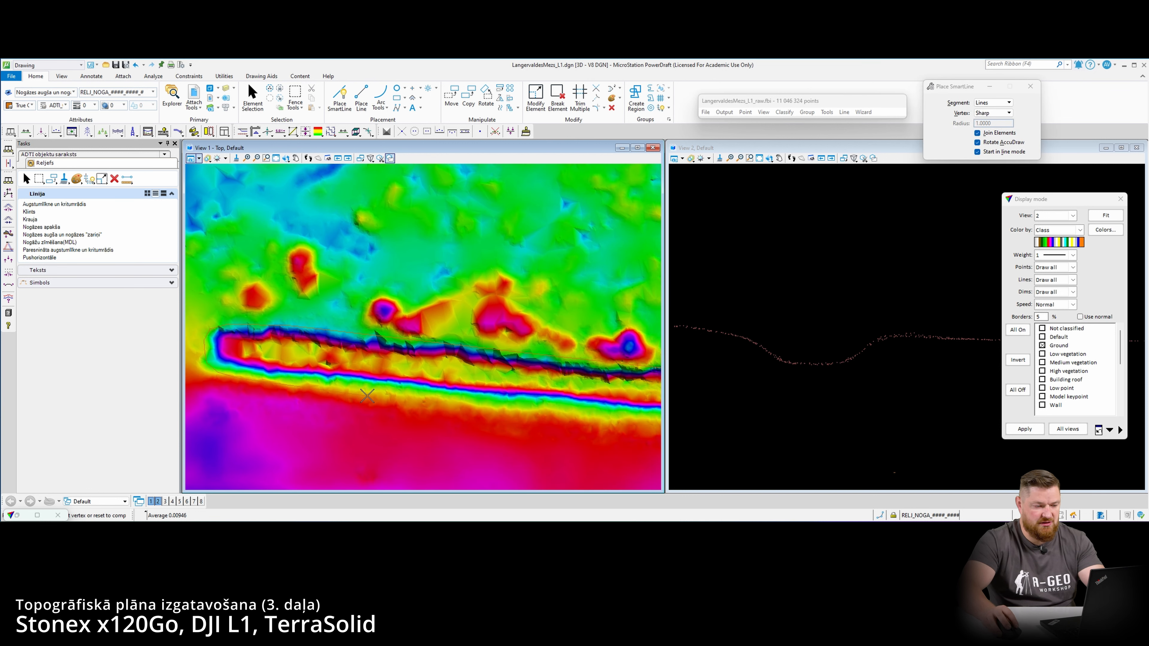
scroll(515, 413, "up", 2)
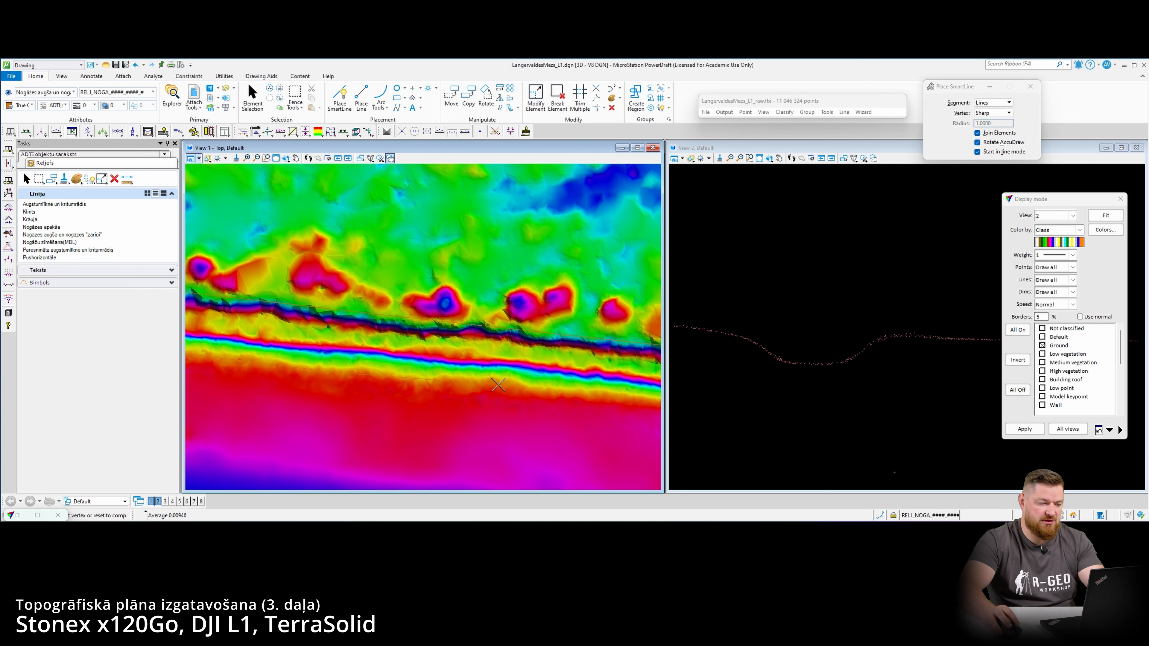
middle_click_drag(550, 390, 391, 355)
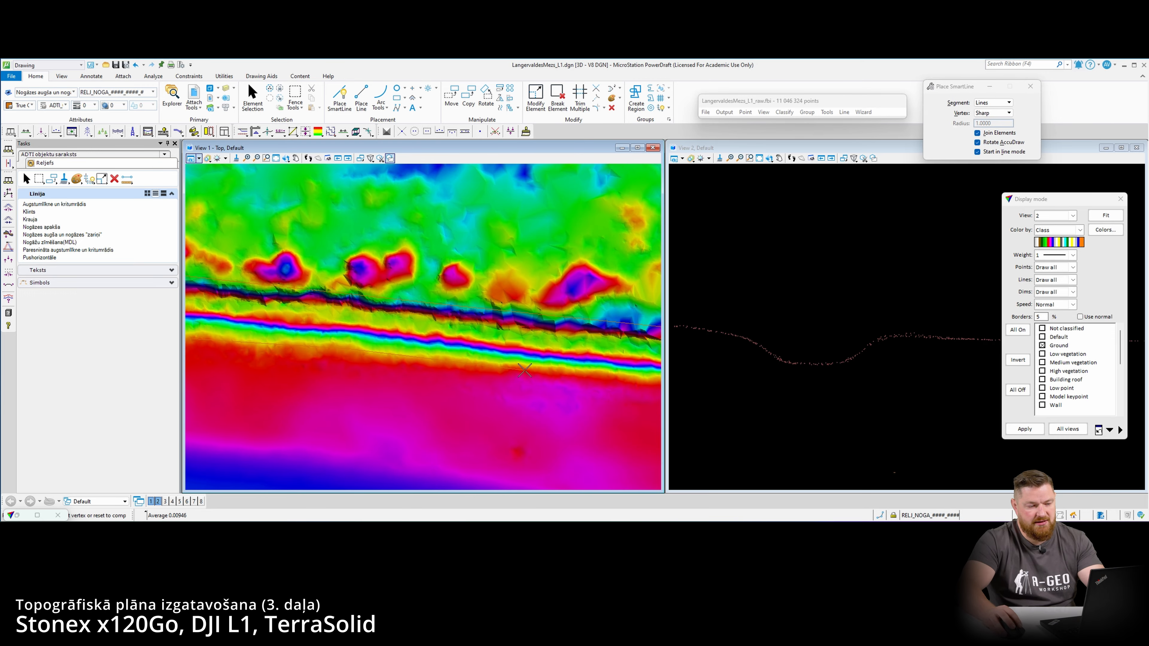
scroll(525, 370, "up", 2)
middle_click_drag(580, 371, 358, 336)
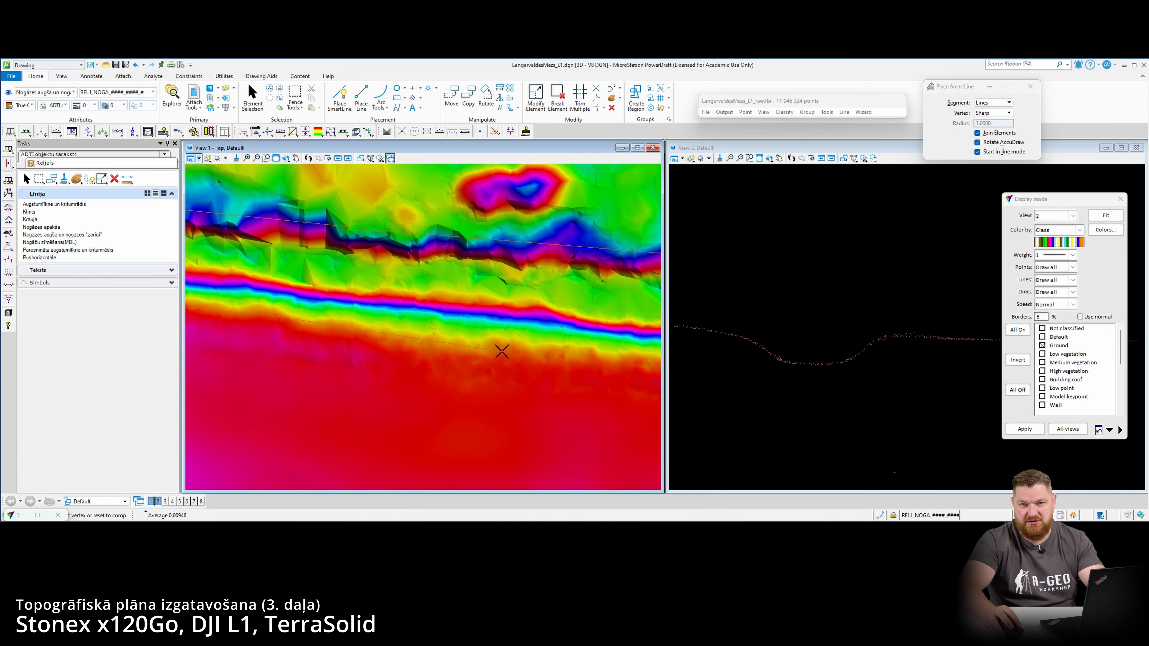
middle_click_drag(534, 351, 303, 318)
middle_click_drag(530, 346, 440, 317)
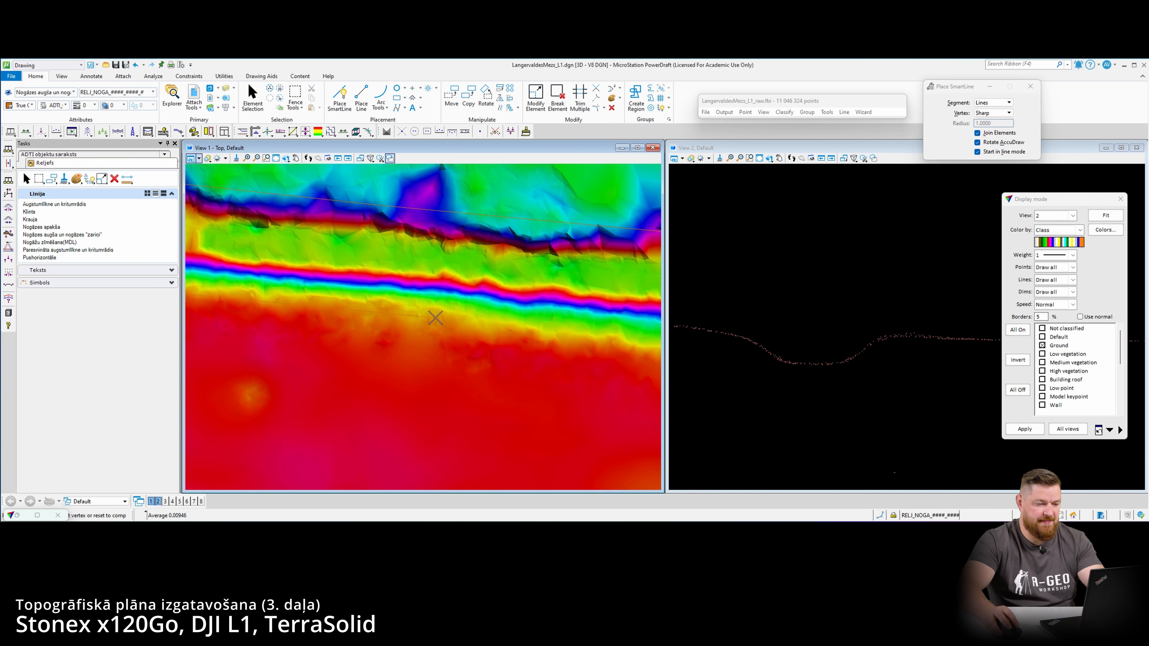
middle_click_drag(515, 329, 546, 333)
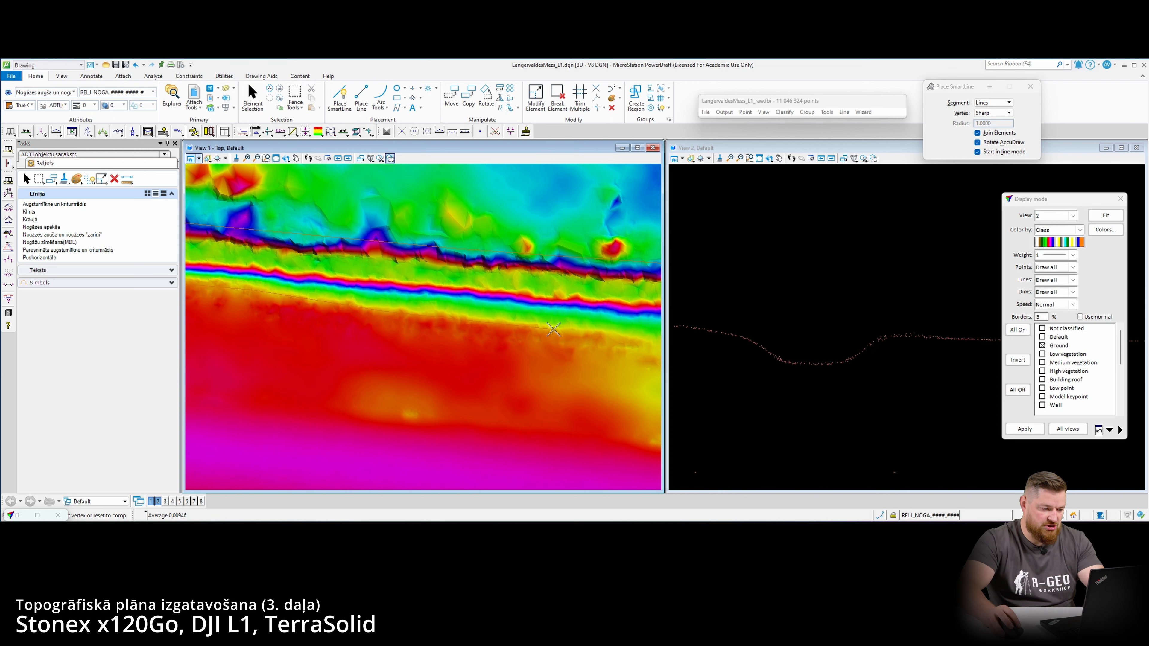
left_click(553, 329)
scroll(553, 329, "down", 3)
scroll(473, 317, "up", 3)
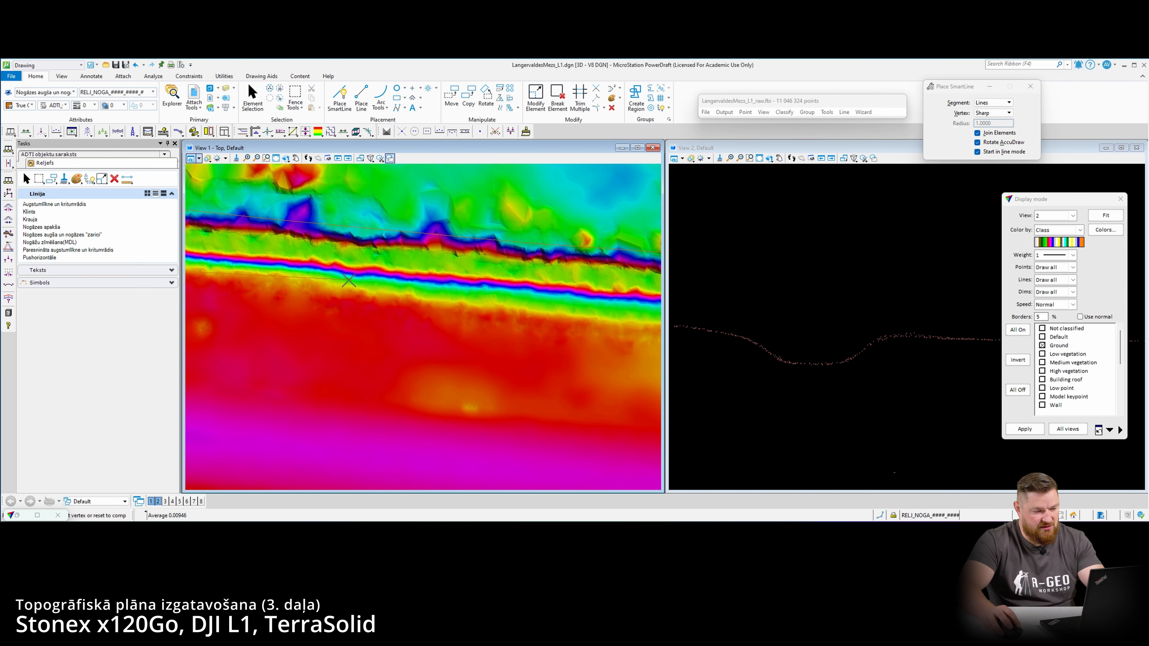
middle_click_drag(537, 295, 451, 292)
middle_click_drag(591, 305, 402, 285)
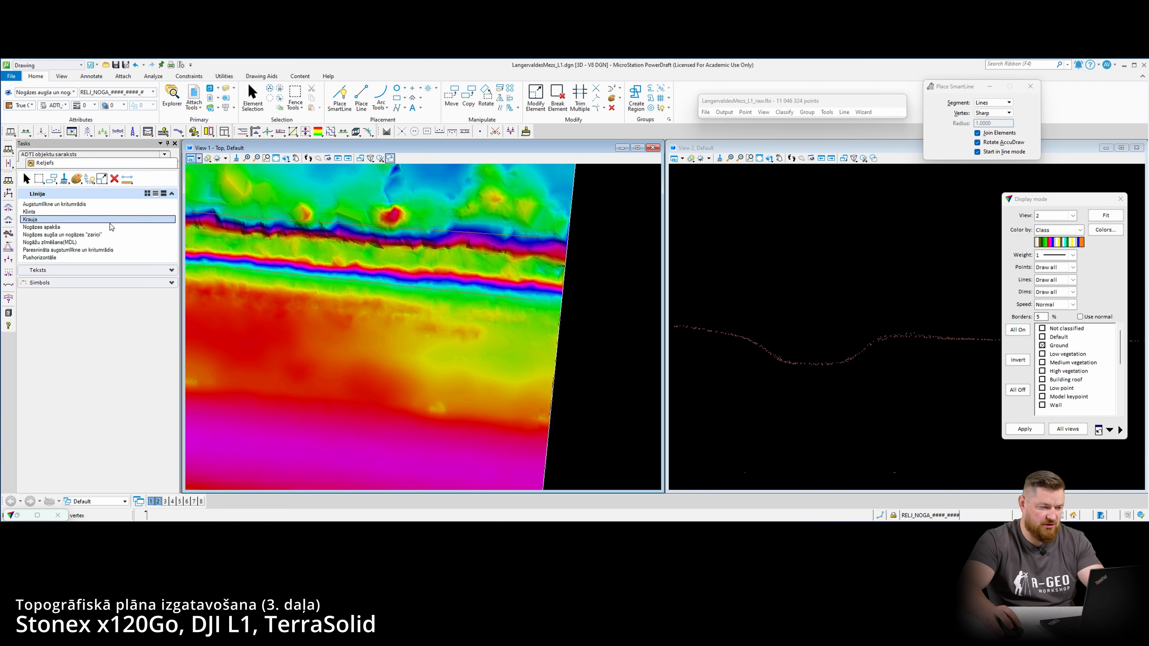
- Draw a SmartLine of type Nogāzes apakša westward along the northern foot of the ditch slope, starting from its east end
left_click(93, 227)
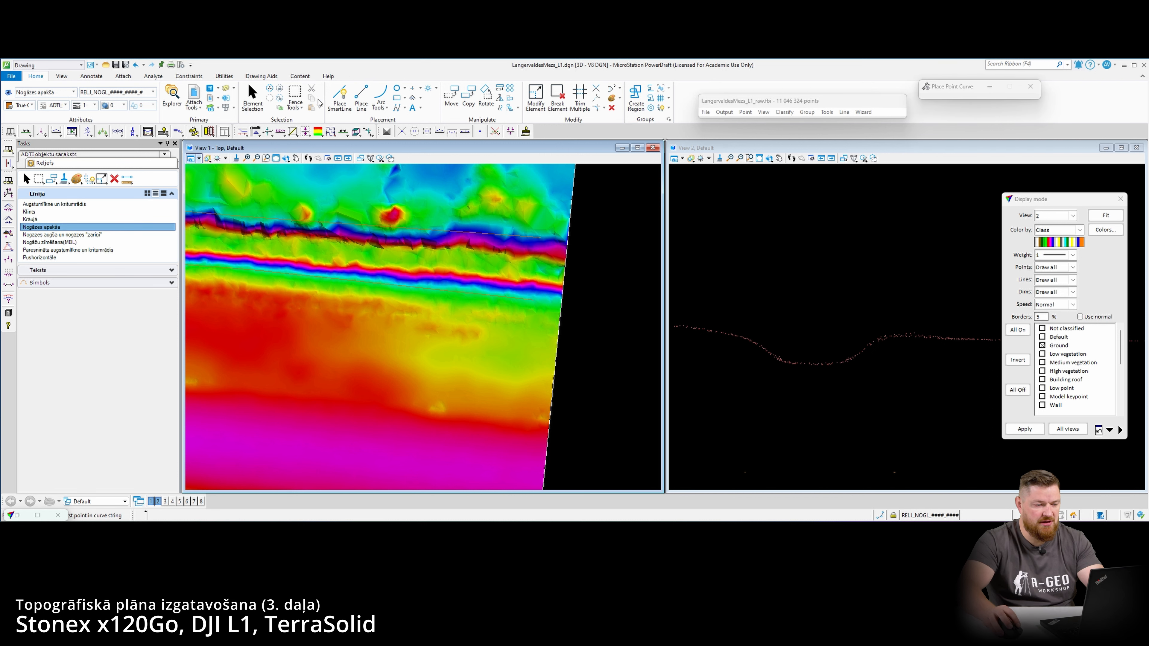
scroll(537, 258, "up", 3)
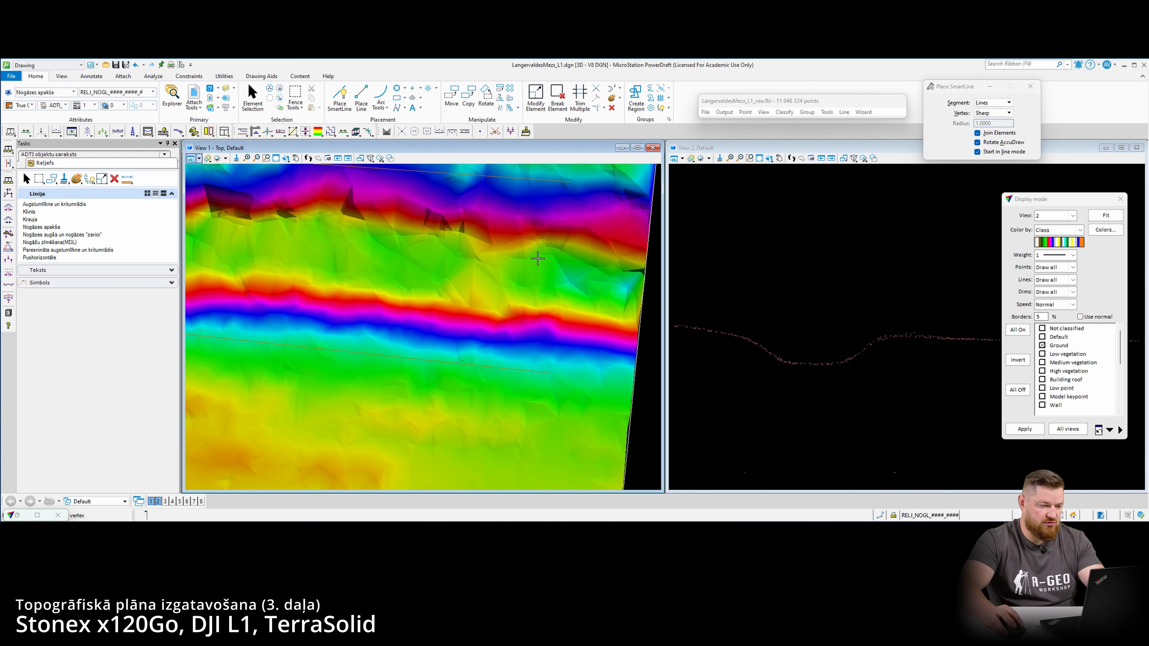
left_click(553, 247)
scroll(552, 247, "down", 4)
scroll(424, 246, "up", 2)
scroll(424, 242, "down", 2)
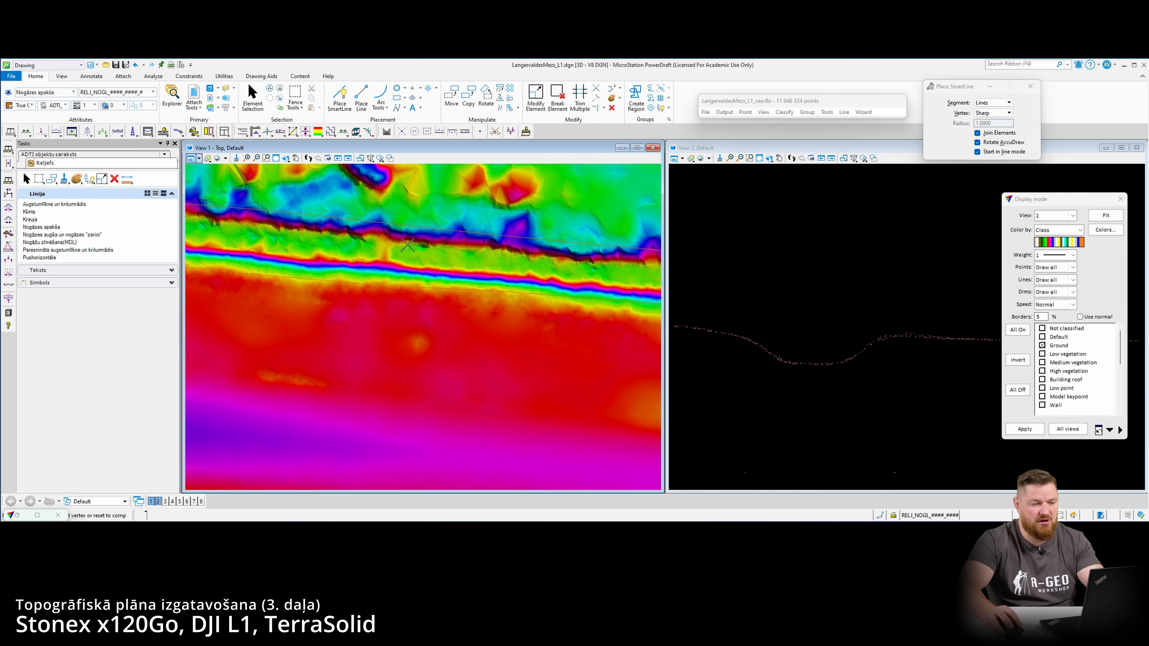
scroll(522, 260, "up", 2)
scroll(416, 254, "down", 2)
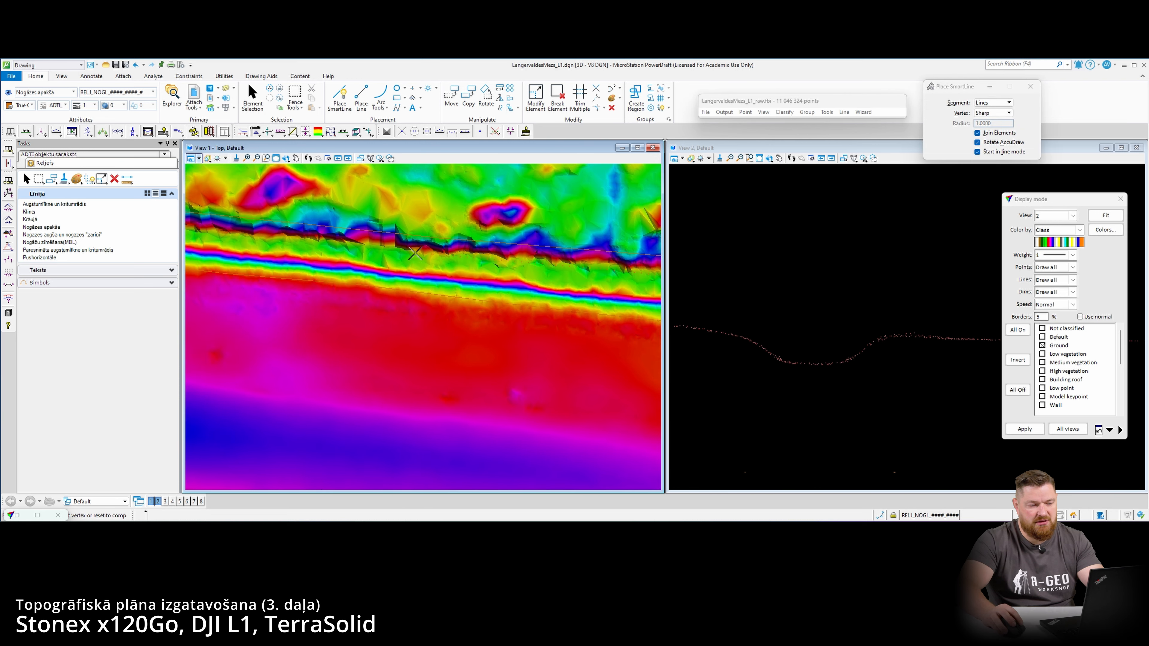
scroll(398, 253, "down", 2)
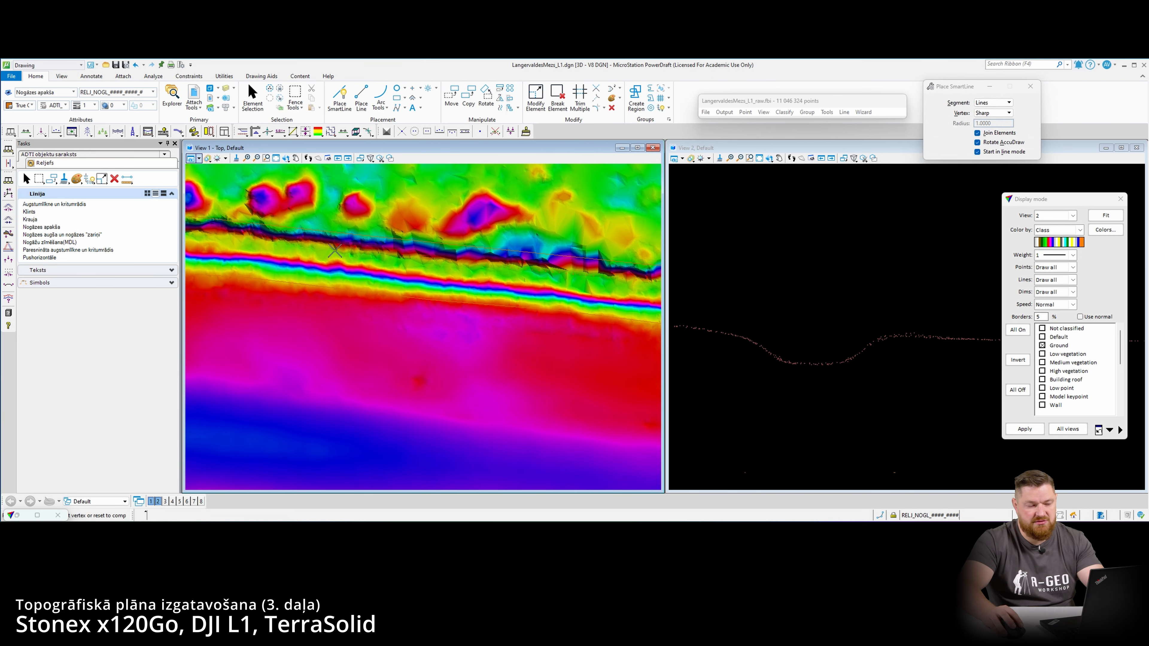
middle_click_drag(335, 250, 442, 263)
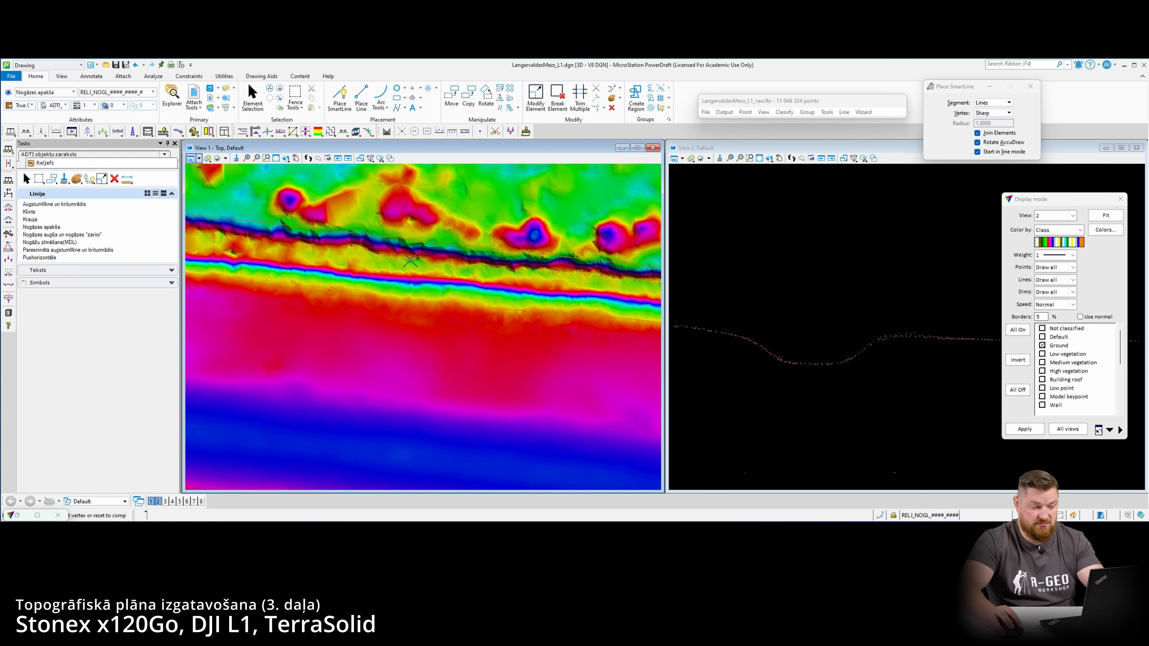
- Continue the slope-bottom line around the inside of the ditch's west end
scroll(410, 260, "up", 3)
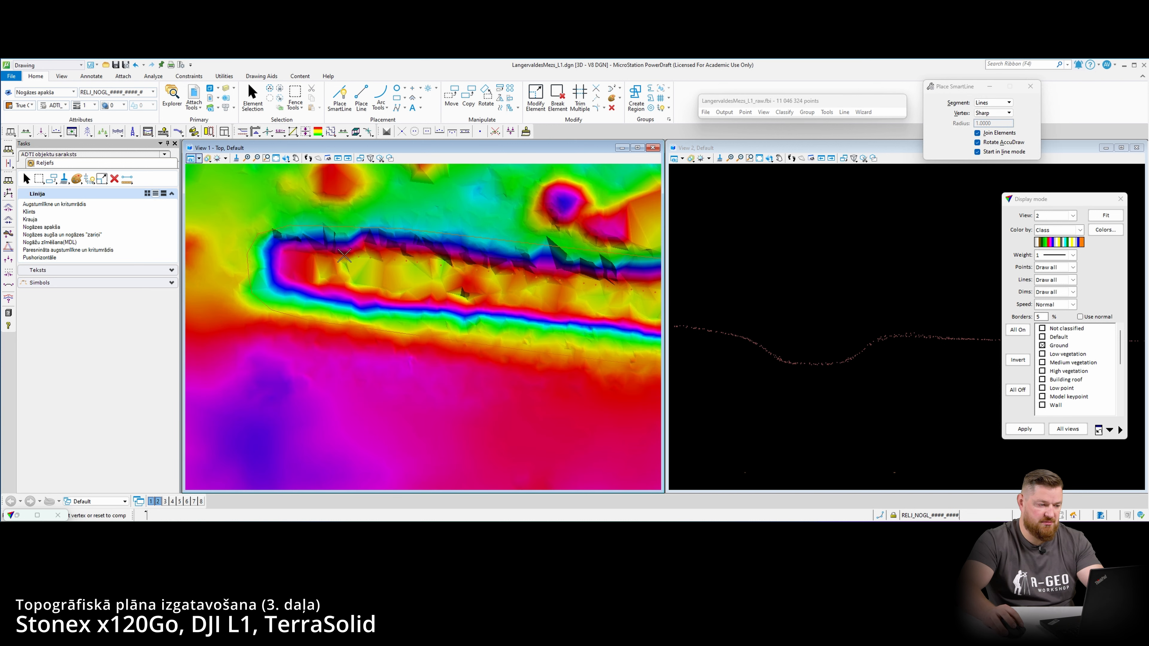
scroll(344, 256, "up", 2)
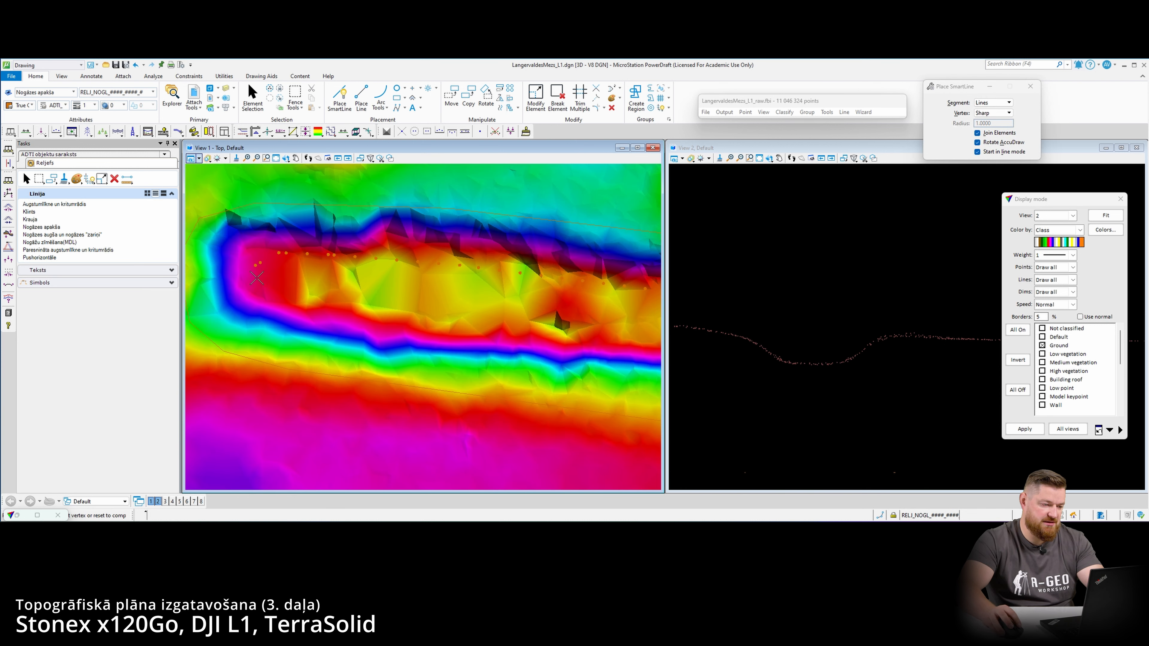
scroll(435, 314, "down", 2)
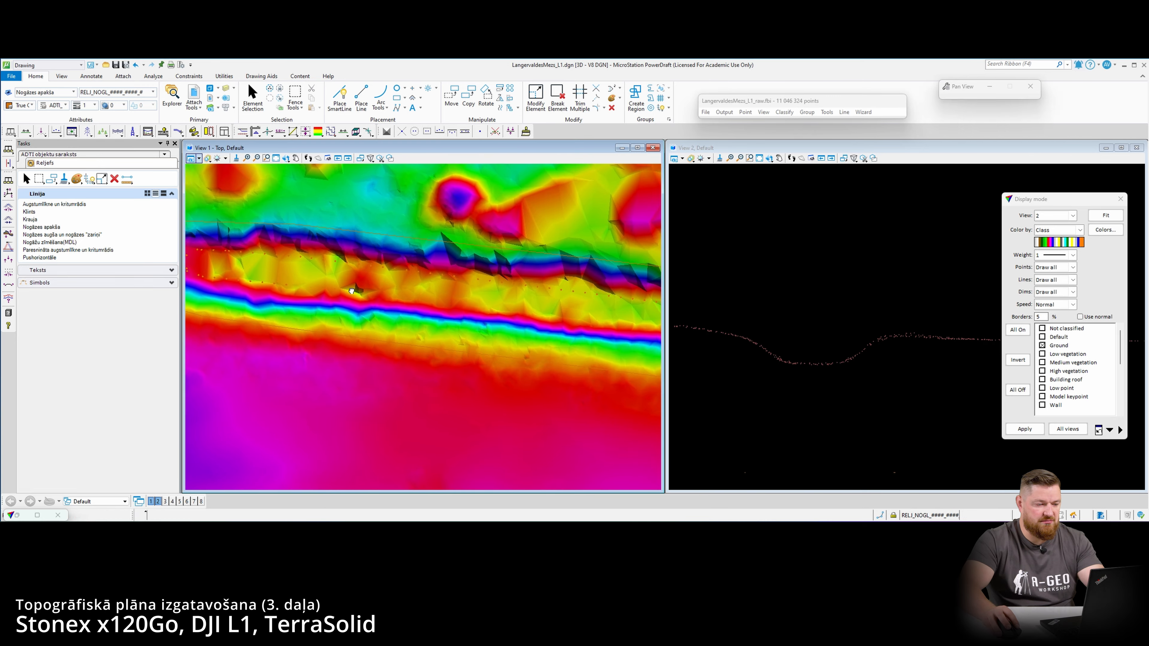
- Trace the slope-bottom line eastward along the southern foot of the ditch slope and finish it near the surface's east boundary
middle_click_drag(295, 278, 467, 287)
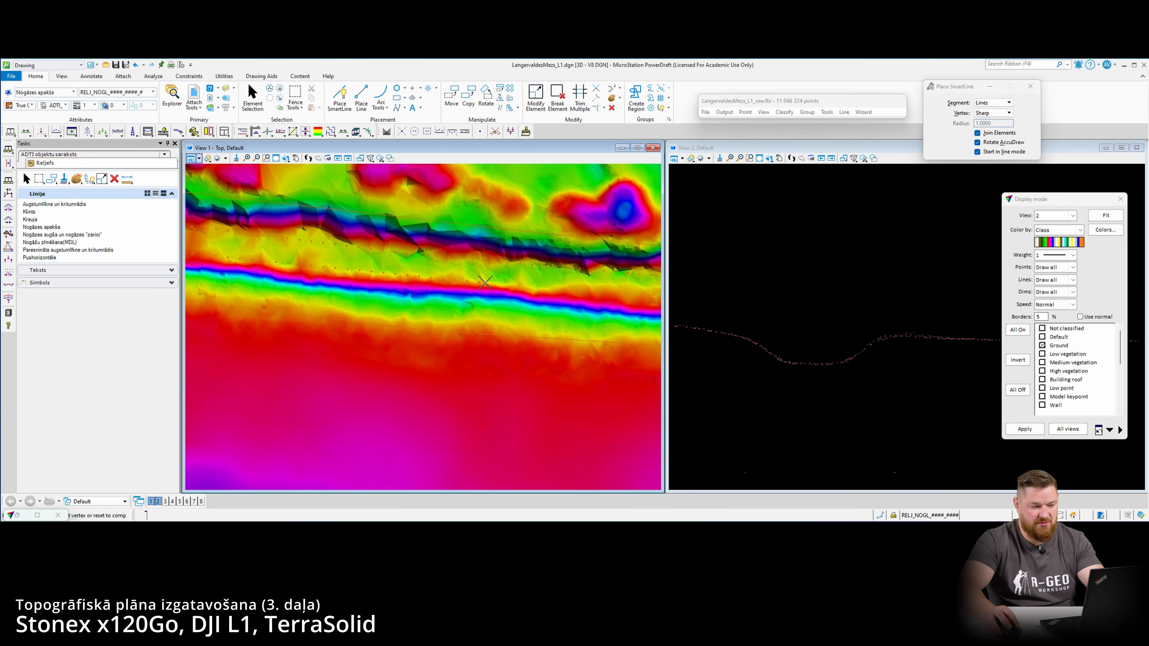
middle_click_drag(570, 292, 439, 247)
middle_click_drag(563, 261, 367, 248)
middle_click_drag(557, 255, 455, 251)
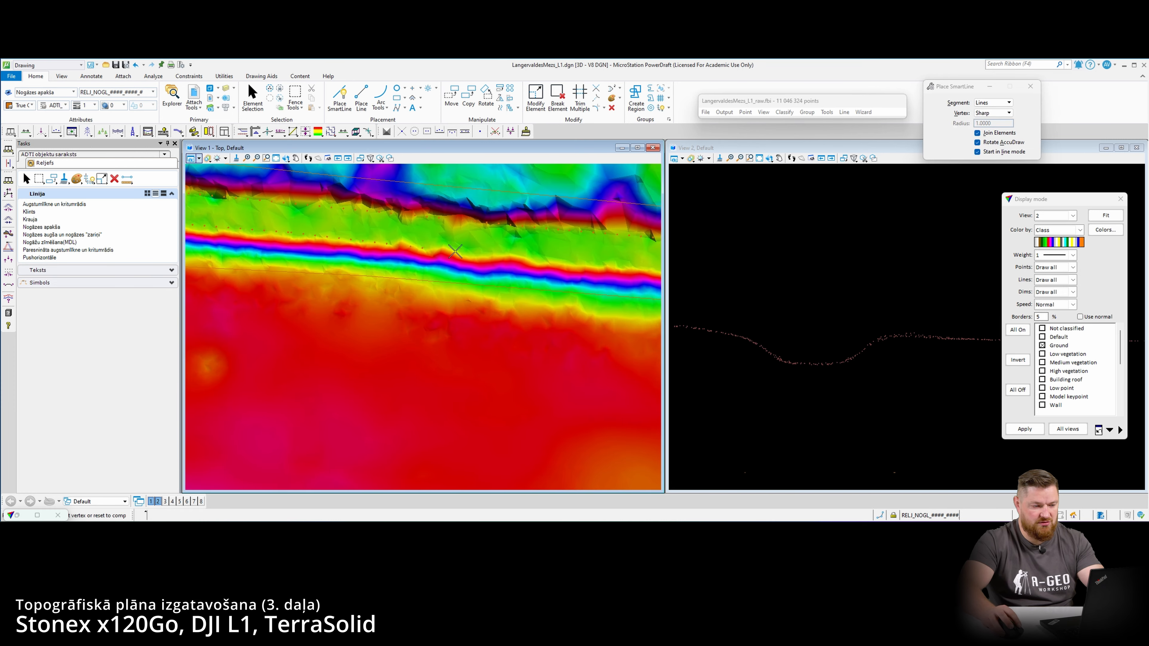
scroll(553, 257, "down", 2)
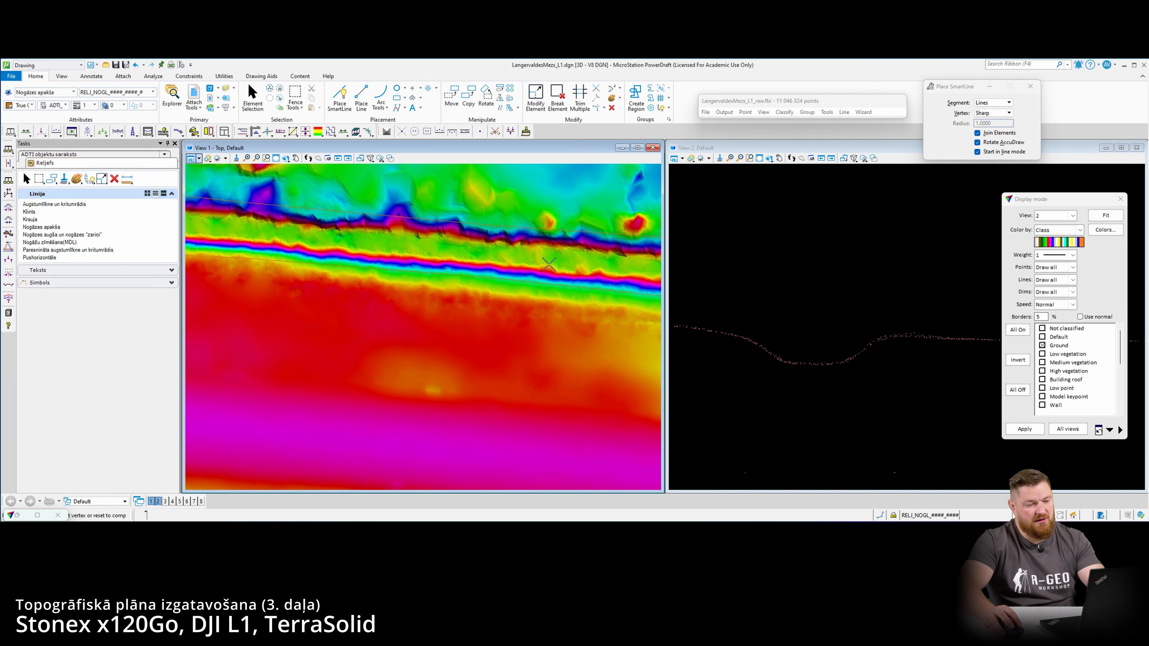
scroll(557, 265, "up", 2)
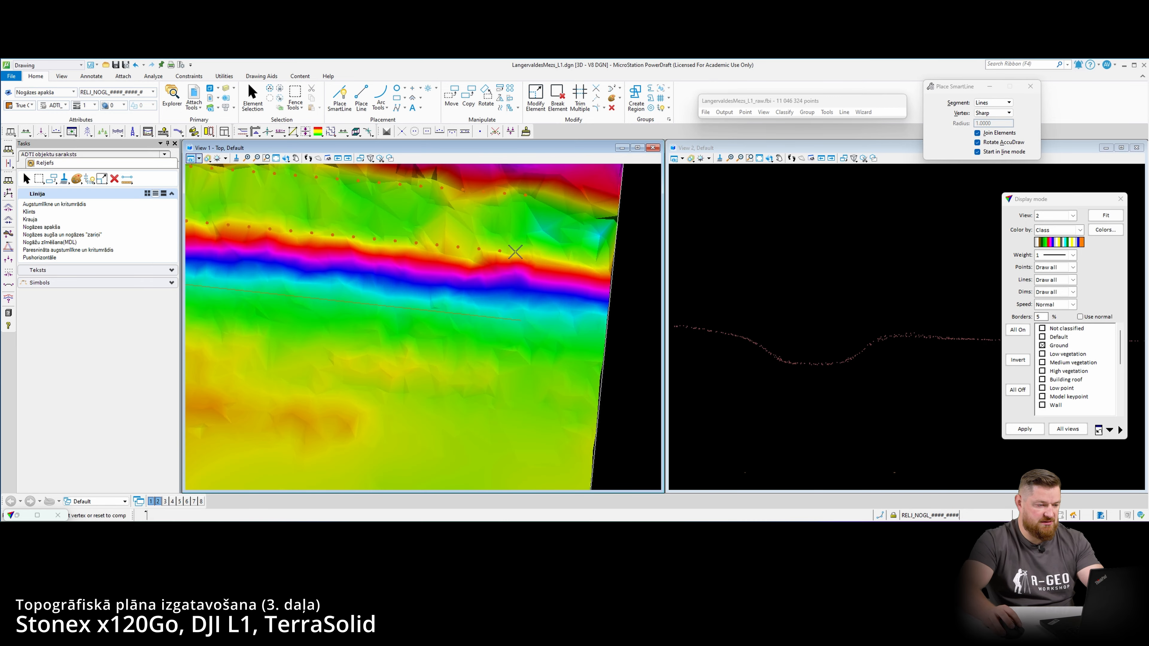
right_click(505, 276)
scroll(497, 297, "down", 5)
middle_click_drag(290, 281, 367, 294)
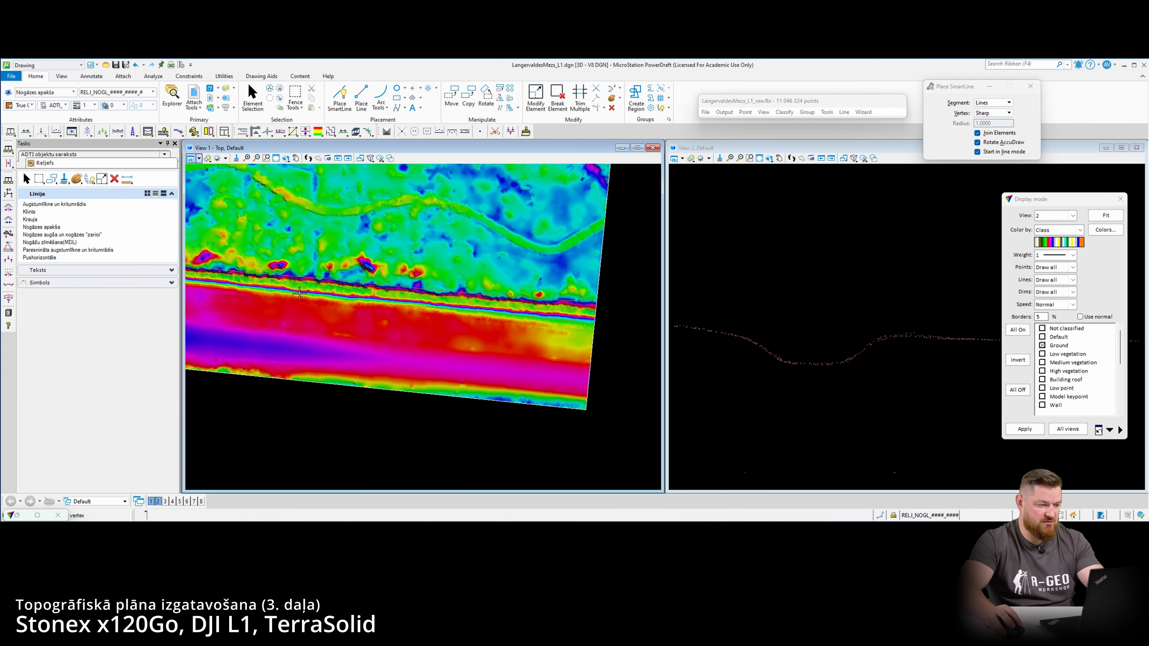
- Activate the Ceļa klātnes, takas, zemes ceļa mala line from the Ceļu un ceļu informatīvie objekti group
middle_click_drag(194, 276, 421, 303)
middle_click_drag(233, 194, 192, 316)
scroll(304, 267, "up", 2)
scroll(194, 303, "down", 2)
middle_click_drag(465, 298, 195, 176)
scroll(195, 176, "up", 2)
left_click(165, 155)
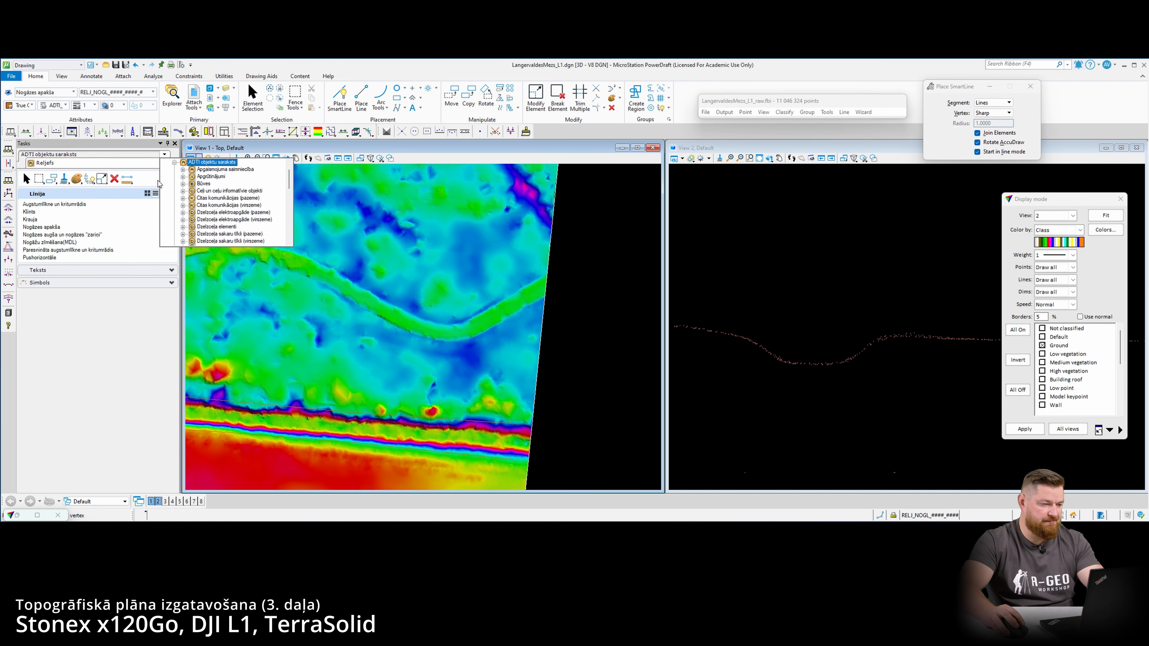
left_click(213, 190)
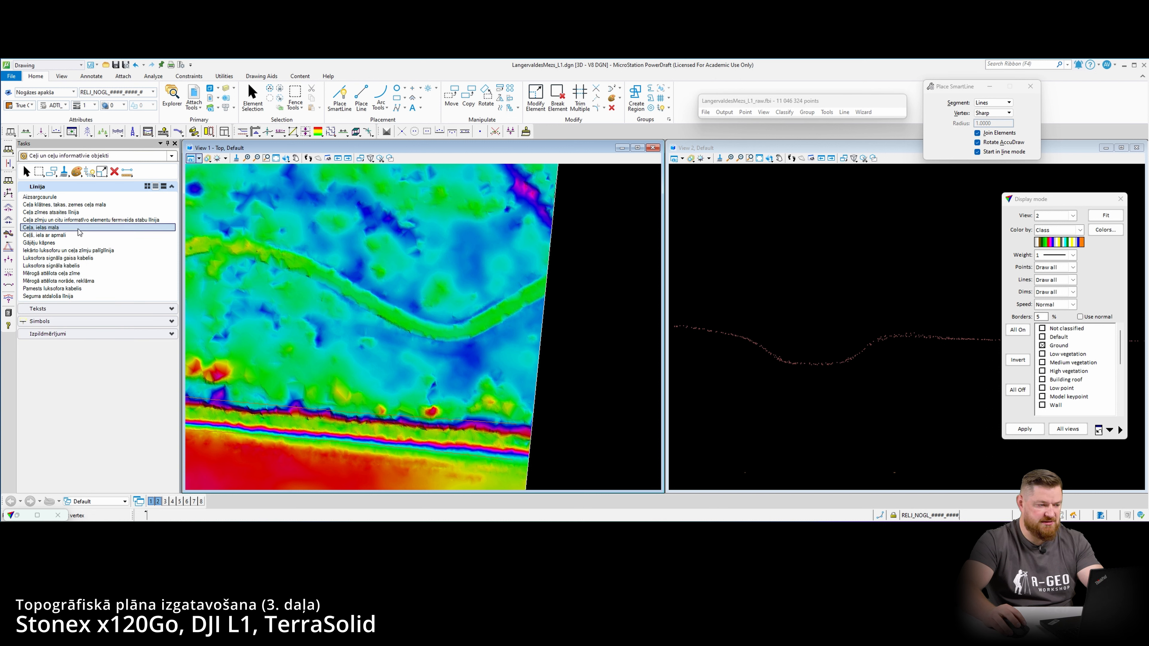
left_click(88, 205)
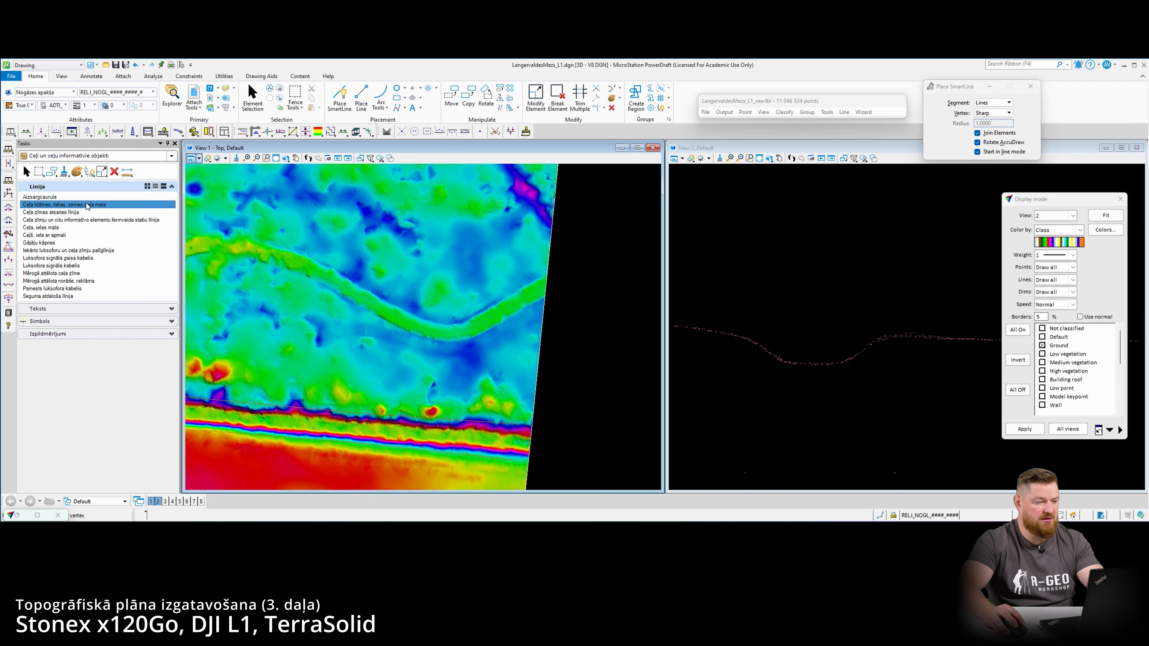
- Draw a path-edge line from the surface's east boundary westward along the northern edge of the forest path's first bend
scroll(521, 297, "up", 2)
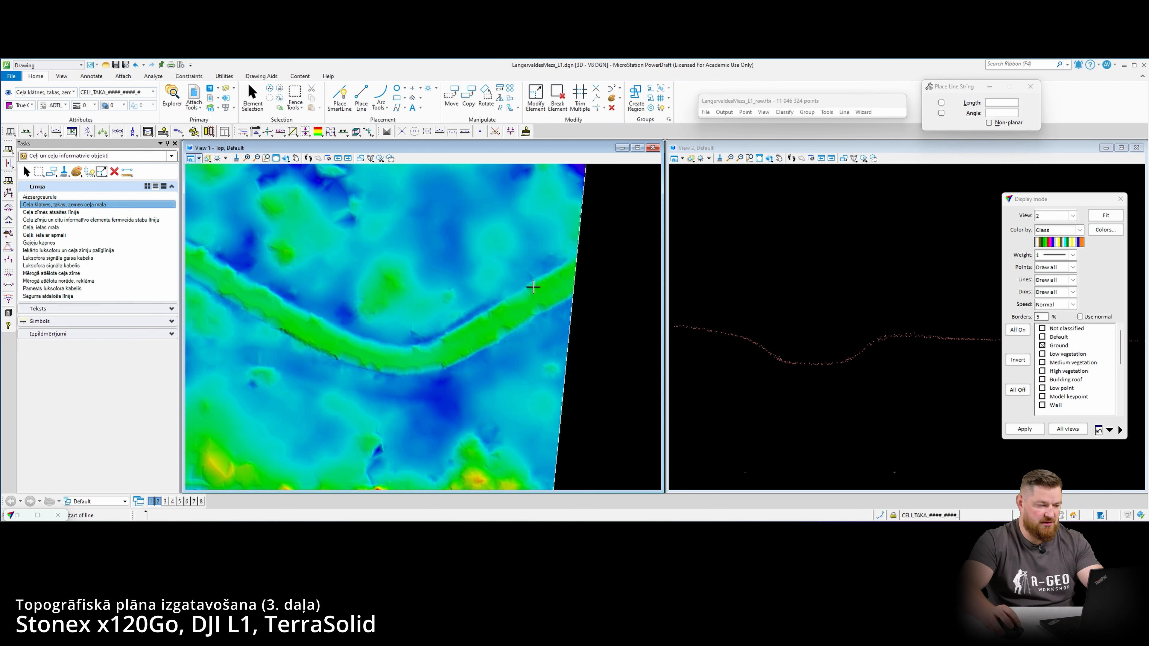
scroll(458, 332, "up", 2)
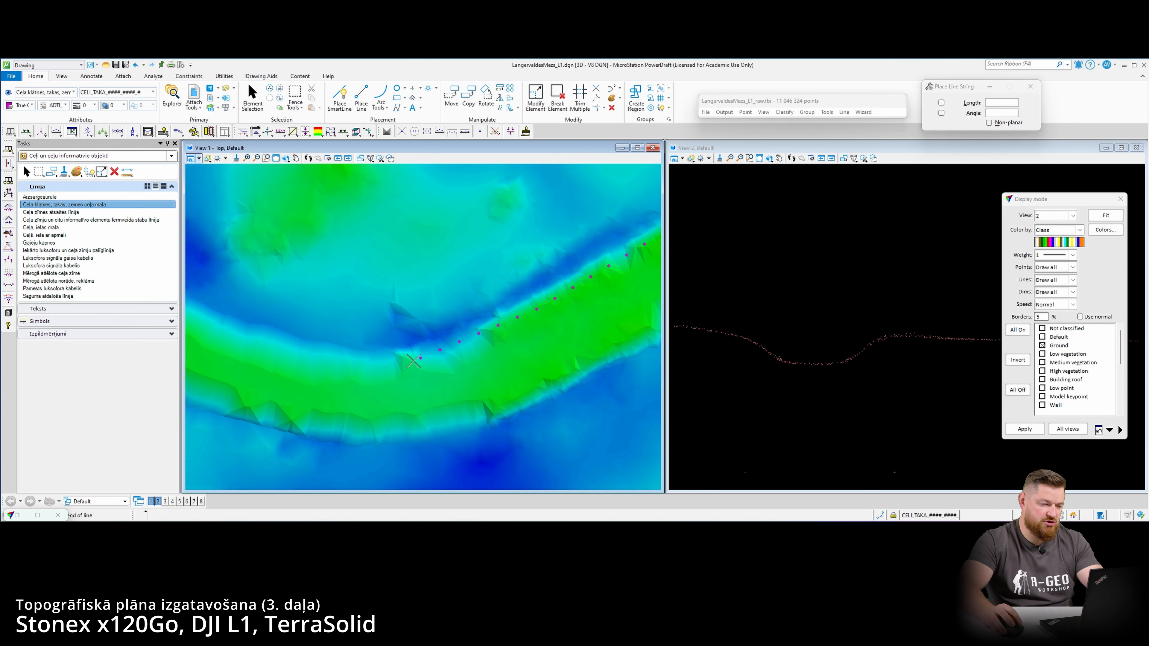
scroll(346, 369, "down", 1)
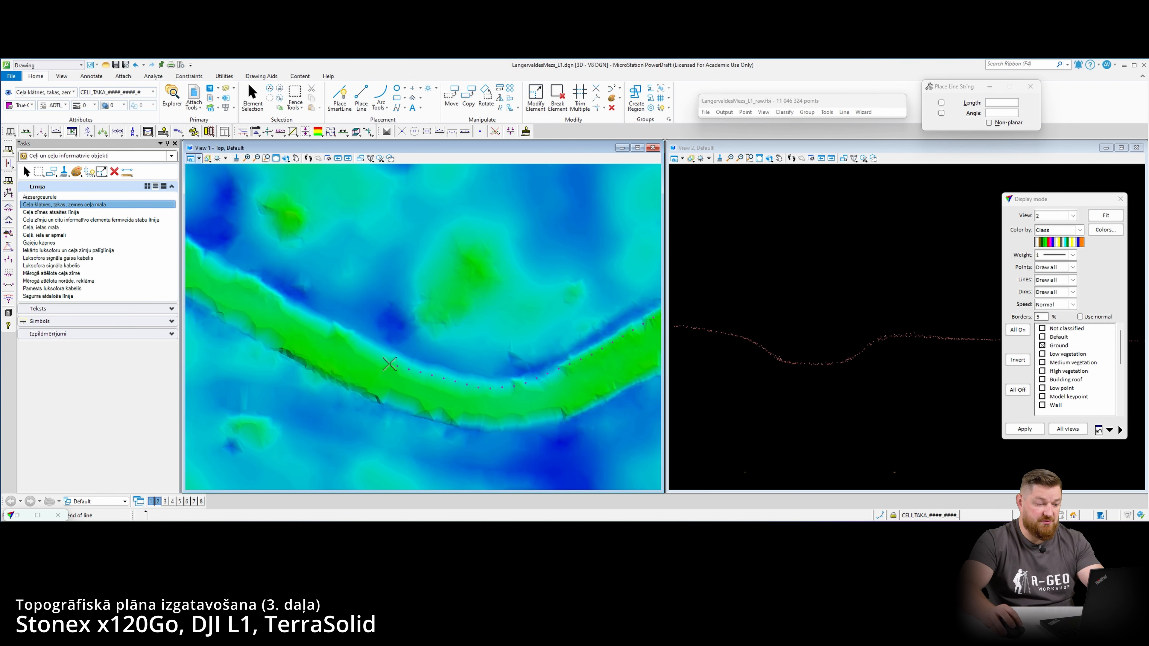
scroll(389, 364, "up", 1)
scroll(436, 353, "up", 1)
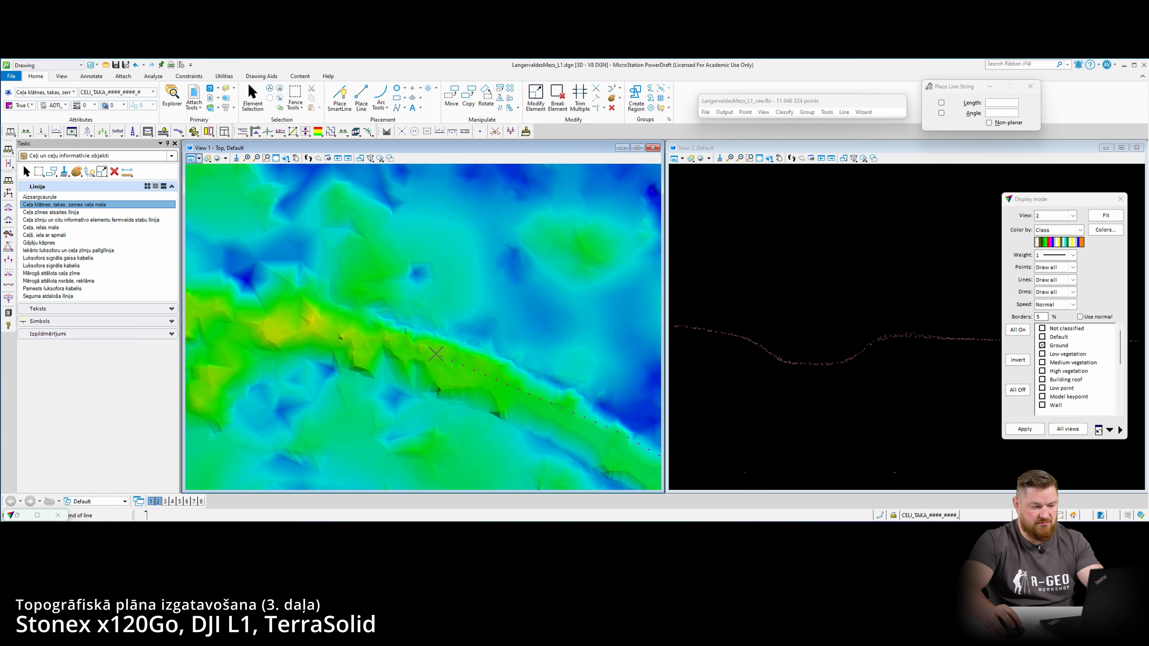
scroll(353, 317, "down", 1)
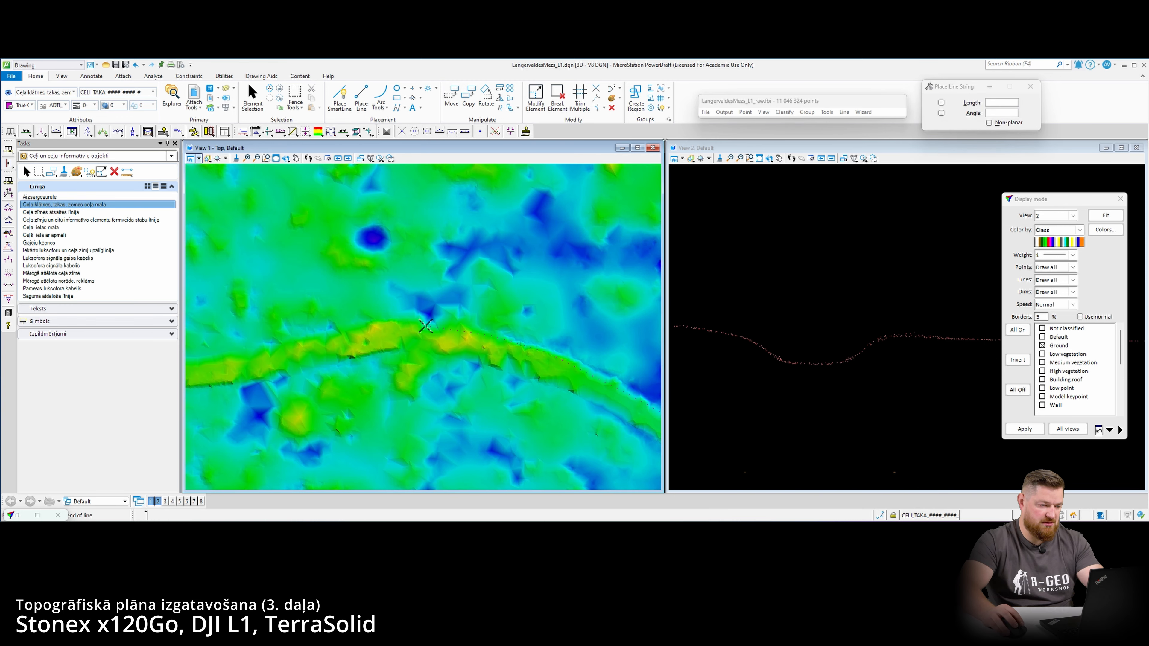
- Continue the northern path-edge line west to the fork, follow the northeast branch's eastern edge and finish the line there
left_click(417, 323)
left_click(373, 325)
middle_click_drag(250, 347, 431, 349)
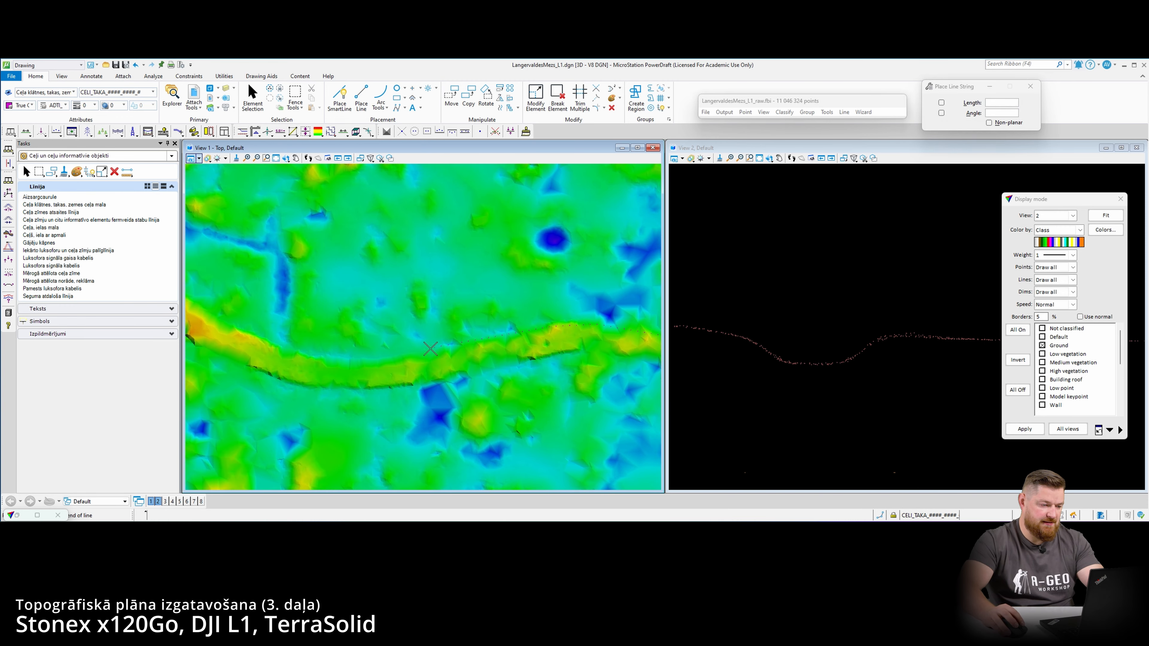
middle_click_drag(319, 356, 455, 366)
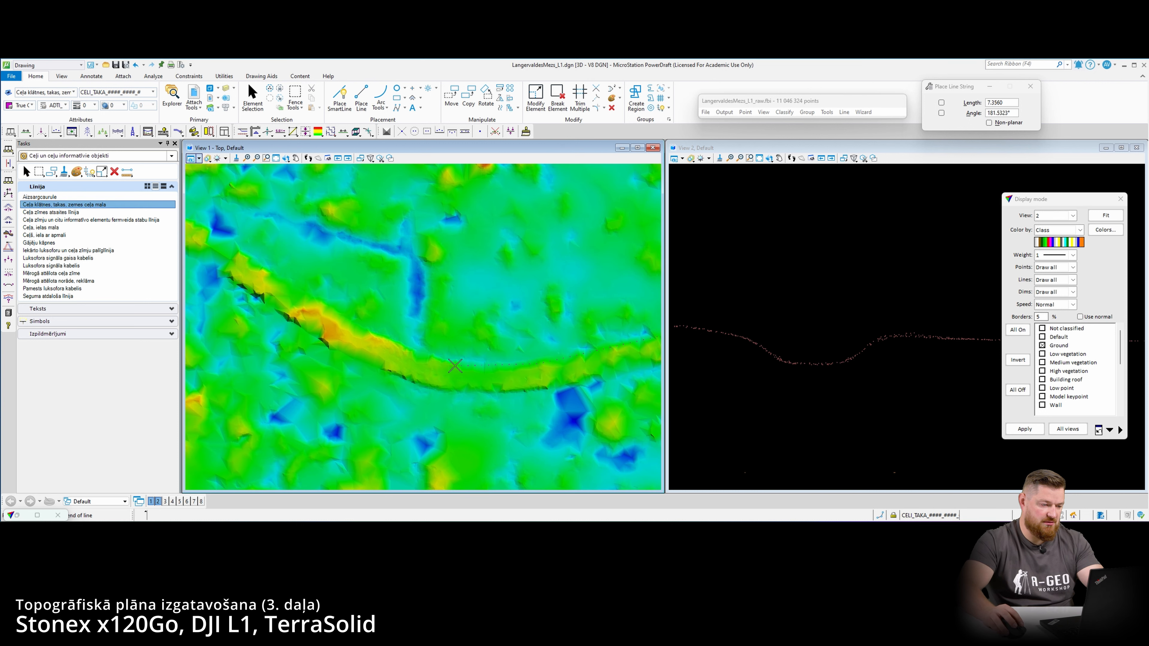
middle_click_drag(266, 271, 484, 377)
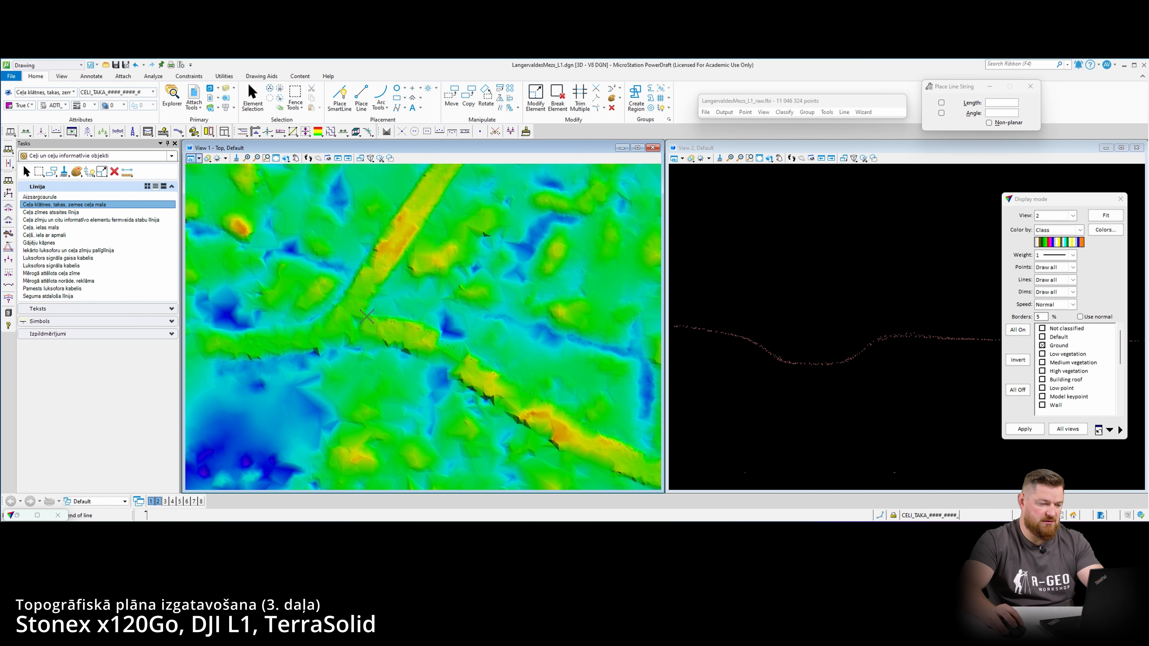
middle_click_drag(366, 316, 422, 280)
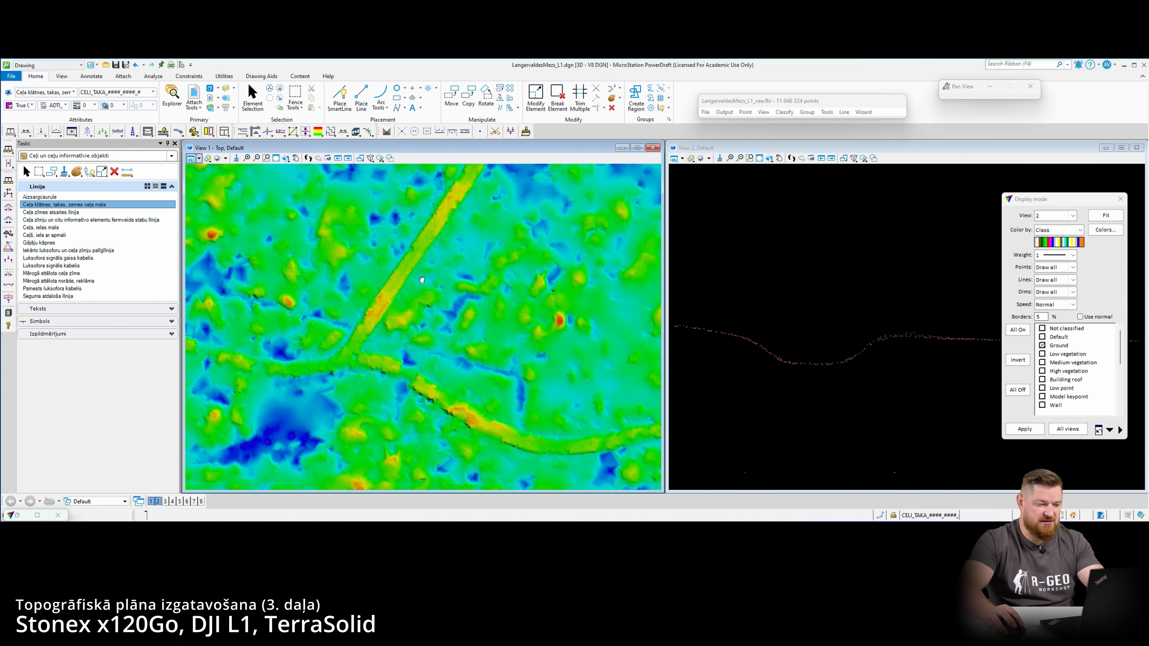
scroll(409, 294, "down", 3)
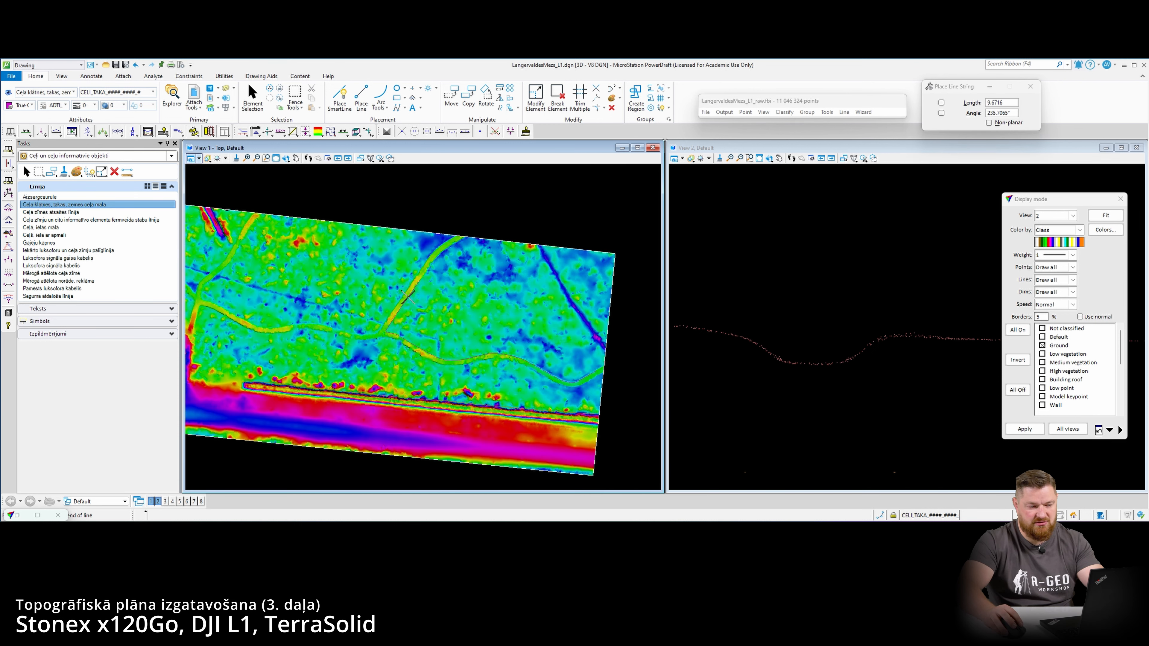
scroll(408, 292, "up", 5)
right_click(411, 282)
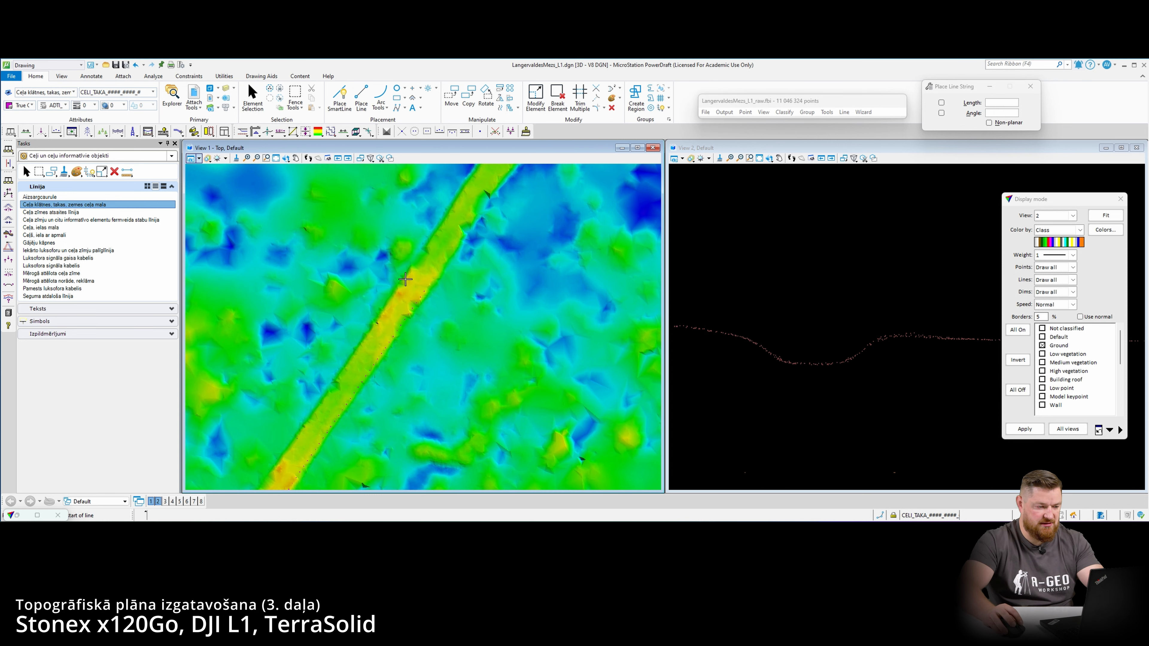
- Draw a new path-edge line down the northeast branch's western edge and on westward along the main path's northern edge
left_click(405, 279)
middle_click_drag(406, 279, 471, 298)
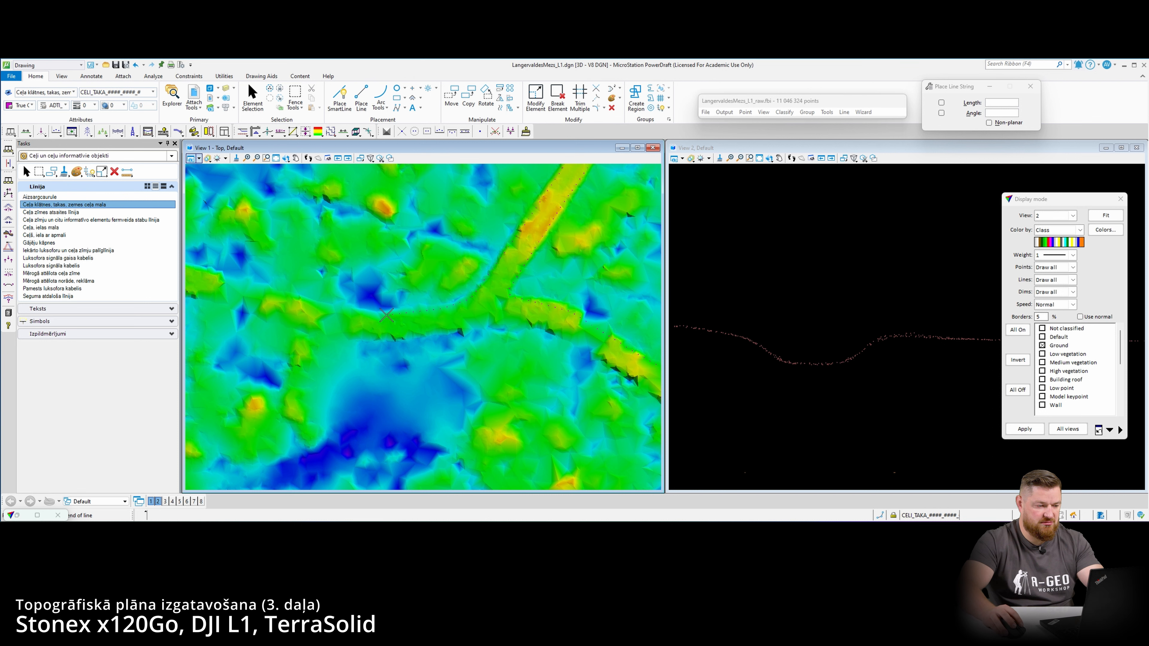
middle_click_drag(348, 311, 418, 318)
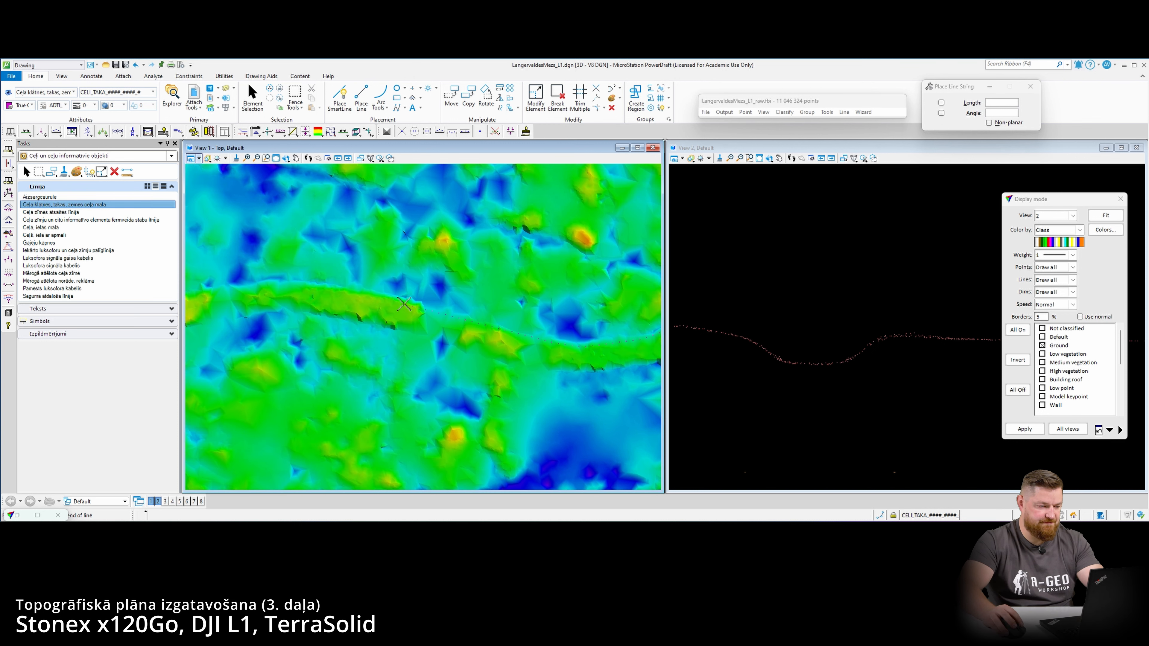
middle_click_drag(337, 293, 451, 309)
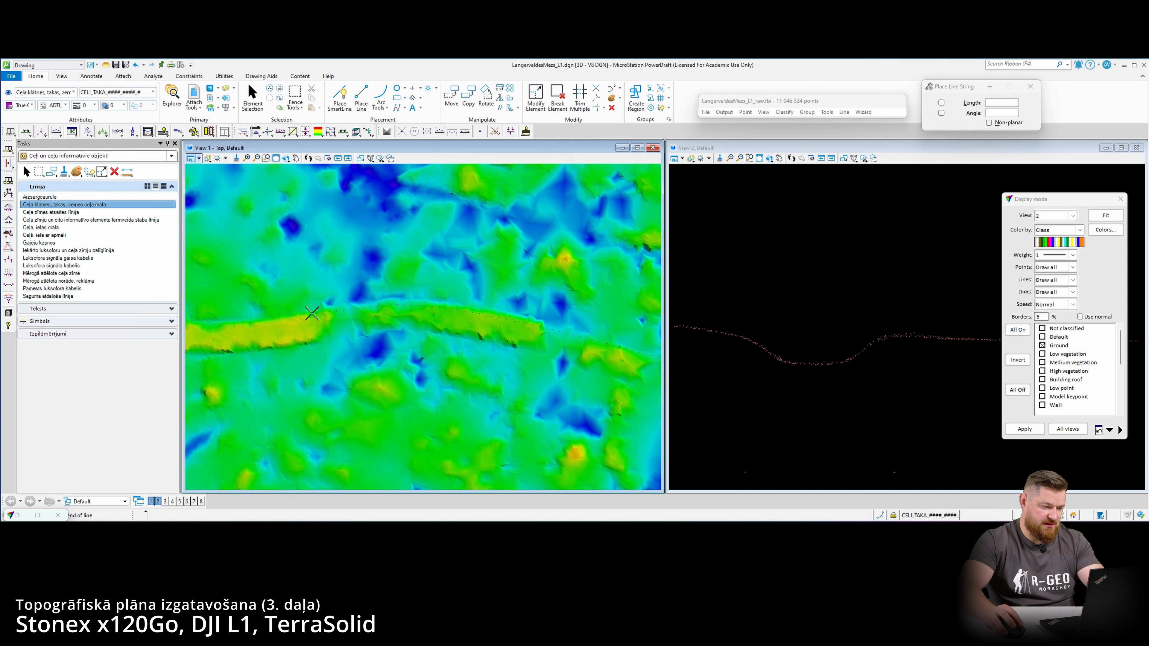
middle_click_drag(312, 313, 444, 313)
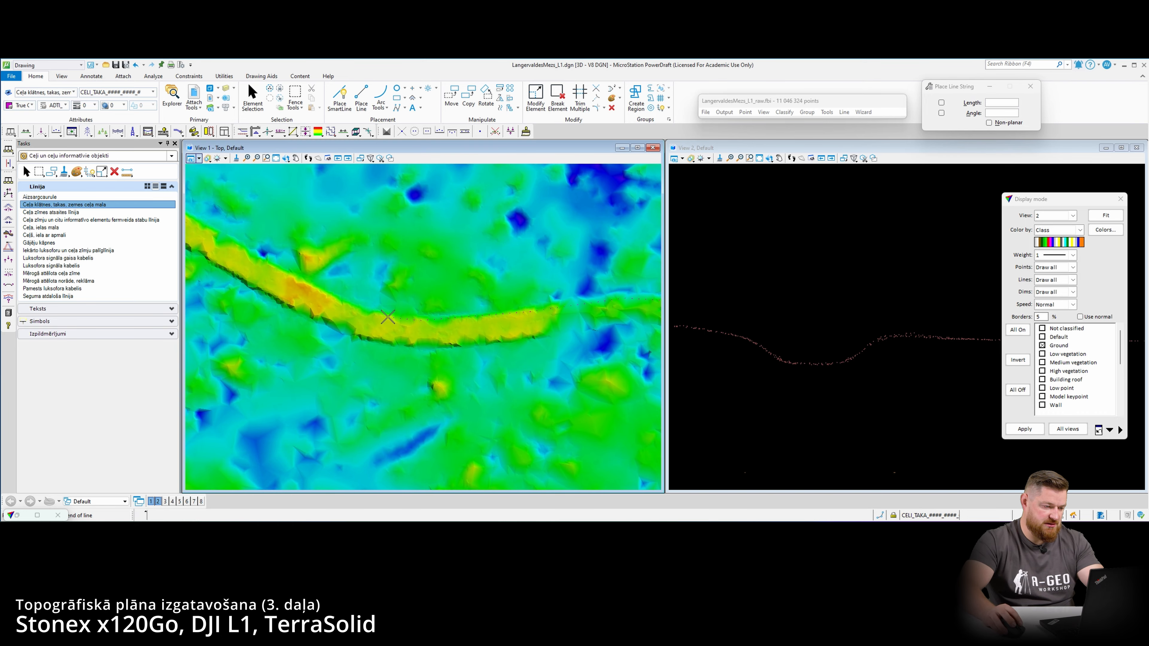
- Trace the northern edge to the western junction and outline the north branch and the northwest branch's upper edge
middle_click_drag(334, 299, 440, 331)
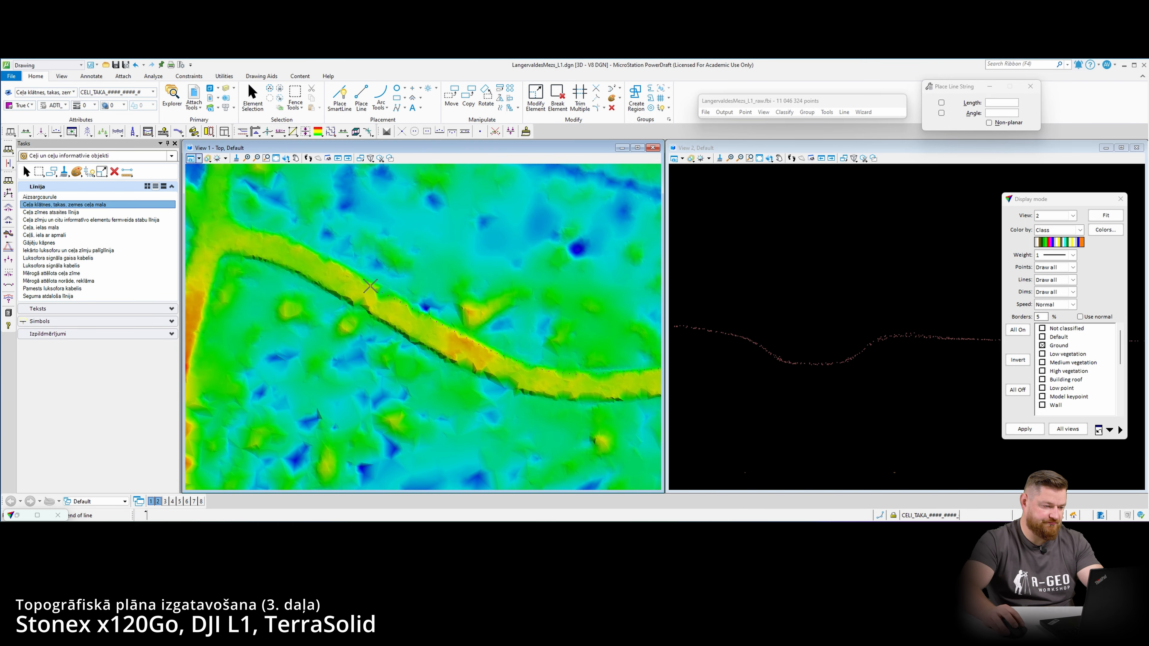
middle_click_drag(314, 265, 398, 294)
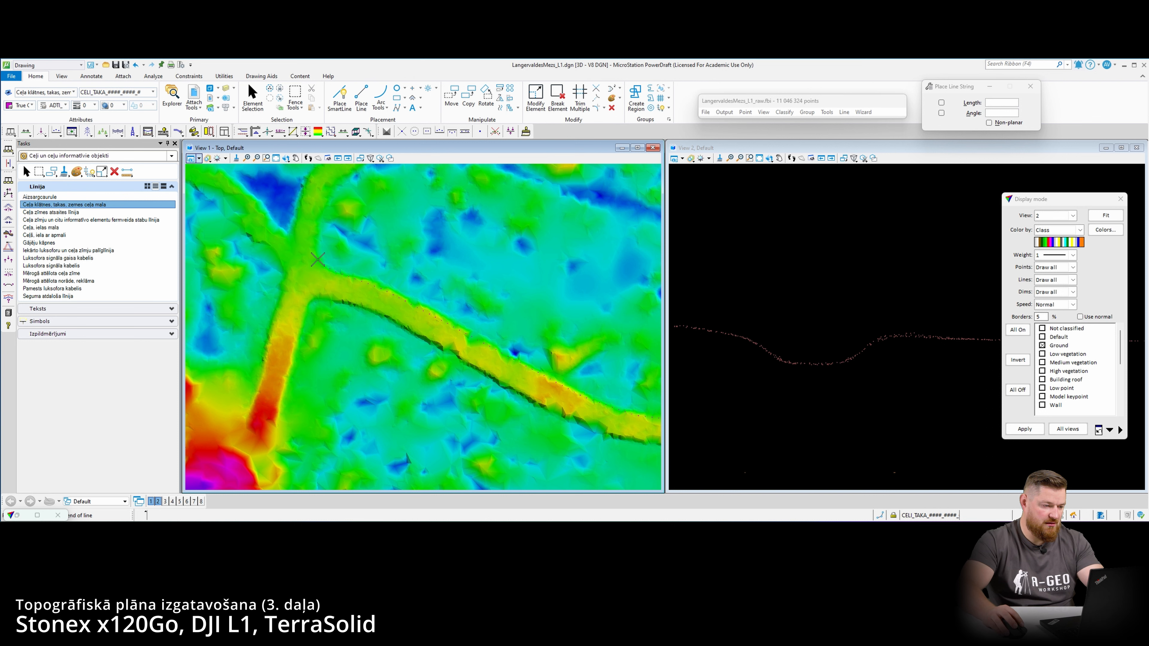
middle_click_drag(316, 251, 335, 316)
middle_click_drag(364, 255, 355, 288)
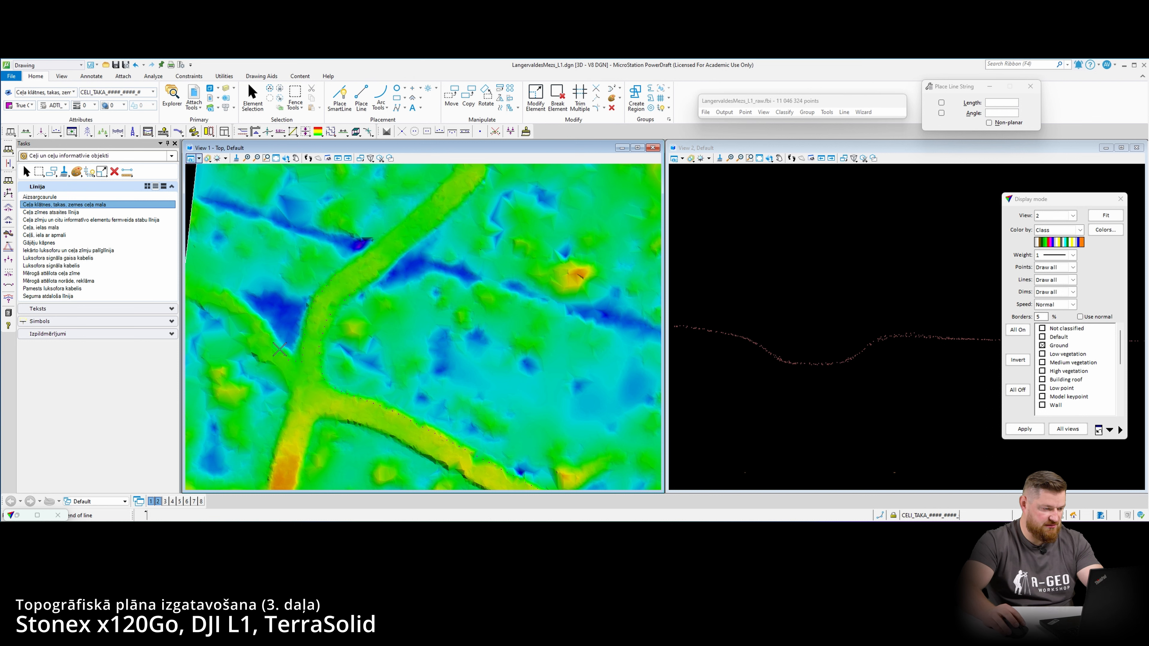
left_click(256, 319)
right_click(256, 319)
- Draw the northwest branch's lower edge to the junction, continue down the south branch's western edge and finish the line
left_click(256, 341)
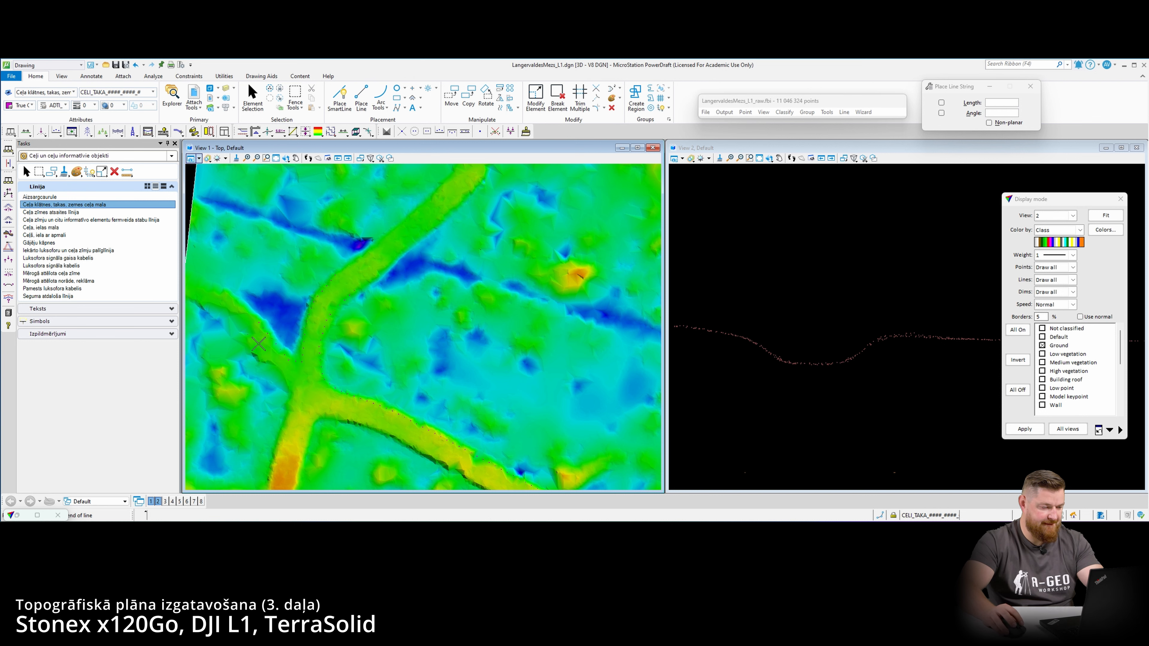
left_click(294, 403)
middle_click_drag(288, 421, 351, 316)
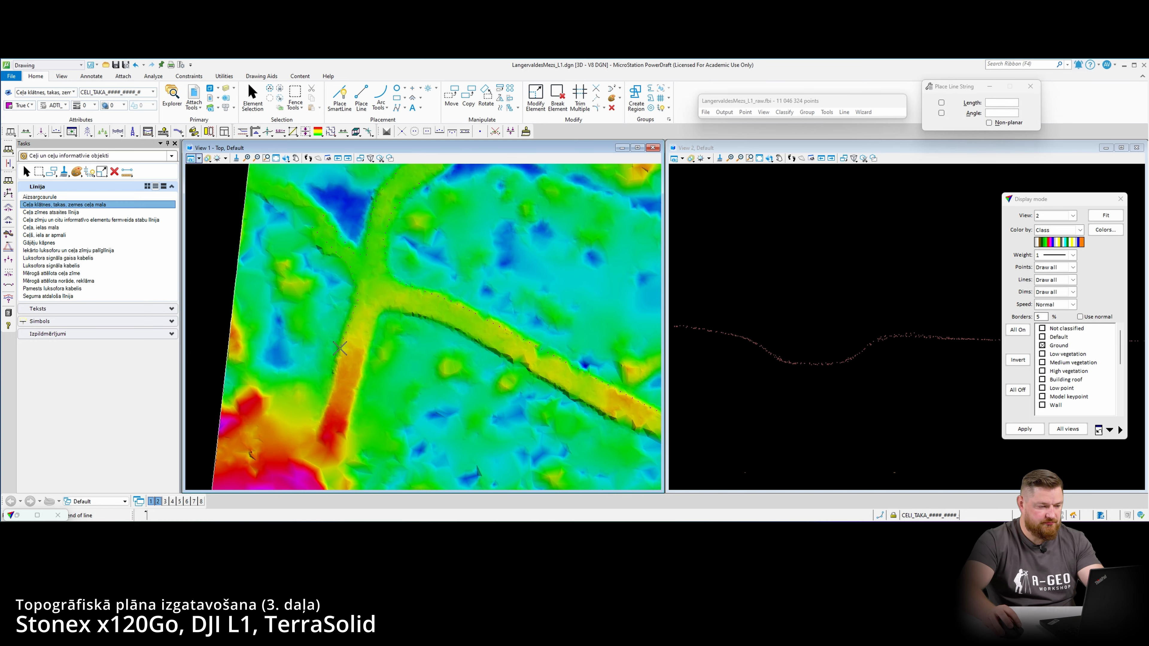
left_click(341, 351)
middle_click_drag(343, 368, 379, 300)
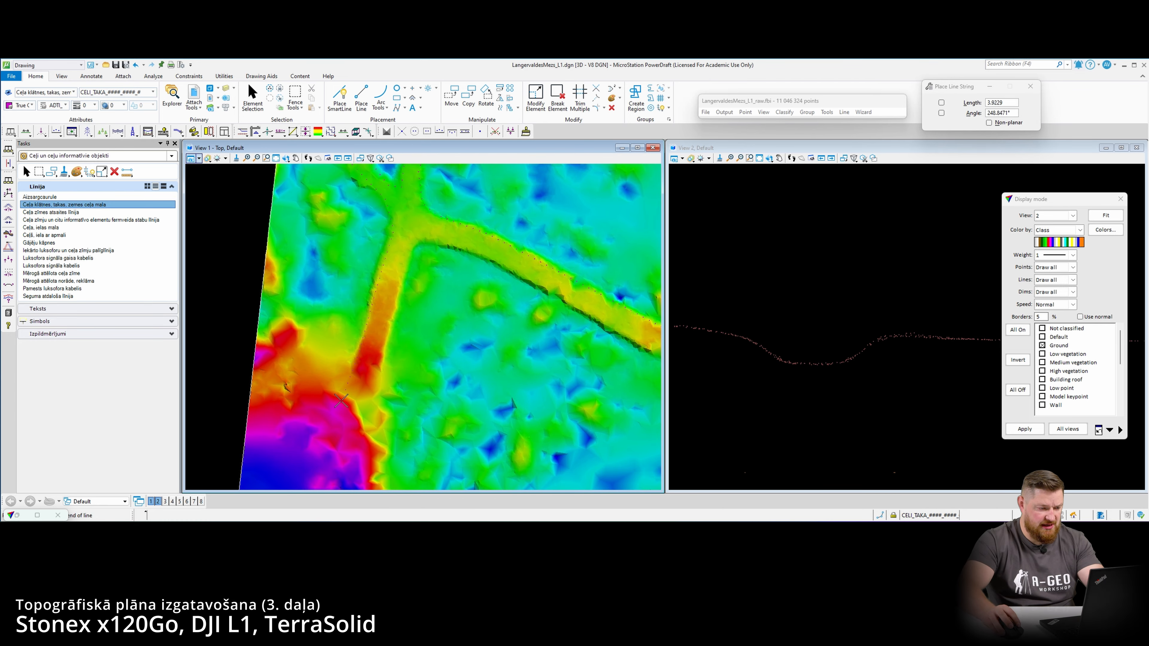
left_click(338, 397)
middle_click_drag(312, 429, 374, 363)
right_click(372, 363)
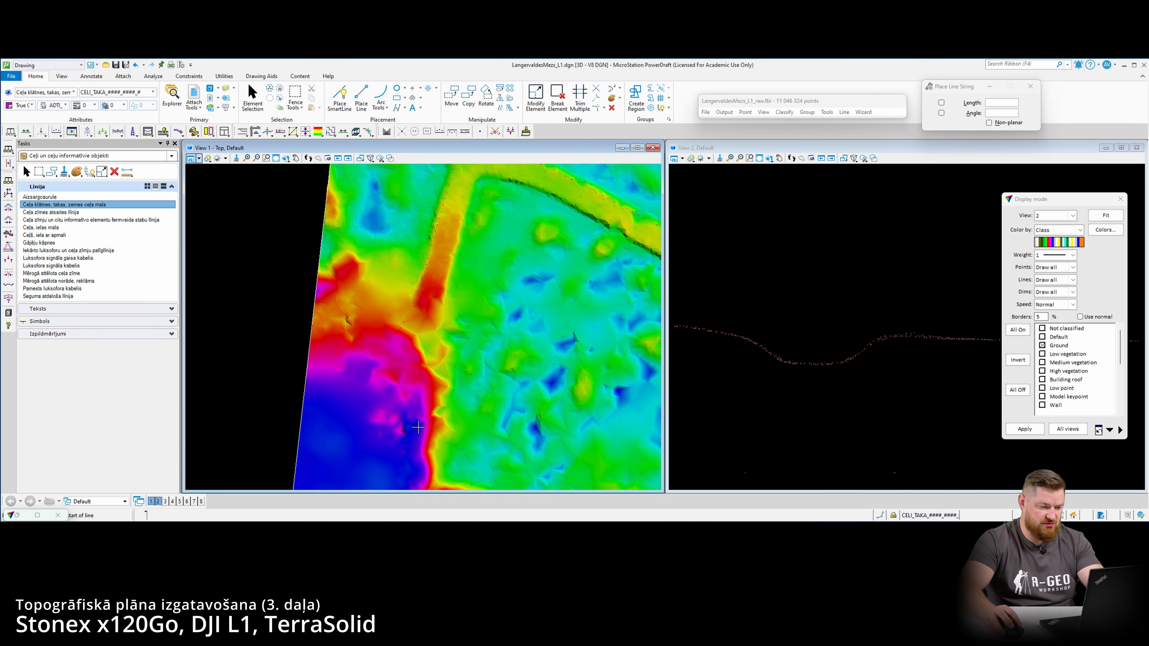
- Draw a path-edge line up the south branch's eastern edge and around the corner onto the main path's southern edge
left_click(417, 427)
middle_click_drag(446, 283, 430, 338)
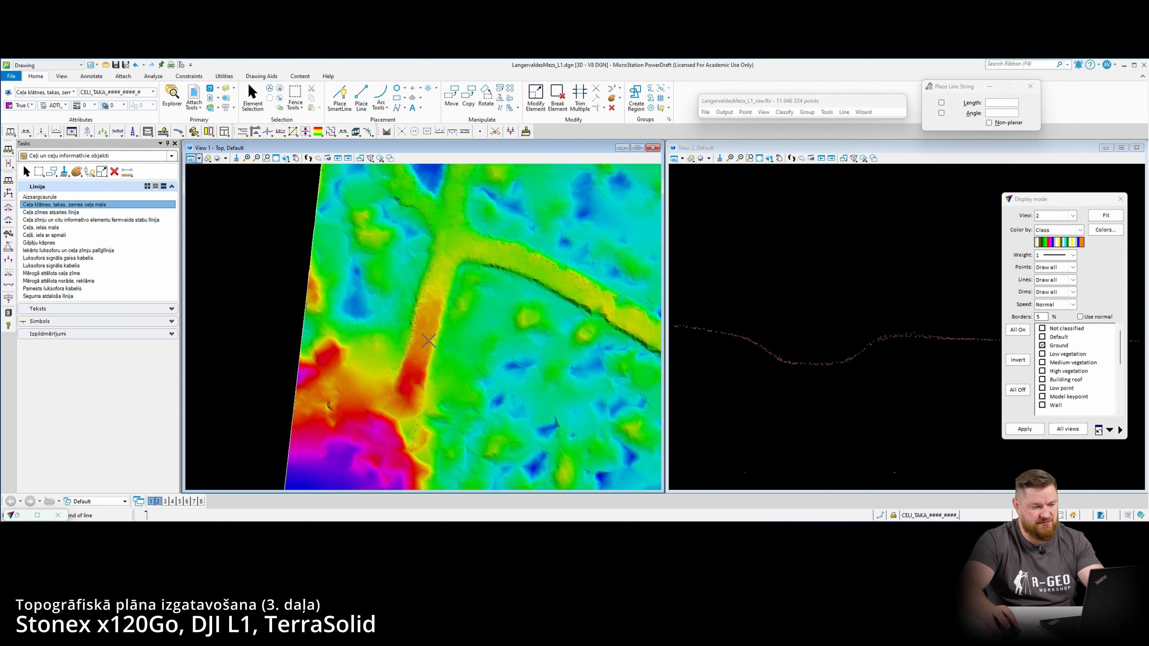
middle_click_drag(447, 297, 421, 346)
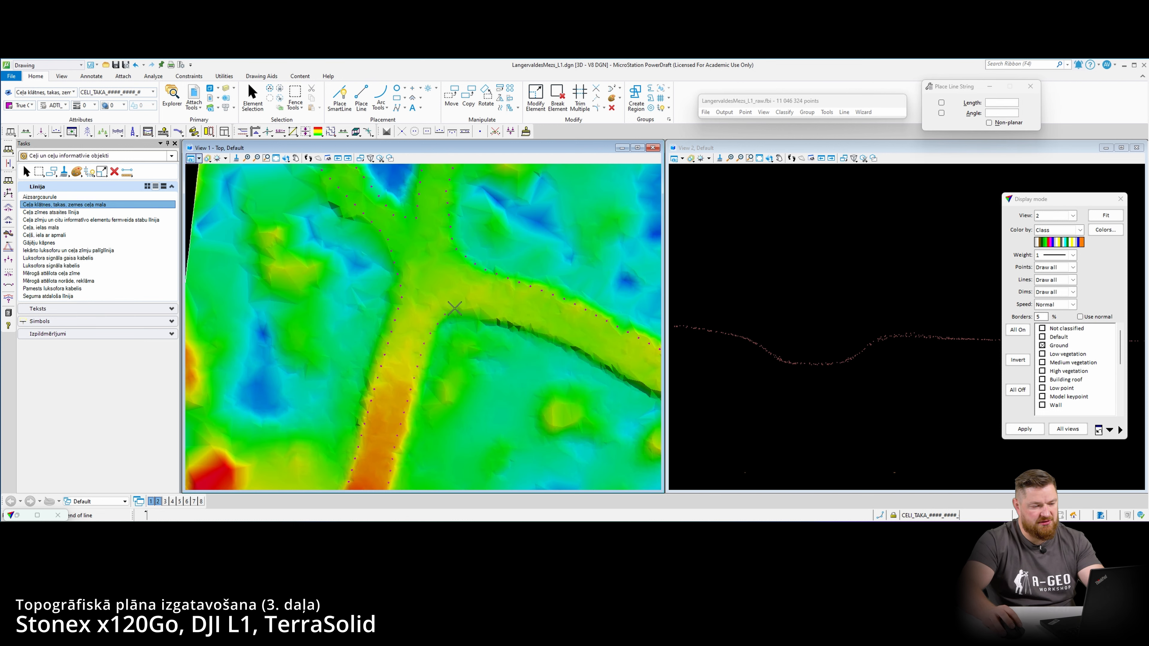
scroll(471, 311, "down", 1)
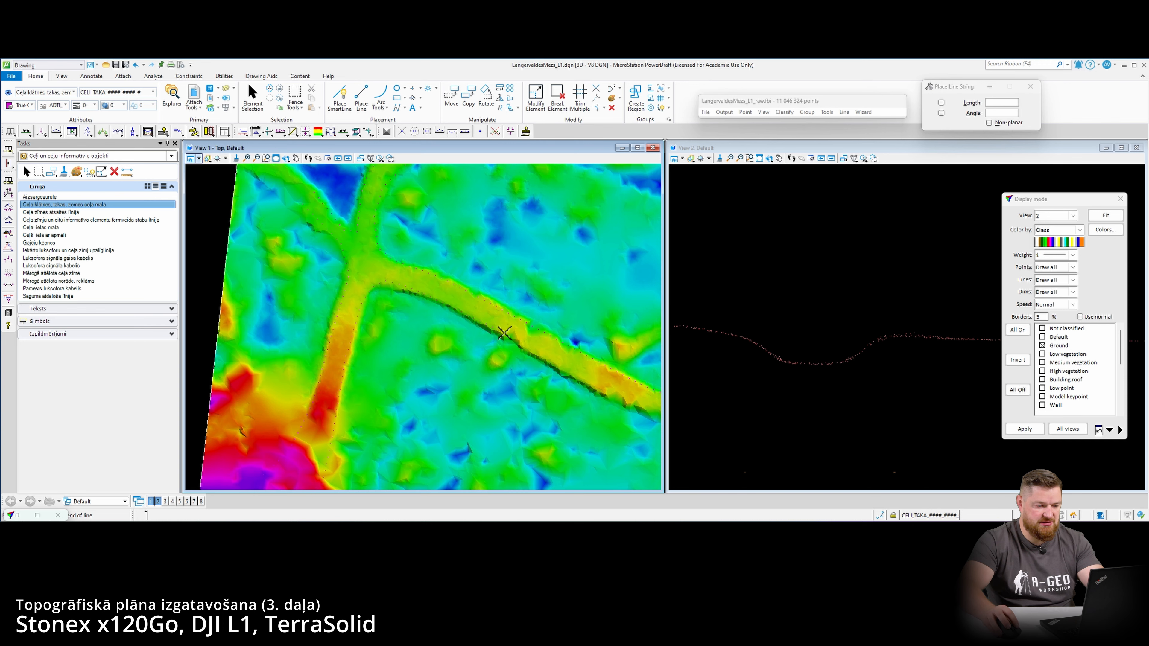
- Trace the main path's southern edge eastward from the western junction towards the fork with the northeast branch
middle_click_drag(649, 412, 505, 348)
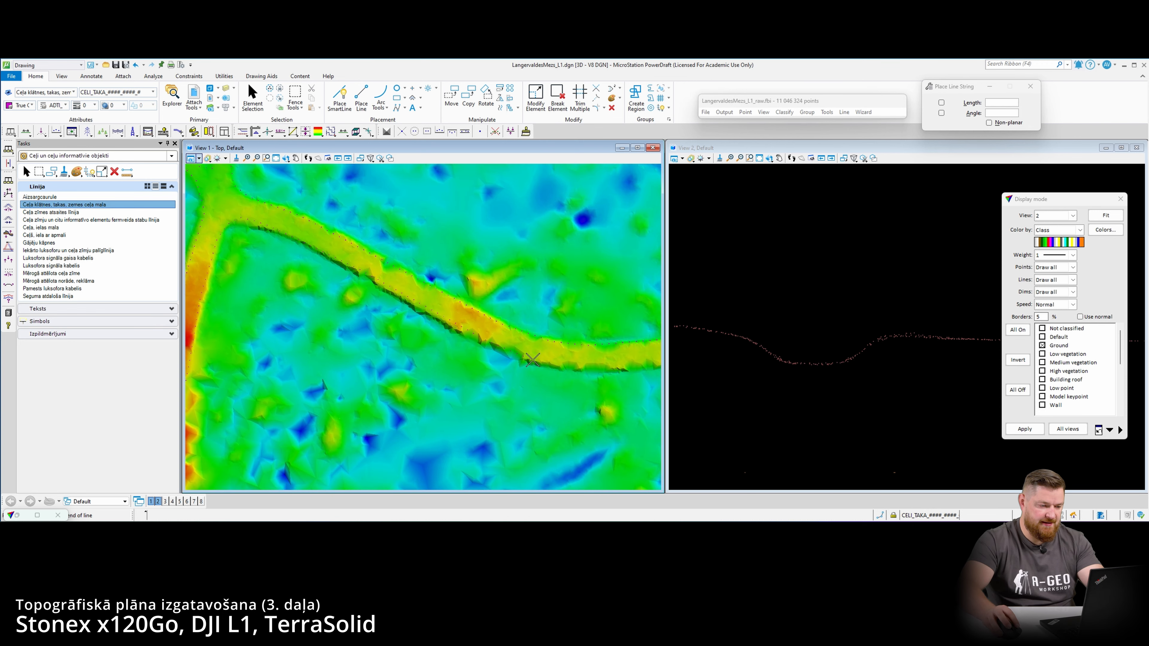
middle_click_drag(616, 368, 460, 347)
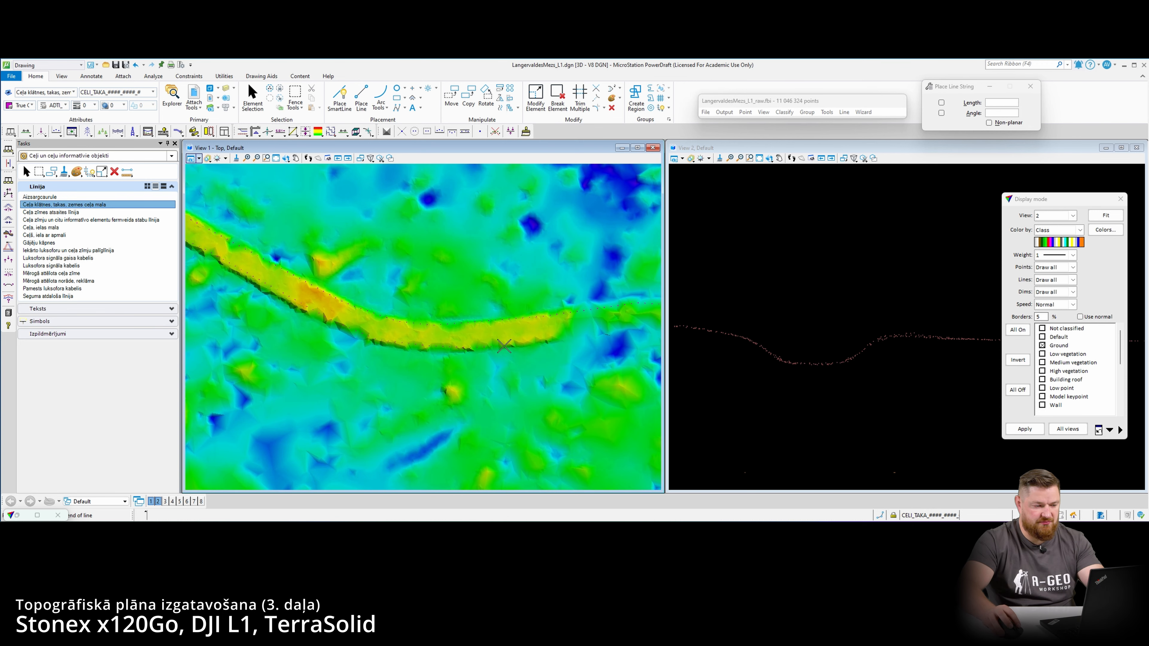
middle_click_drag(651, 335, 450, 342)
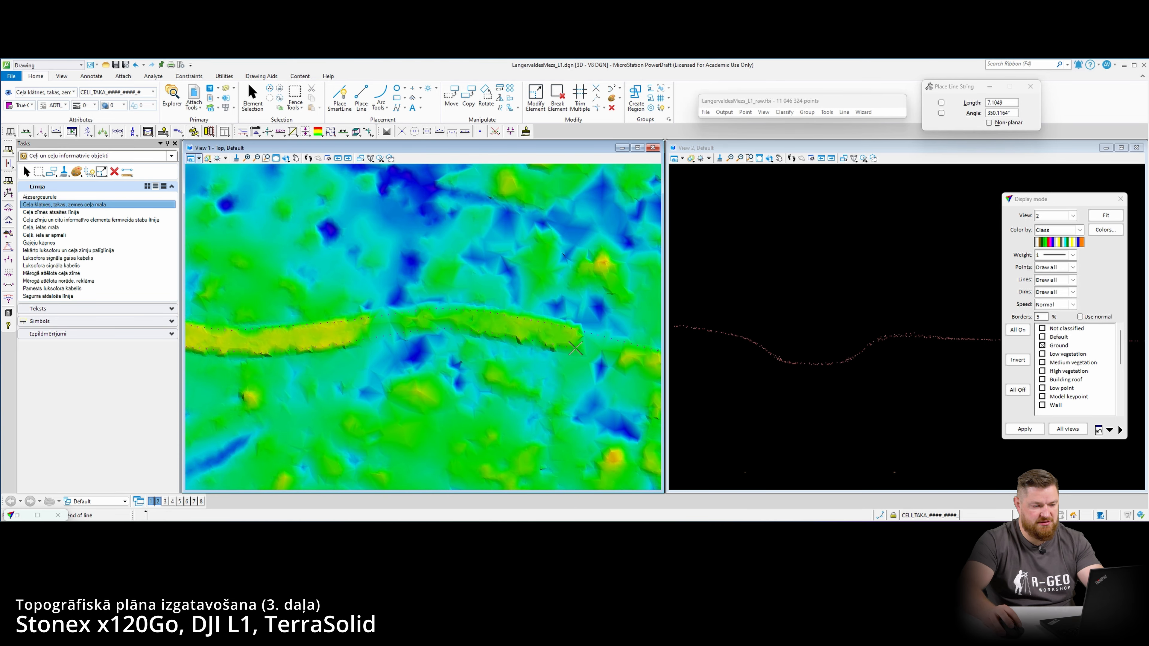
middle_click_drag(587, 353, 490, 329)
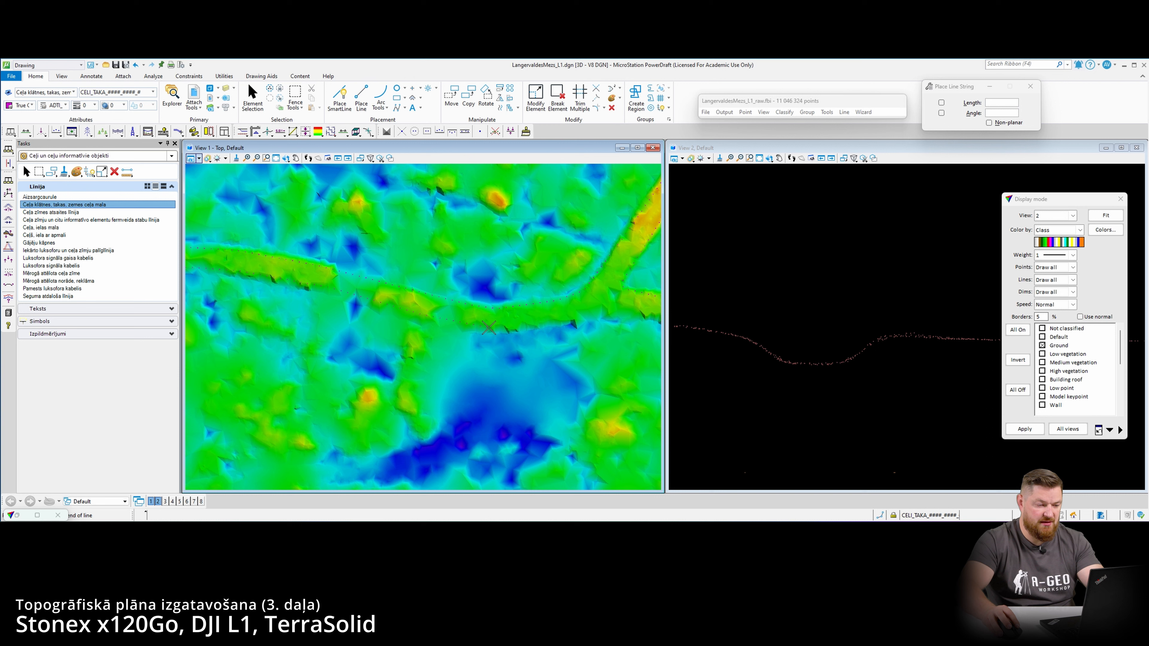
- Continue the main path's southern edge past the northeast fork, down the southeastern stretch and around the bend eastward
middle_click_drag(622, 314, 535, 320)
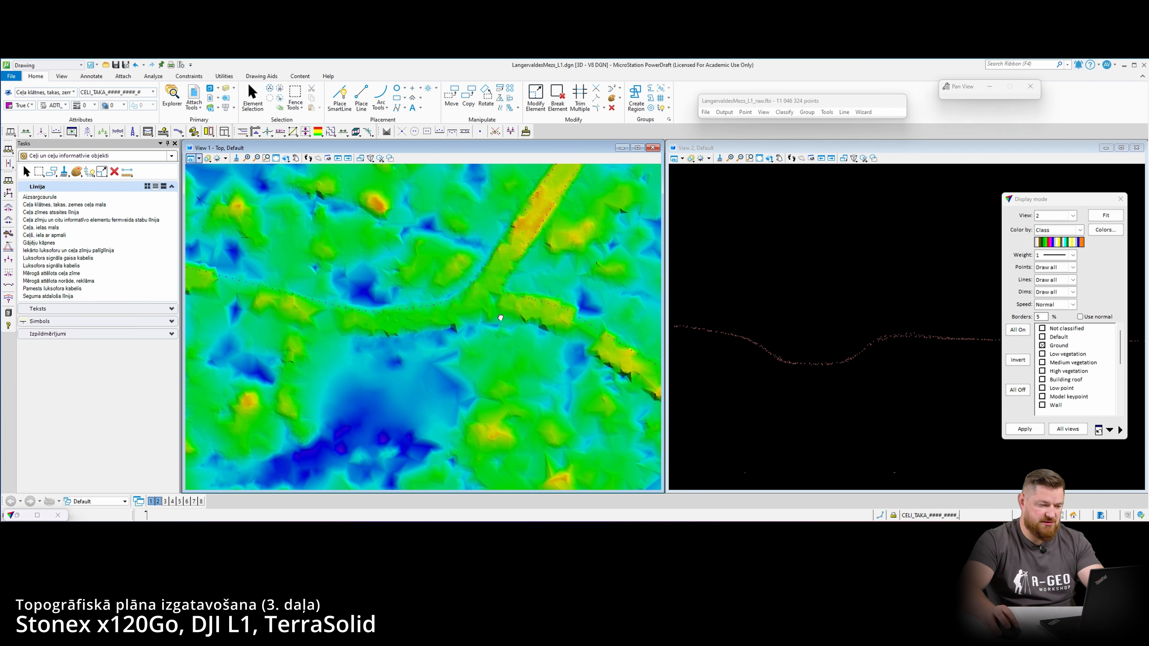
middle_click_drag(618, 357, 554, 326)
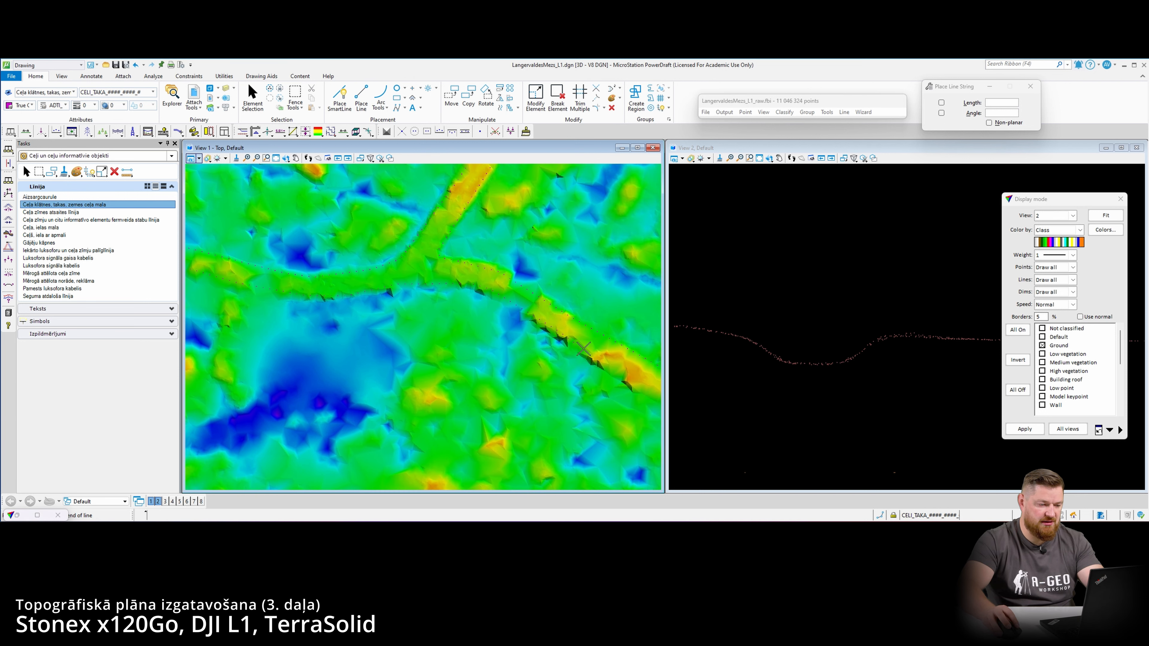
middle_click_drag(641, 387, 532, 323)
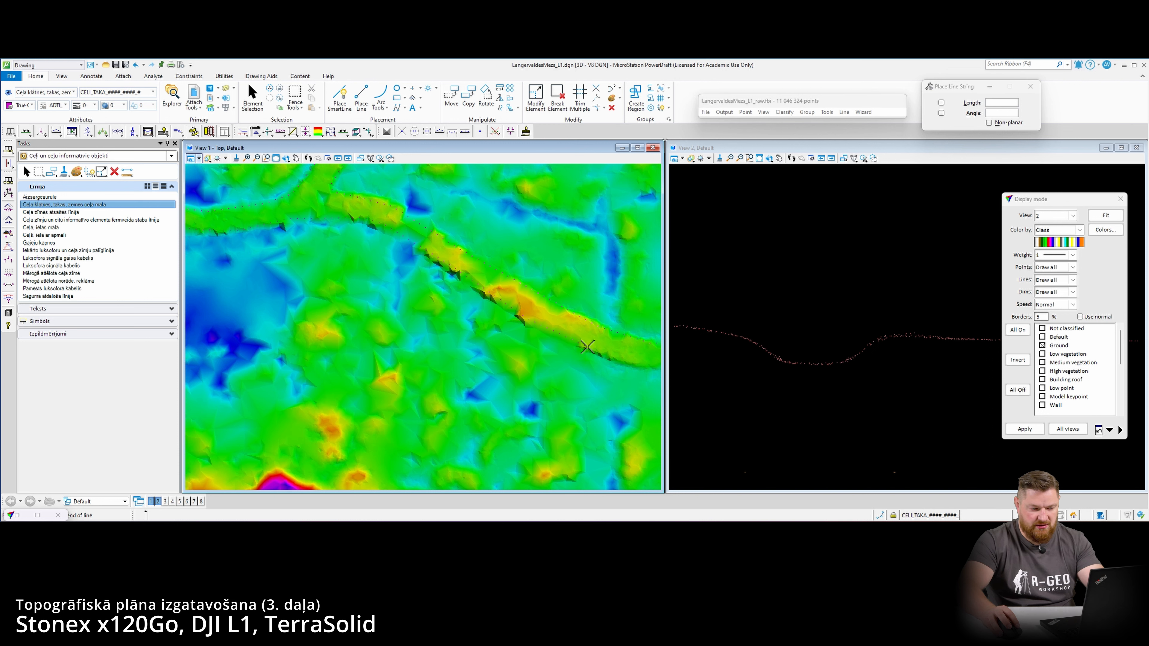
middle_click_drag(626, 359, 484, 321)
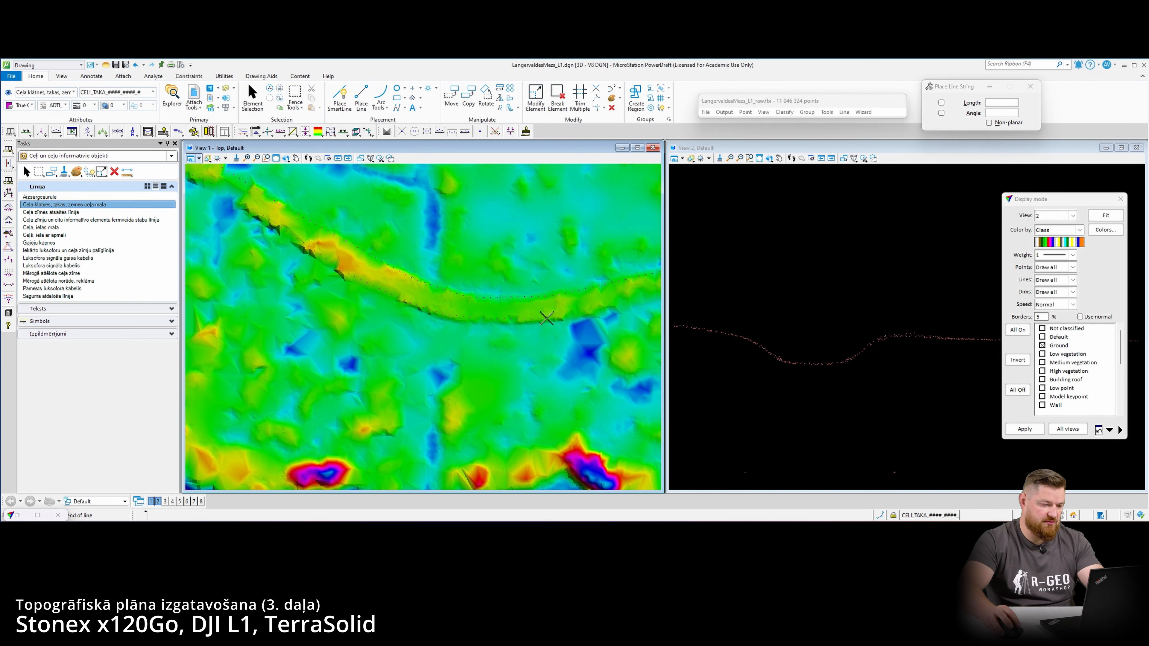
middle_click_drag(588, 313, 466, 316)
middle_click_drag(584, 317, 464, 309)
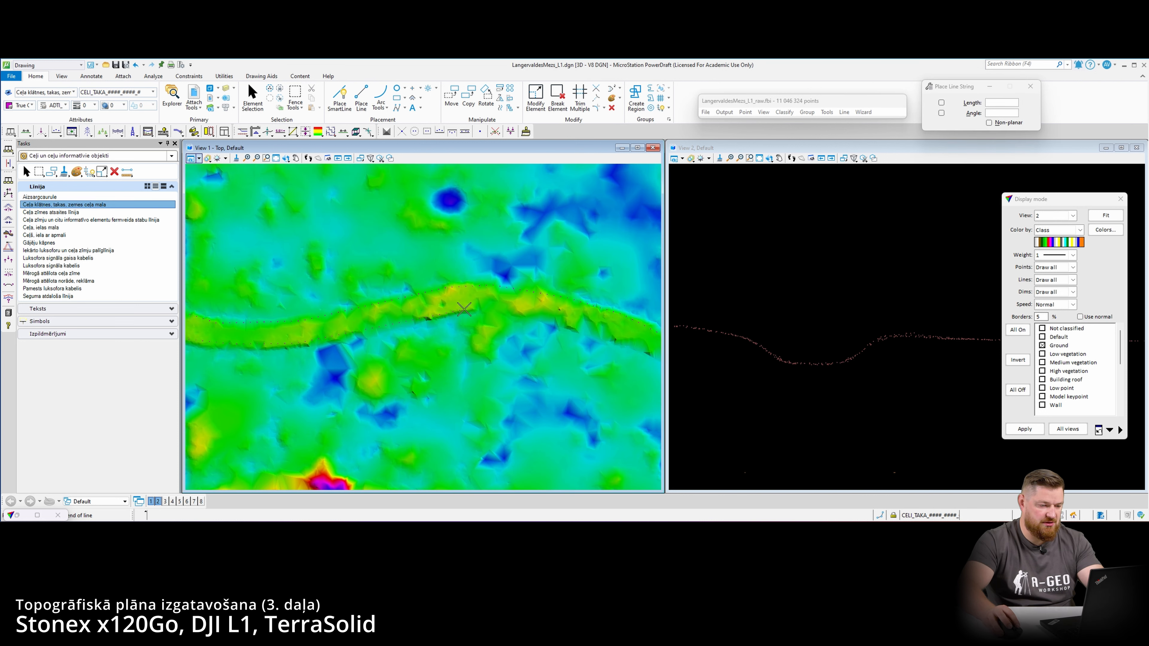
- Trace the southern edge over the eastern rise and through the last bend to the model's eastern side, then finish the line
middle_click_drag(602, 334, 478, 298)
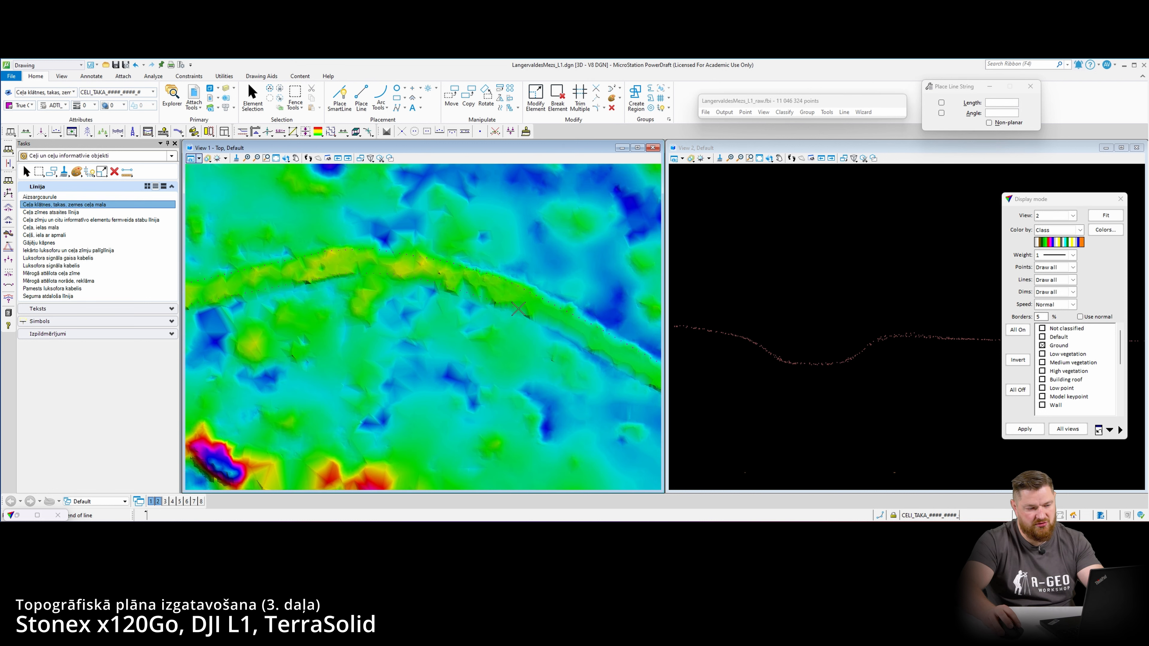
middle_click_drag(553, 331, 515, 318)
middle_click_drag(612, 342, 499, 315)
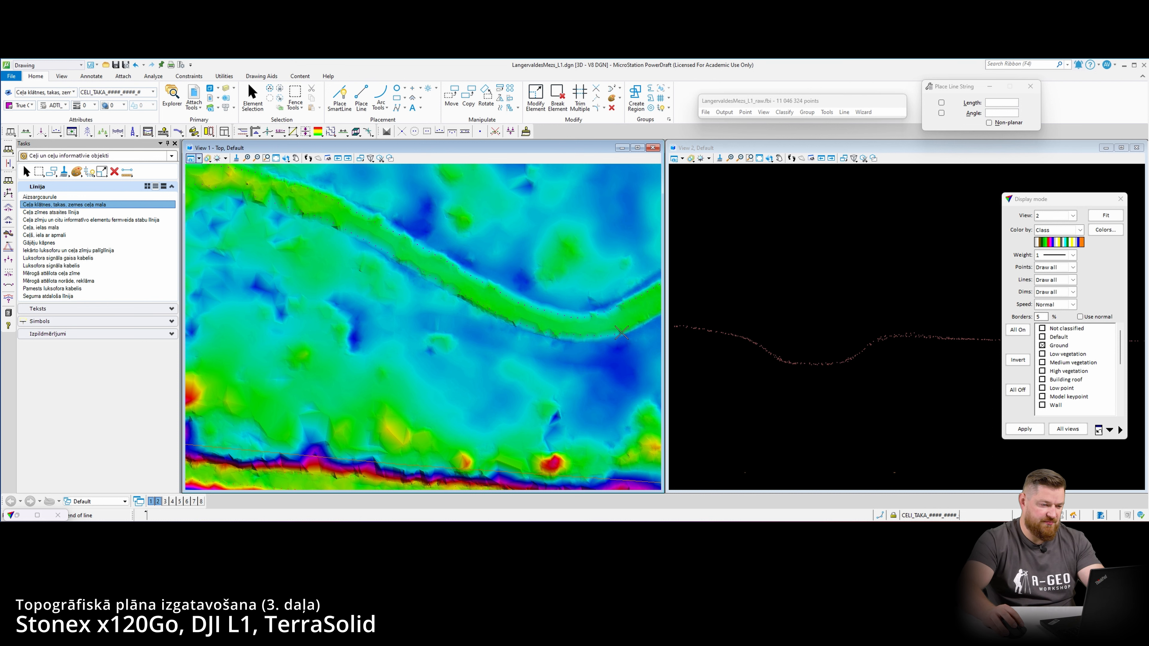
middle_click_drag(624, 329, 445, 360)
left_click(519, 316)
right_click(514, 311)
- Examine the path network and the long ditch along the southern side of the surface model
scroll(514, 311, "down", 5)
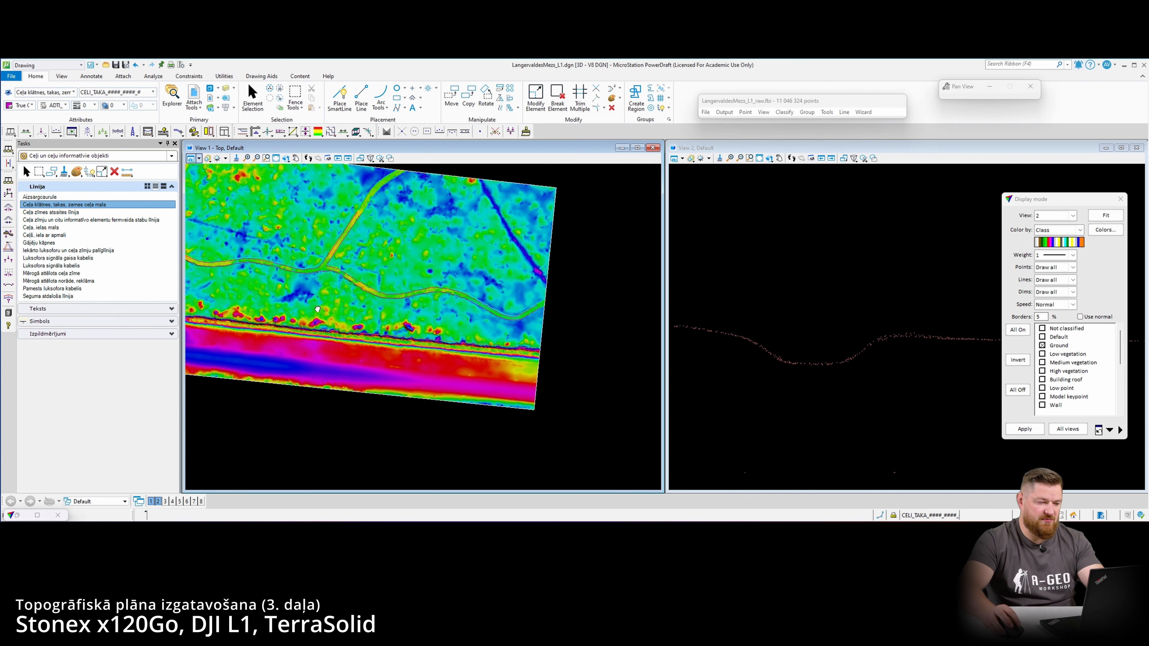
scroll(457, 330, "up", 5)
scroll(348, 313, "down", 3)
middle_click_drag(364, 295, 374, 356)
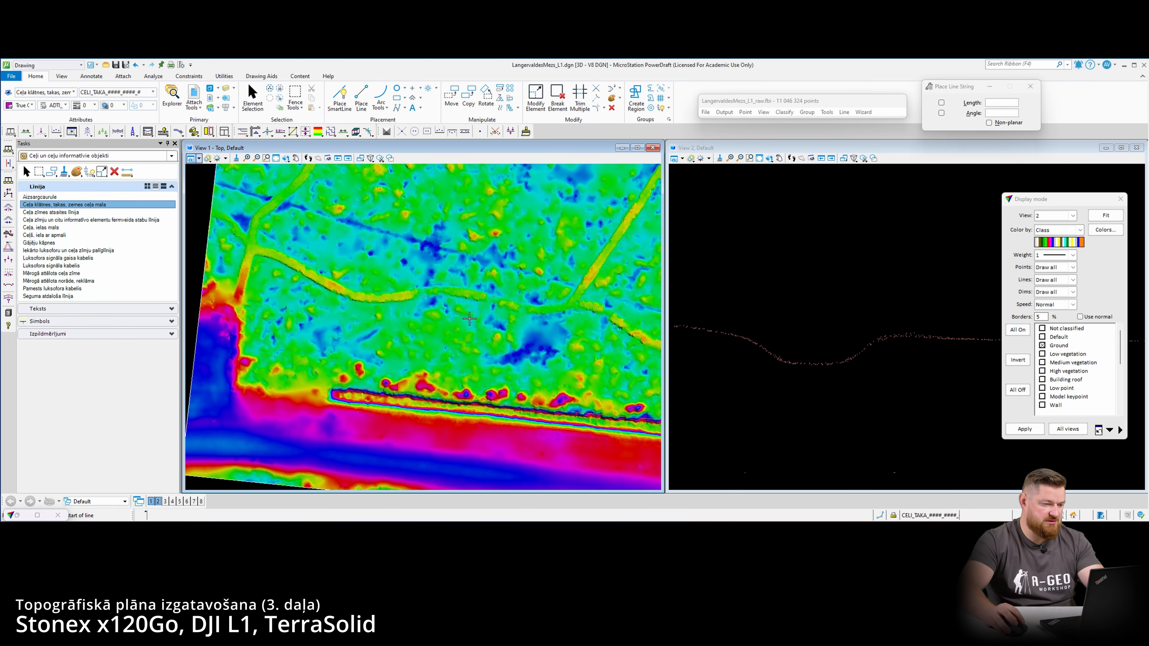
middle_click_drag(476, 344, 399, 311)
scroll(433, 364, "down", 2)
scroll(358, 320, "up", 2)
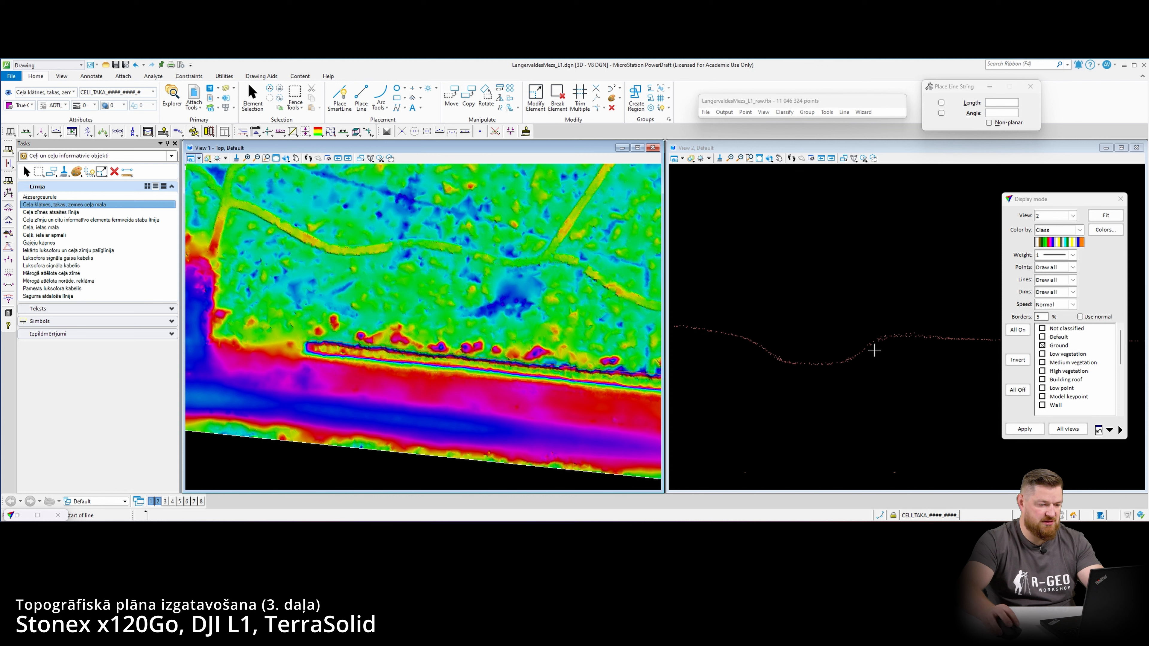
left_click(877, 338)
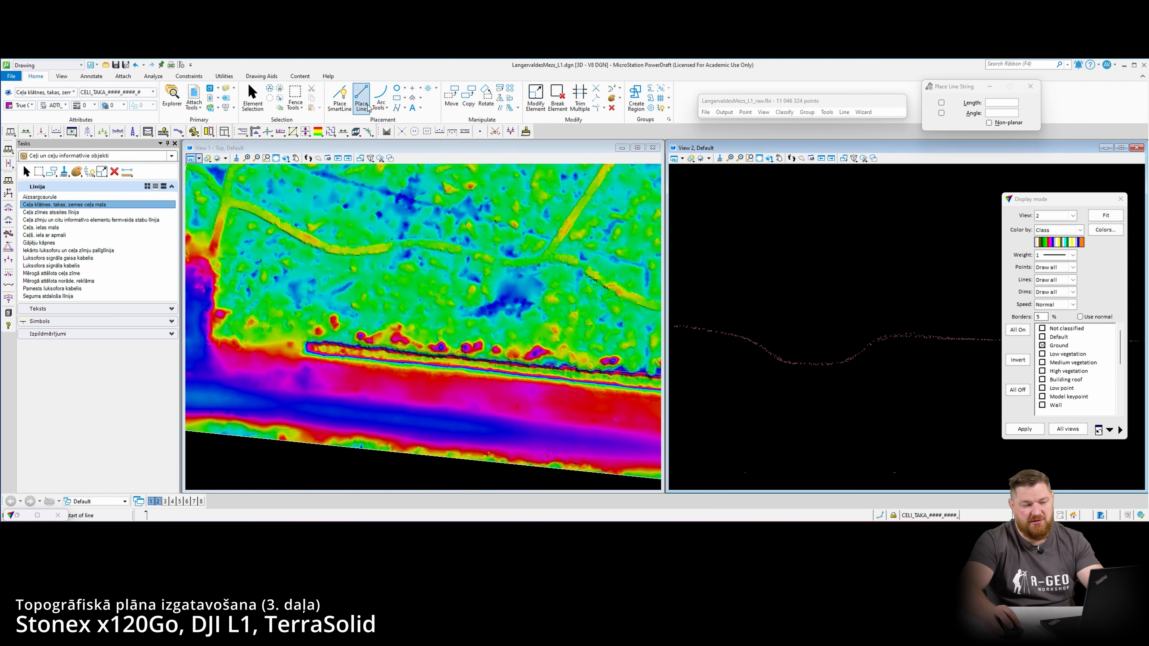
key("ctrl+z")
left_click(280, 132)
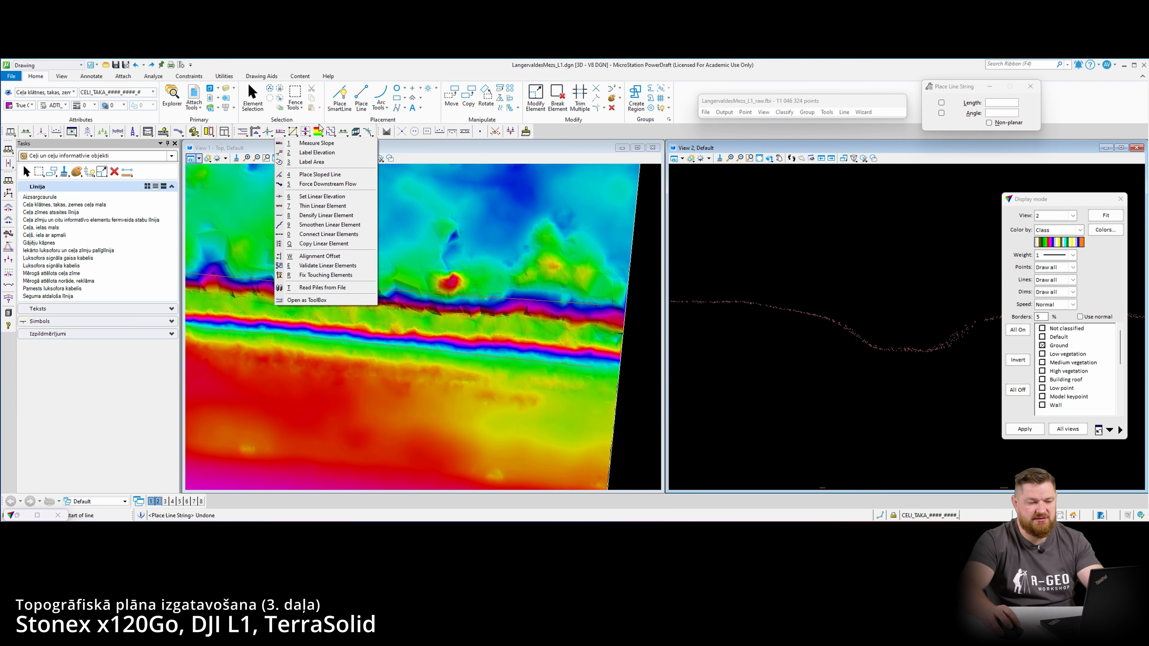
left_click(344, 132)
left_click(369, 132)
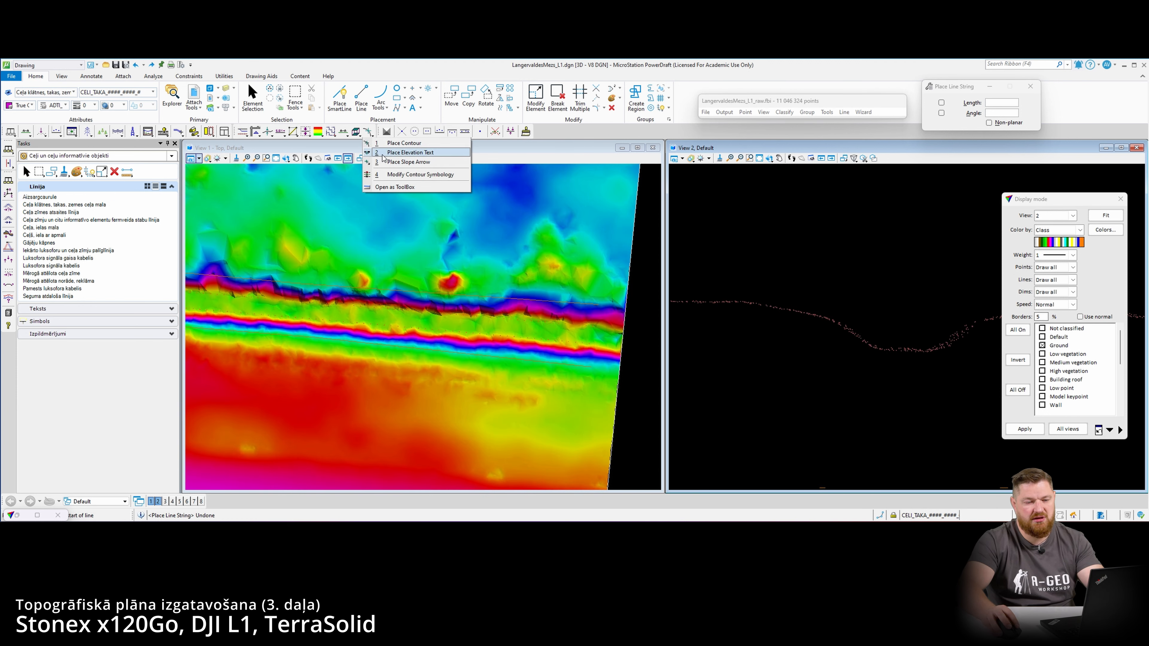
left_click(385, 154)
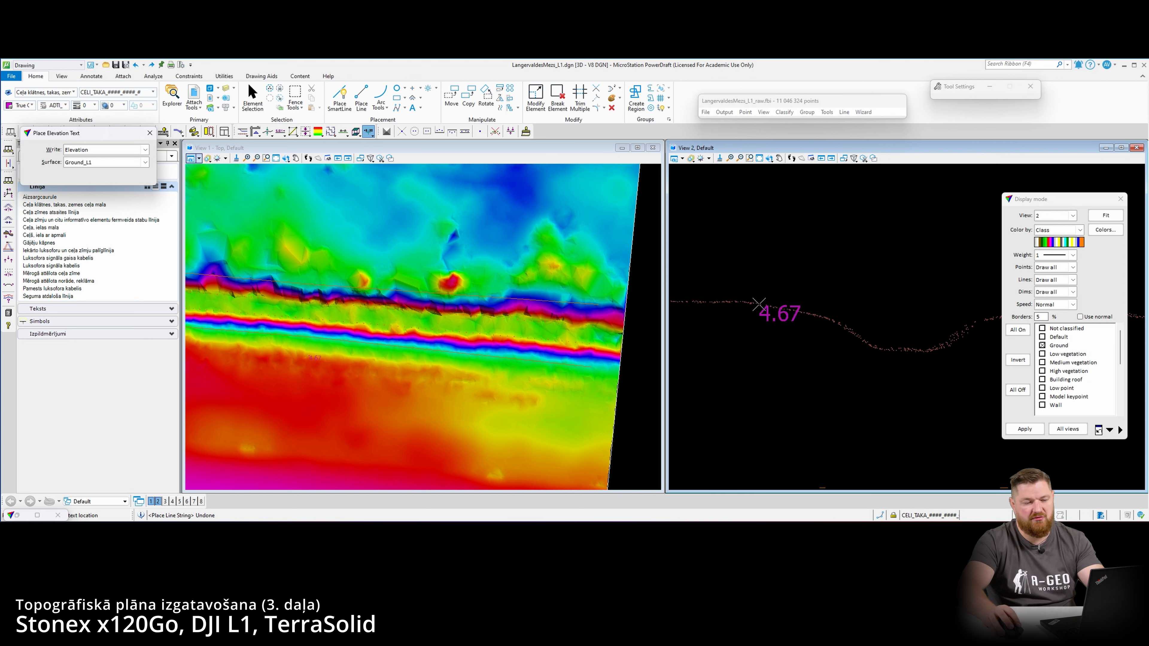
key("Escape")
- Switch to the Reljefs object set and activate its elevation mark symbol, Augstuma atzīmes punkts
left_click(172, 156)
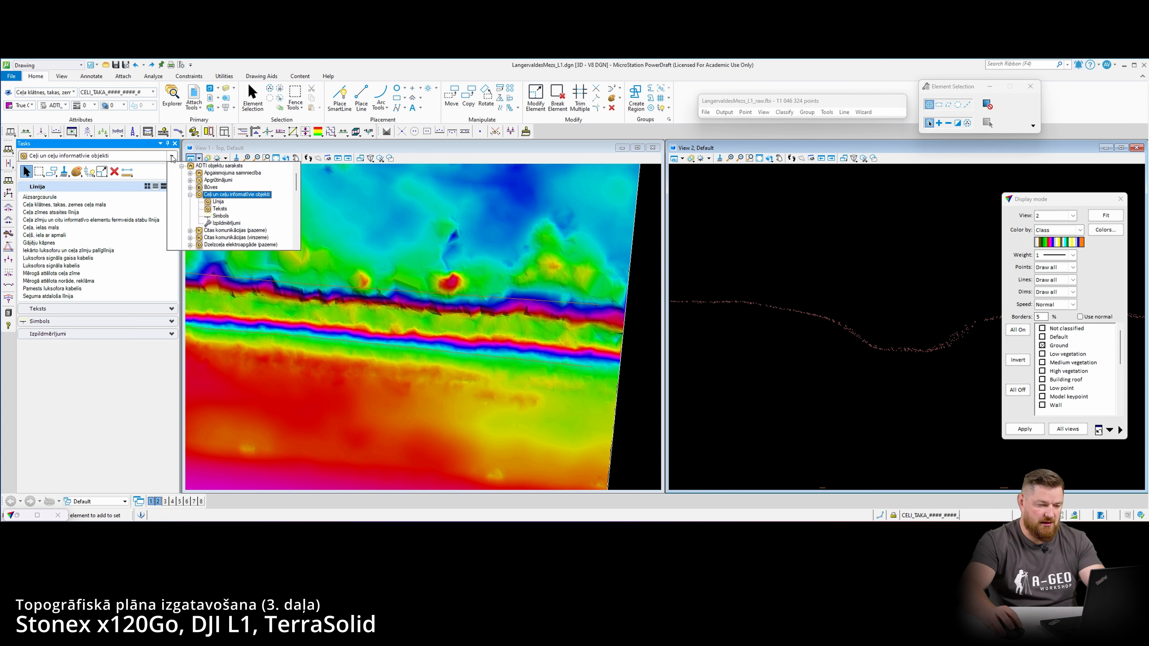
left_click(87, 323)
left_click(61, 236)
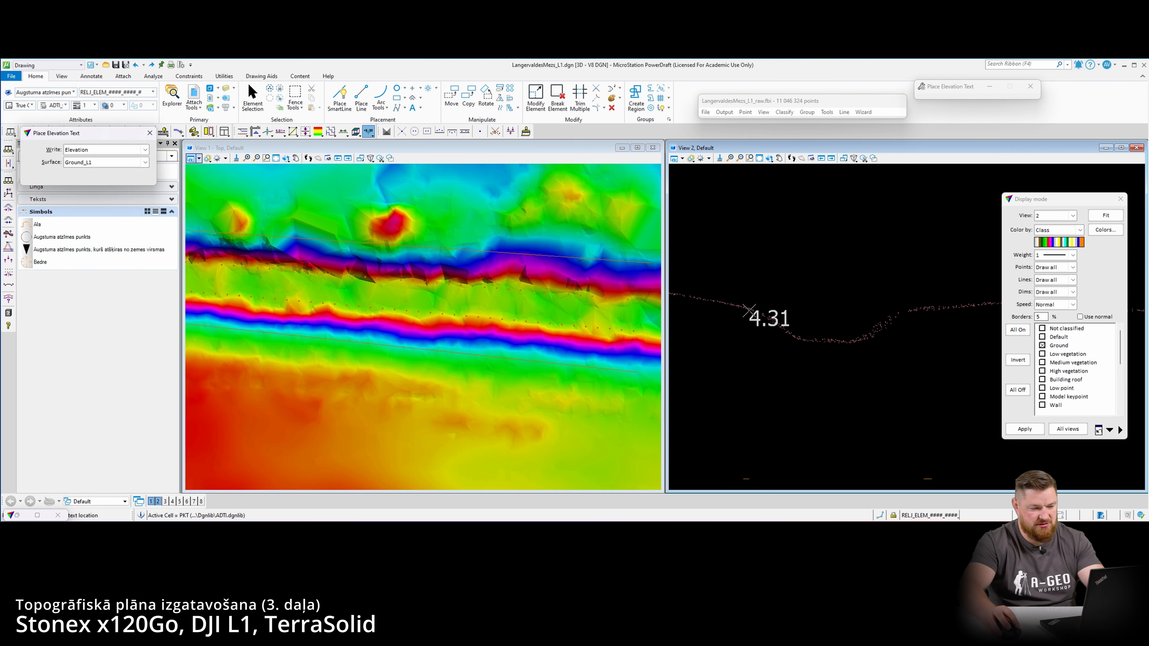
- Place Ground_L1 elevation texts at both top edges and both foot points of the ditch in the cross-section
left_click(750, 315)
left_click(802, 348)
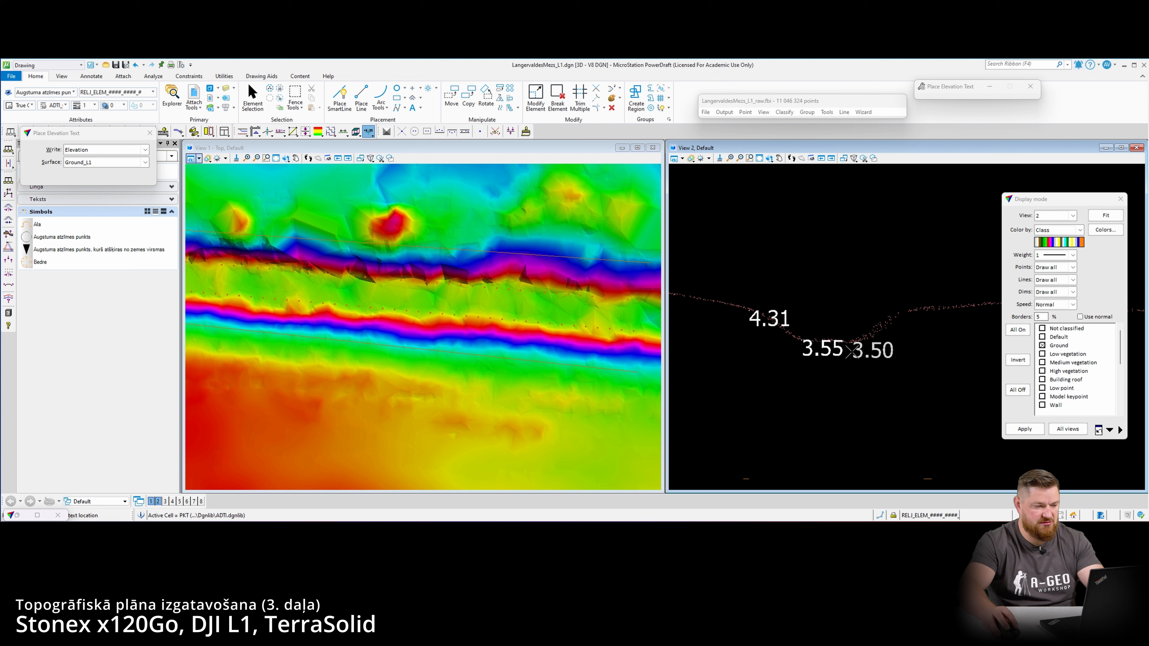
left_click(856, 349)
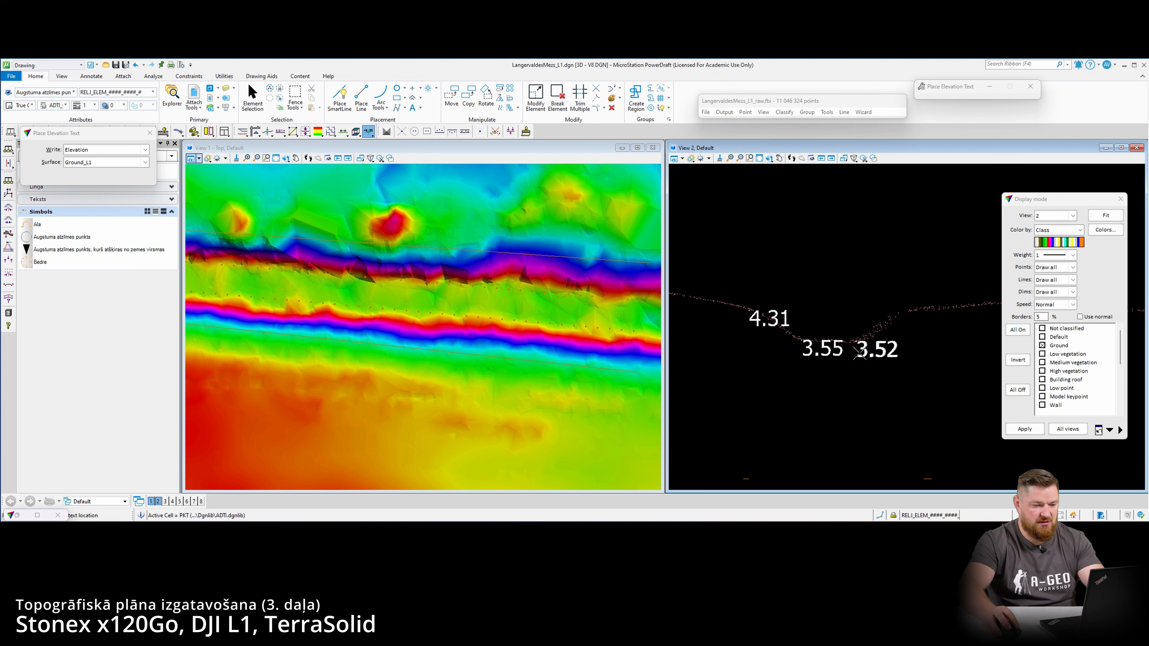
left_click(909, 318)
key("Escape")
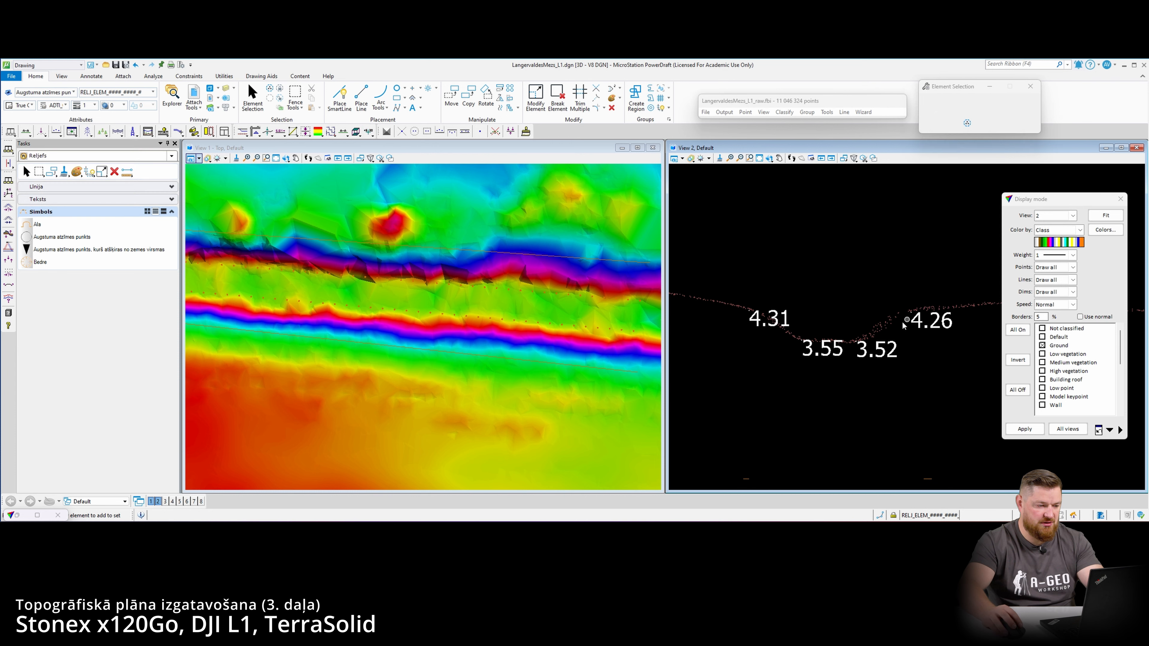
- Adjust the ditch's southern top-edge line in the top view so it meets the elevation point placed there
scroll(492, 329, "down", 3)
scroll(392, 314, "up", 4)
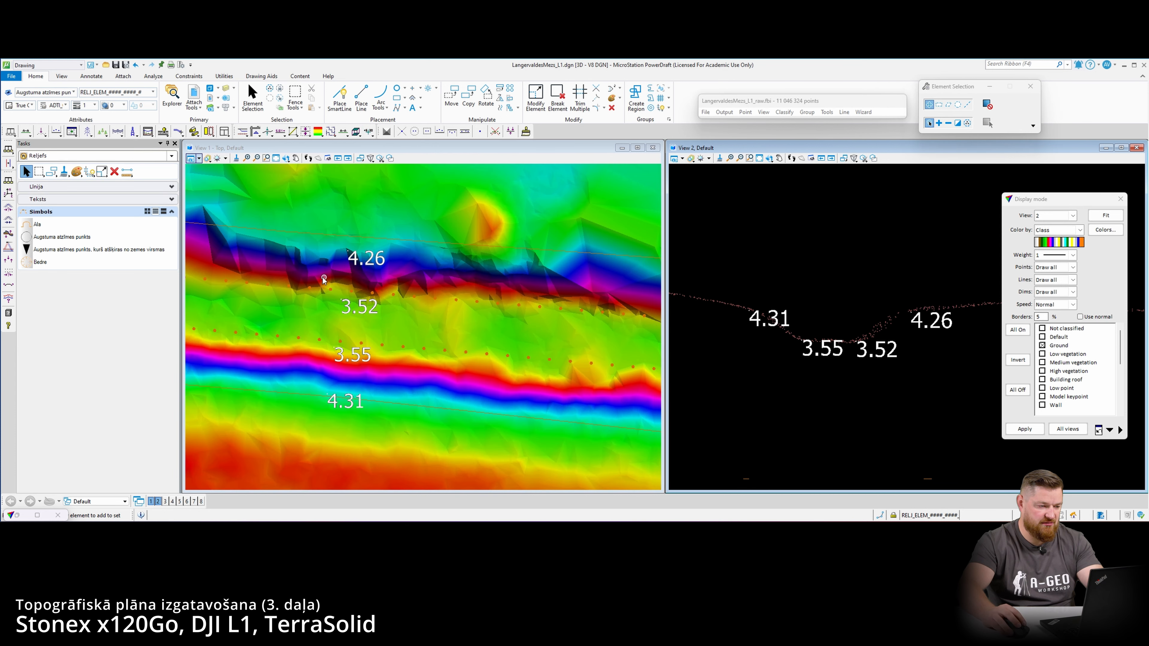
left_click(359, 255)
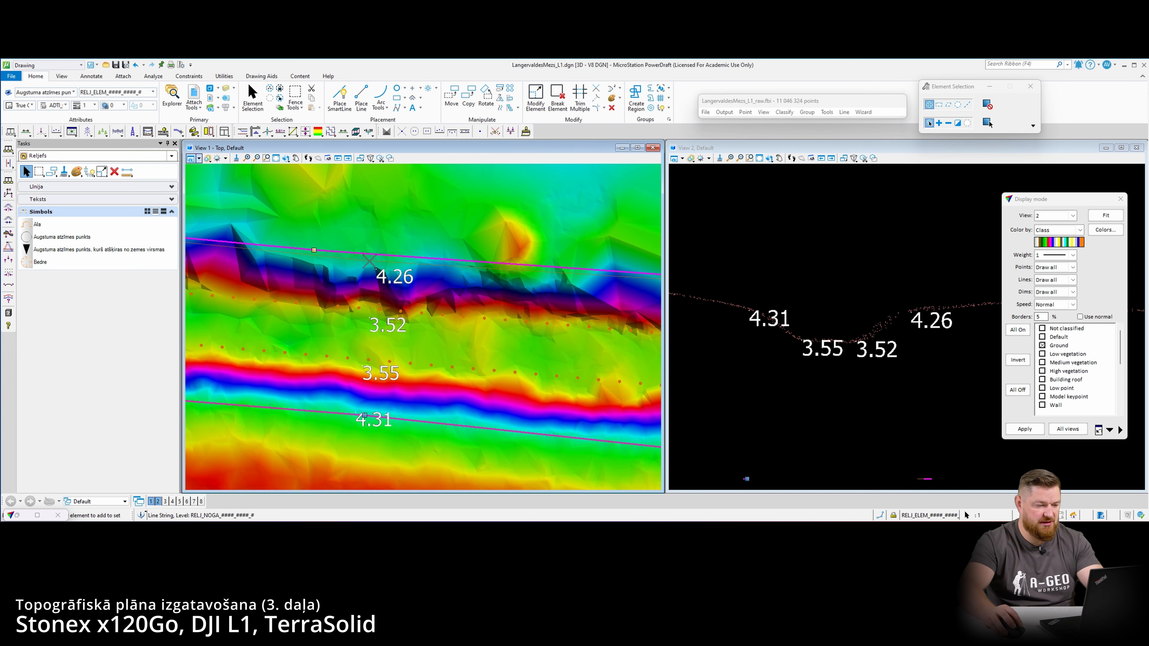
scroll(376, 367, "up", 4)
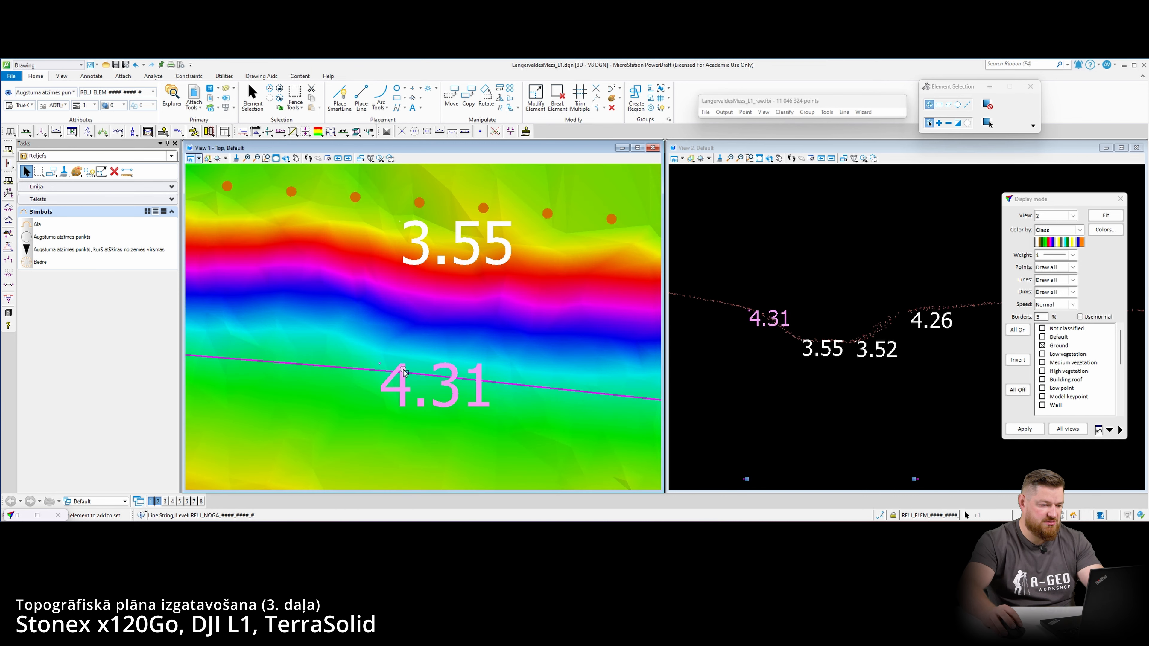
scroll(380, 369, "down", 2)
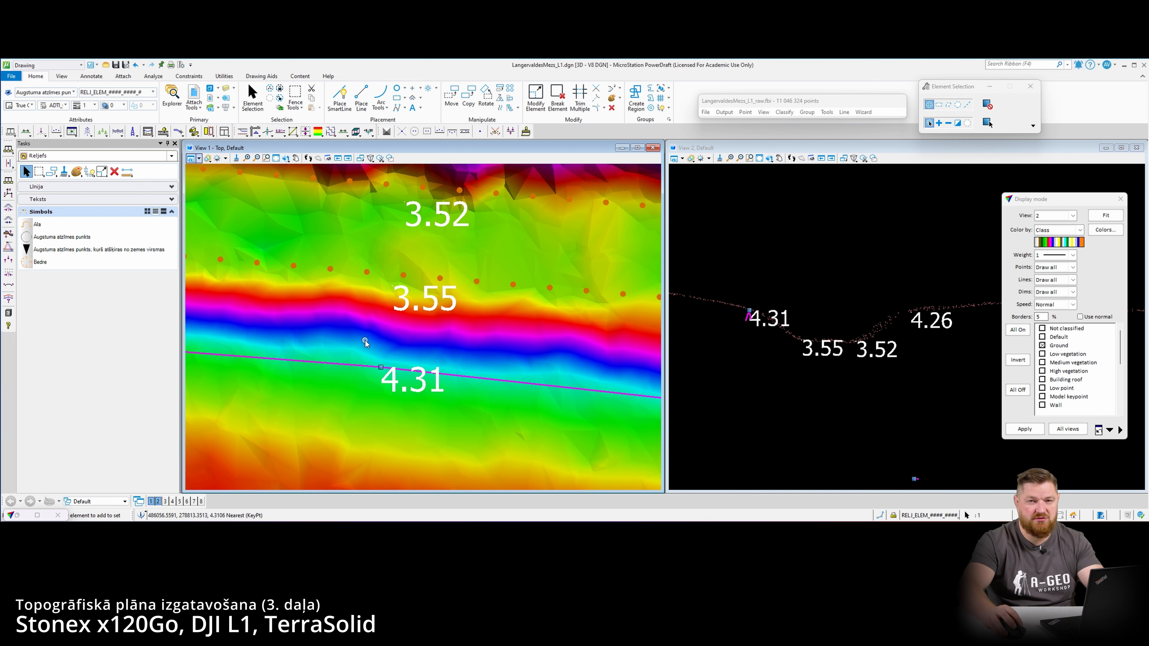
left_click(353, 303)
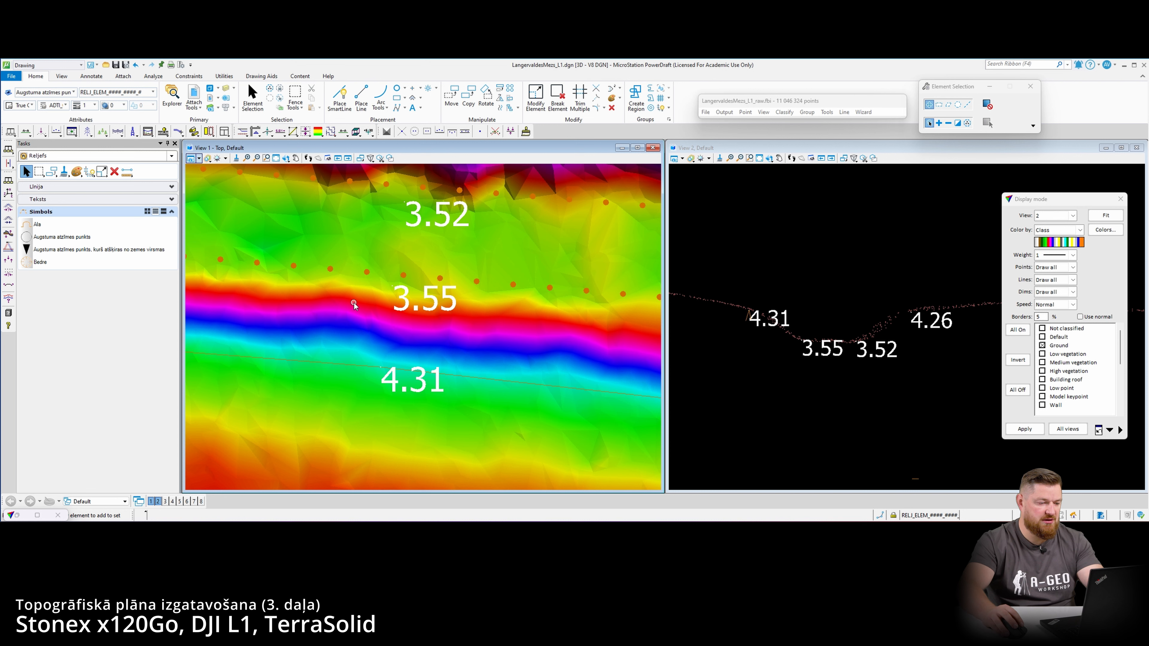
left_click(385, 371)
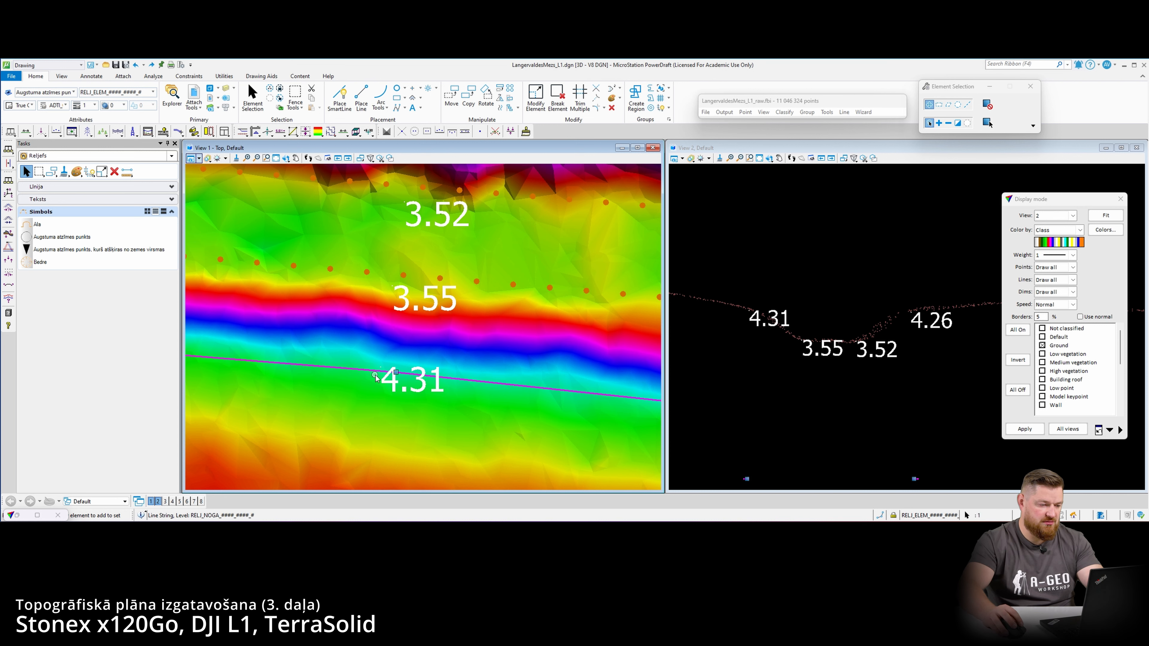
scroll(385, 371, "up", 2)
scroll(380, 367, "down", 3)
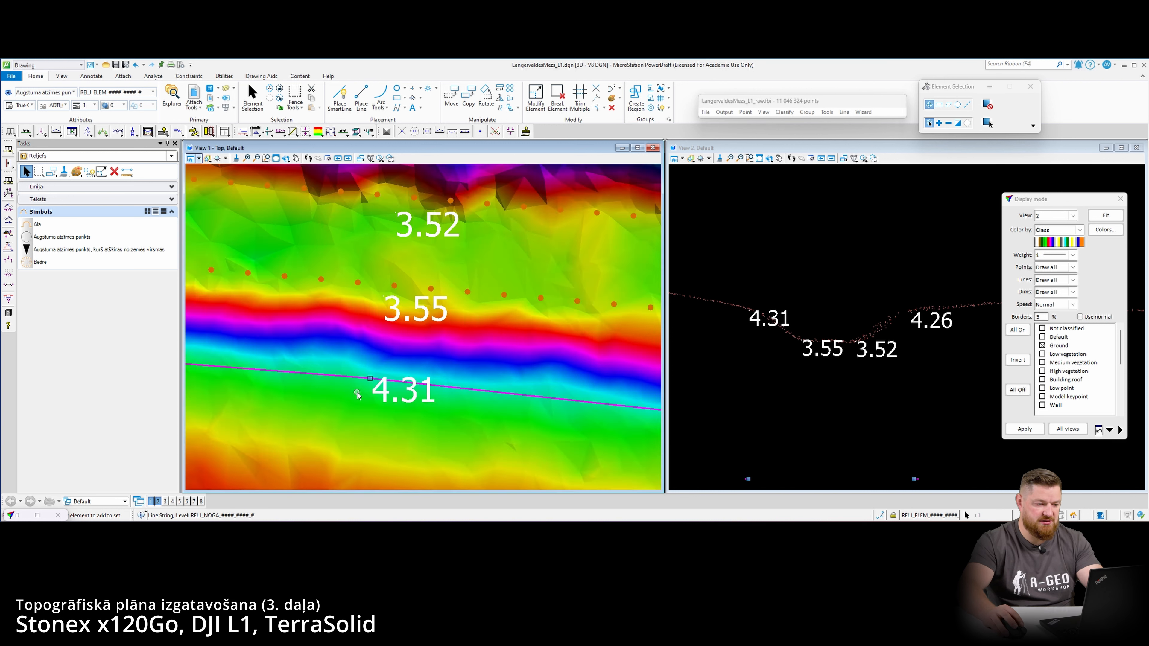
- Move the ditch's dotted slope-foot lines onto the two elevation points at the ditch bottom
left_click(363, 340)
scroll(378, 334, "up", 2)
left_click(384, 325)
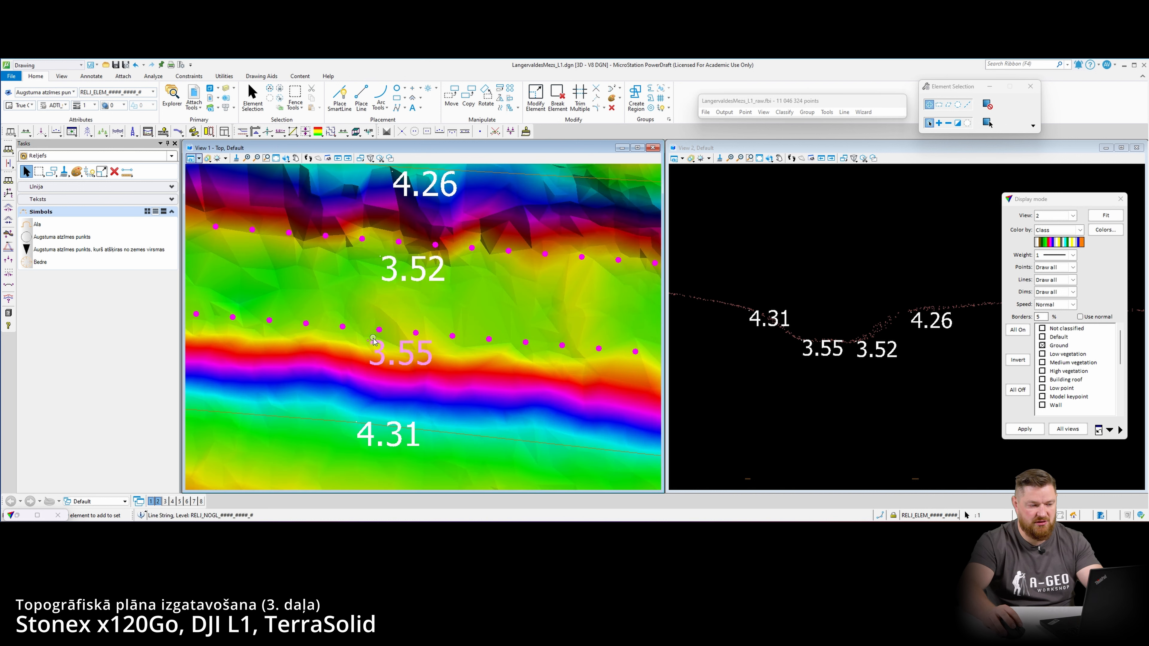
scroll(409, 313, "down", 3)
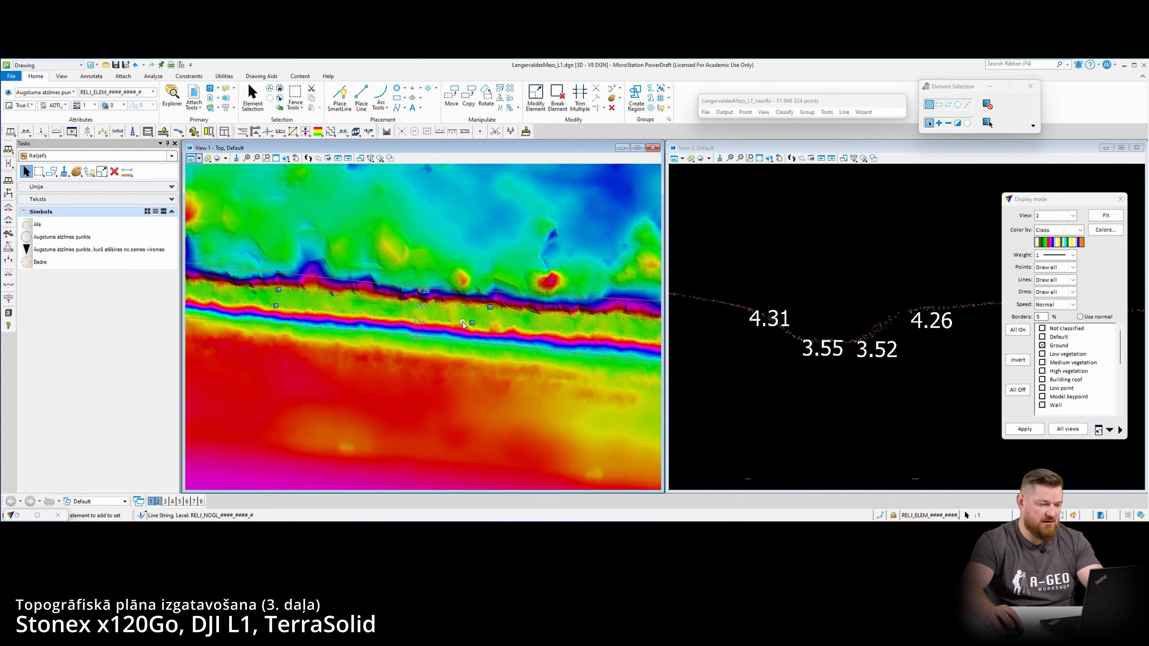
scroll(463, 322, "up", 3)
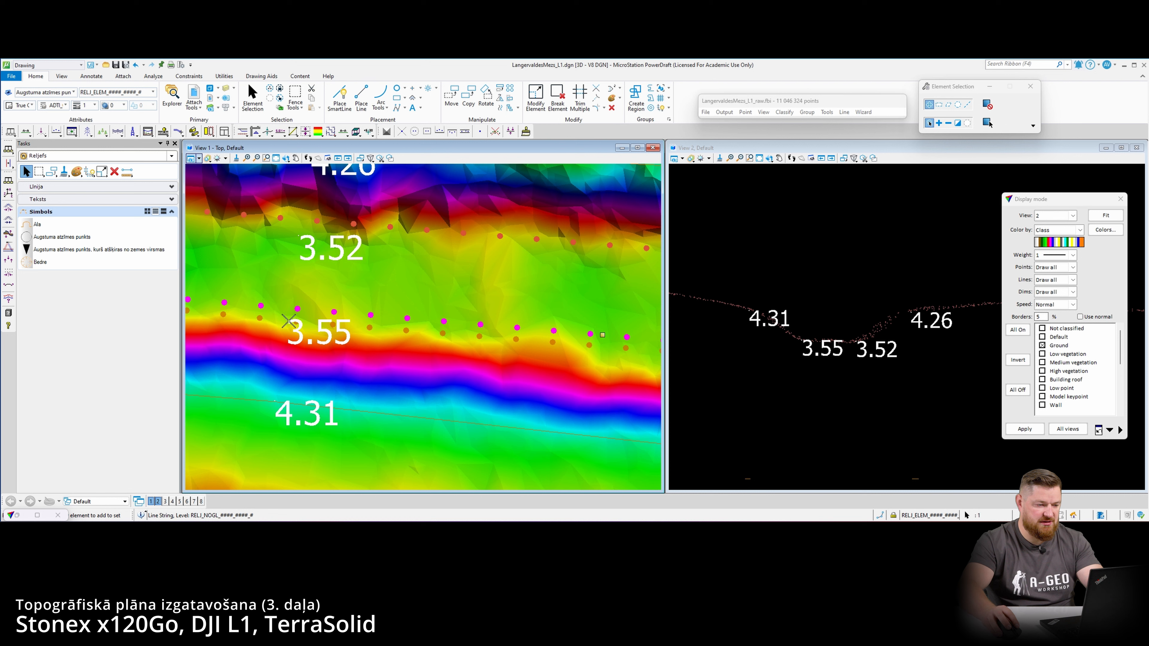
scroll(404, 242, "down", 3)
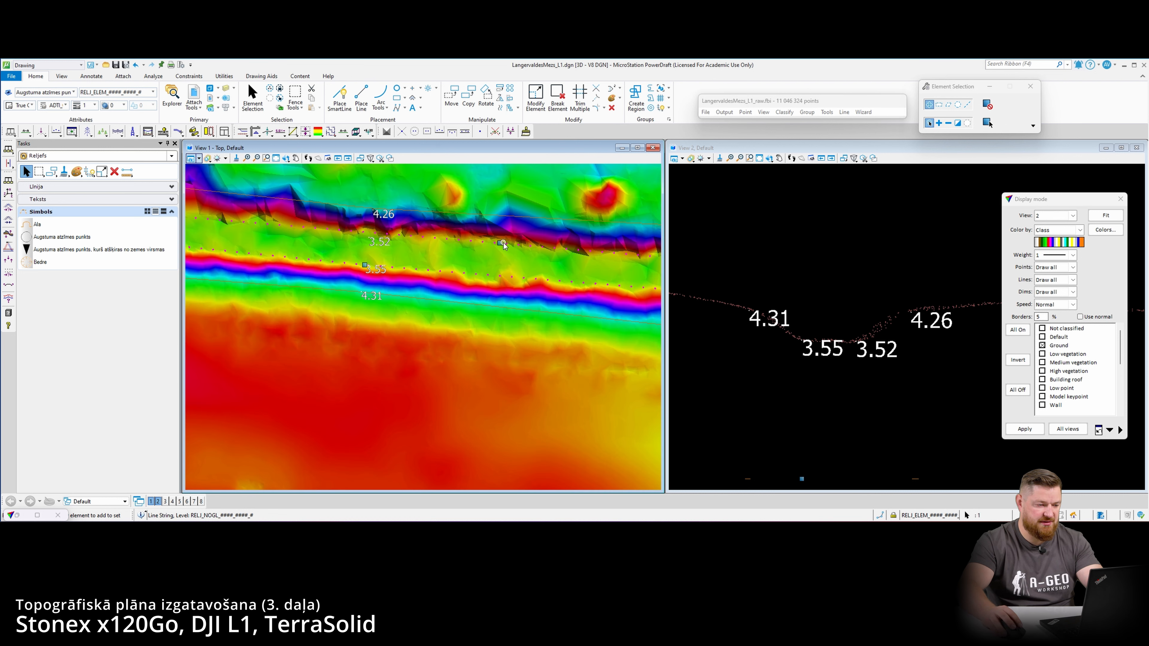
scroll(358, 237, "up", 3)
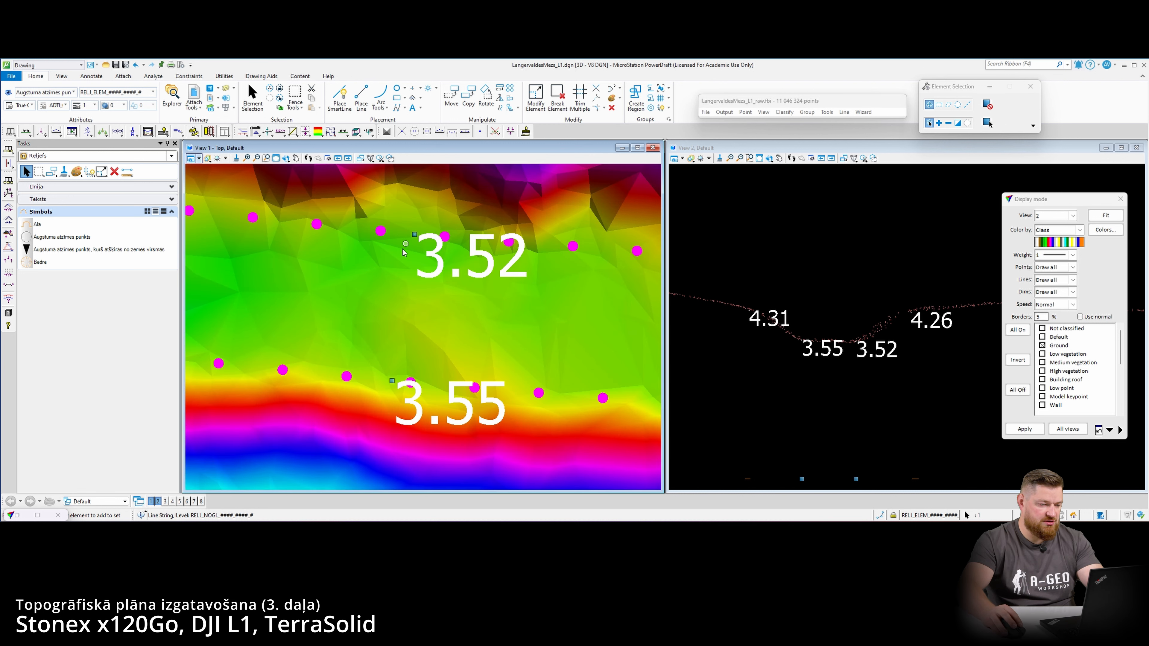
- Adjust the ditch's northern top-edge line to pass through its elevation point and clear the selection
scroll(386, 271, "down", 3)
scroll(390, 252, "up", 3)
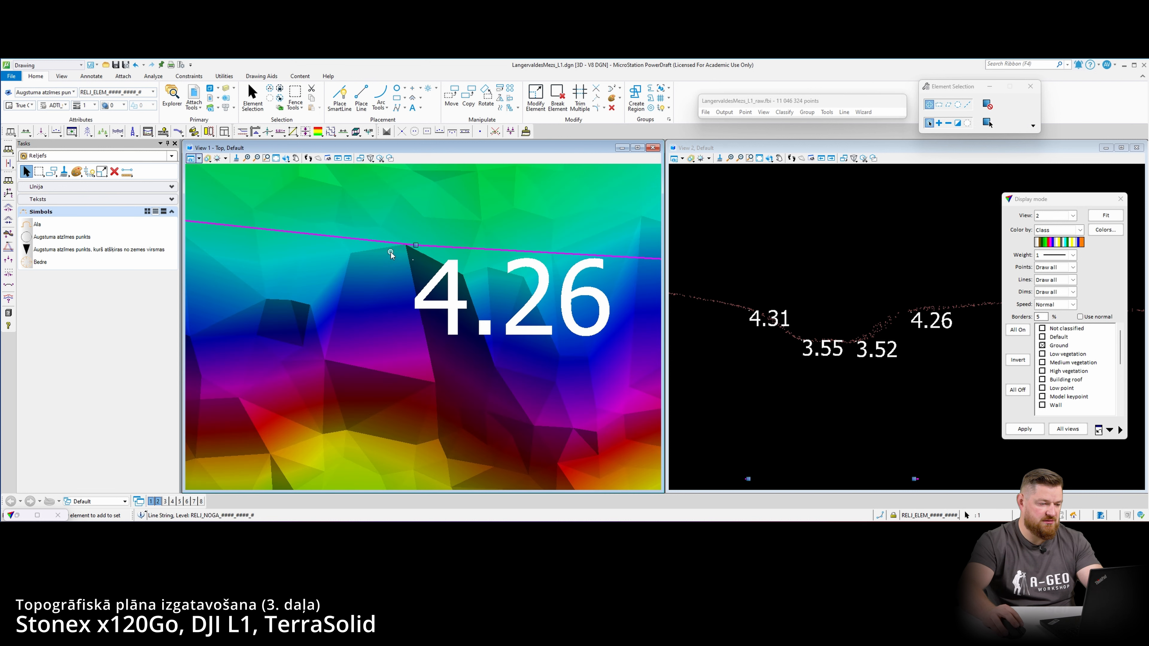
left_click(380, 308)
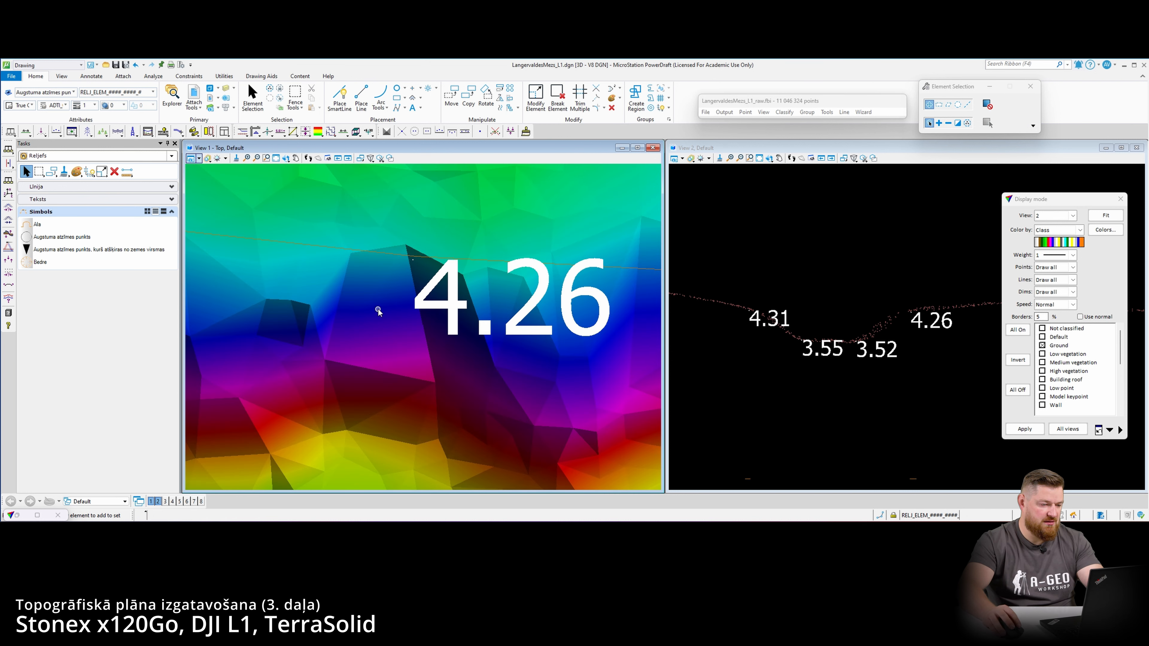
scroll(372, 326, "down", 5)
mouse_move(470, 346)
middle_mouse_down()
mouse_move(506, 350)
mouse_move(451, 337)
mouse_move(488, 336)
middle_mouse_up()
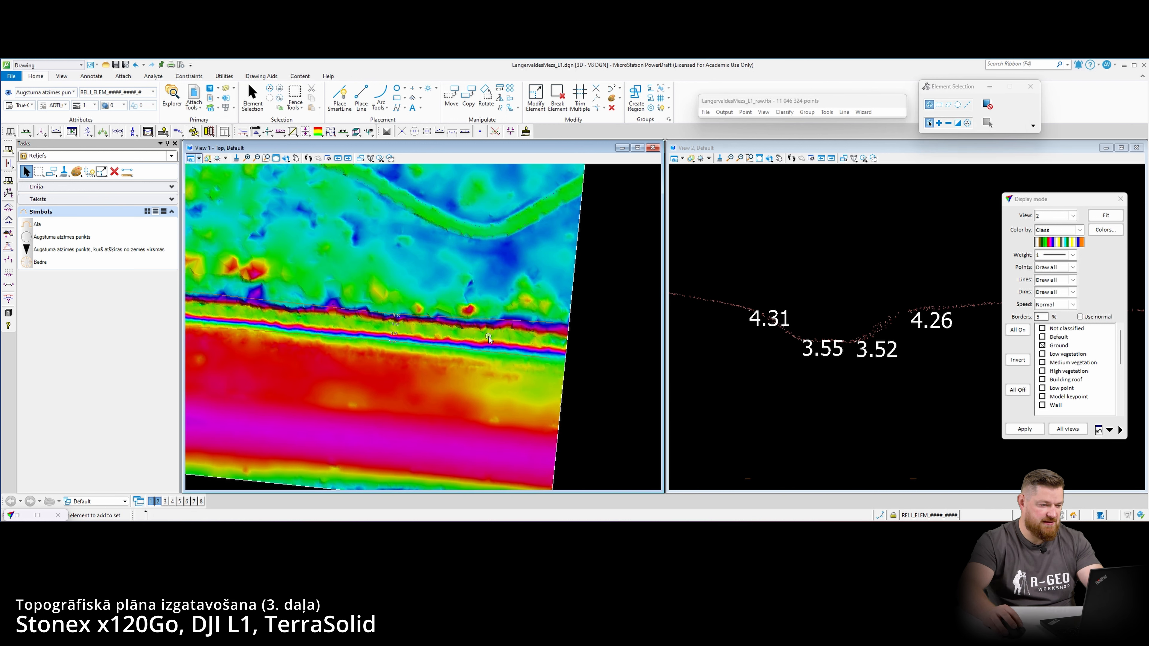
scroll(422, 341, "up", 3)
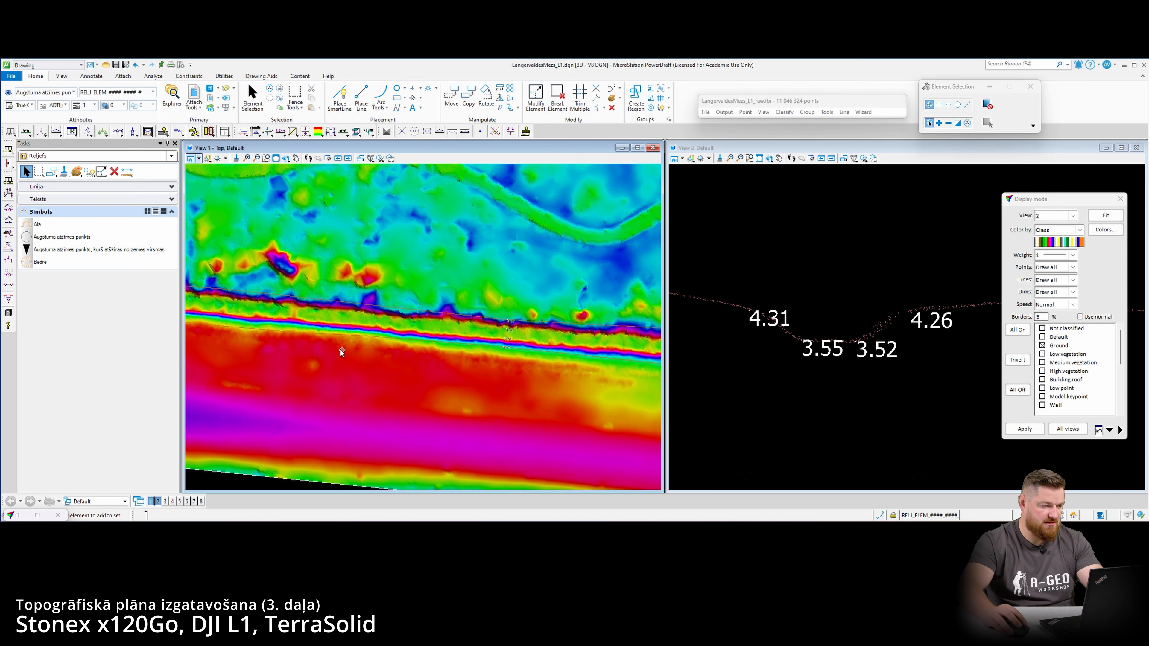
- Draw a narrow vertical section across the next stretch of the ditch, applied to View 2
left_click(26, 131)
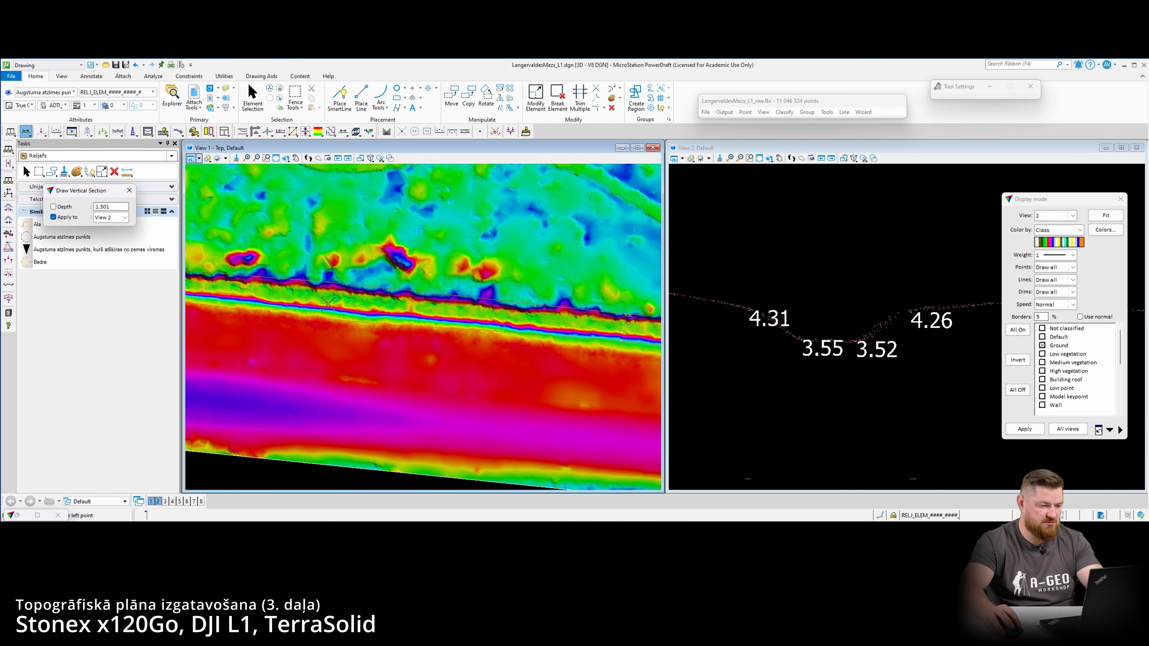
left_click(355, 260)
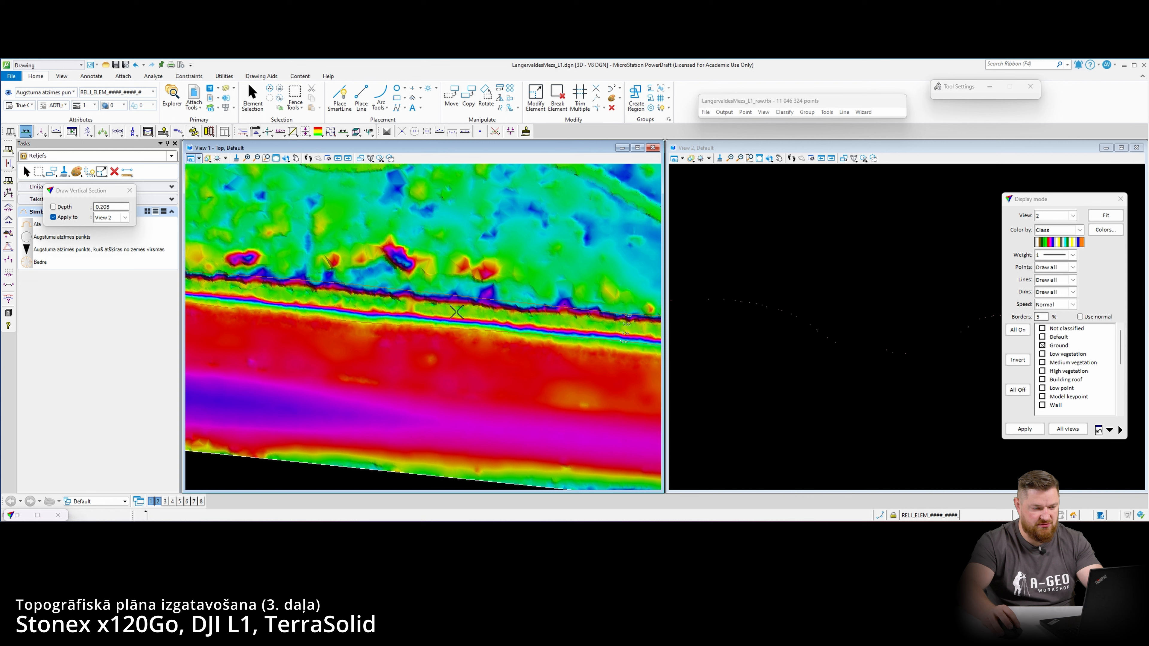
left_click(367, 339)
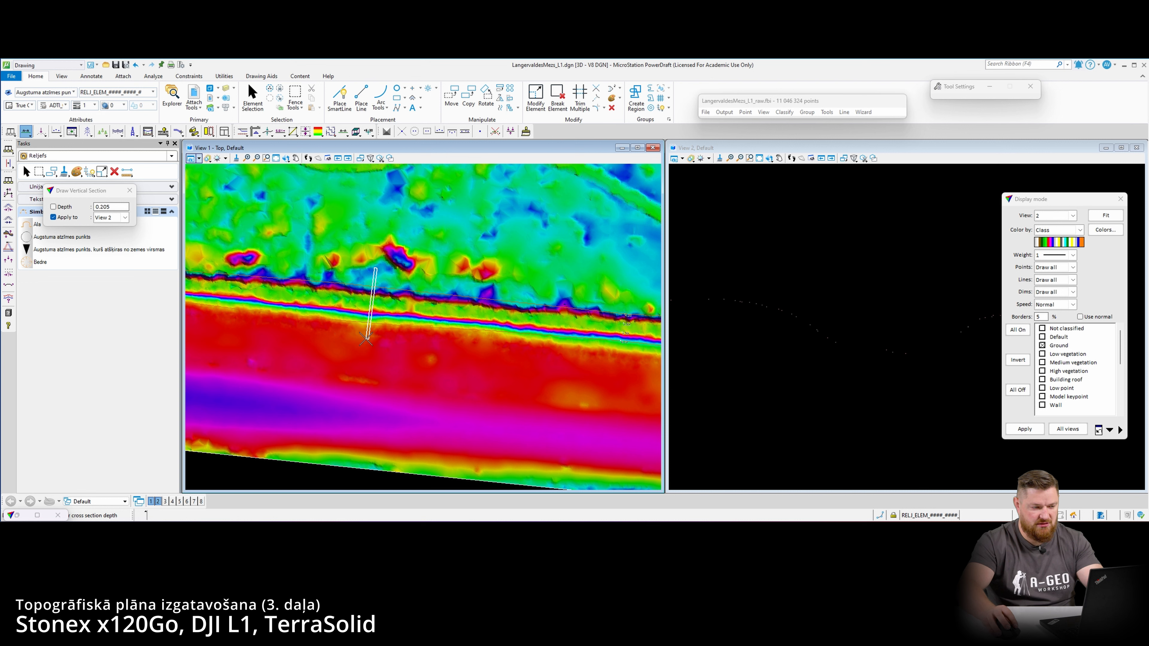
left_click(371, 337)
key("Escape")
- Place Ground_L1 elevation texts at both top edges and both foot points of the ditch in the new section
left_click(369, 131)
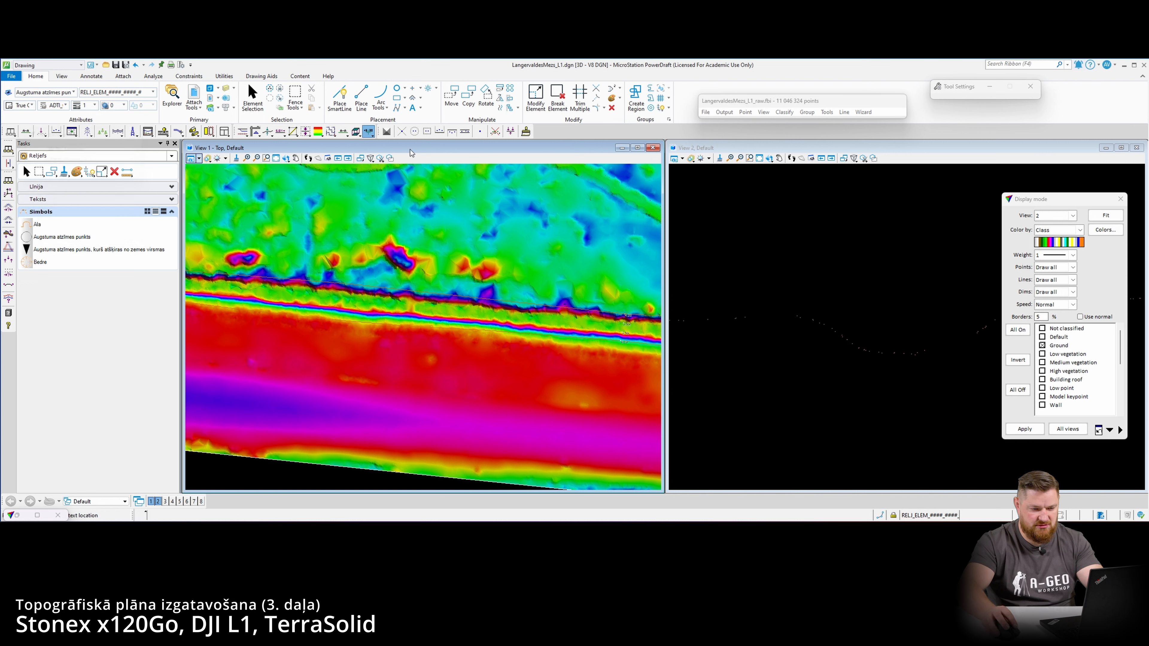
left_click(803, 326)
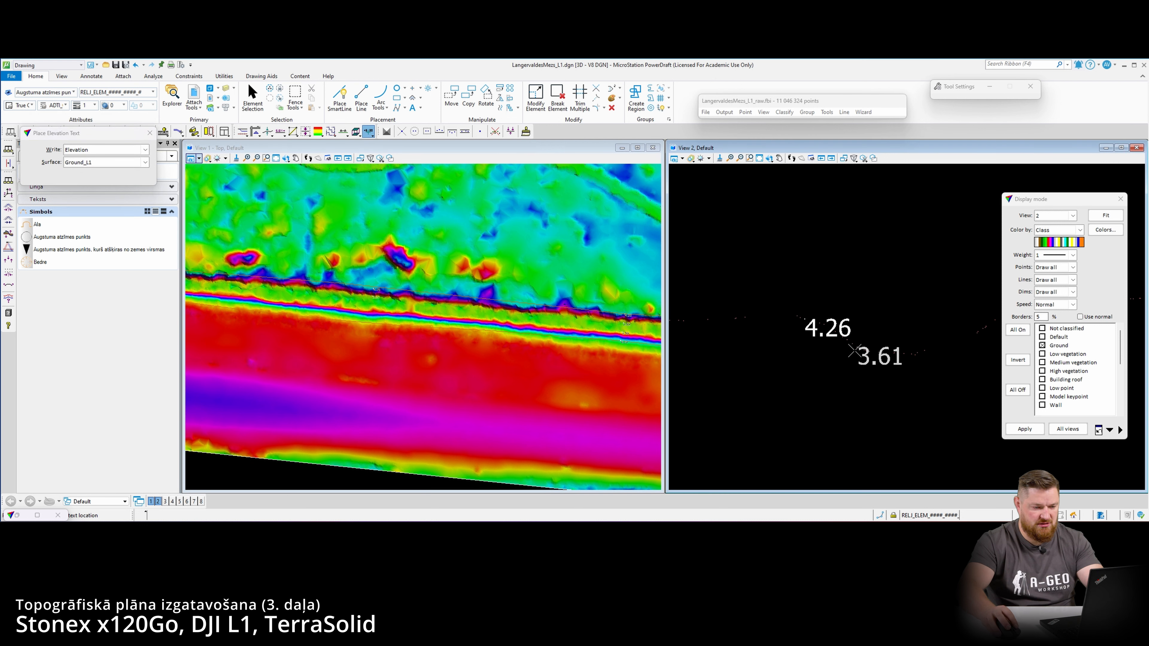
left_click(781, 334)
left_click(819, 351)
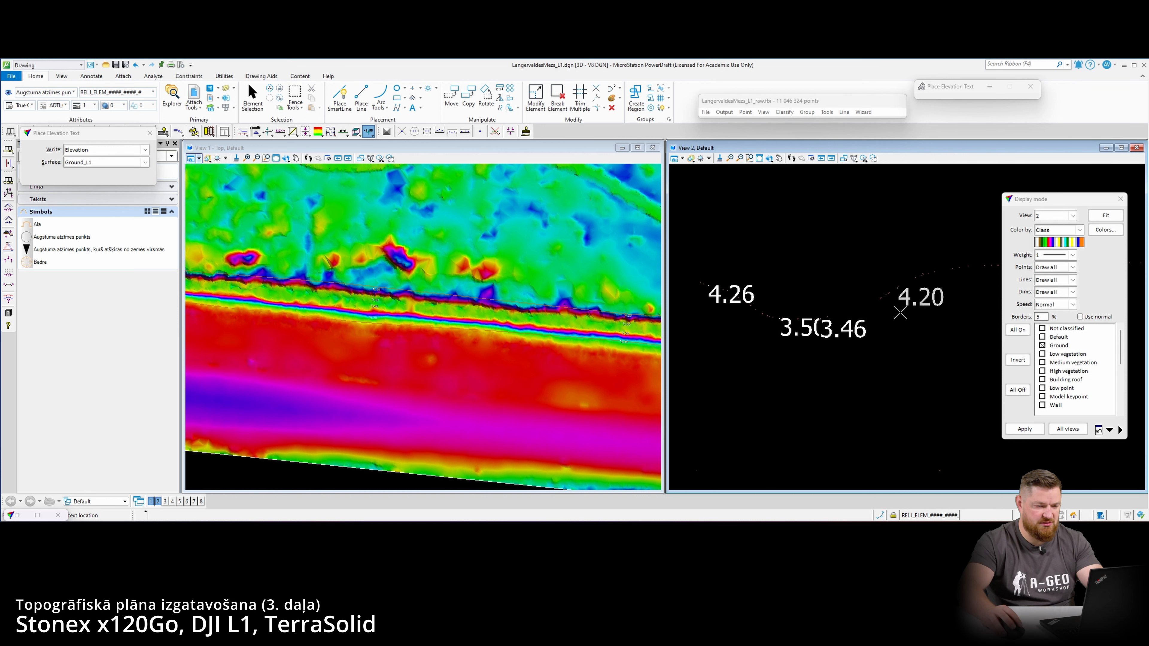
left_click(918, 308)
key("Escape")
- Move the ditch's southern top-edge line onto the elevation point placed on that edge
scroll(438, 313, "up", 4)
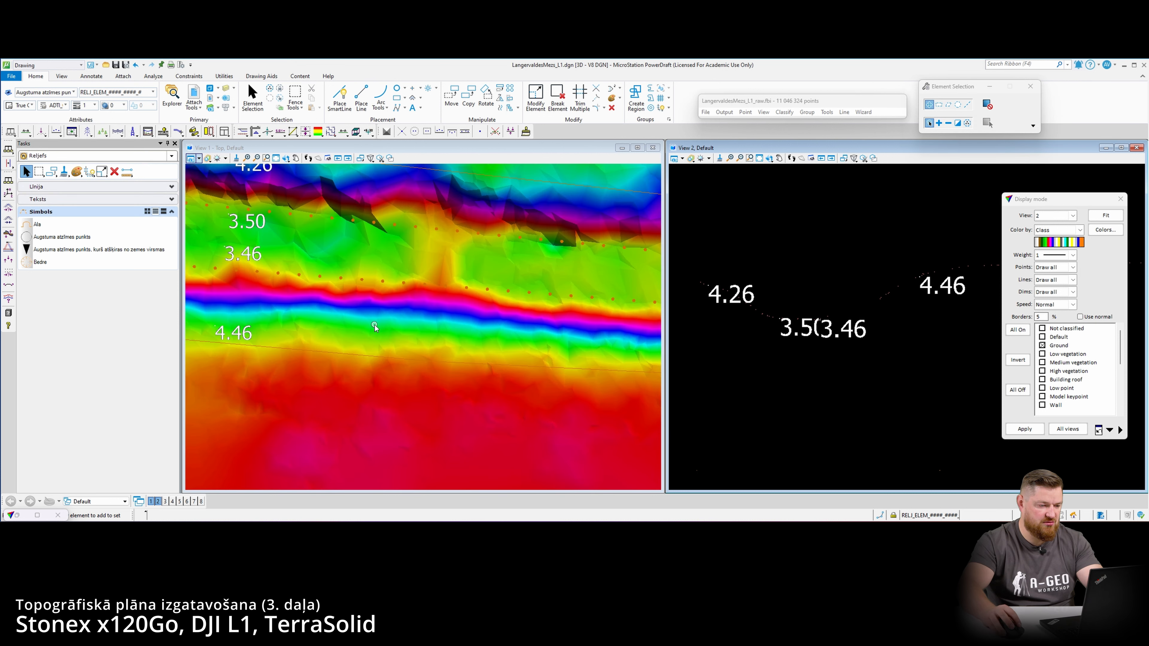
left_click(520, 360)
left_click(512, 358)
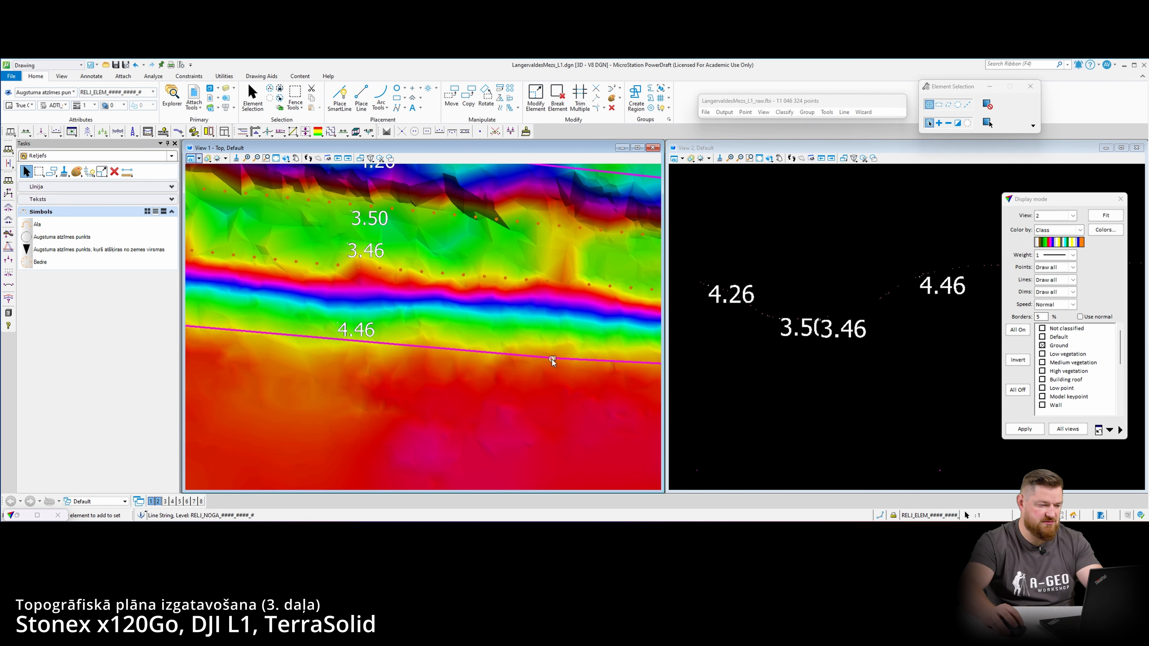
left_click(337, 324)
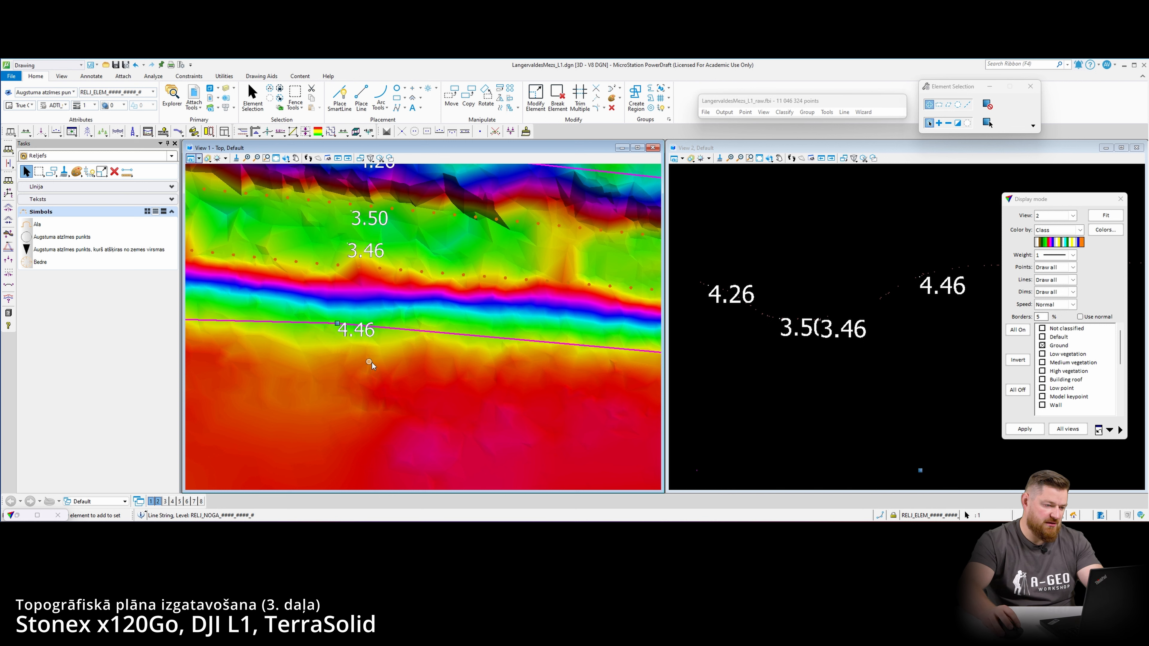
- Check and adjust the ditch's northern top-edge line against its elevation point in the top view
scroll(376, 353, "down", 2)
middle_click_drag(398, 347, 423, 396)
scroll(389, 301, "up", 2)
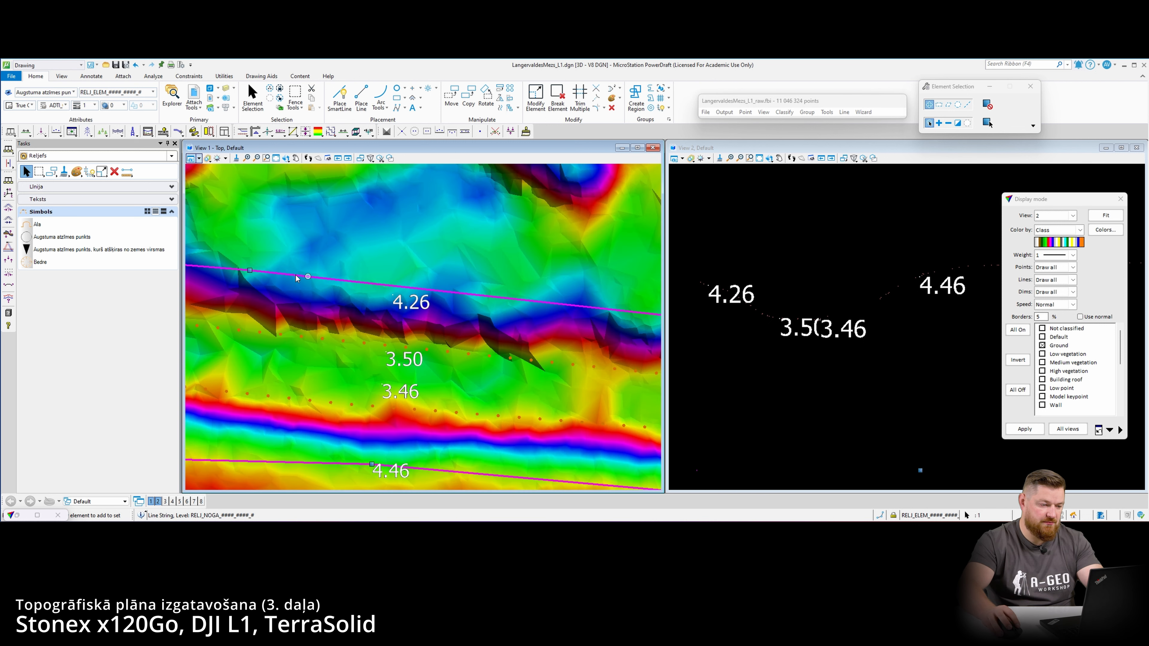
left_click(250, 271)
scroll(389, 352, "up", 2)
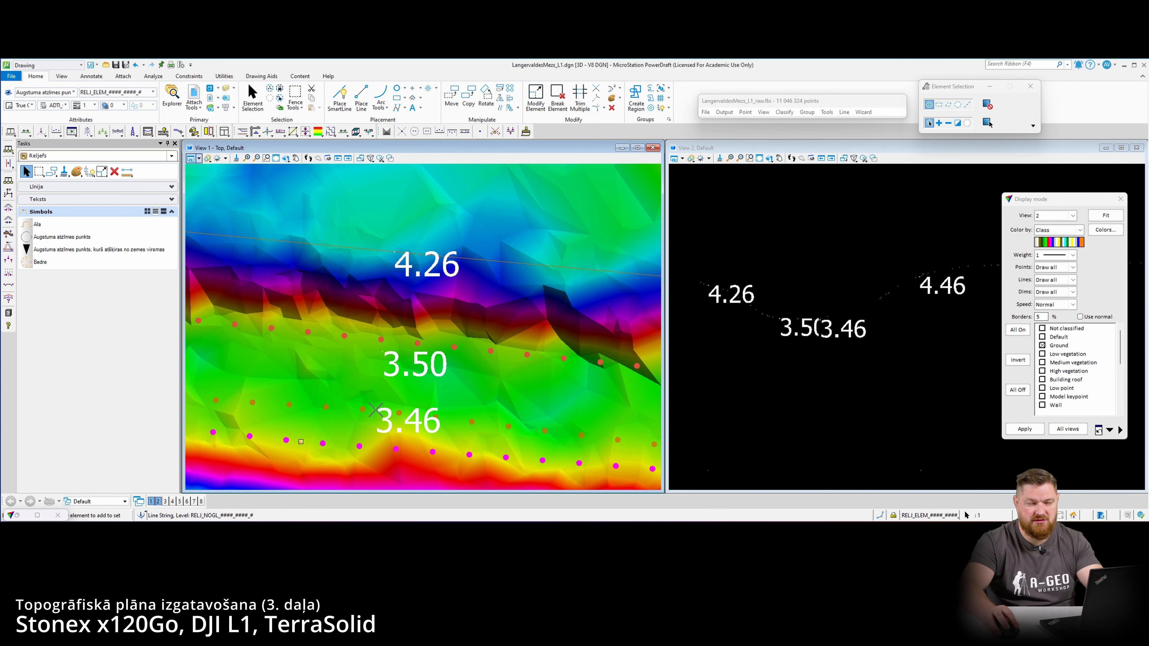
- Move both dotted slope-foot lines onto the new elevation points at the ditch bottom and clear the selection
scroll(454, 394, "down", 4)
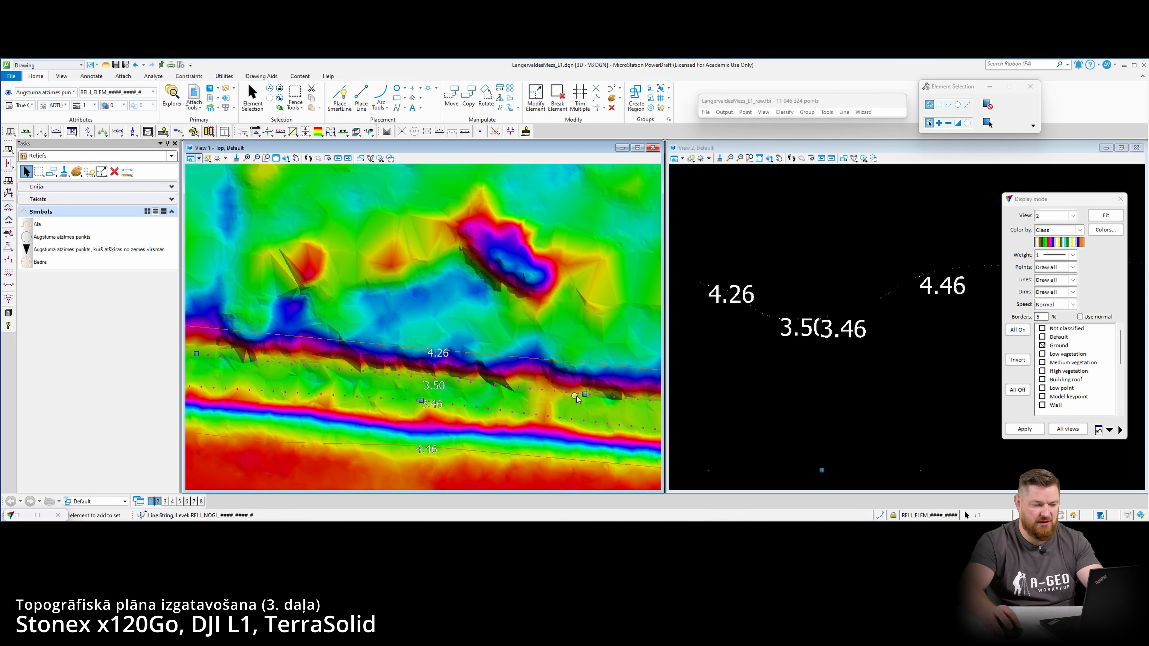
scroll(458, 385, "up", 4)
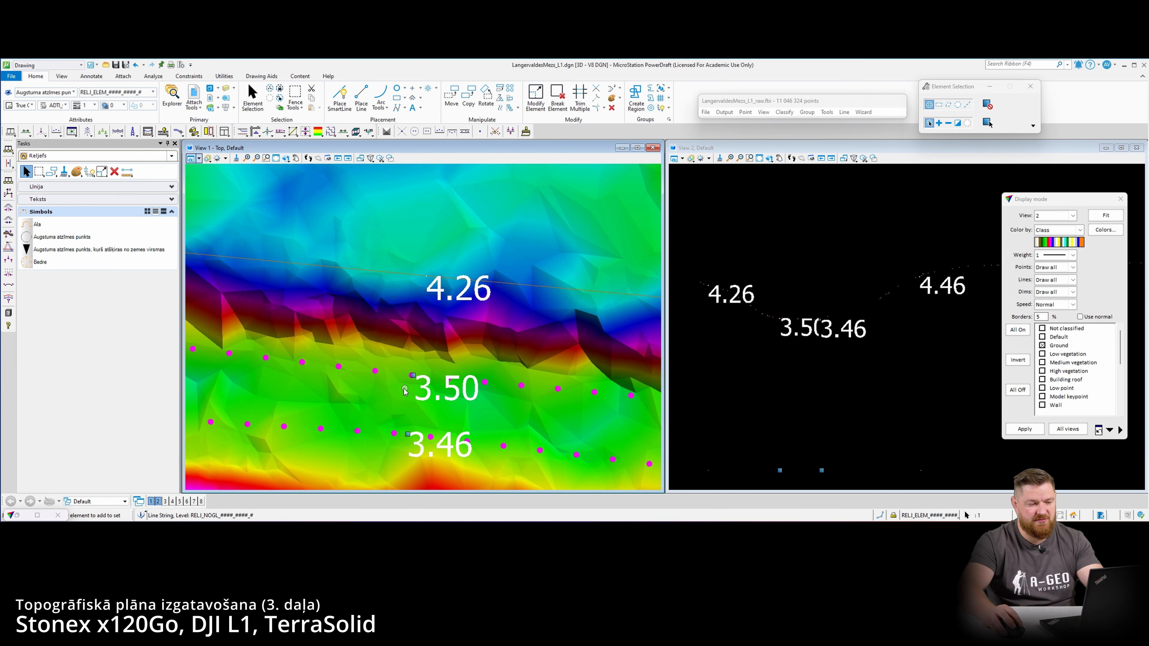
scroll(403, 387, "down", 5)
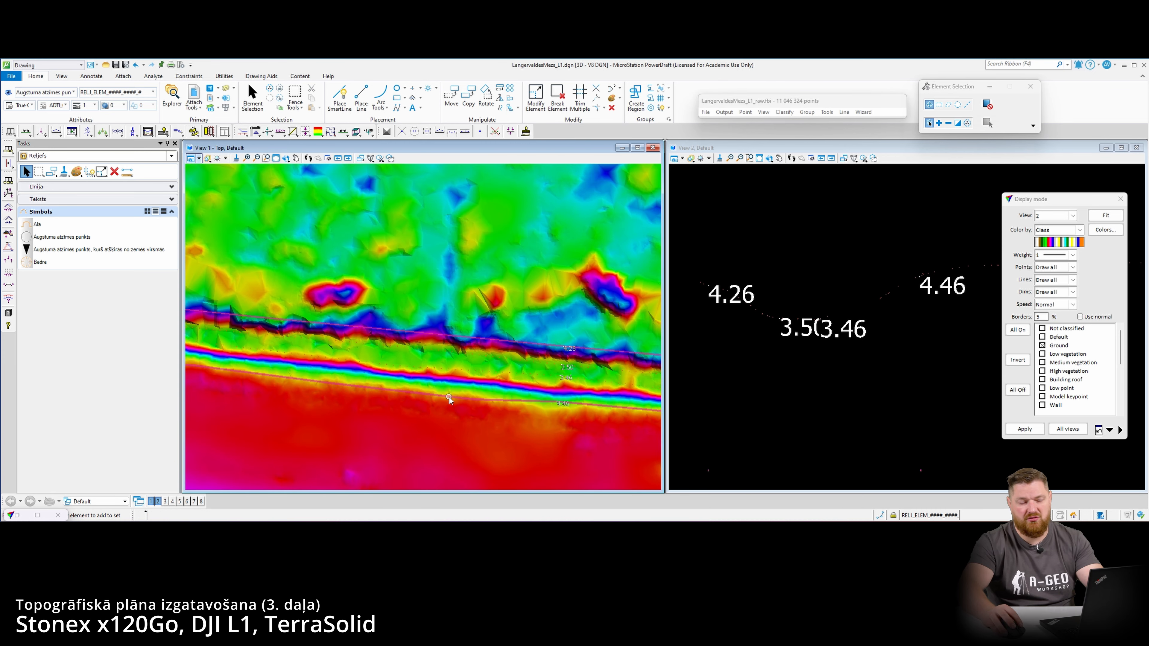
- Draw vertical sections across the ditch farther west, keeping the one just west of the last elevation texts in View 2
left_click(26, 132)
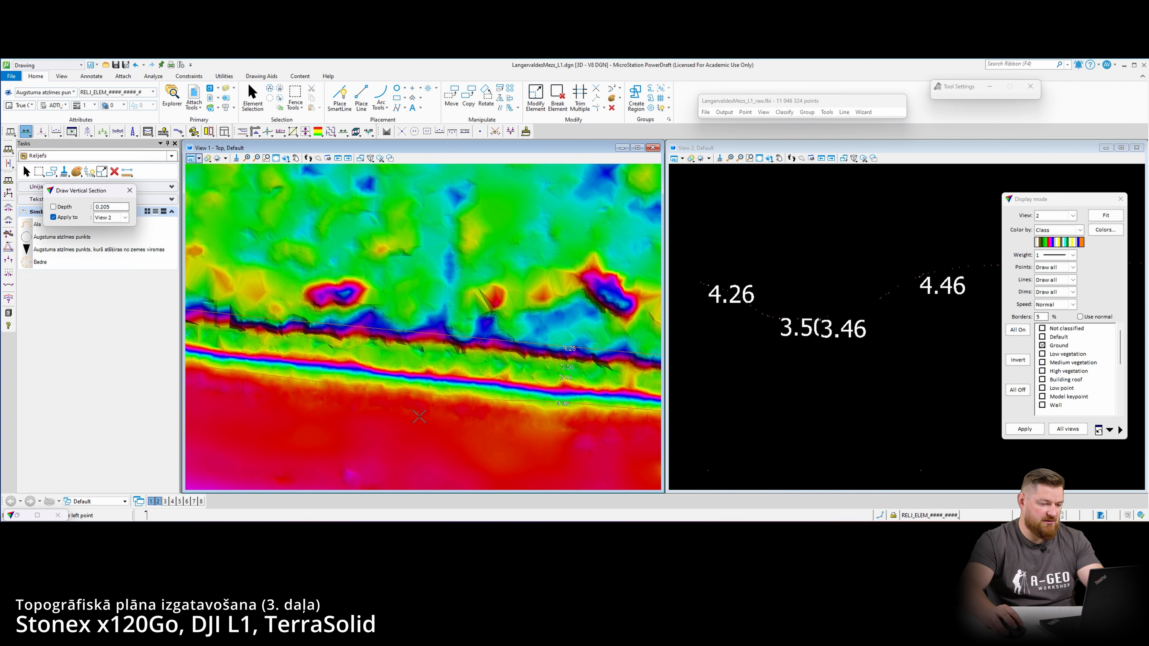
left_click(419, 415)
left_click(433, 303)
left_click(434, 302)
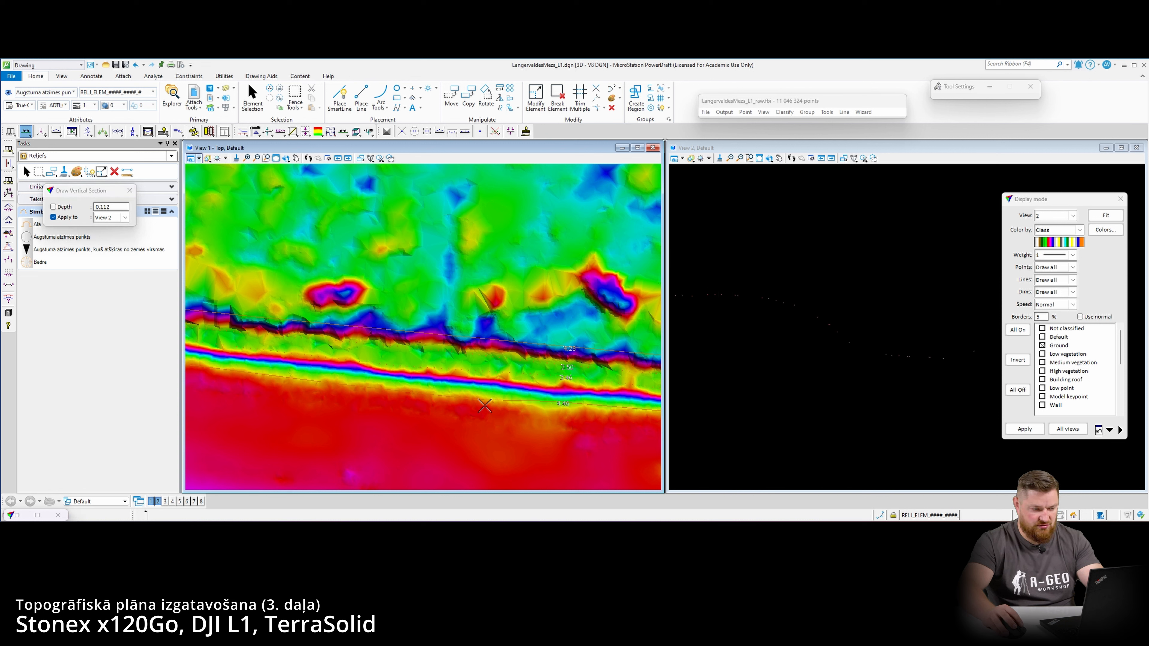
left_click(481, 414)
left_click(493, 315)
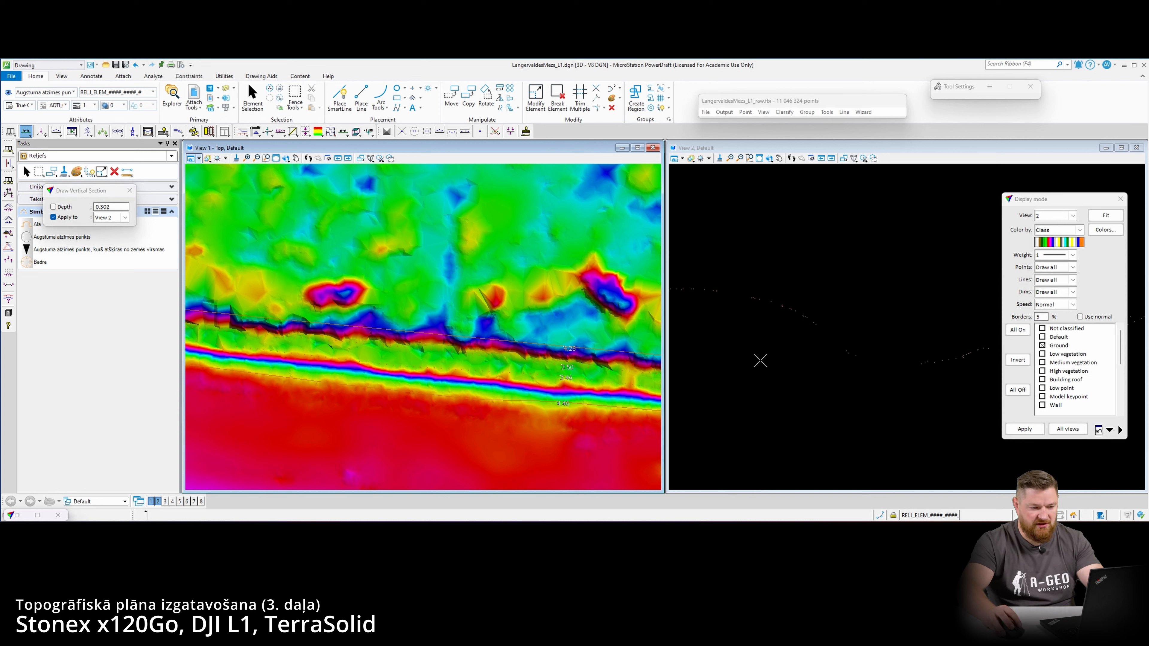
key("Escape")
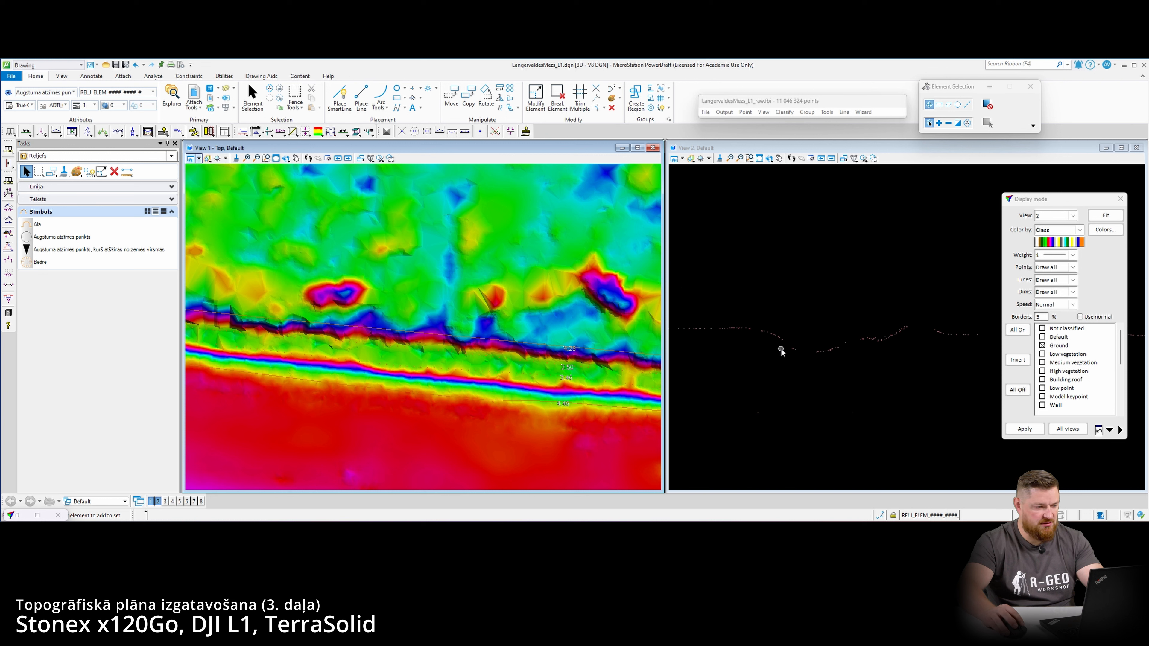
- Place Ground_L1 elevation texts at the top edges and foot points of the ditch in the latest section
left_click(369, 132)
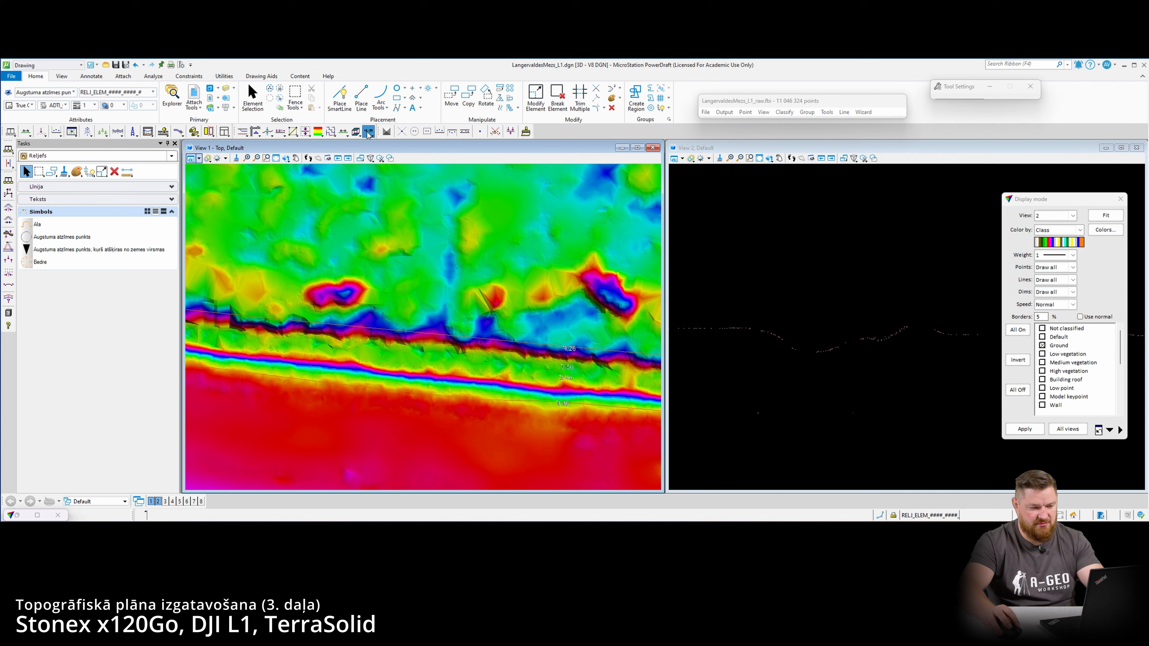
left_click(765, 362)
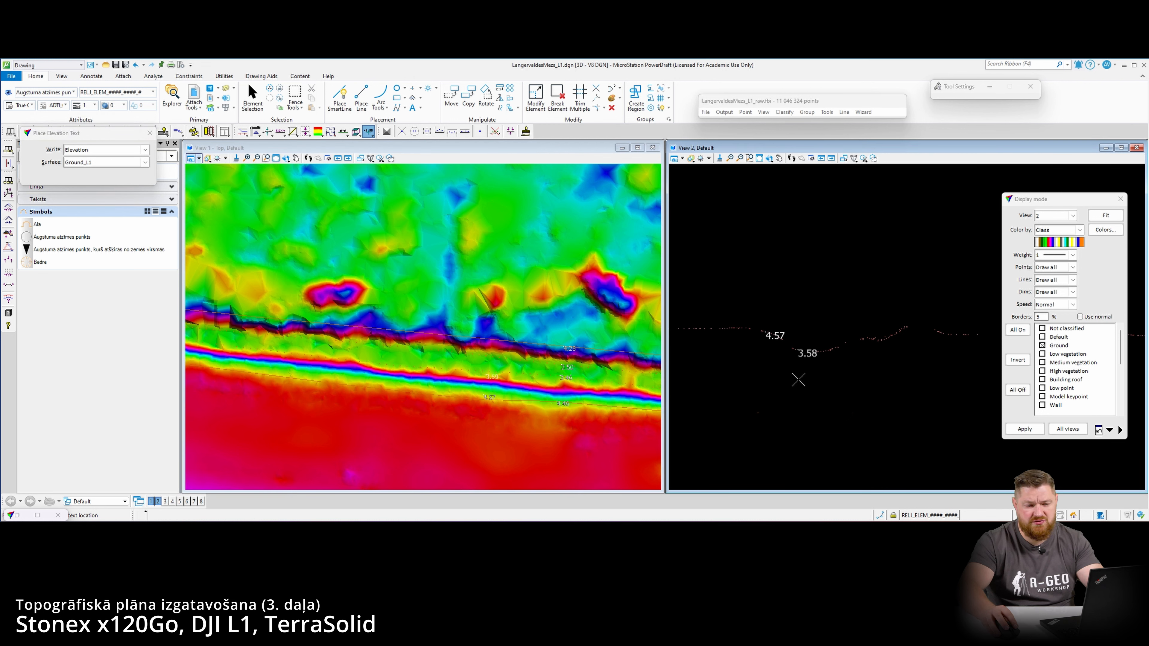
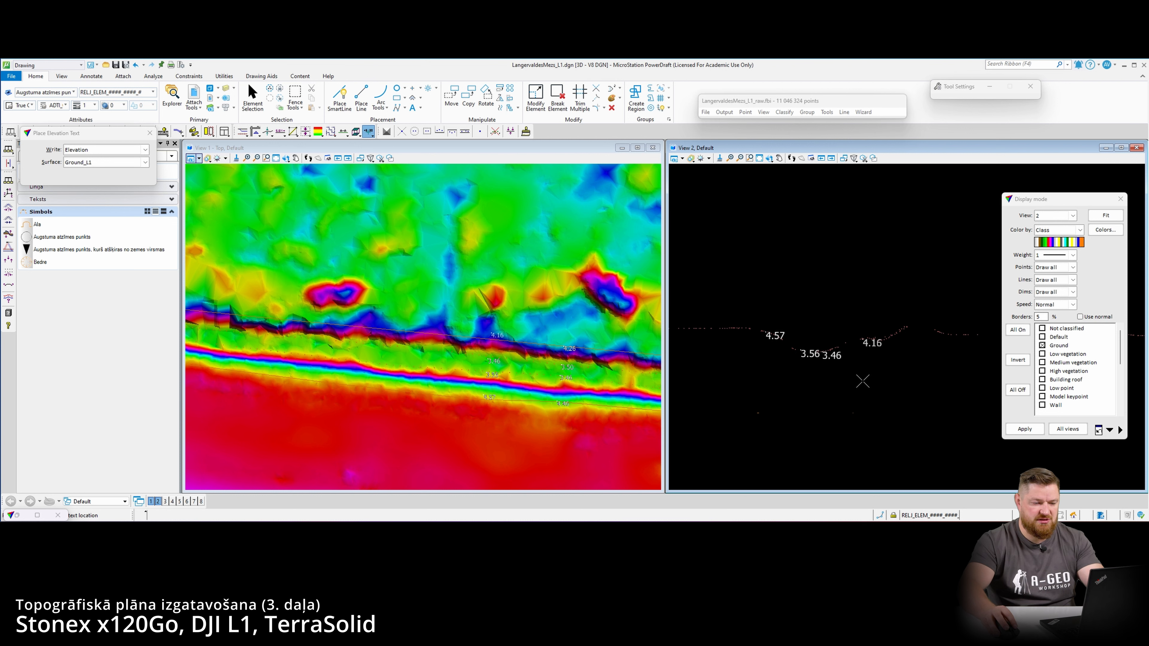
key("Escape")
- Adjust the ditch's top-edge lines and dotted slope-foot lines to the latest set of four elevation points
scroll(506, 348, "up", 5)
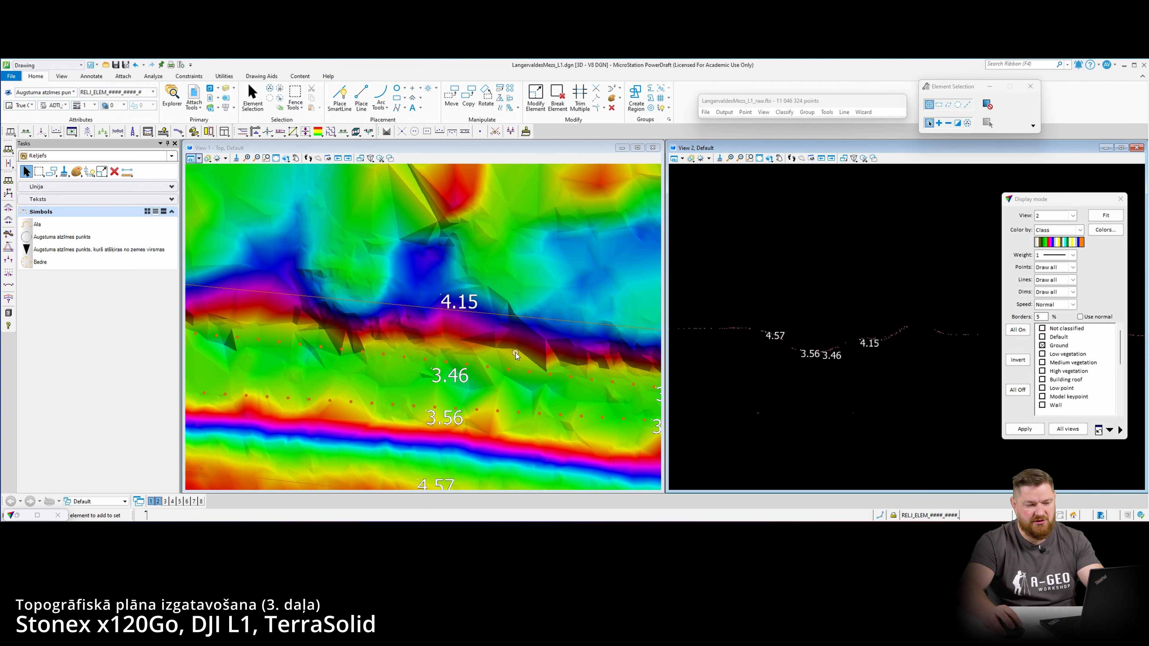
scroll(469, 313, "down", 3)
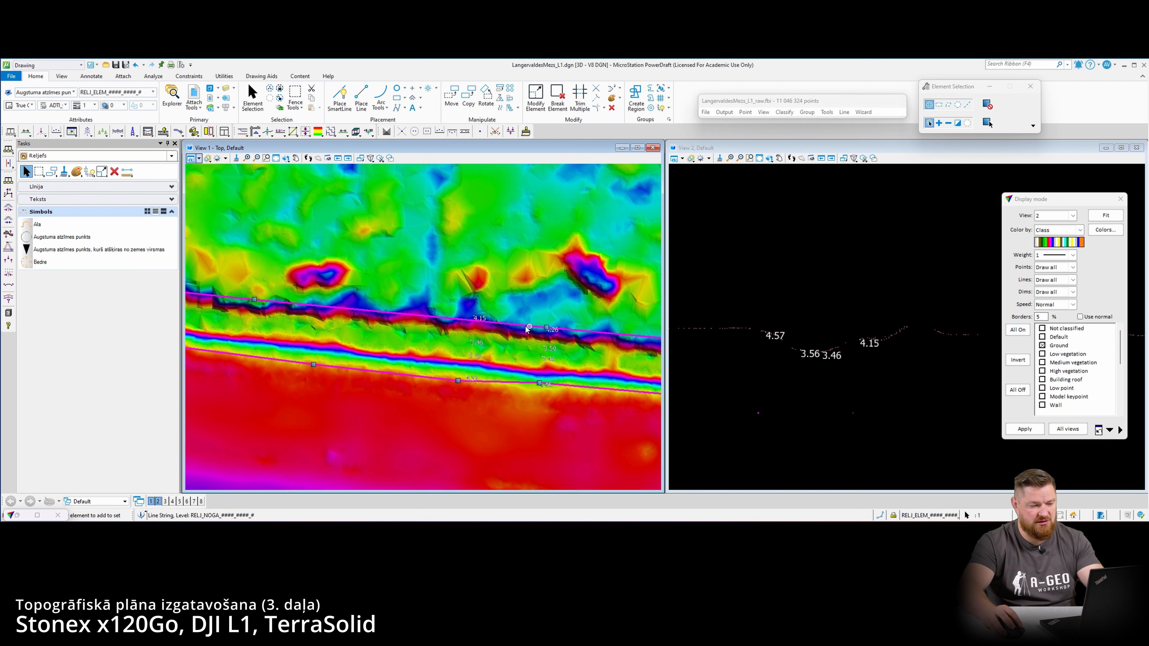
scroll(485, 366, "up", 2)
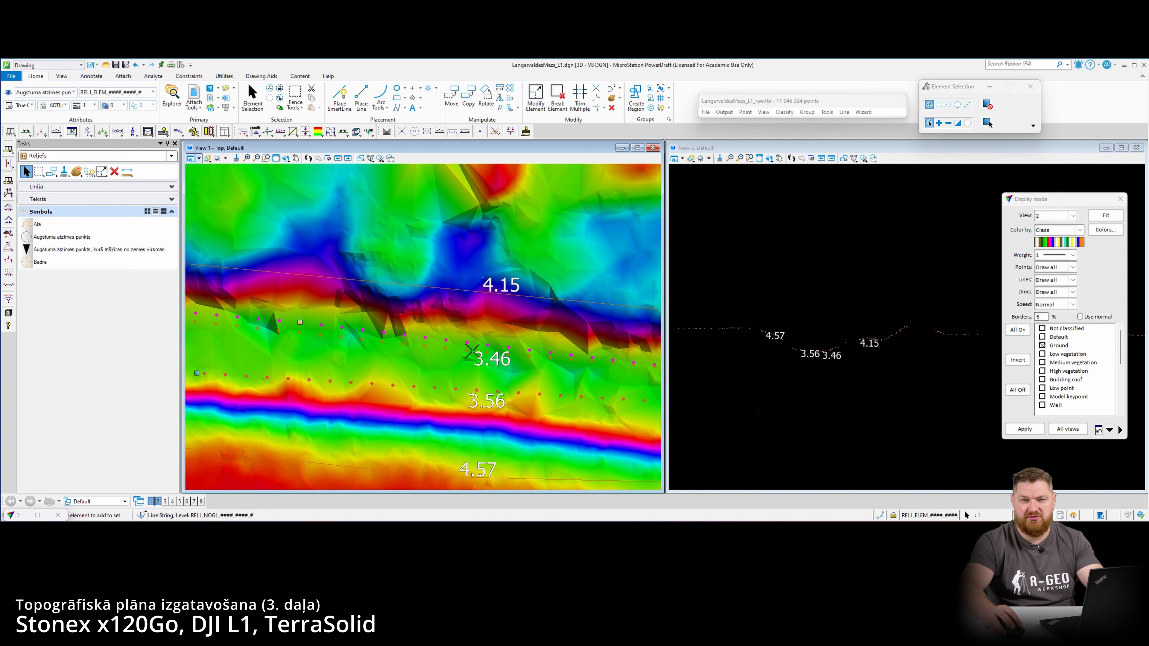
middle_click_drag(475, 357, 530, 287)
left_click(507, 413)
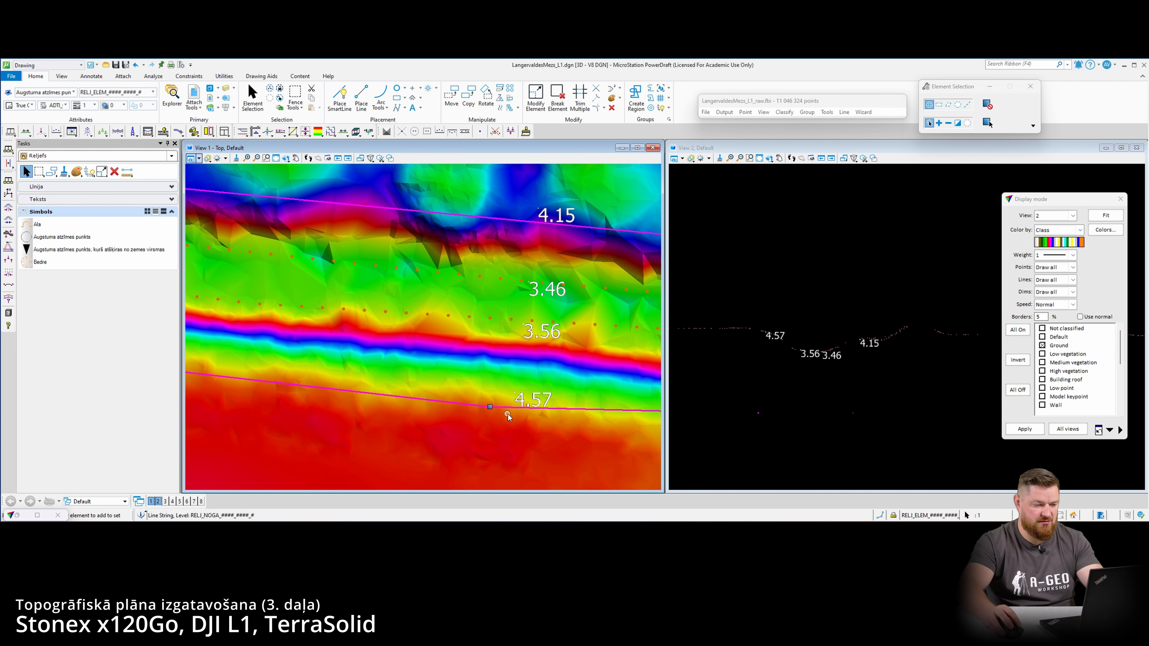
scroll(493, 368, "down", 3)
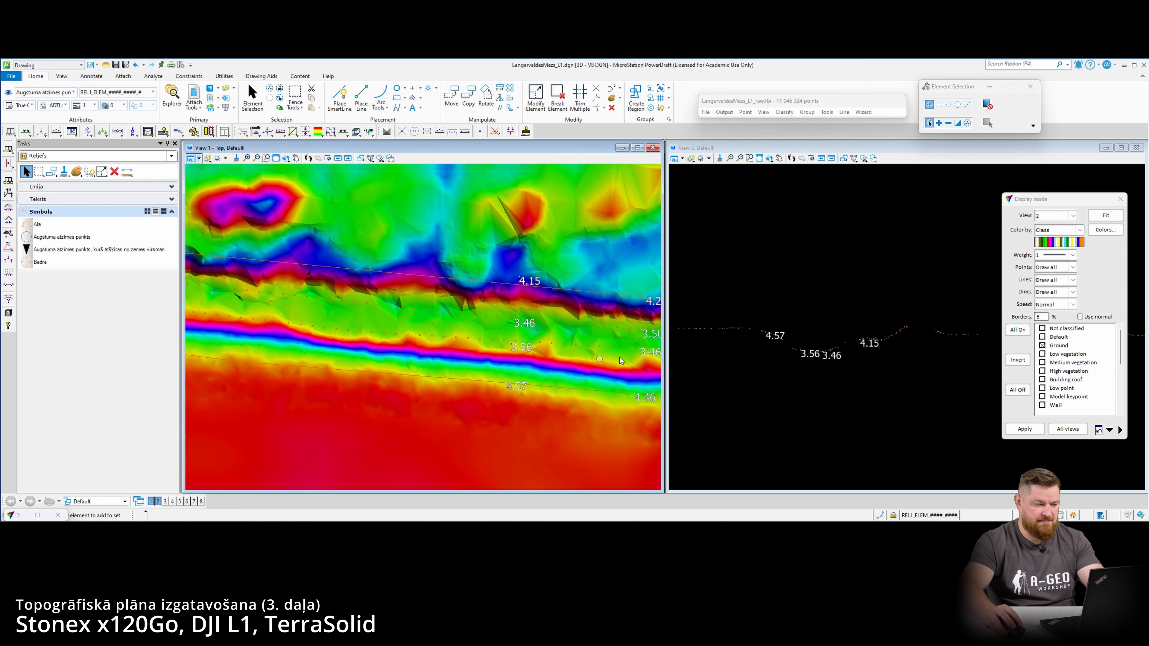
- Delete the elevation texts placed along the ditch for the last two cross-sections
scroll(621, 361, "down", 2)
scroll(583, 347, "up", 3)
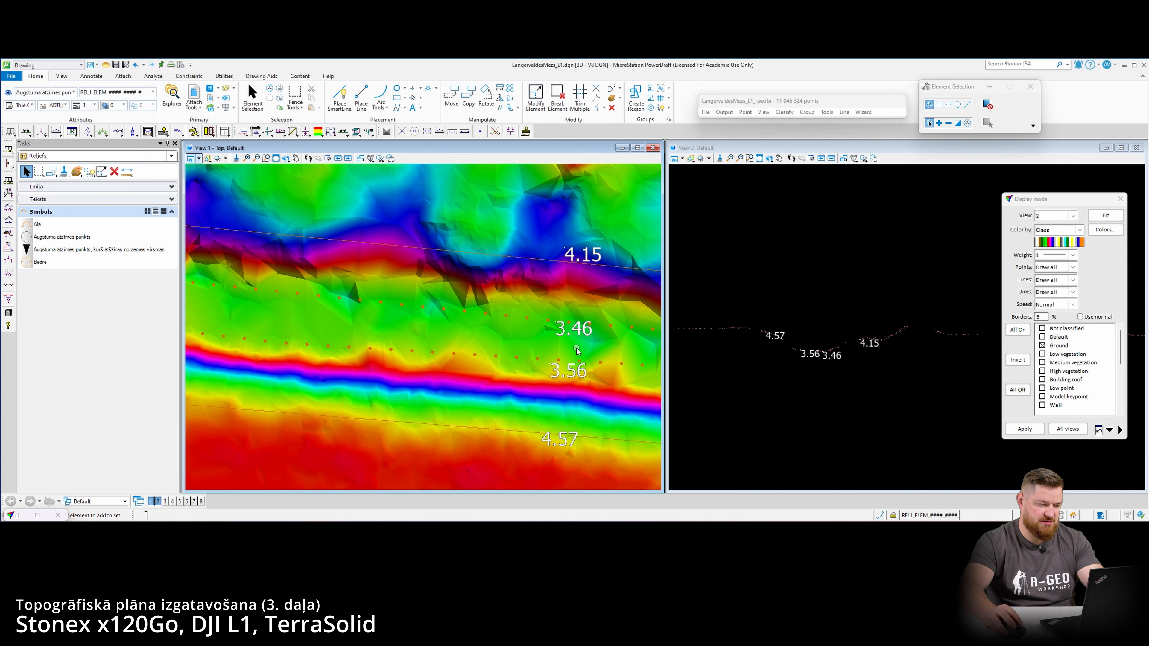
scroll(571, 358, "down", 3)
left_click(496, 316)
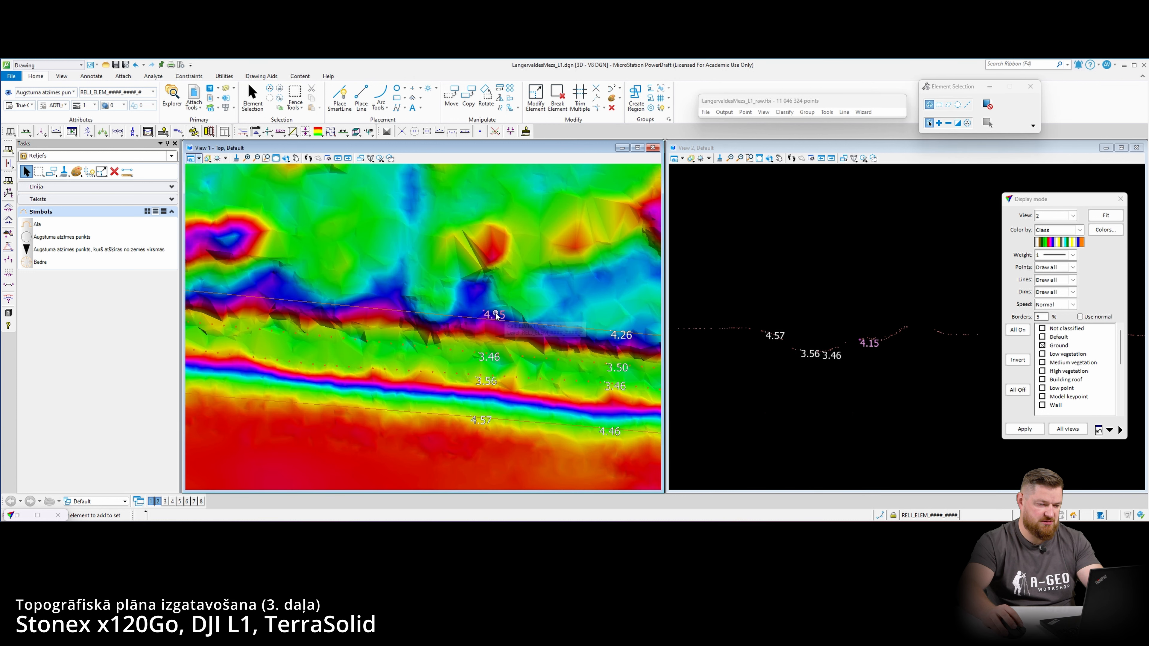
scroll(488, 316, "up", 2)
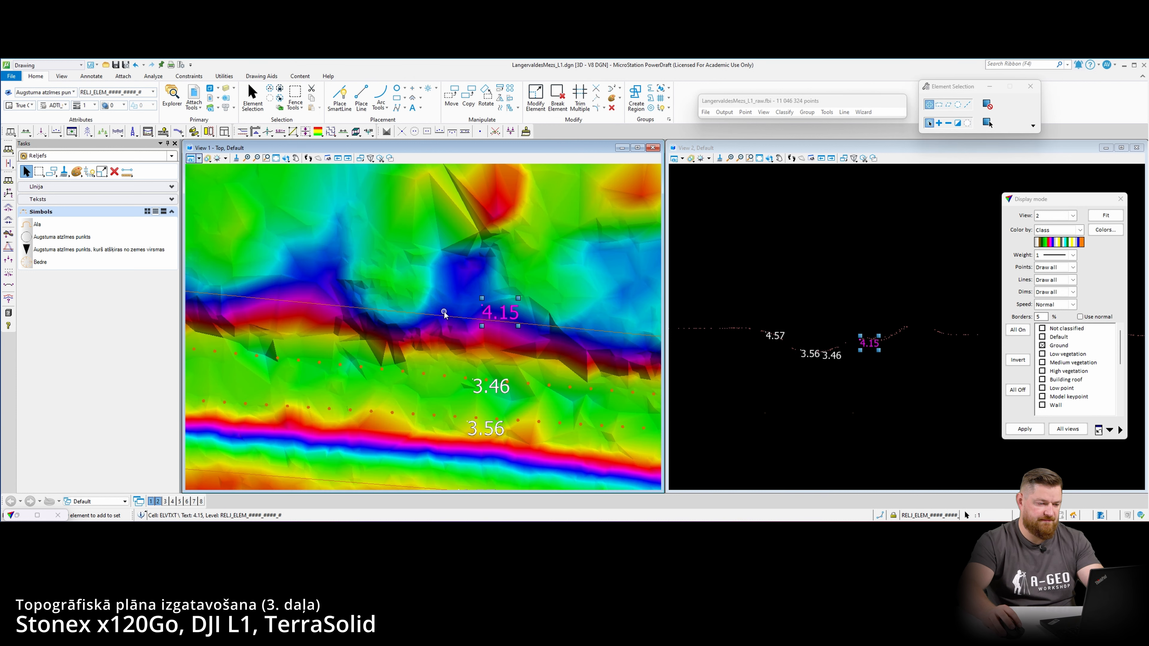
key("Delete")
scroll(468, 309, "down", 3)
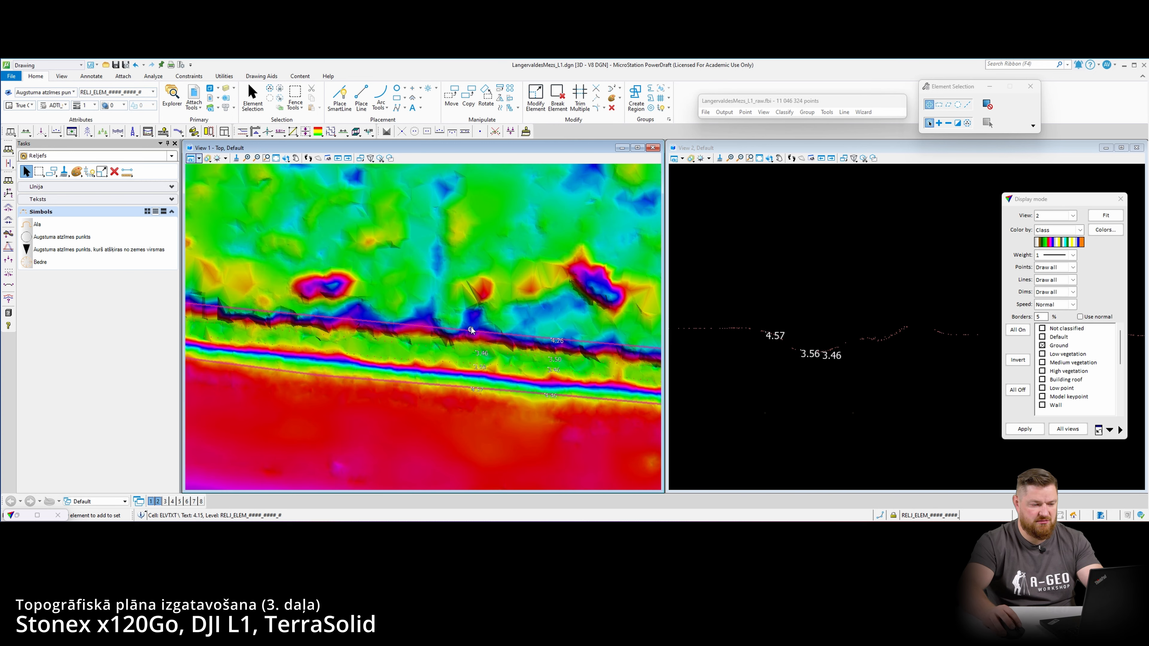
left_click_drag(447, 337, 575, 432)
key("Delete")
- Draw a vertical section across the rounded western end of the ditch, applied to View 2
scroll(595, 424, "down", 4)
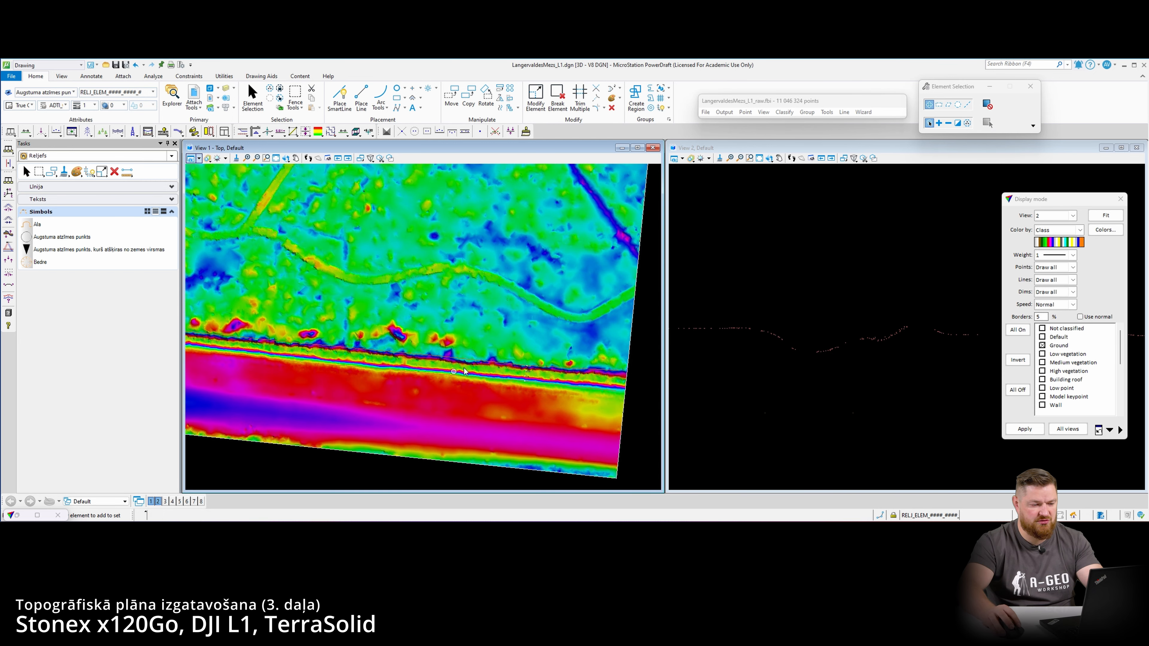
scroll(609, 385, "up", 2)
middle_click_drag(466, 371, 335, 344)
scroll(315, 294, "up", 5)
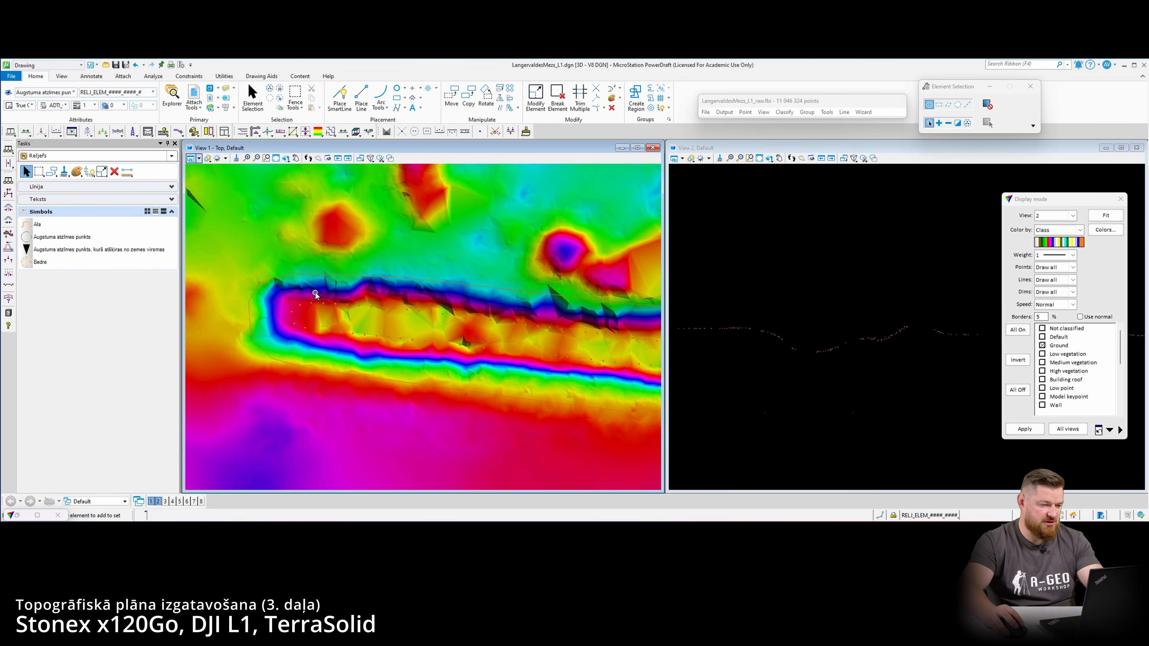
left_click(123, 169)
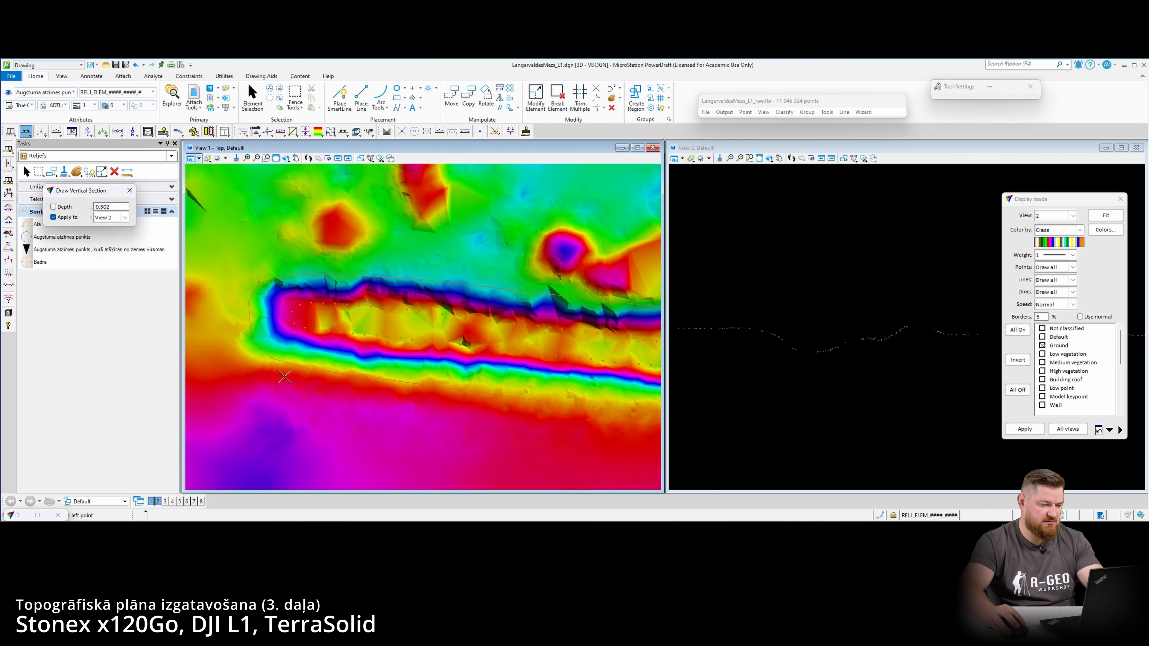
left_click(279, 390)
left_click(314, 233)
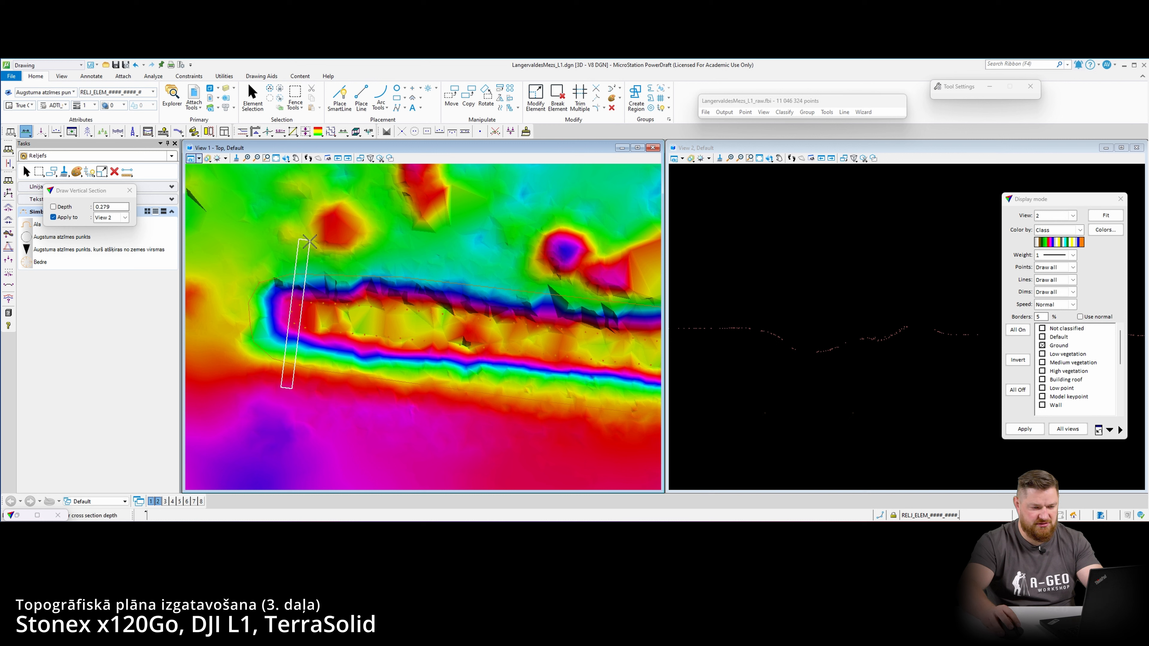
left_click(307, 312)
key("Escape")
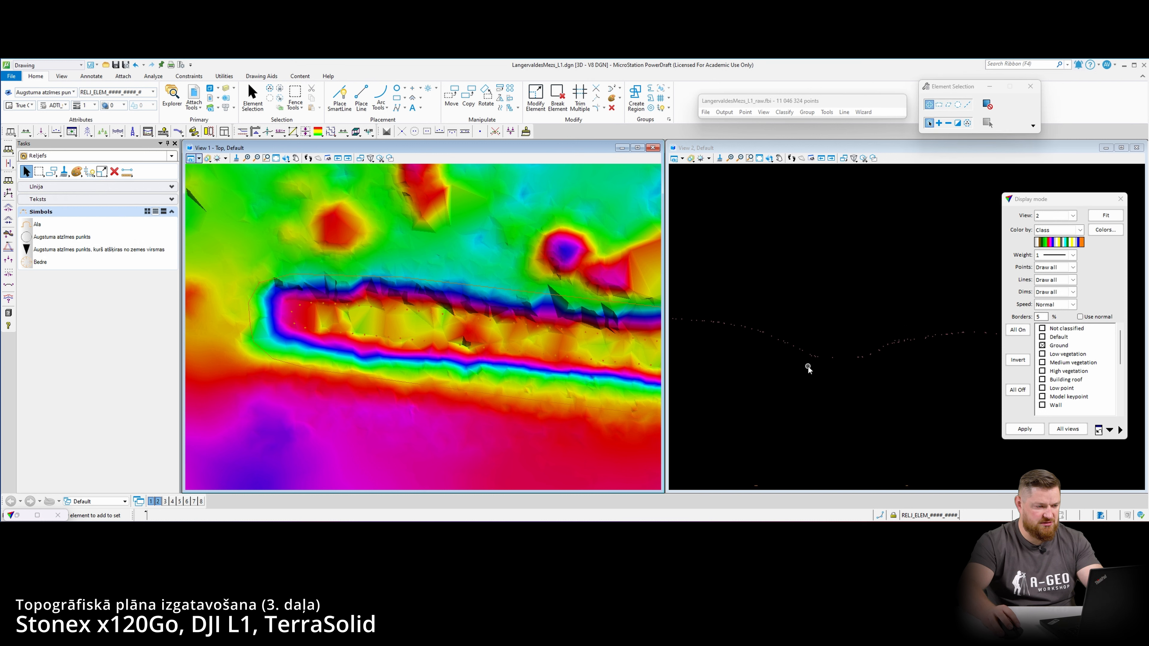
- Place Ground_L1 elevation texts at both top edges and both foot points in the section across the ditch's western end
left_click(369, 131)
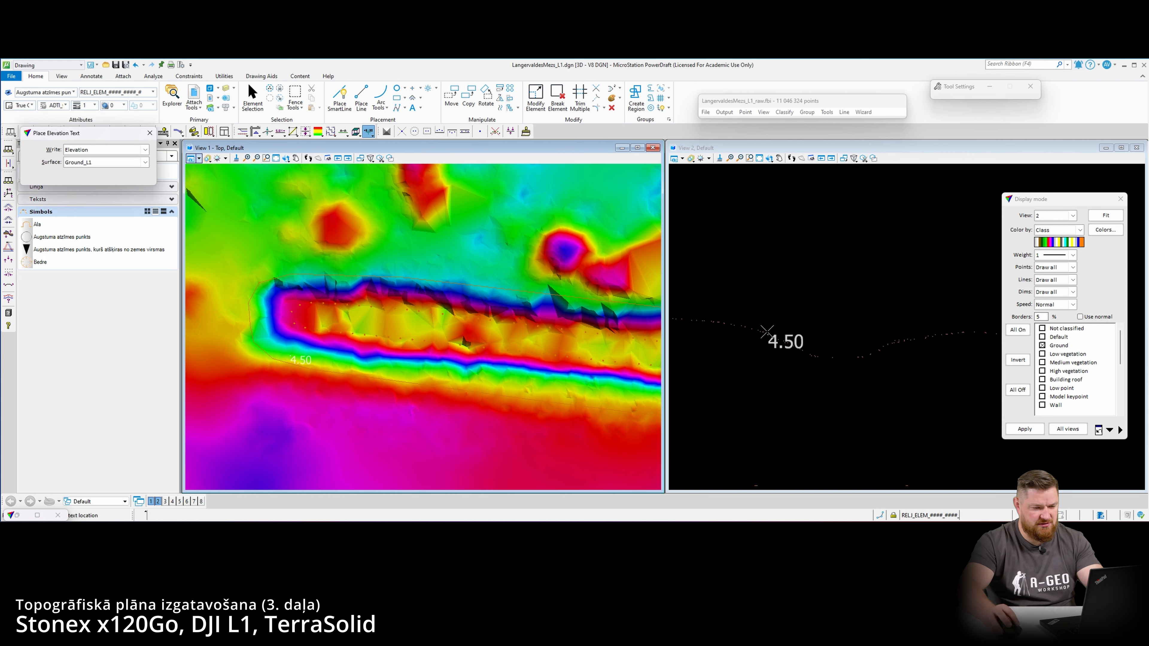
left_click(751, 336)
left_click(821, 363)
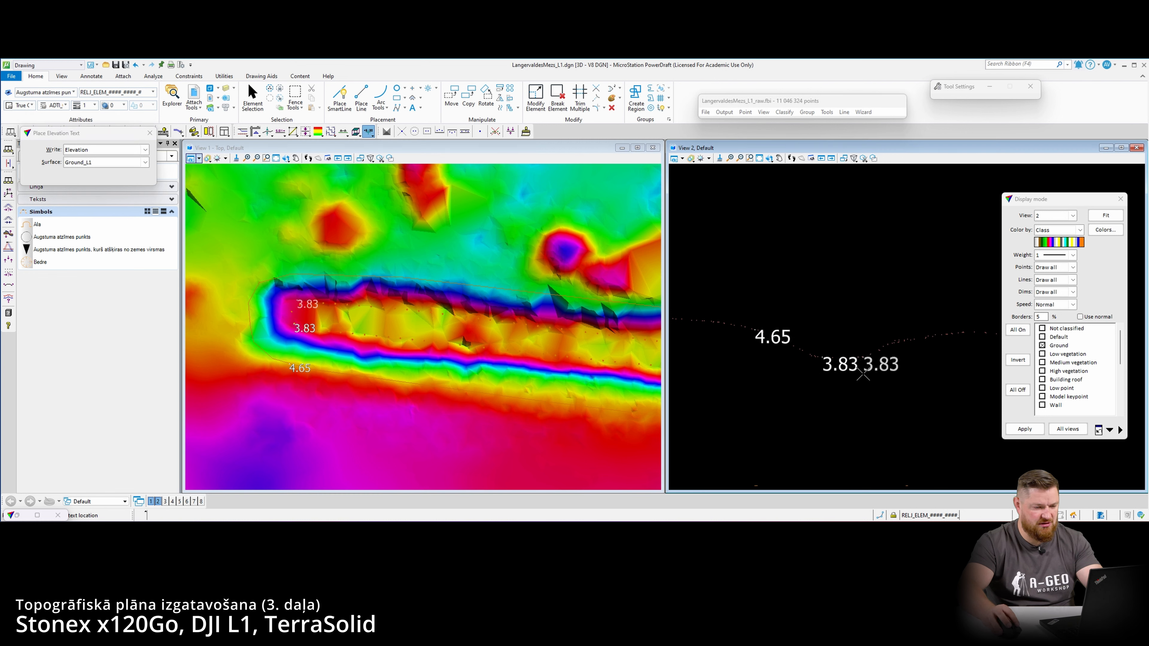
left_click(853, 375)
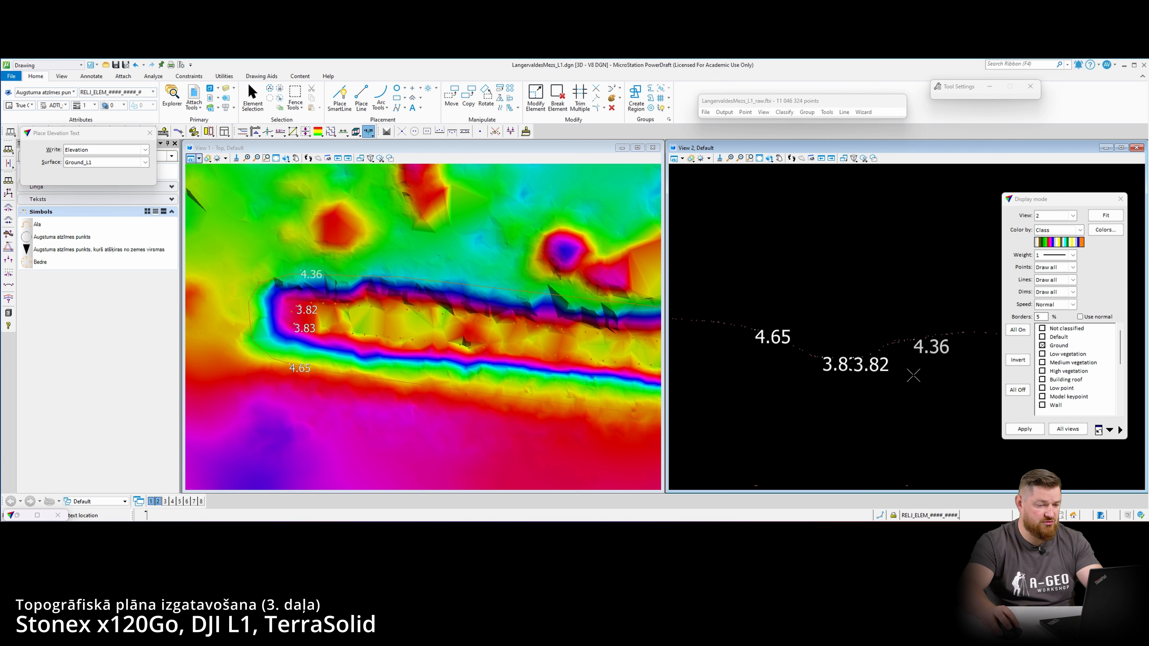
left_click(898, 377)
key("Escape")
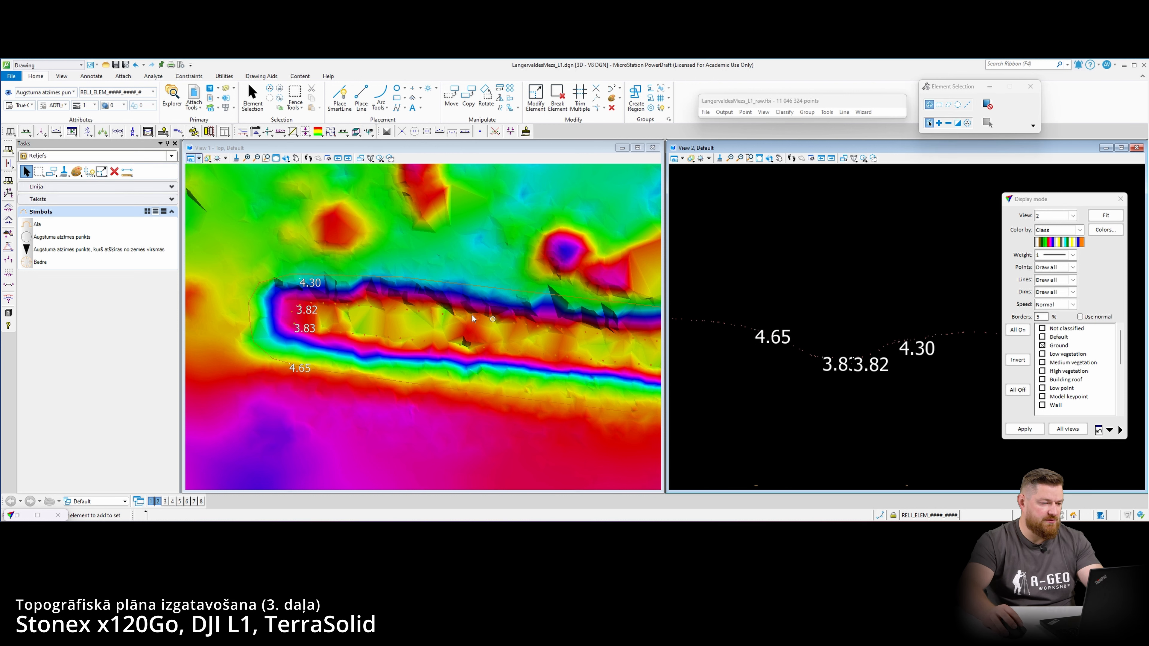
- Move the top-edge line's vertices at the ditch's rounded western end to fit the new elevation points
scroll(276, 262, "up", 6)
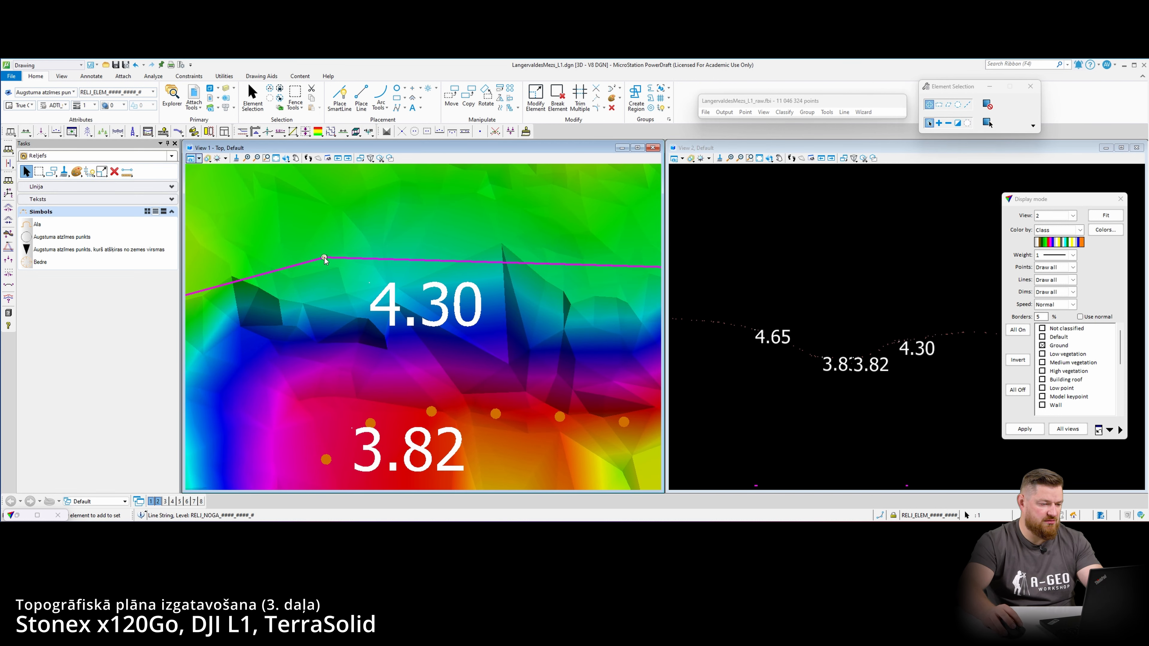
scroll(323, 258, "down", 3)
left_click_drag(286, 231, 314, 222)
left_click_drag(254, 291, 266, 269)
middle_click_drag(375, 465, 378, 390)
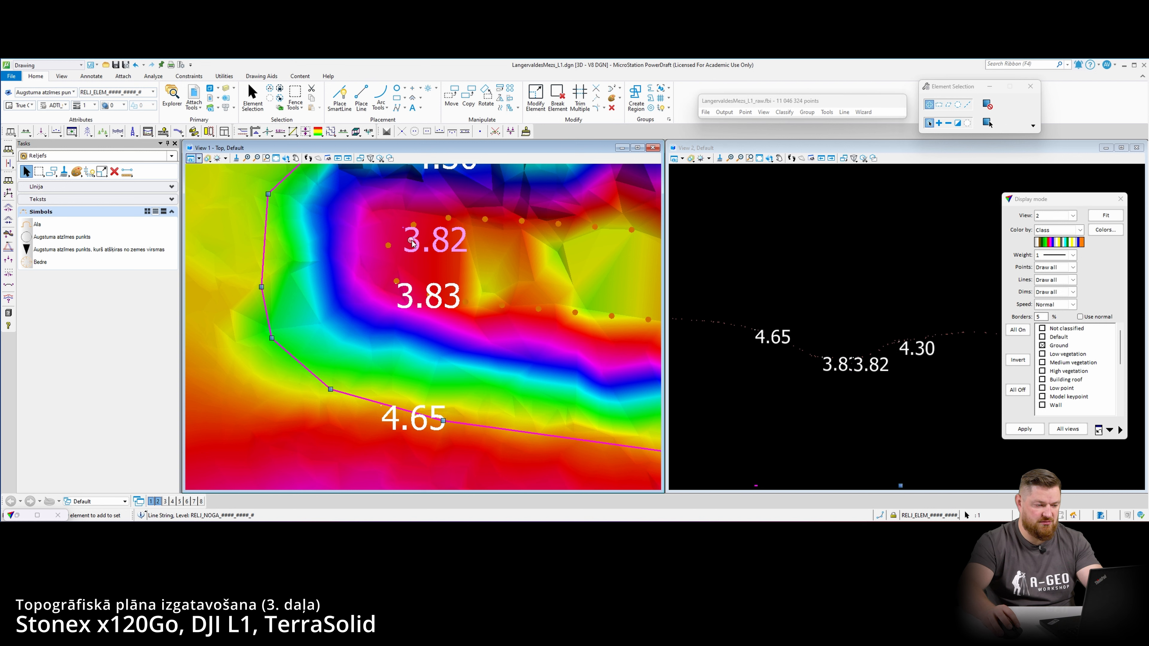
- Delete the four elevation texts at the western end of the ditch
scroll(427, 297, "down", 4)
middle_click_drag(427, 296, 424, 315)
left_click(394, 240)
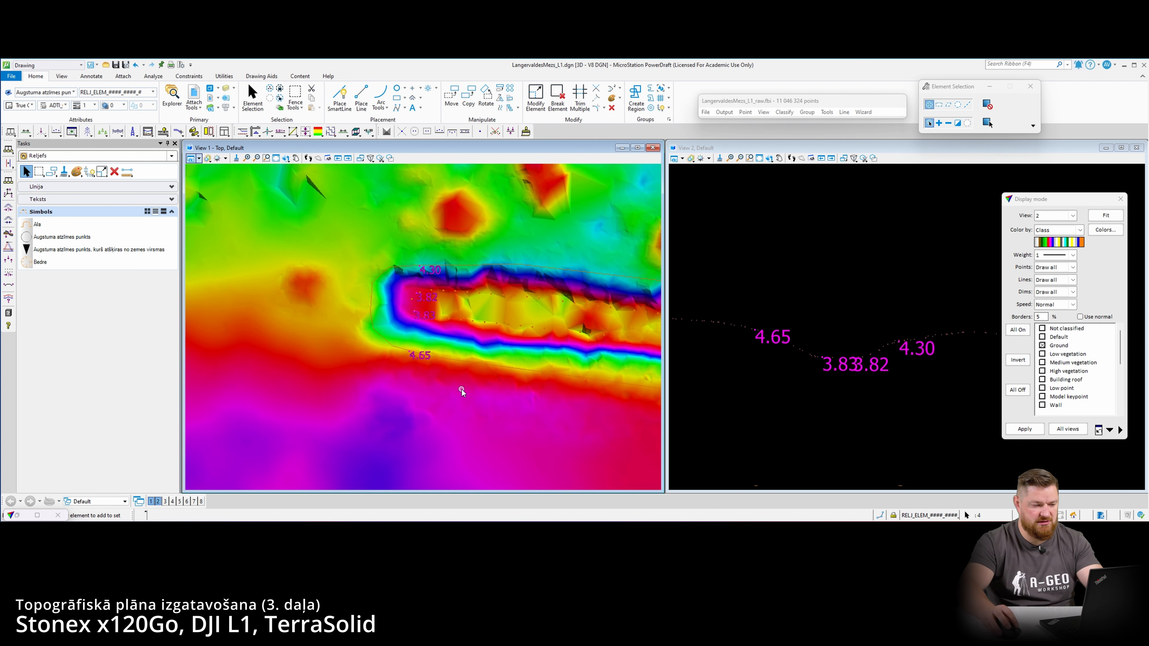
scroll(462, 389, "down", 1)
scroll(462, 369, "down", 2)
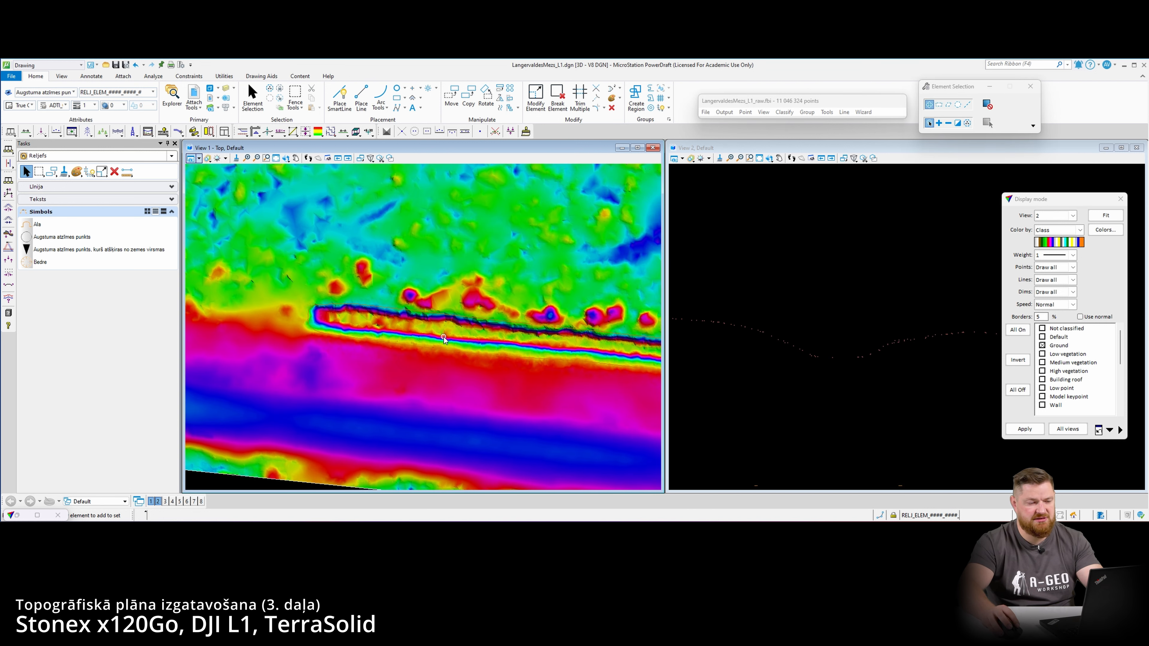
- Draw a vertical section across the curved raised path north of the ditch, applied to View 2
scroll(419, 295, "up", 4)
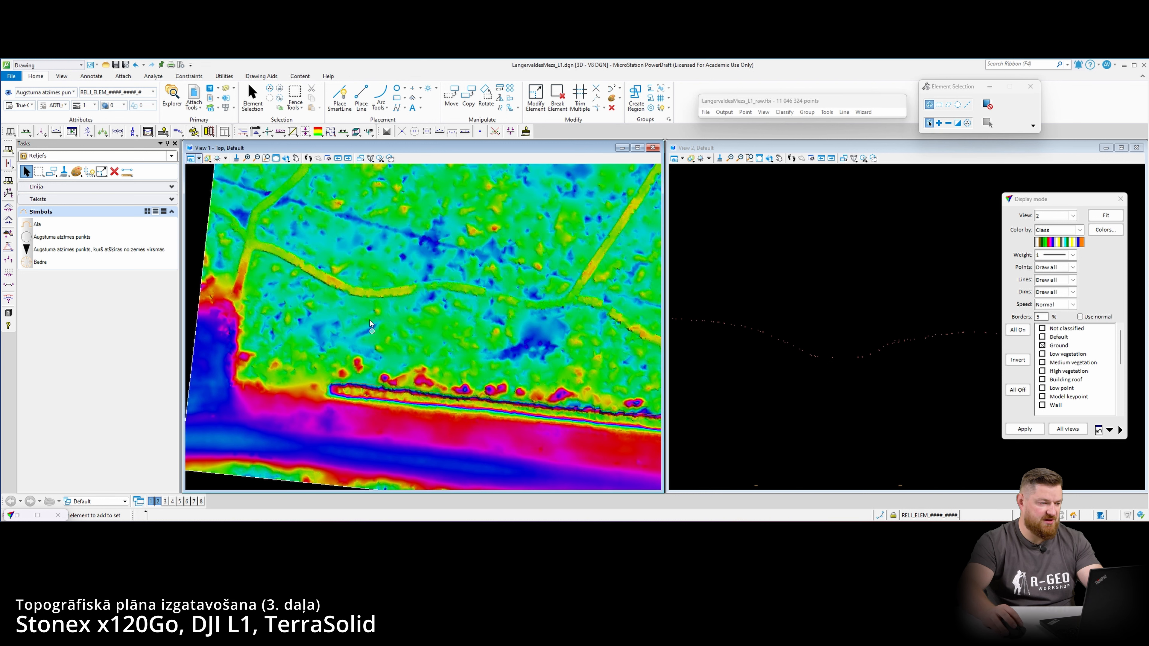
left_click(26, 132)
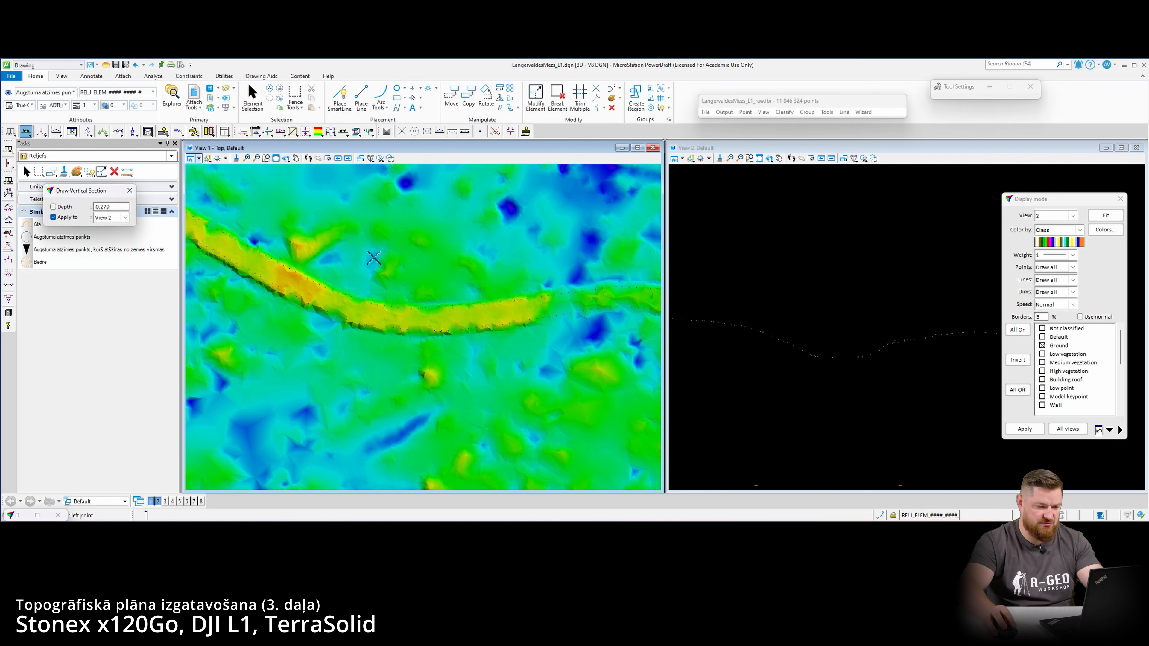
left_click(374, 258)
left_click(360, 357)
left_click(362, 356)
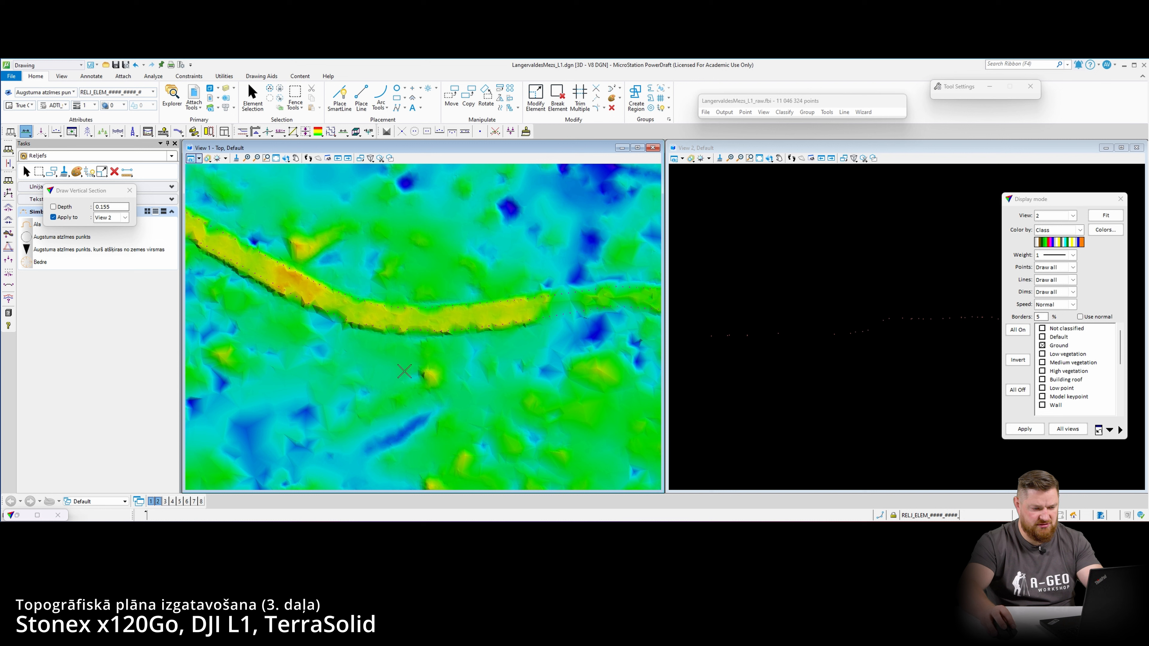
left_click(423, 255)
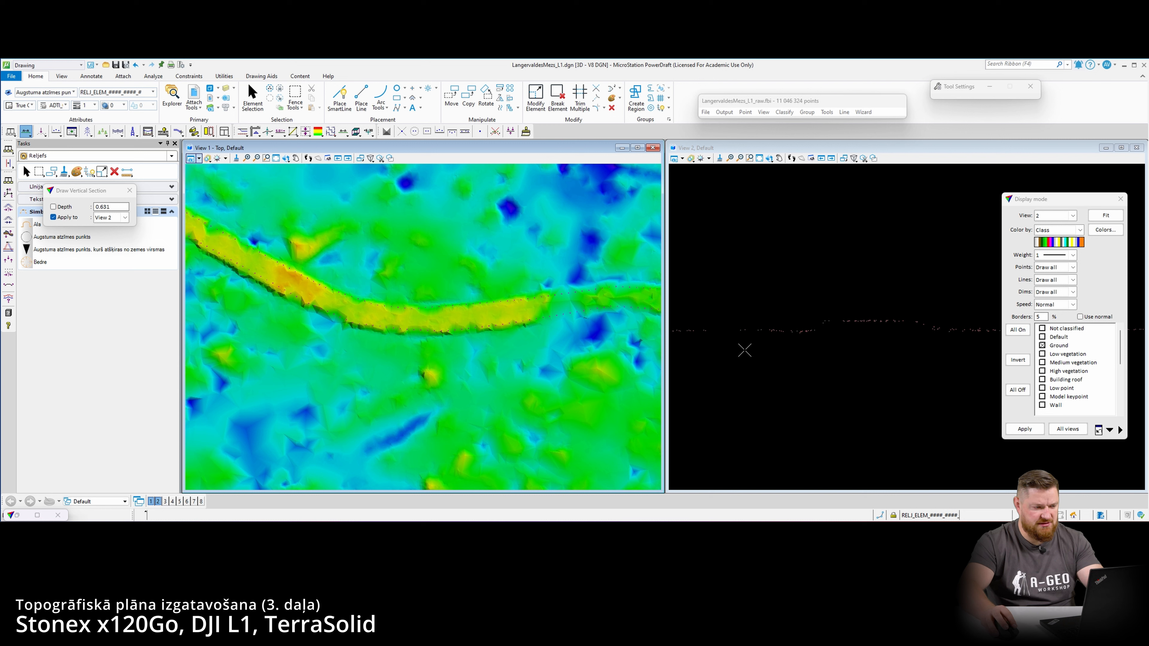
key("Escape")
- Place Ground_L1 elevation texts at both edges of the raised path in the section
left_click(368, 131)
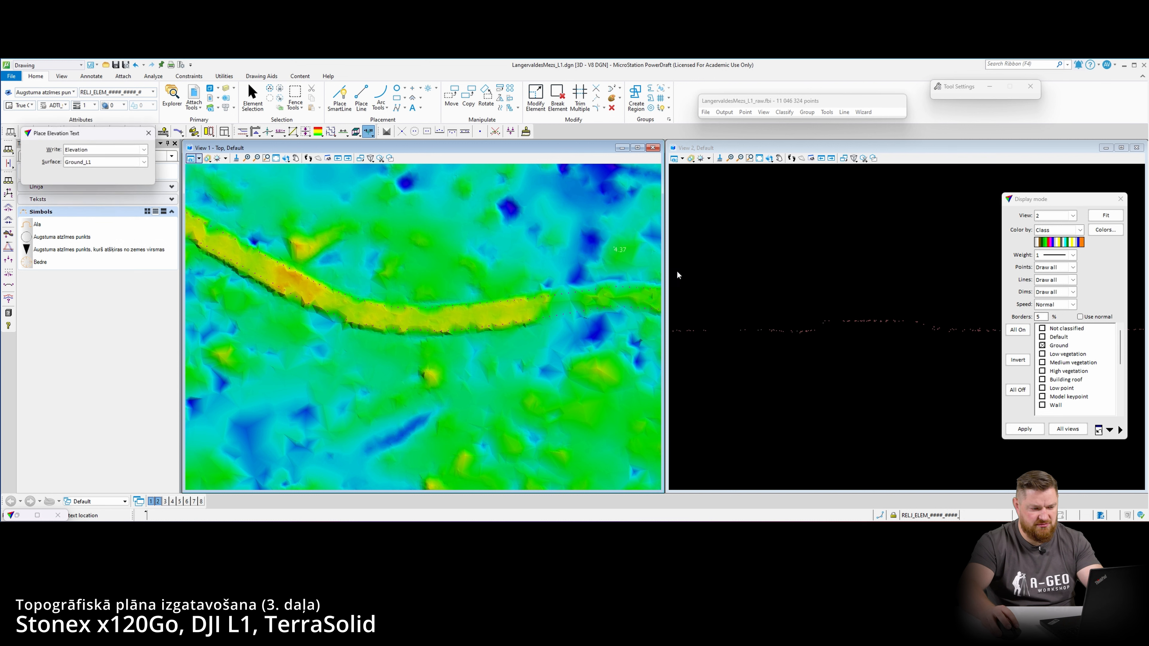
left_click(826, 322)
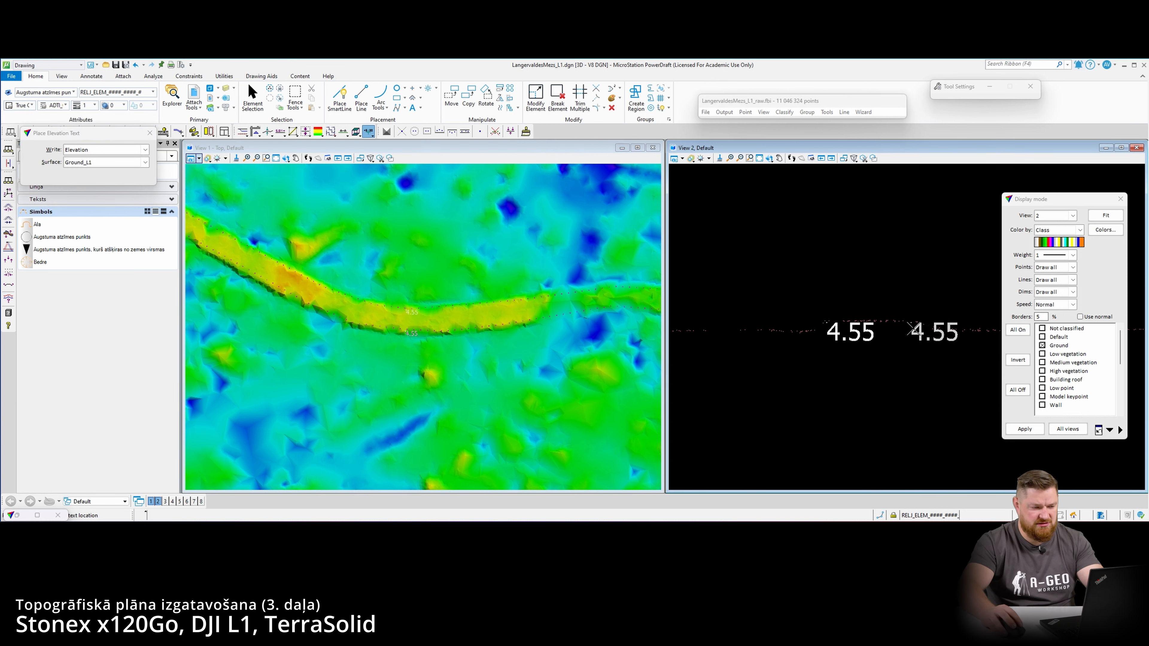
left_click(915, 322)
key("Escape")
- Compare the two elevation texts with the dotted path edge lines and delete both texts
scroll(462, 314, "up", 5)
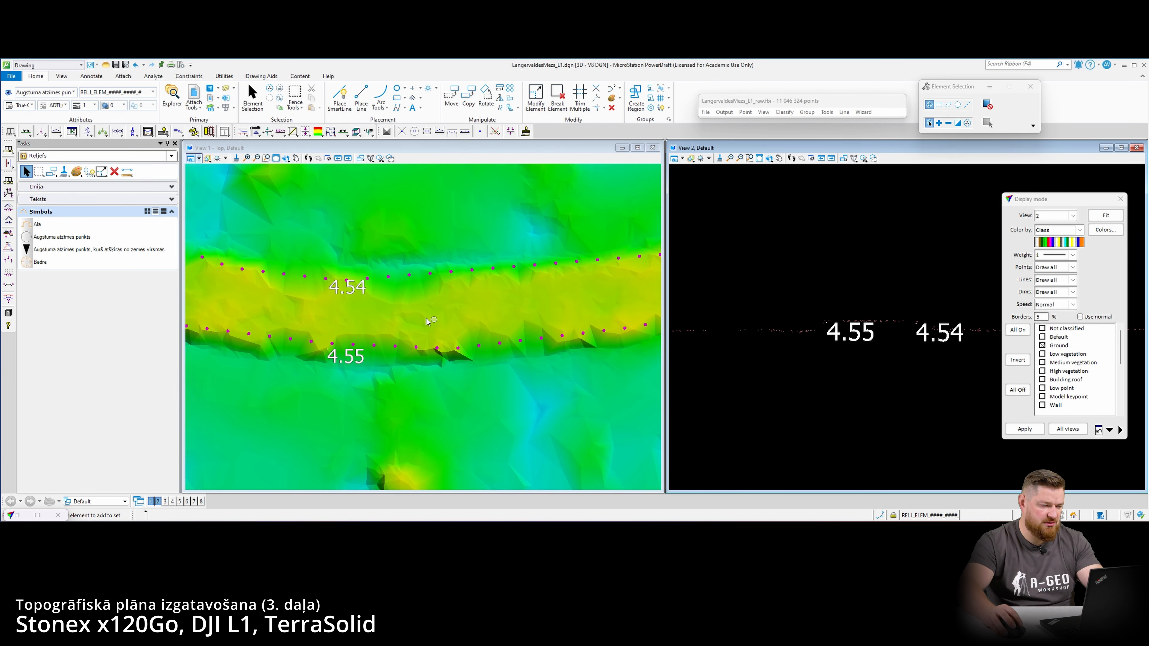
scroll(328, 345, "up", 5)
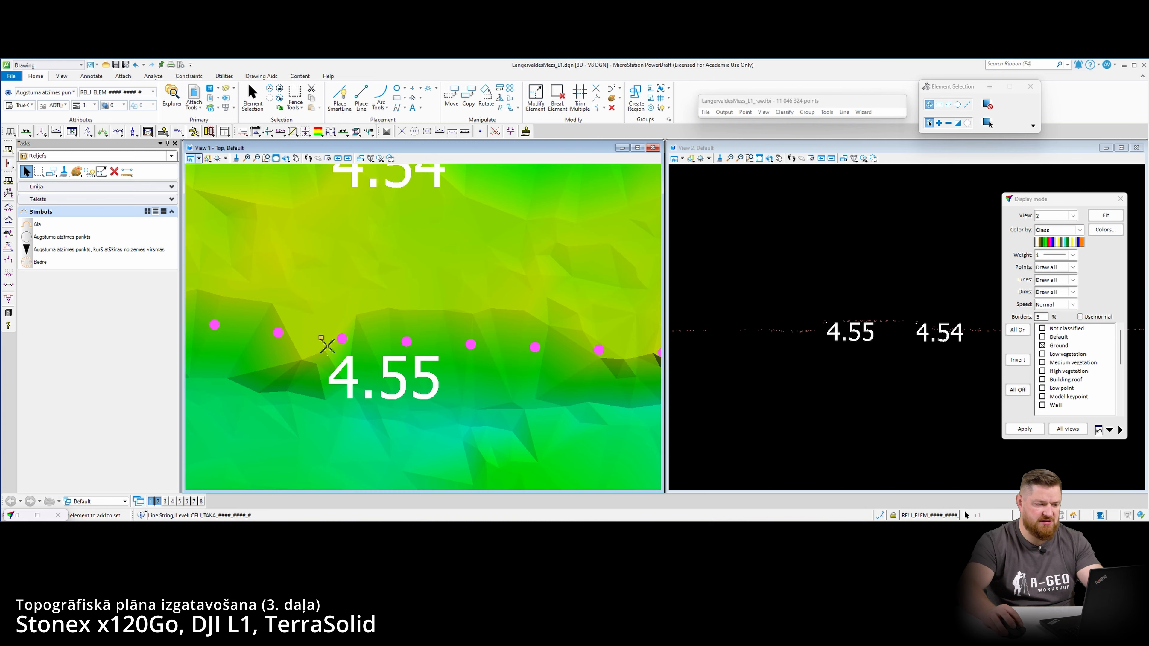
scroll(347, 346, "down", 5)
left_click_drag(334, 275, 411, 389)
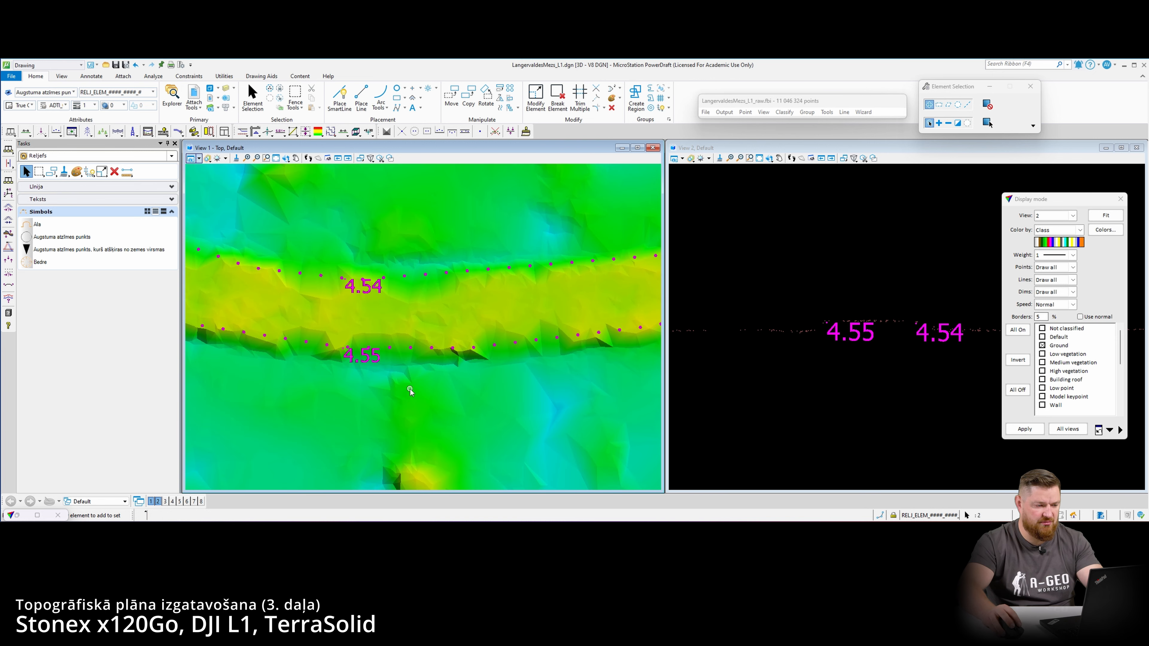
key("Delete")
- Examine the shaded surface over the whole site, including the paths and the ditch
scroll(430, 386, "down", 6)
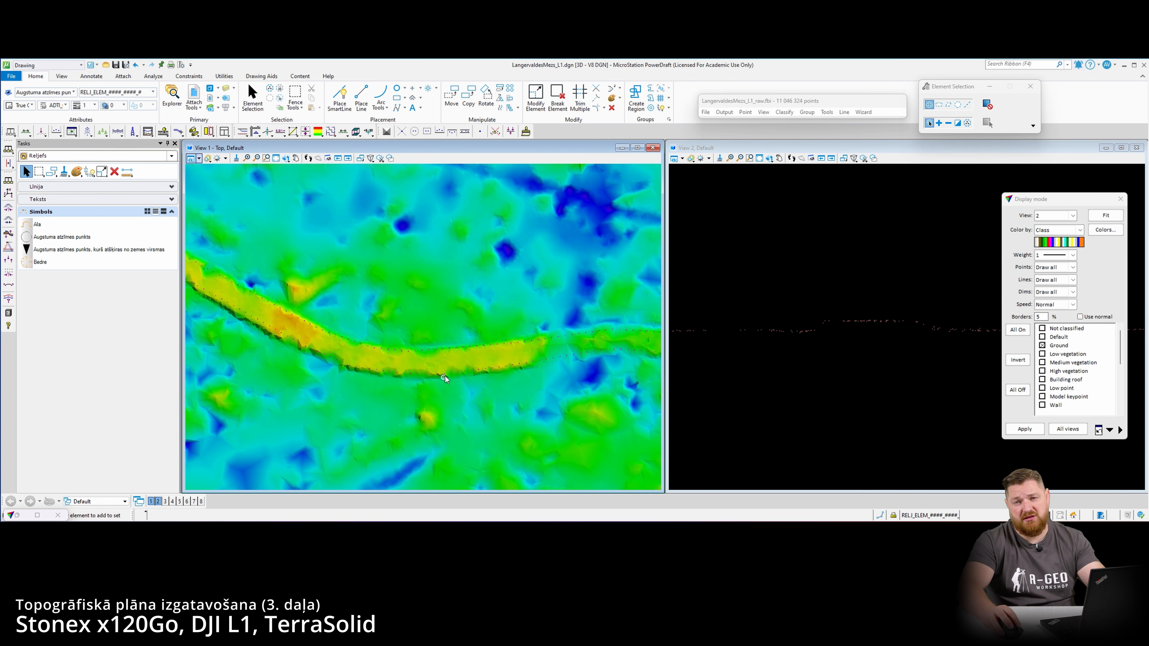
middle_click_drag(407, 334, 374, 344)
scroll(387, 323, "down", 3)
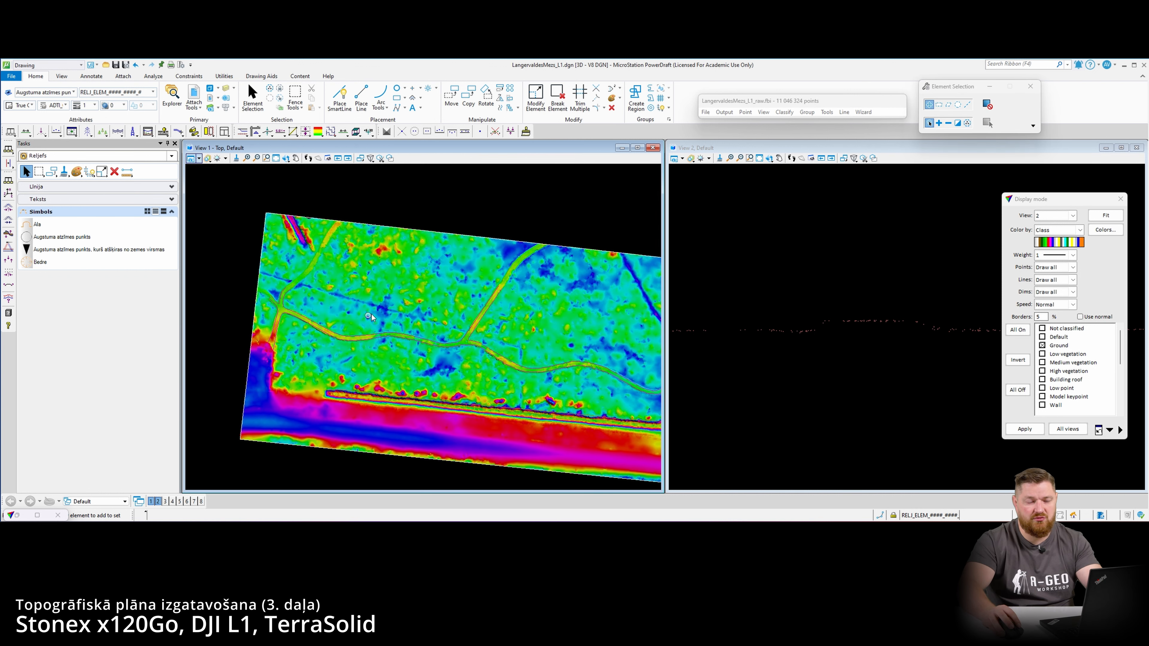
middle_click_drag(404, 300, 386, 285)
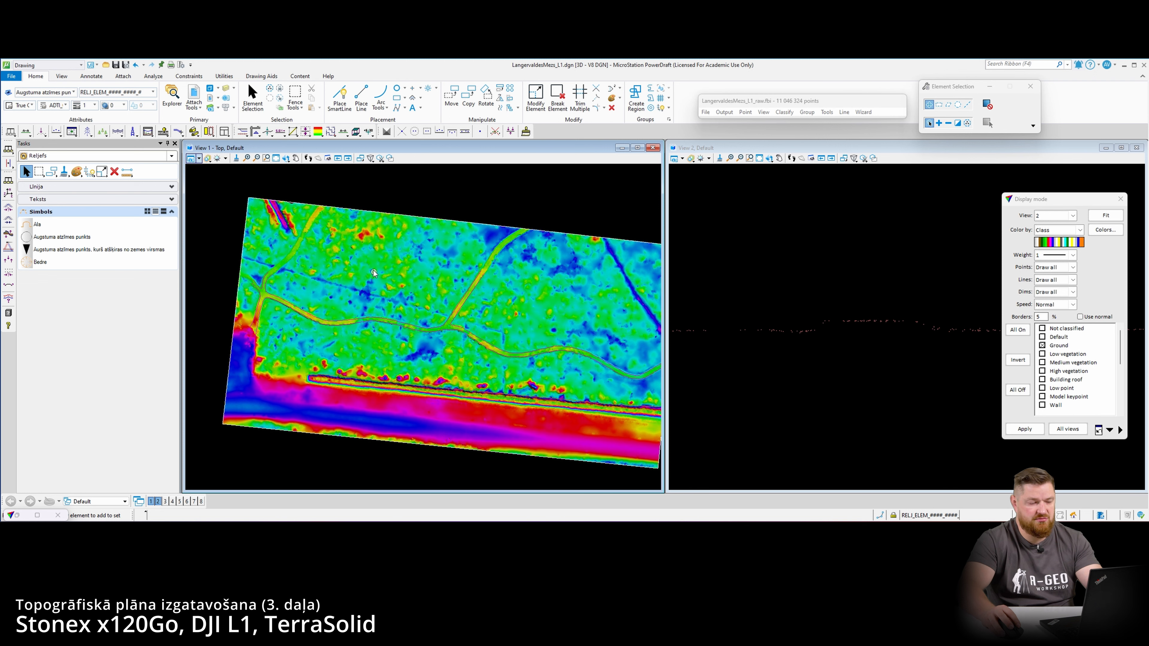
scroll(272, 279, "up", 2)
scroll(340, 271, "down", 2)
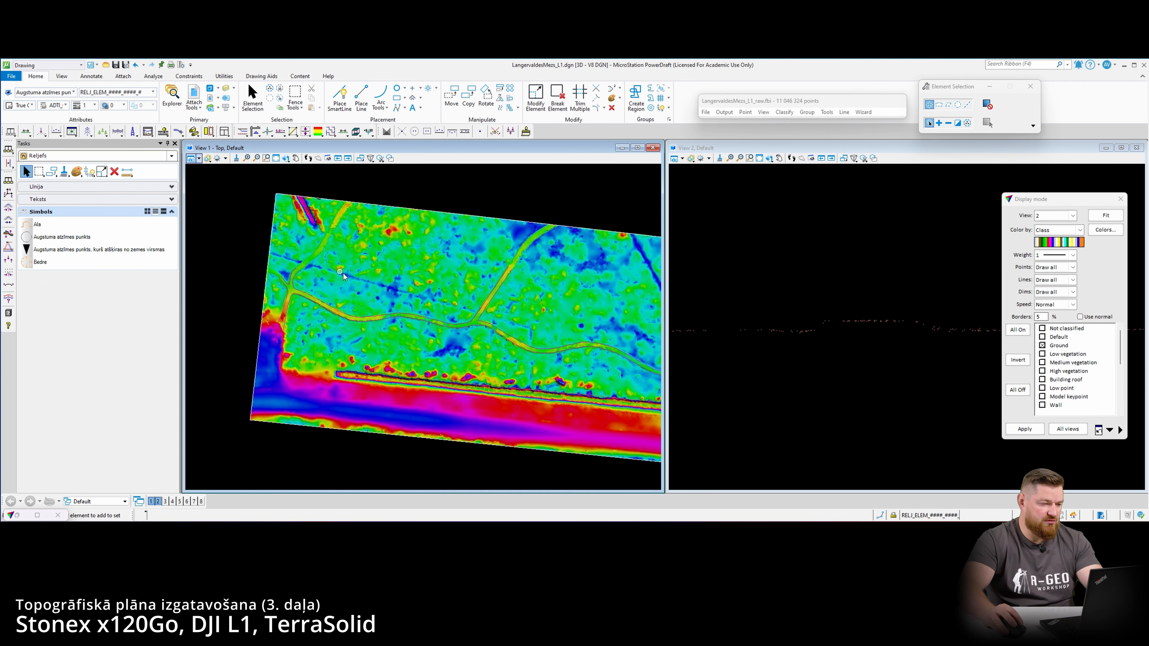
middle_click_drag(497, 300, 459, 270)
middle_click_drag(483, 281, 434, 277)
middle_click(435, 277)
middle_click(434, 276)
- Set up gridded elevation texts from Ground_L1, written to file with grid size 15 on level RELJ_ELEM_####_####_#
left_click_drag(318, 132, 353, 172)
left_click(568, 271)
left_click(566, 276)
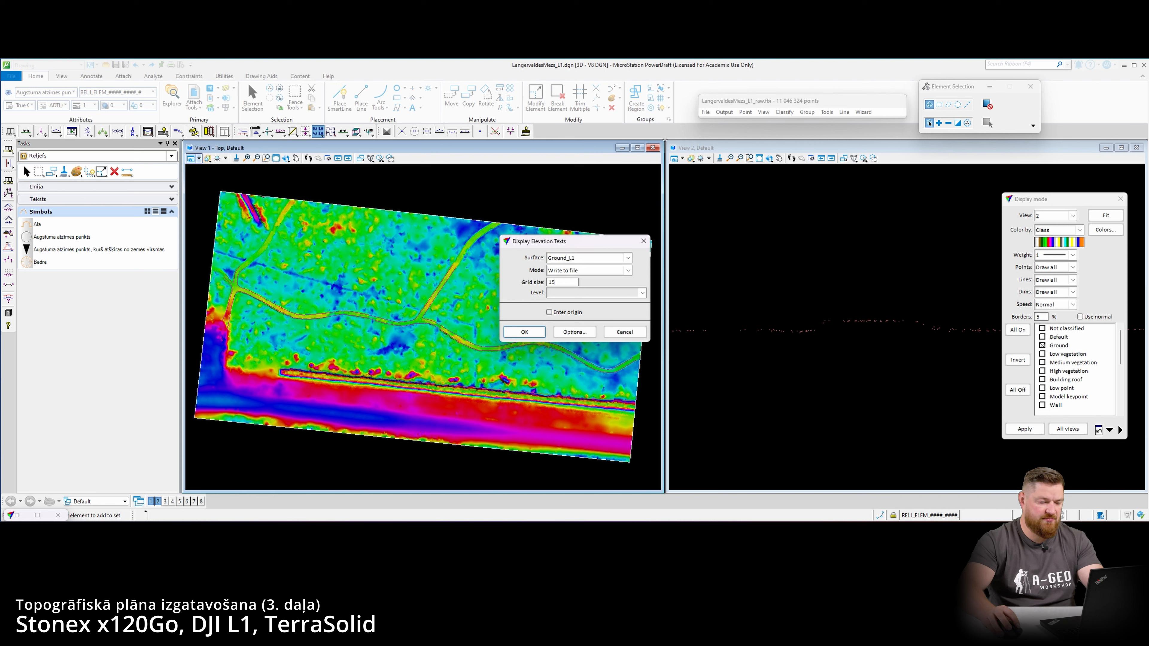
left_click(569, 293)
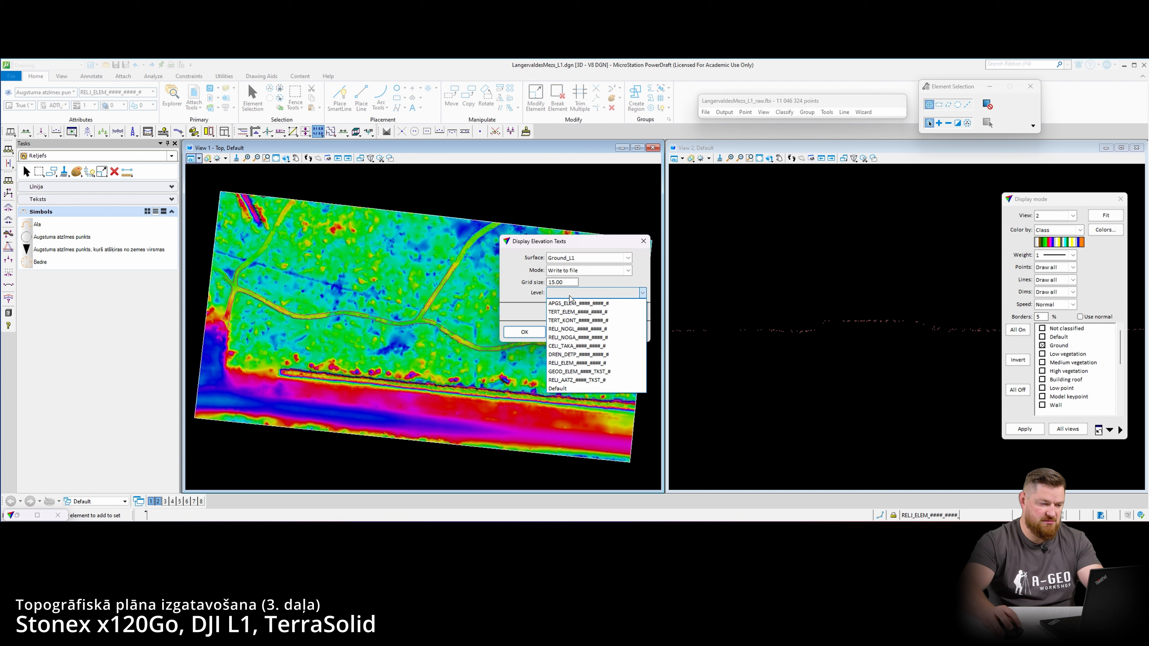
left_click(601, 362)
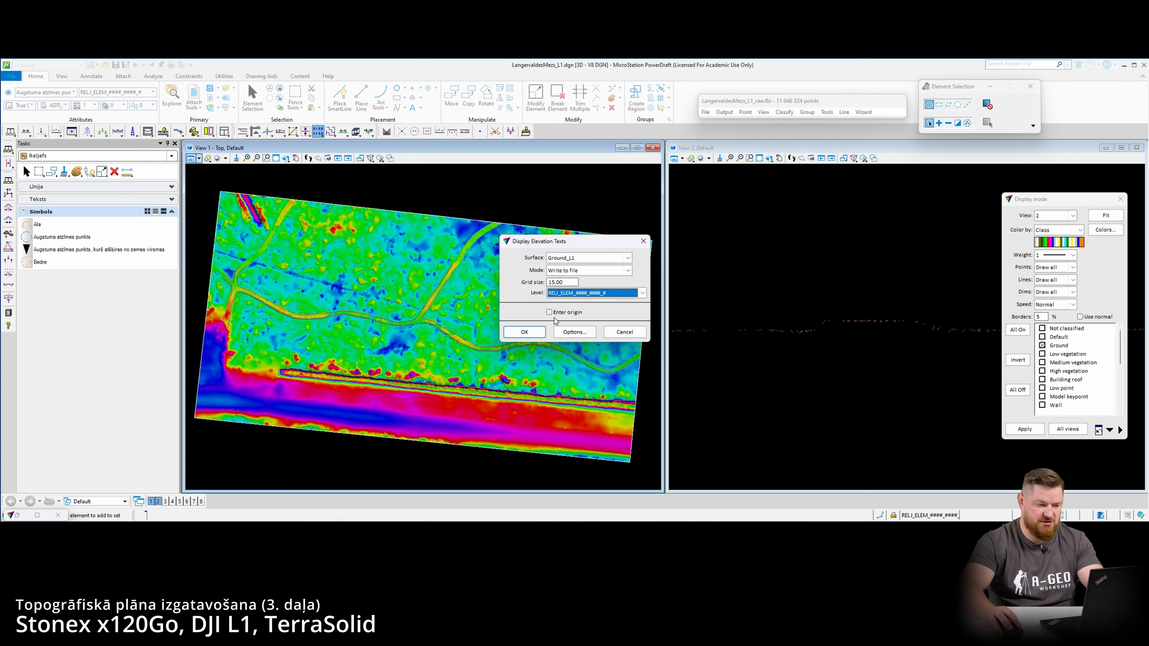
- Set the elevation texts to left top justification and red colour 3, keeping the accuracy at 0.12
left_click(575, 332)
left_click(576, 210)
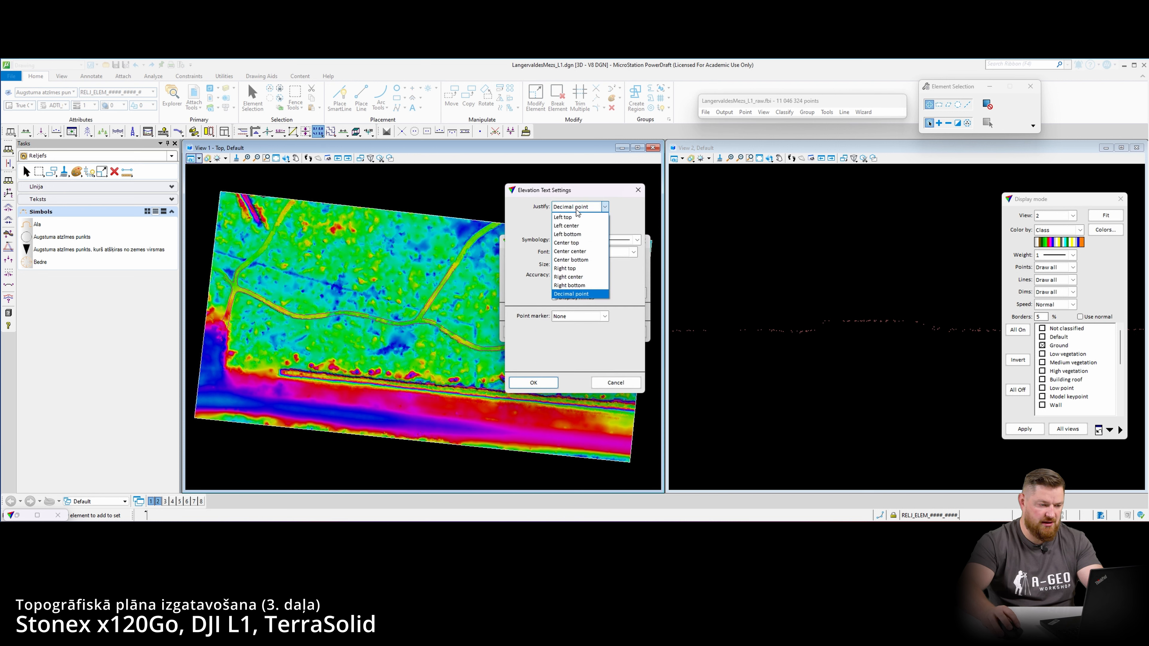
left_click(571, 216)
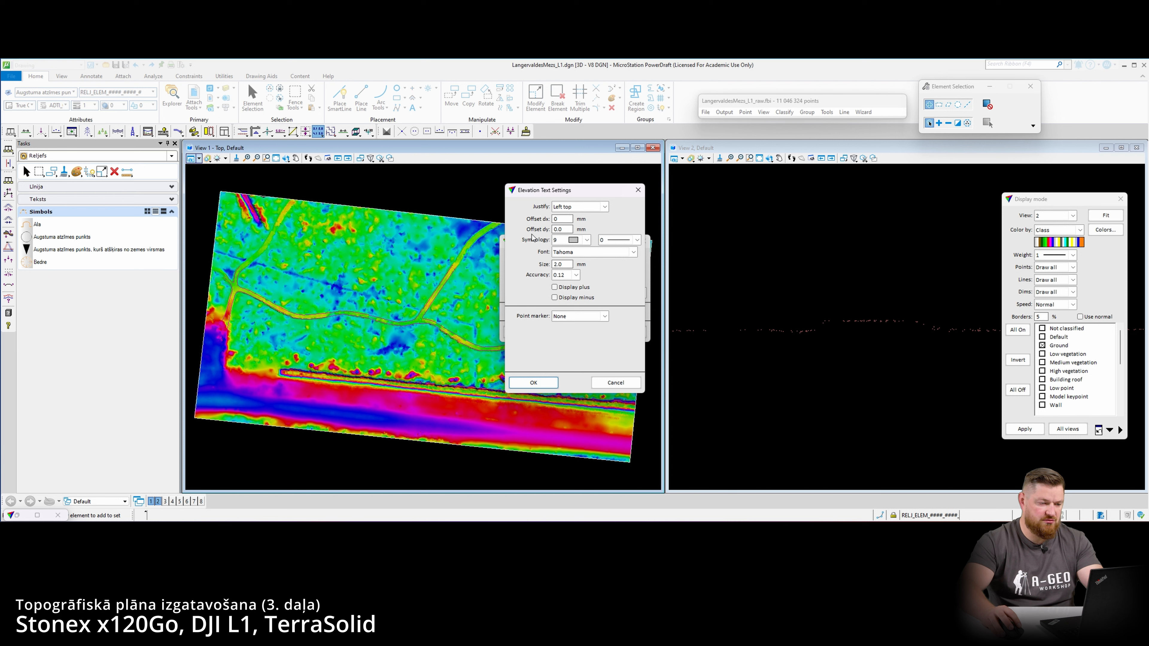
left_click(586, 240)
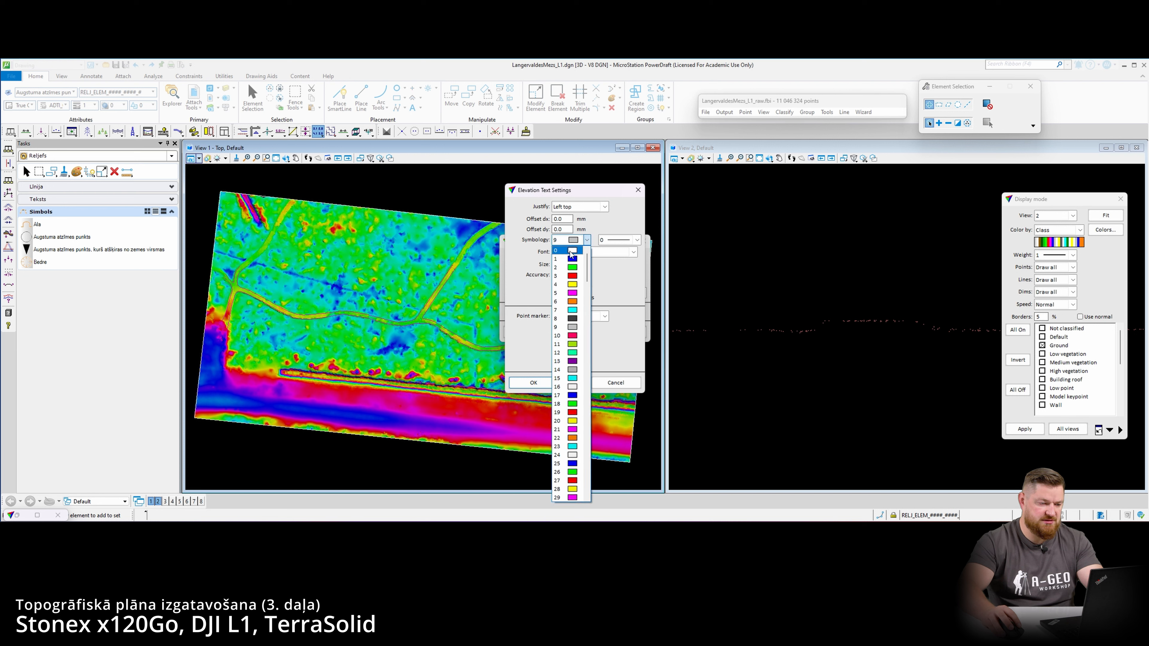
left_click(571, 275)
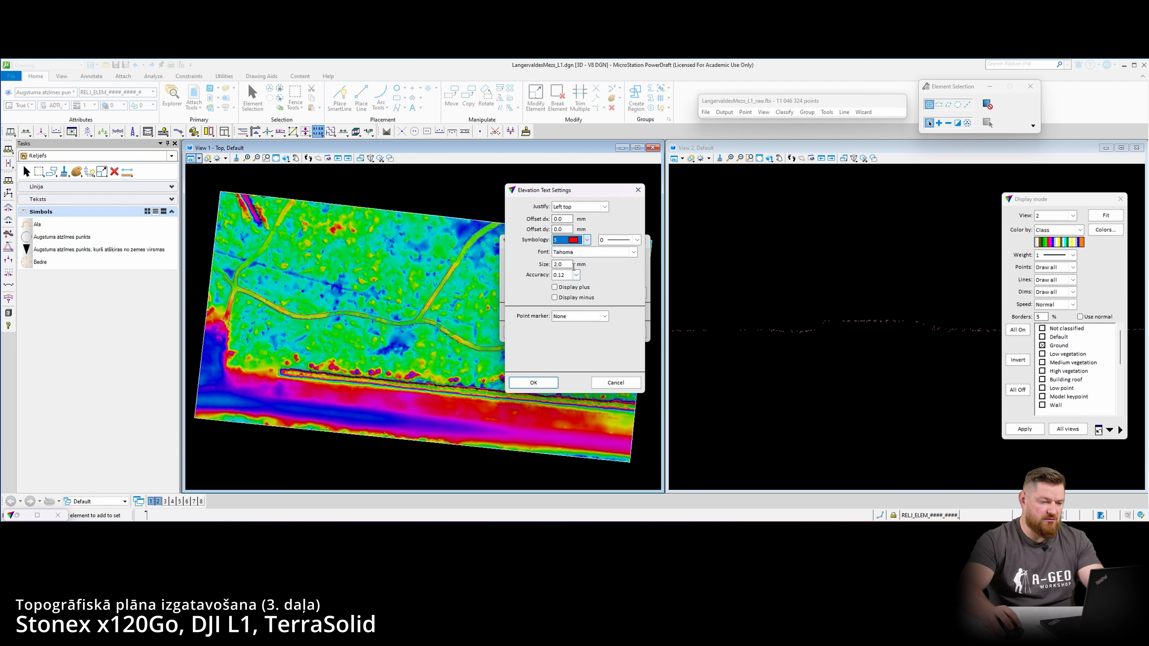
left_click(576, 275)
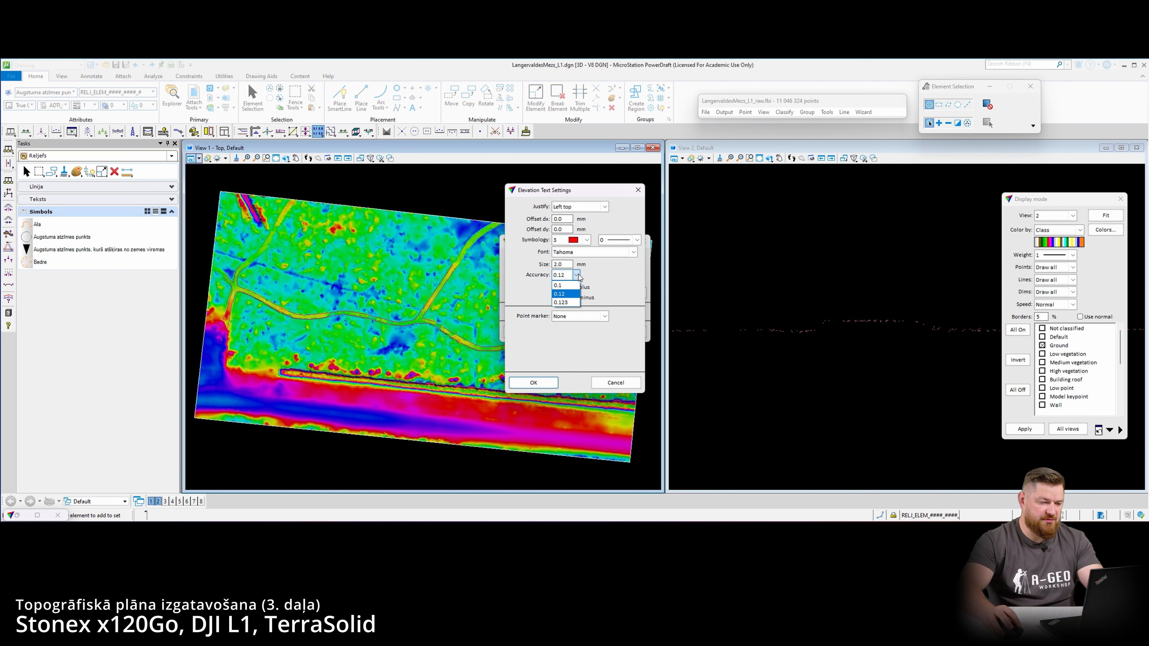
left_click(577, 275)
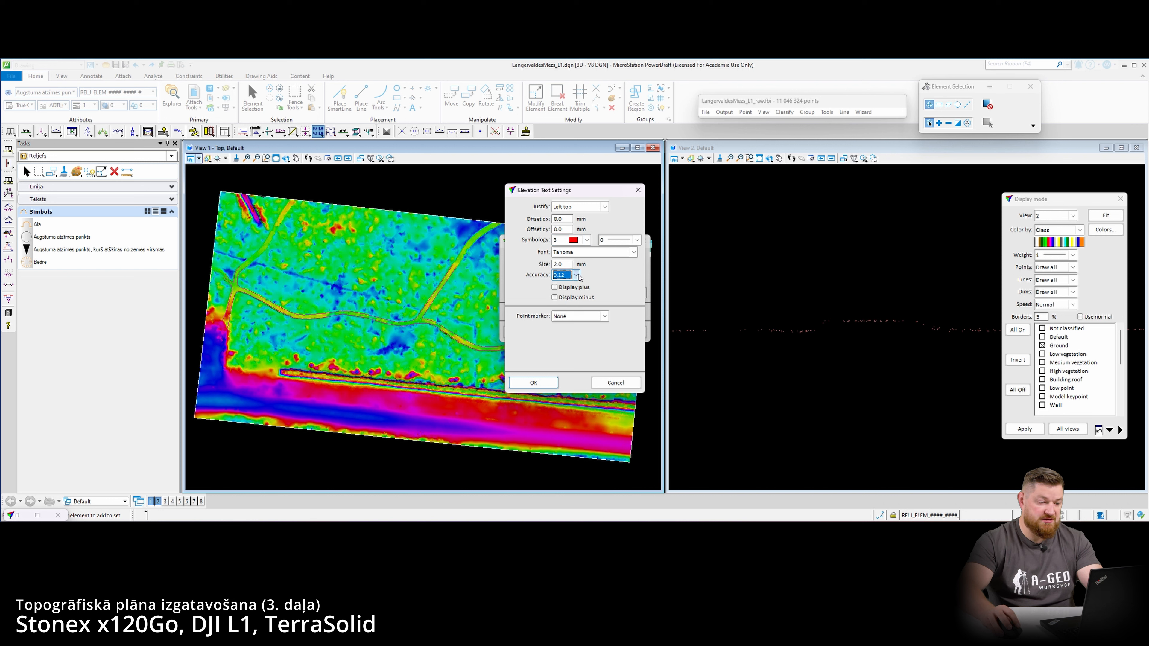
- Set the elevation texts' point marker to a zero length line, choose its colour, and accept the text settings
left_click(576, 317)
left_click(583, 342)
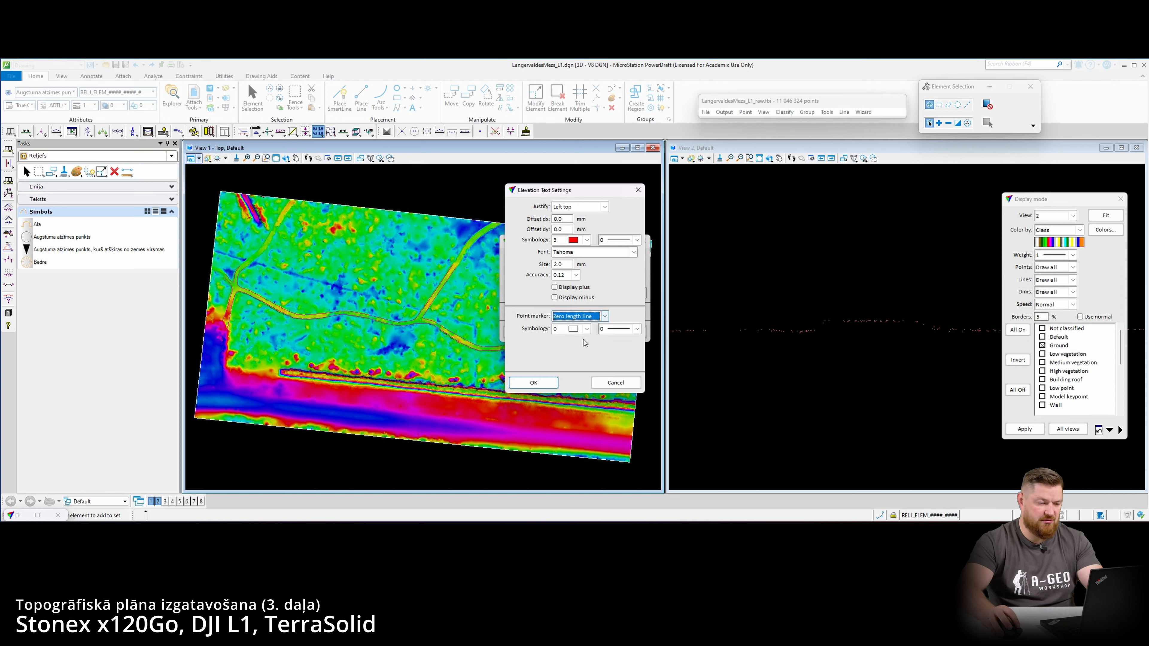
left_click(587, 329)
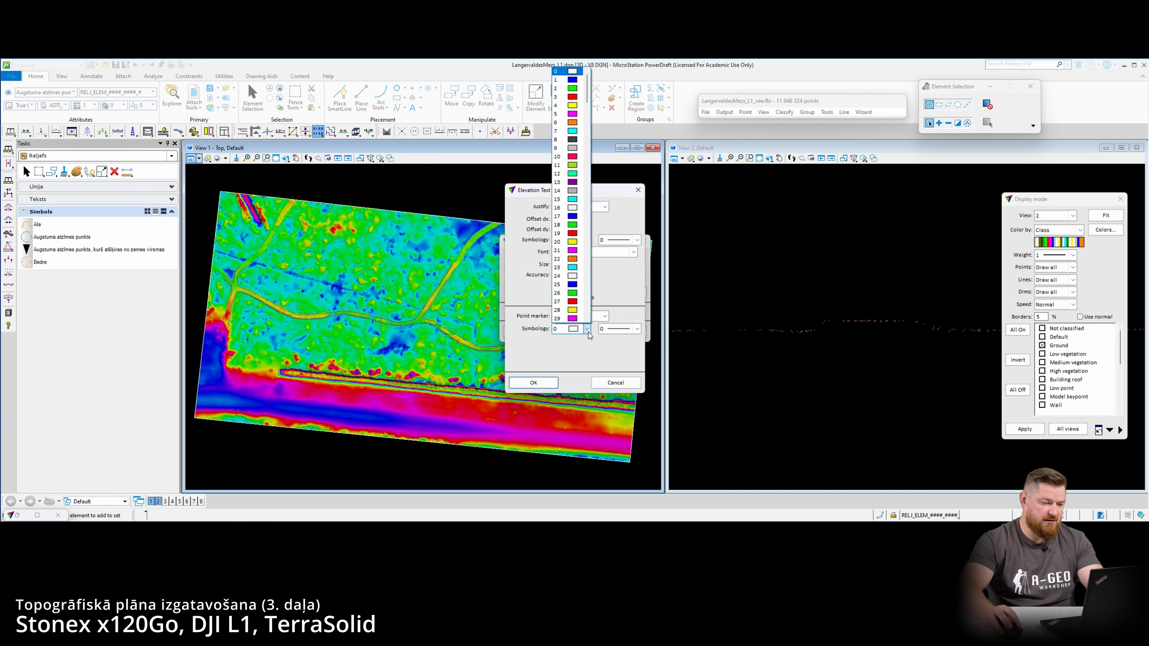
left_click(568, 103)
left_click(550, 382)
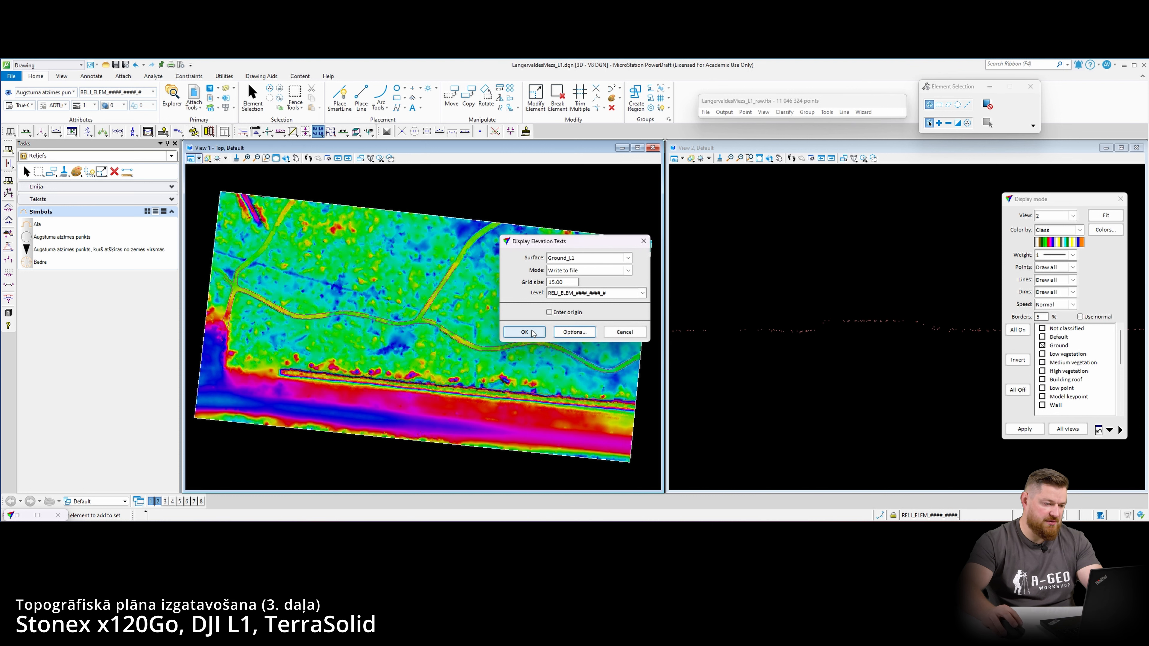
- Generate the elevation texts across the surface and select one of them to inspect it
left_click(524, 332)
scroll(388, 228, "up", 8)
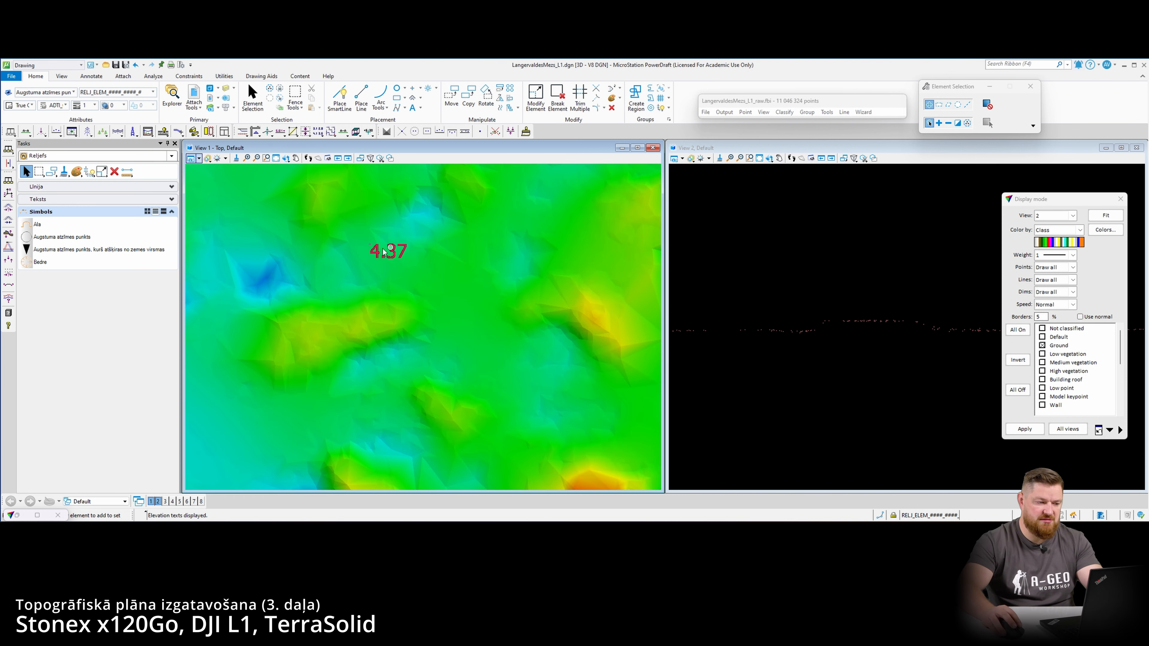
scroll(384, 252, "down", 5)
scroll(354, 268, "up", 5)
left_click(353, 274)
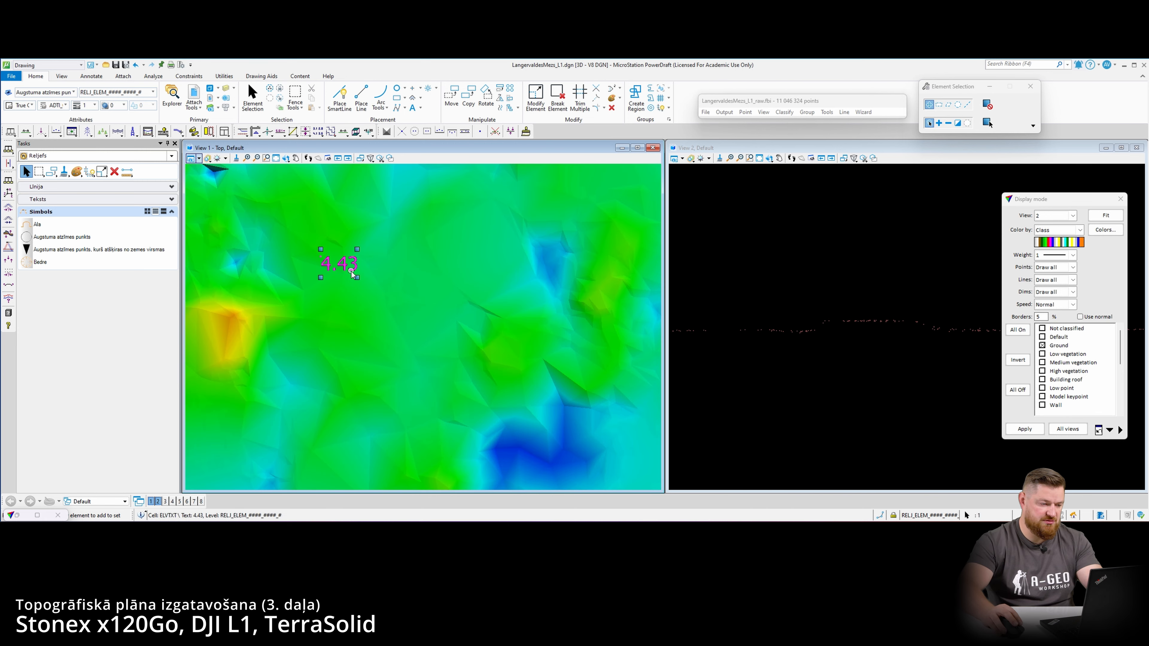
- Inspect the generated elevation texts at several places across the shaded surface, selecting individual texts to check them
scroll(361, 295, "down", 5)
scroll(455, 278, "up", 5)
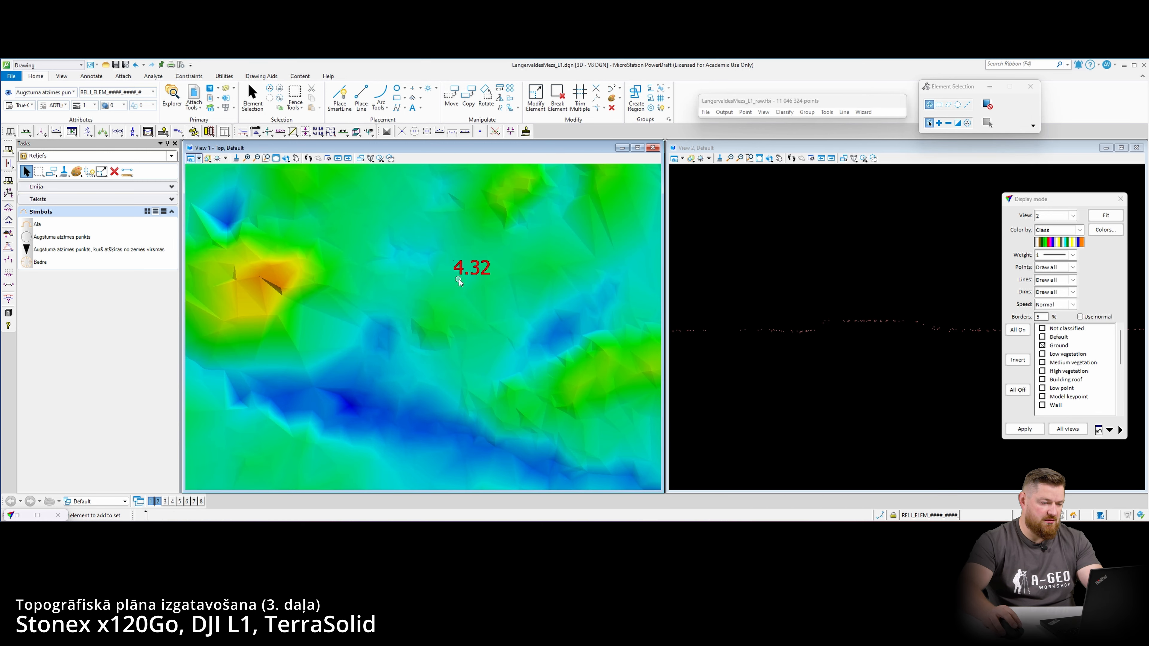
left_click(444, 302)
scroll(441, 298, "down", 3)
key("Escape")
scroll(316, 286, "up", 3)
left_click(372, 279)
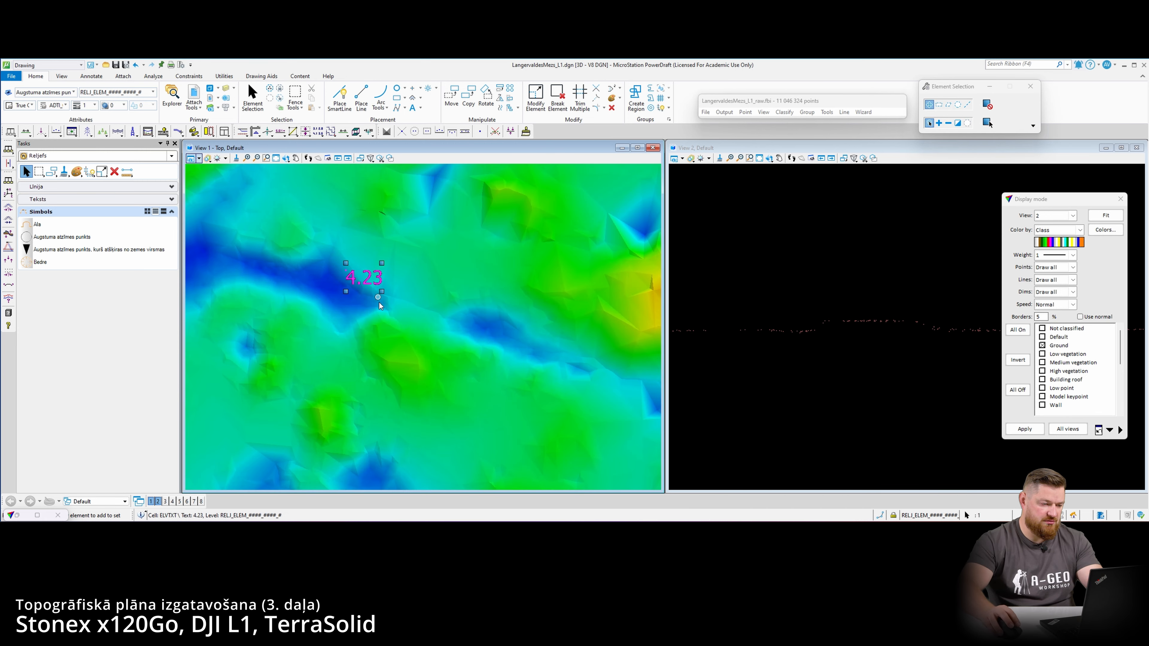
scroll(379, 308, "down", 3)
key("Escape")
scroll(391, 327, "down", 3)
scroll(380, 344, "up", 4)
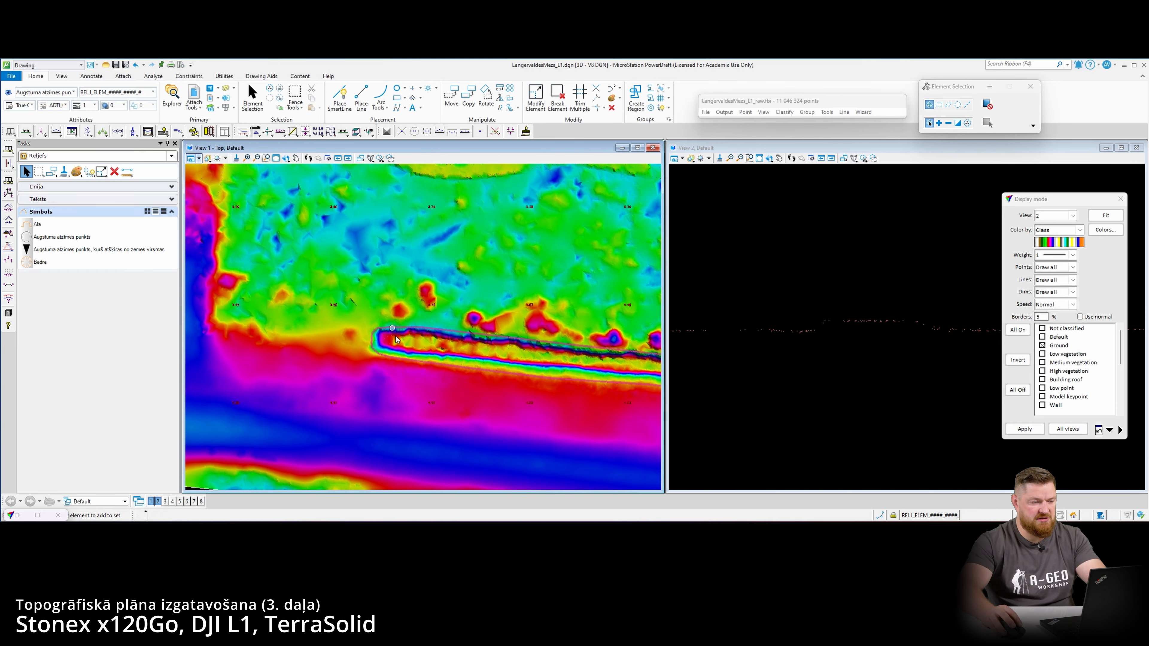
scroll(316, 321, "down", 2)
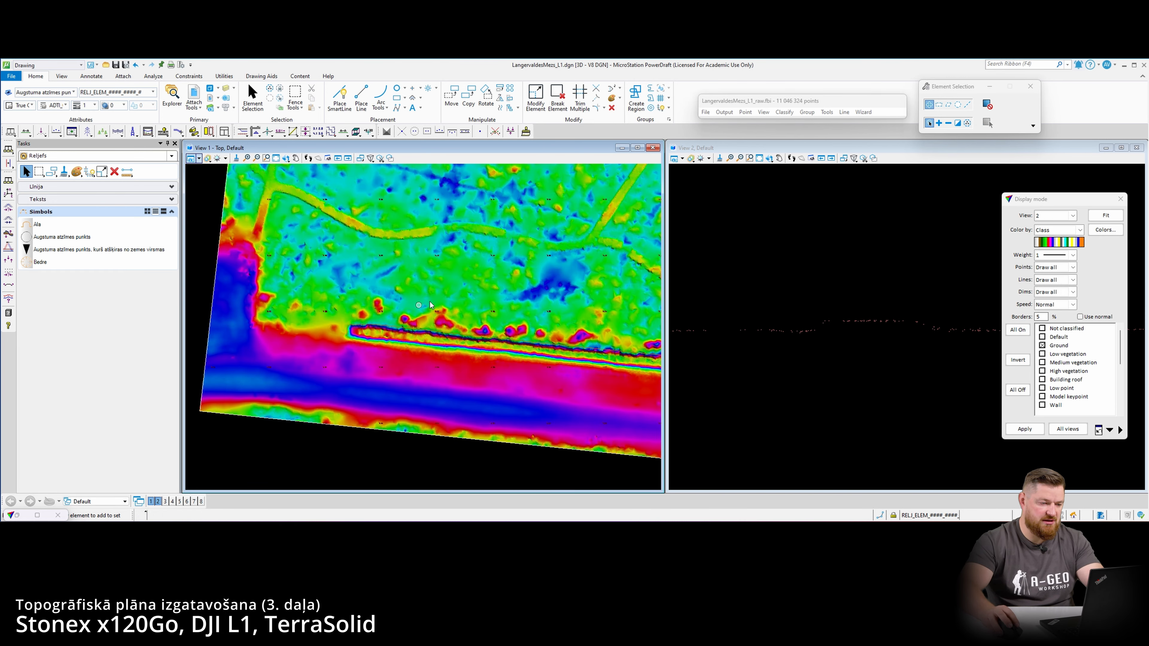
scroll(430, 306, "up", 2)
- Display the Ground_L1 shaded surface in view 1 with the Earth tones color scheme
left_click(318, 132)
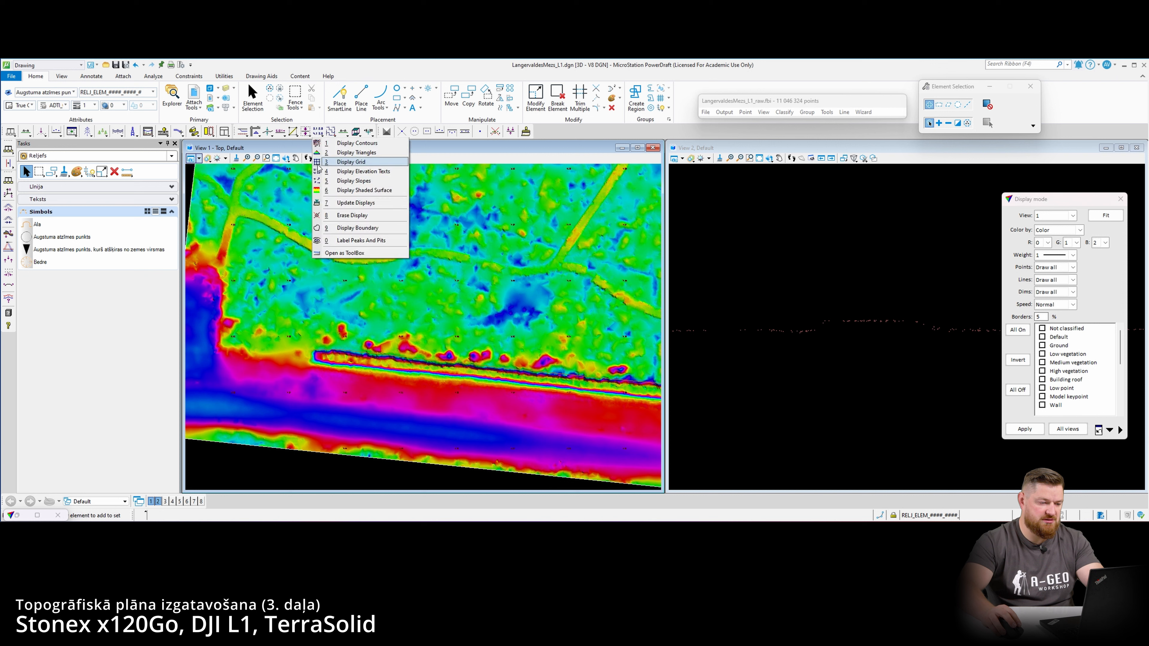
left_click(333, 190)
left_click(561, 273)
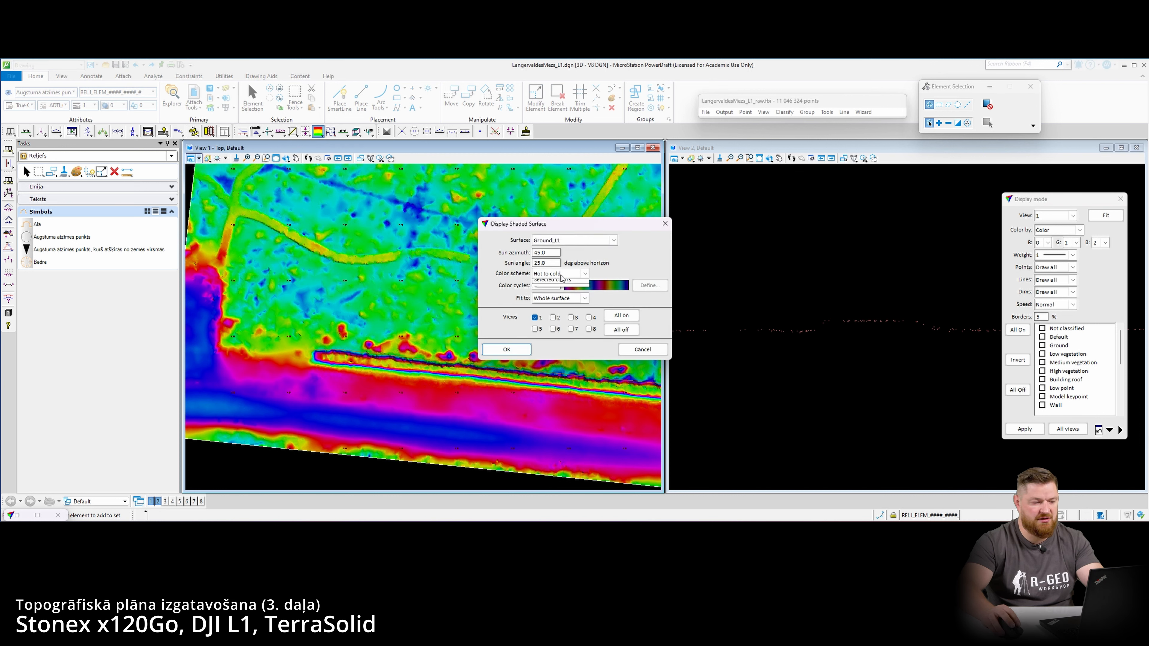
left_click(518, 352)
scroll(400, 394, "down", 2)
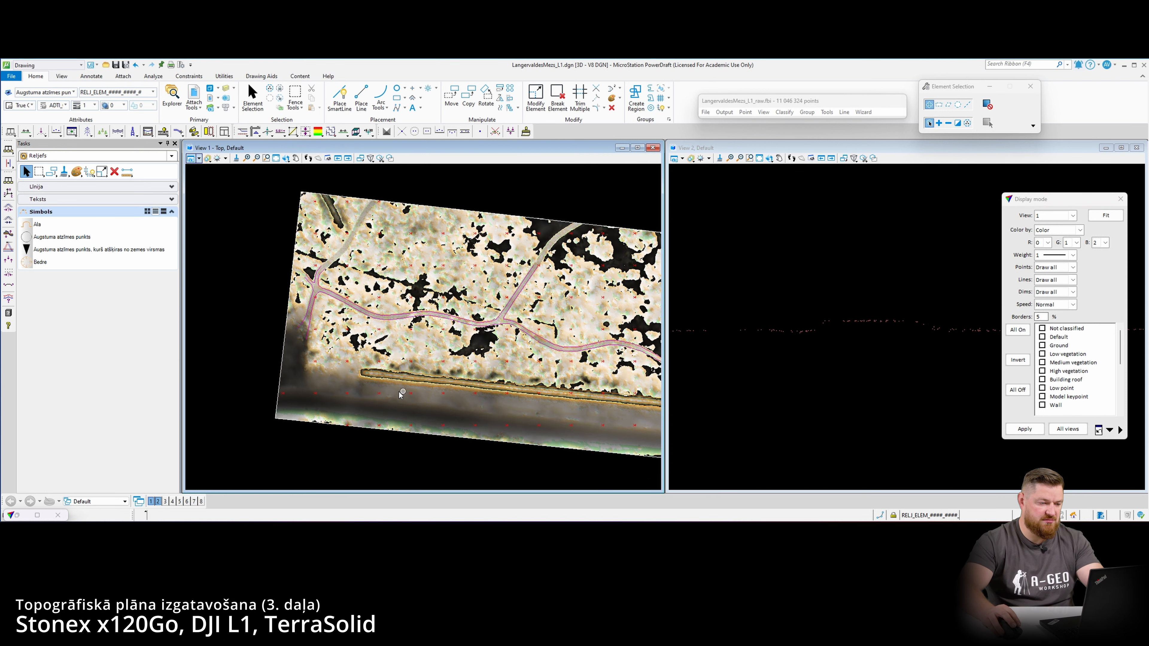
scroll(401, 393, "up", 2)
scroll(389, 365, "up", 2)
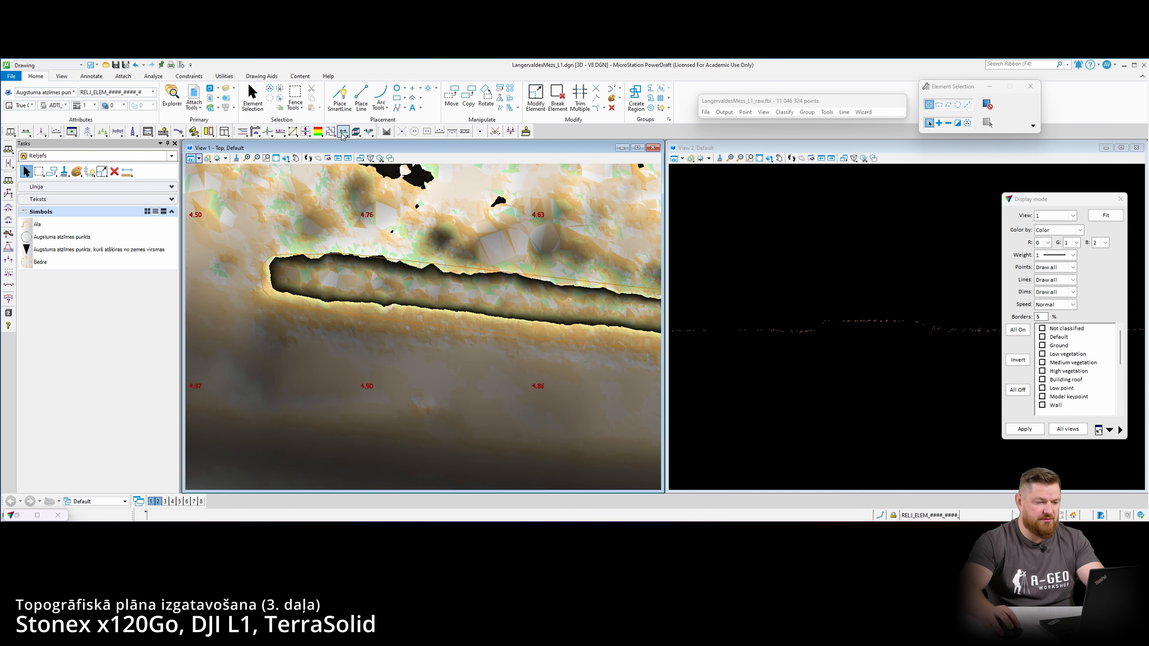
- Set the shaded surface's color cycles to 1 and check the elevation texts around the ditch
left_click(318, 131)
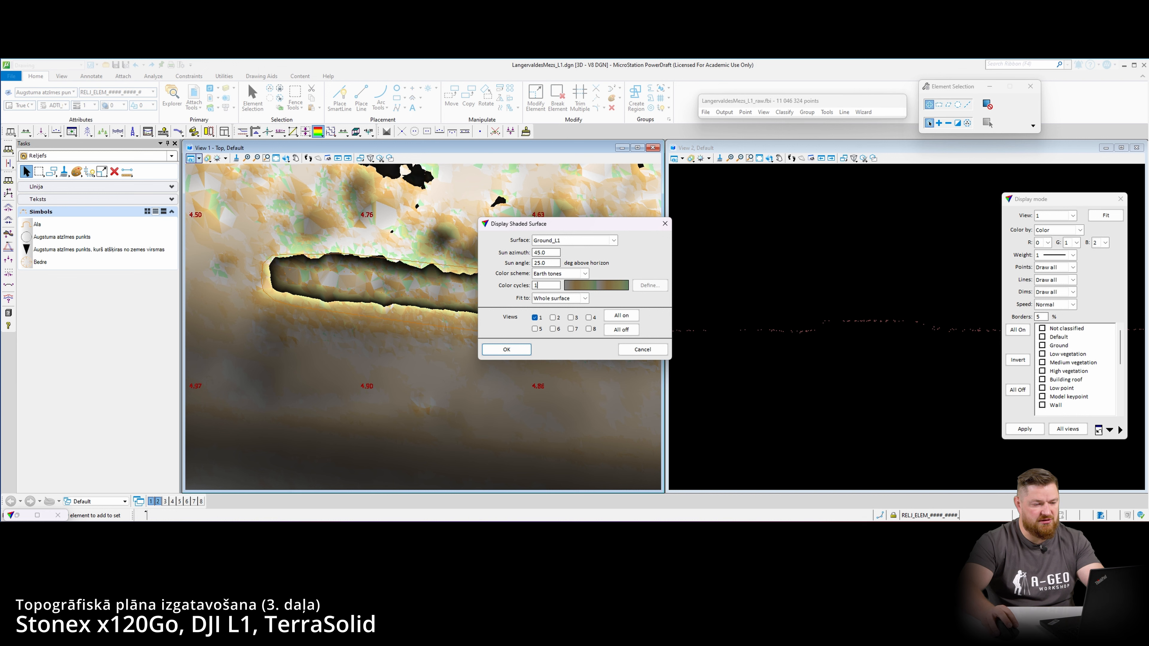
key("Return")
scroll(482, 304, "down", 5)
mouse_move(649, 338)
middle_mouse_down()
mouse_move(498, 324)
mouse_move(456, 361)
middle_mouse_up()
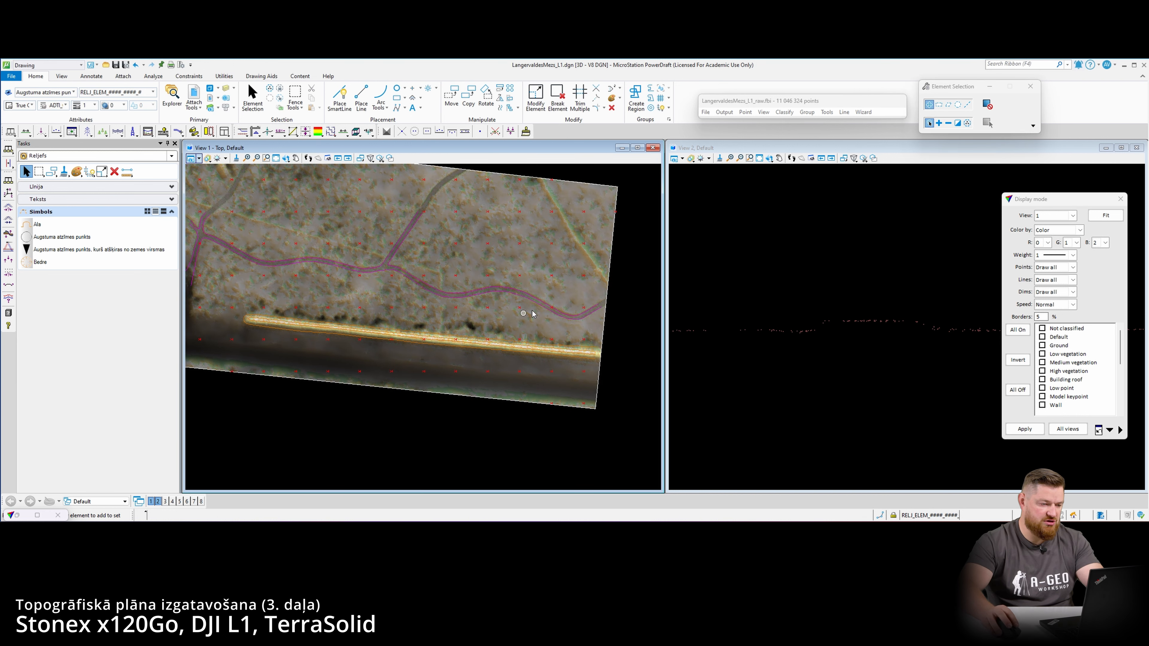
scroll(581, 240, "up", 3)
scroll(570, 253, "down", 3)
middle_click_drag(493, 279, 516, 199)
scroll(523, 286, "up", 5)
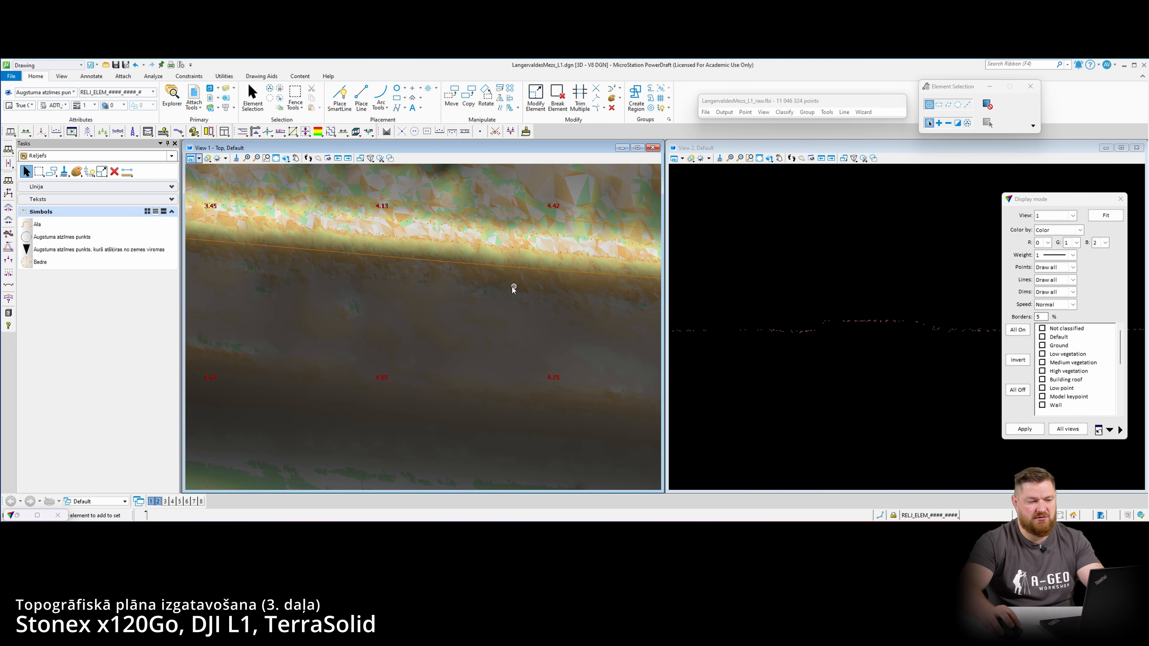
scroll(514, 290, "down", 6)
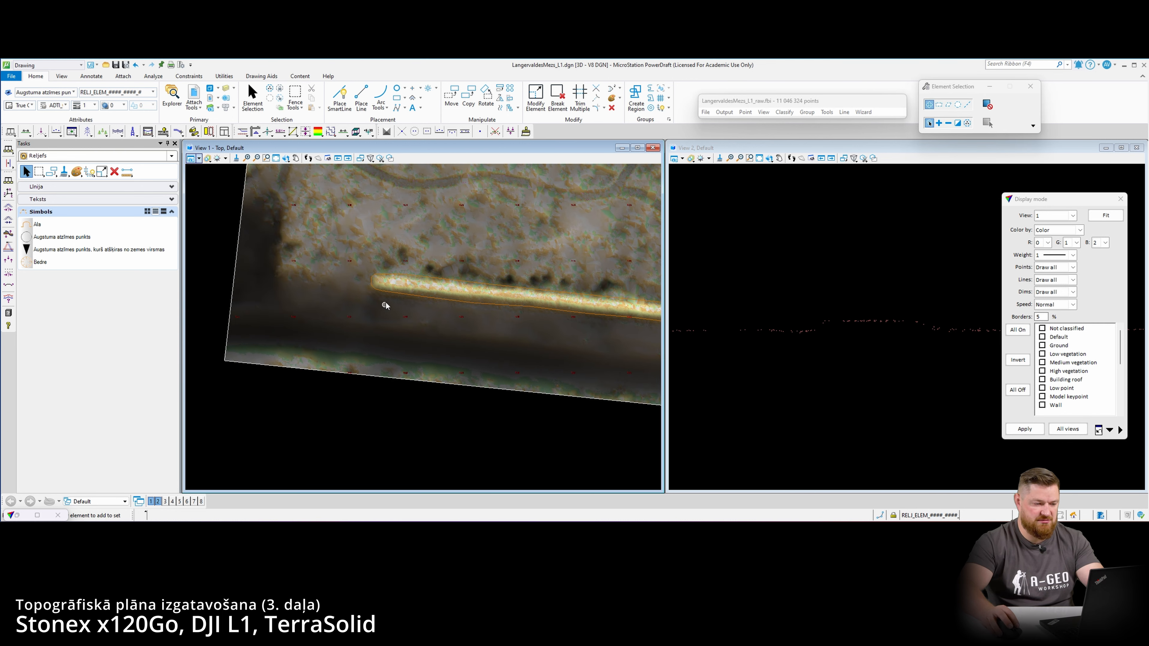
scroll(385, 305, "down", 2)
- Turn off the shaded surface in view 1 and show the Ground class laser points there instead
left_click(322, 133)
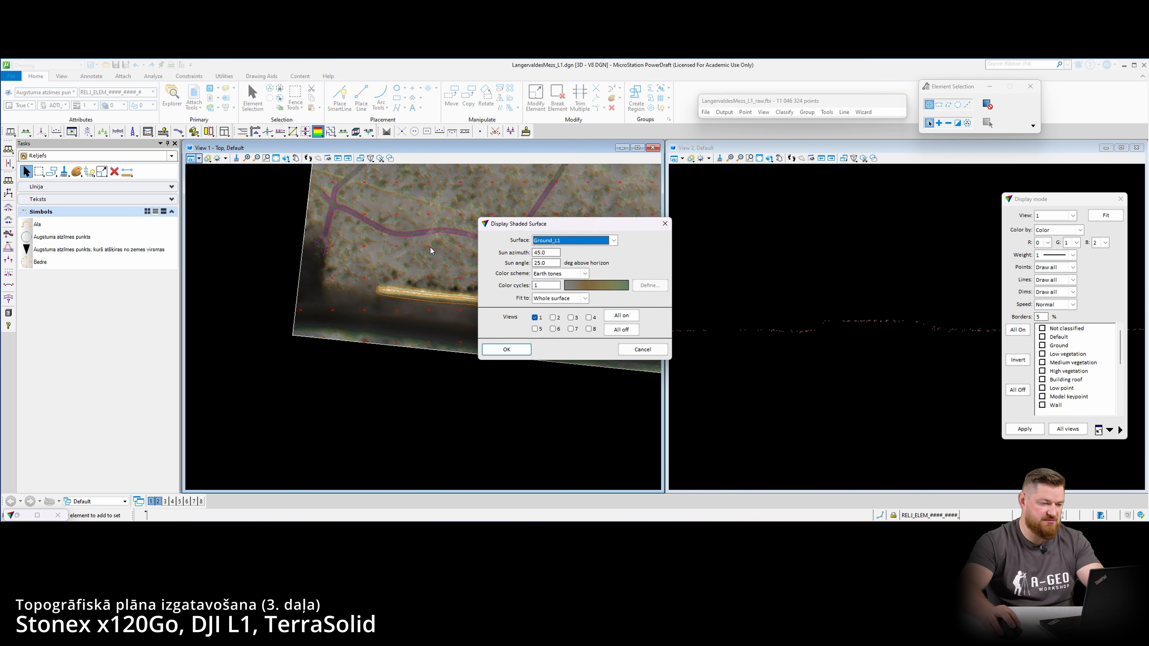
left_click(506, 349)
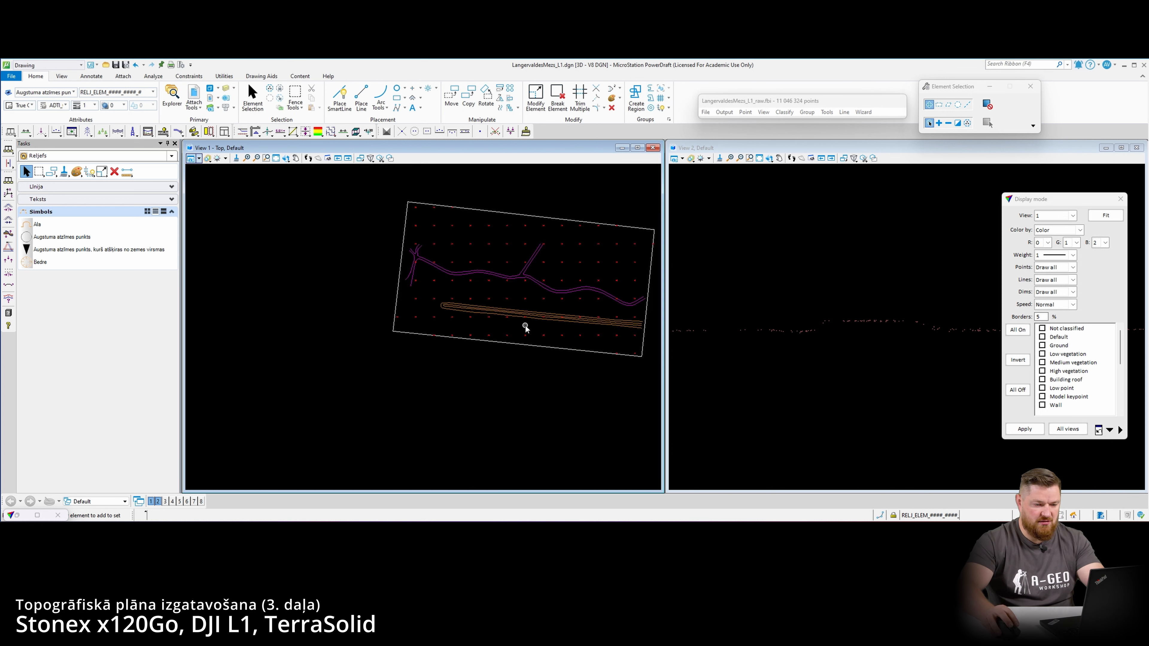
left_click(1057, 346)
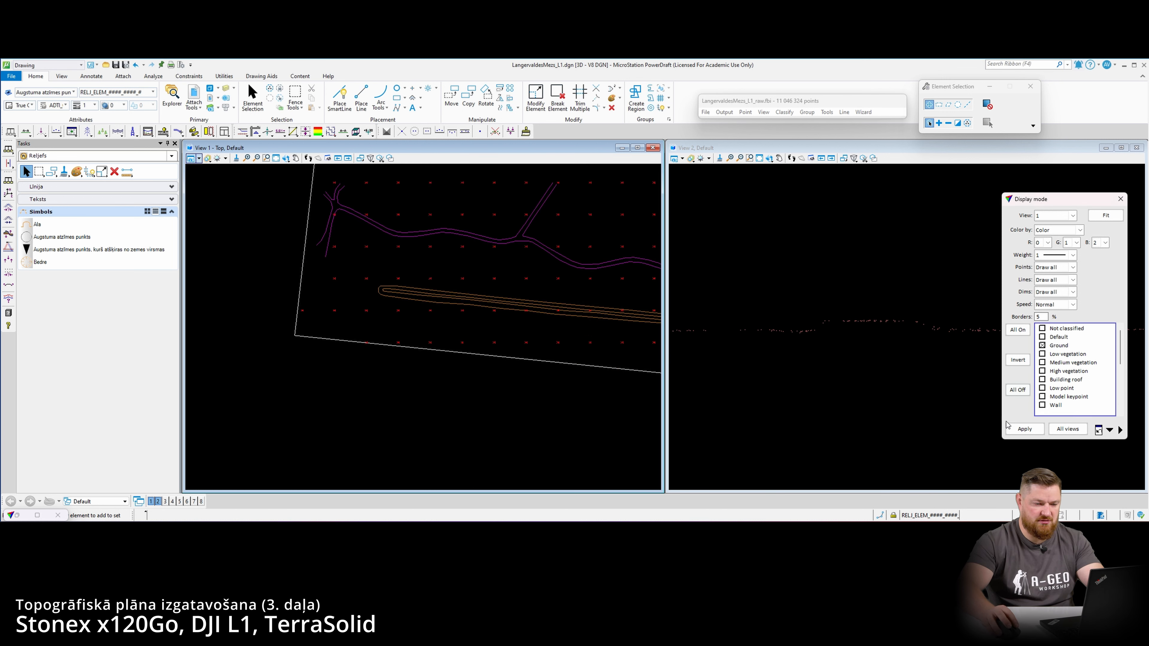
left_click(1024, 428)
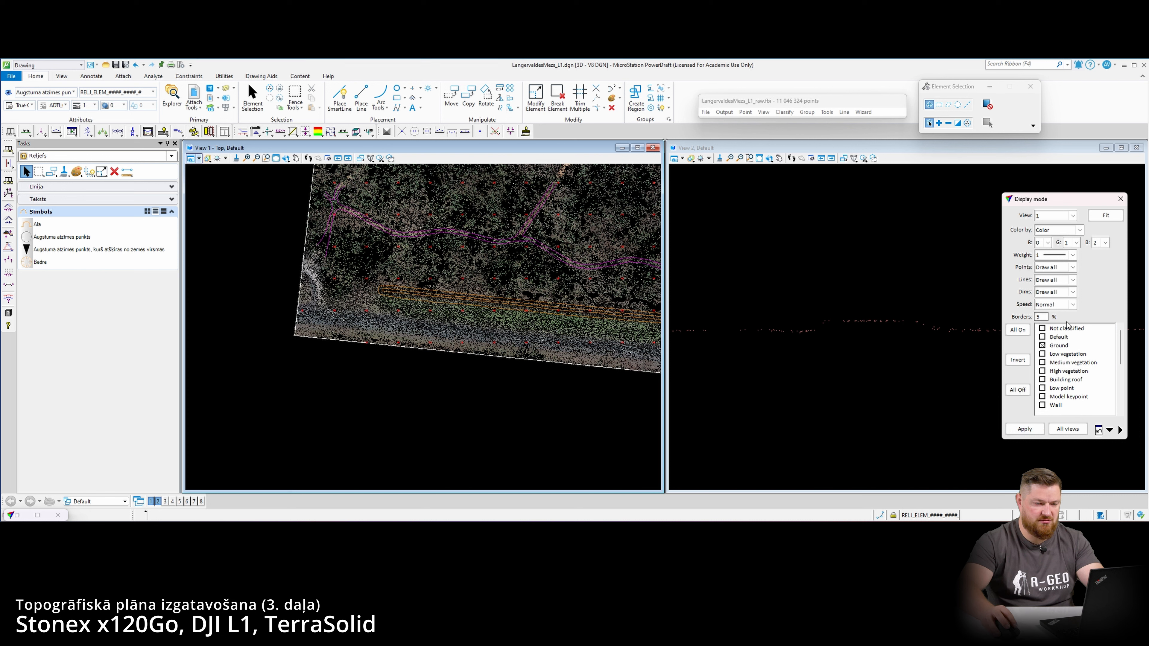
- Color the laser points in view 1 by Class
left_click(1054, 229)
left_click(1051, 245)
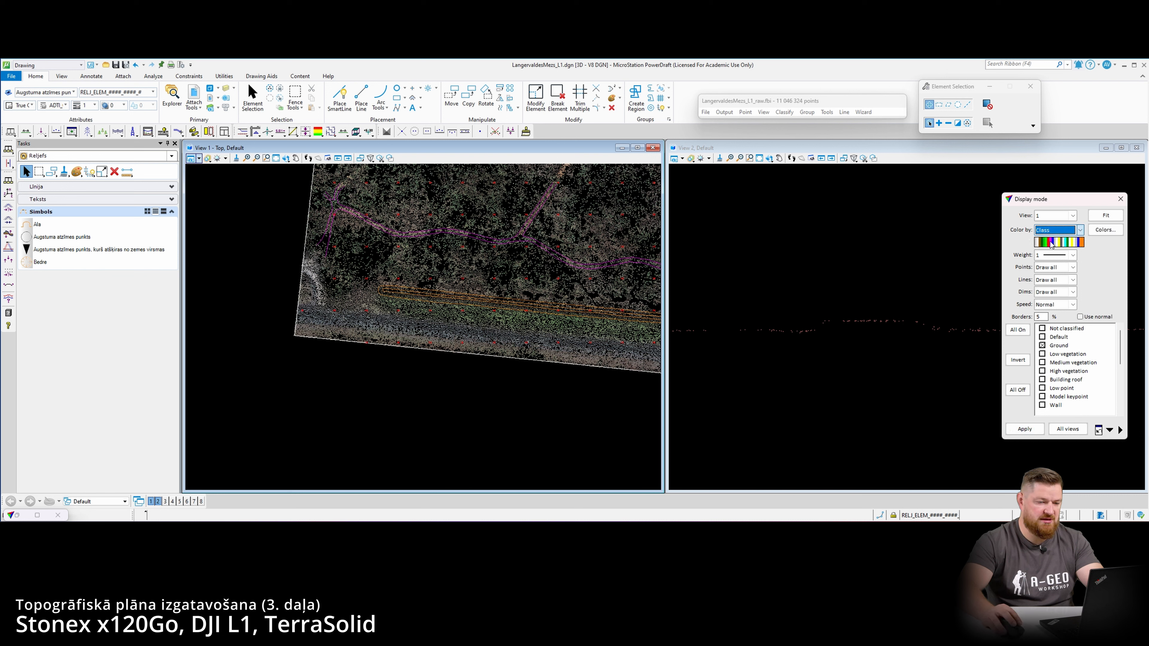
left_click(1024, 428)
- Add the Pole class to the points shown in view 1 and locate the poles beside the ditch
scroll(1052, 398, "down", 1)
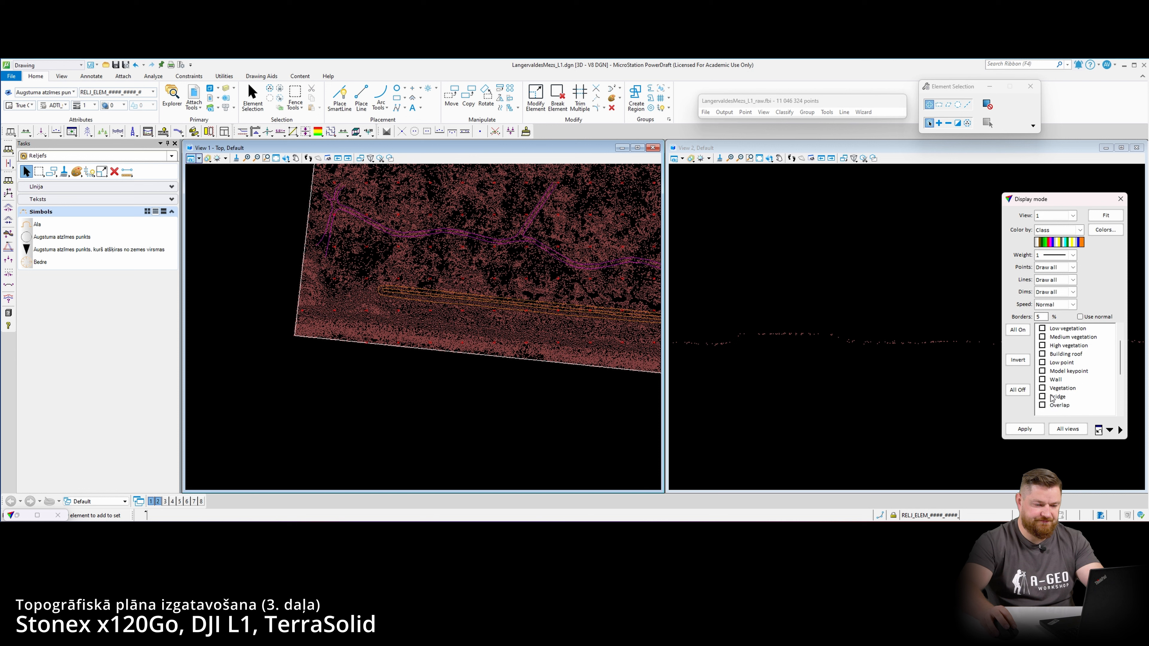
scroll(1051, 406, "down", 3)
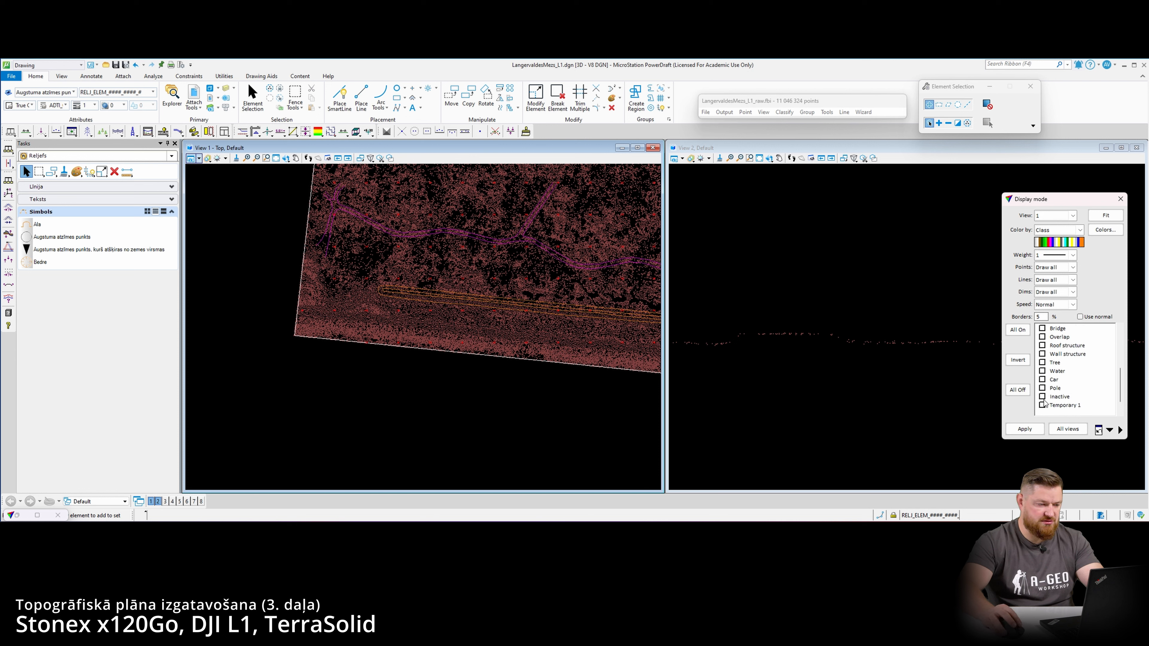
left_click(1042, 387)
left_click(1024, 428)
scroll(312, 310, "up", 5)
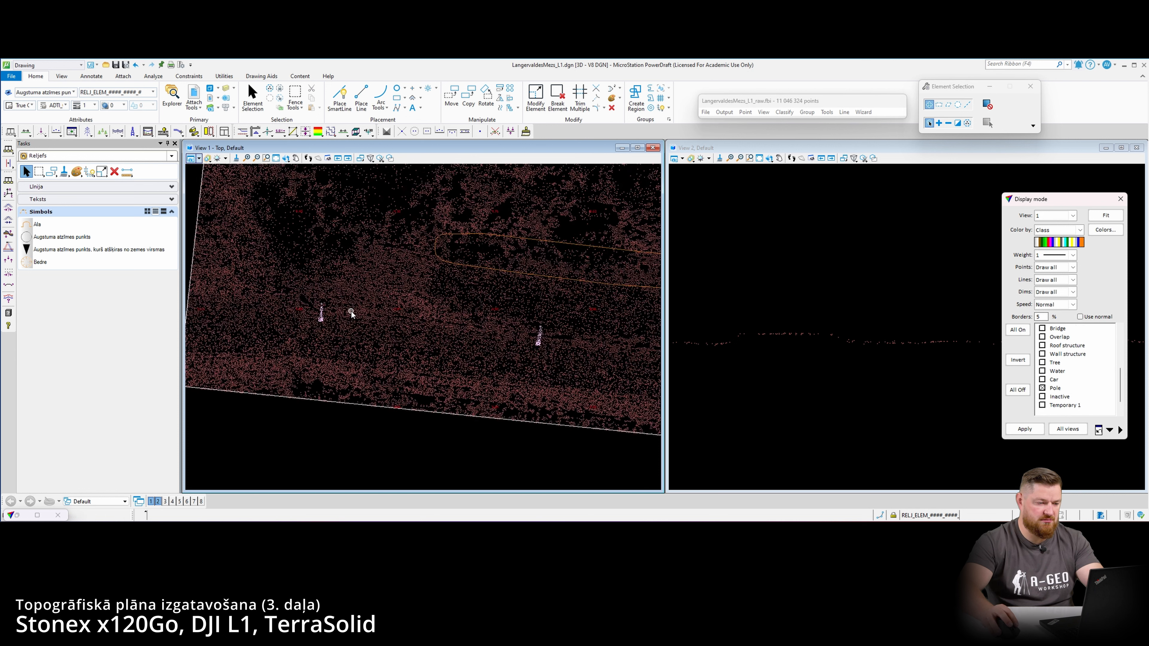
scroll(312, 309, "down", 5)
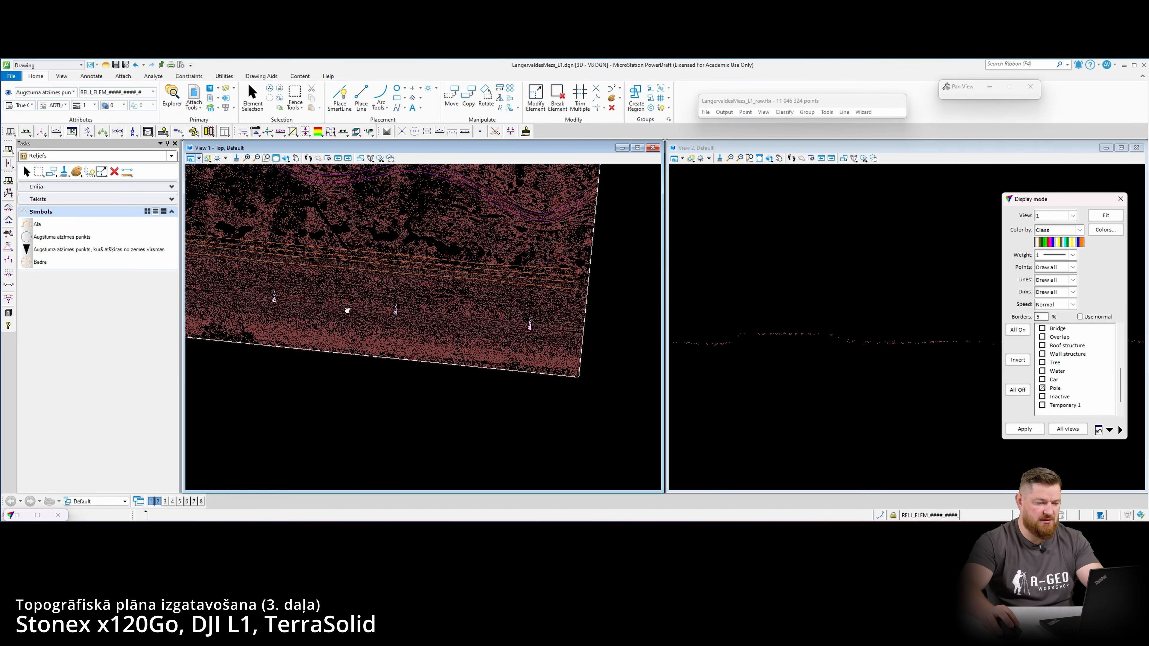
- Maximize view 1 and bring the first pole near the ditch's end into close view
left_click(638, 148)
scroll(364, 356, "up", 3)
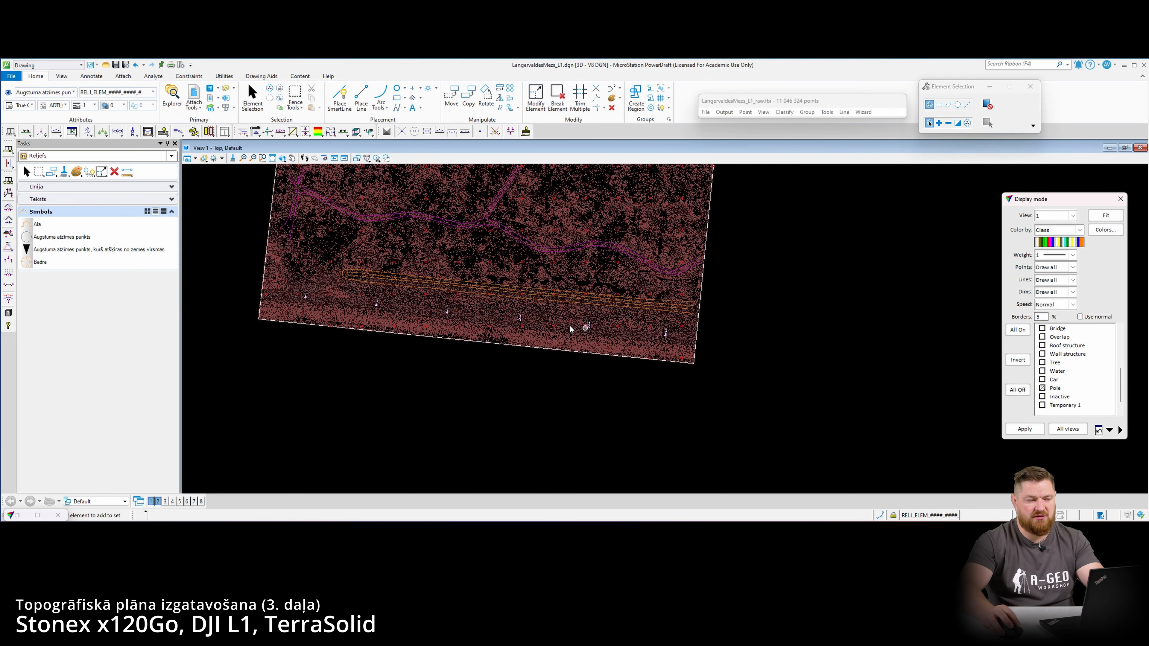
scroll(364, 356, "up", 5)
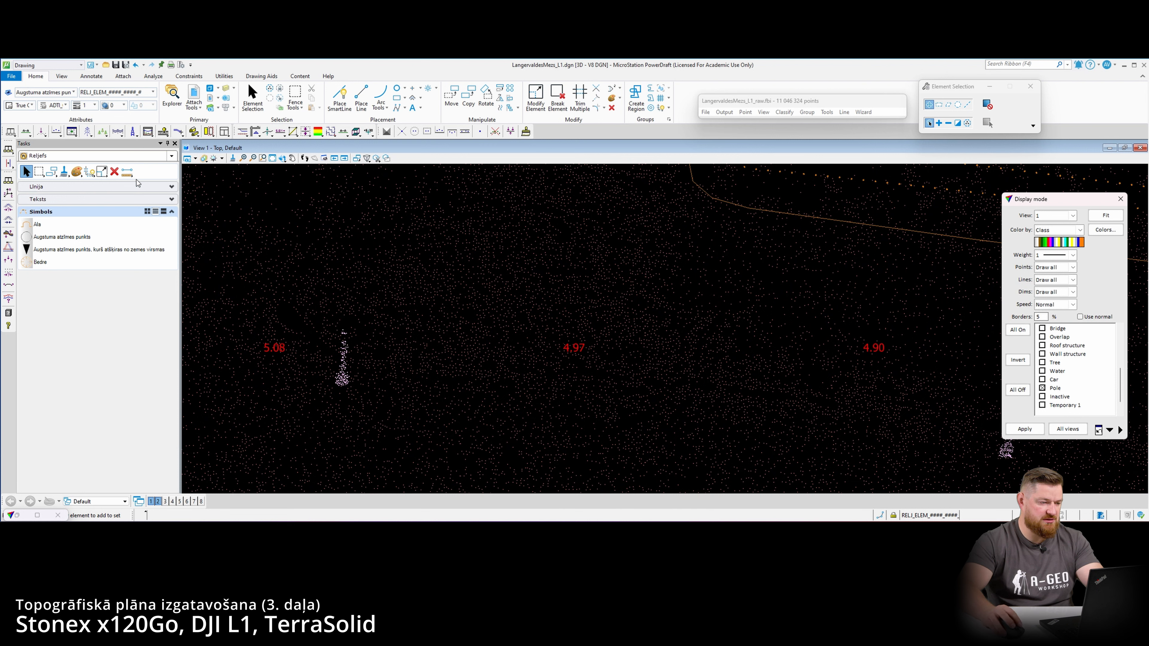
- Switch the drawing tasks from Reljefs to the lighting symbol set Apgaismojuma saimniecība
left_click(171, 157)
scroll(218, 205, "down", 5)
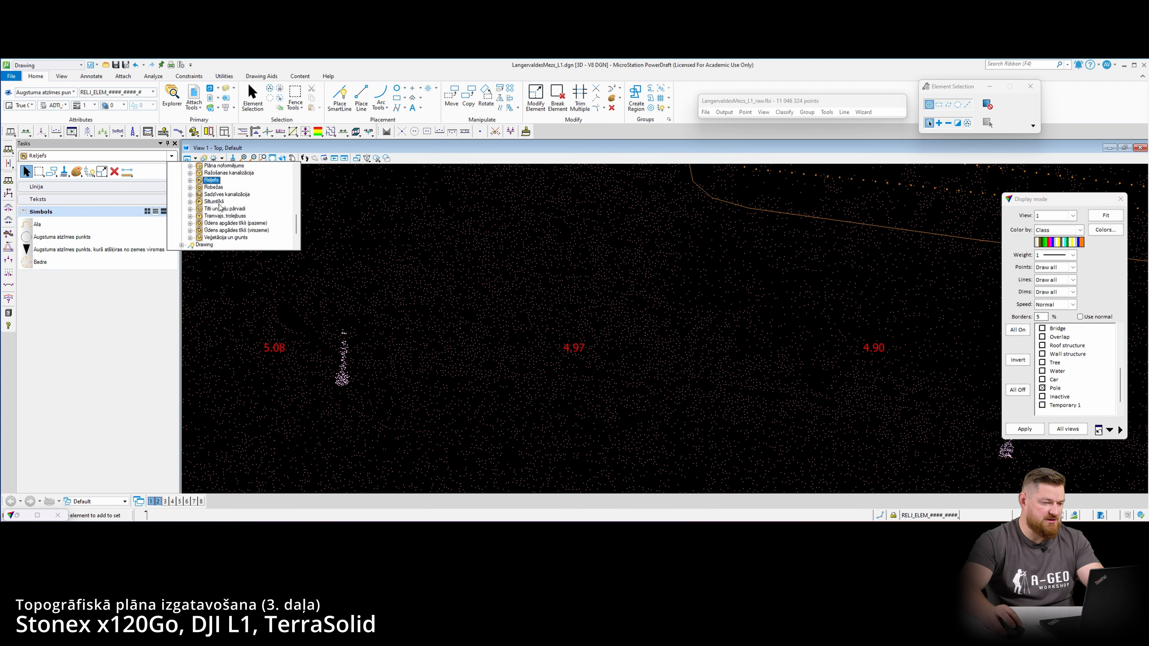
scroll(217, 203, "up", 7)
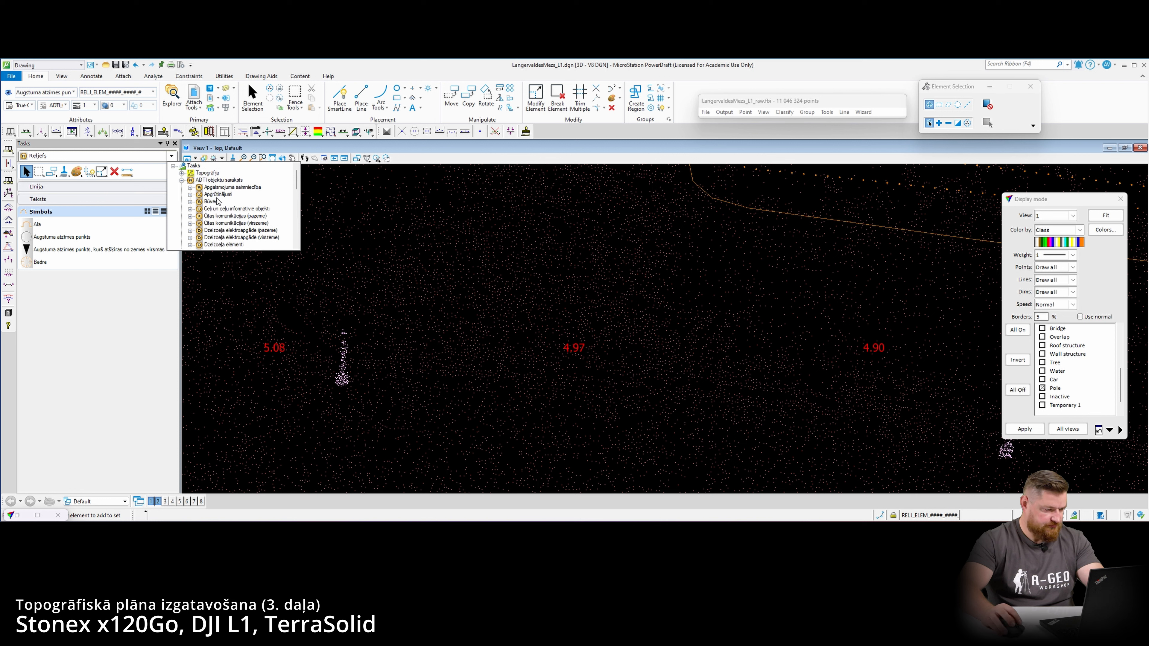
left_click(223, 187)
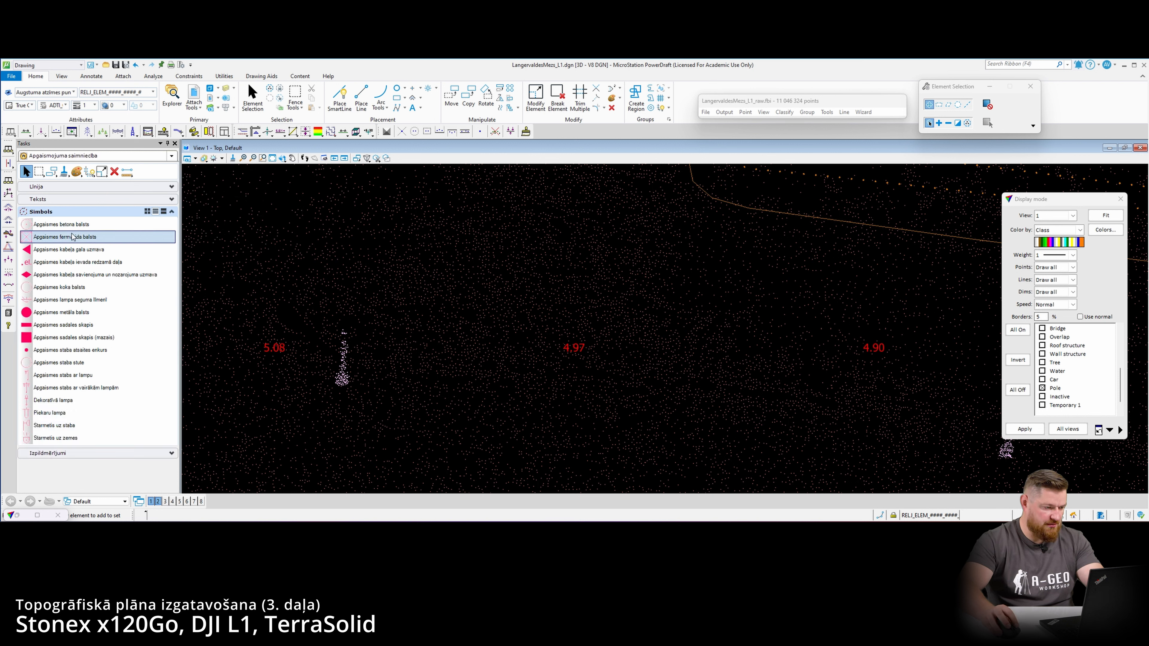
- Place the "Apgaismes stabs ar lampu" symbol at the upper end of the point clusters of the first three poles along the road
left_click(63, 374)
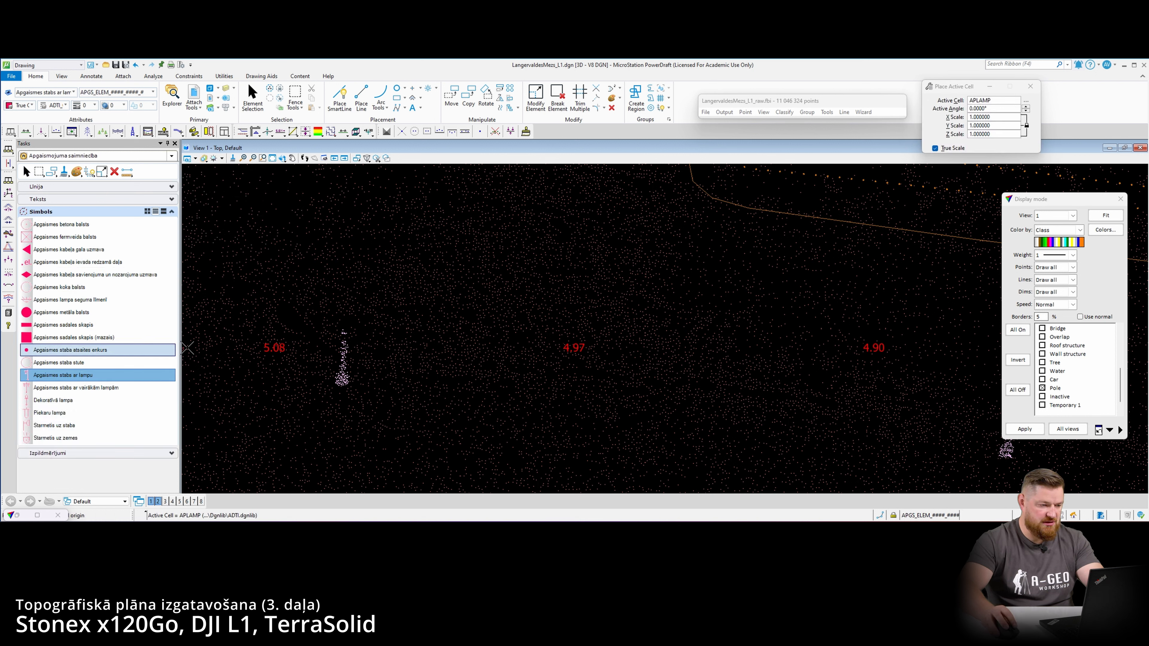
scroll(346, 330, "up", 2)
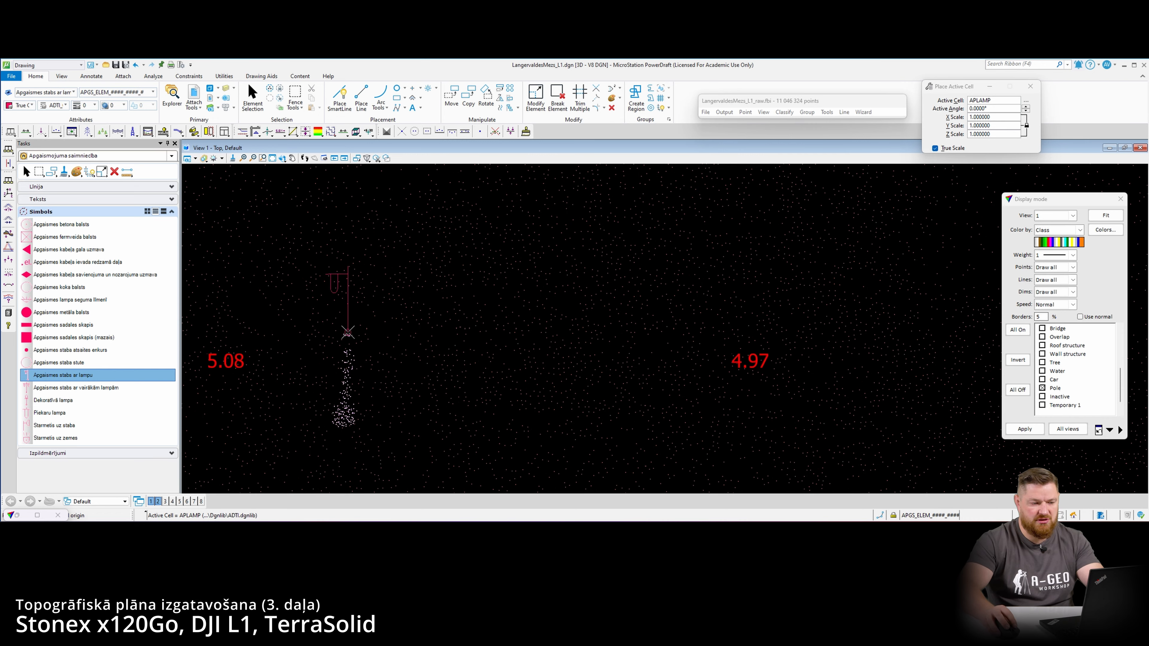
left_click(348, 332)
scroll(380, 360, "down", 3)
middle_click_drag(561, 375, 367, 334)
scroll(560, 358, "up", 4)
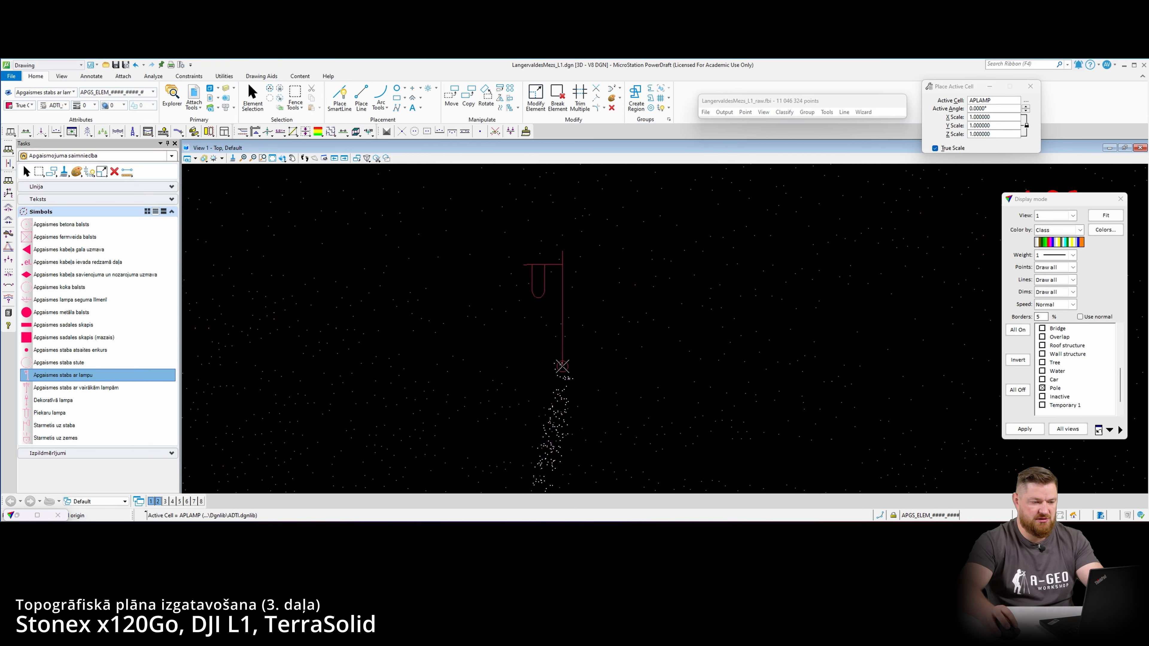
left_click(562, 366)
scroll(540, 375, "down", 4)
middle_click_drag(885, 415, 529, 345)
scroll(567, 344, "up", 4)
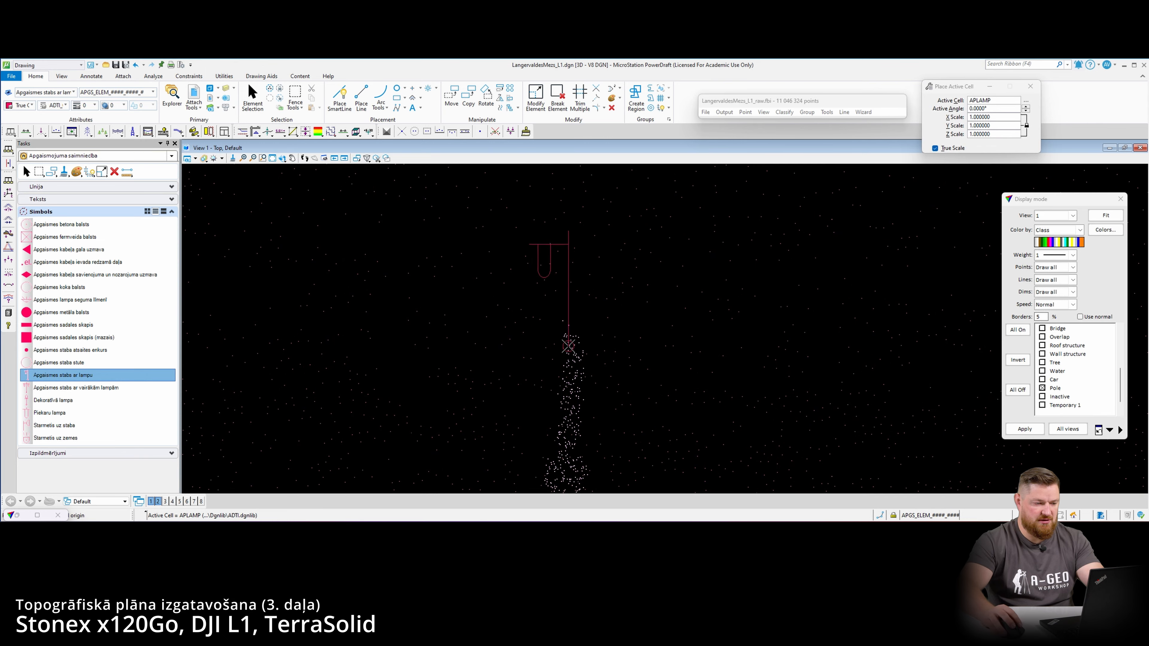
left_click(571, 330)
- Place the same lamp-post symbol on the remaining three poles towards the eastern end of the road and finish placement
scroll(621, 342, "down", 4)
middle_click_drag(949, 375, 509, 334)
scroll(564, 333, "up", 4)
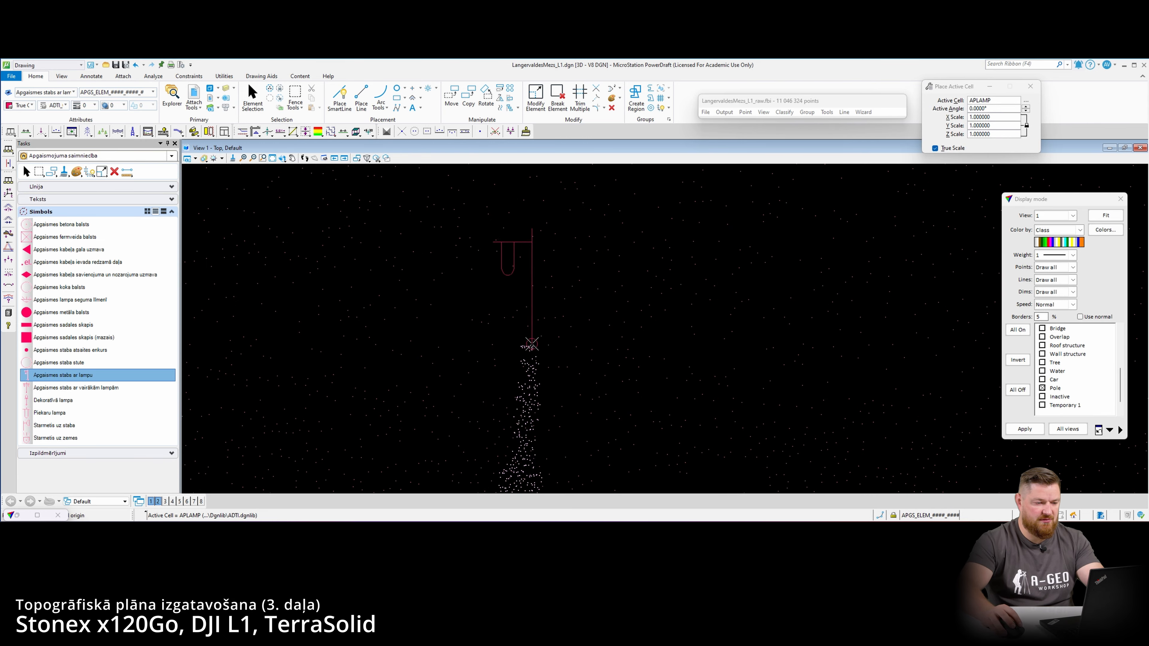
left_click(532, 344)
scroll(525, 353, "down", 4)
middle_click_drag(871, 398, 651, 367)
scroll(585, 341, "up", 4)
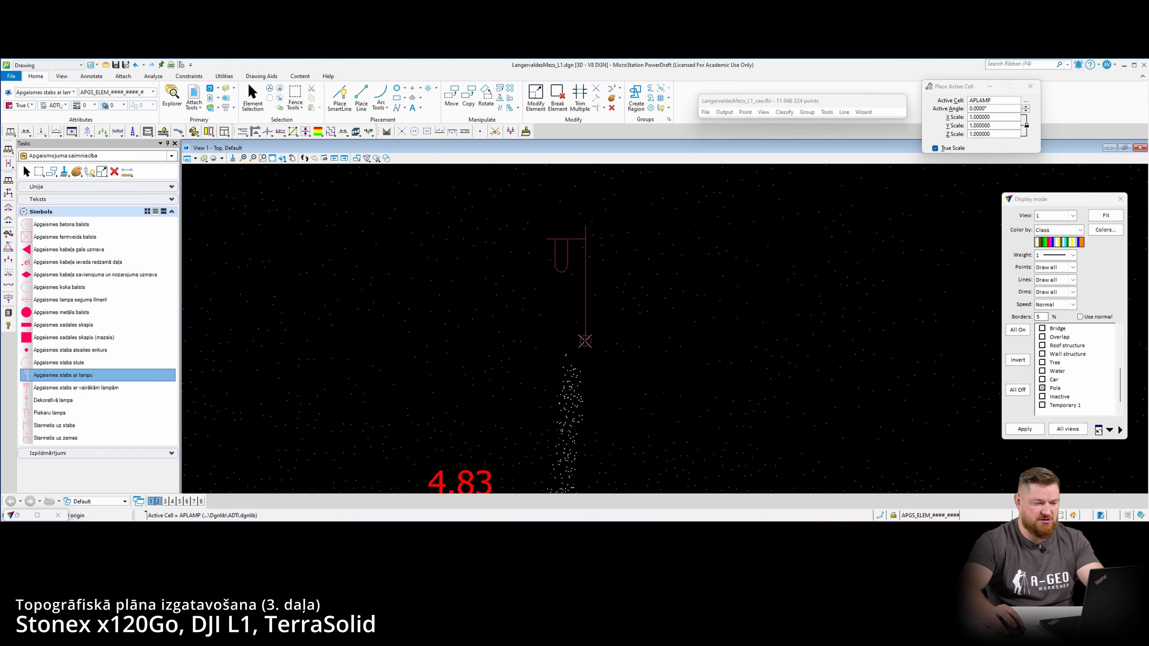
left_click(585, 341)
scroll(585, 342, "down", 4)
middle_click_drag(588, 344, 626, 359)
scroll(676, 350, "up", 4)
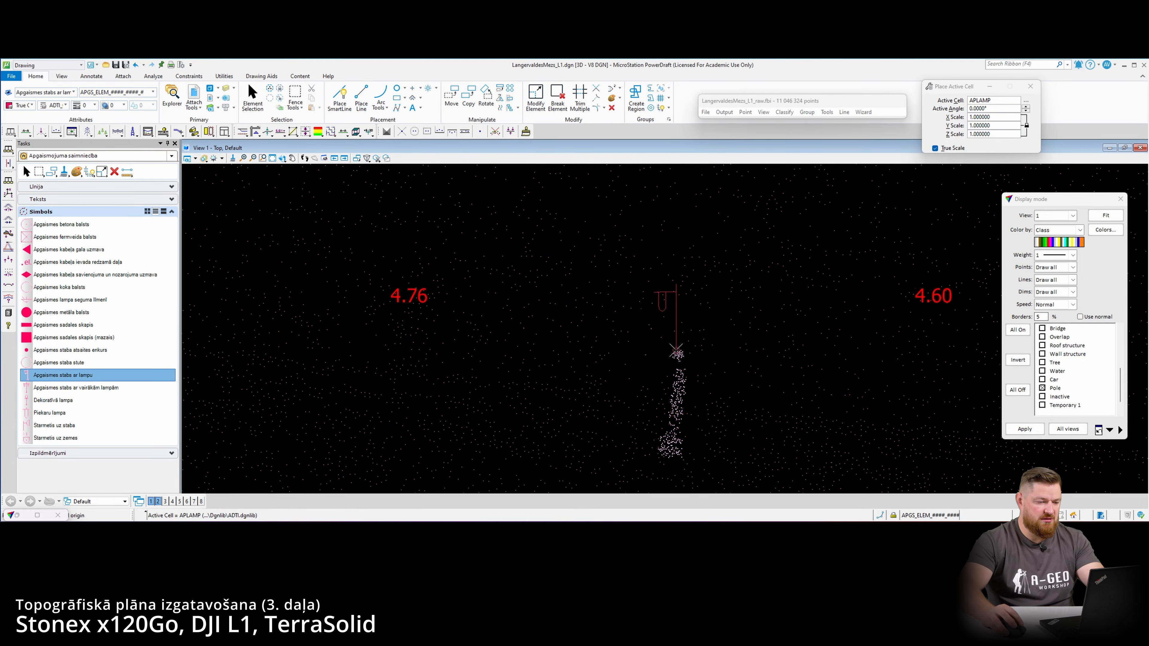
left_click(676, 351)
key("Escape")
scroll(634, 372, "down", 5)
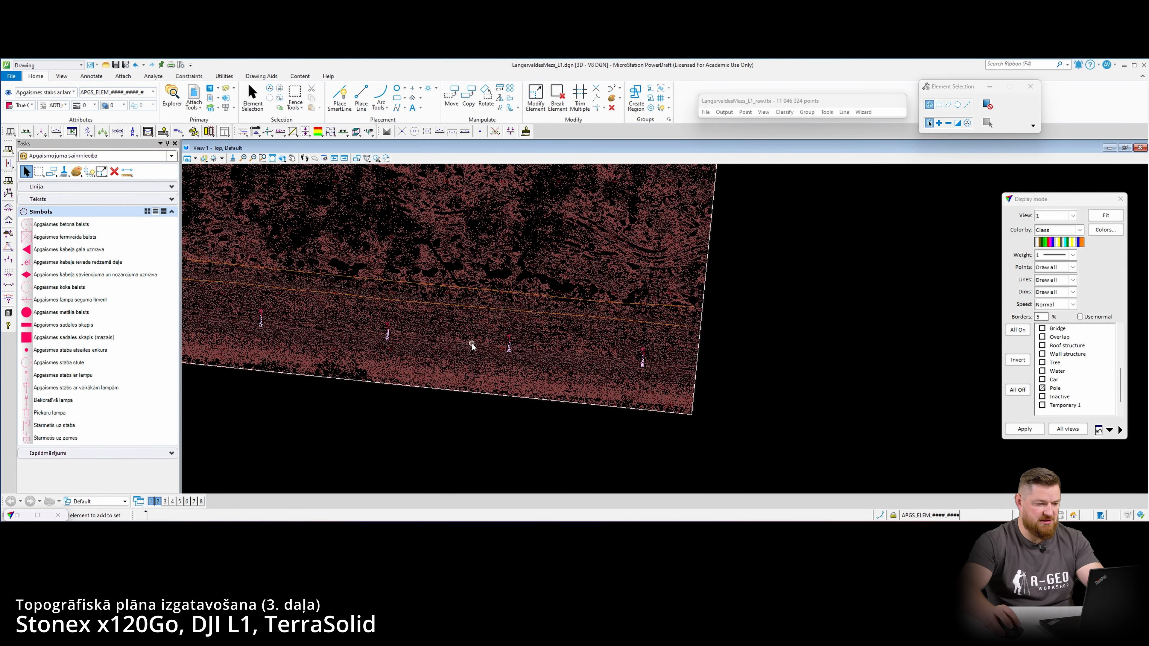
- Place the "Apgaismes betona balsts" symbol at the base point of the first three lamp-post symbols
middle_click_drag(472, 344, 569, 356)
middle_click_drag(392, 348, 501, 351)
middle_click_drag(399, 341, 450, 340)
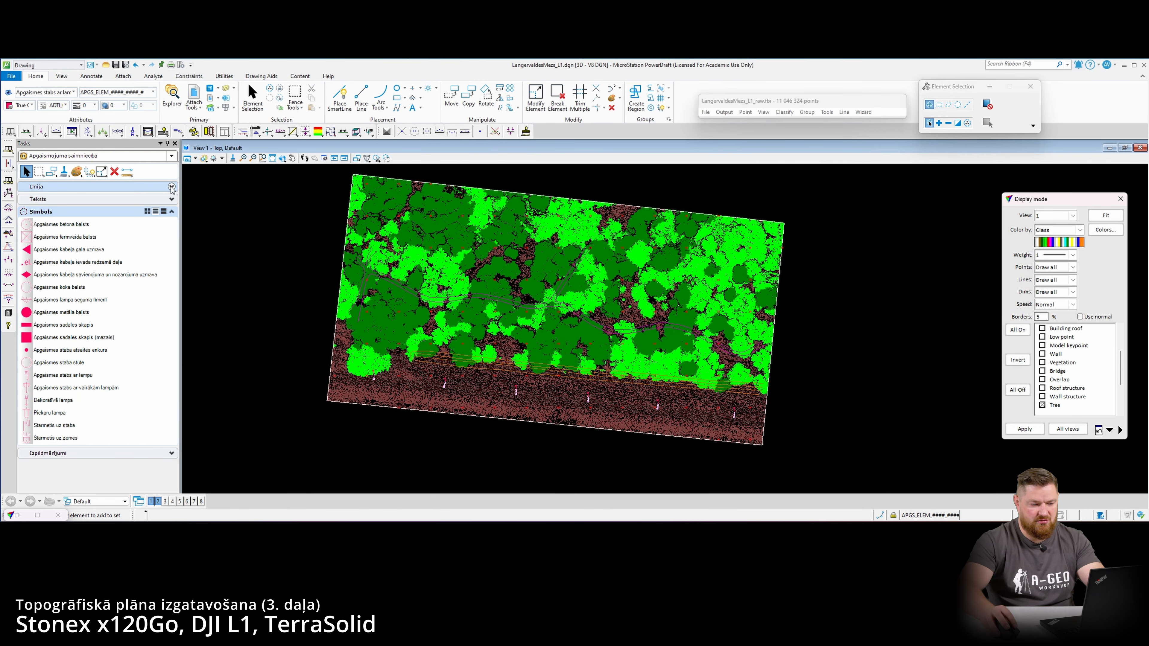
left_click(120, 225)
scroll(455, 396, "up", 6)
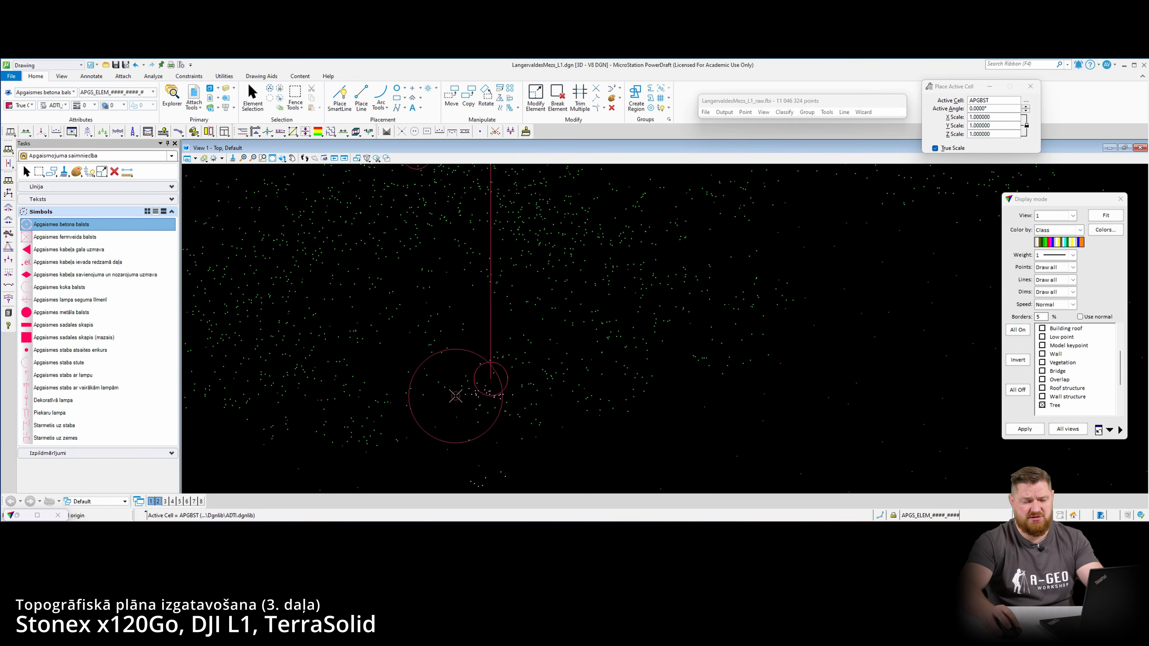
scroll(525, 401, "down", 8)
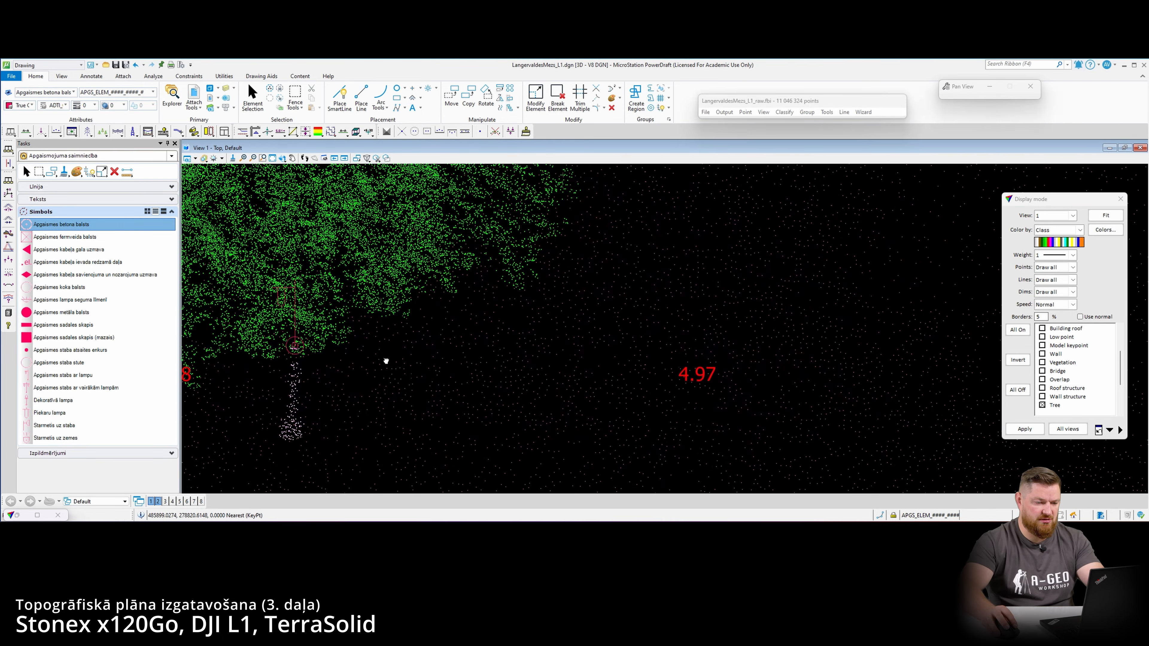
scroll(705, 360, "up", 3)
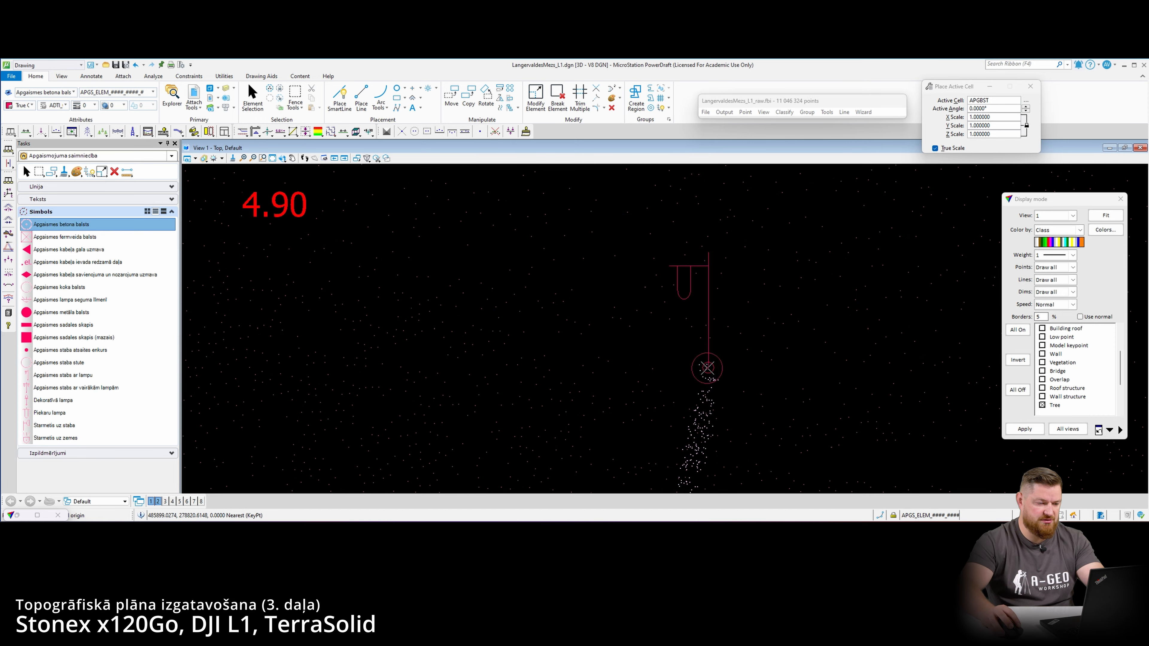
scroll(696, 362, "down", 3)
scroll(729, 355, "up", 5)
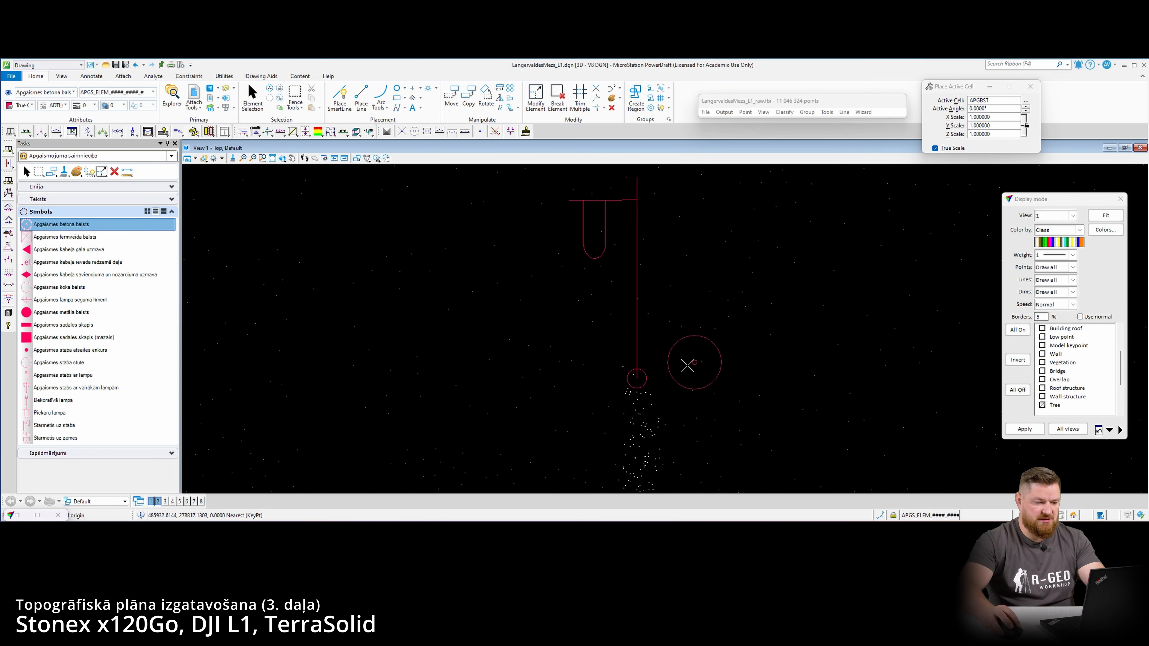
left_click(636, 377)
- Add the concrete-support symbol at the base points of the remaining three lamp posts and end placement
scroll(721, 371, "down", 5)
middle_click_drag(757, 380, 456, 346)
middle_click_drag(381, 371, 689, 380)
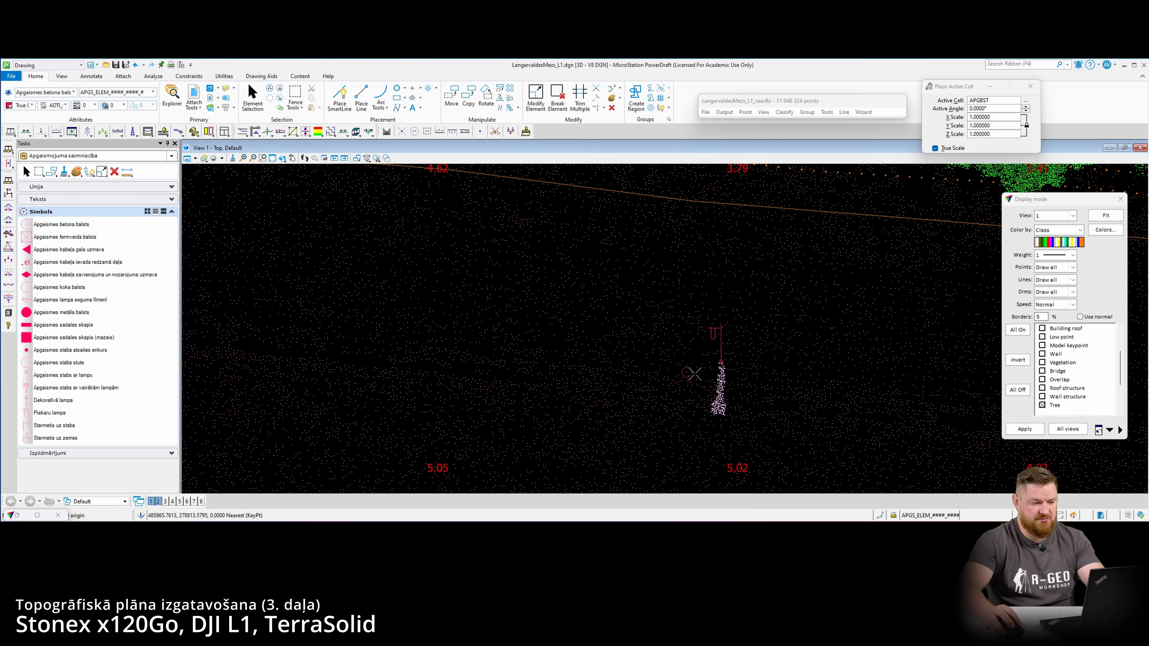
scroll(737, 349, "up", 3)
scroll(737, 345, "down", 2)
middle_click_drag(922, 362, 566, 349)
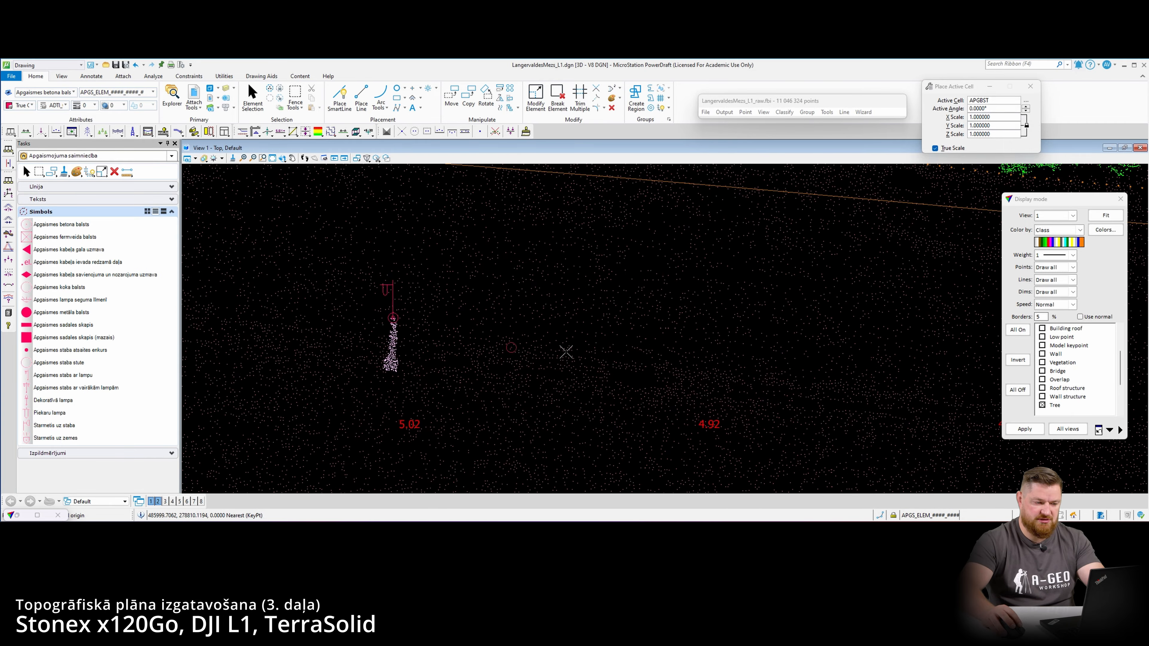
middle_click_drag(986, 389, 582, 341)
scroll(642, 347, "up", 5)
left_click(564, 306)
scroll(620, 370, "down", 5)
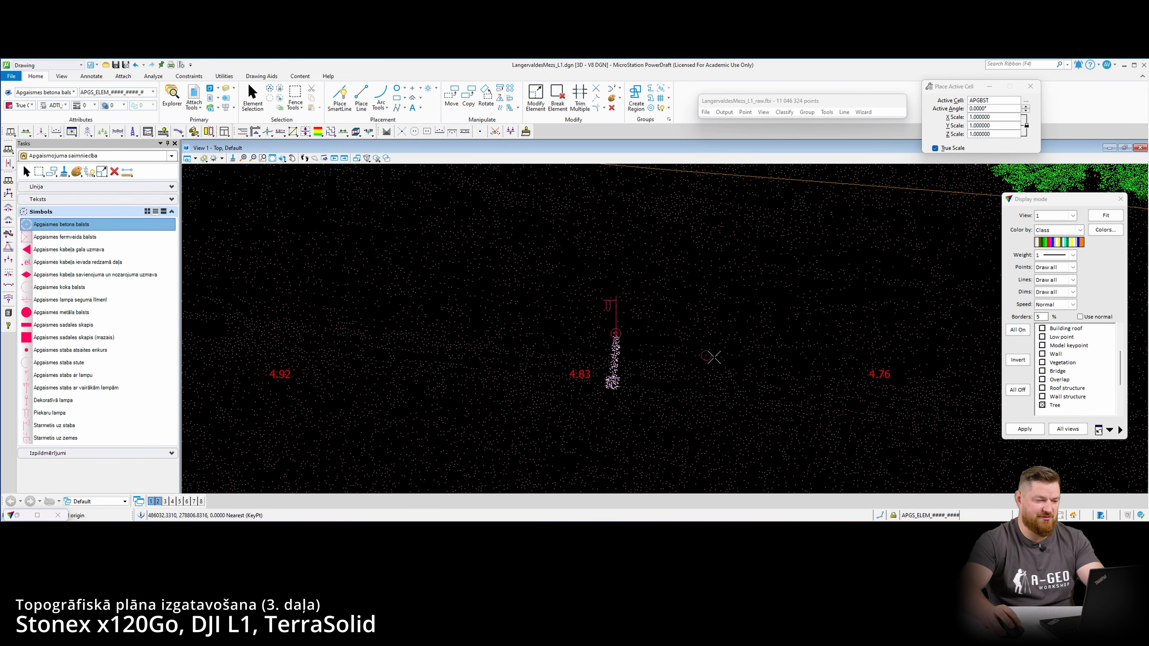
middle_click_drag(935, 366, 668, 346)
scroll(668, 347, "down", 3)
middle_click_drag(832, 357, 583, 340)
scroll(565, 345, "up", 6)
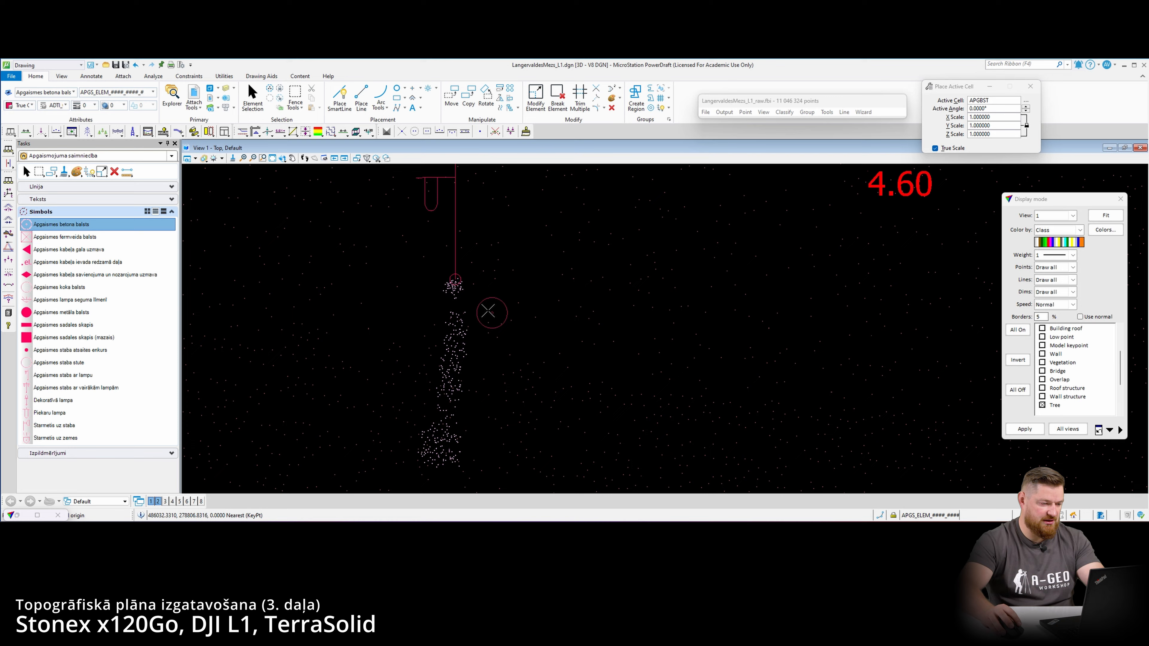
left_click(455, 279)
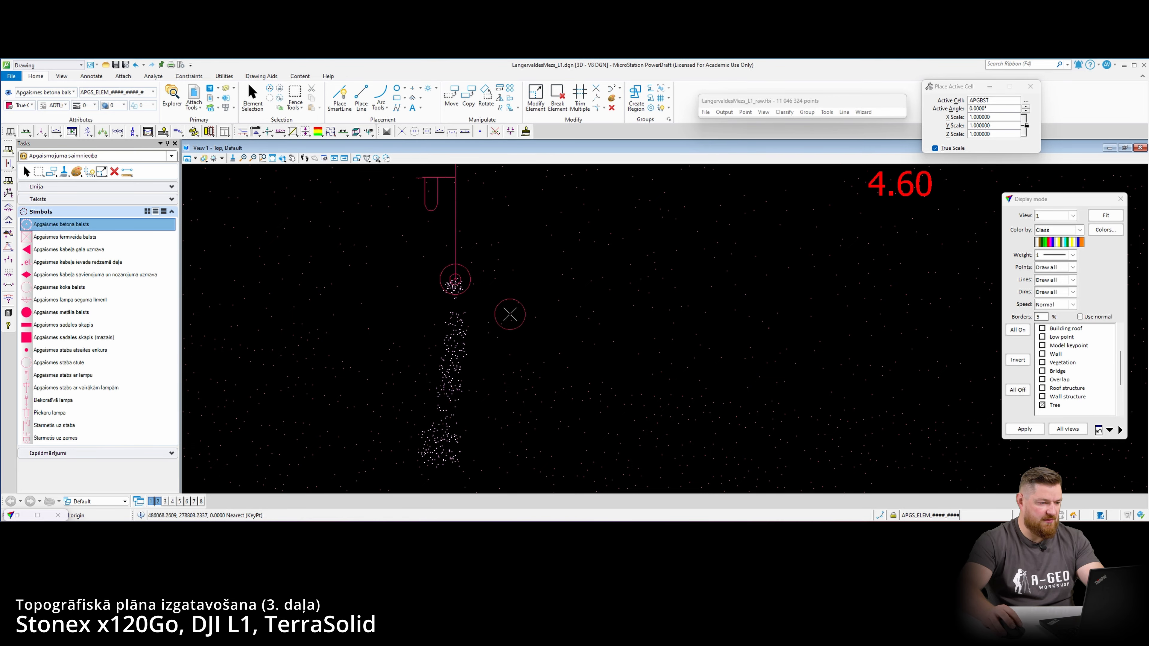
scroll(508, 313, "down", 6)
key("Escape")
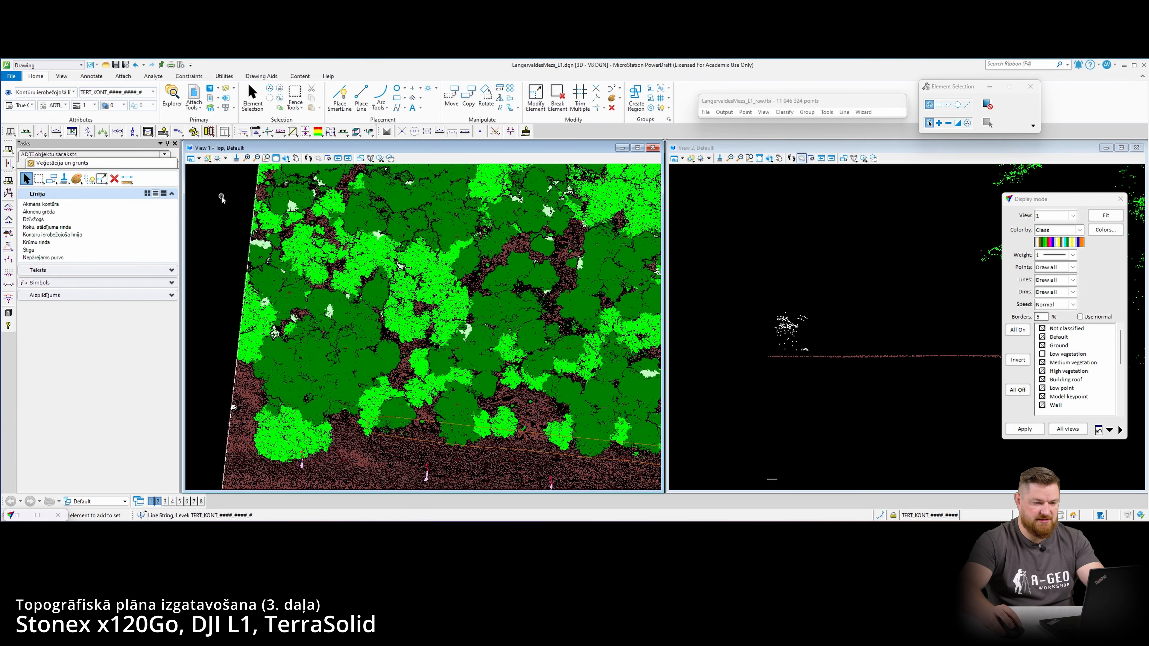
- Place a fence of type Shape around the southern tree edge along the road, across the full width of the point cloud
left_click(298, 108)
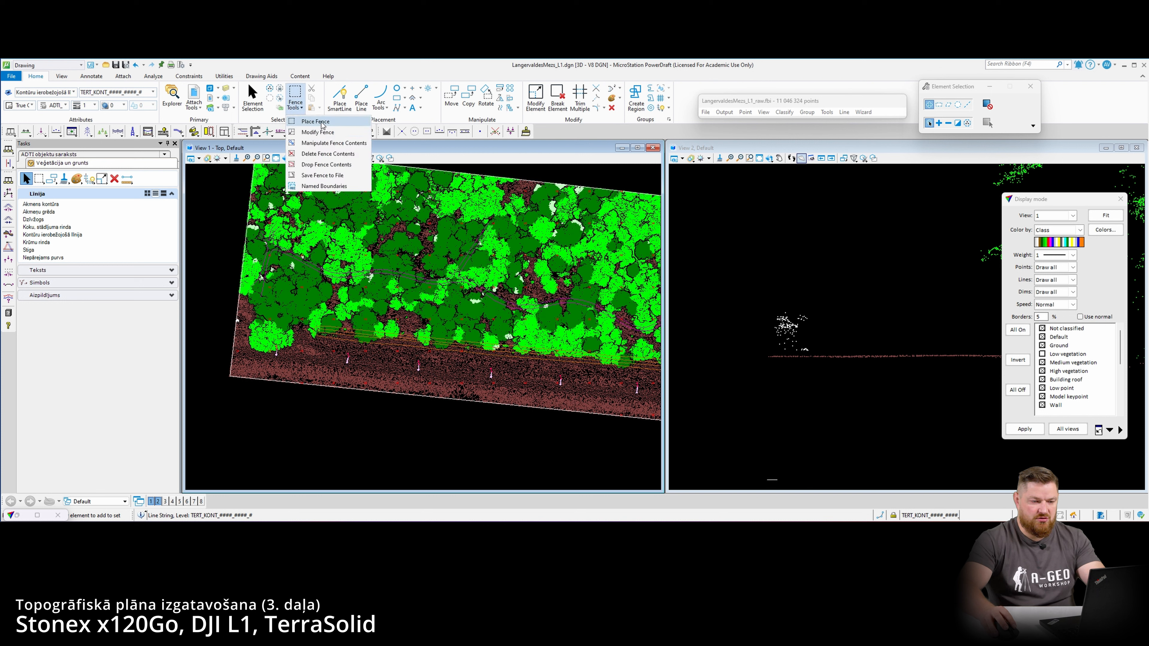
left_click(312, 120)
left_click(998, 102)
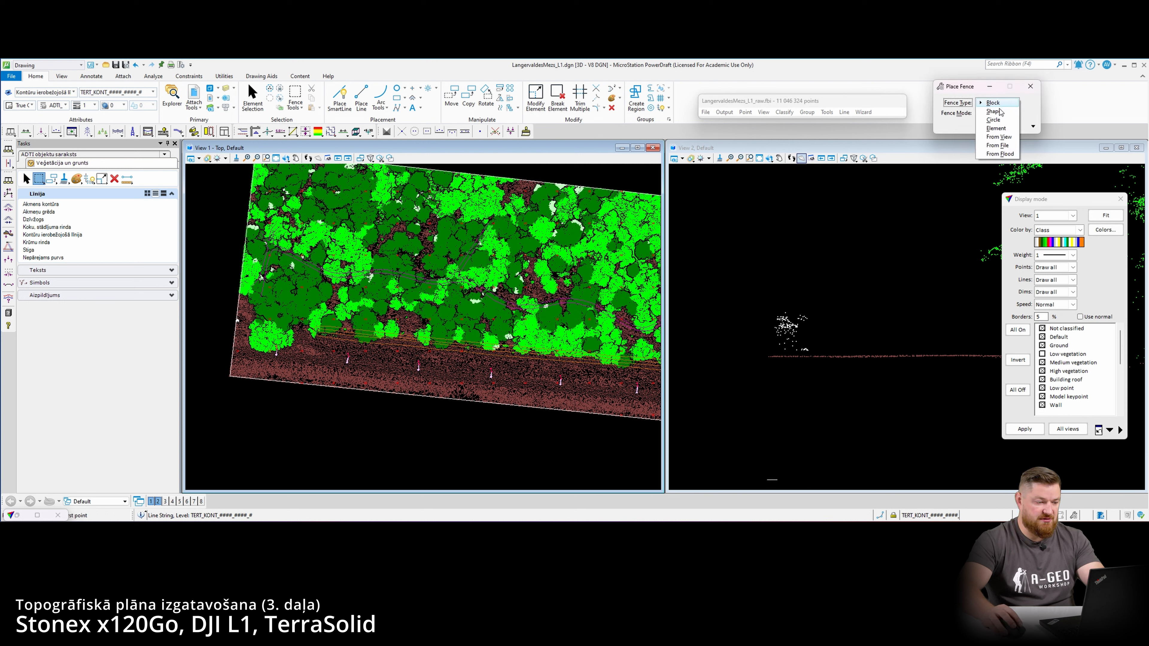
left_click(995, 112)
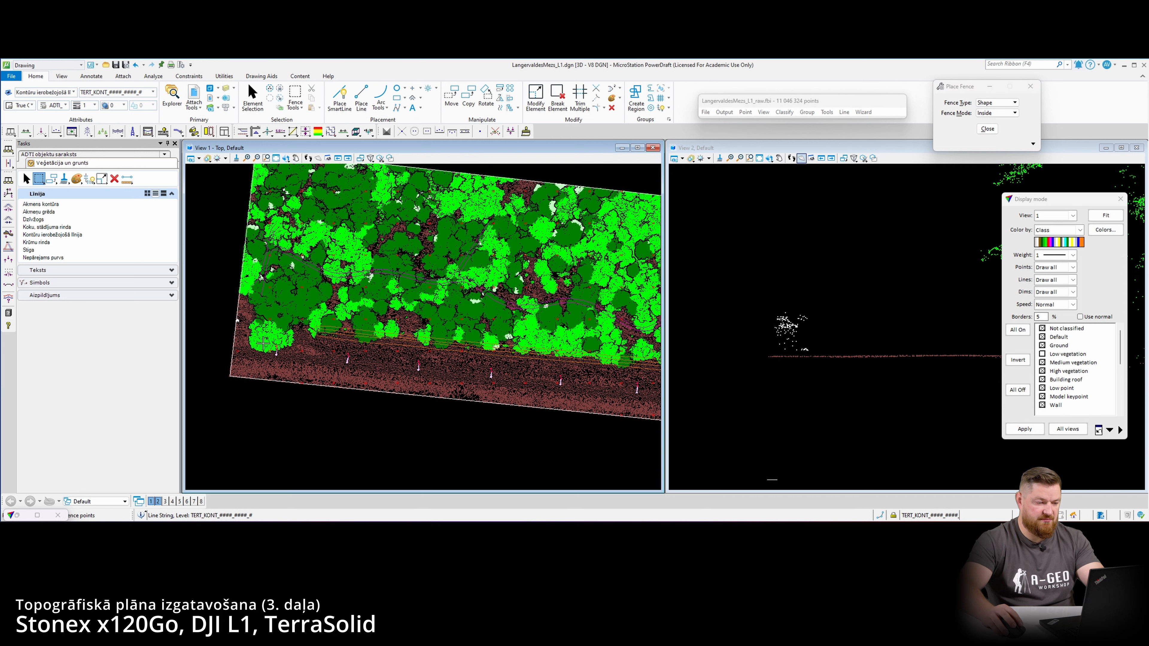
scroll(557, 376, "down", 2)
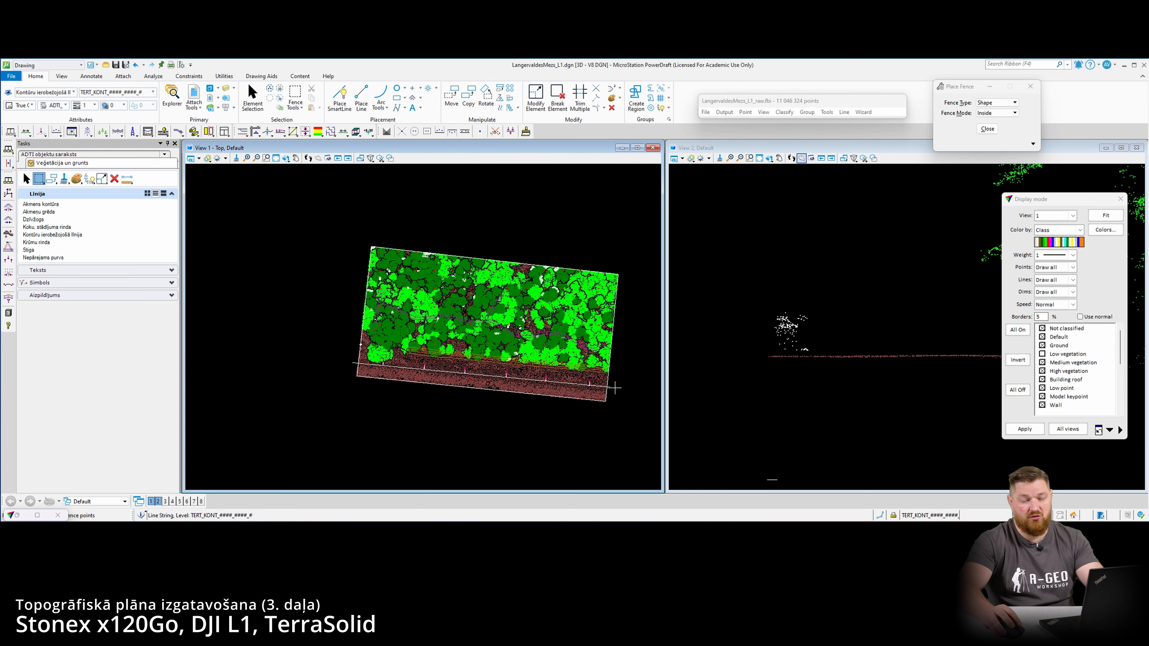
scroll(369, 327, "up", 2)
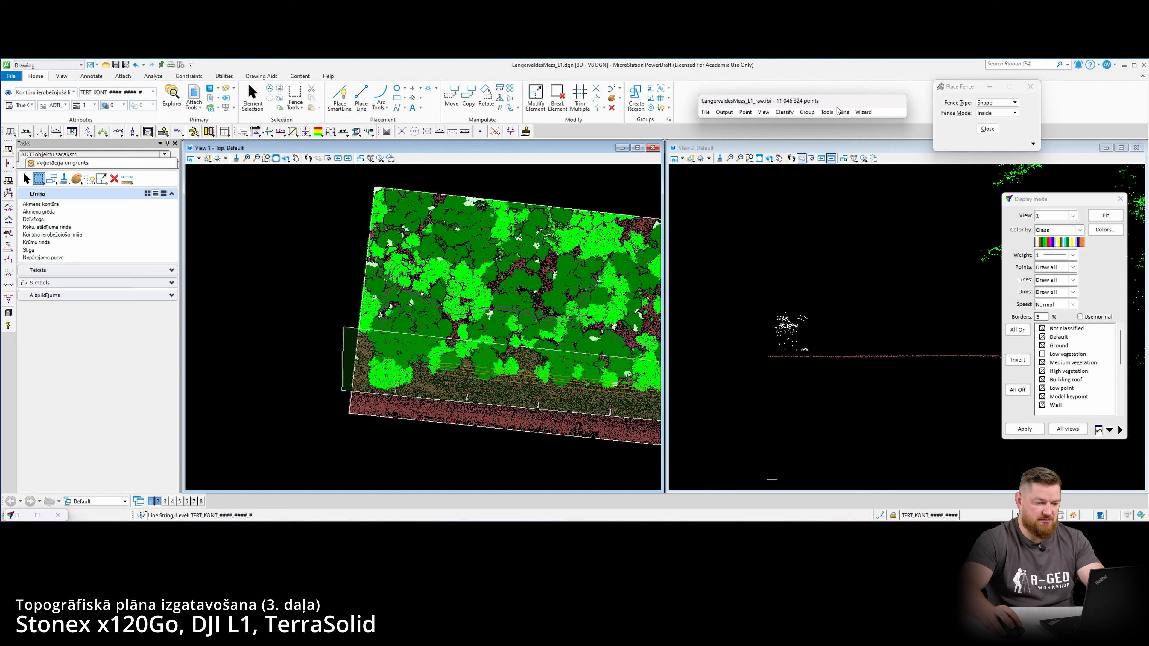
- Draw polygons around classes 5,15 inside the fence only, as line strings with a 10.00 m gap distance and 1000.000 m² minimum size
left_click(827, 112)
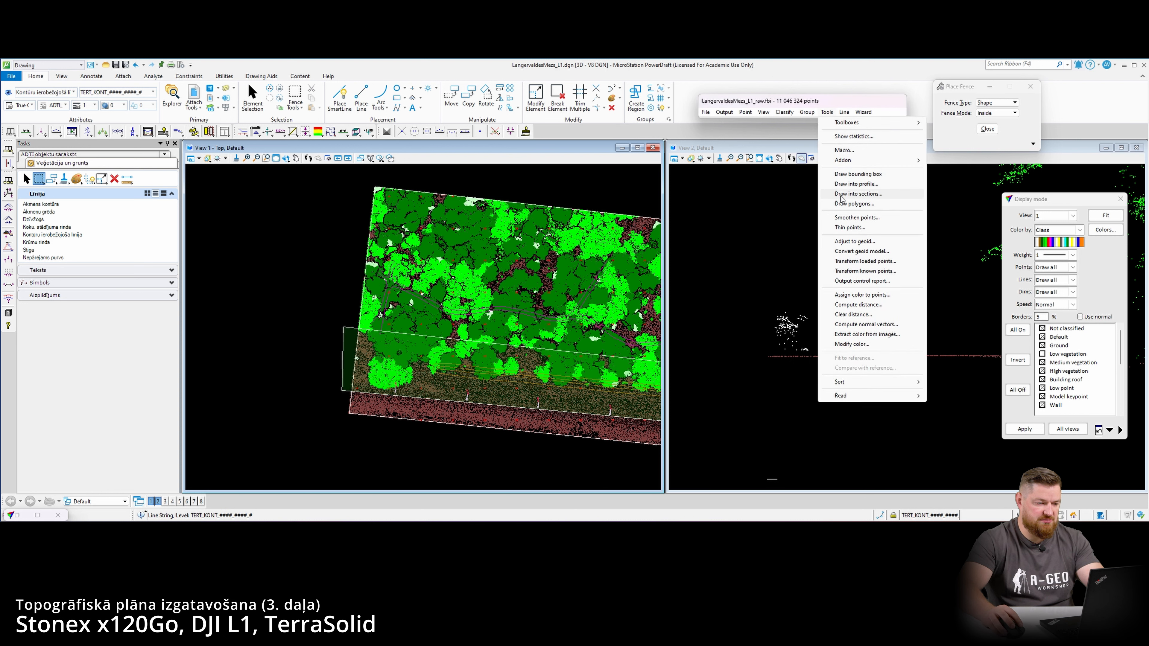
left_click(859, 203)
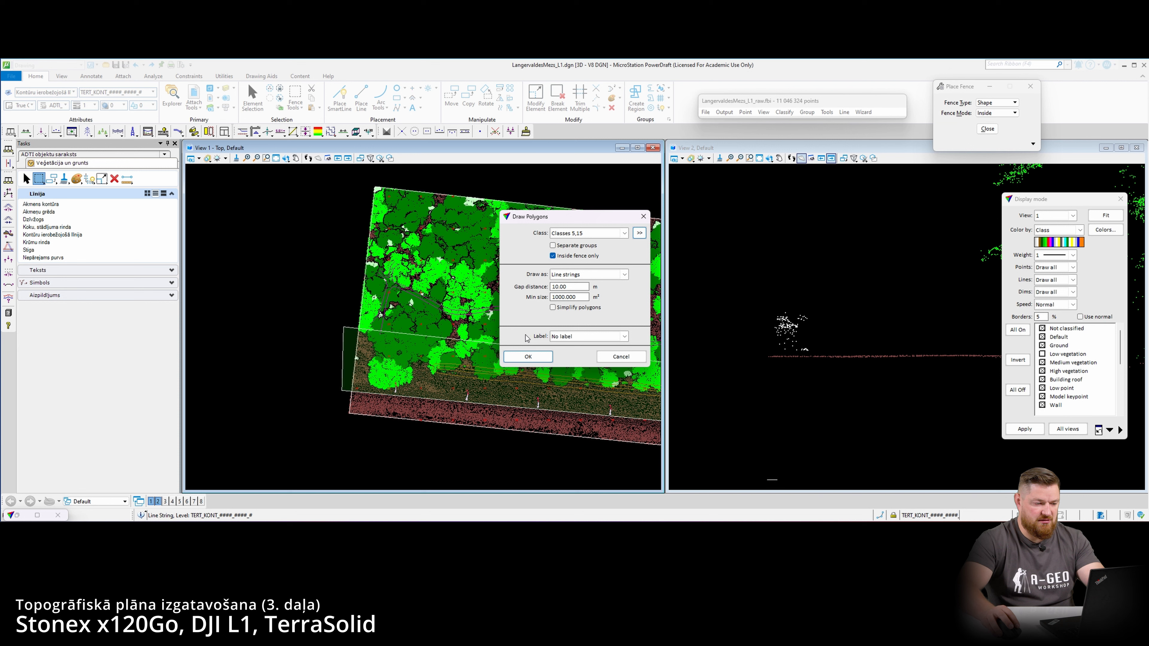
left_click(527, 357)
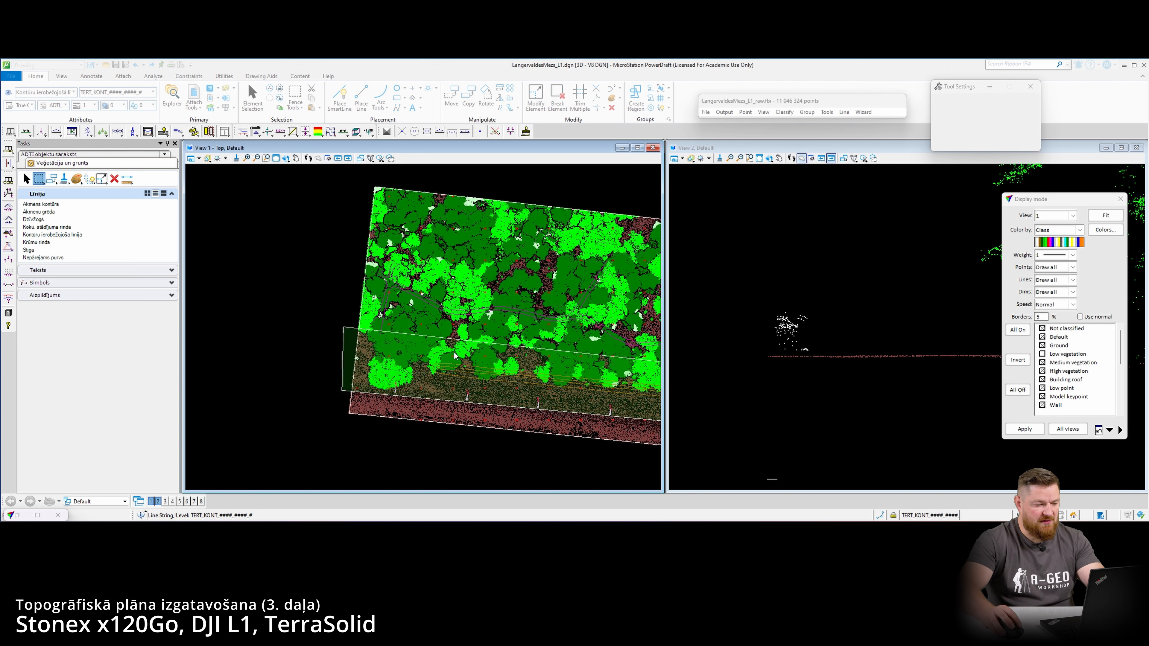
- Select the generated tree outline and examine its course from the western to the eastern edge of the point cloud
scroll(340, 350, "up", 2)
scroll(359, 335, "up", 2)
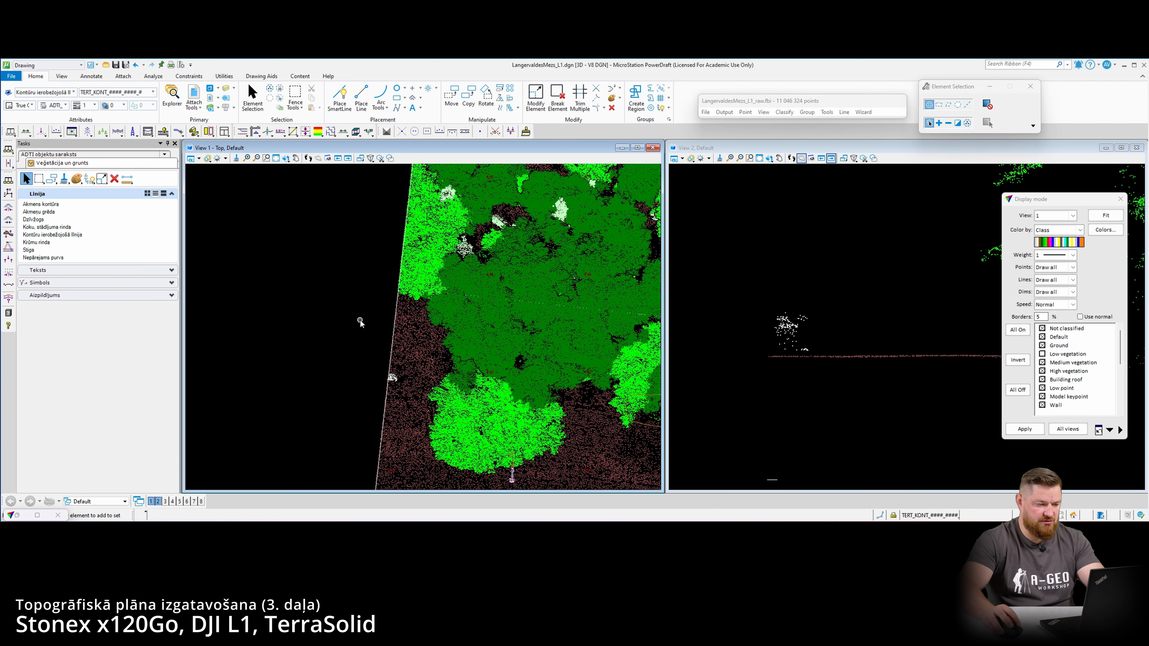
left_click(427, 322)
scroll(413, 334, "down", 5)
middle_click_drag(513, 364, 346, 340)
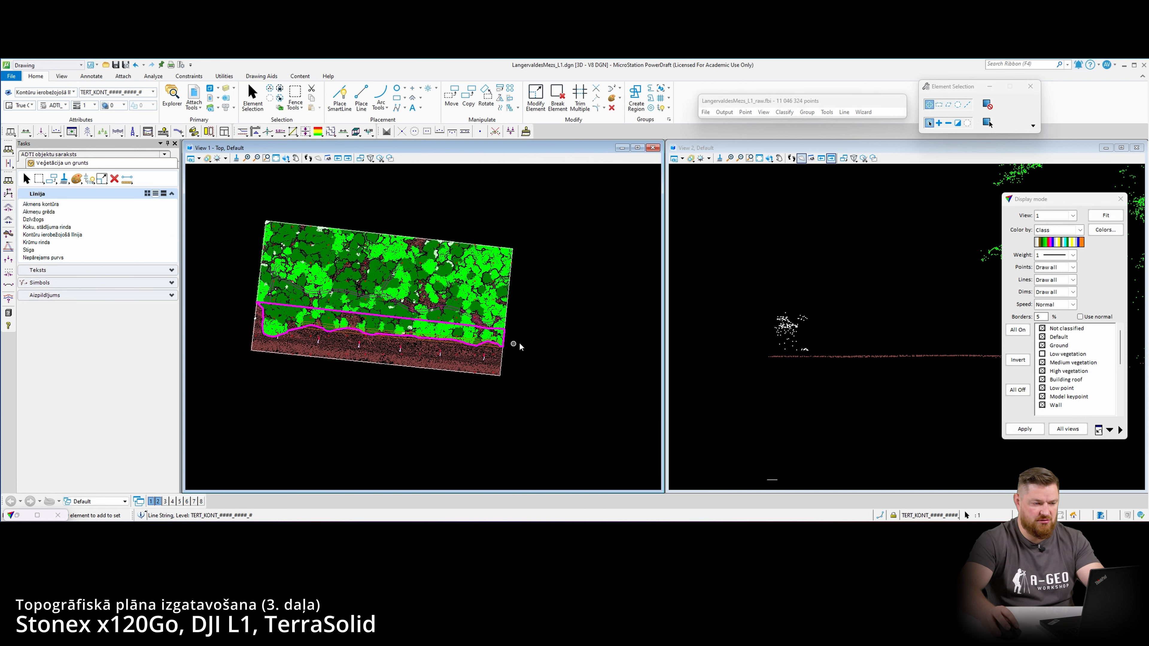
scroll(508, 332, "up", 5)
scroll(488, 410, "up", 2)
left_click(492, 410)
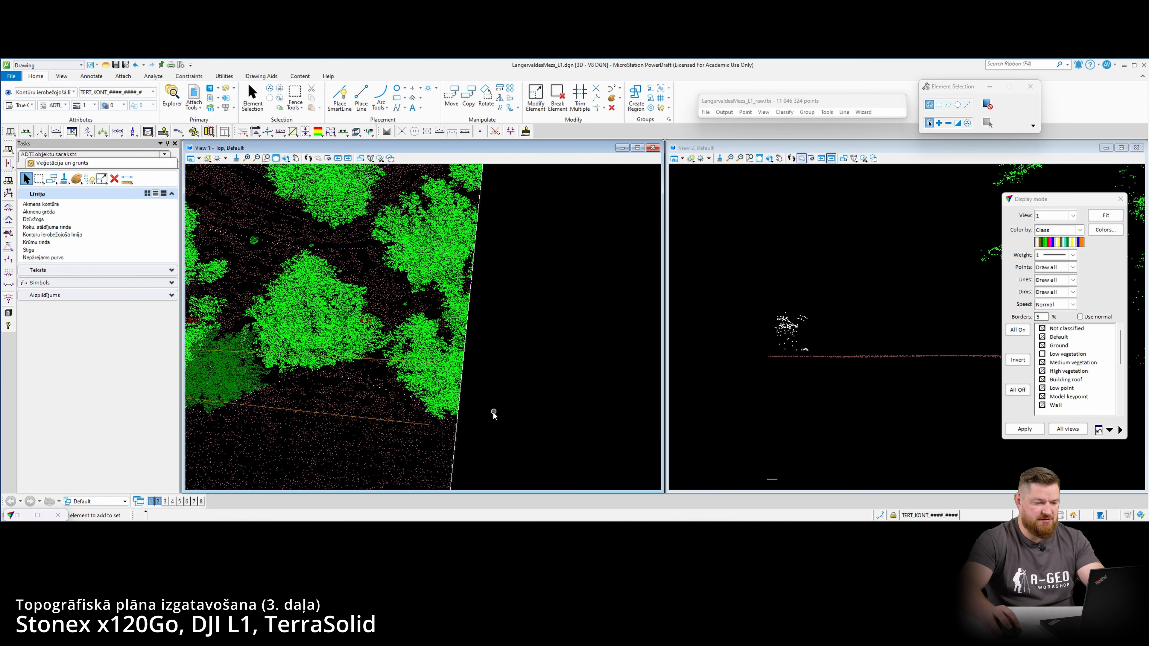
- Break the generated tree outline at its eastern end, beside the point cloud boundary
middle_click_drag(413, 399, 435, 343)
scroll(435, 343, "up", 3)
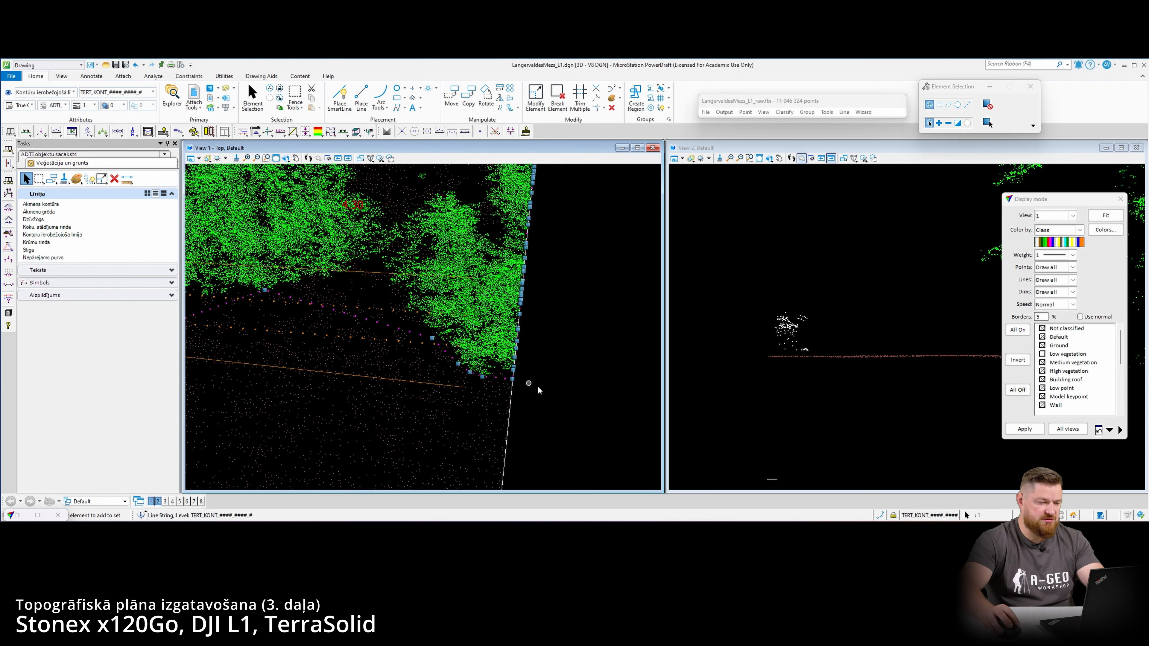
scroll(507, 380, "up", 2)
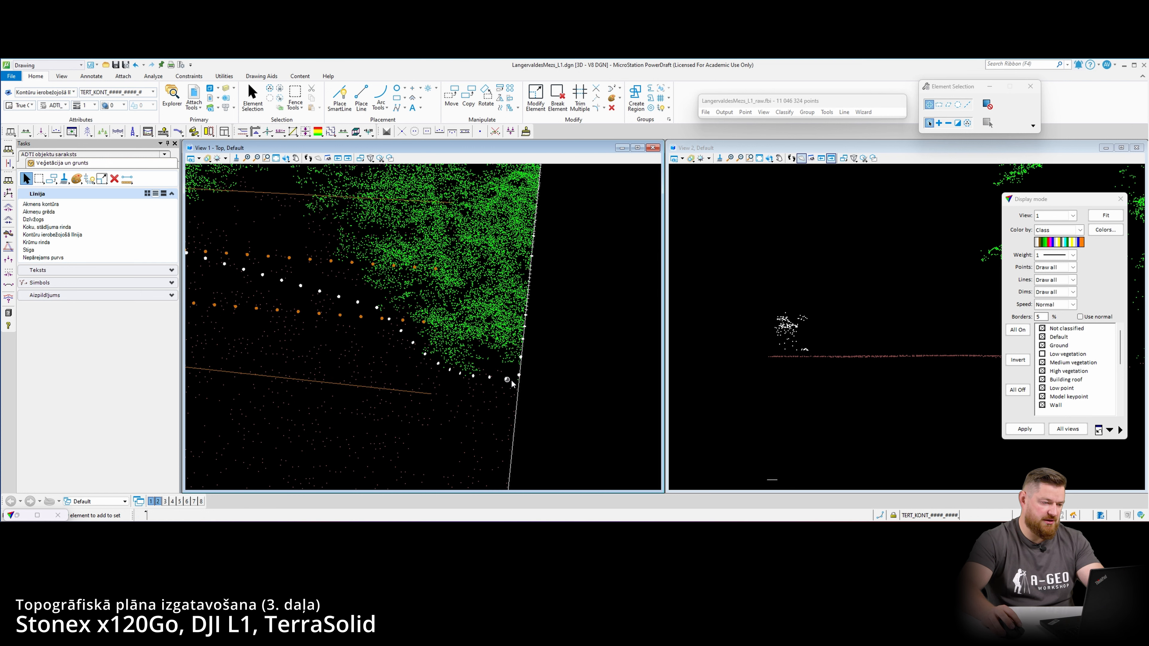
left_click(598, 100)
left_click(494, 376)
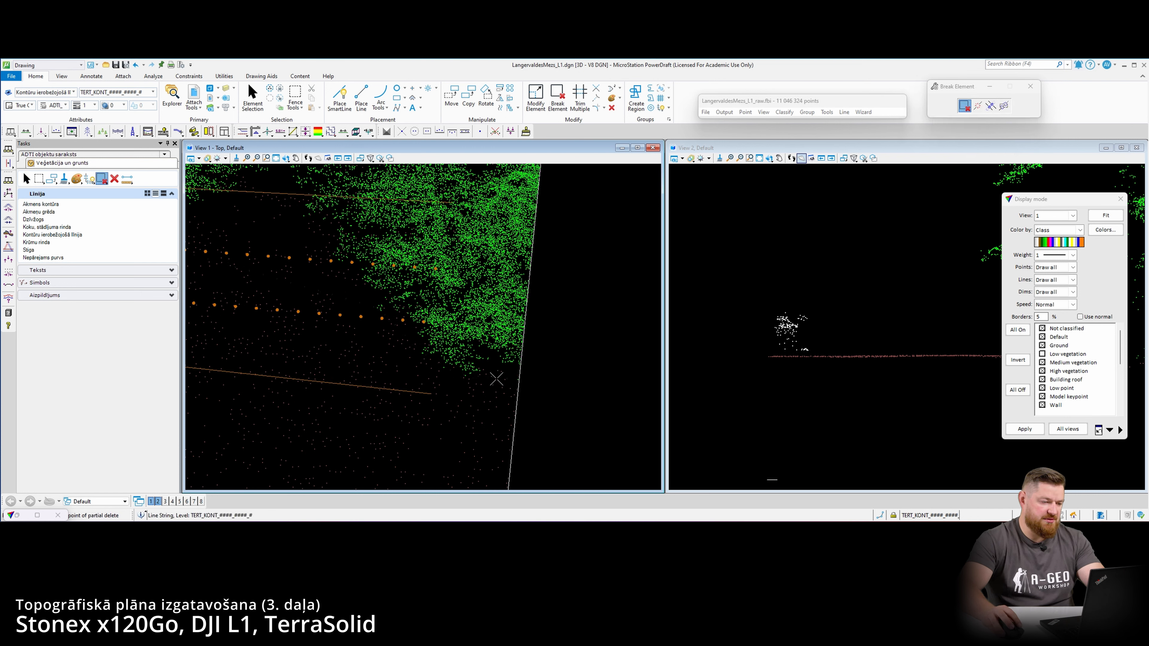
- Break the tree outline at its western end near the boundary and delete the surplus northern part
scroll(509, 384, "down", 5)
middle_click_drag(334, 318, 487, 297)
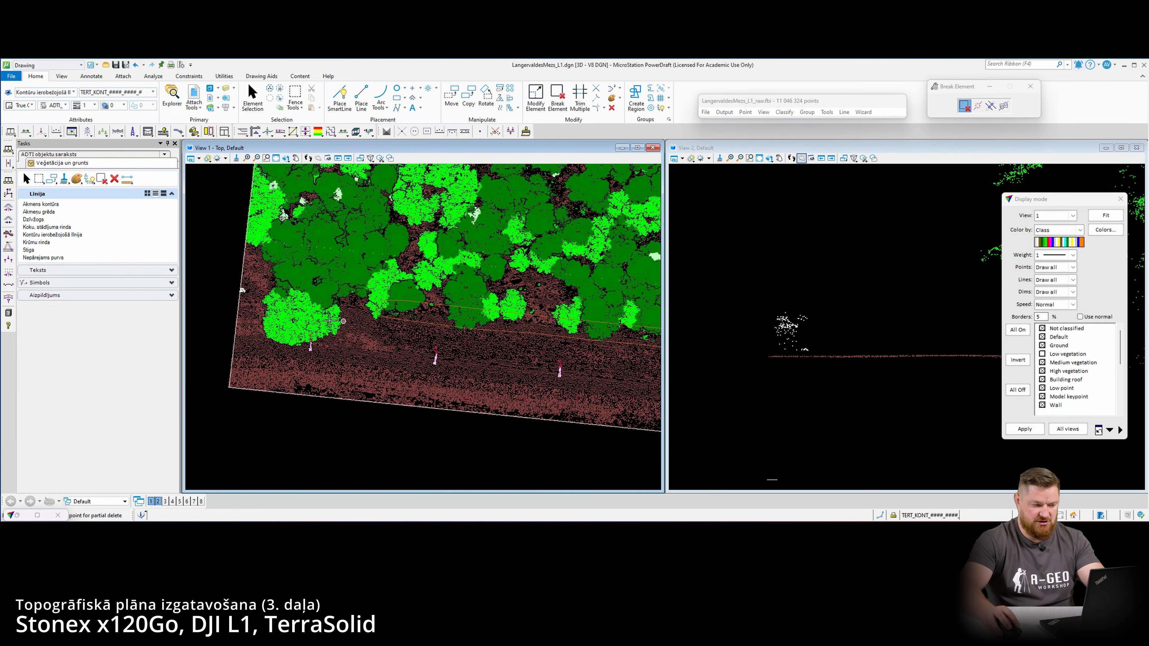
scroll(263, 279, "up", 3)
middle_click_drag(263, 279, 263, 274)
scroll(317, 295, "up", 6)
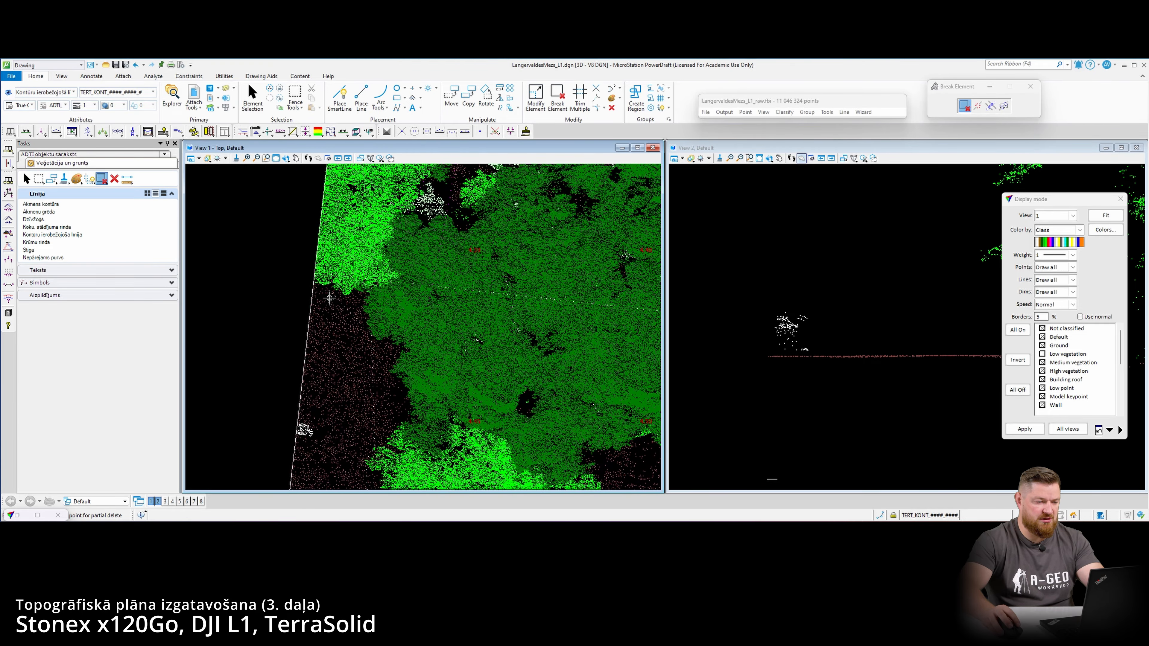
middle_click_drag(331, 286, 353, 317)
scroll(350, 312, "up", 2)
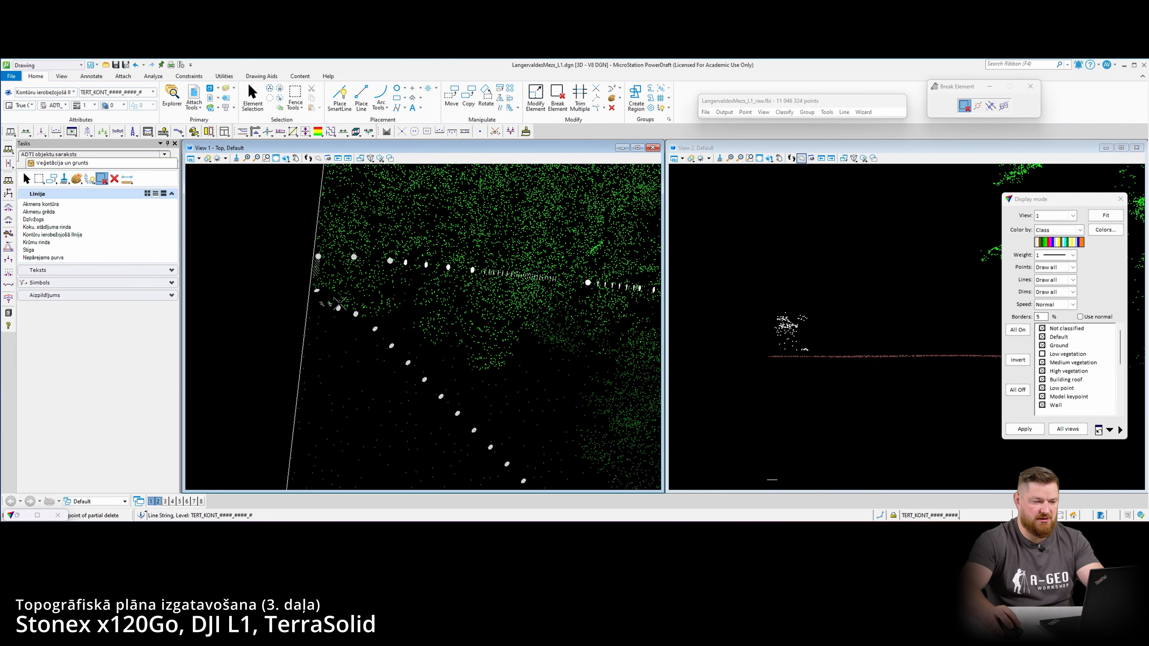
left_click(271, 105)
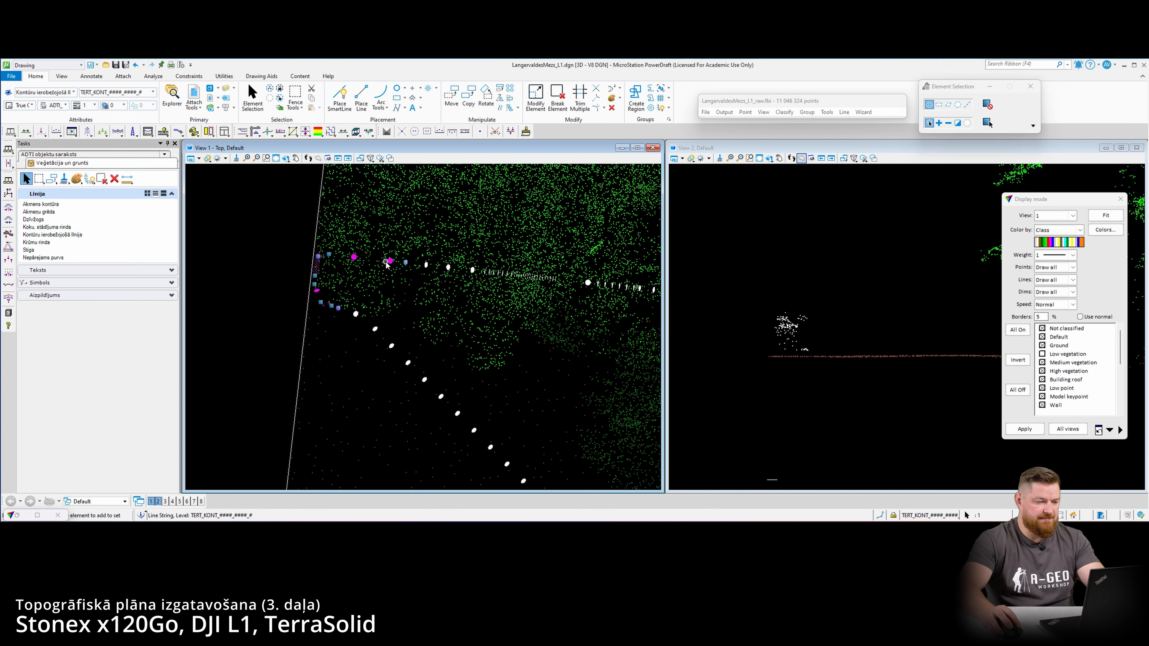
left_click(388, 263)
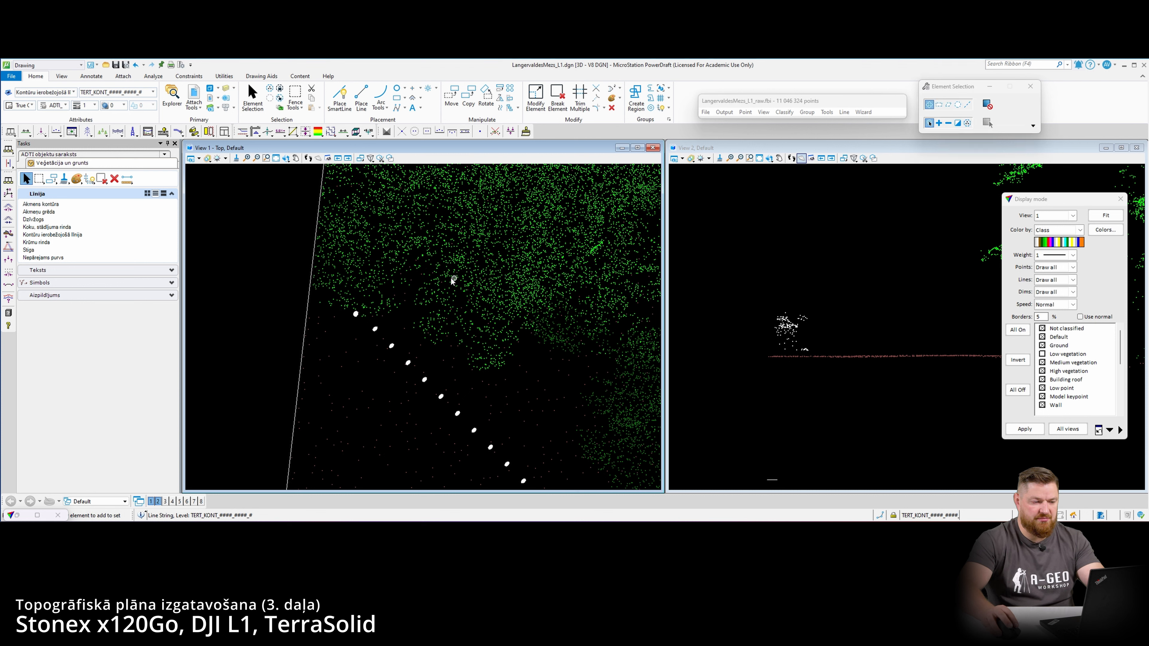
- Extend the western and eastern ends of the remaining tree line to the point cloud boundary with Trim Multiple
scroll(450, 277, "down", 3)
left_click(579, 98)
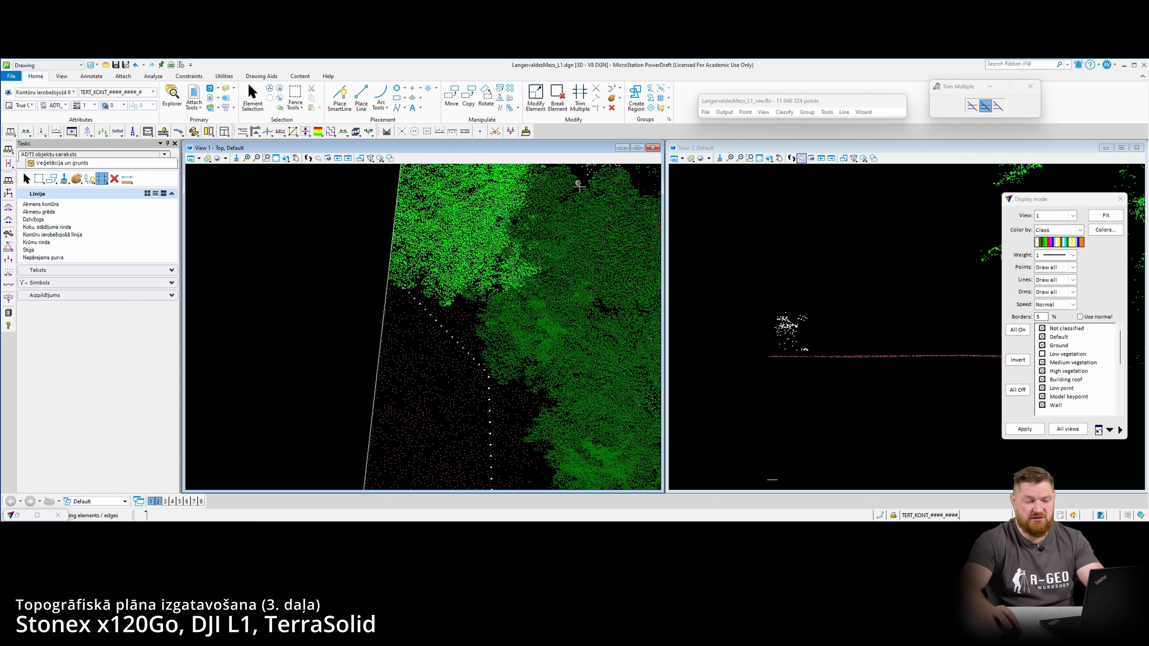
left_click(997, 106)
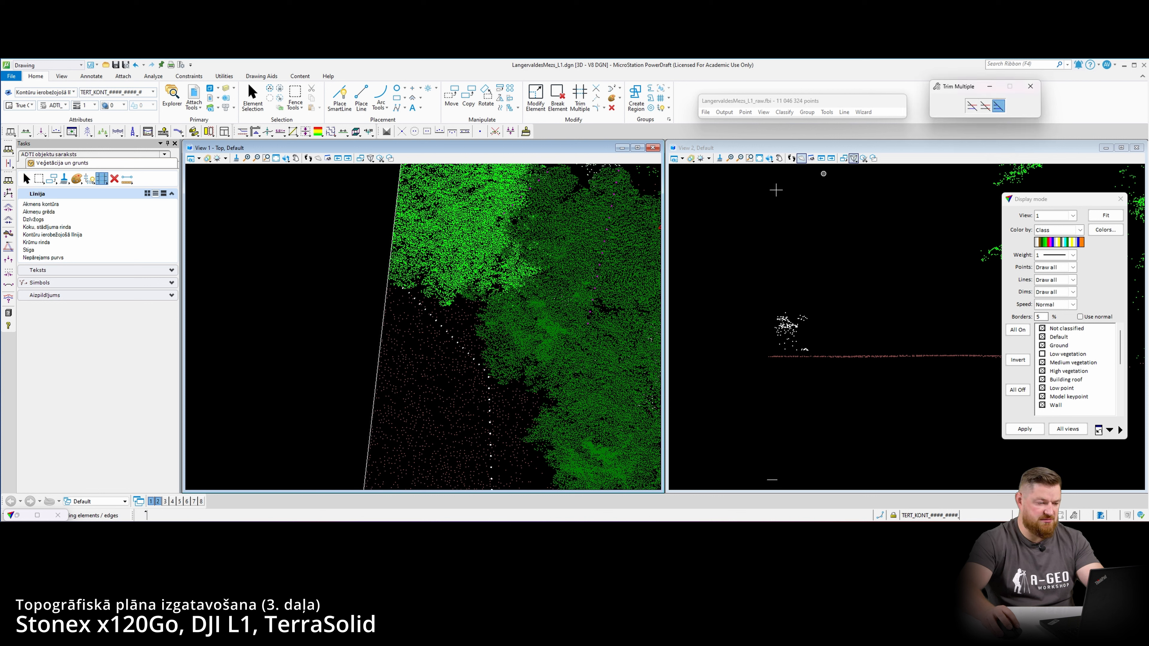
left_click(387, 302)
right_click(410, 299)
scroll(387, 416, "down", 7)
mouse_move(389, 419)
middle_mouse_down()
mouse_move(455, 315)
mouse_move(292, 278)
middle_mouse_up()
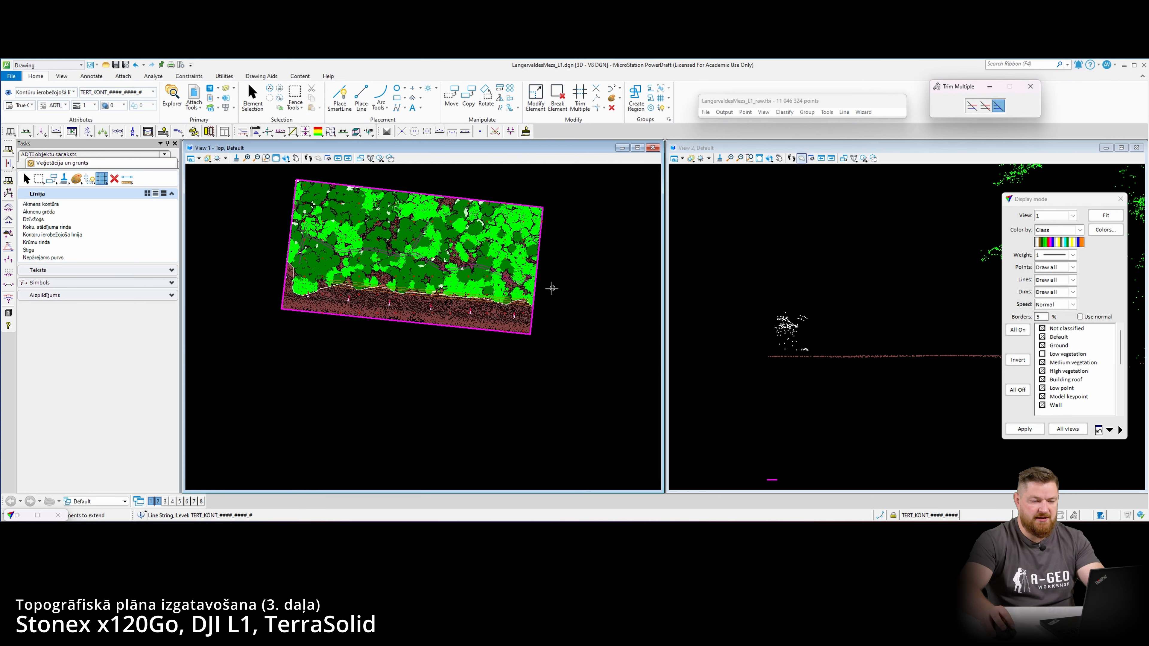
scroll(545, 297, "up", 6)
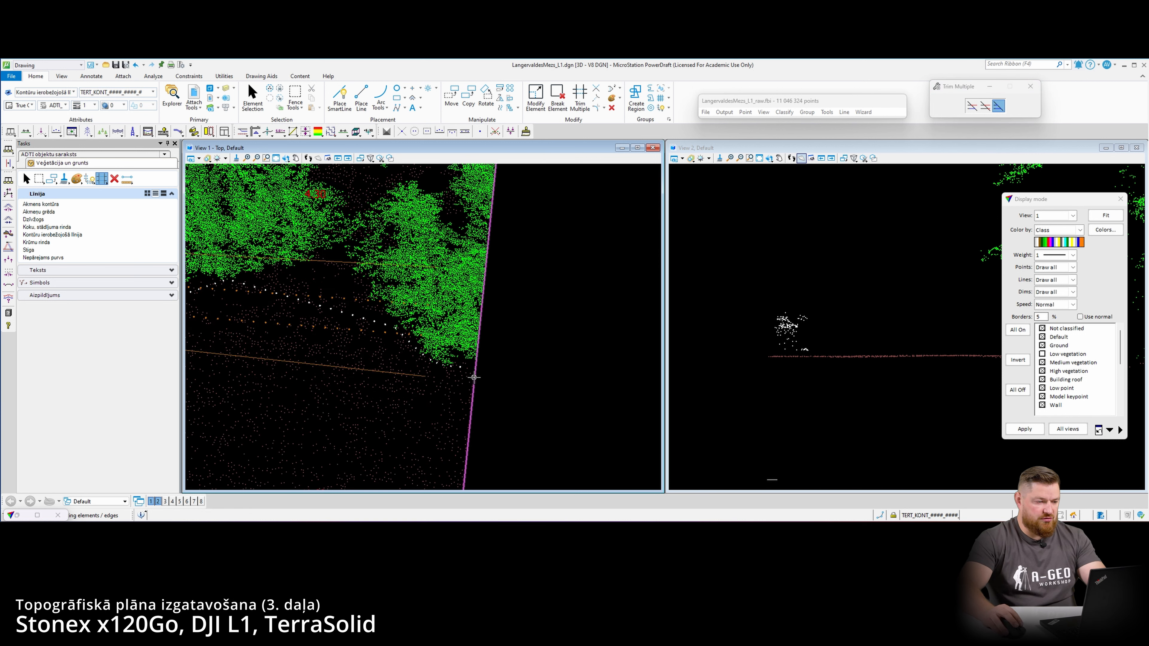
left_click(506, 375)
scroll(405, 329, "down", 4)
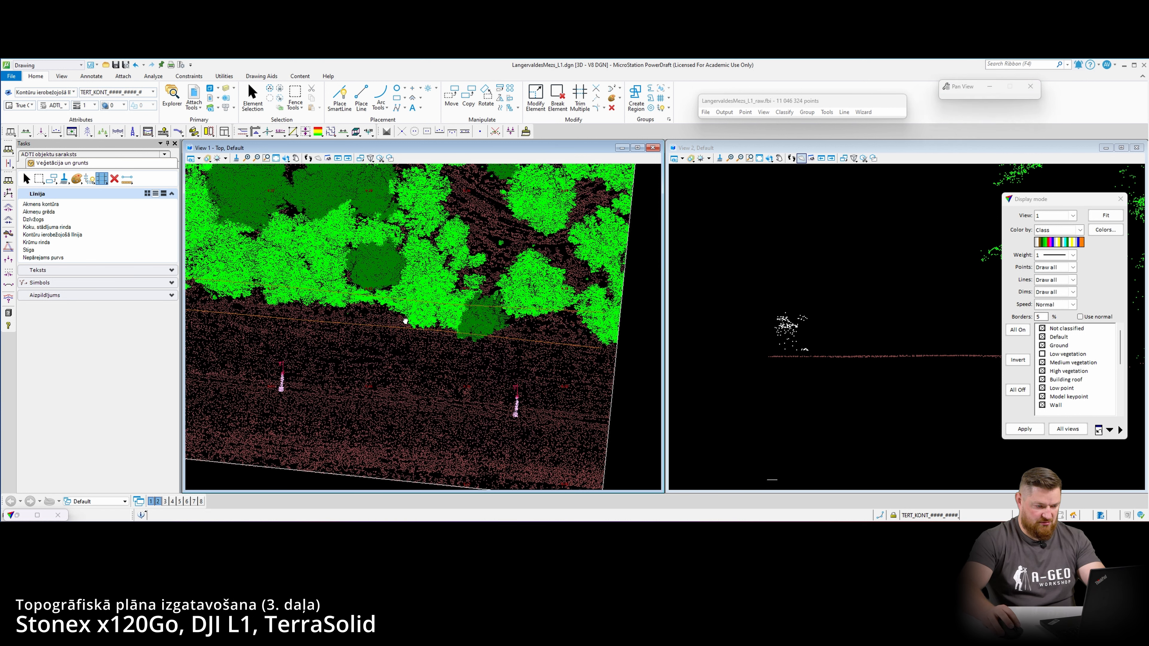
- Hide all point classes in view 1 and check the trimmed tree line against the boundary
left_click(1018, 389)
left_click(1024, 428)
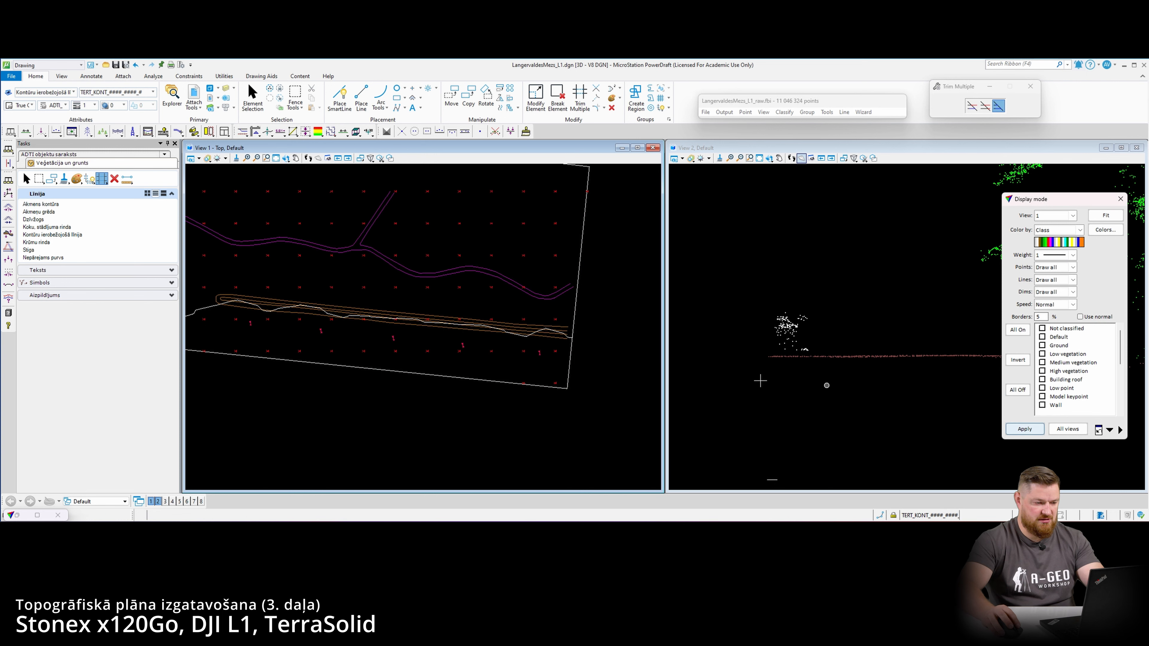
scroll(384, 328, "up", 3)
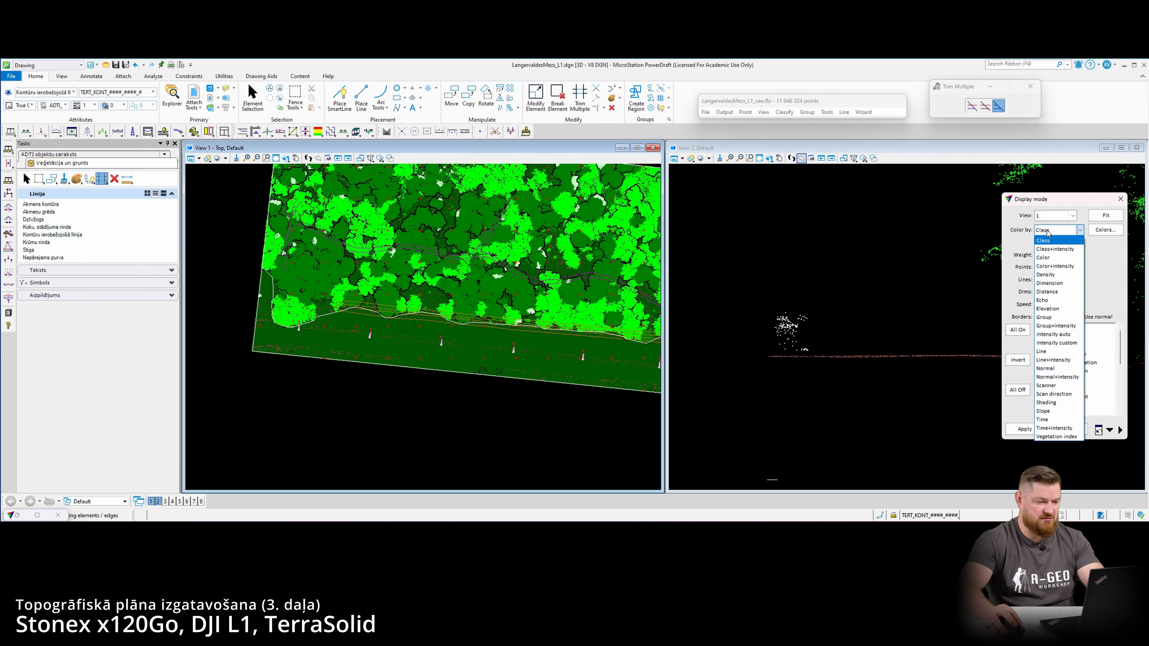
- Show view 1 coloured by Color and examine how clearly the road edges can be recognised
left_click(1054, 261)
left_click(1023, 429)
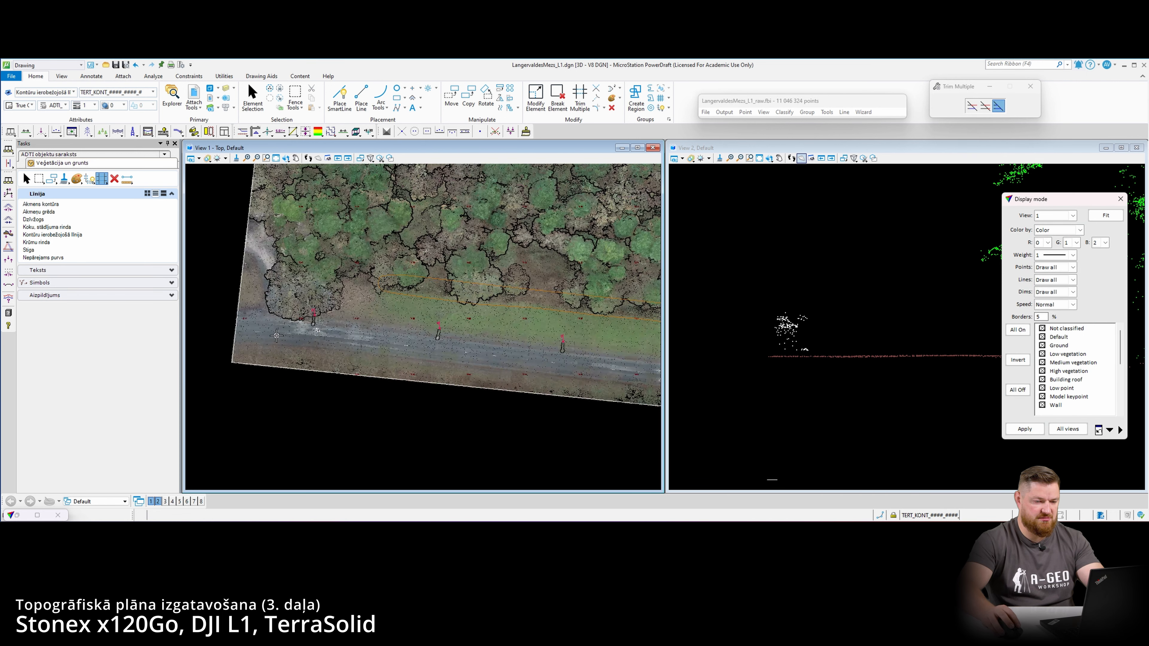
scroll(283, 320, "up", 2)
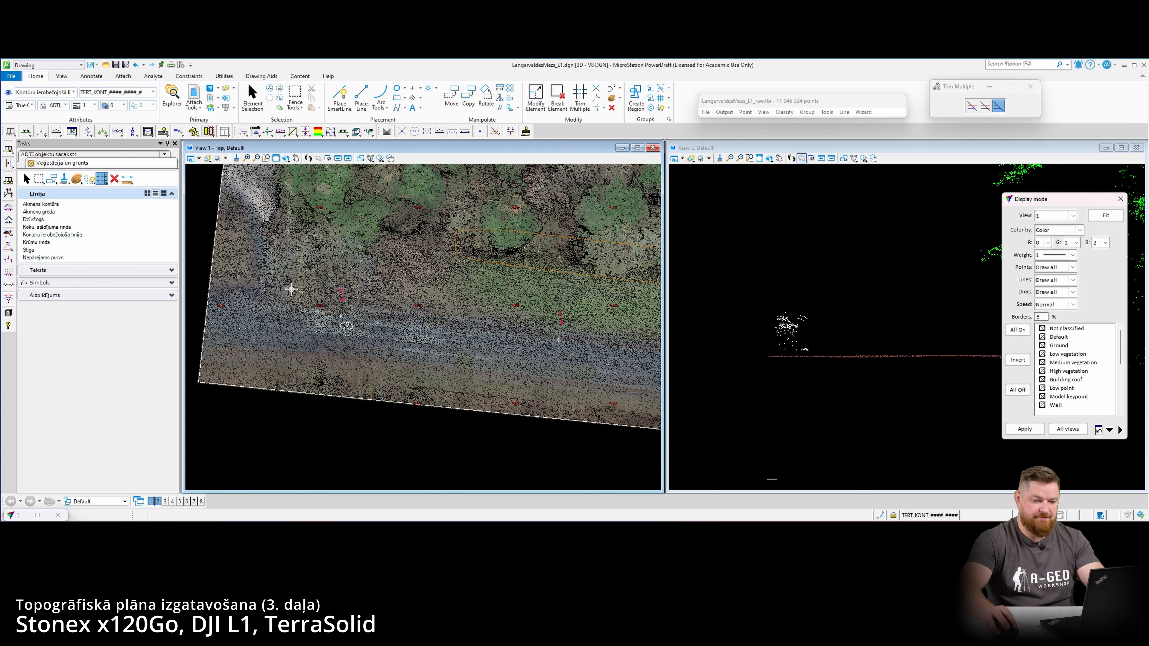
scroll(291, 289, "up", 2)
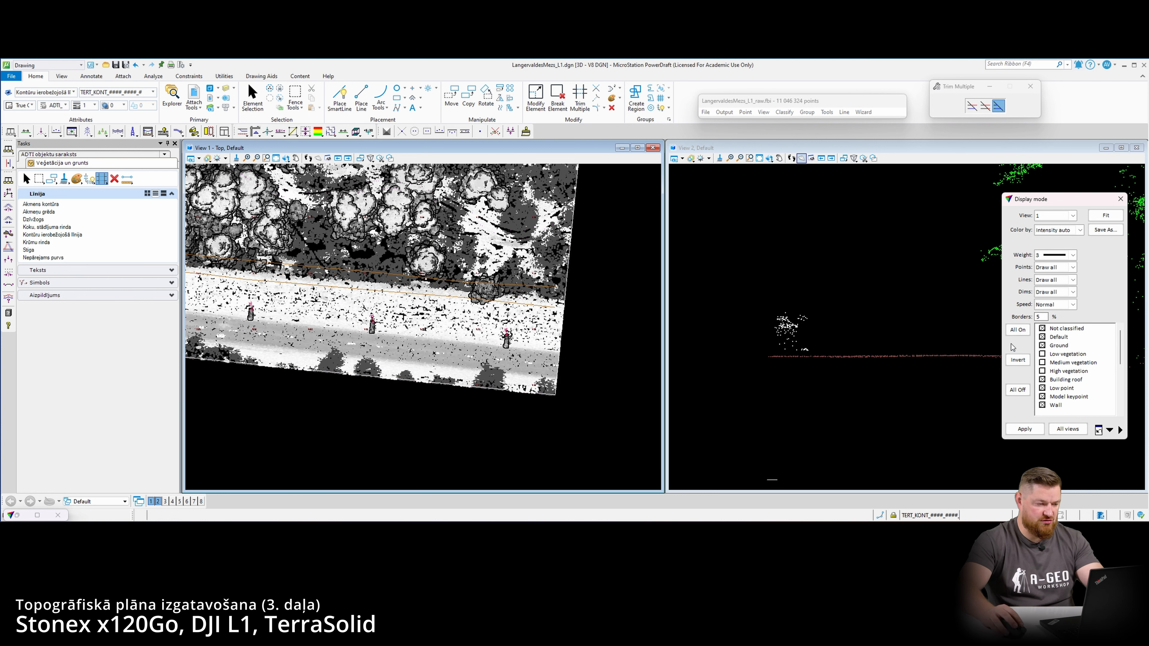
- Display all point classes in view 1 coloured by Intensity auto with weight 3 along the road
left_click(1024, 429)
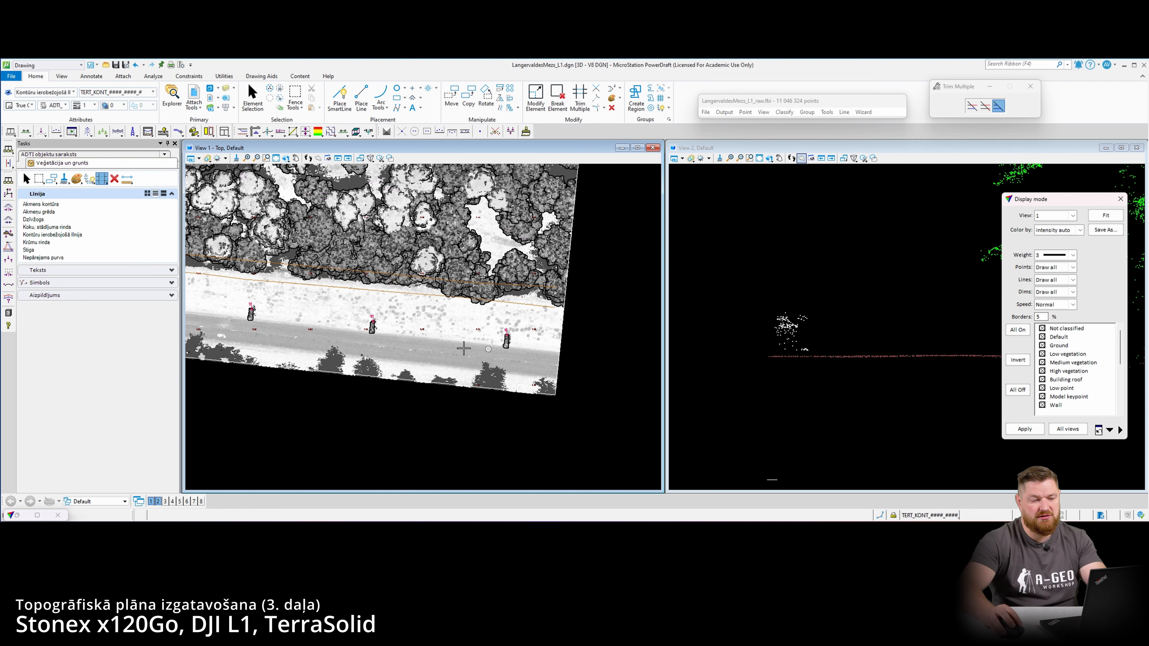
middle_click_drag(326, 323, 499, 337)
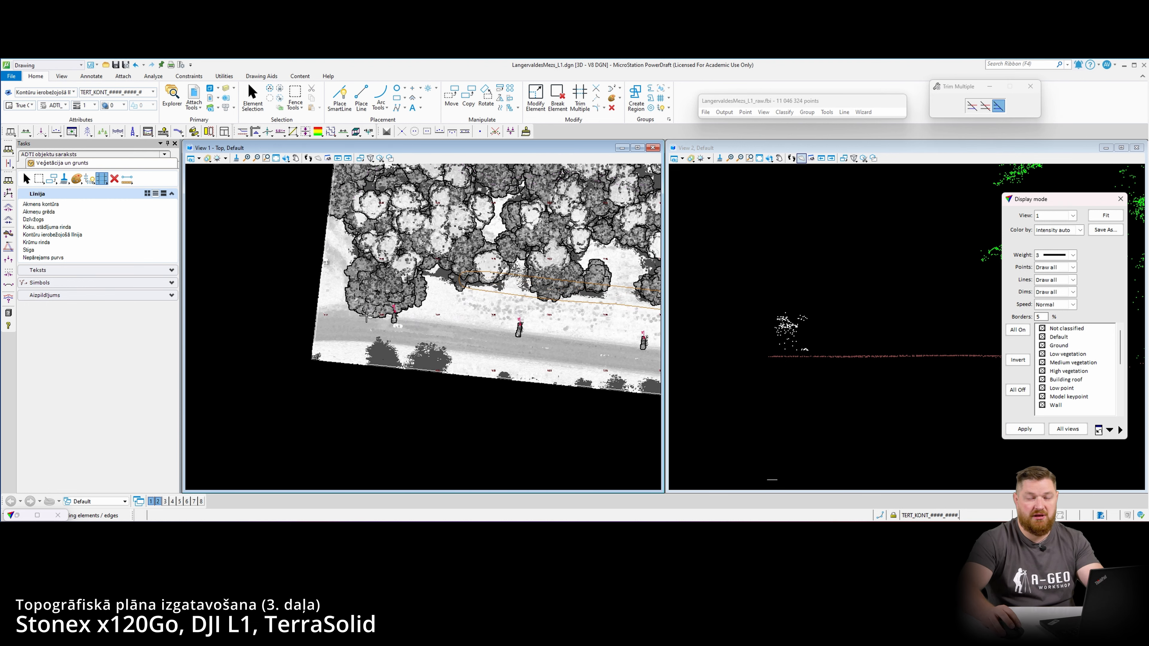
scroll(367, 315, "up", 3)
scroll(408, 303, "down", 2)
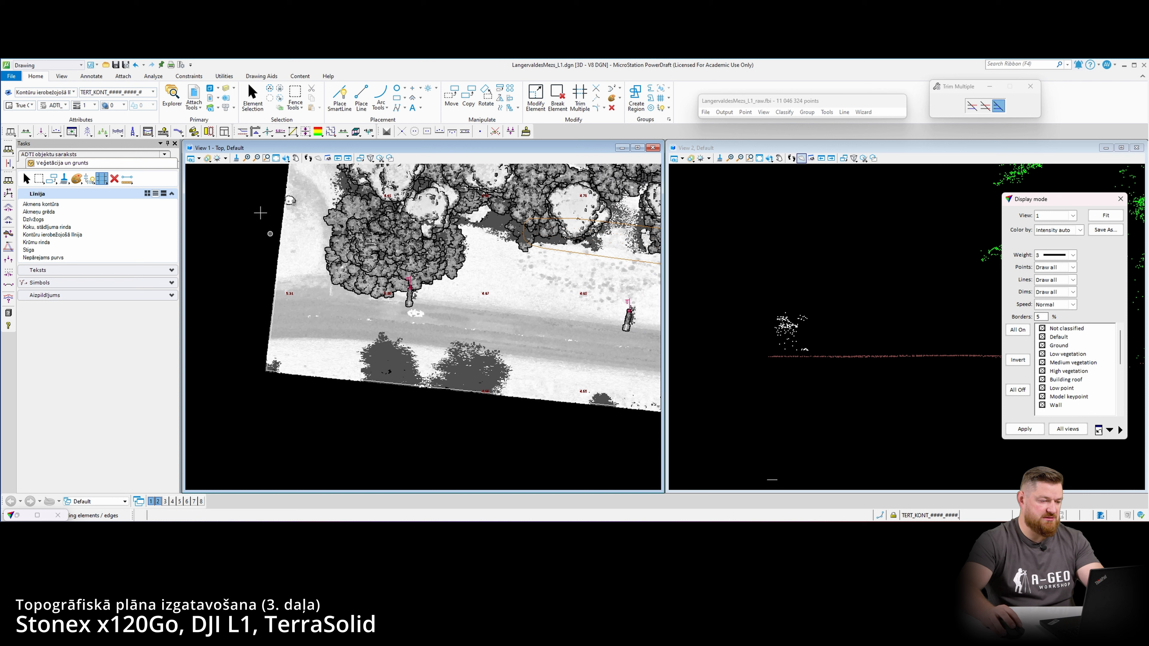
- Start a "Ceļa, ielas mala" line string on the southern road edge at the western boundary, running east past the first trees
left_click(165, 154)
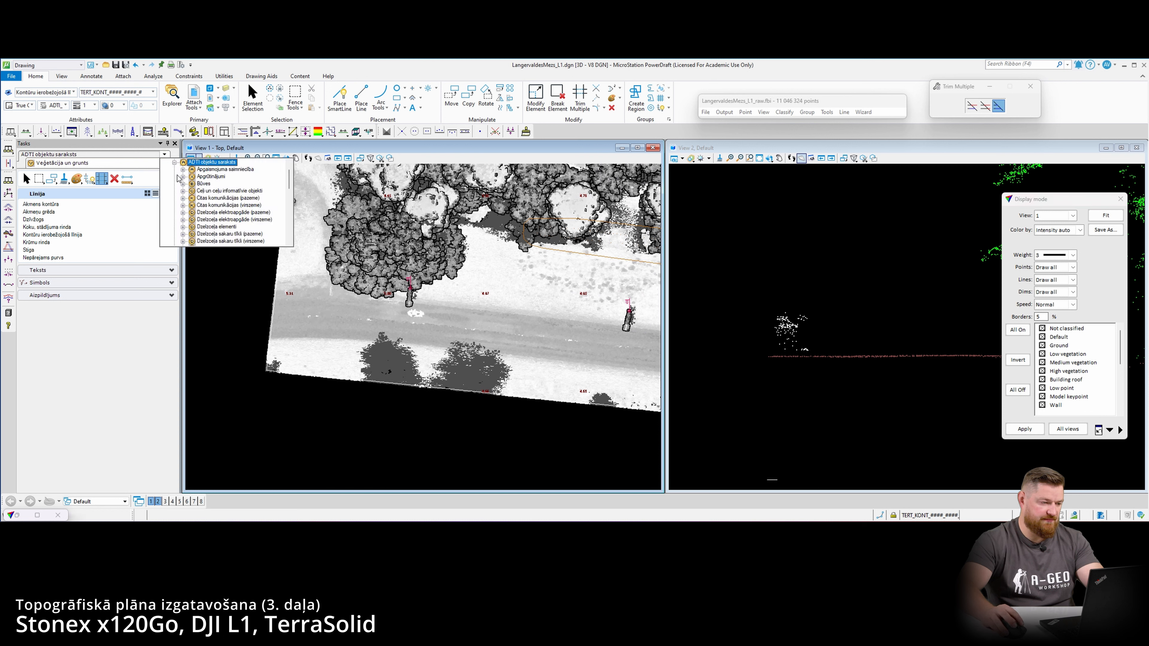
left_click(208, 190)
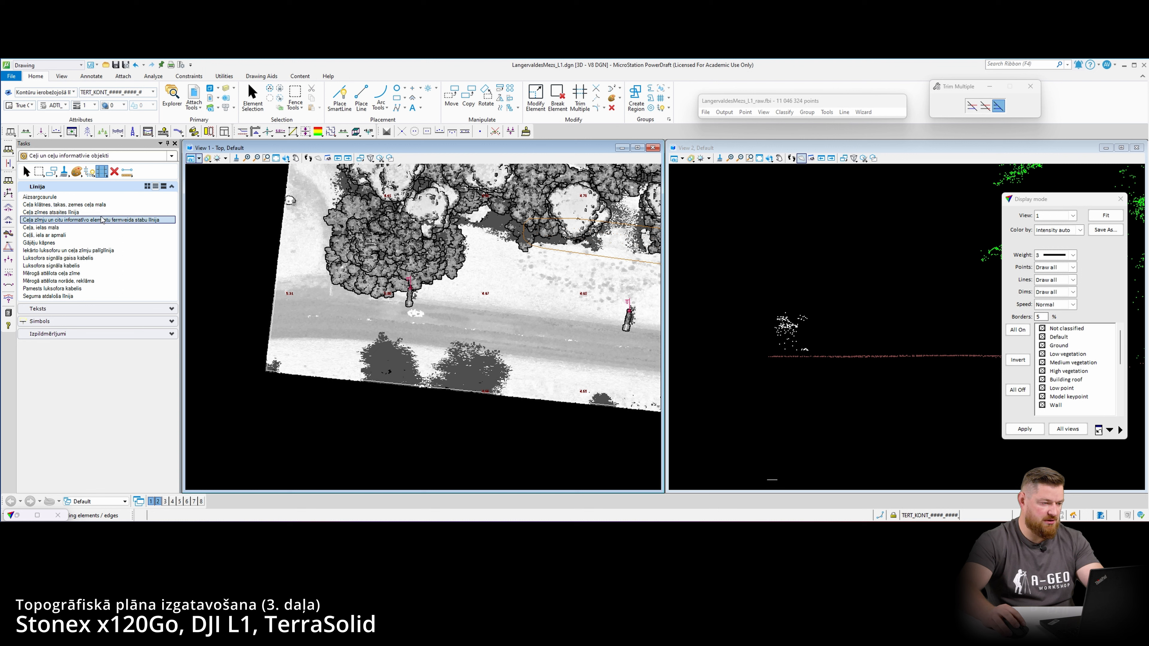
left_click(94, 227)
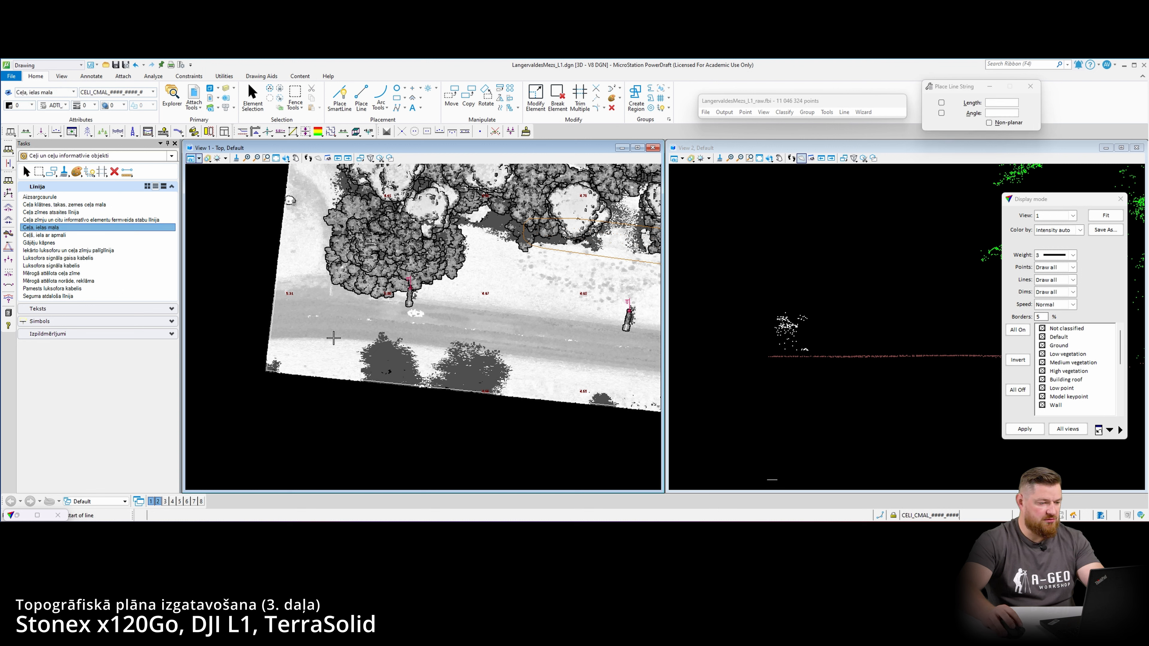
scroll(271, 336, "up", 5)
left_click(274, 342)
scroll(335, 336, "down", 2)
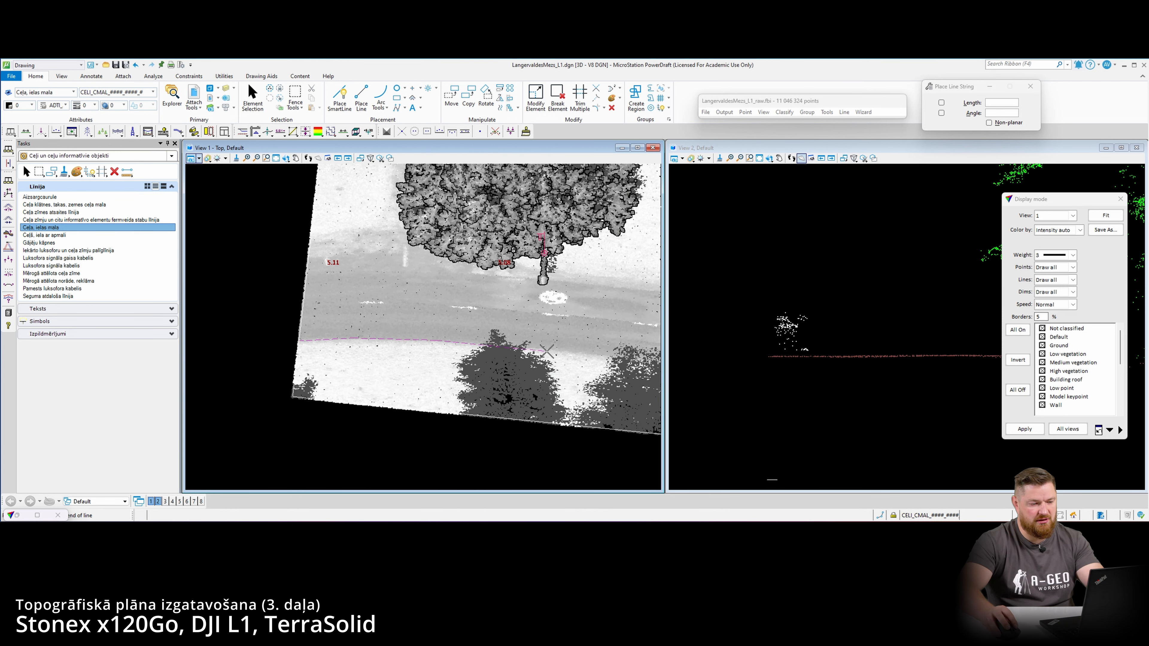
left_click(561, 349)
middle_click_drag(561, 350, 333, 327)
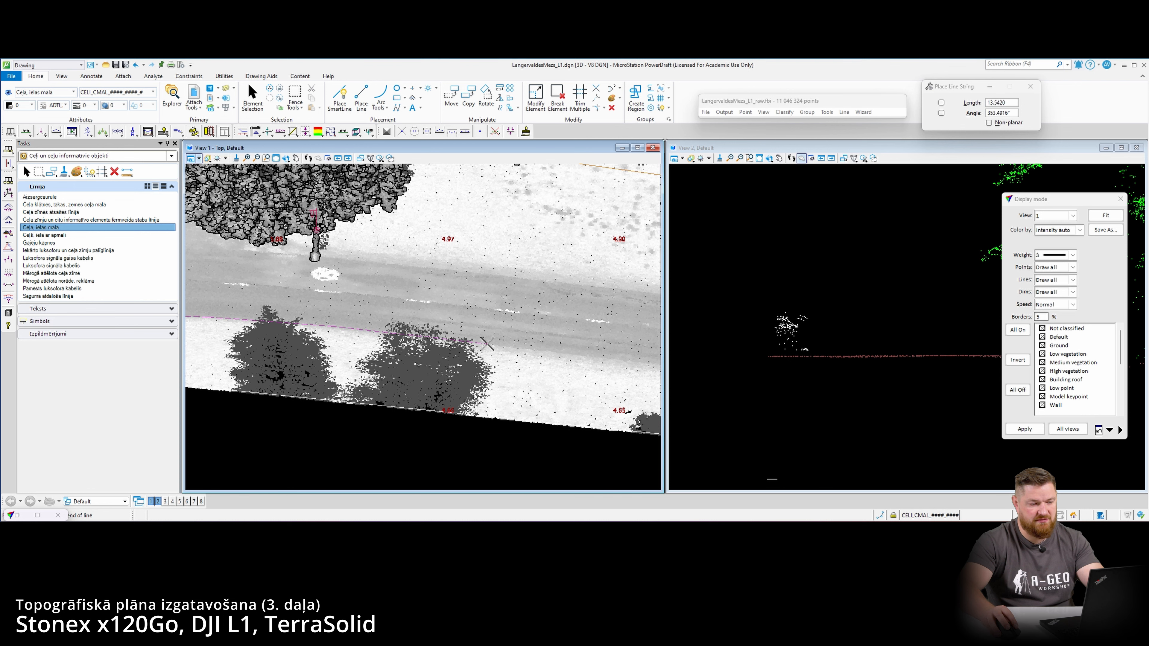
- Continue the southern road edge line eastward with further vertices along the middle stretch of the road
scroll(624, 357, "down", 2)
middle_click_drag(624, 358, 423, 326)
left_click(474, 336)
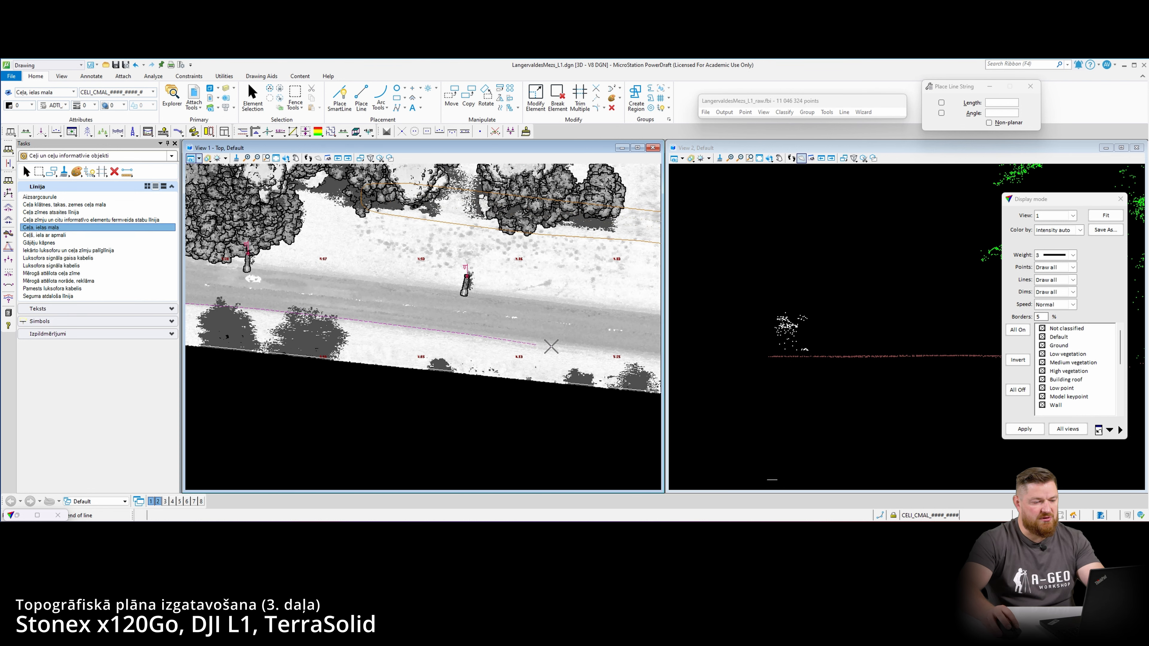
middle_click_drag(651, 355, 437, 327)
left_click(446, 328)
middle_click_drag(653, 348, 438, 321)
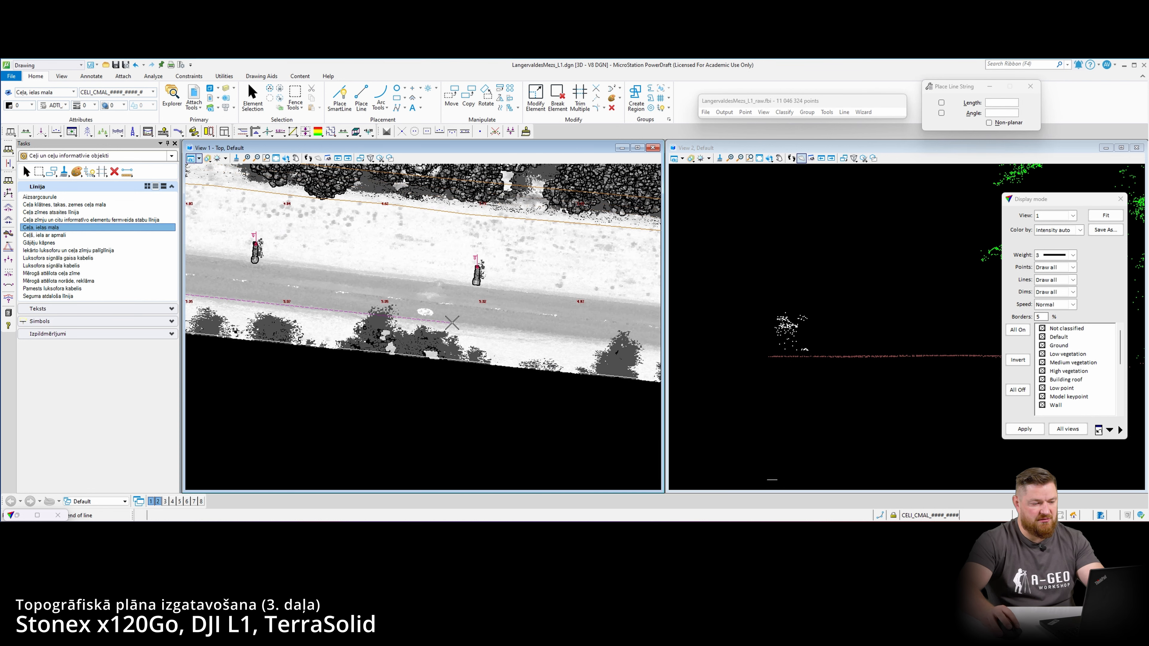
left_click(537, 330)
middle_click_drag(536, 329, 329, 301)
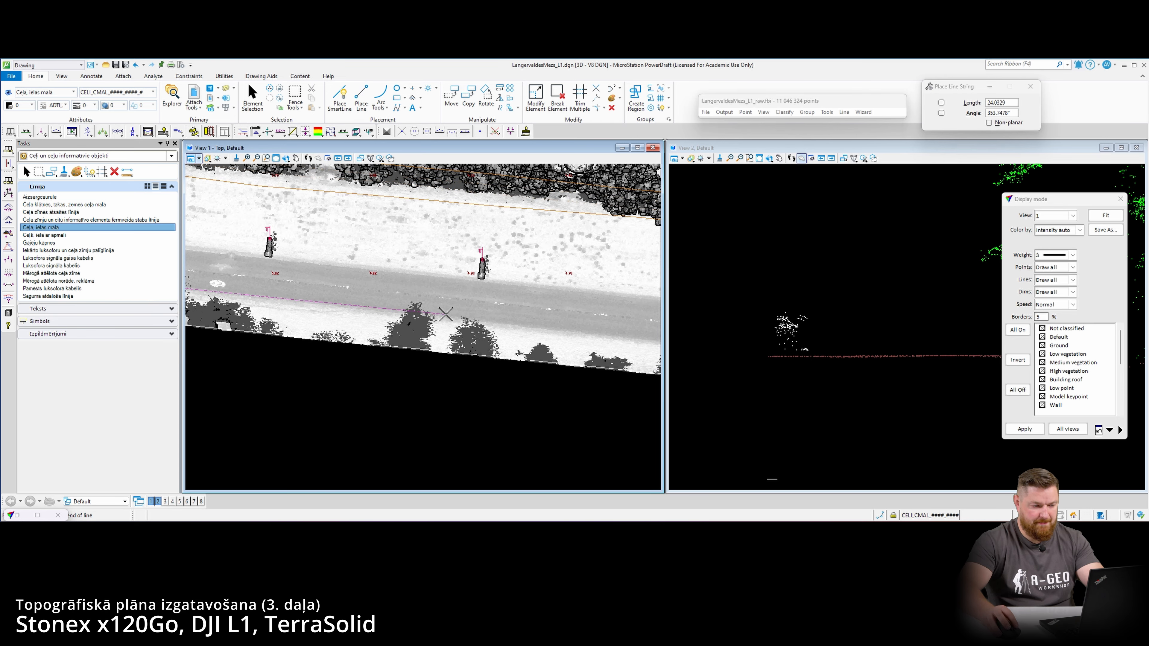
- Carry the southern road edge line on to the eastern point cloud boundary and end the line string
middle_click_drag(612, 333, 451, 309)
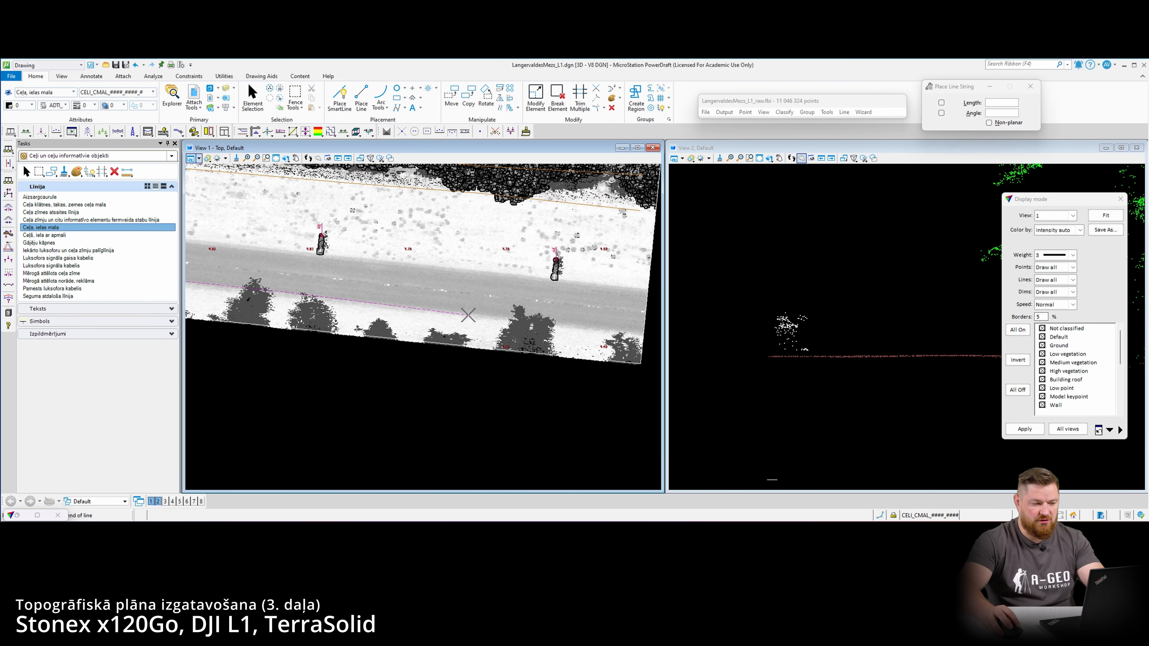
middle_click_drag(626, 334, 493, 319)
scroll(497, 319, "up", 3)
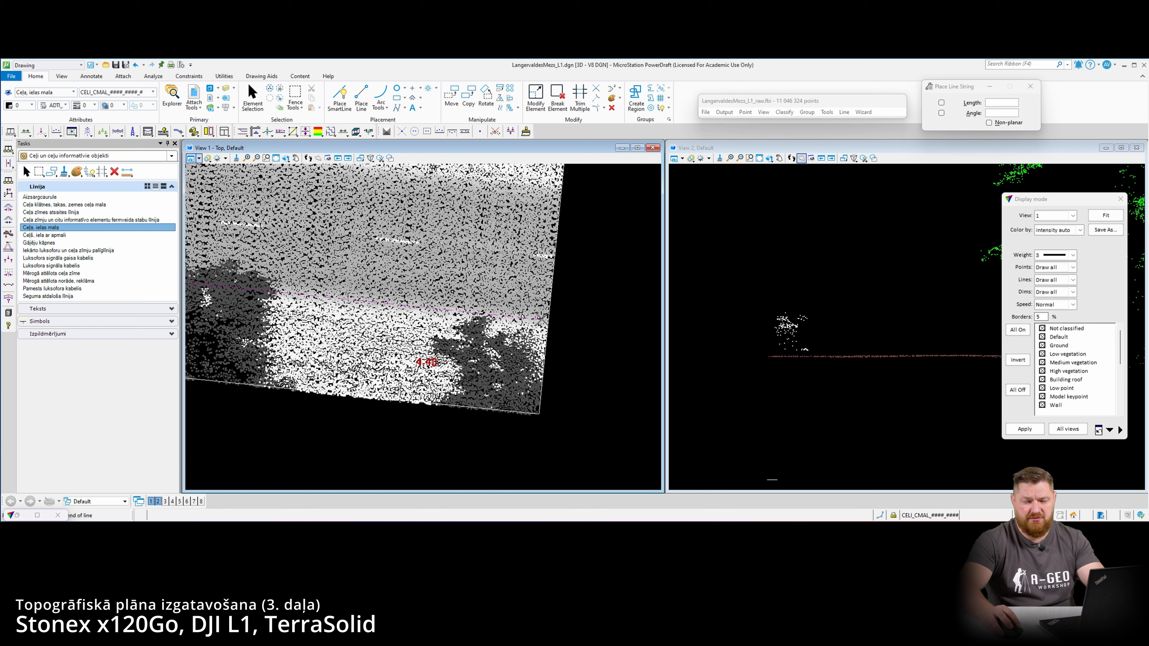
scroll(539, 319, "down", 2)
right_click(532, 291)
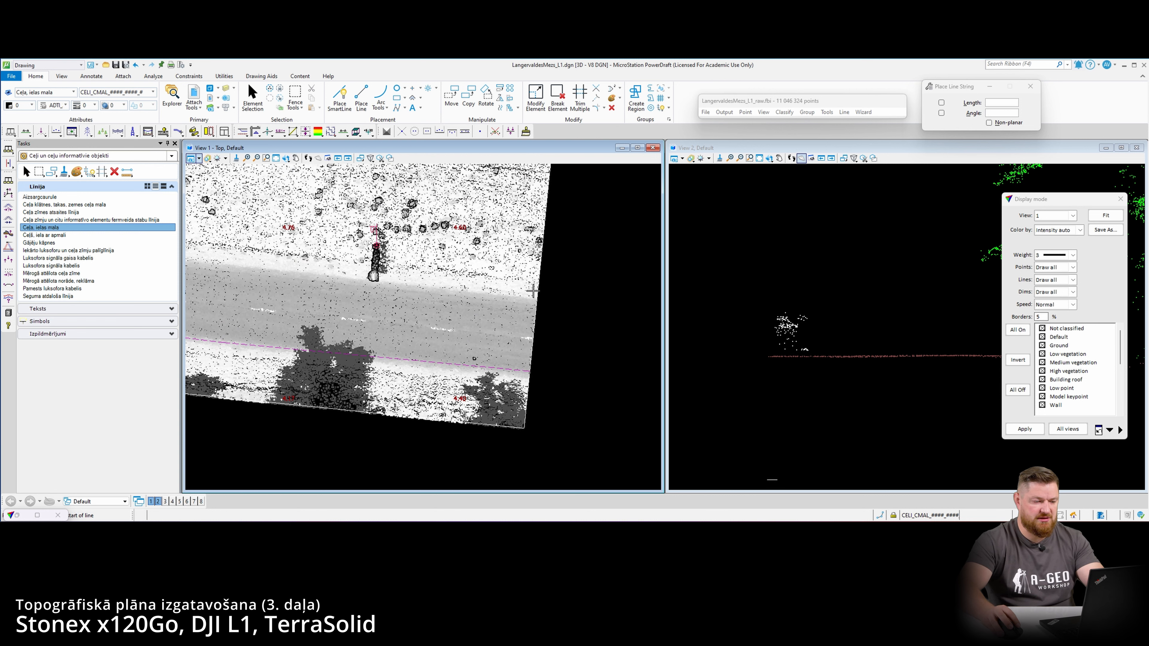
- Start a "Ceļa, ielas mala" line string on the northern road edge at the eastern boundary and trace it westward
left_click(484, 296)
middle_click_drag(362, 282, 459, 297)
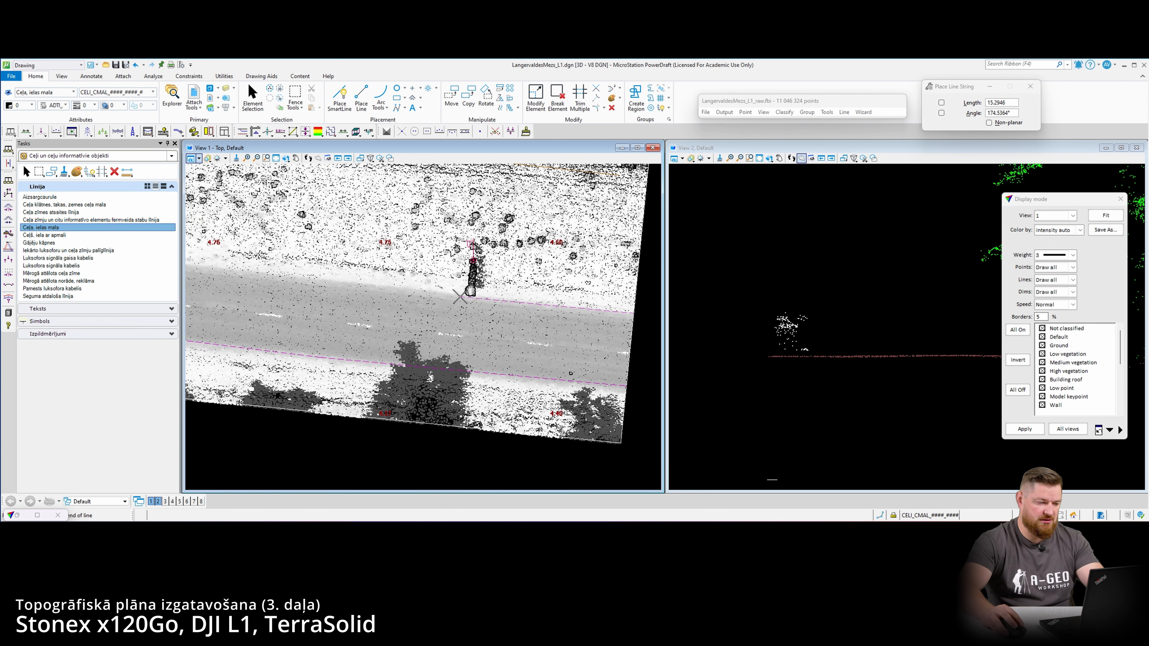
middle_click_drag(256, 276, 442, 296)
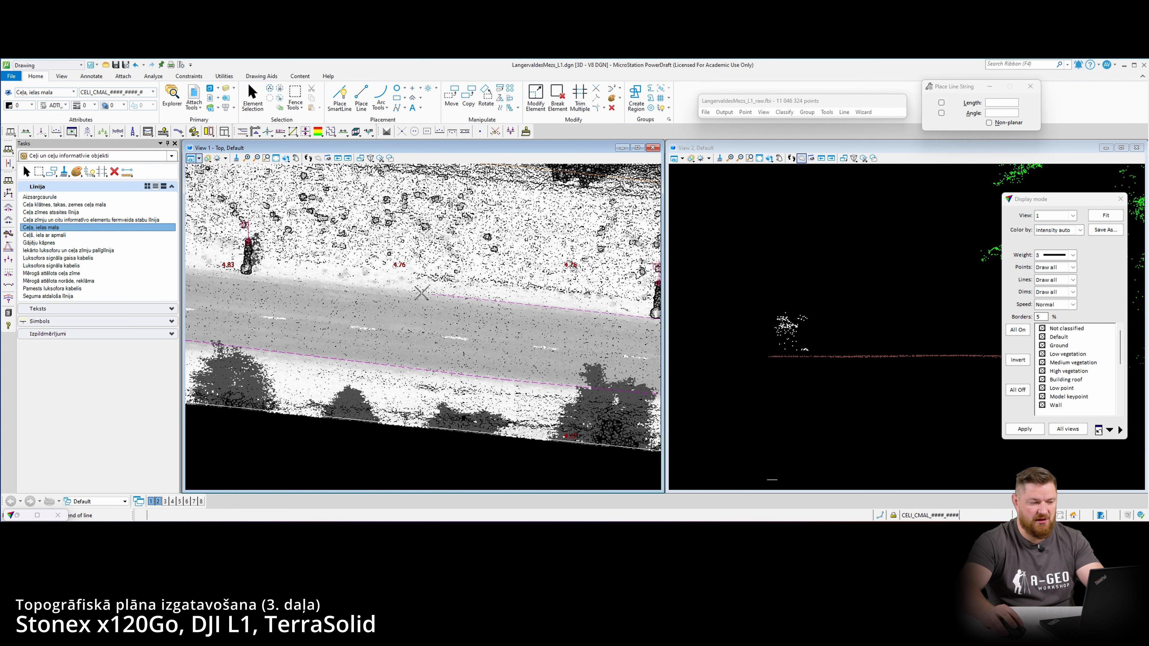
middle_click_drag(226, 289, 421, 293)
middle_click_drag(227, 282, 420, 293)
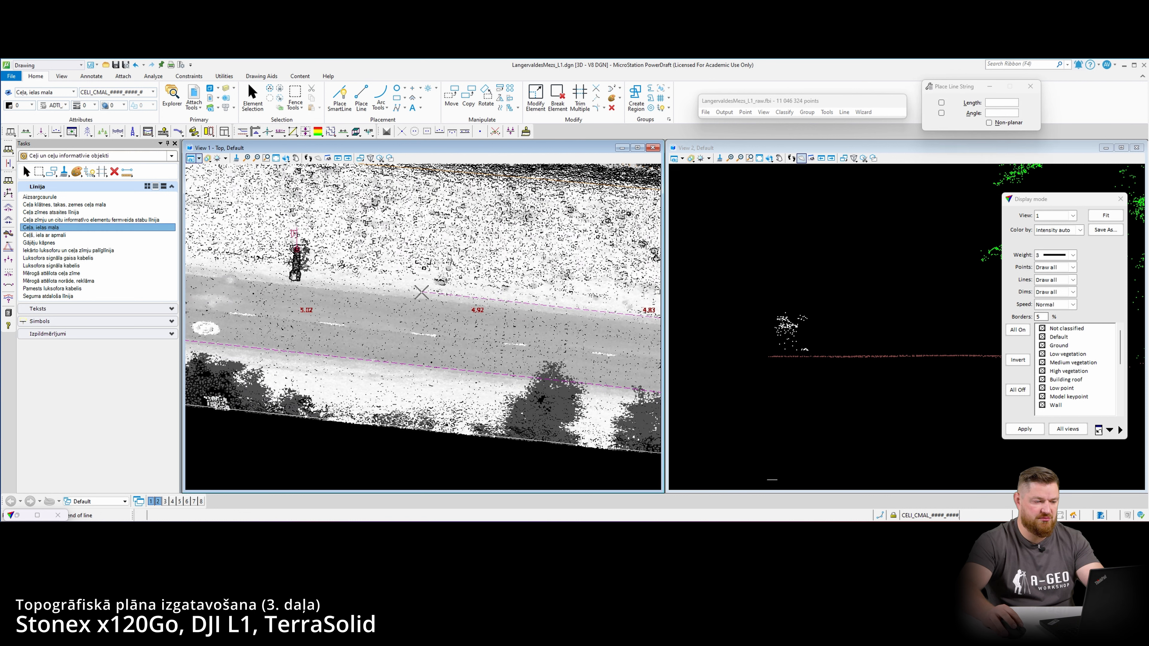
- Continue the northern road edge line westward with further vertices up to the large tree near the western boundary
middle_click_drag(185, 273, 390, 298)
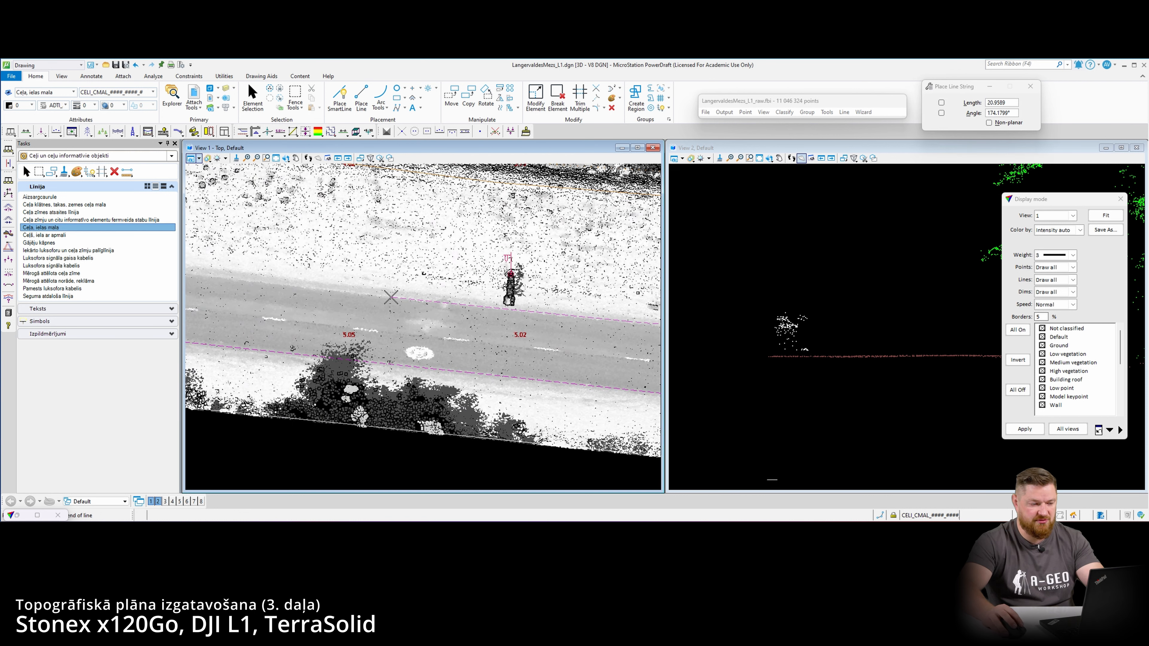
middle_click_drag(289, 284, 517, 313)
middle_click_drag(193, 276, 542, 305)
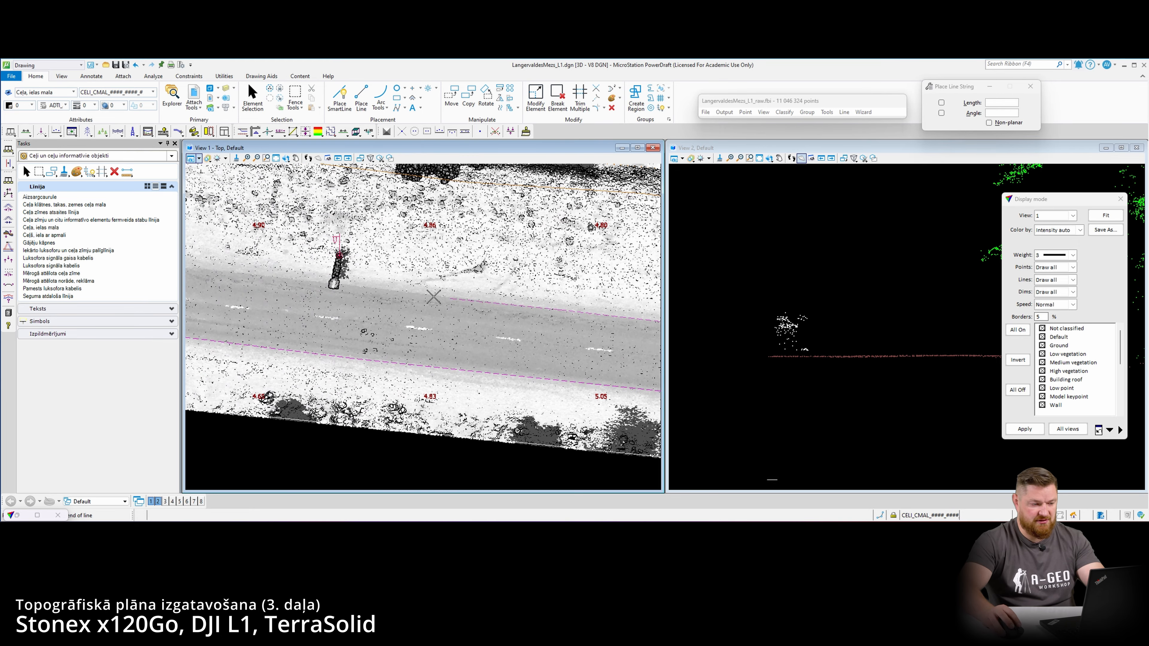
middle_click_drag(322, 282, 436, 297)
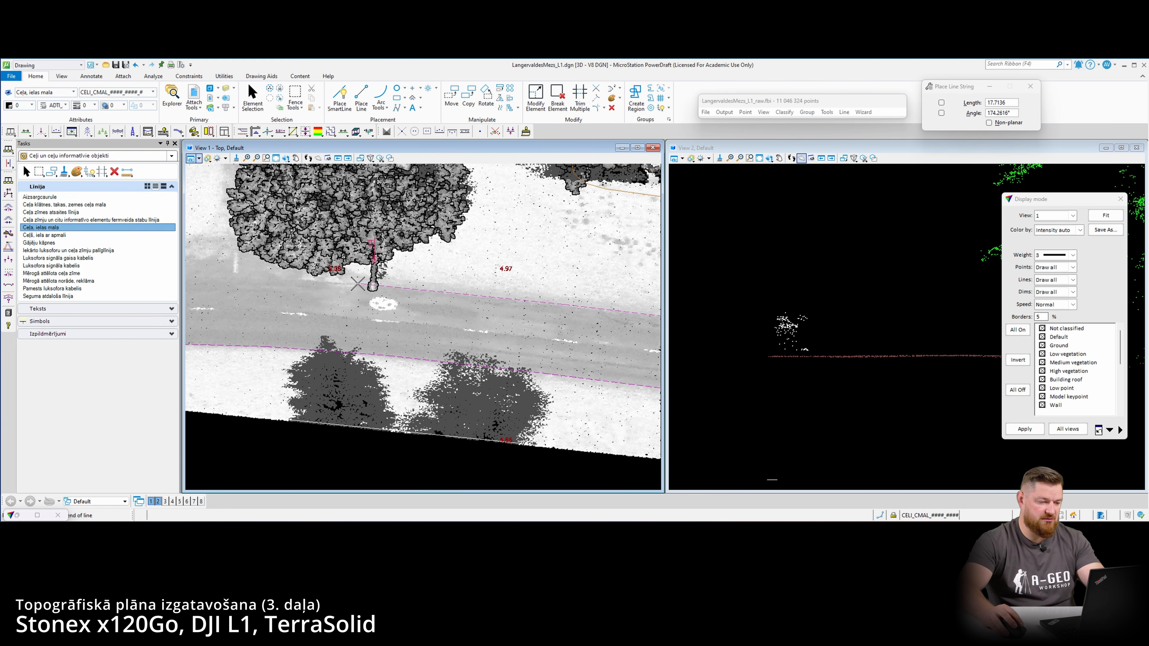
middle_click_drag(256, 271, 367, 291)
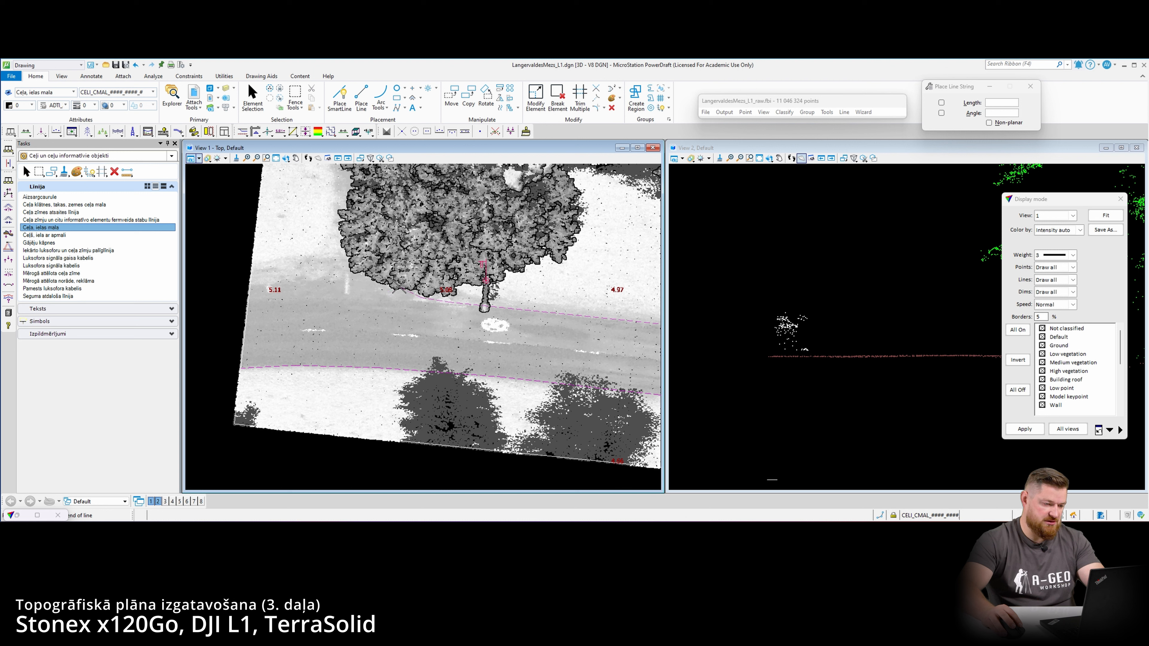
- Hide the Medium vegetation and High vegetation classes in view 1
left_click(1060, 363)
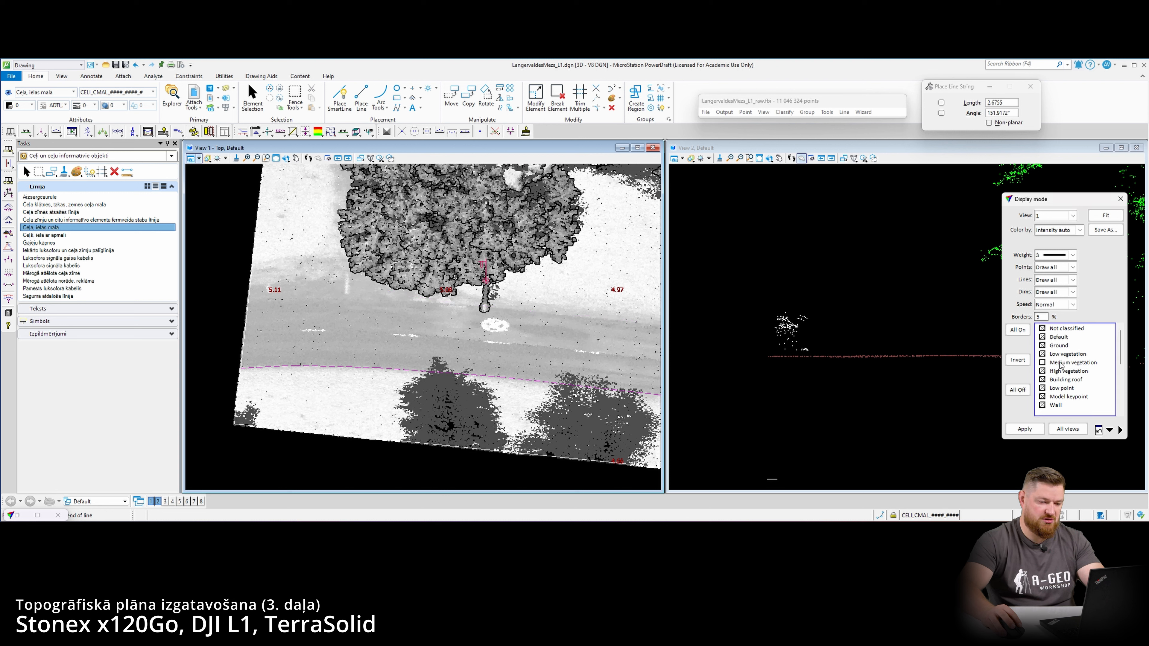
left_click(1053, 371)
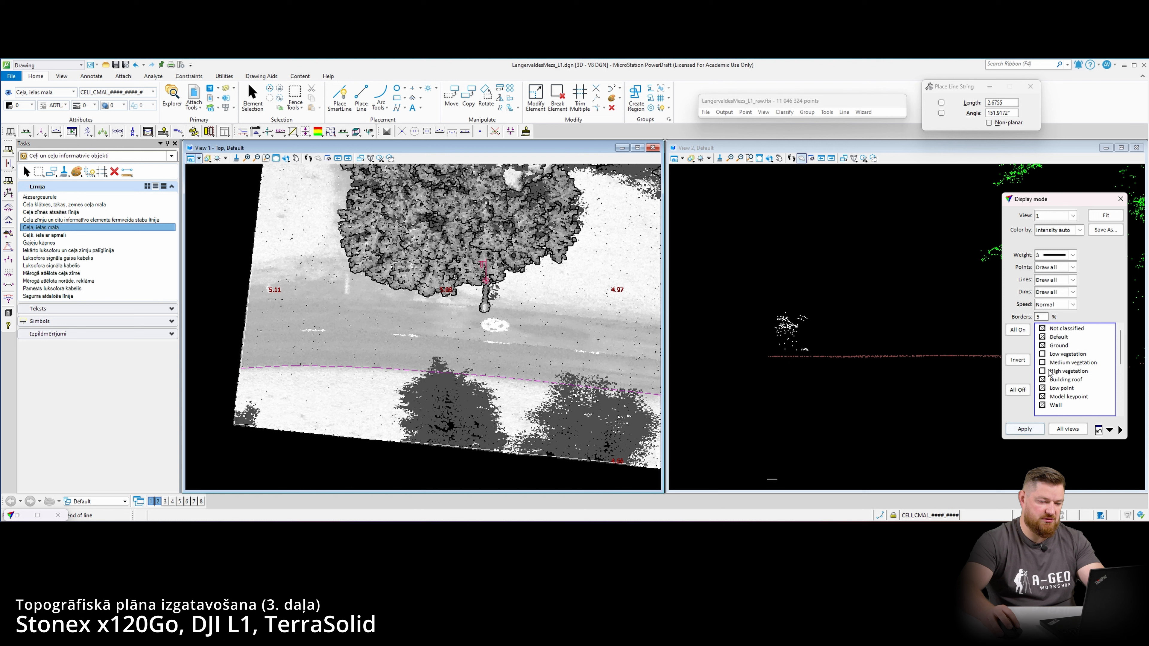
left_click(1025, 429)
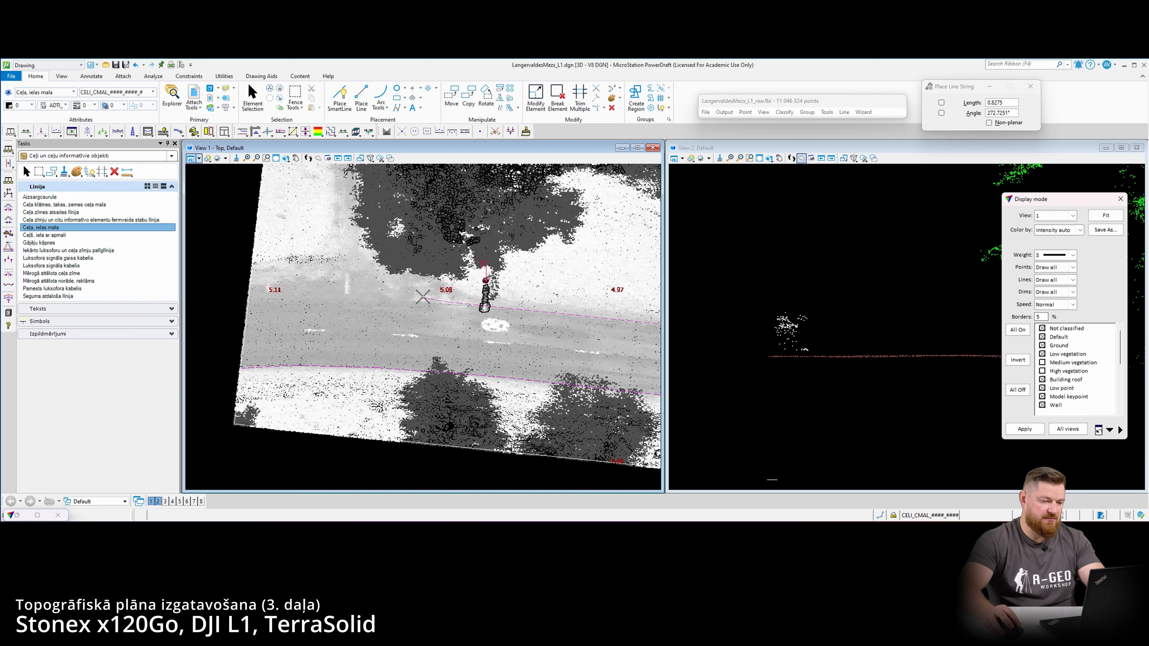
- Undo the last vertex, then curve the northern road edge up along the side road's eastern edge to the western boundary and end the line
left_click(416, 66)
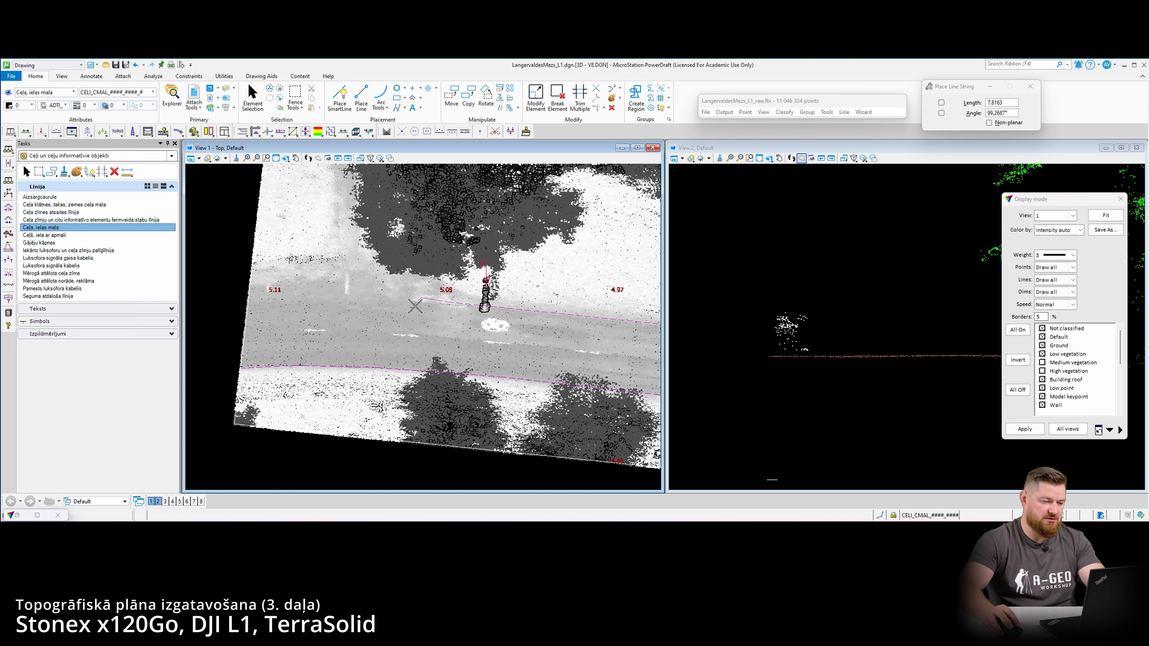
key("ctrl+z")
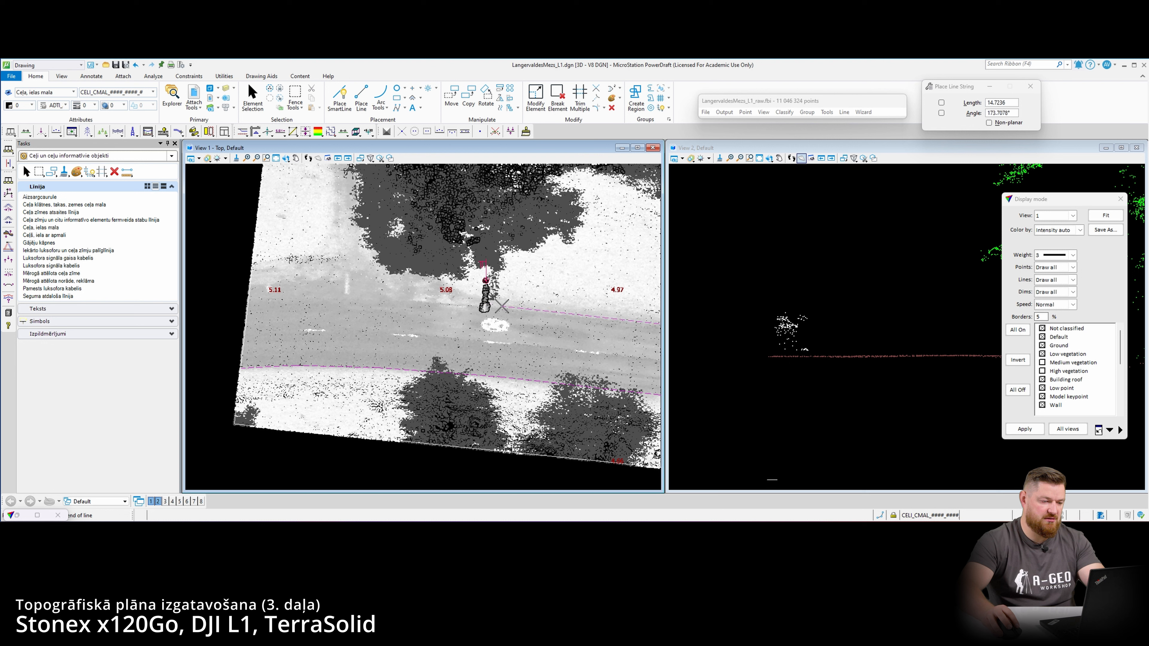
middle_click_drag(423, 280, 458, 330)
left_click(436, 320)
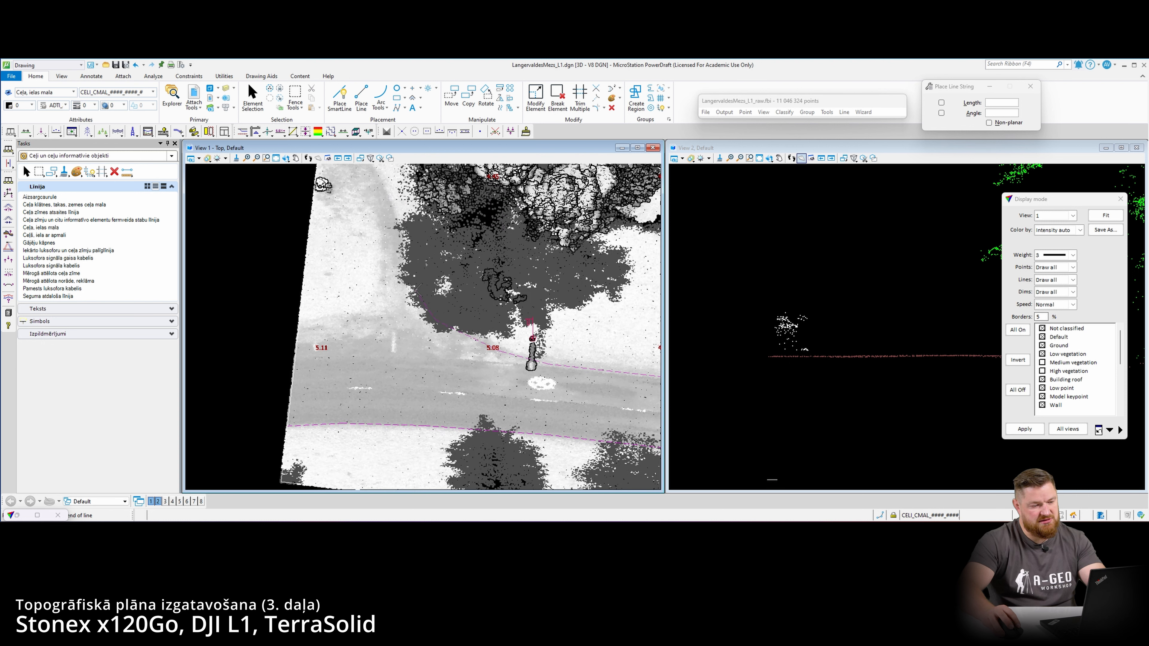
left_click(418, 289)
middle_click_drag(396, 222, 418, 295)
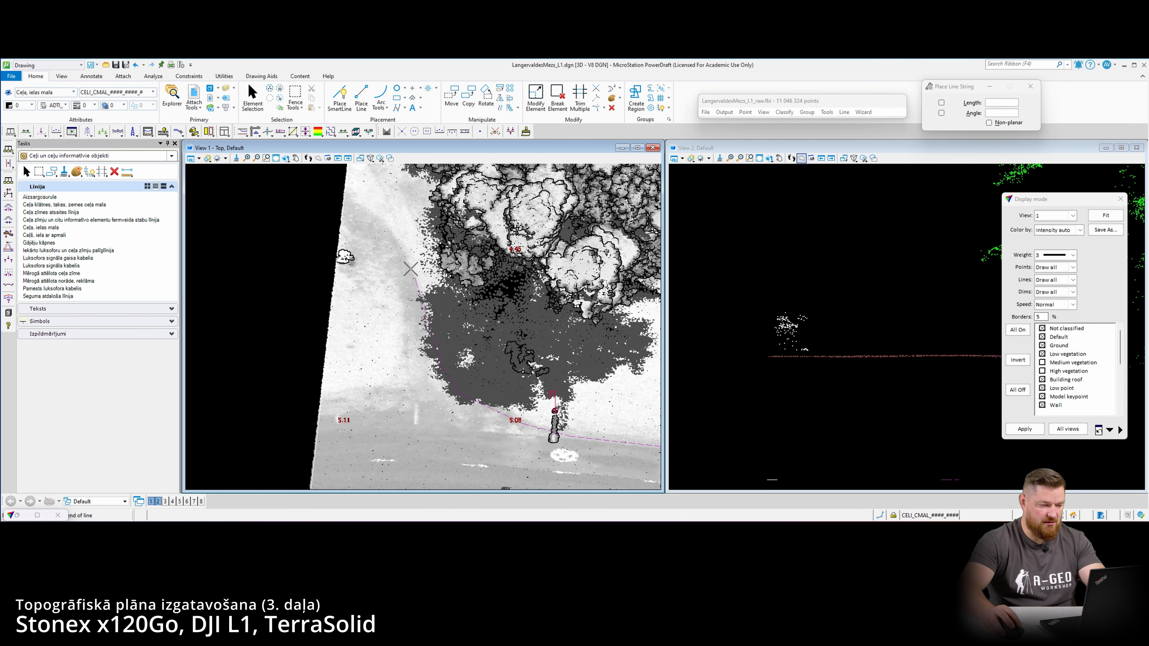
middle_click_drag(398, 247, 425, 324)
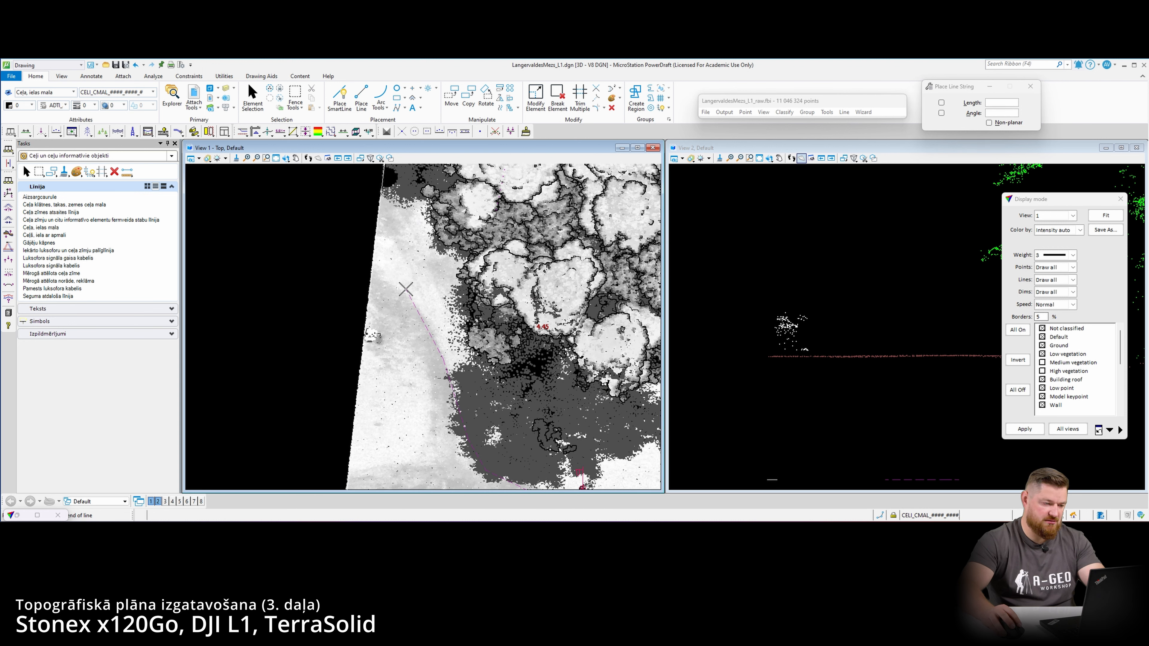
left_click(416, 302)
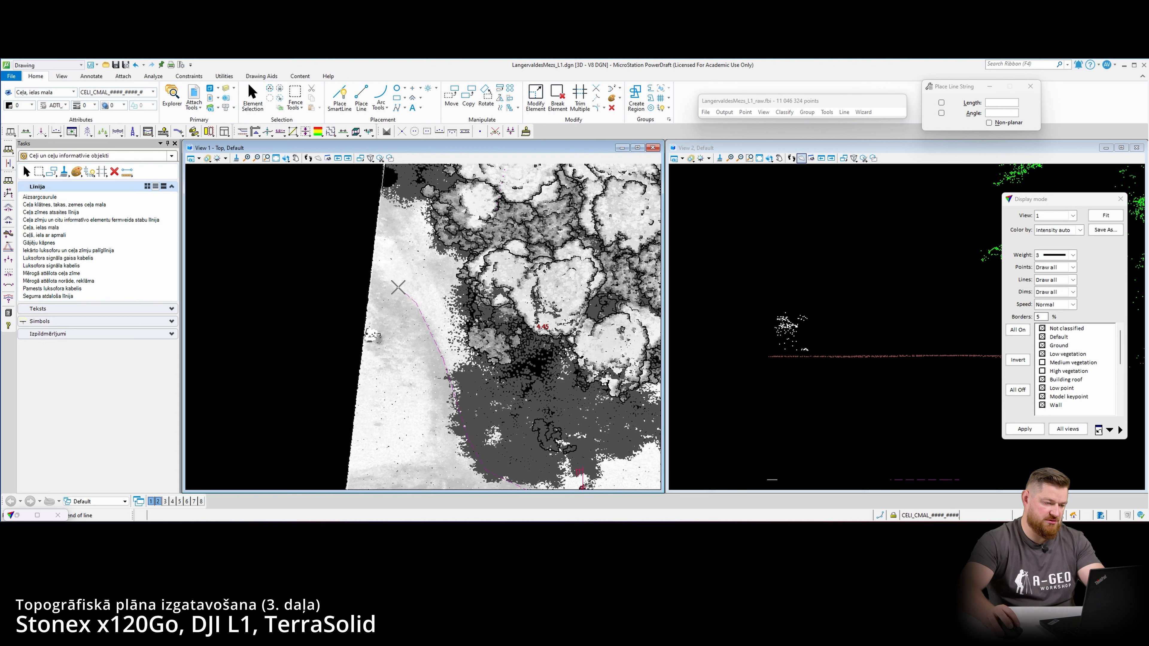
left_click(373, 266)
right_click(374, 266)
- Draw the side road's opposite edge as a curved "Ceļa, ielas mala" line string, starting and ending on the western point cloud boundary
middle_click_drag(396, 411, 394, 307)
left_click(345, 389)
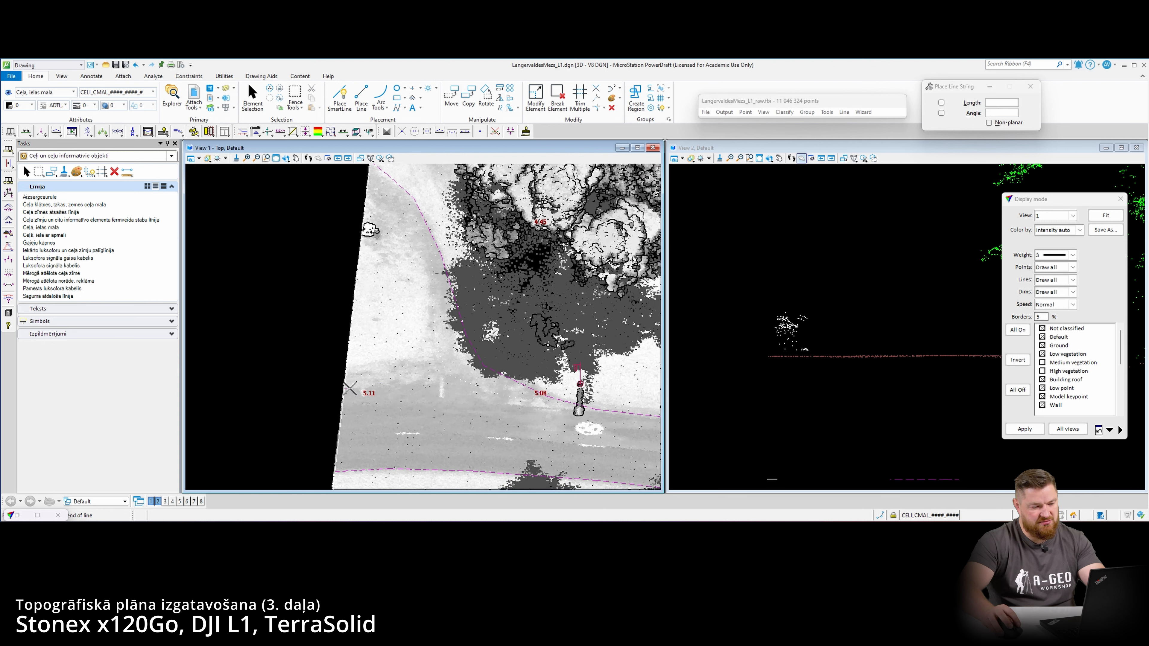
left_click(397, 379)
left_click(419, 358)
left_click(430, 334)
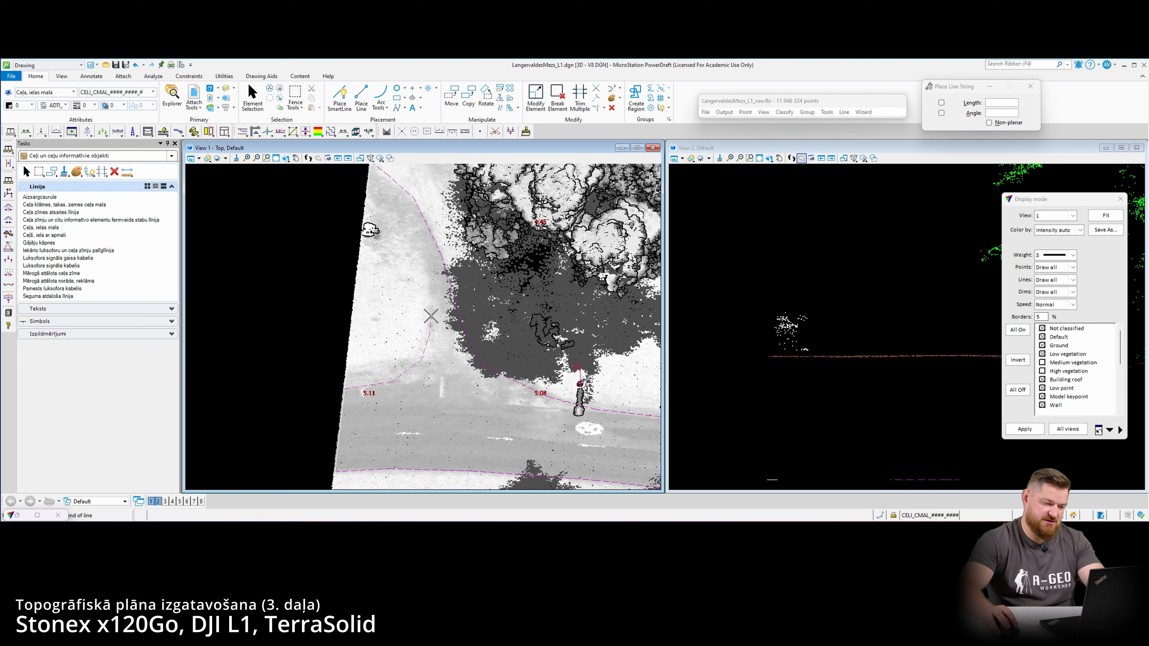
left_click(430, 303)
left_click(425, 270)
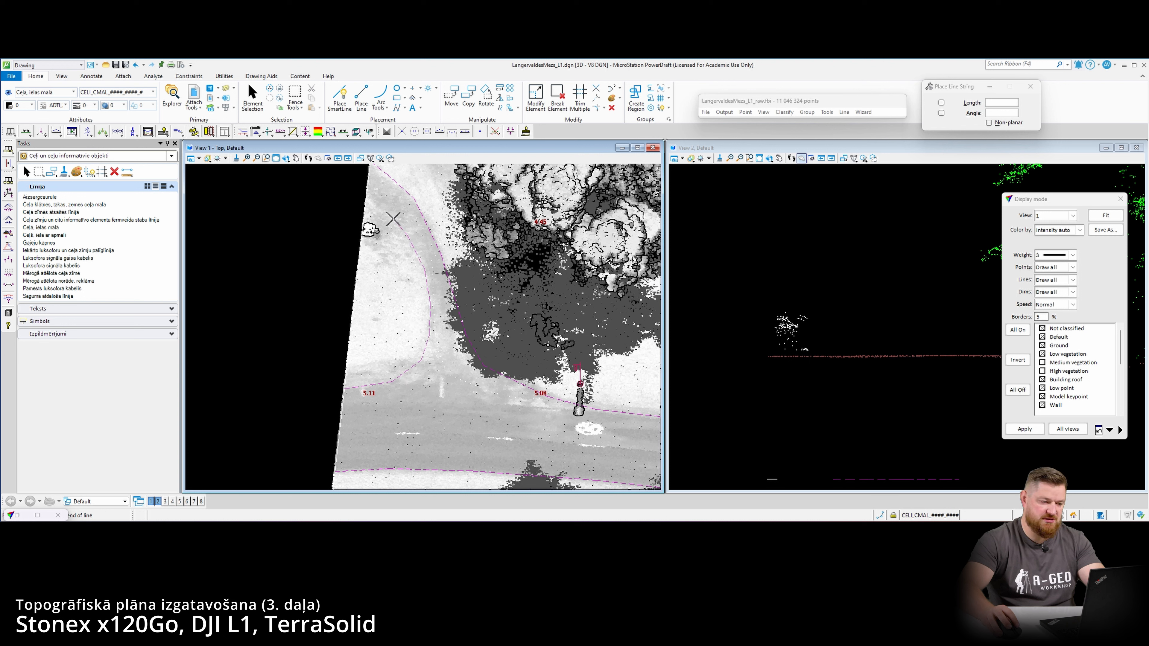
left_click(366, 193)
right_click(365, 194)
- Colour the points in view 1 by Group and inspect the individual tree groups
scroll(389, 283, "down", 3)
middle_click_drag(390, 284, 280, 284)
scroll(468, 335, "down", 2)
middle_click_drag(493, 341, 395, 334)
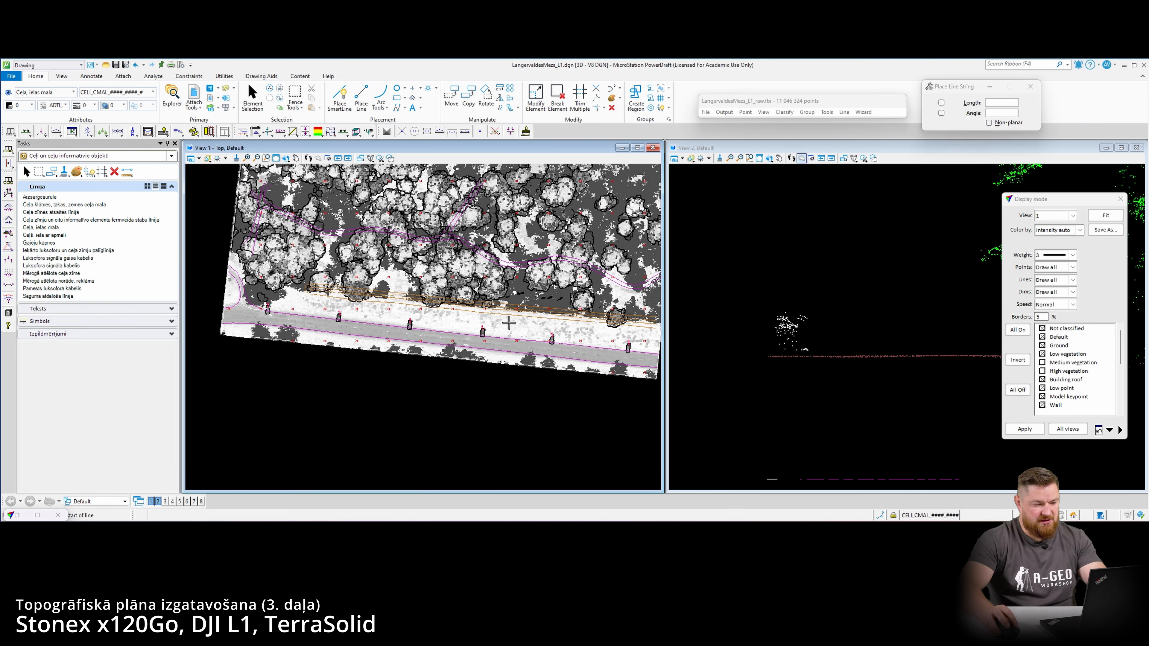
scroll(509, 323, "down", 3)
middle_click_drag(509, 322, 472, 361)
scroll(477, 344, "up", 3)
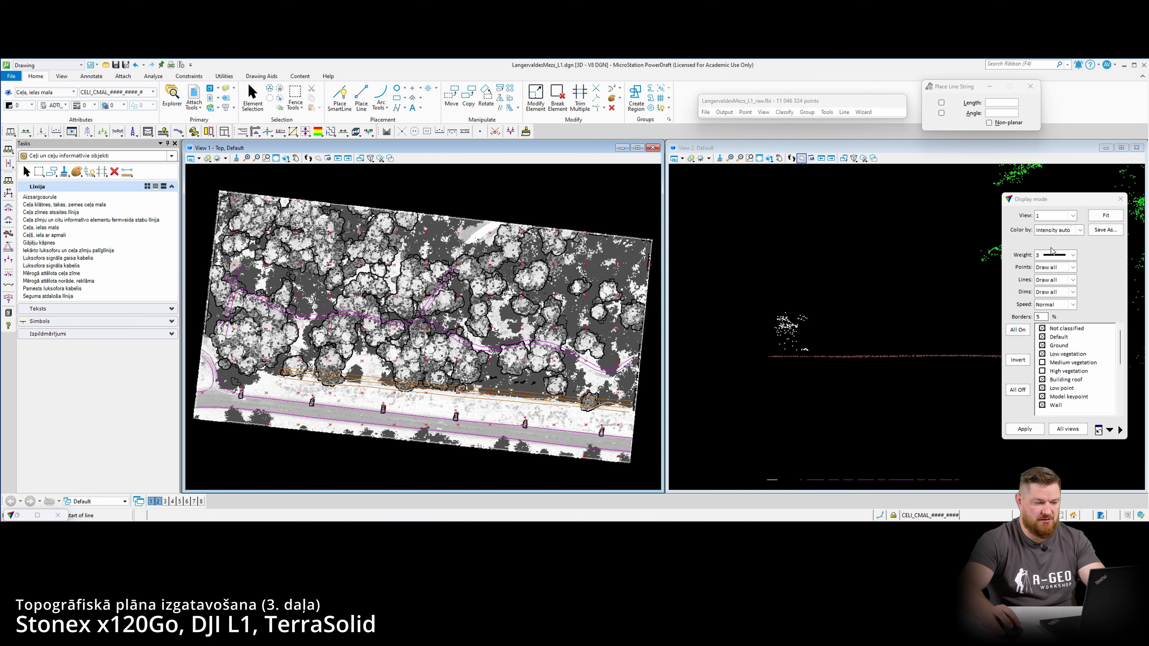
left_click(1058, 230)
left_click(1045, 283)
left_click(1023, 429)
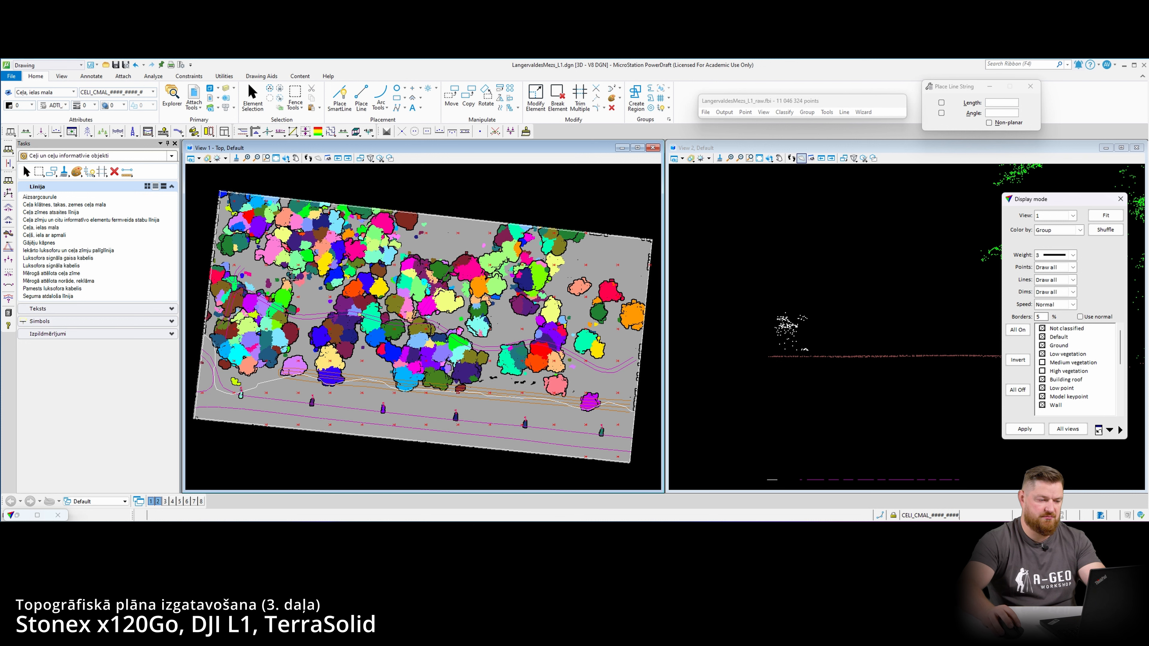
scroll(372, 250, "up", 2)
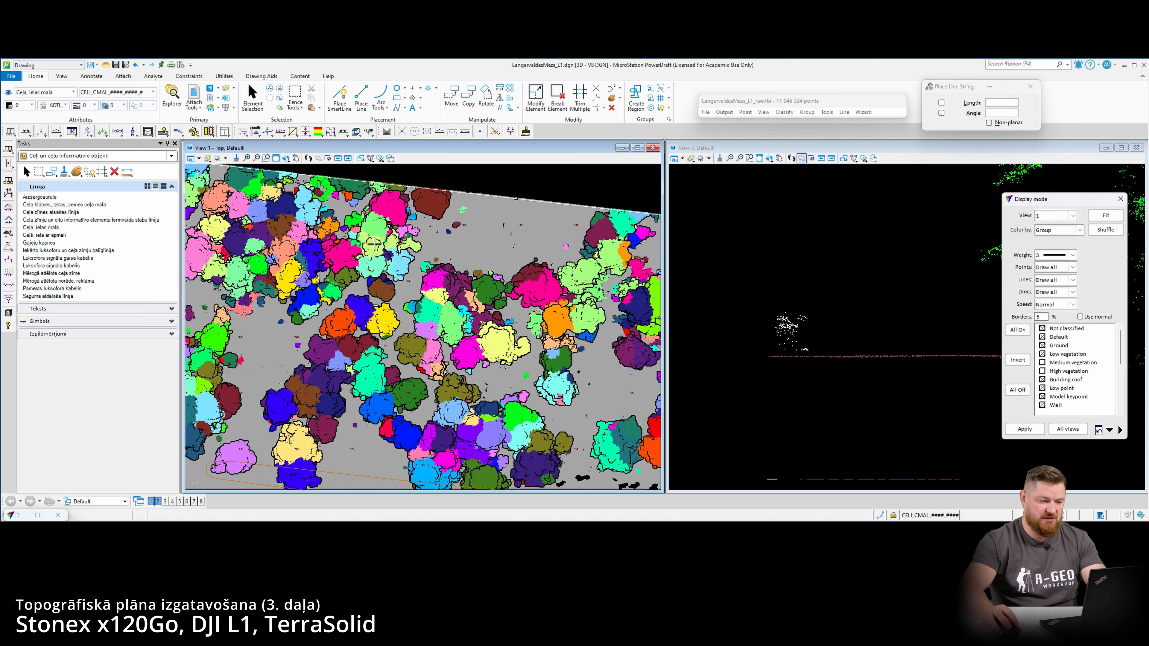
scroll(387, 290, "down", 2)
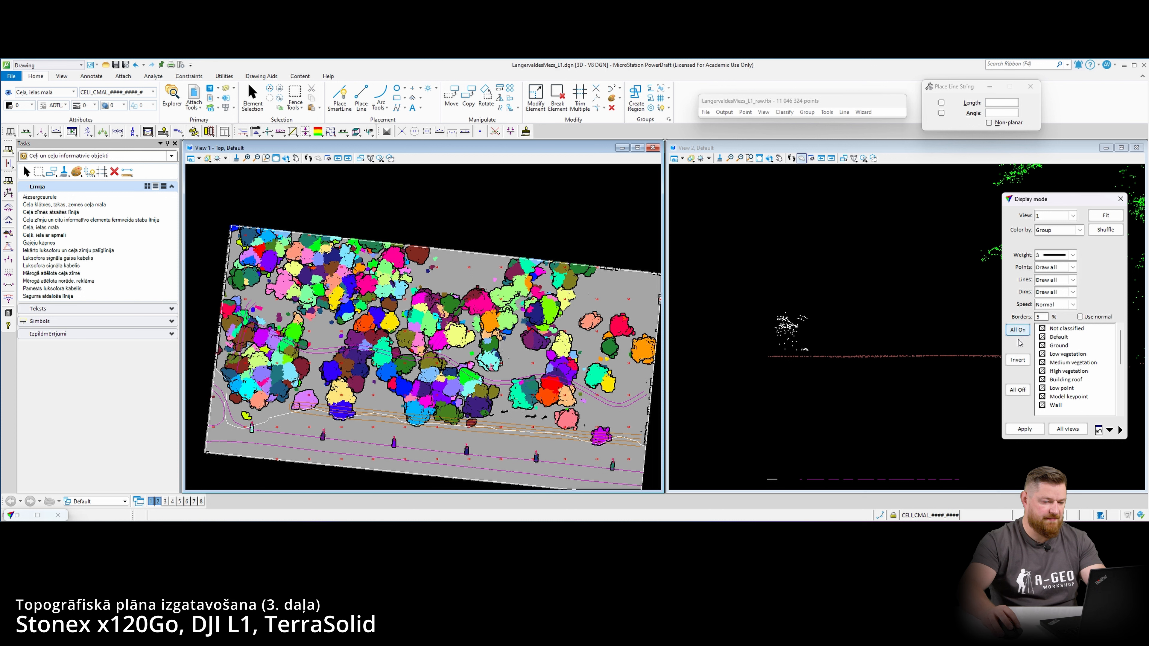
- Display all point classes in view 1 and colour them by Class
left_click(1024, 428)
left_click(1059, 230)
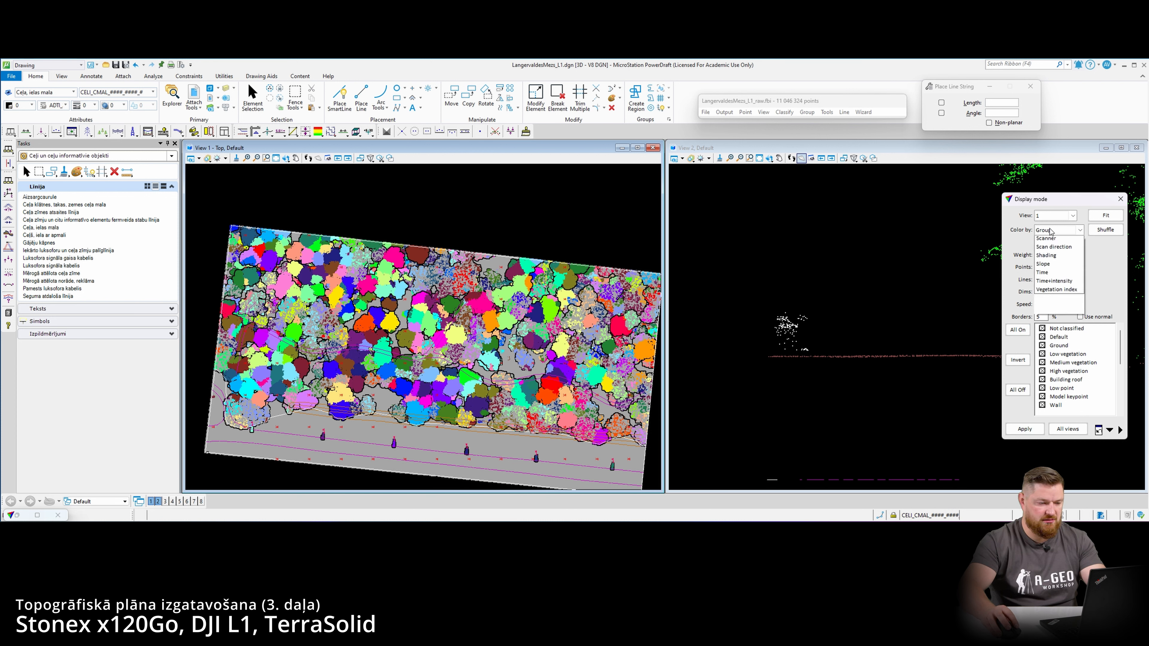
left_click(1054, 244)
left_click(1012, 432)
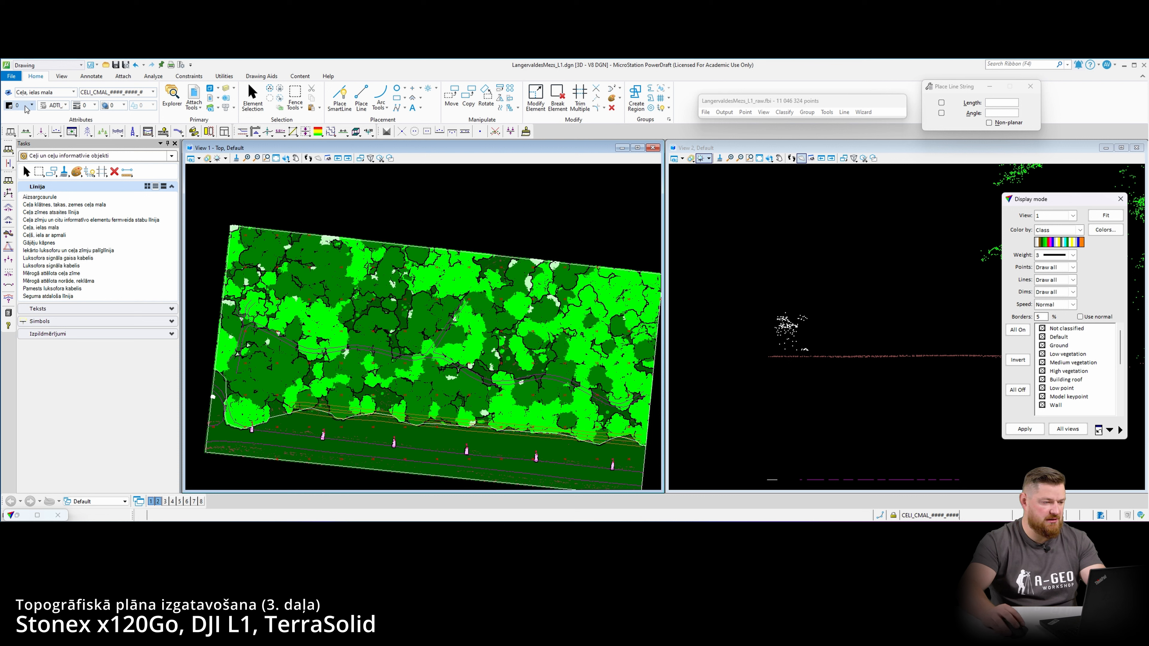
- Switch the drawing tasks to "Veģetācija un grunts" and activate the "Lapu koks" symbol, leaving the placement command without placing a cell
left_click(172, 156)
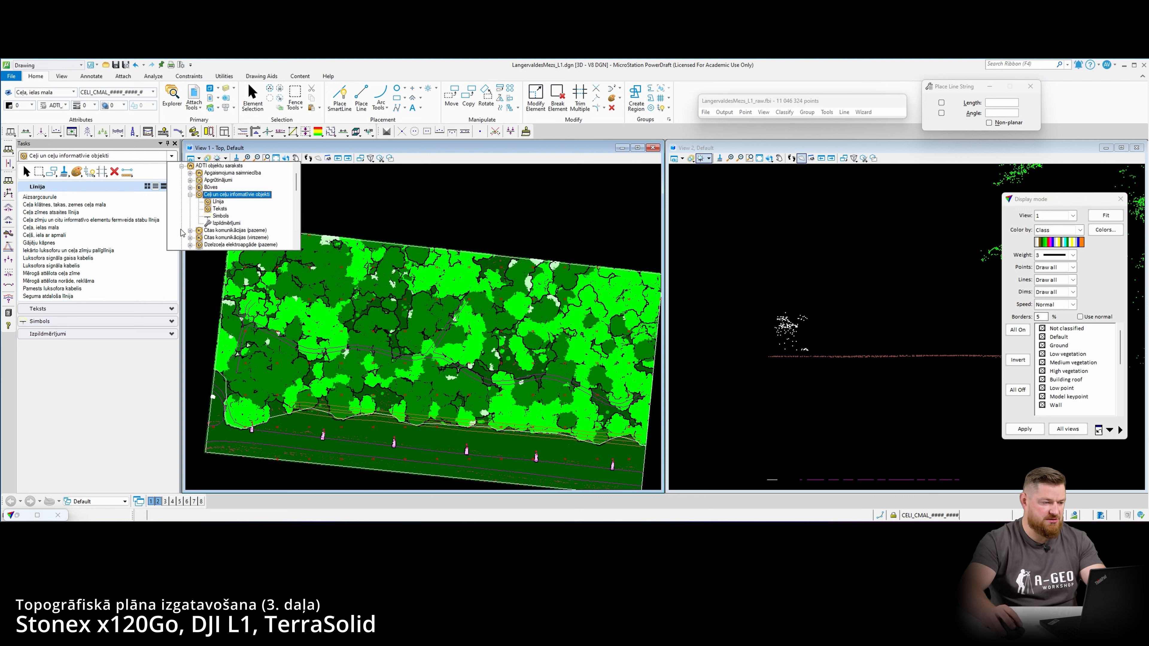
scroll(235, 226, "down", 5)
scroll(237, 235, "down", 3)
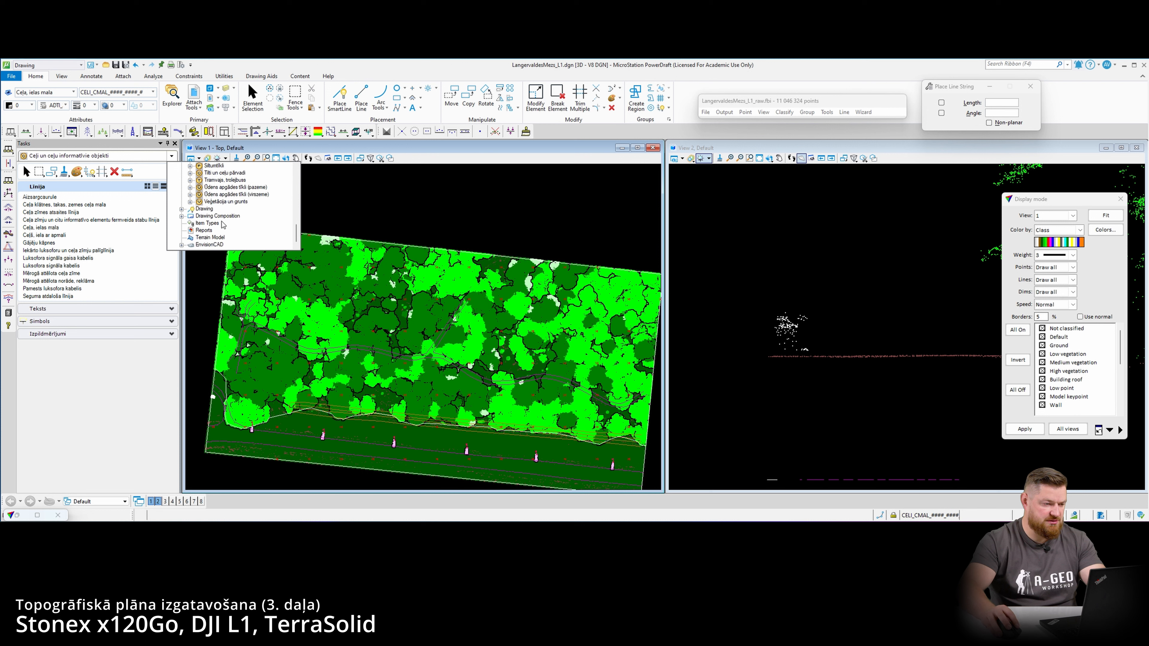
left_click(224, 201)
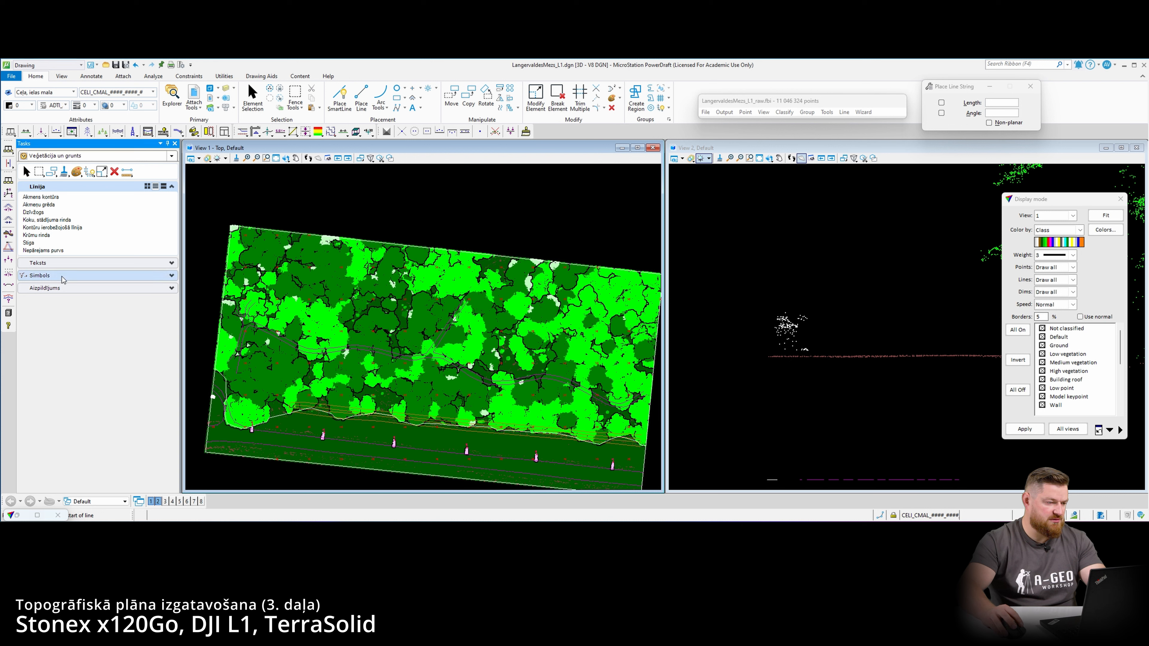
left_click(76, 275)
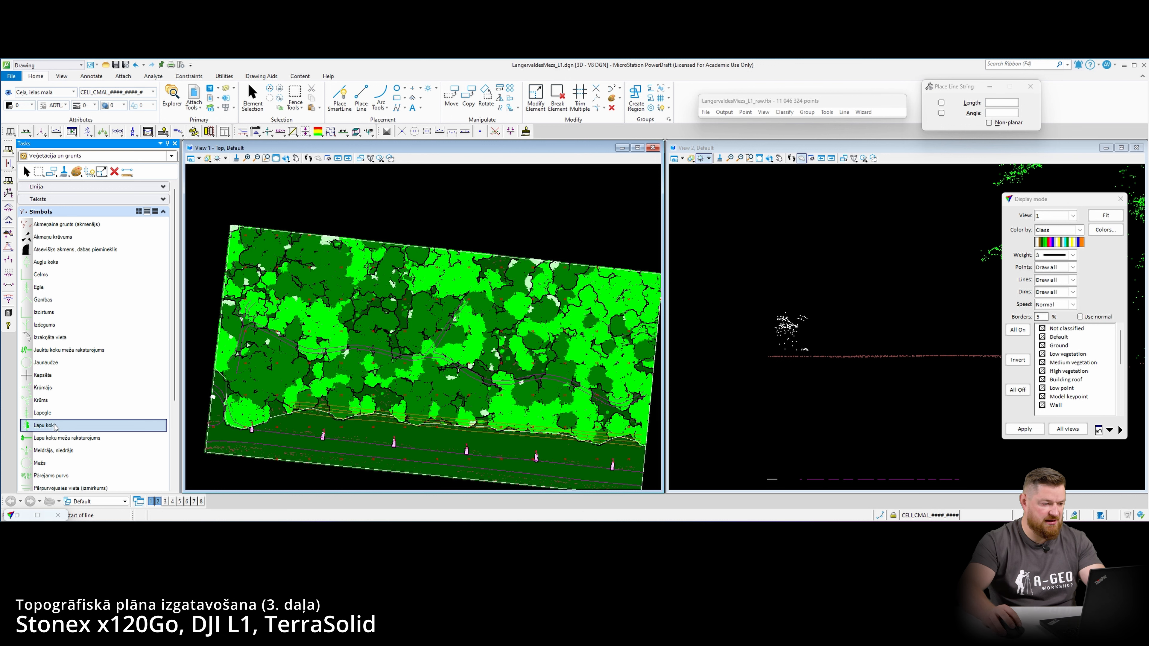
left_click(45, 425)
scroll(192, 319, "up", 5)
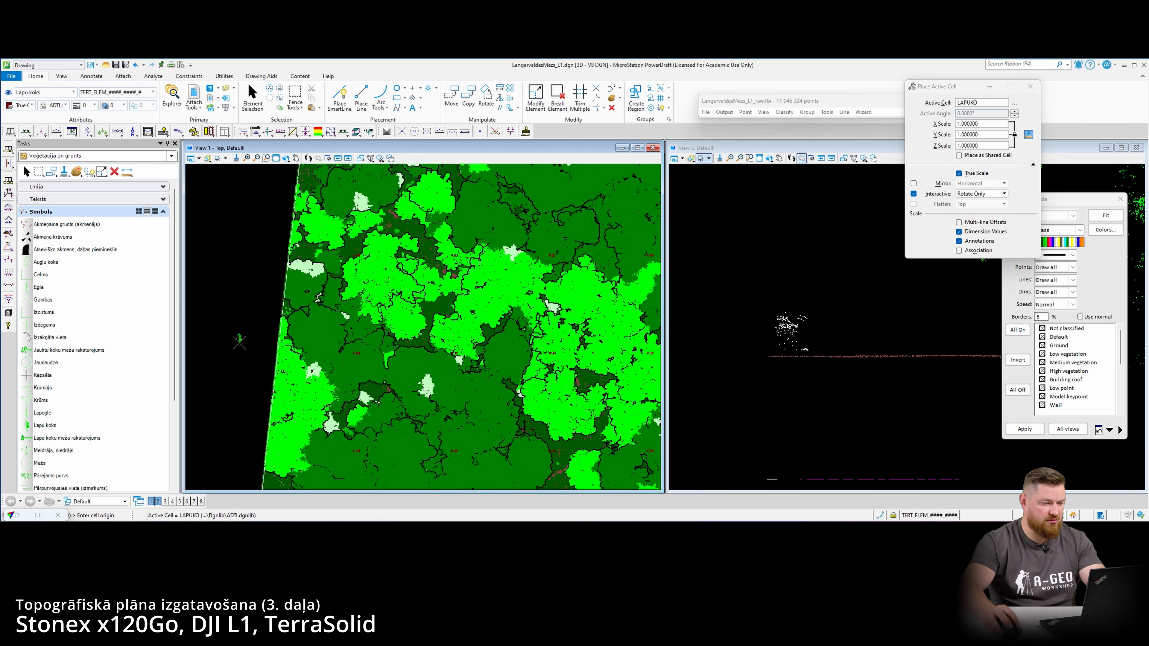
key("Escape")
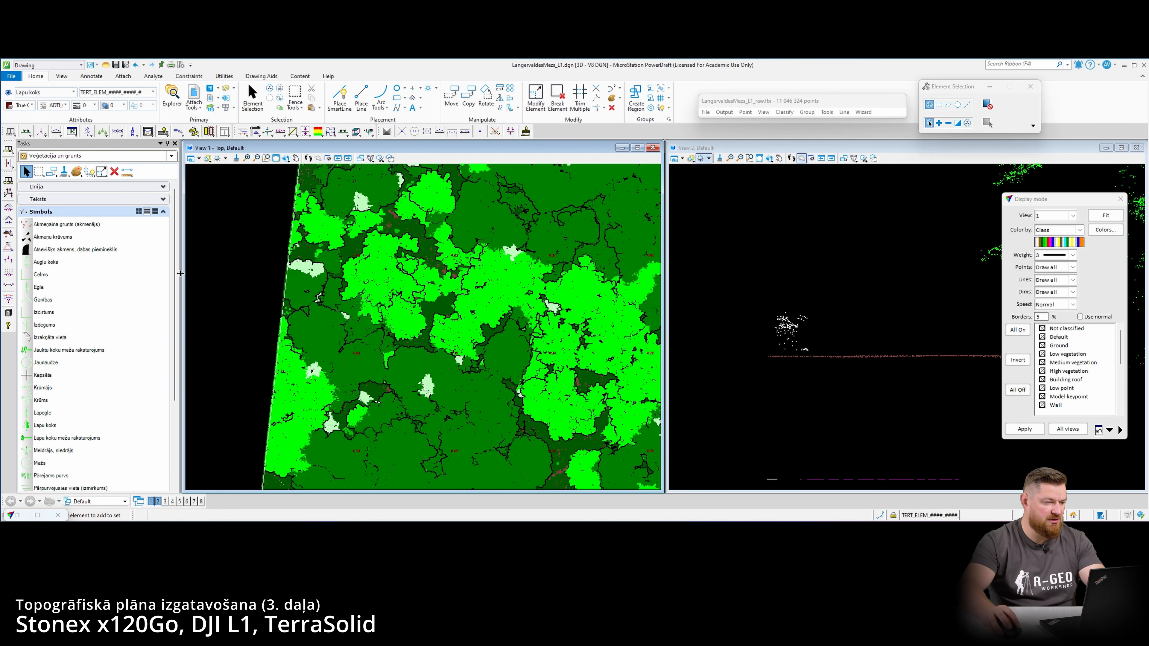
- Set the active colour to yellow (index 4) and the active line weight to 2
left_click(30, 105)
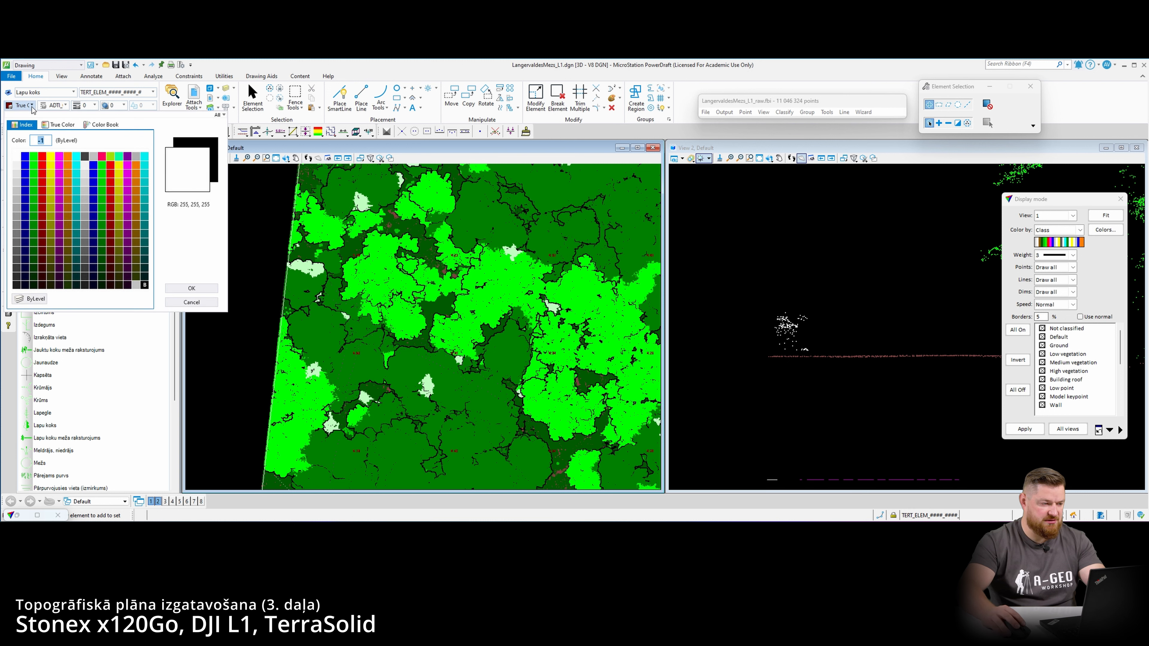
left_click(50, 158)
left_click(91, 106)
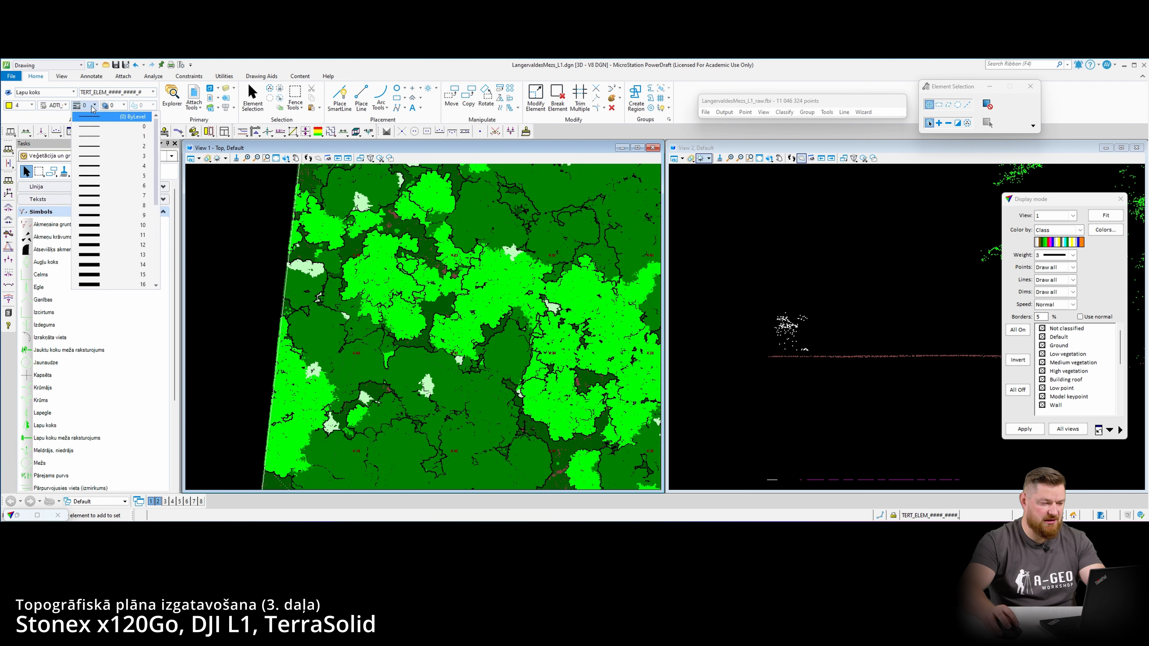
left_click(96, 147)
scroll(261, 224, "down", 2)
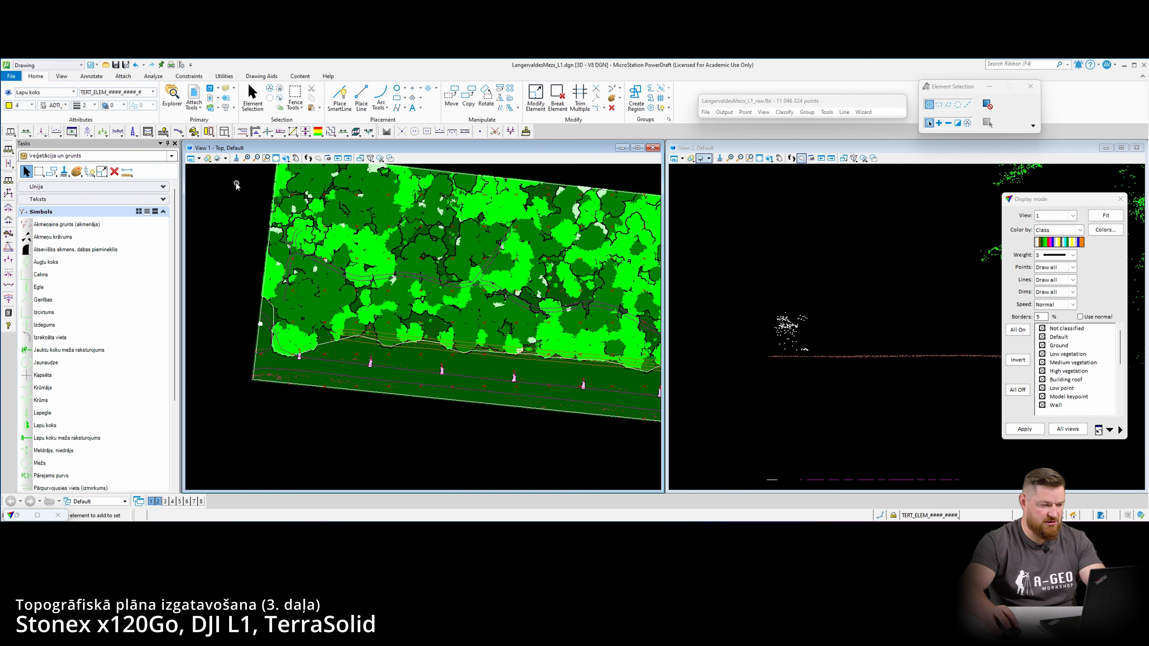
- Start Measure Trunk Diameters with the groups option set to "All points"
left_click(103, 132)
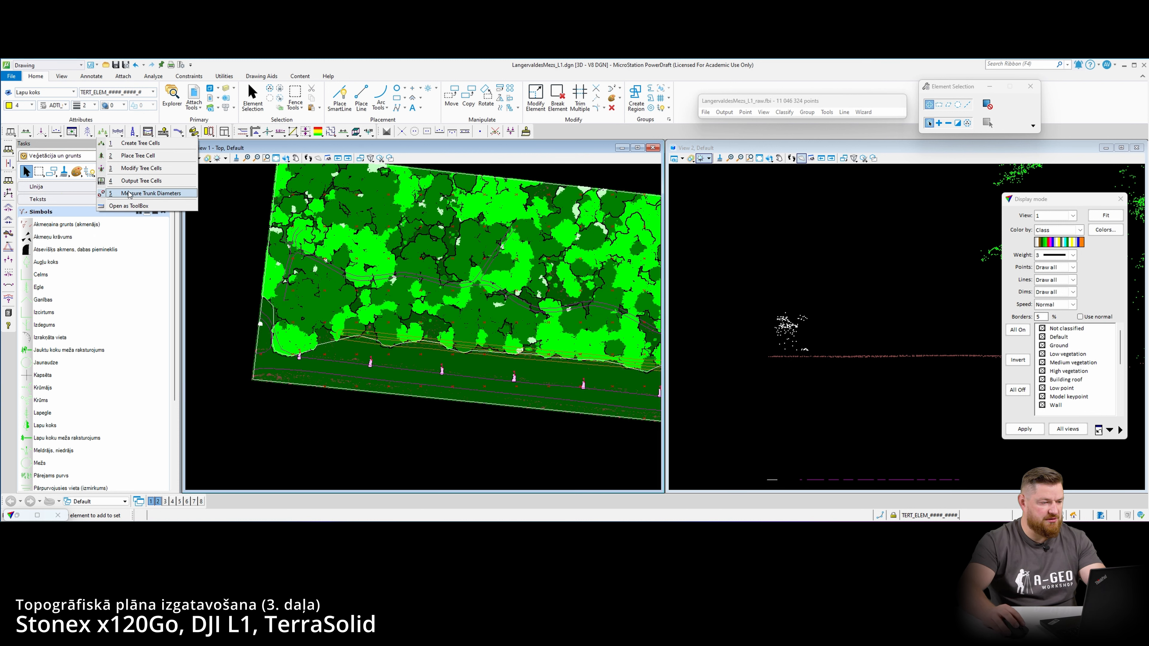
left_click(129, 193)
left_click(586, 252)
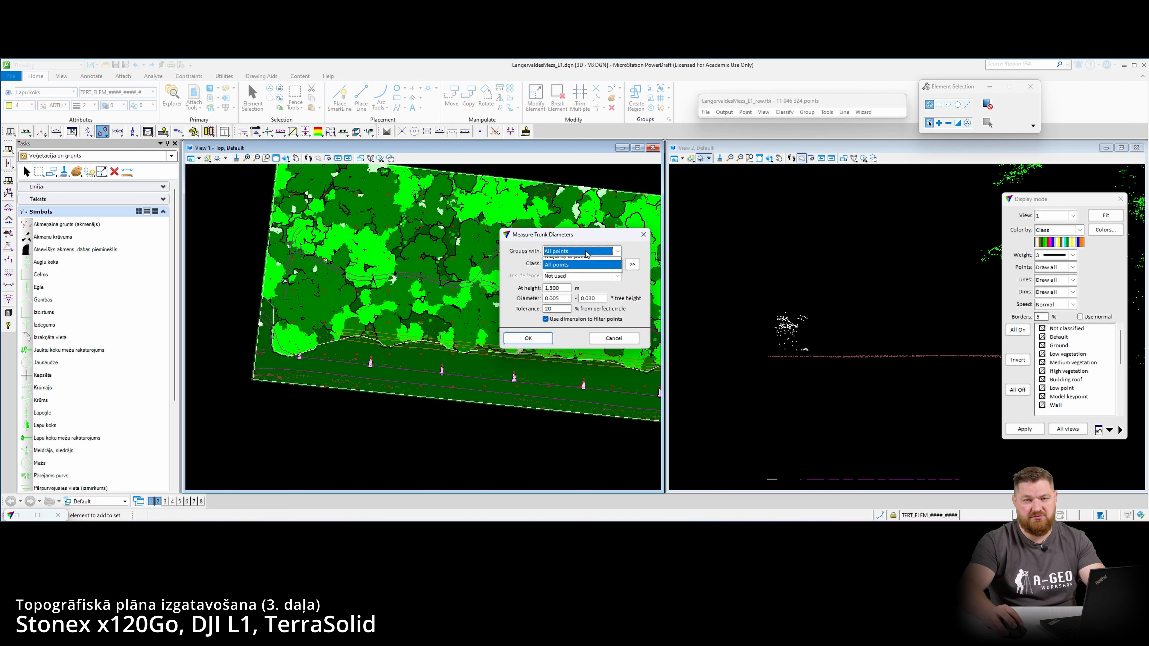
left_click(584, 252)
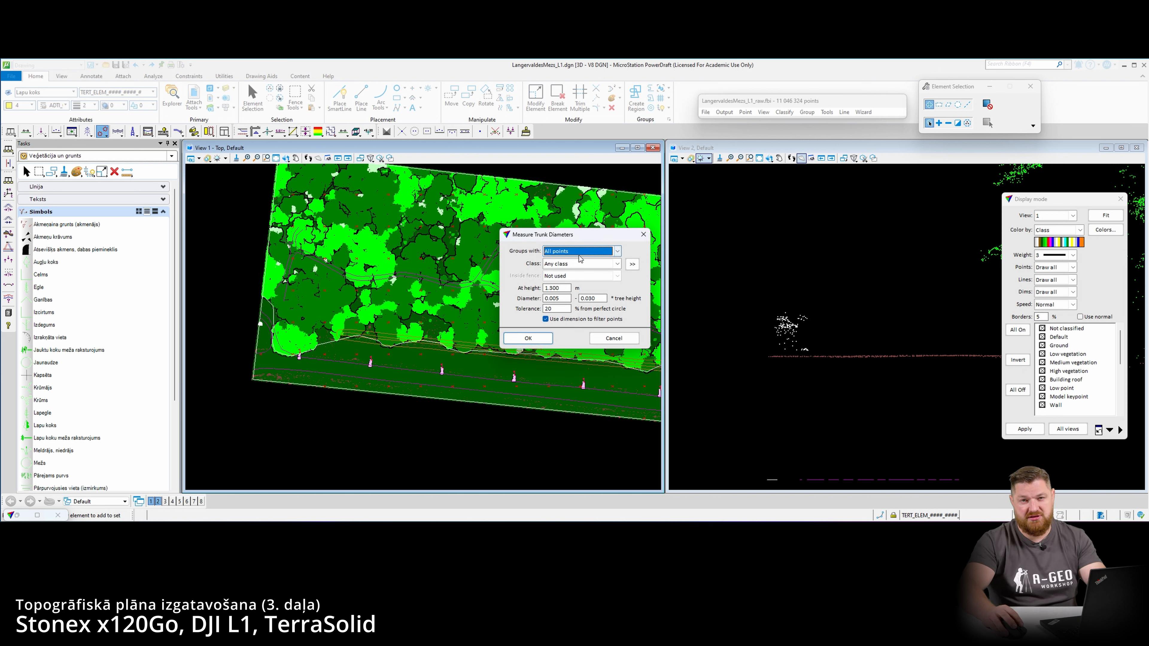
left_click(578, 263)
left_click(580, 263)
- Limit the trunk diameter measurement to the classes High vegetation (5) and Tree (15)
left_click(632, 264)
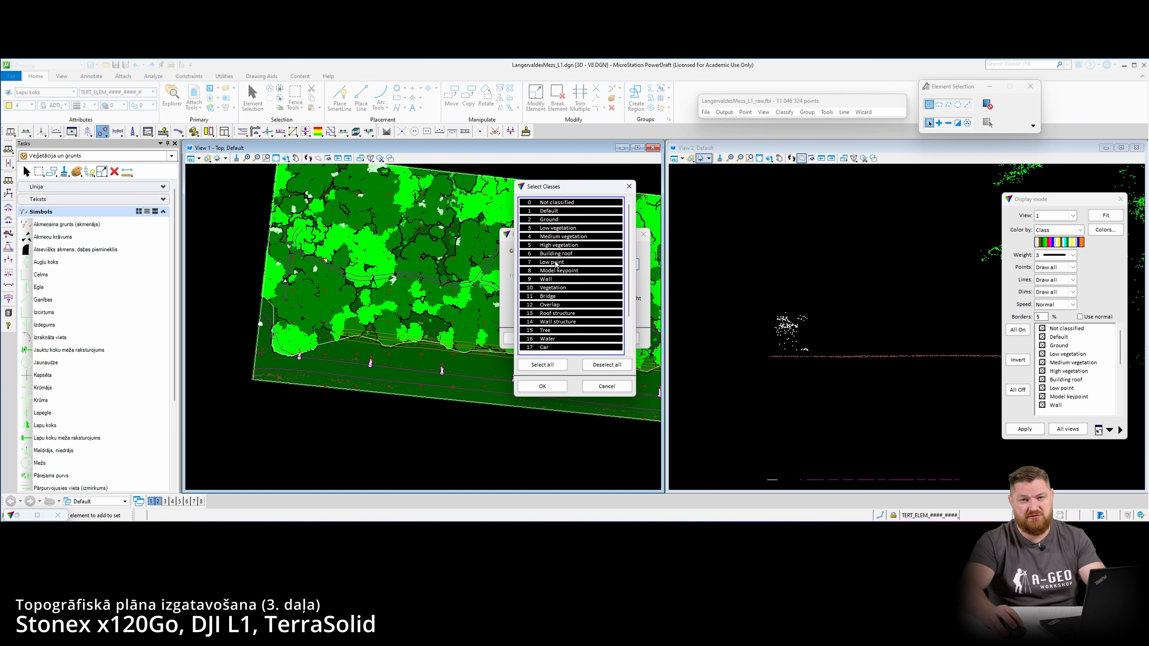
left_click(554, 334)
scroll(561, 339, "down", 2)
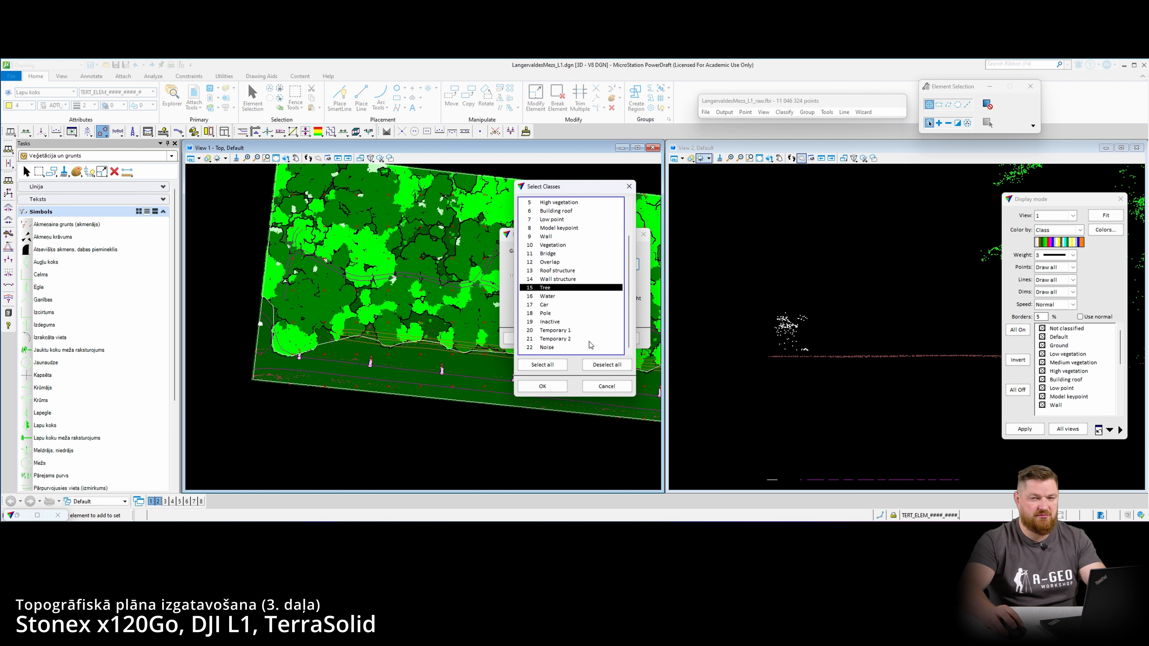
left_click(562, 332, "ctrl")
left_click(552, 331, "ctrl")
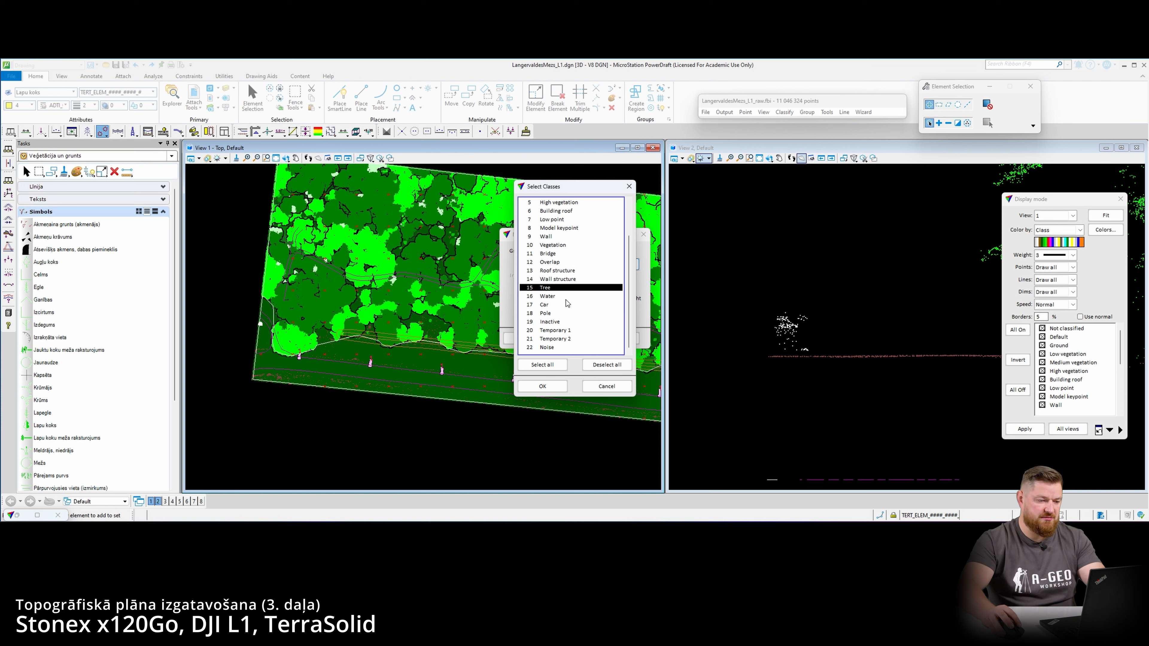
scroll(567, 290, "up", 2)
left_click(561, 221, "ctrl")
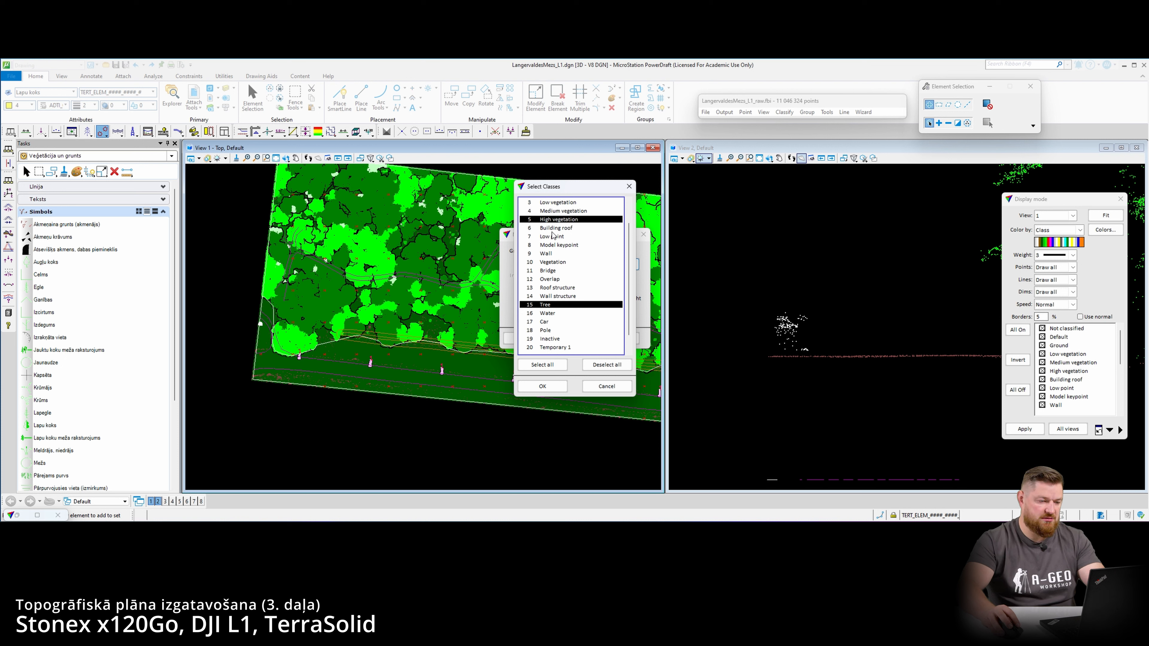
left_click(540, 385)
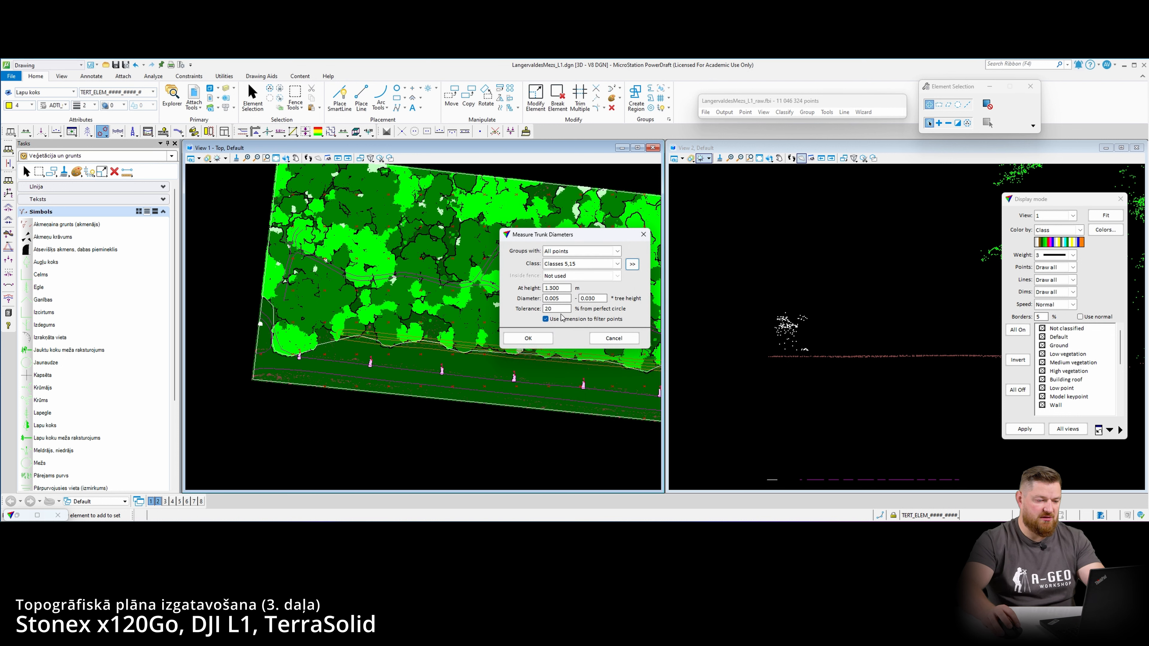
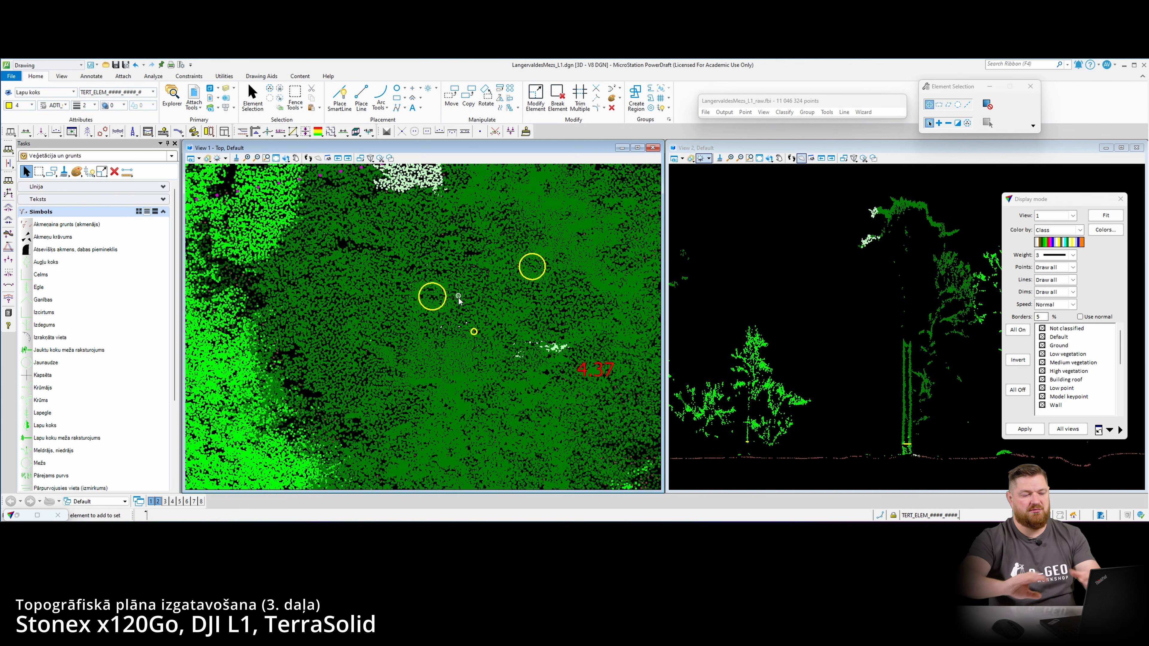
- Cut a vertical section about 0.46 m deep through one of the yellow trunk circles and display it in view 2
scroll(458, 297, "down", 4)
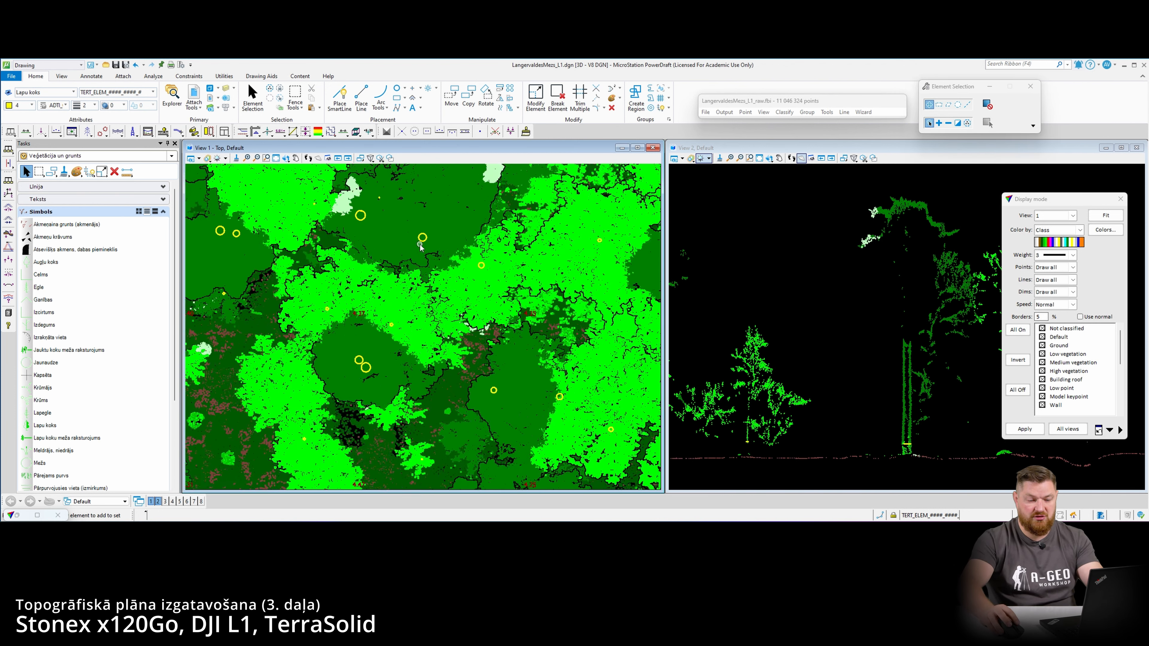
scroll(420, 244, "up", 3)
scroll(419, 219, "up", 3)
middle_click_drag(420, 216, 384, 267)
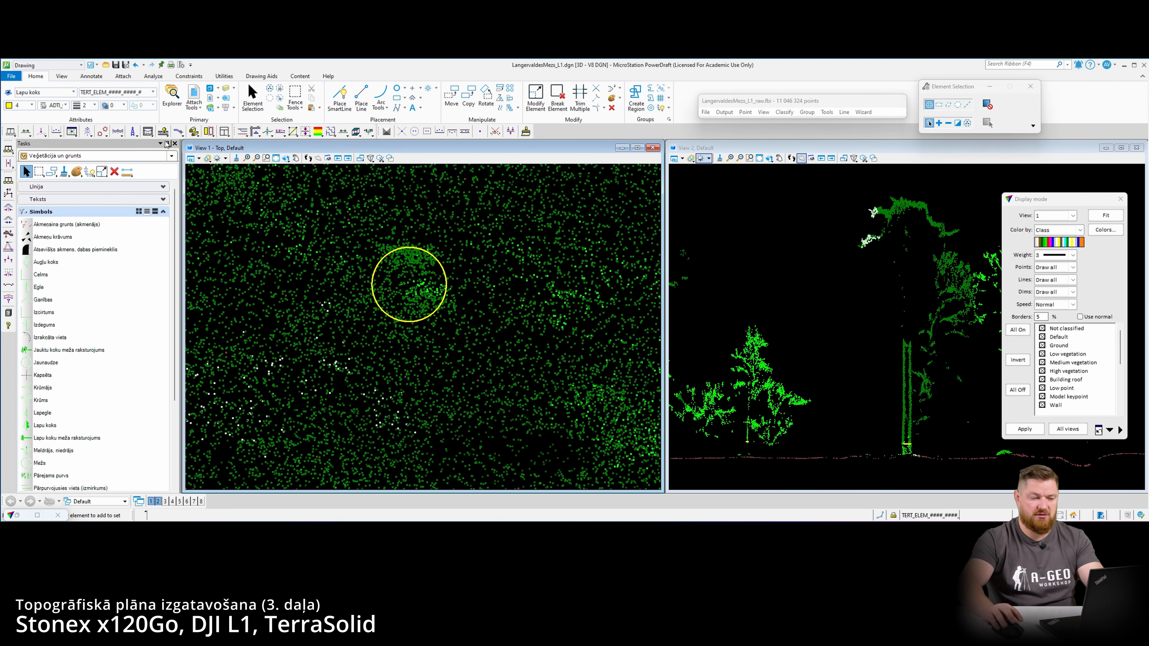
left_click(24, 132)
left_click(379, 222)
left_click(432, 378)
left_click(417, 359)
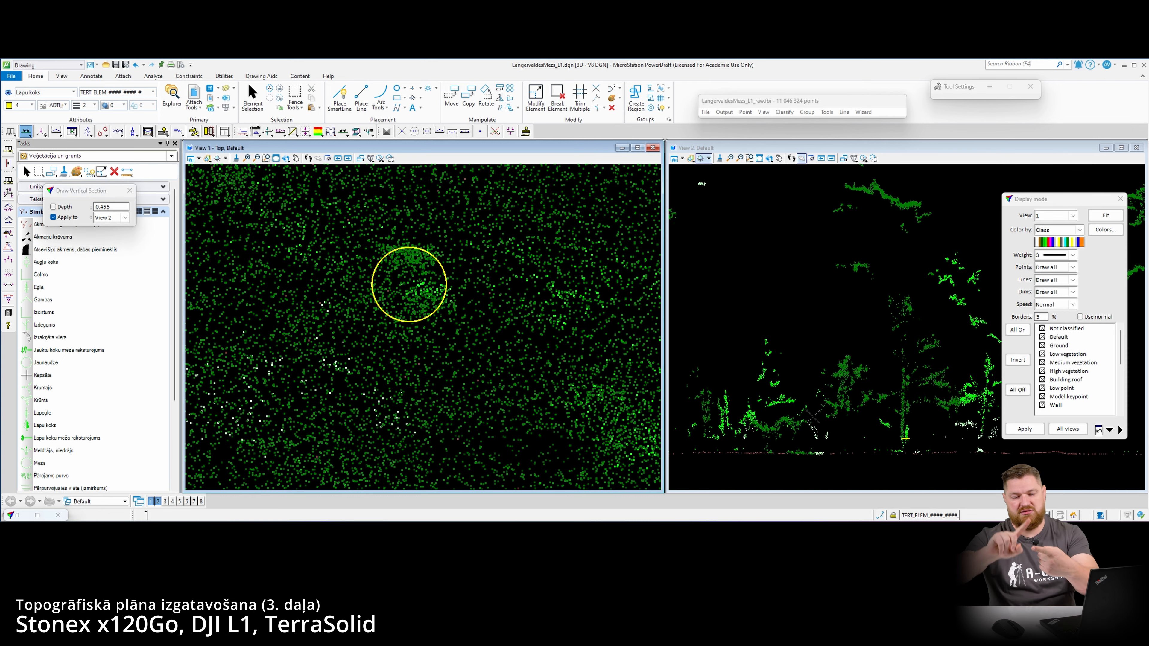
key("Escape")
- Cut a vertical section about 6.8 m deep through the trees around the light-green crown beside the westernmost lamp post and inspect the trunks in view 2
scroll(385, 277, "down", 3)
mouse_move(385, 277)
middle_mouse_down()
mouse_move(394, 303)
mouse_move(385, 277)
middle_mouse_up()
scroll(418, 317, "down", 3)
scroll(385, 277, "down", 4)
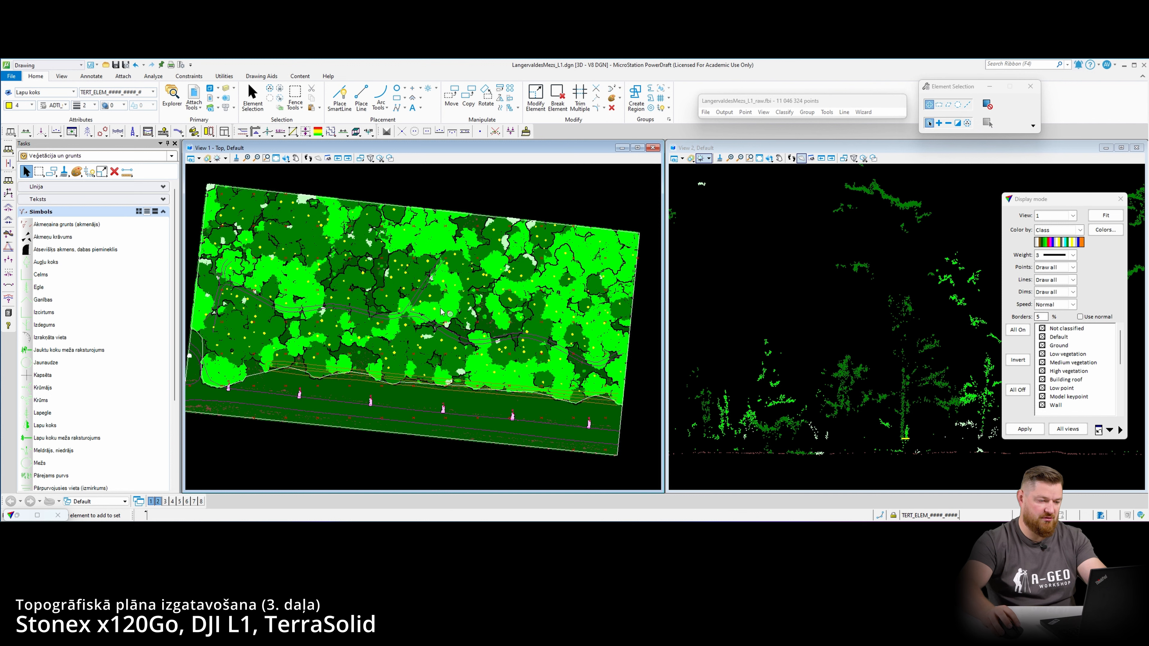
scroll(393, 366, "up", 2)
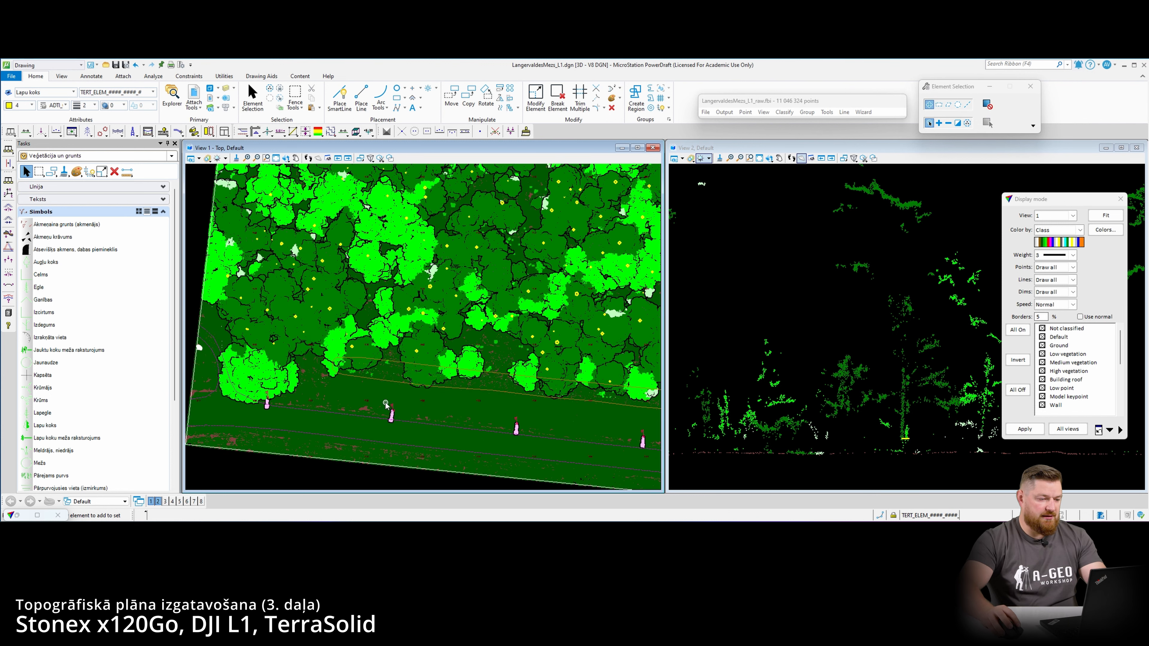
scroll(276, 368, "up", 3)
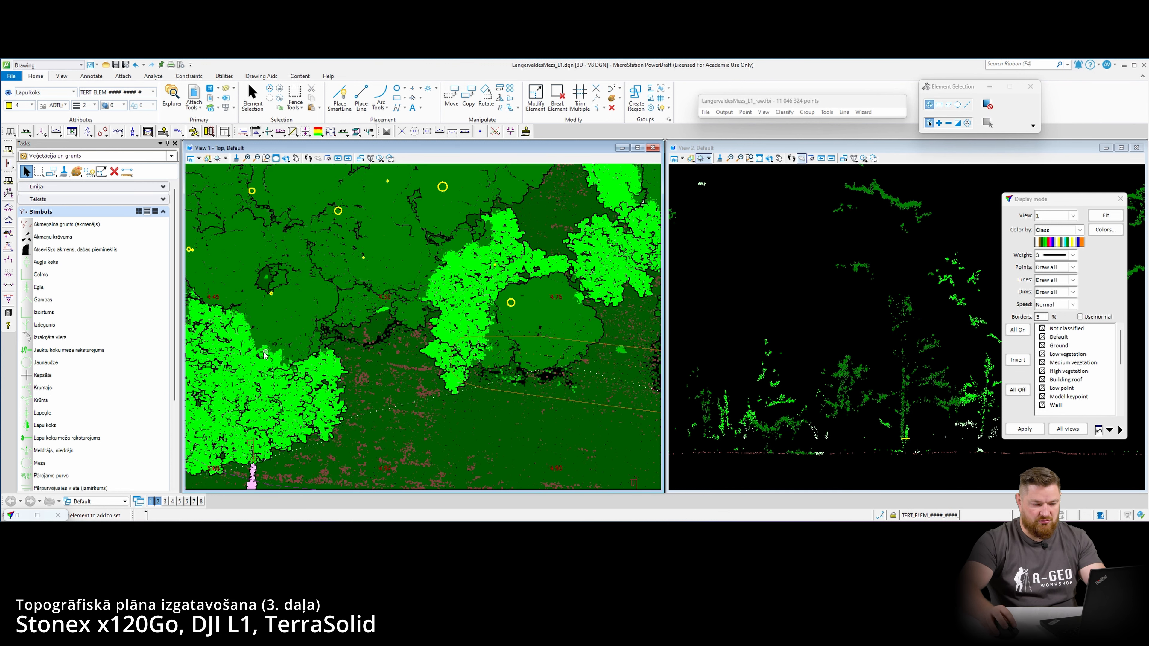
left_click(26, 131)
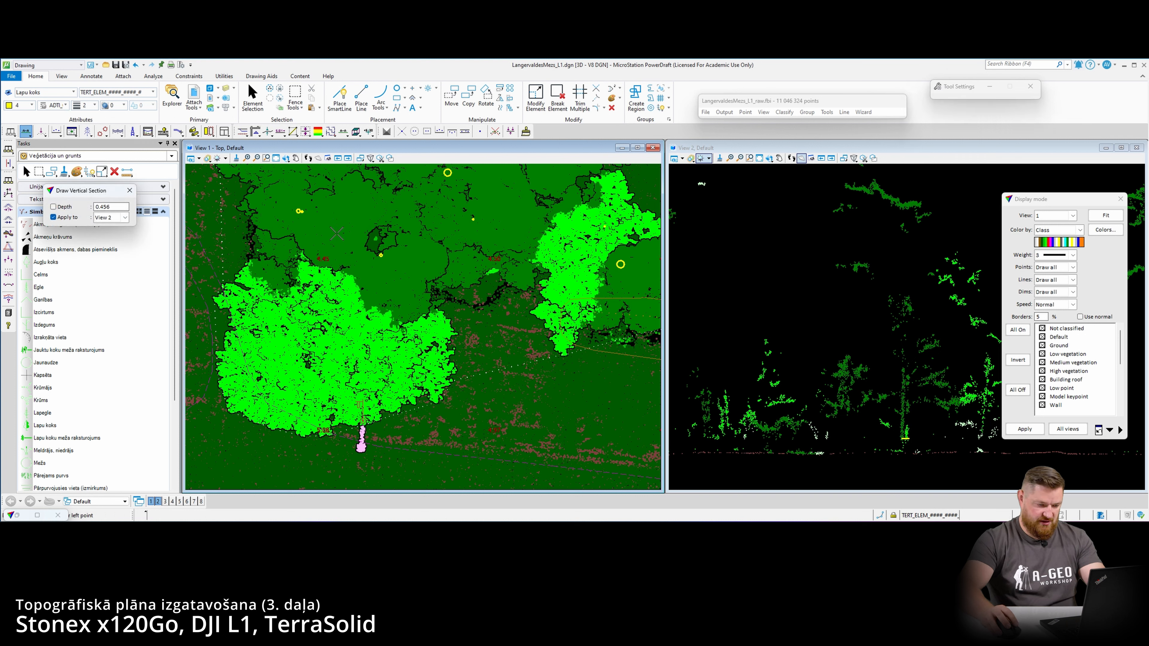
left_click(337, 225)
left_click(304, 454)
left_click(229, 427)
scroll(827, 438, "up", 3)
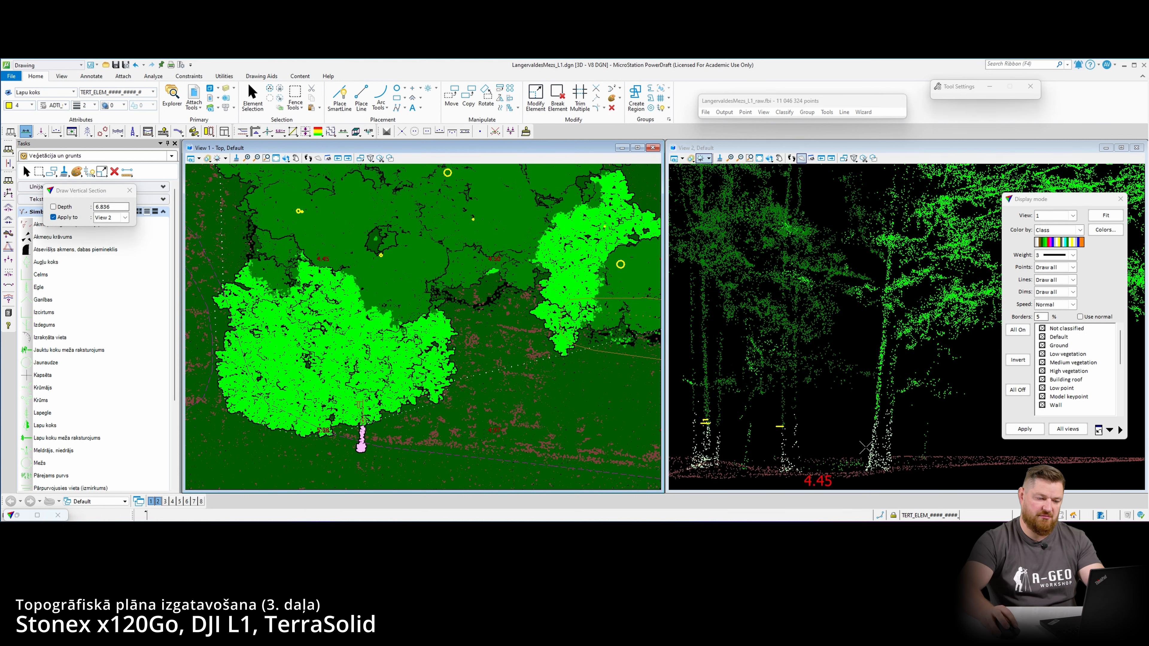
key("Escape")
scroll(867, 442, "down", 1)
middle_click_drag(867, 442, 823, 373)
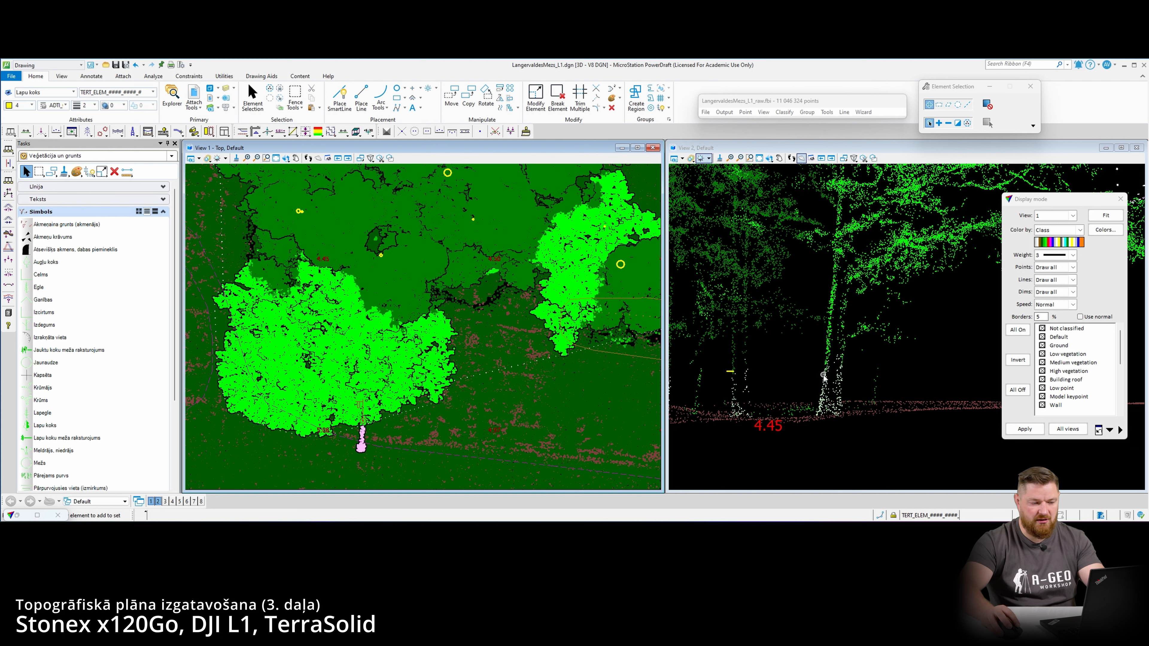
- Maximise view 1 and rotate it dynamically to an oblique 3D view of the forest
scroll(550, 352, "down", 3)
middle_click_drag(539, 369, 349, 412)
scroll(435, 447, "down", 2)
scroll(458, 299, "up", 4)
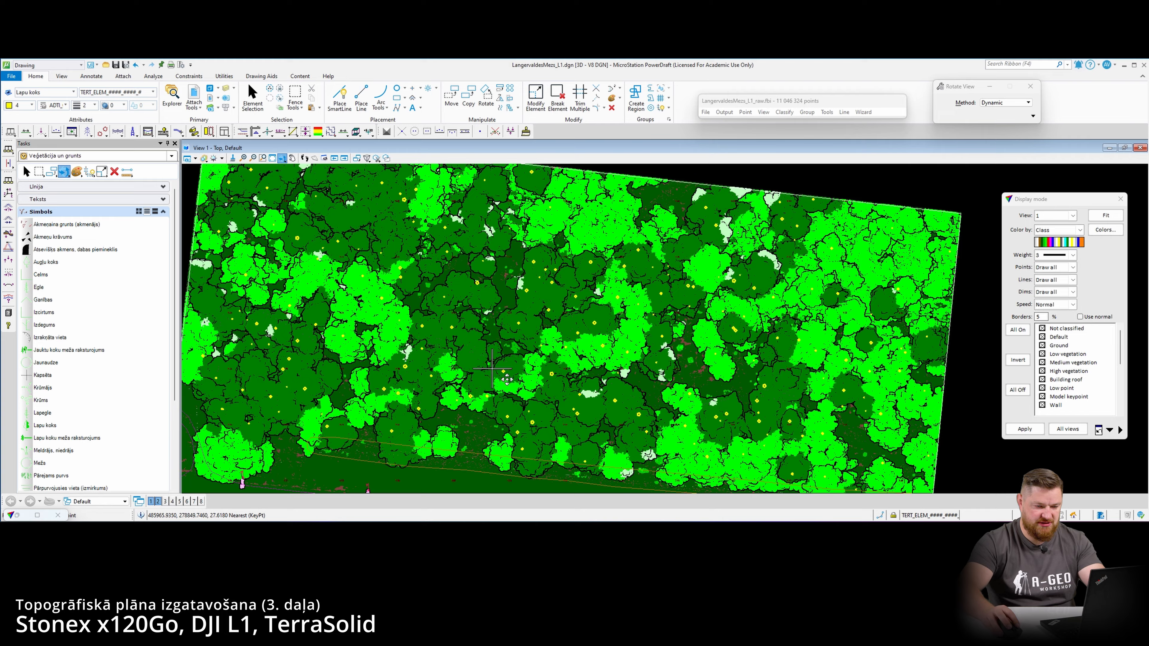
left_click(478, 389)
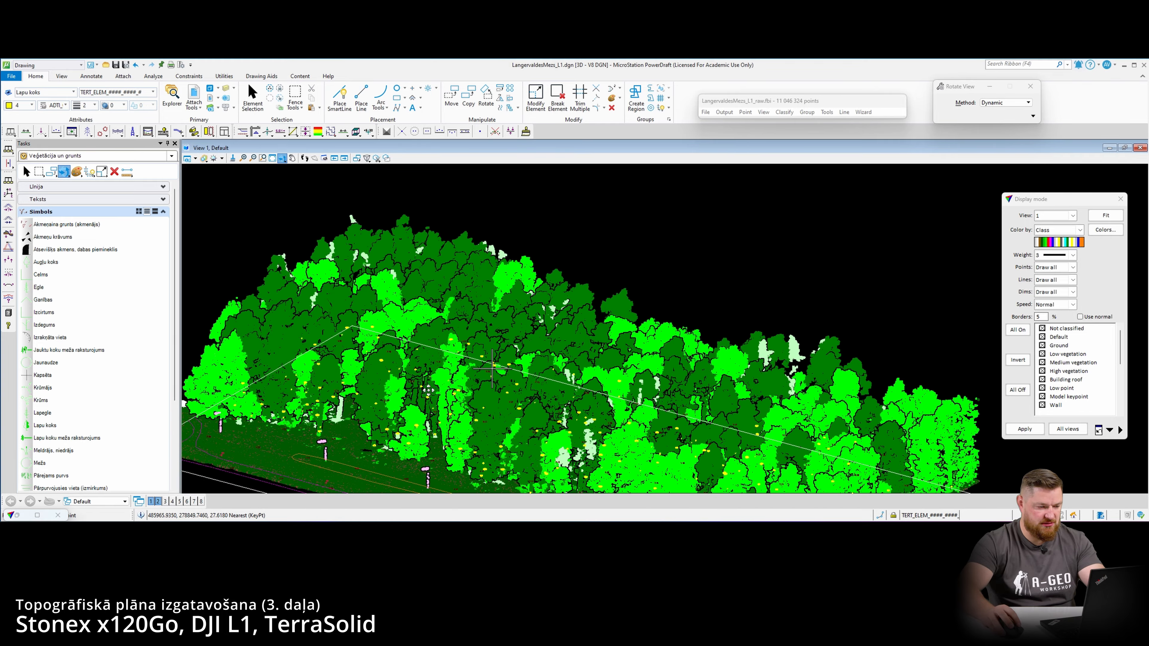
scroll(464, 383, "down", 2)
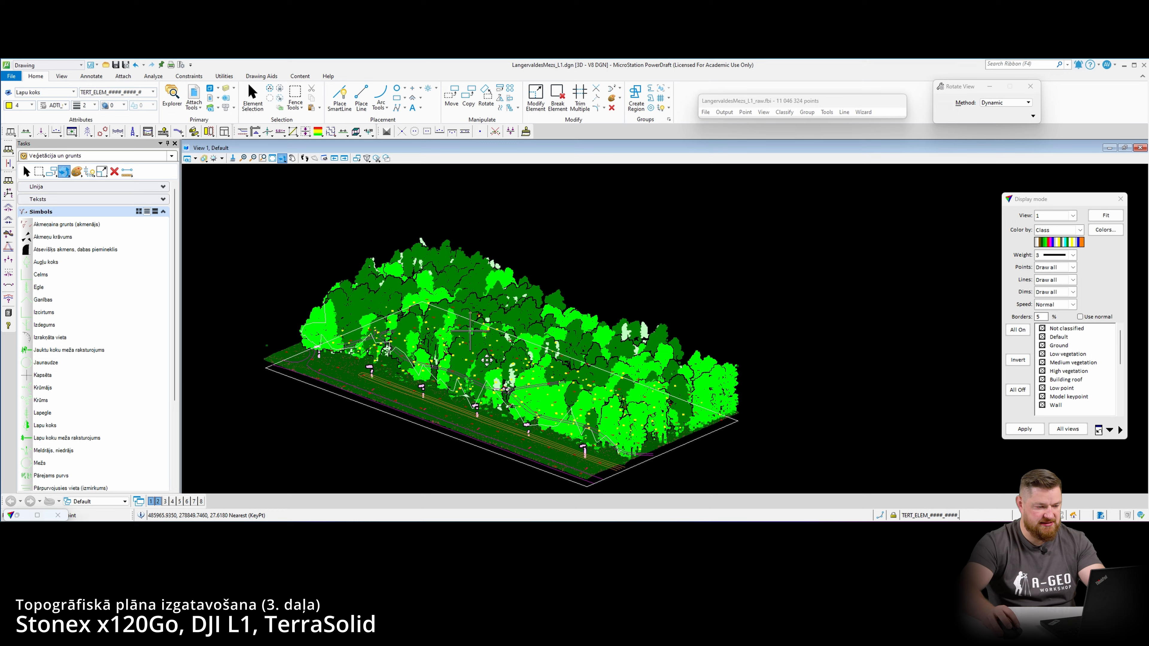
scroll(487, 360, "up", 2)
- Set the point weight in view 1 to 1 and inspect the trunk circles among the trees from another angle
left_click(1050, 255)
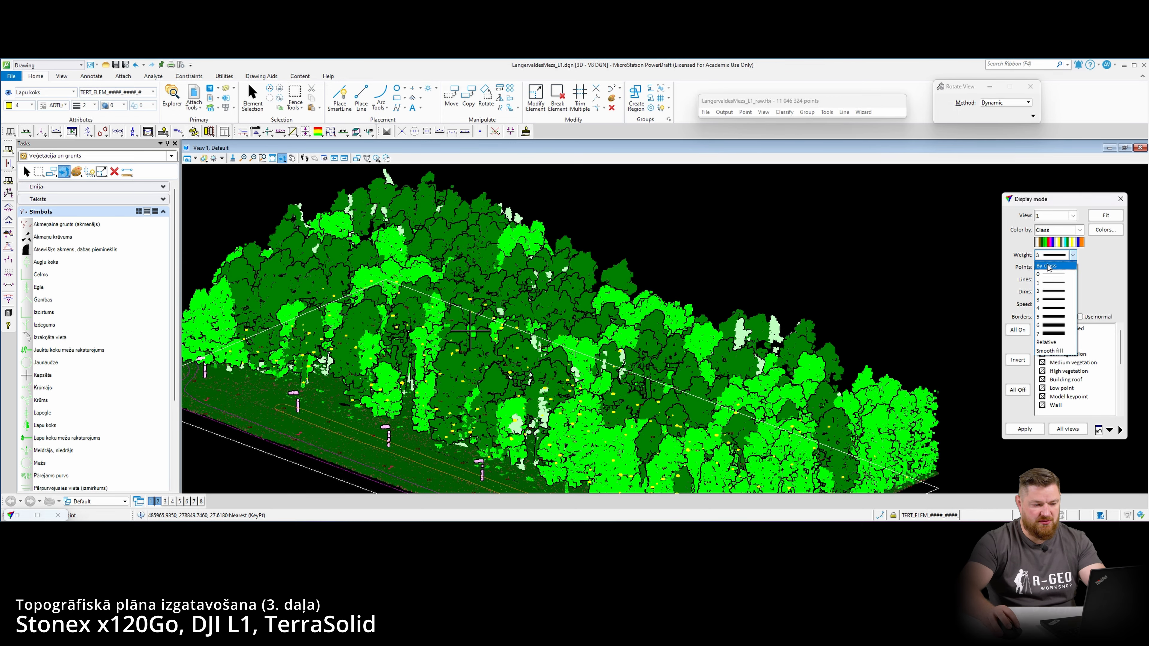
left_click(1053, 280)
left_click(1024, 429)
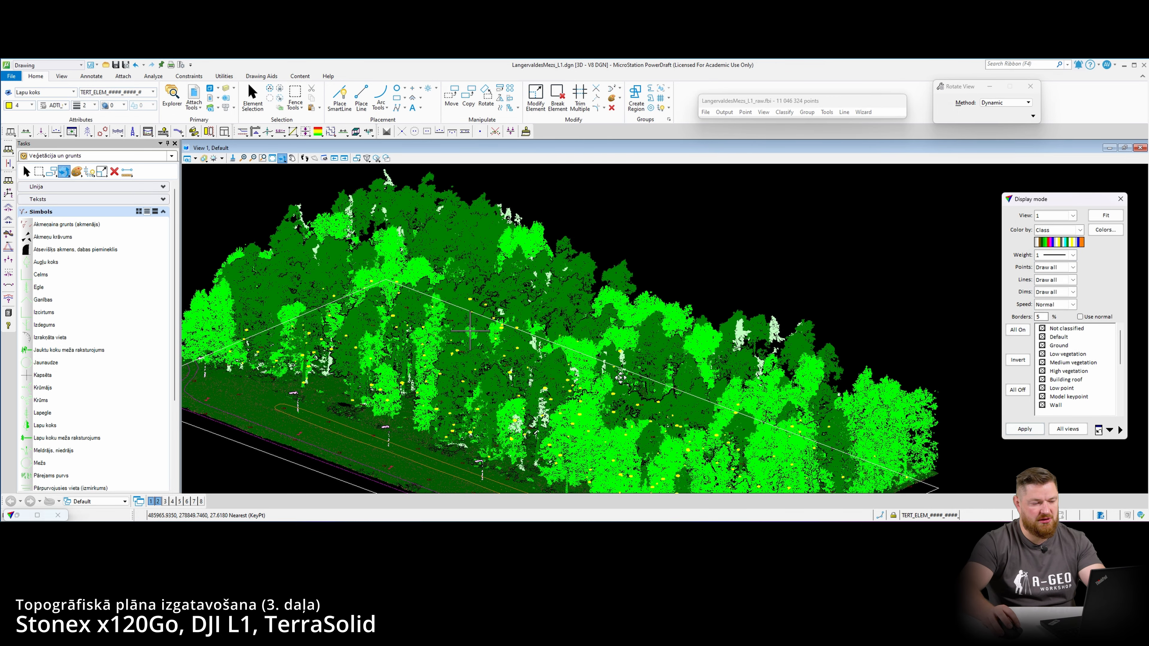
left_click_drag(529, 394, 994, 352)
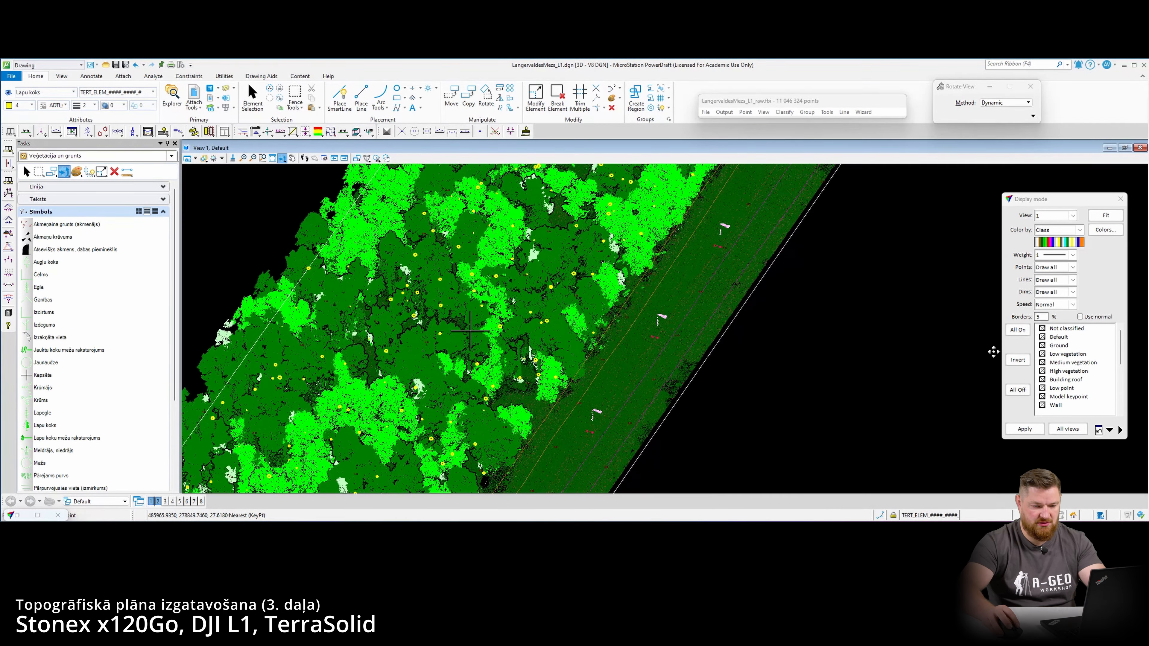
- Return view 1 to the Top orientation with the whole road strip in sight
left_click(291, 155)
left_click(290, 180)
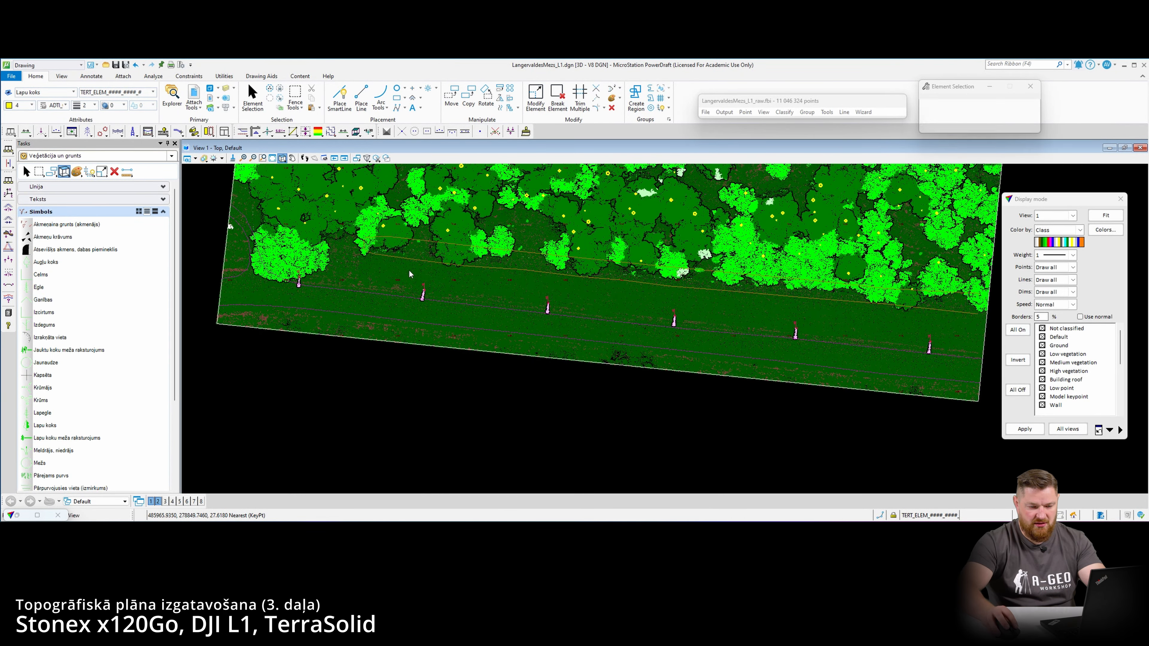
middle_click_drag(504, 312, 397, 334)
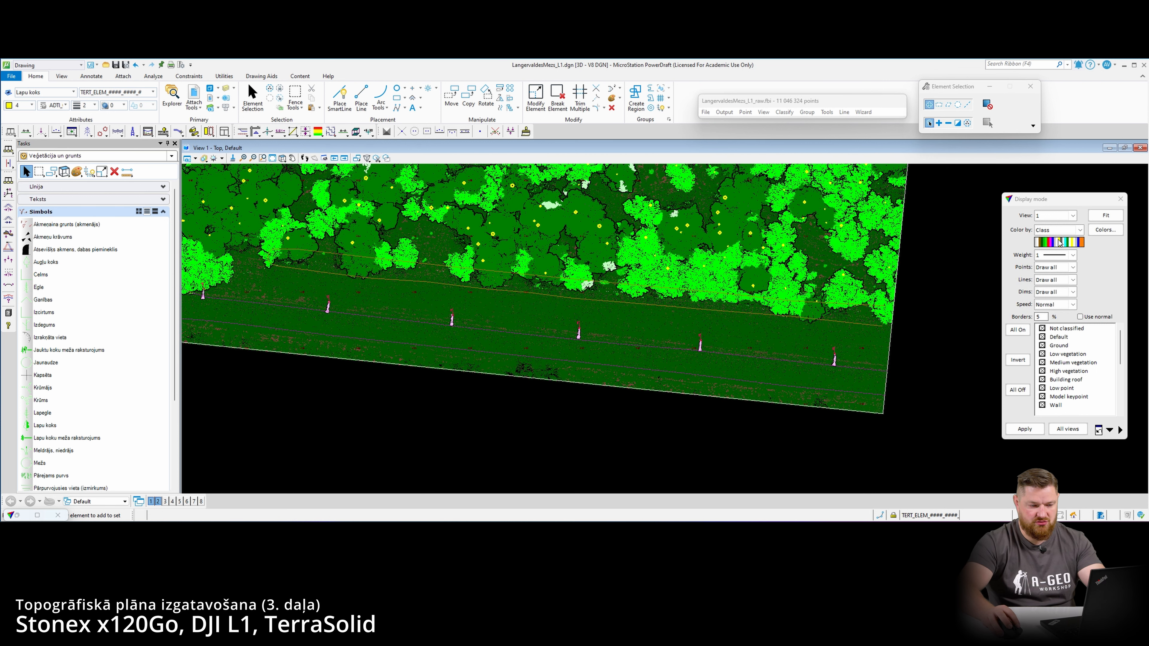
scroll(753, 421, "down", 2)
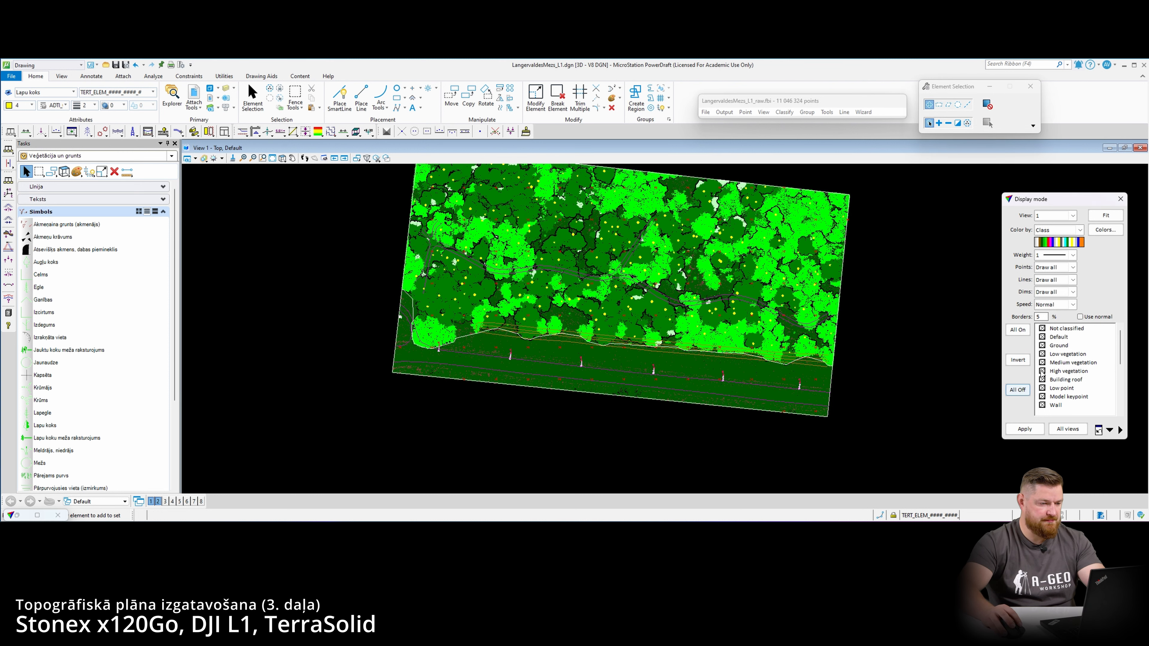
- Display only the Ground class in view 1 and examine the trunk circles across the forest area
left_click(1018, 389)
left_click(1042, 345)
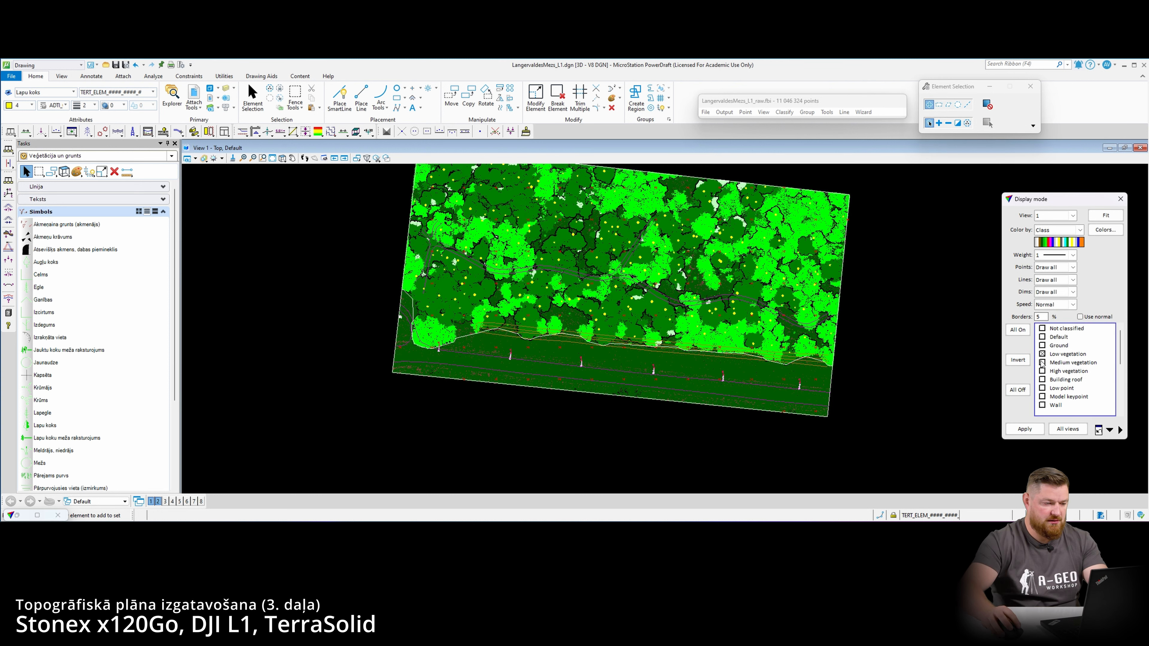
left_click(1015, 429)
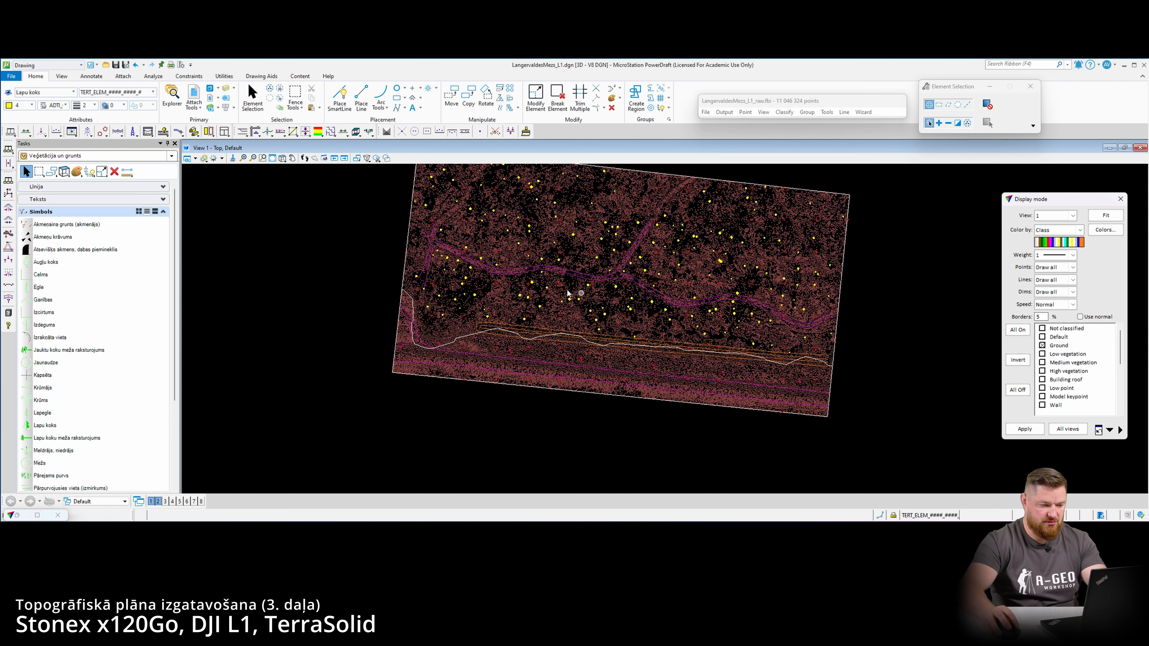
middle_click_drag(567, 293, 529, 333)
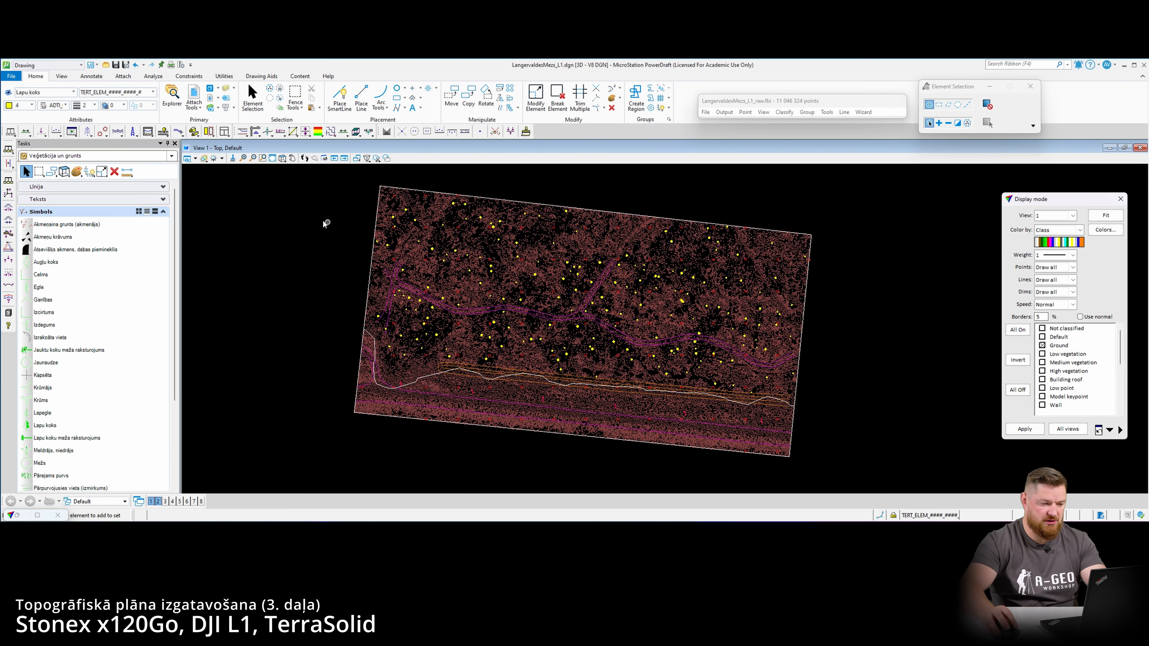
scroll(429, 249, "up", 5)
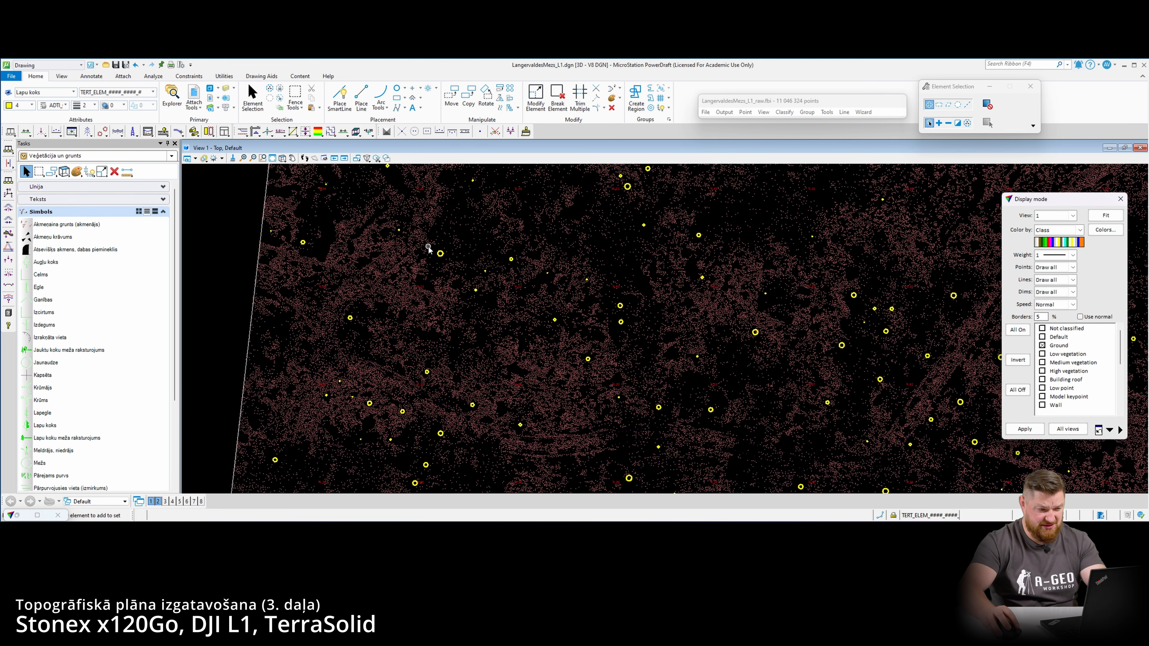
scroll(411, 255, "down", 5)
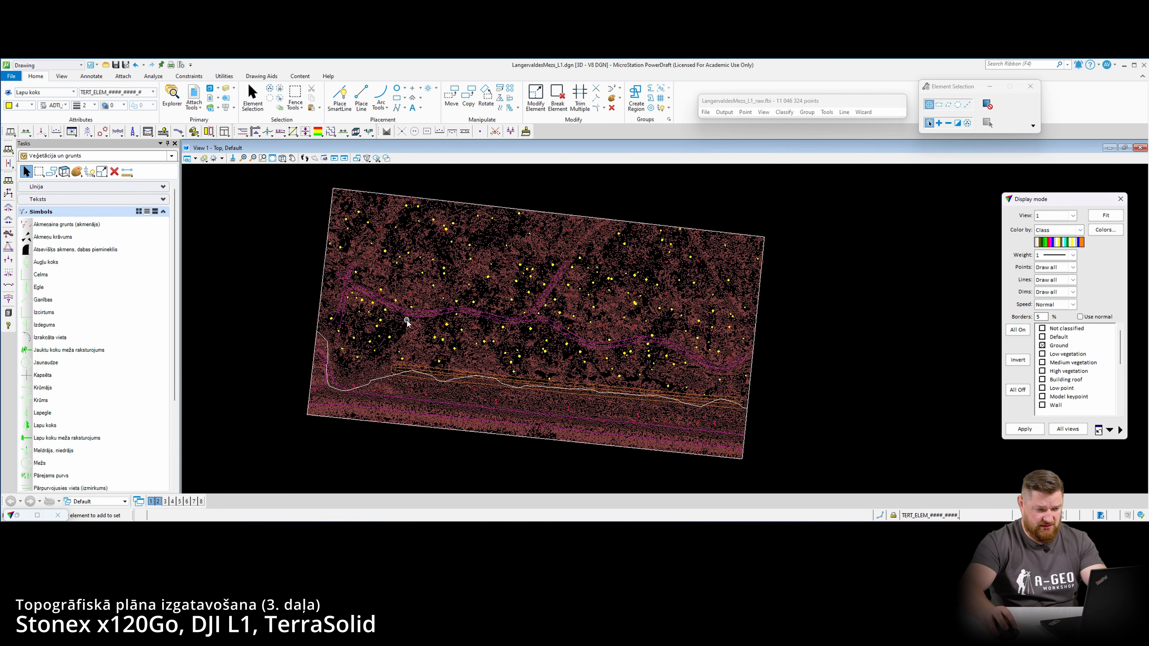
scroll(339, 321, "up", 5)
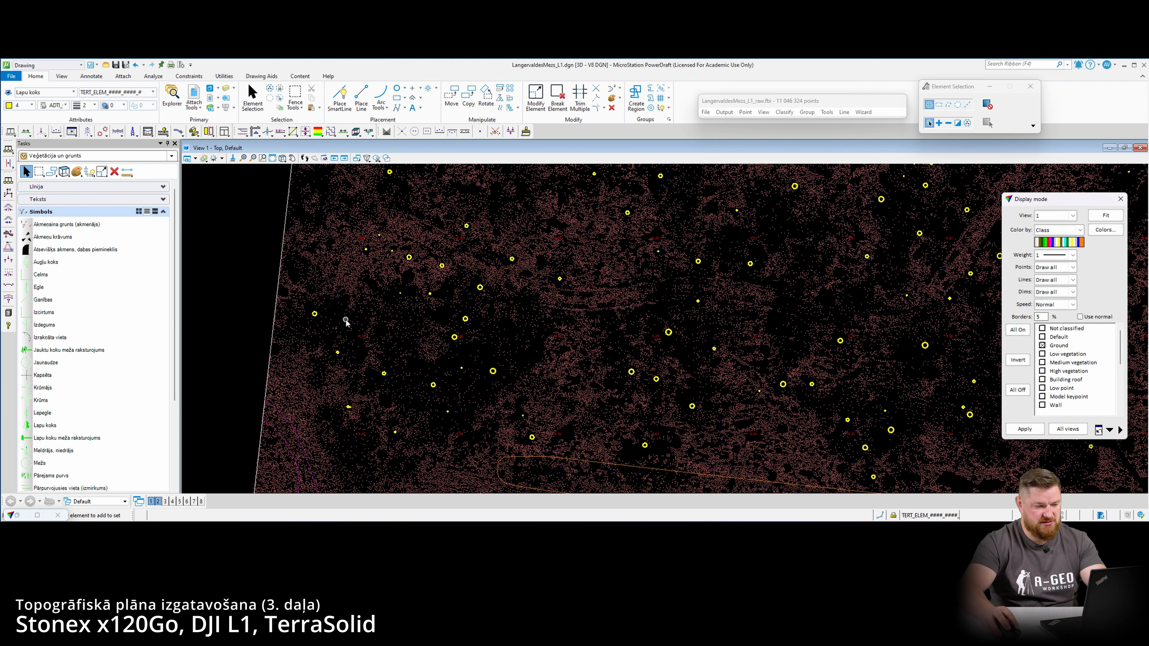
scroll(344, 320, "down", 5)
scroll(342, 334, "up", 3)
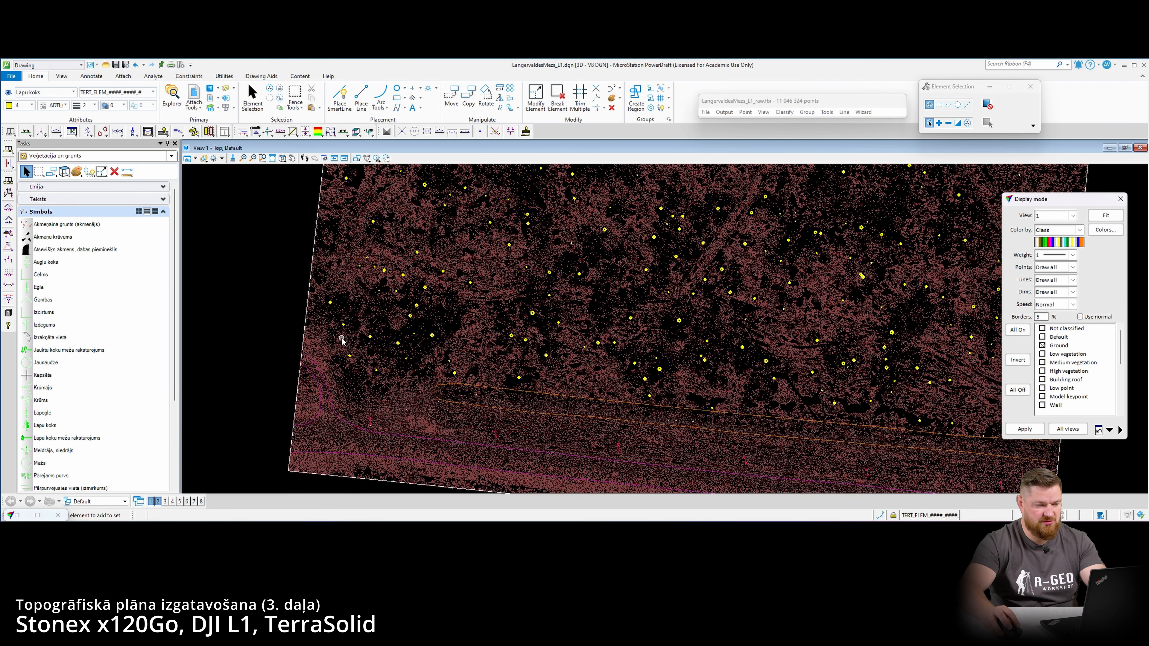
scroll(342, 339, "up", 2)
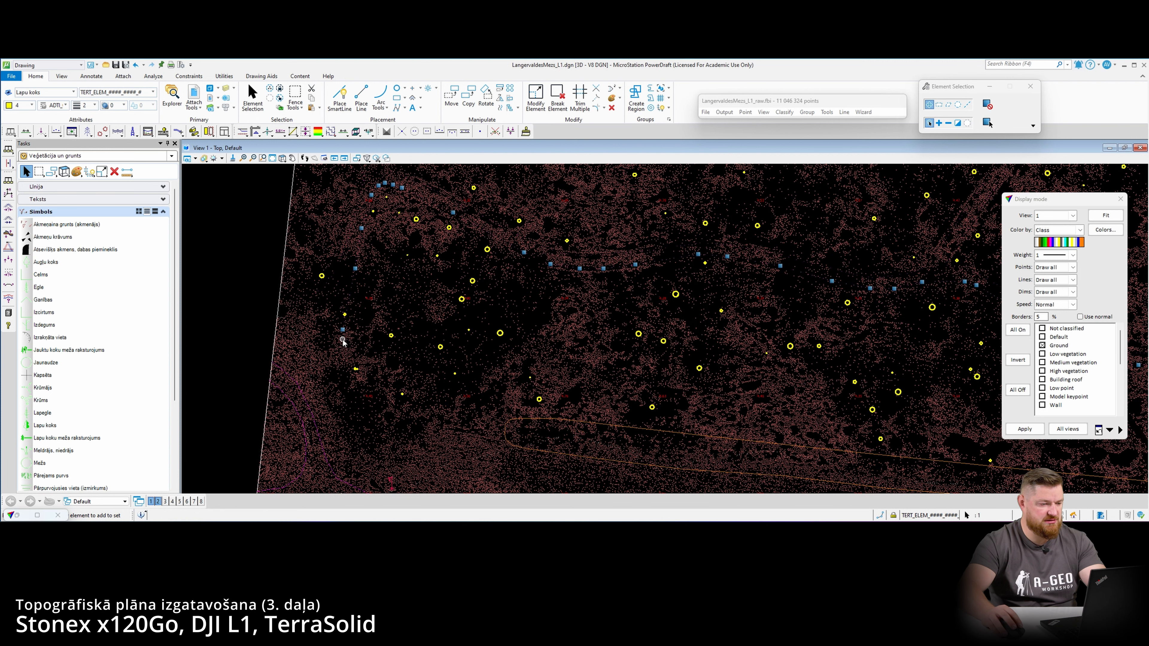
- Display the Ground_L1 surface in view 1 as a shaded surface with the Hot to cold colour scheme
left_click(318, 131)
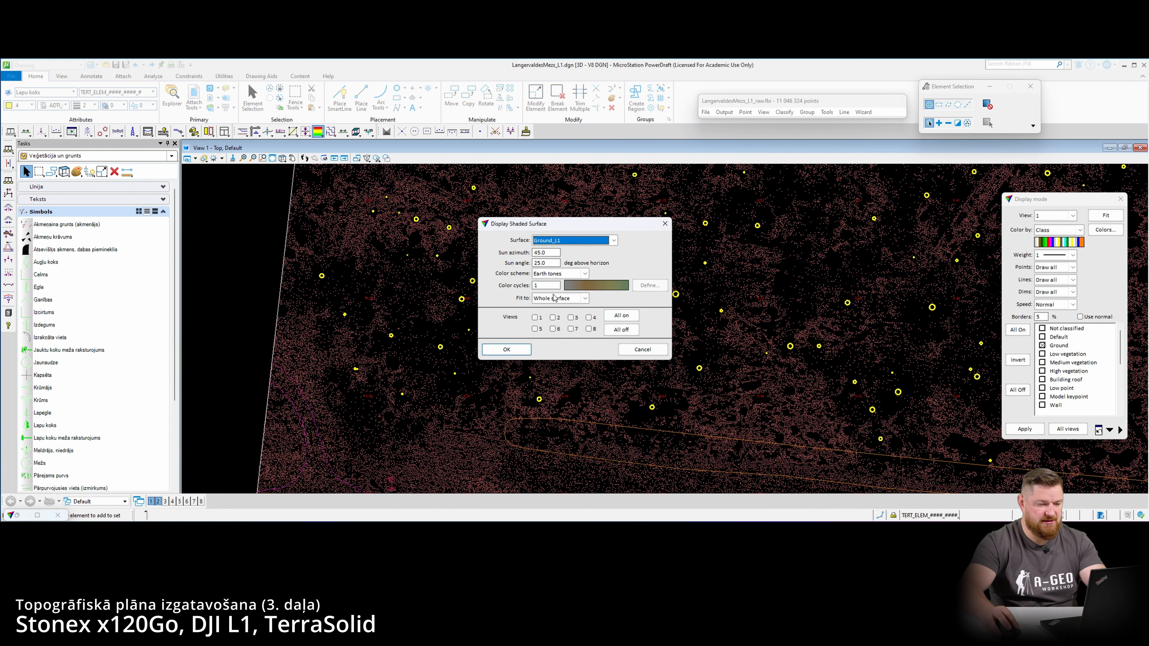
key("Return")
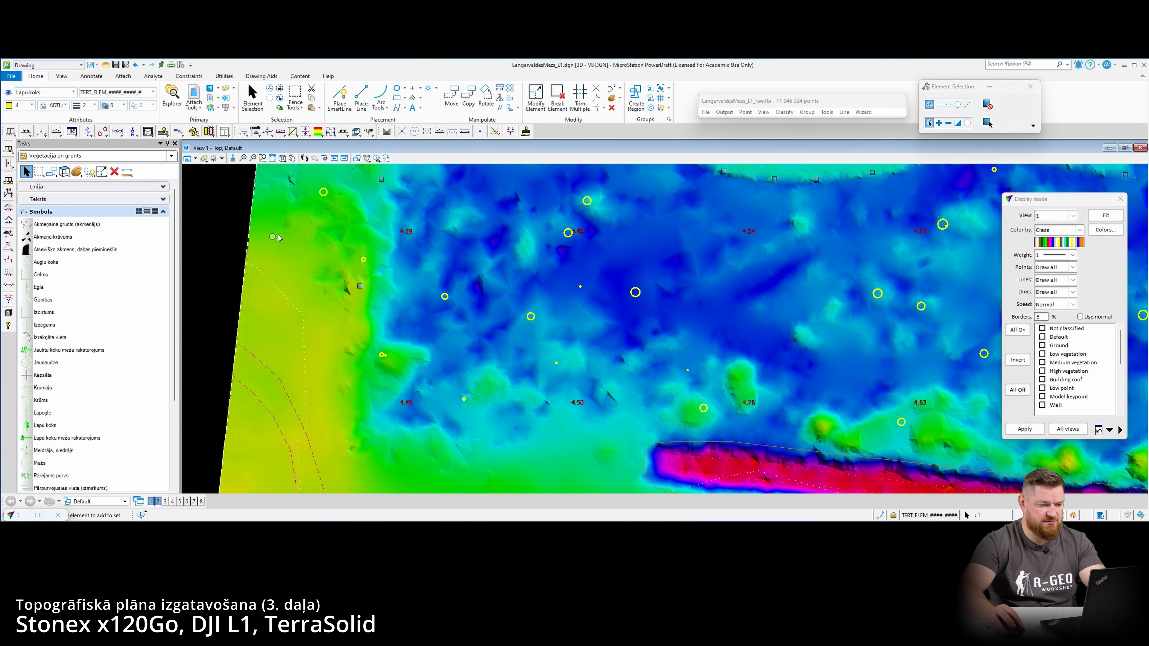
- Draw the path's eastern edge as a "Ceļa klātnes, takas, zemes ceļa mala" line along the forest edge down to the existing road edge
left_click(141, 186)
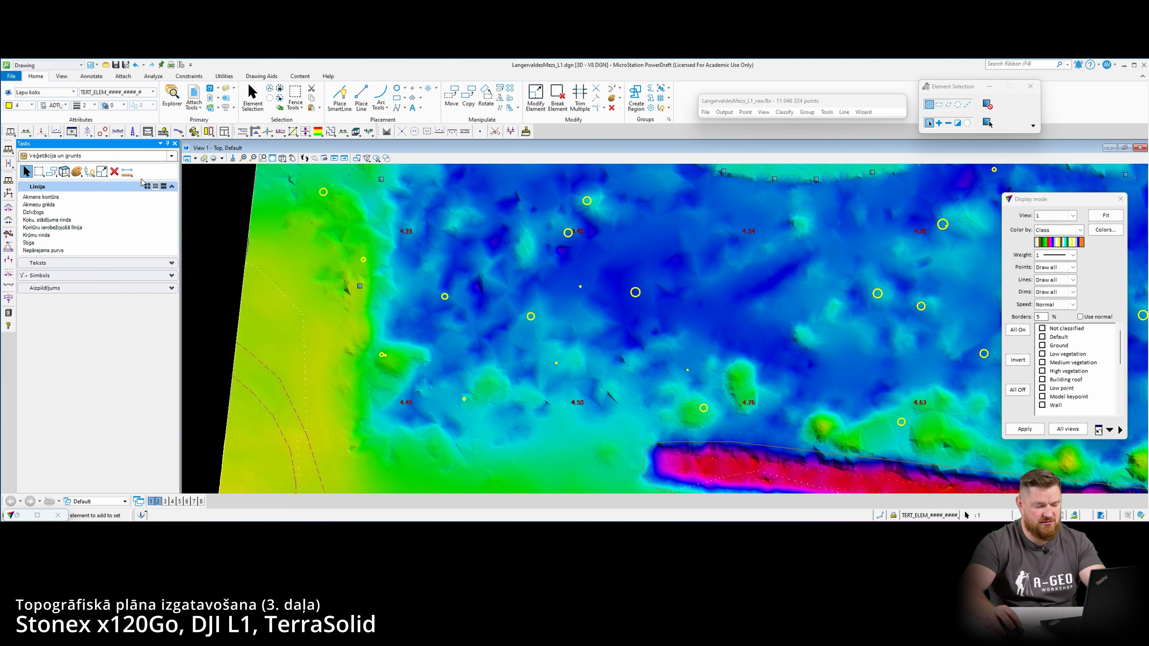
left_click(171, 156)
scroll(224, 200, "up", 3)
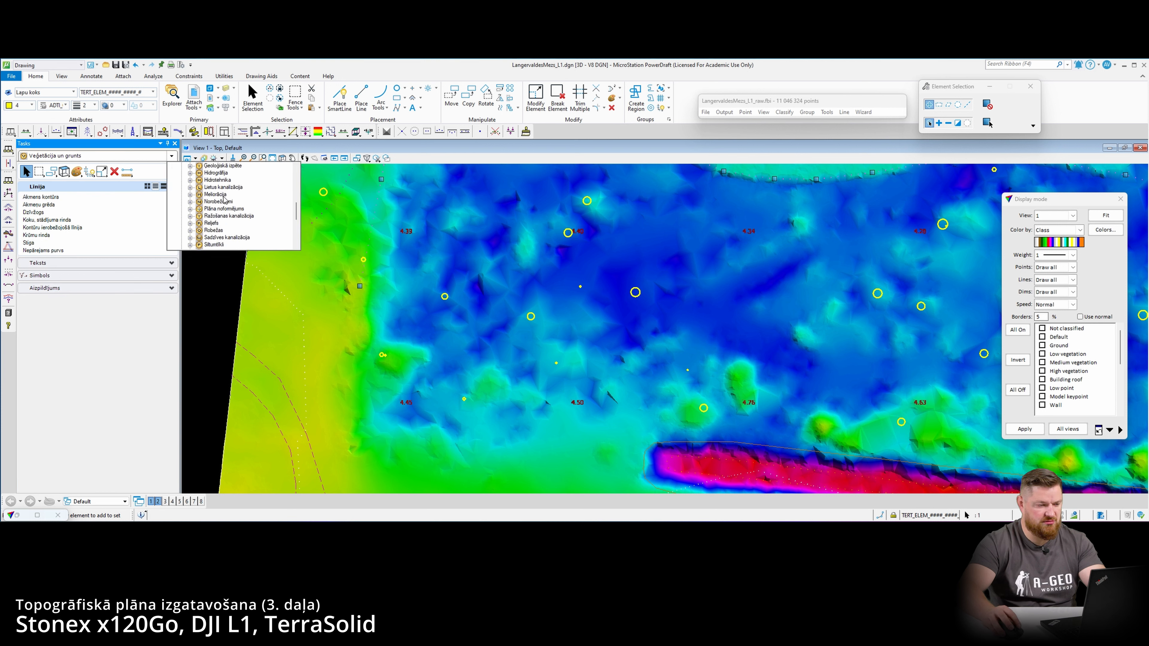
scroll(225, 200, "up", 5)
left_click(213, 211)
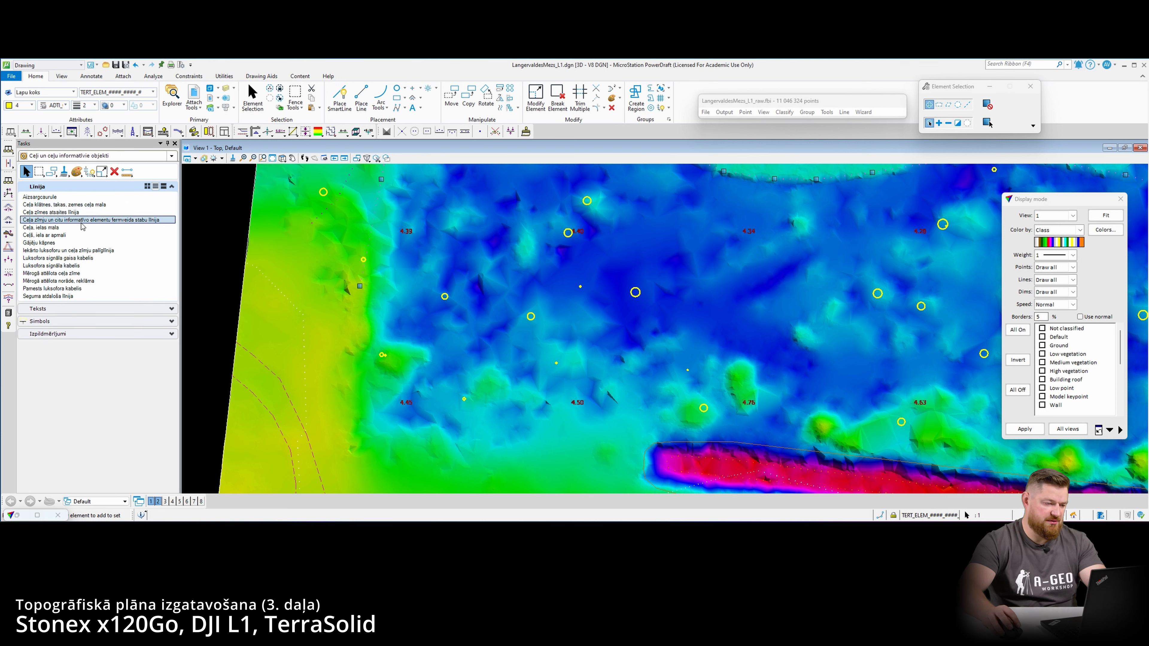
left_click(82, 205)
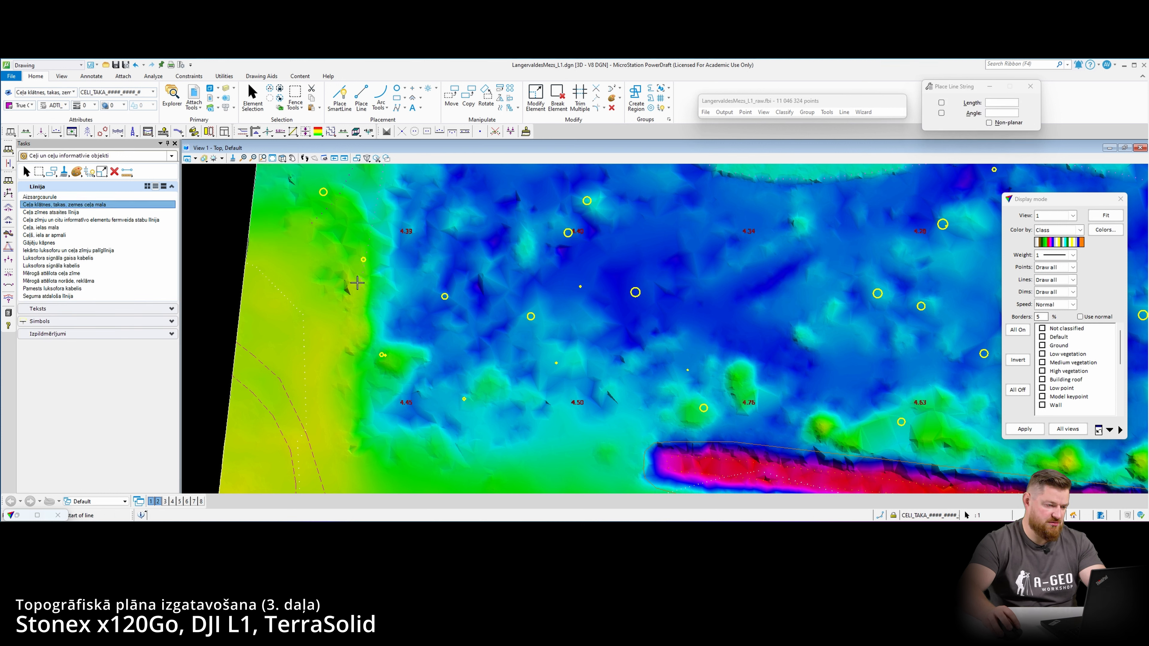
left_click(267, 77)
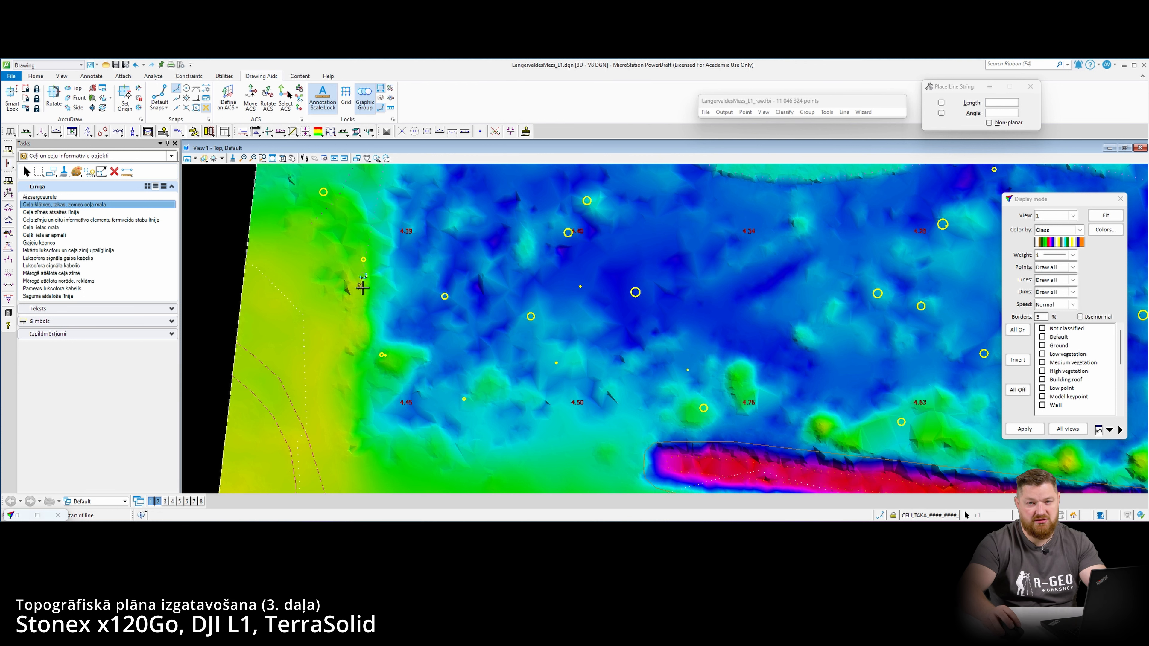
middle_click_drag(346, 318, 326, 250)
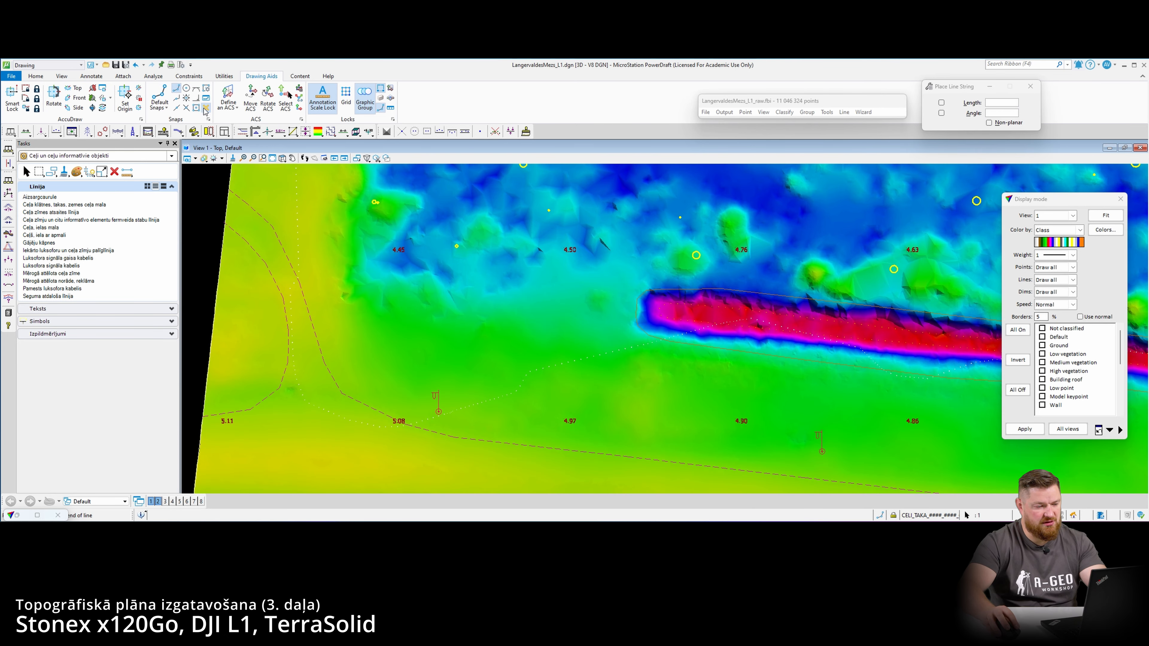
left_click(326, 237)
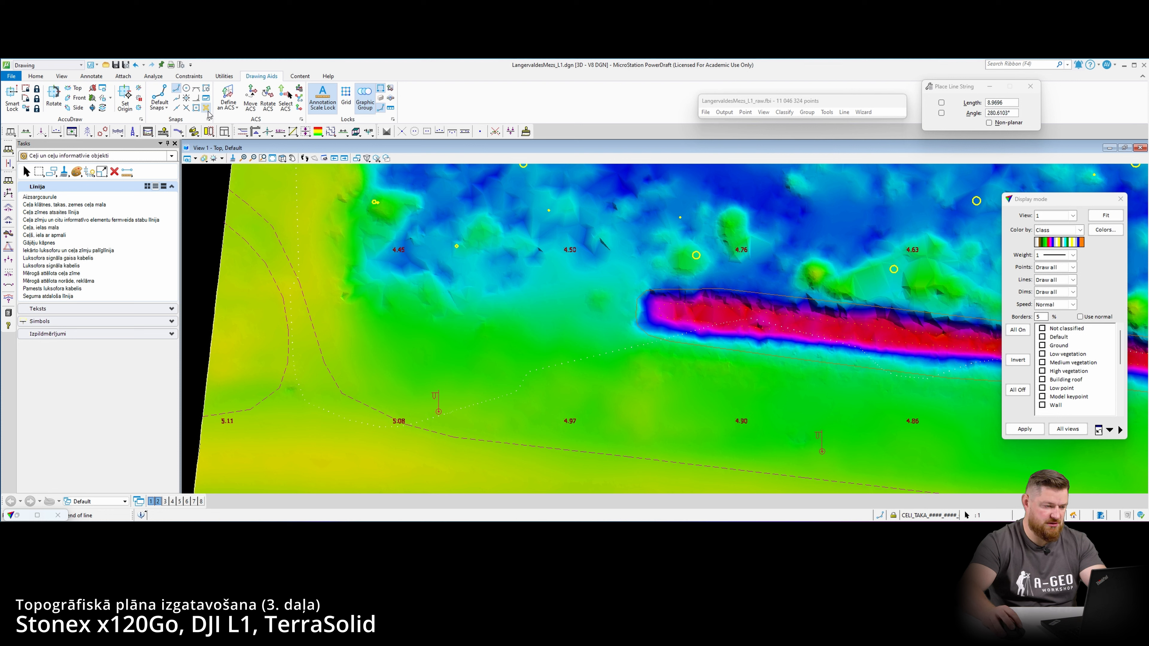
left_click(341, 393)
right_click(341, 393)
- Show all point classes in view 1 coloured by Color and remove the shaded surface display
middle_click_drag(300, 293, 303, 326)
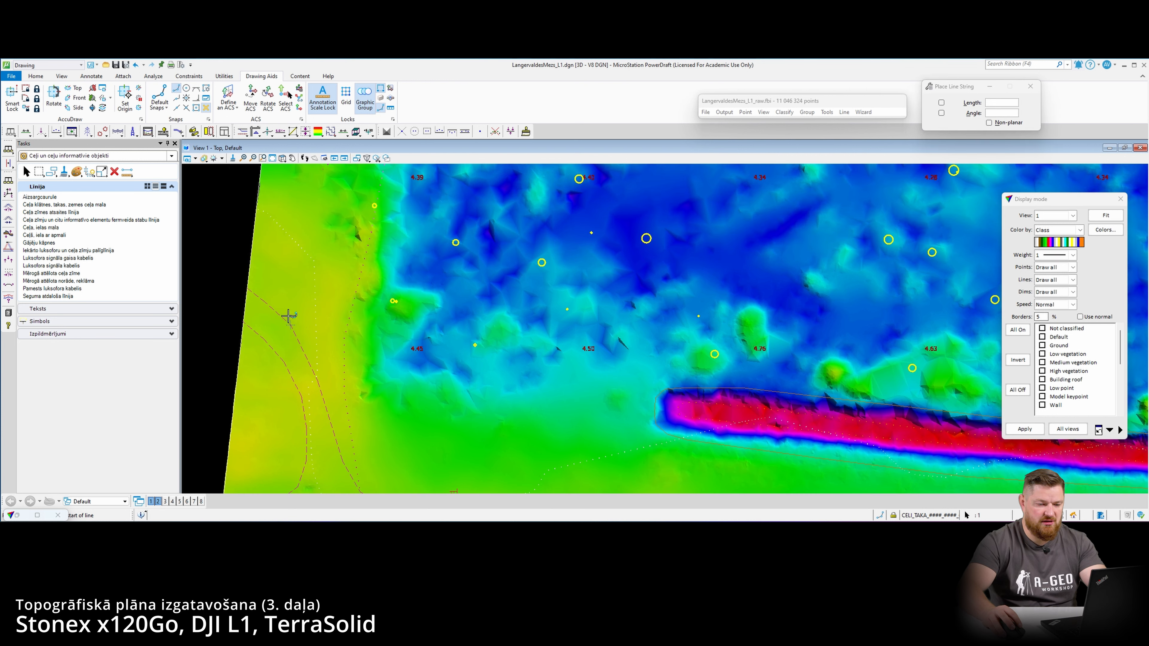
scroll(278, 280, "down", 3)
scroll(282, 288, "up", 2)
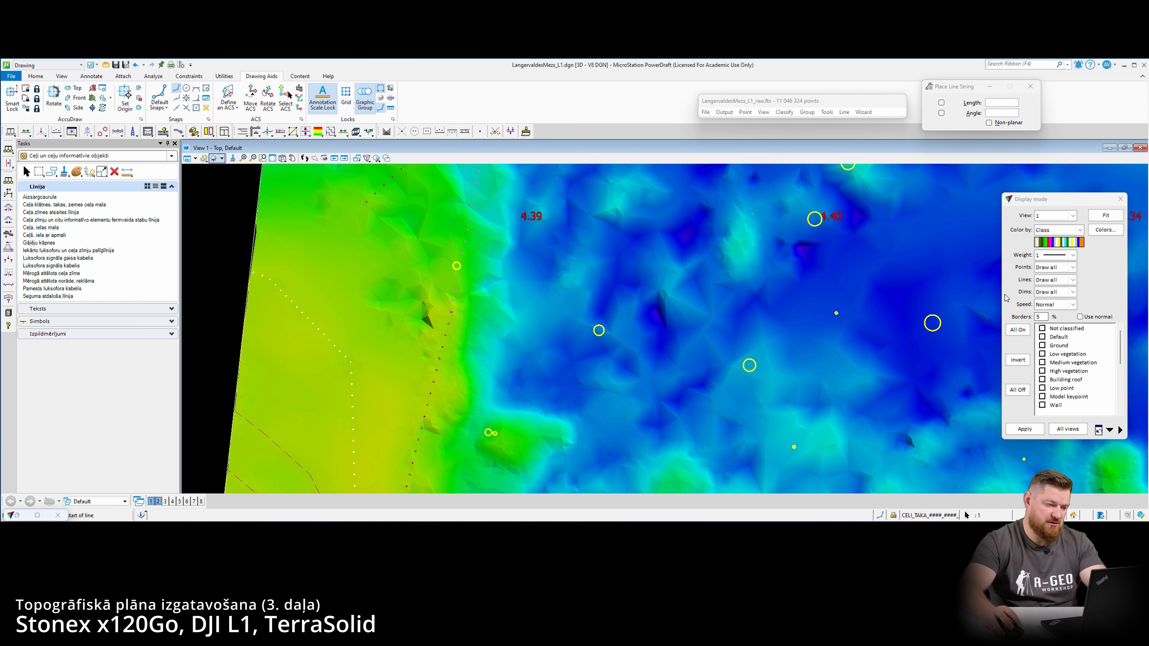
left_click(1050, 231)
left_click(1050, 231)
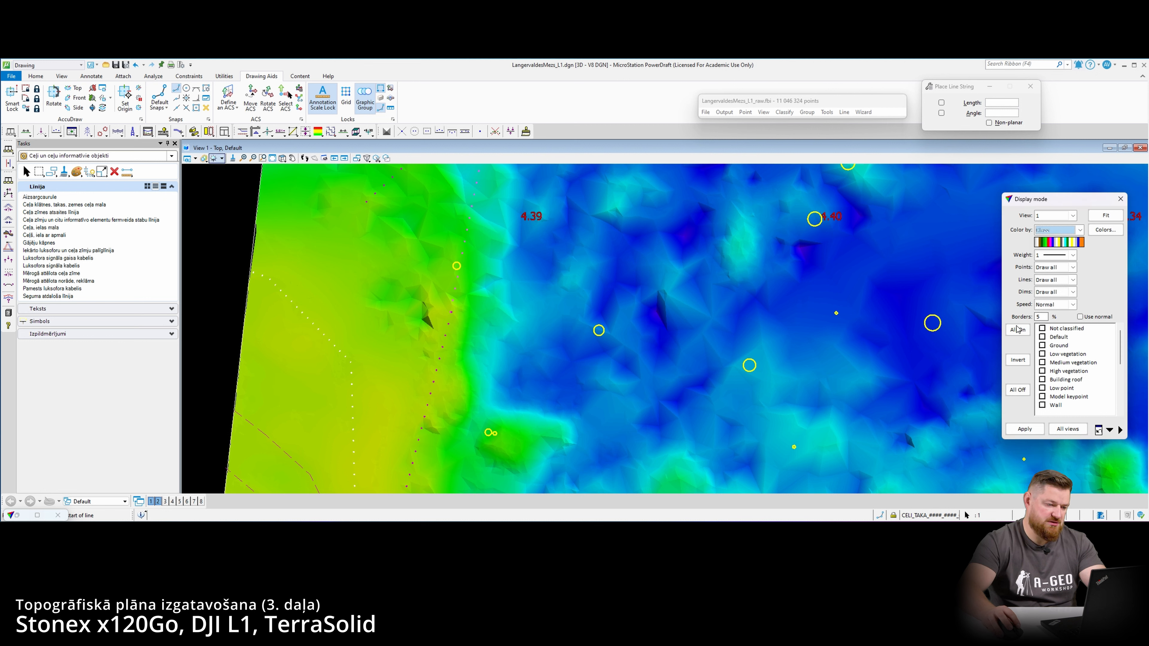
left_click(1018, 330)
left_click(1052, 230)
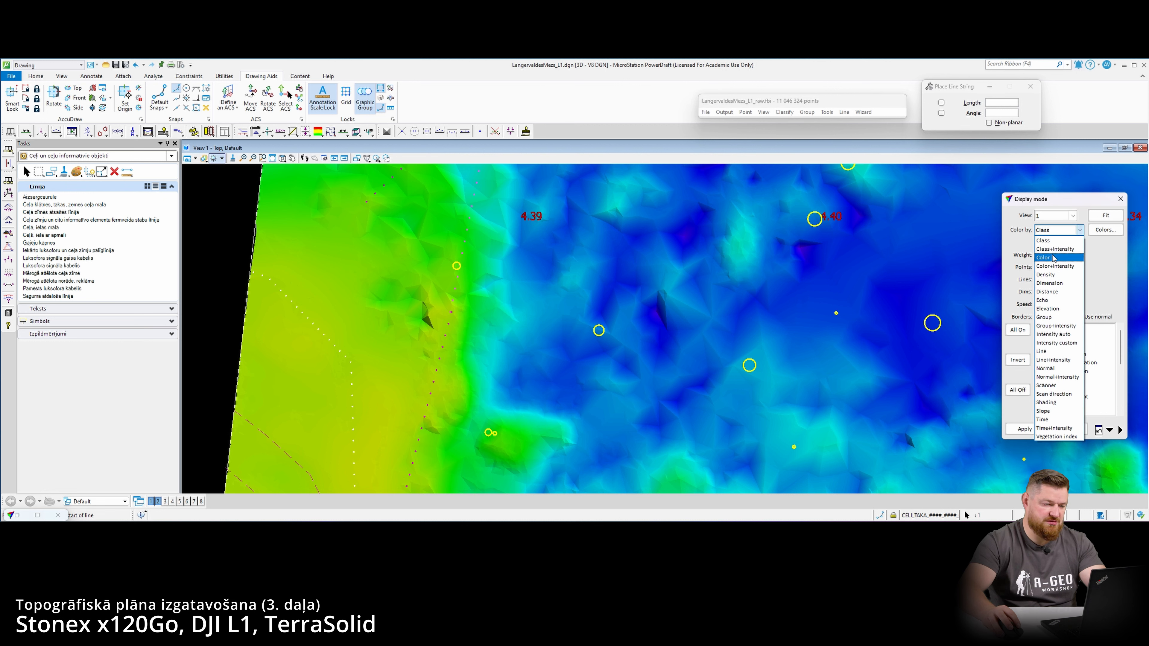
left_click(1053, 244)
left_click(1025, 429)
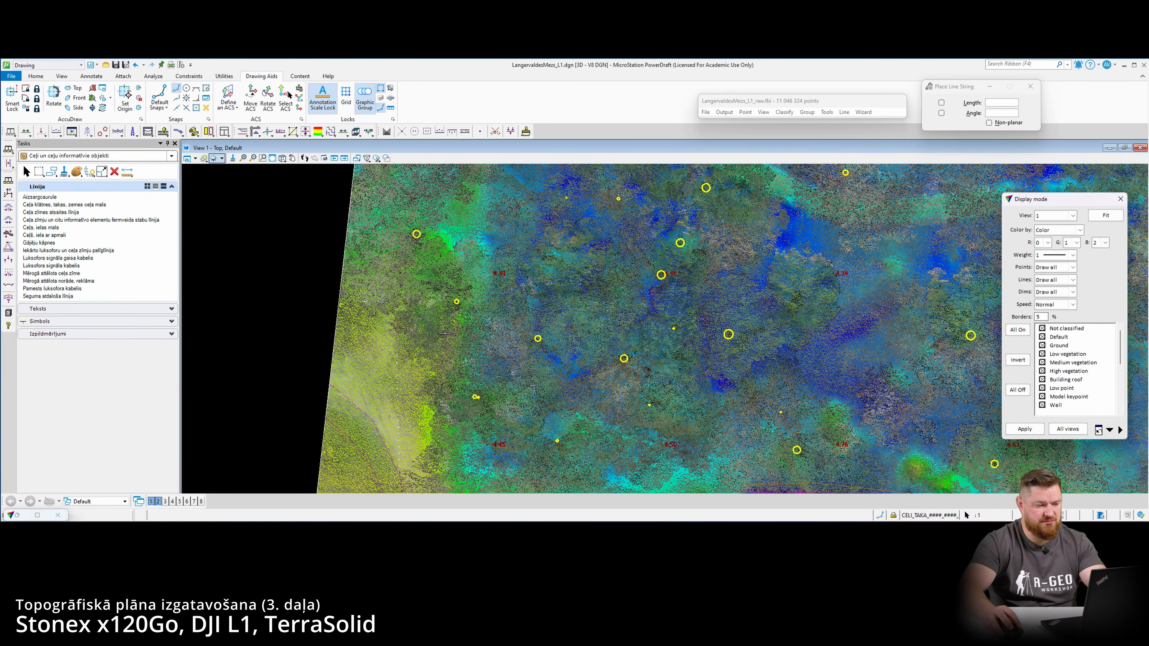
left_click(318, 132)
left_click(535, 318)
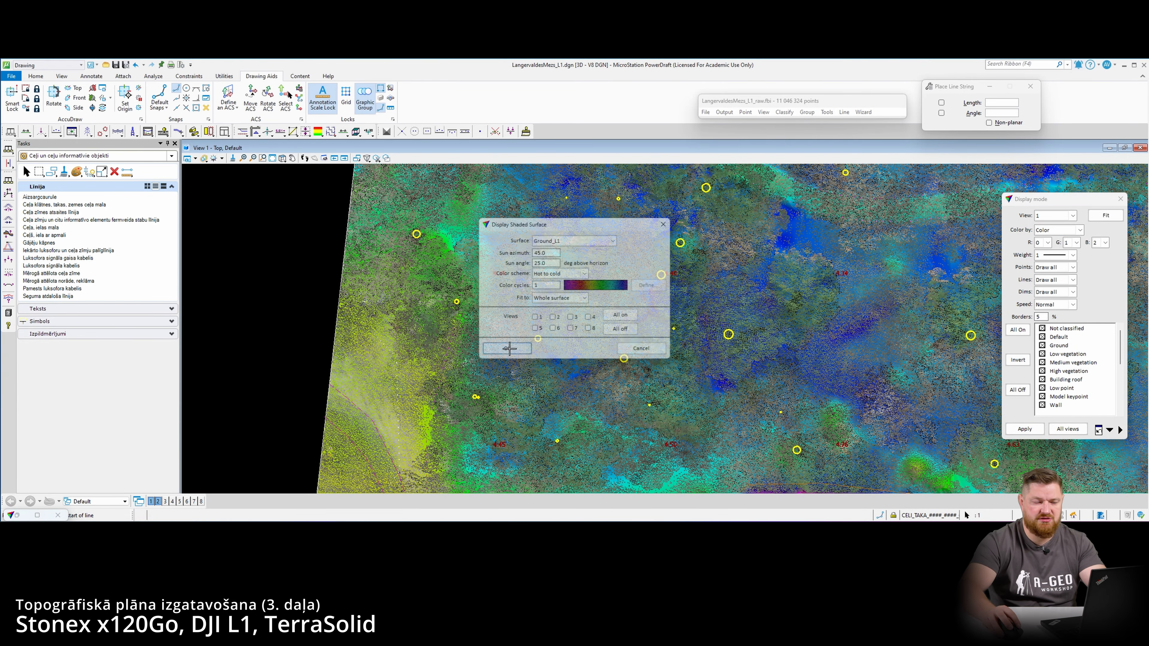
left_click(506, 350)
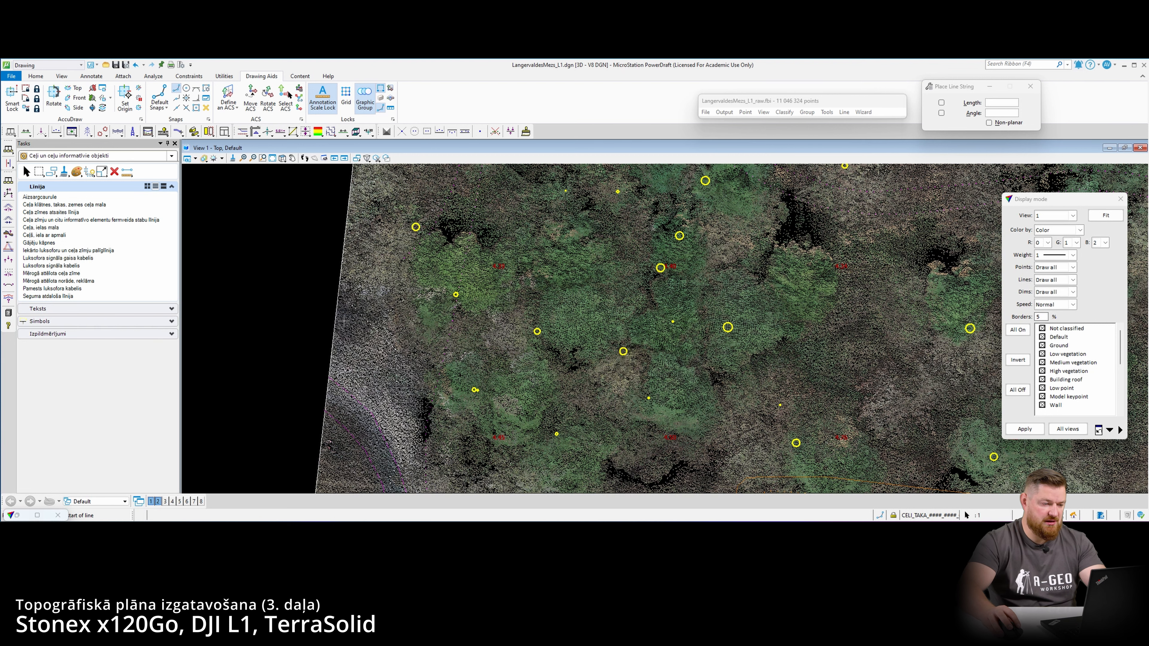
- Continue the path's western edge with a SmartLine from its open end near the forest towards the road edge
scroll(344, 320, "up", 3)
scroll(403, 270, "down", 3)
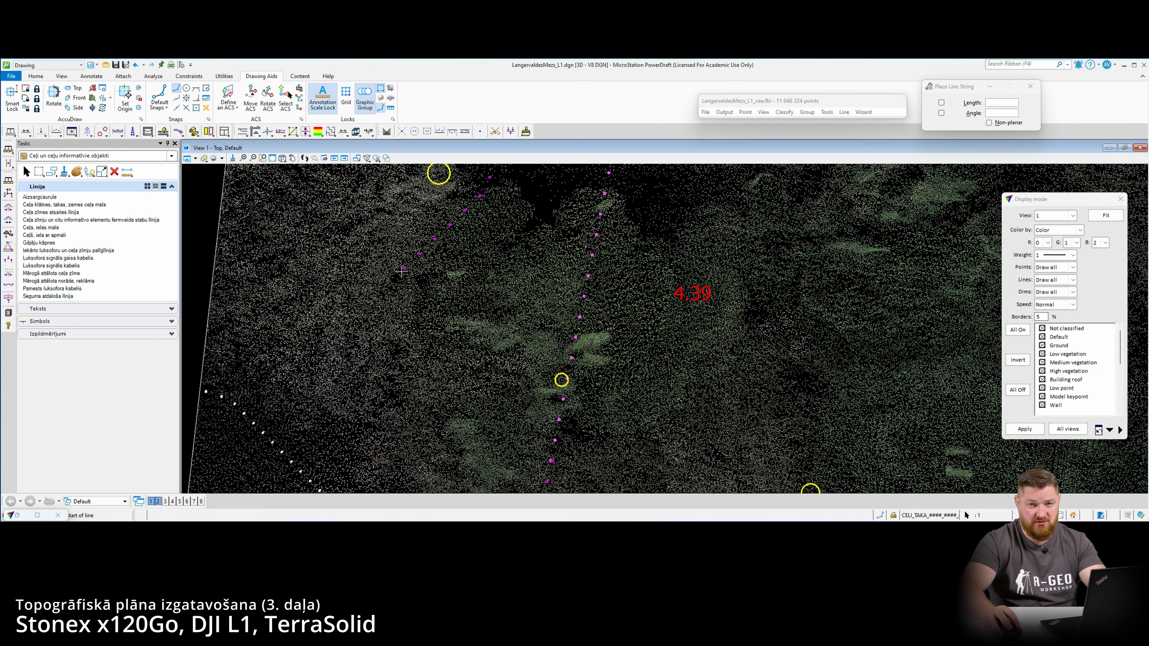
middle_click_drag(424, 284, 398, 285)
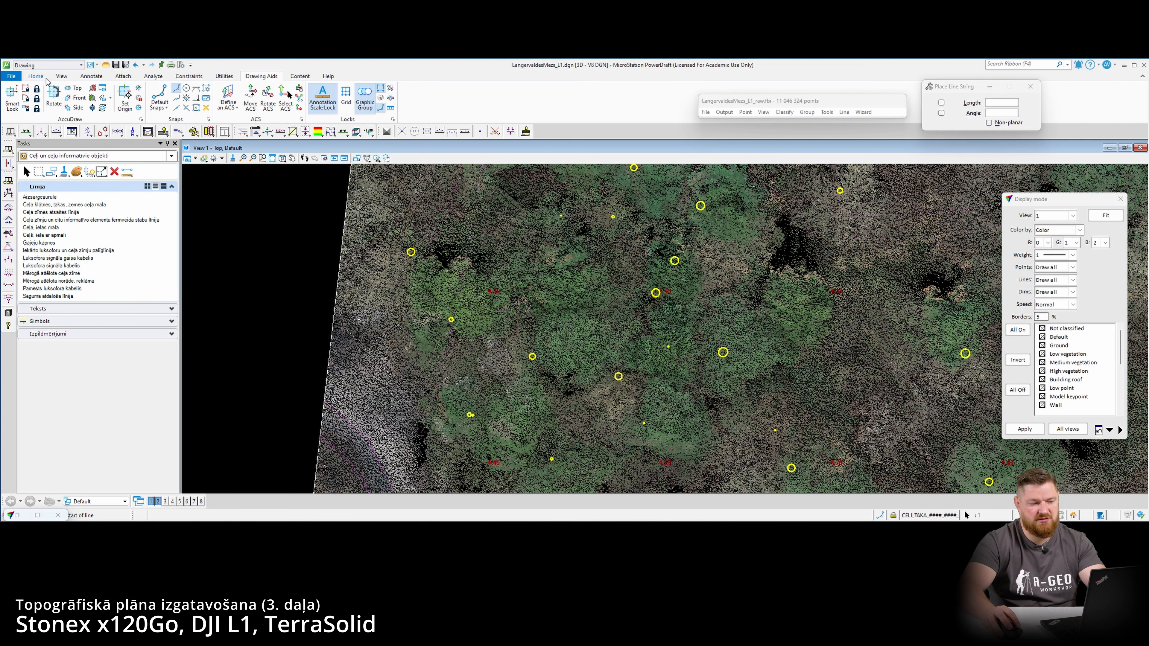
left_click(36, 76)
left_click(339, 97)
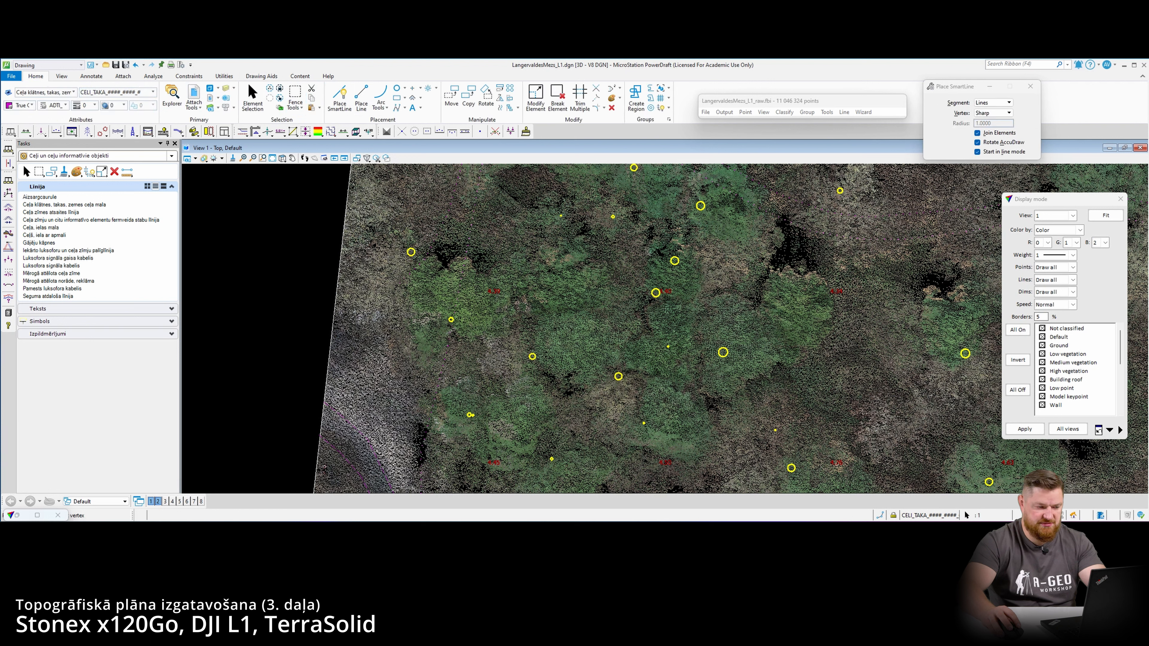
left_click(261, 76)
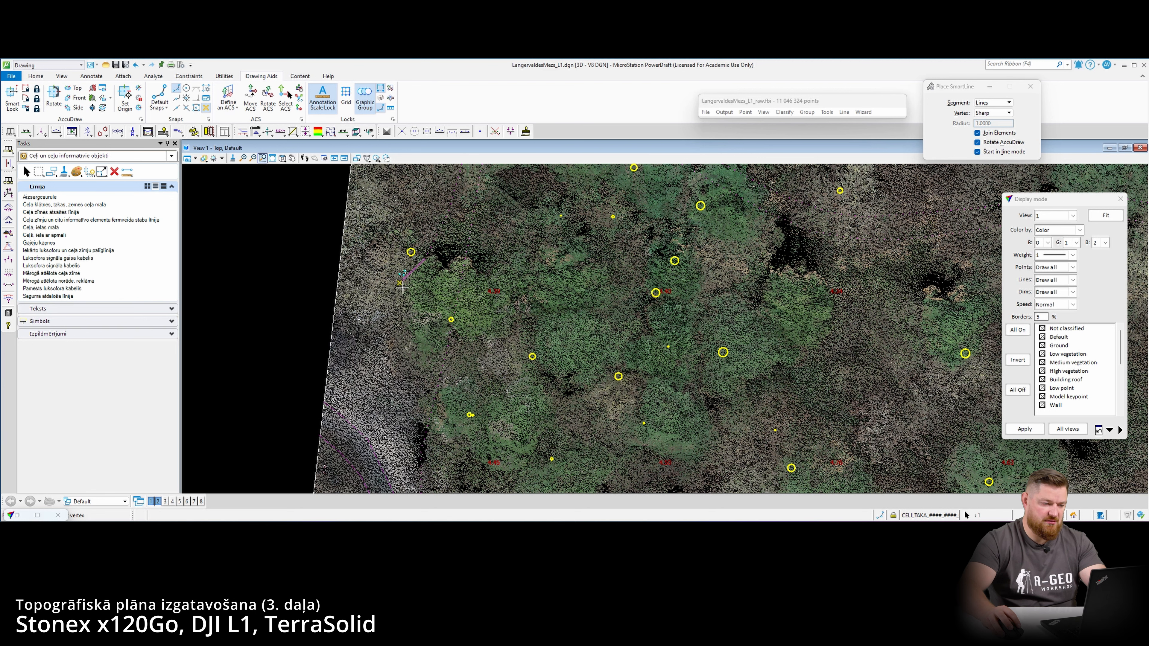
left_click(242, 158)
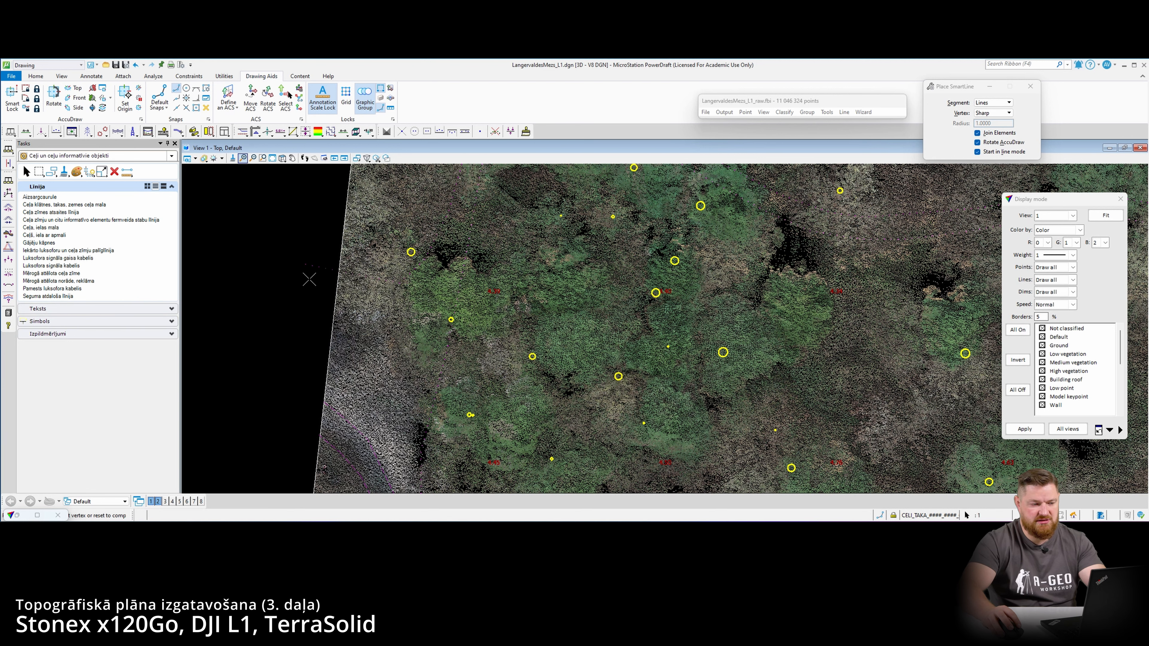
middle_click_drag(365, 327, 406, 284)
scroll(409, 285, "up", 2)
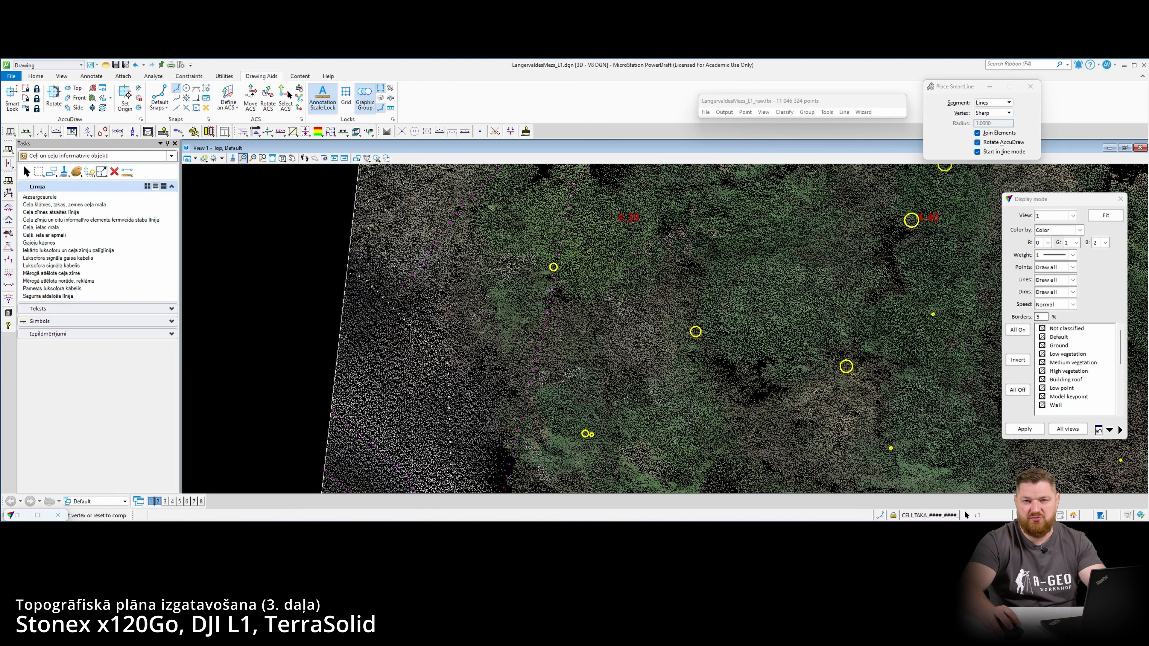
scroll(380, 315, "down", 2)
middle_click_drag(366, 325, 380, 286)
scroll(380, 286, "up", 2)
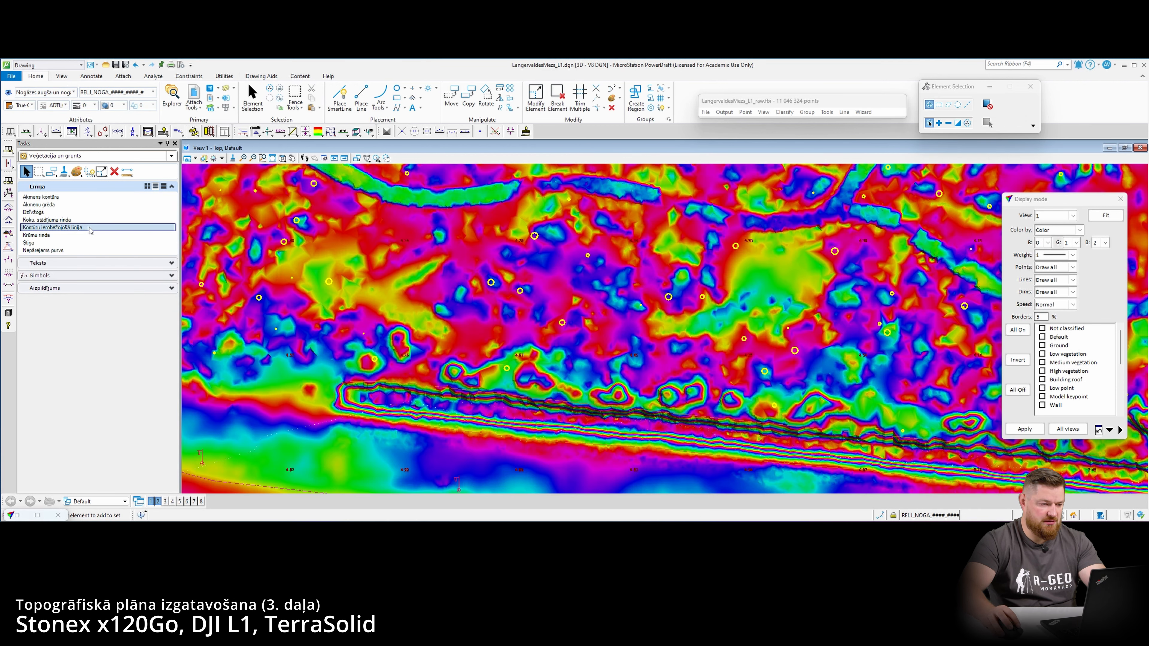
- Outline the two small mounds beside the 4.76 height label with a closed "Kontūru ierobežojošā līnija" SmartLine
left_click(90, 228)
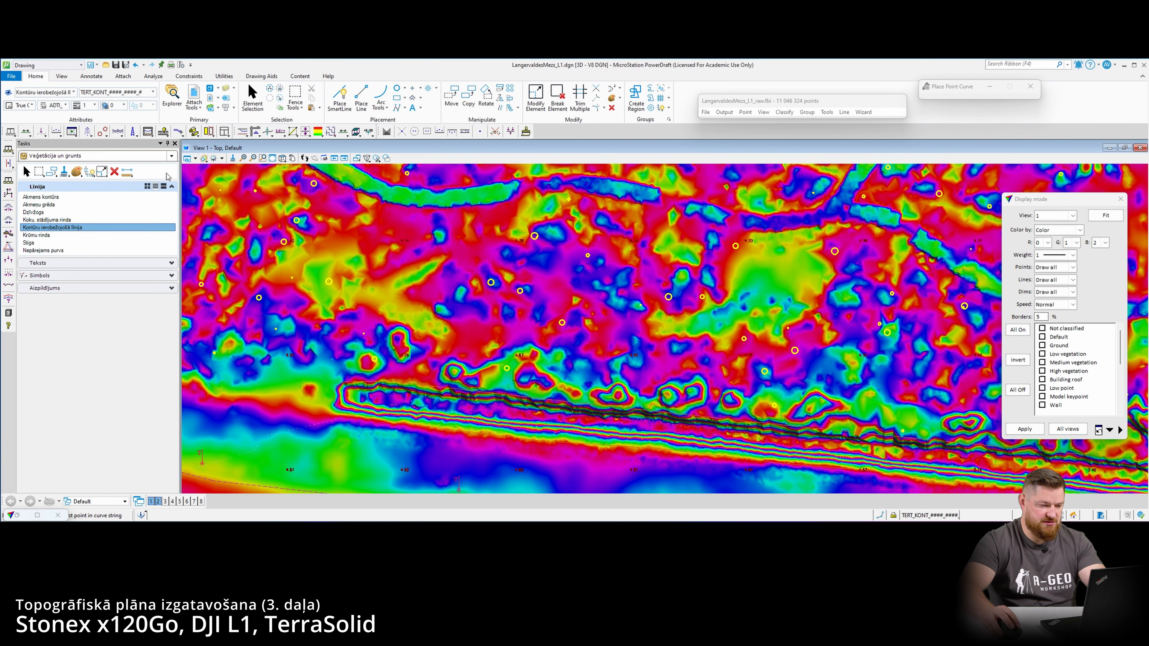
left_click(335, 103)
scroll(408, 355, "up", 2)
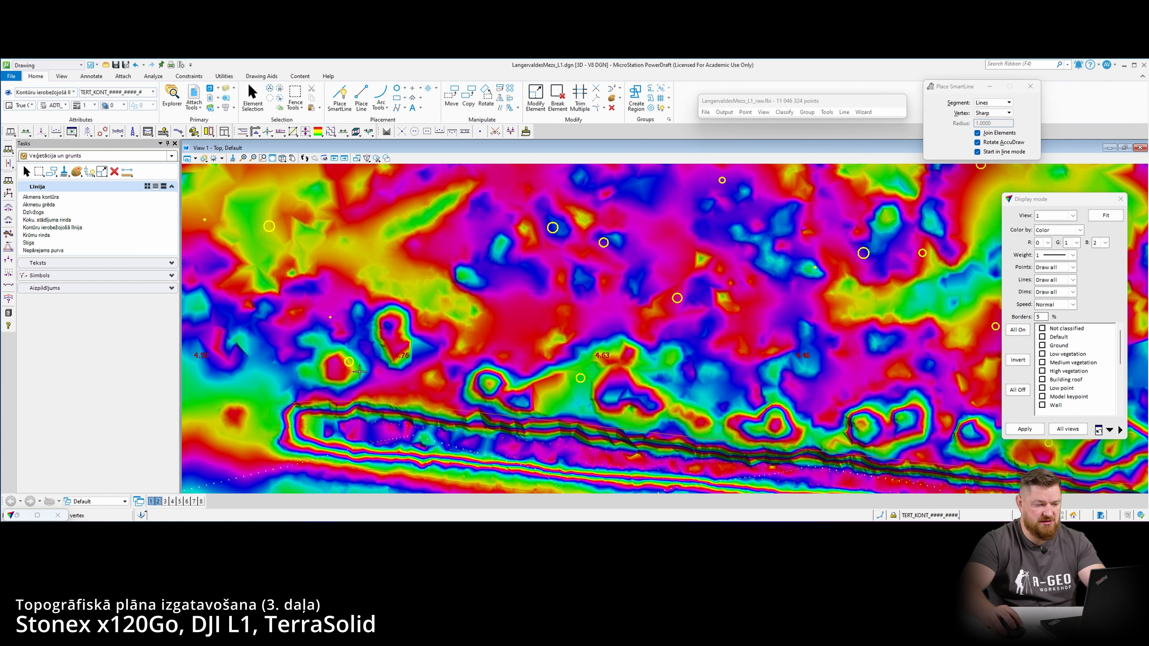
left_click(355, 389)
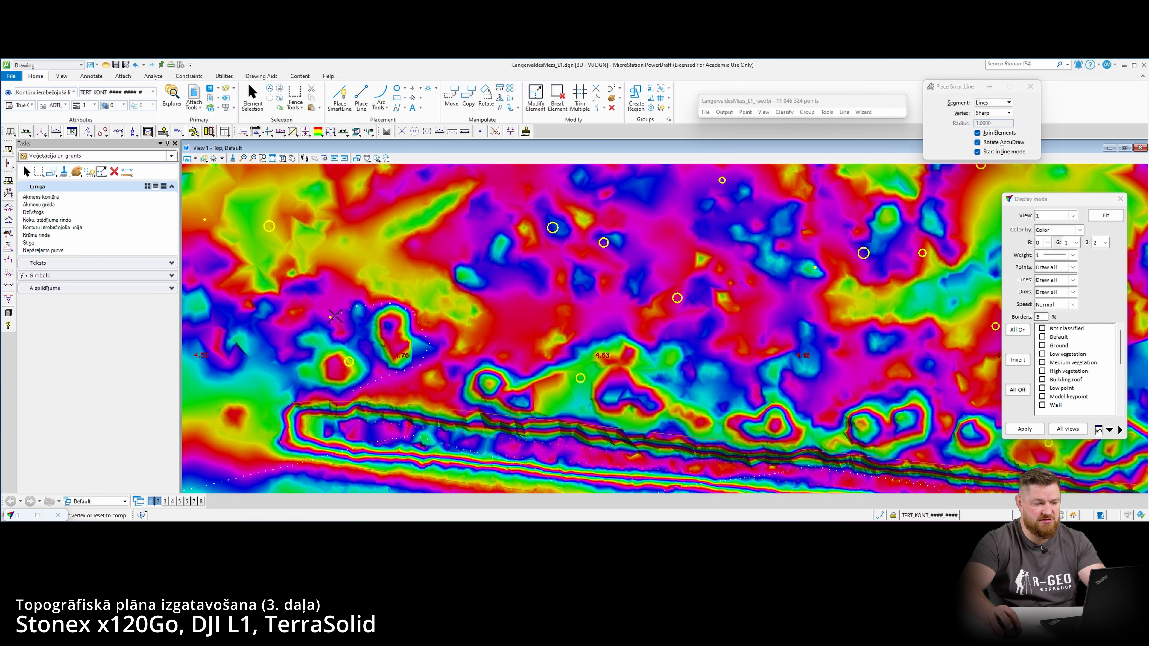
scroll(319, 391, "up", 4)
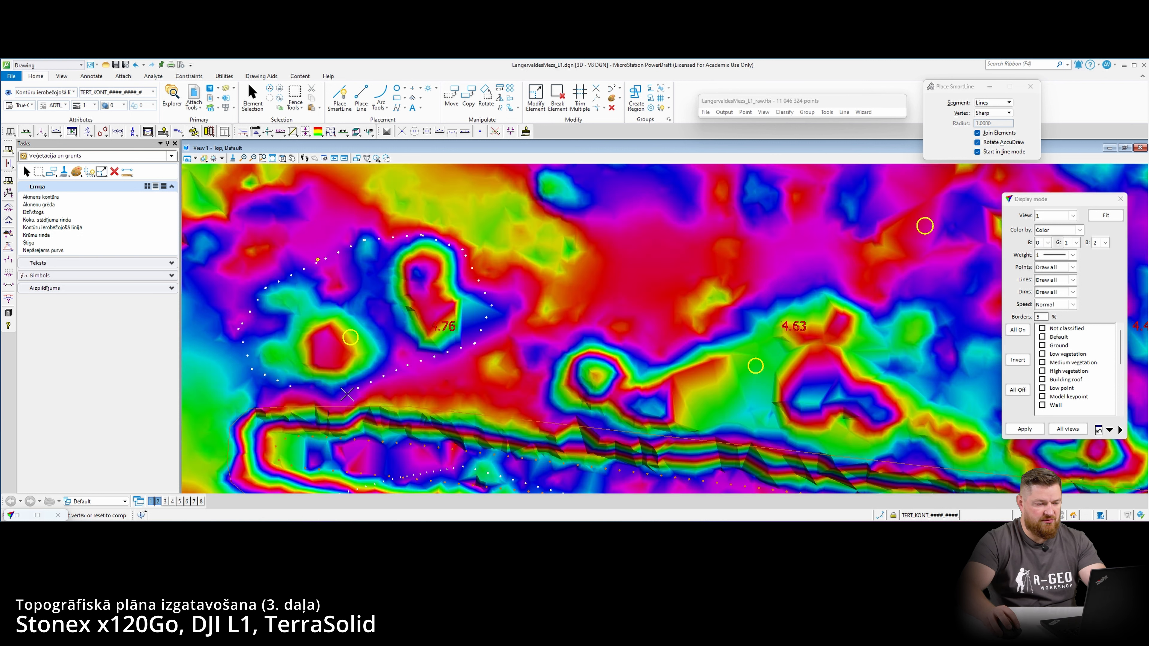
left_click(261, 76)
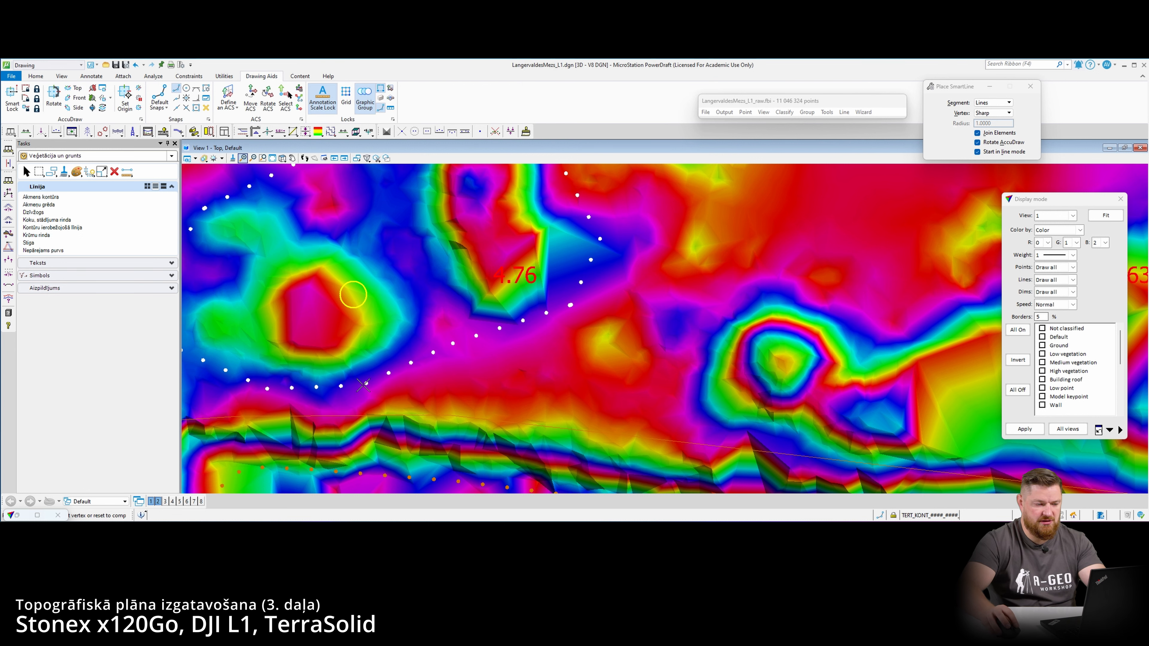
scroll(365, 382, "up", 2)
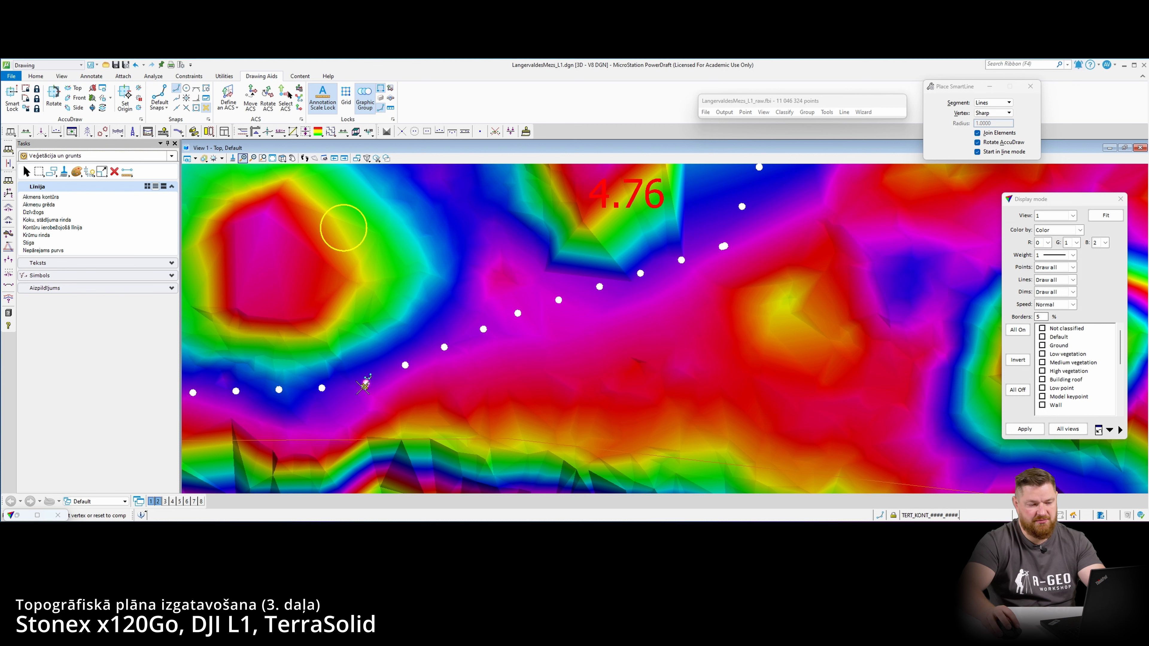
left_click(366, 384)
right_click(365, 384)
- Draw the southern side of a new contour-limiting SmartLine from the mound east of the 4.76 label, eastward between the mounds and the ditch
scroll(366, 384, "down", 4)
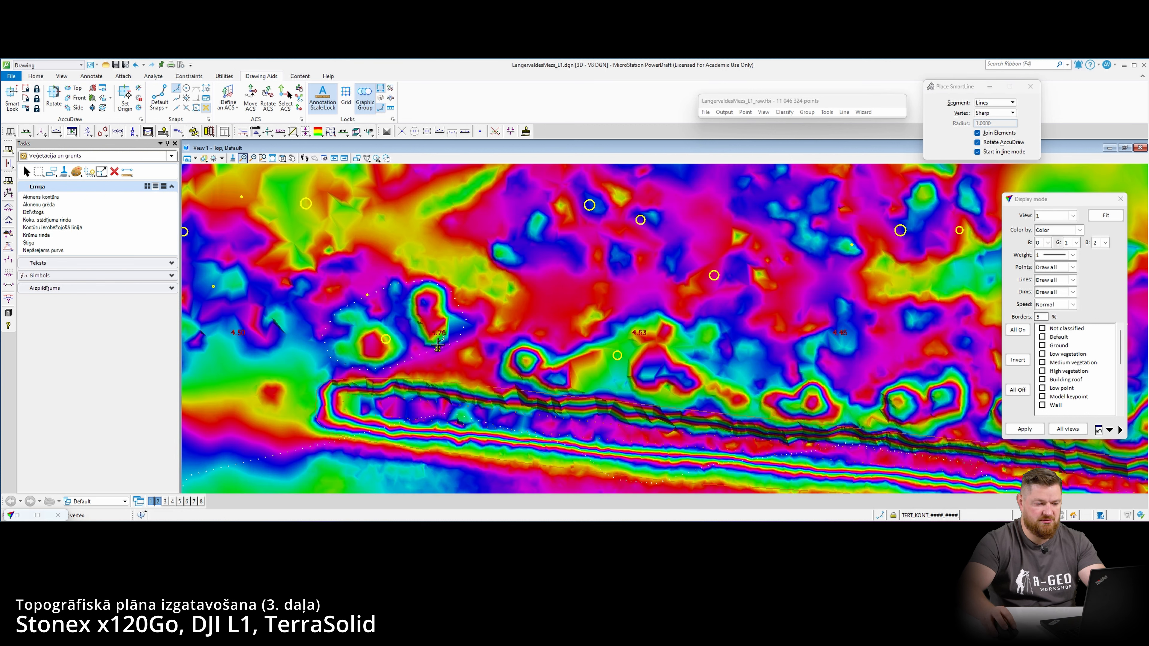
left_click(205, 108)
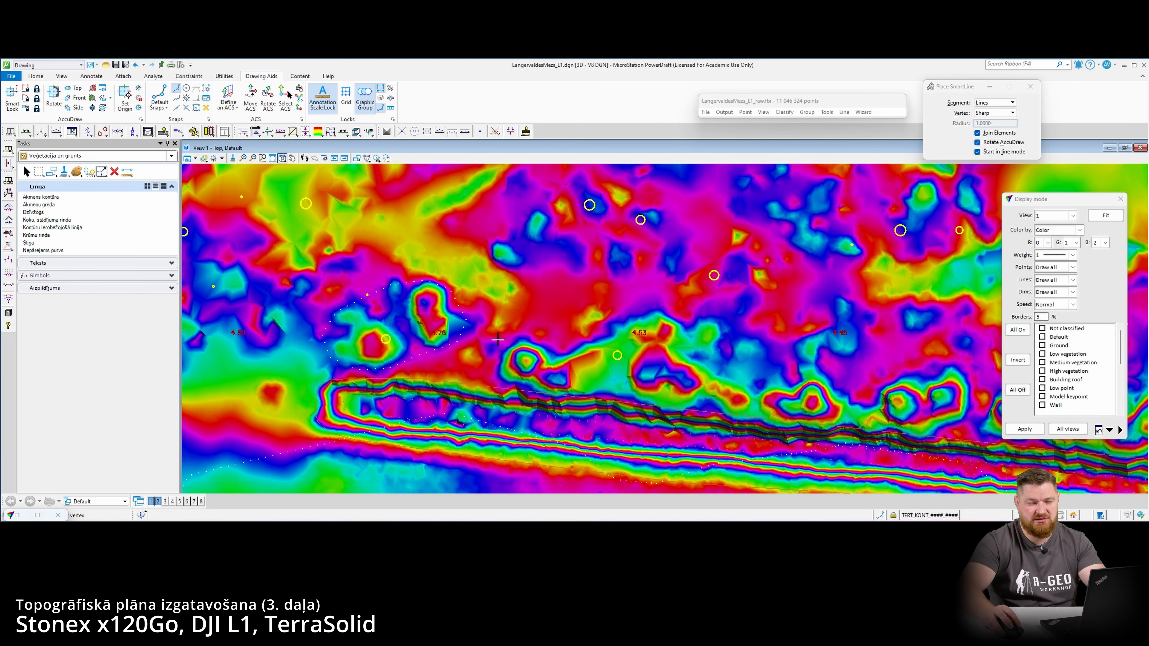
left_click(514, 335)
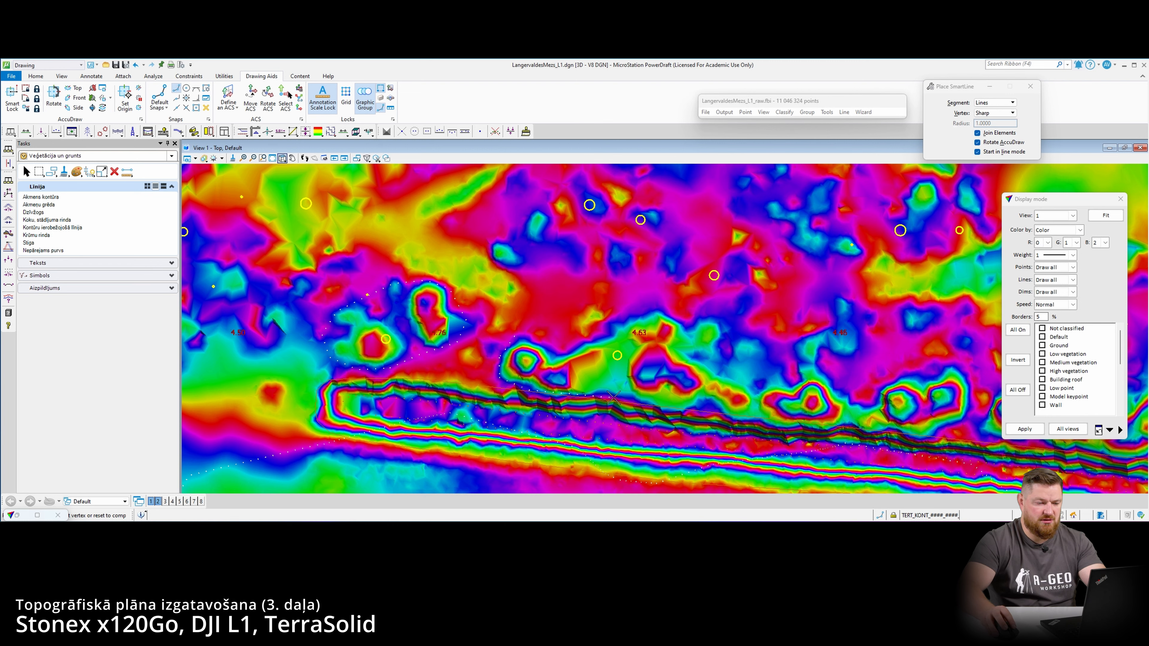
middle_click_drag(717, 409, 635, 382)
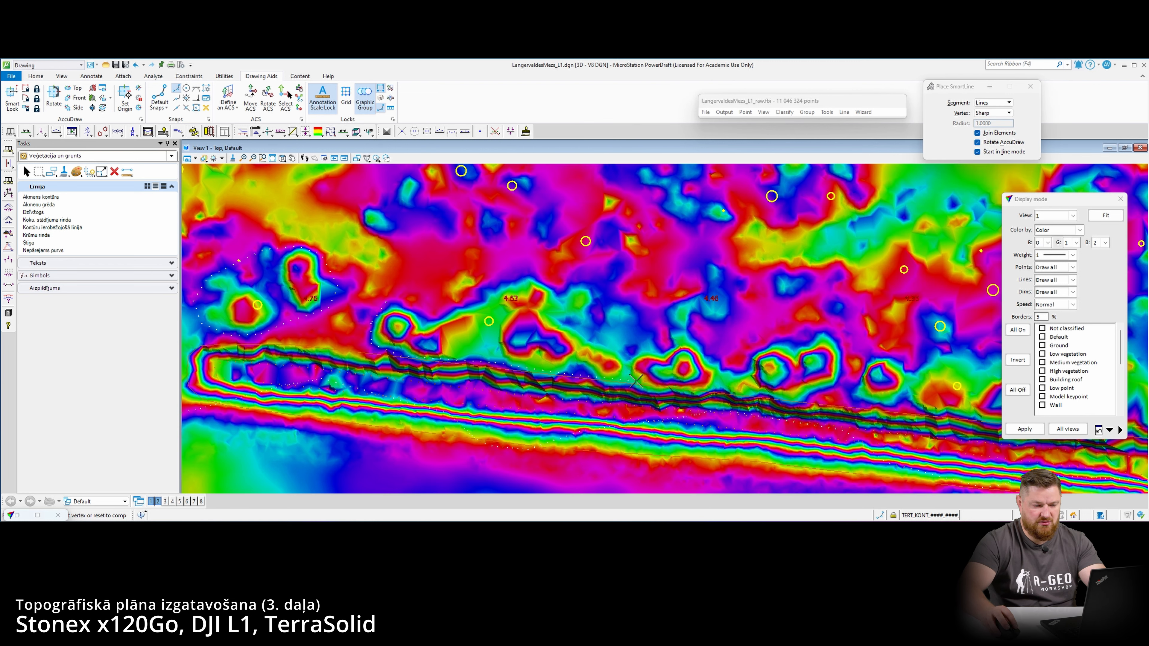
middle_click_drag(720, 390, 584, 369)
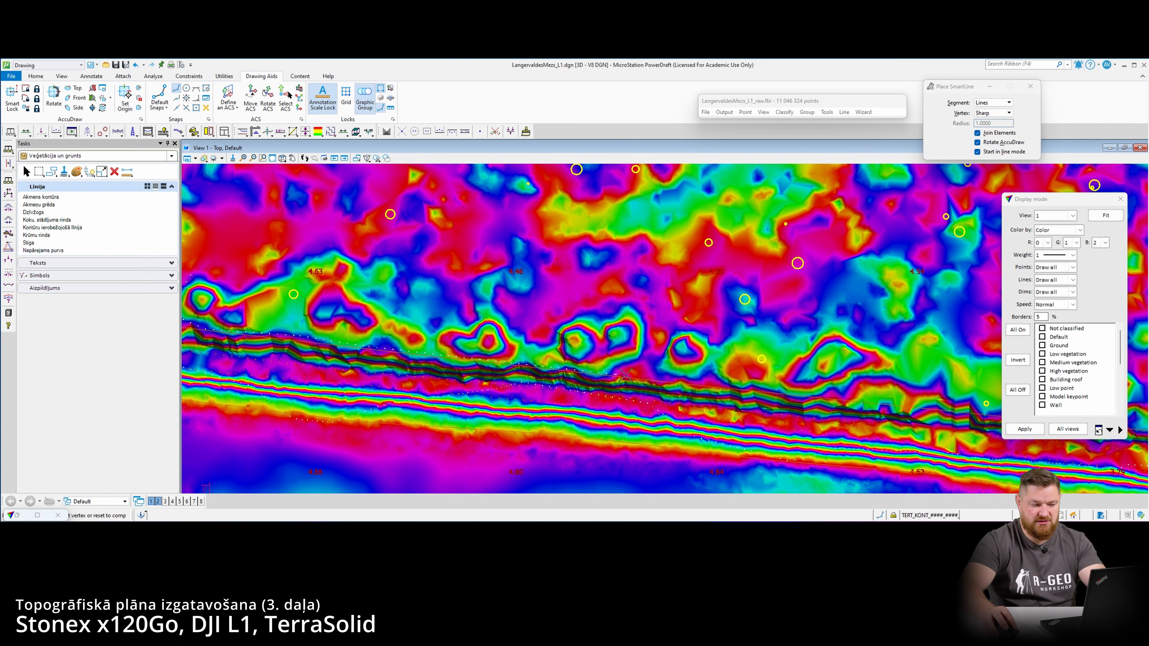
middle_click_drag(740, 383, 664, 377)
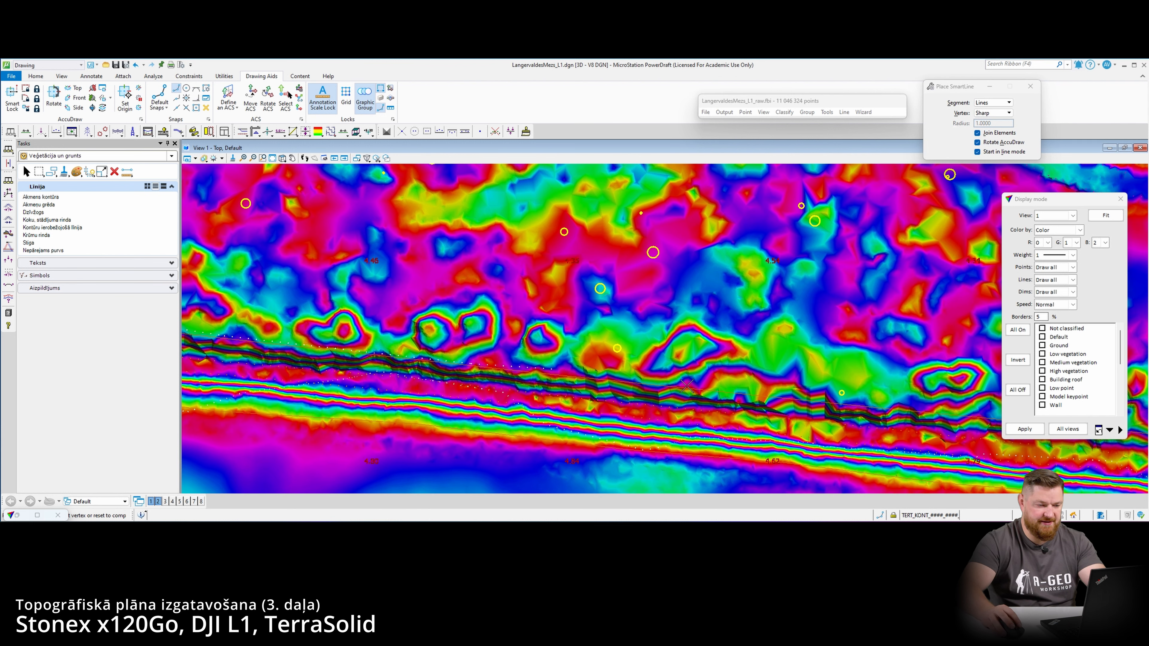
middle_click_drag(794, 384, 723, 374)
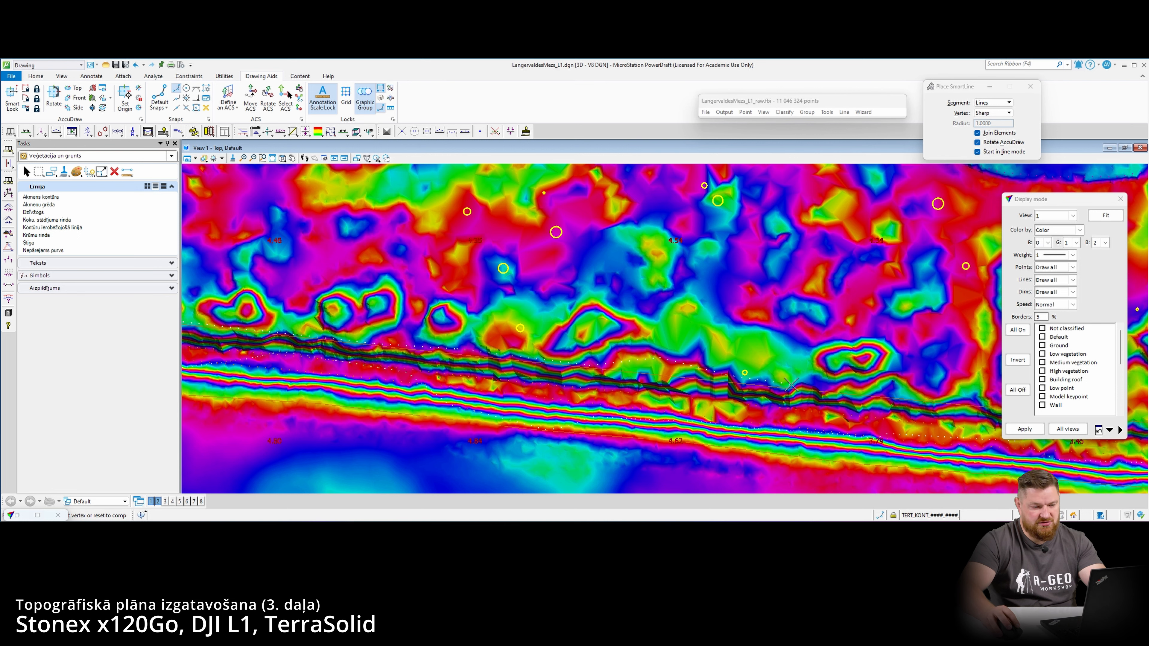
middle_click_drag(791, 384, 675, 357)
scroll(697, 354, "down", 2)
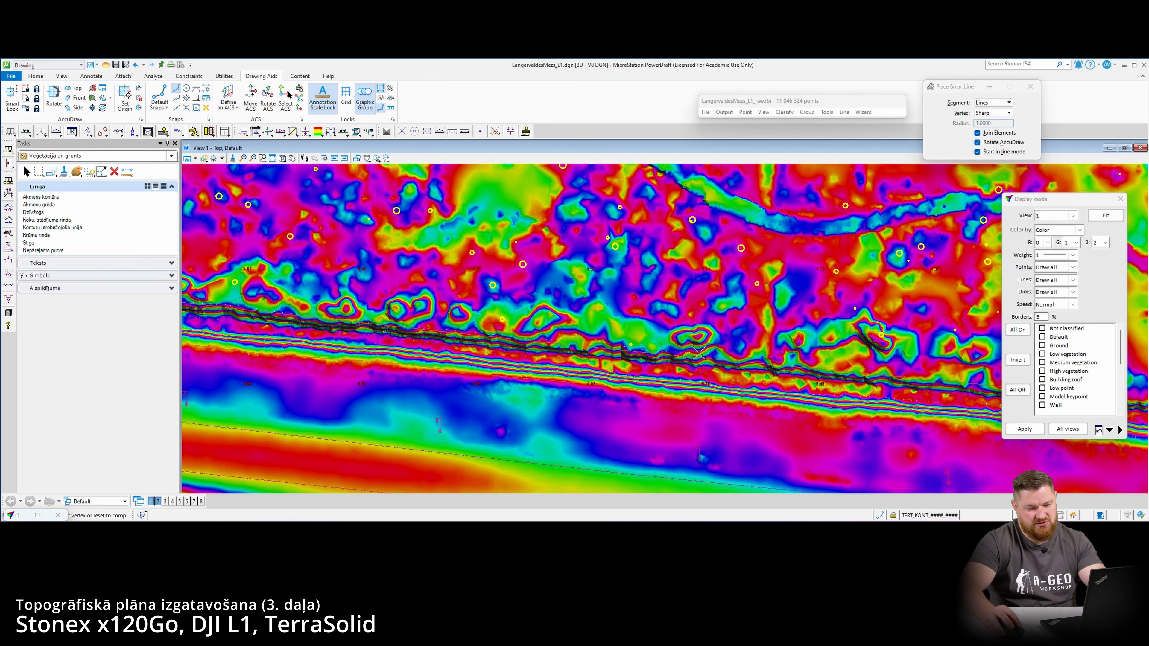
- Redisplay the Ground_L1 shaded surface in view 1 with the colour cycles set to 1
left_click(318, 131)
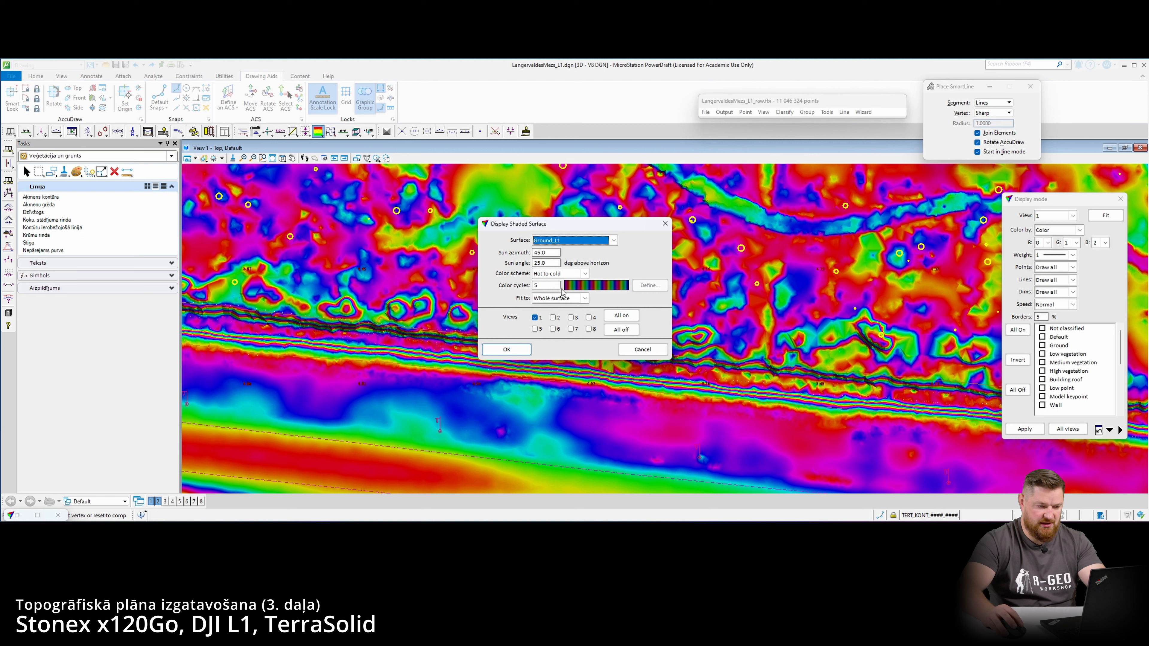
type("1")
key("Return")
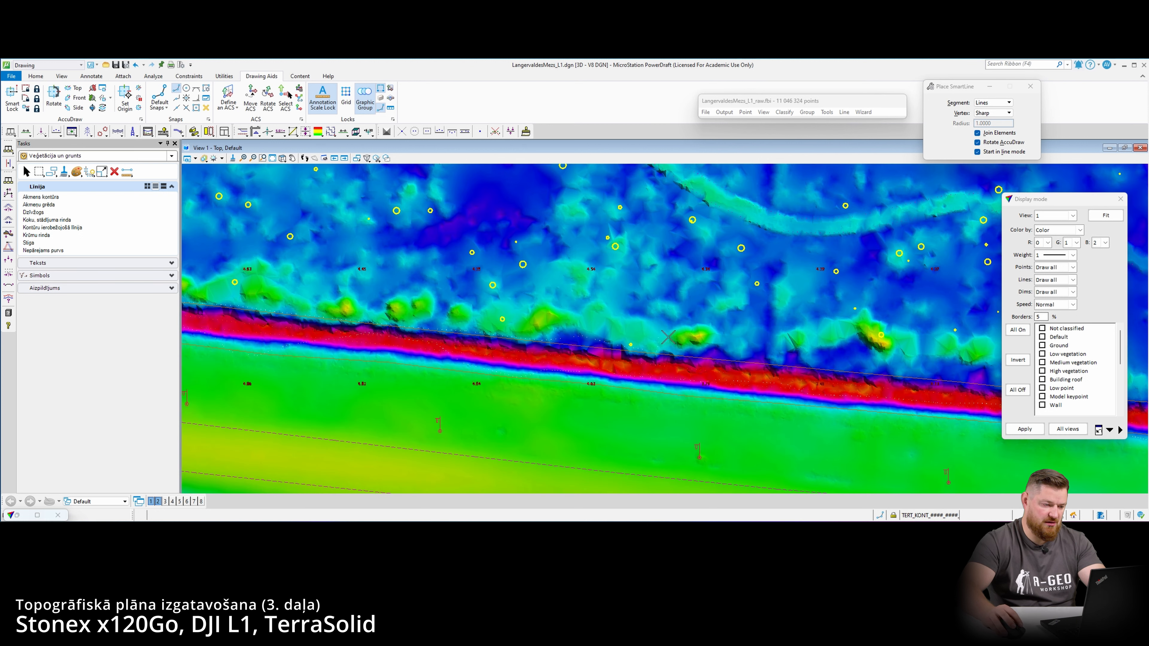
- Continue the outline around the easternmost mound and back along the row's northern side, closing it at its start near the 4.63 label
scroll(713, 347, "up", 4)
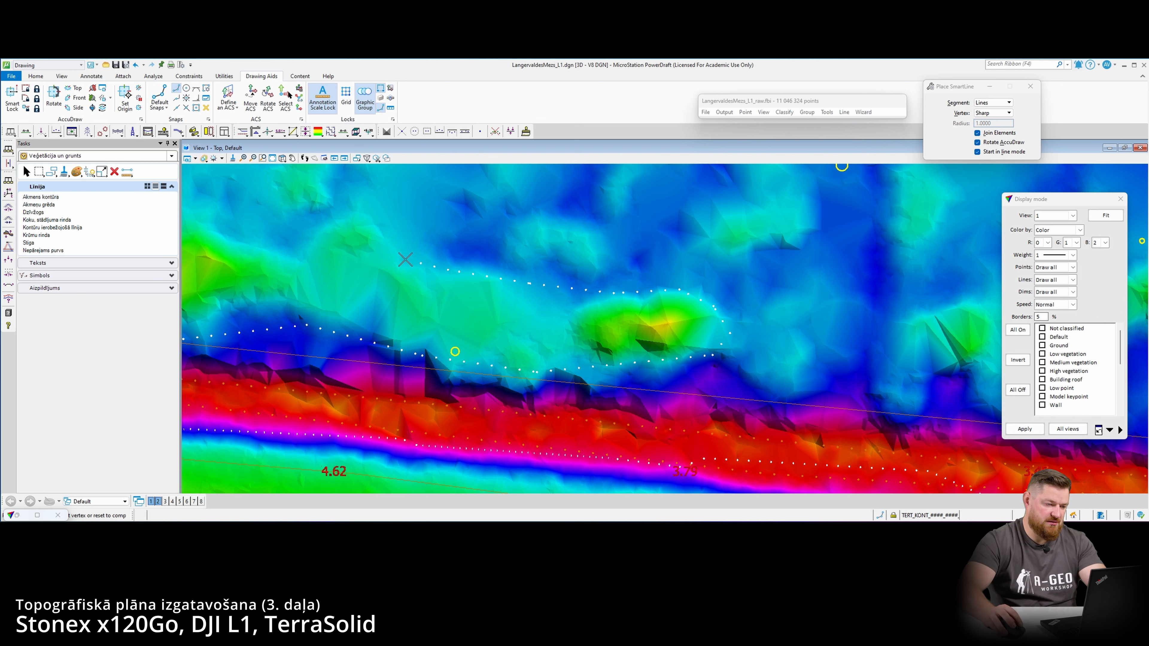
middle_click_drag(406, 260, 541, 291)
middle_click_drag(387, 277, 514, 298)
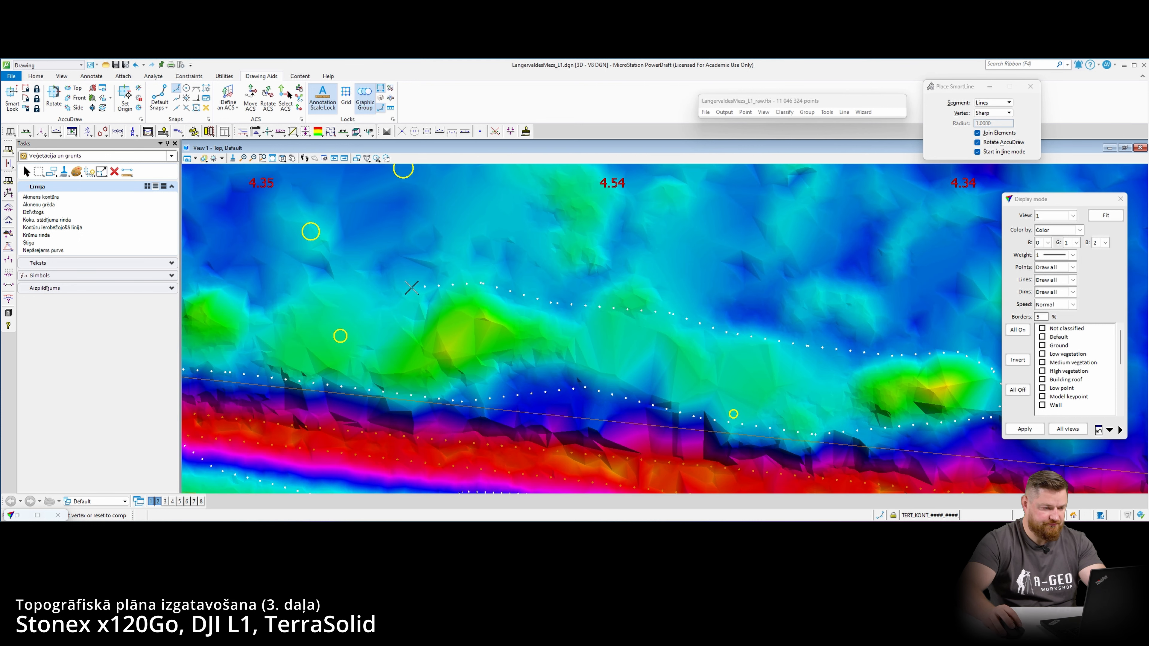
left_click(350, 299)
middle_click_drag(275, 294, 476, 306)
left_click(461, 306)
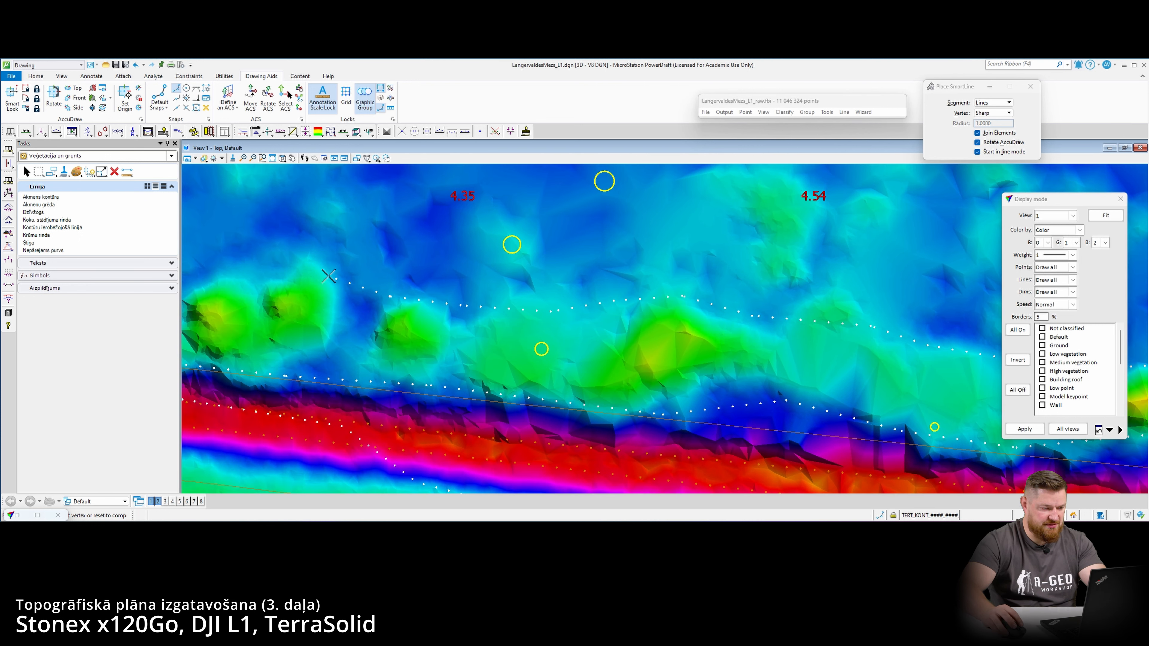
middle_click_drag(204, 280, 409, 283)
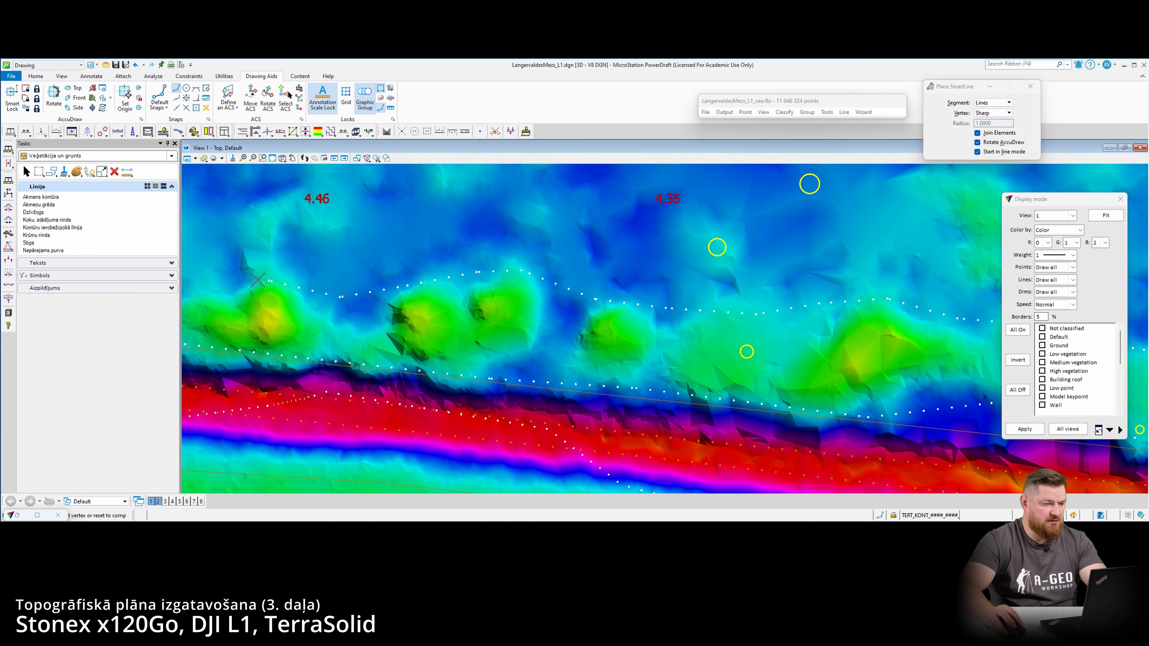
middle_click_drag(258, 280, 448, 290)
middle_click_drag(280, 264, 438, 312)
scroll(432, 292, "down", 2)
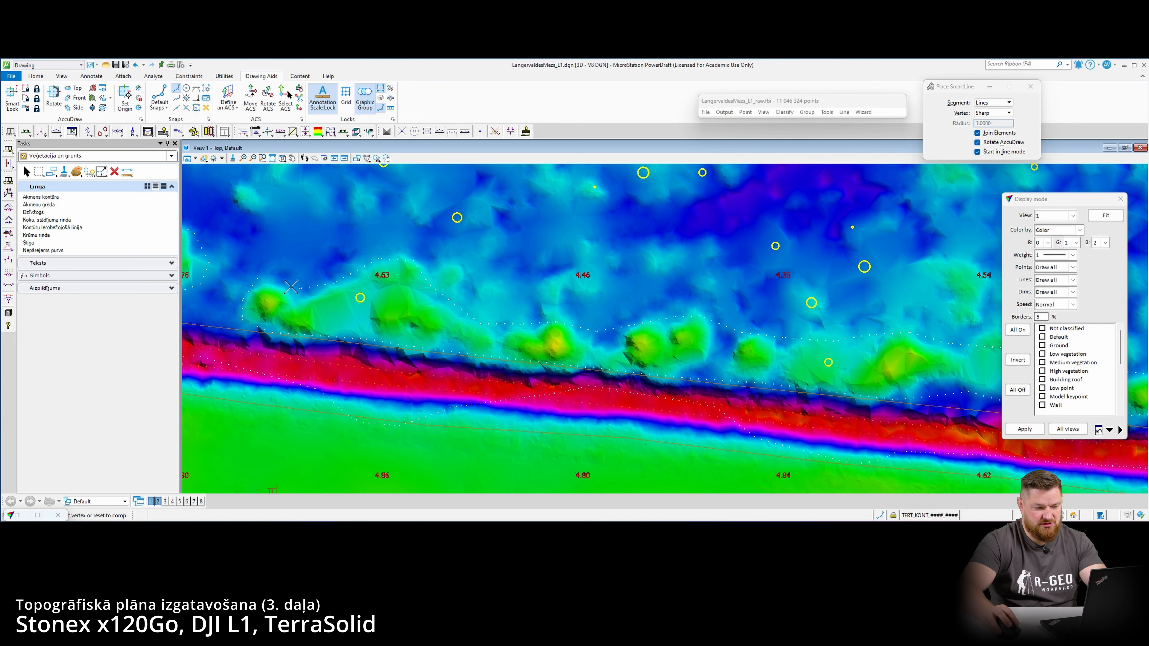
scroll(291, 287, "up", 5)
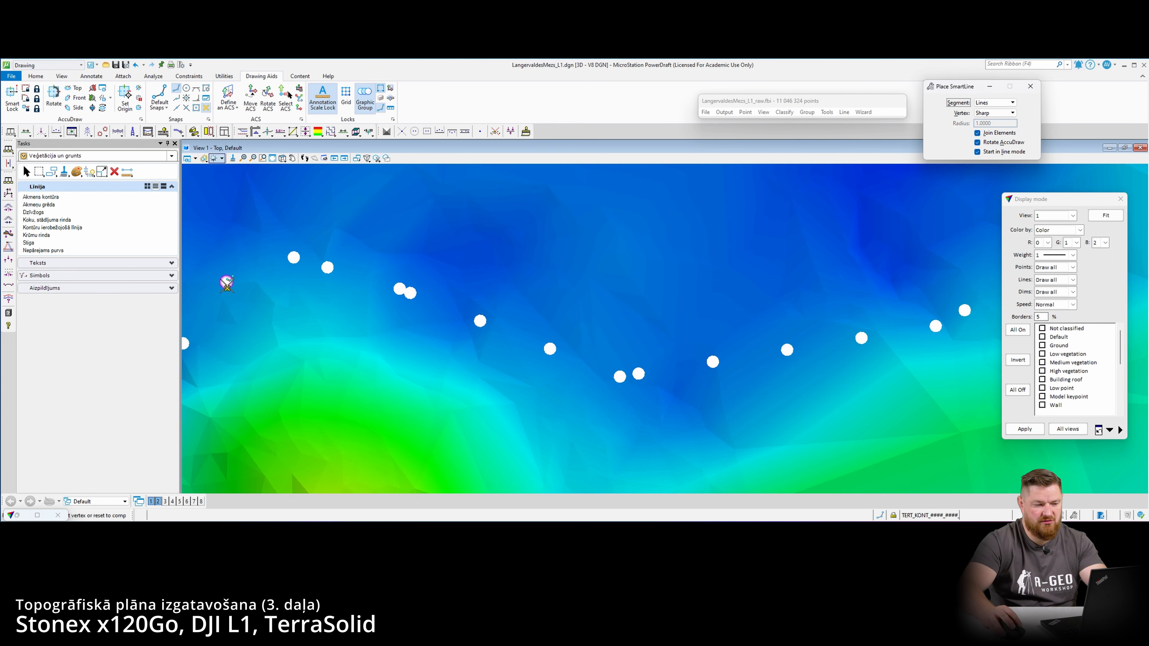
- Draw the southern side of a second contour-limiting outline from the next mound group eastward along the ditch to the surface's eastern edge
scroll(278, 304, "down", 5)
middle_click_drag(410, 348, 332, 298)
middle_click_drag(588, 316, 398, 269)
middle_click_drag(642, 303, 114, 248)
left_click(178, 132)
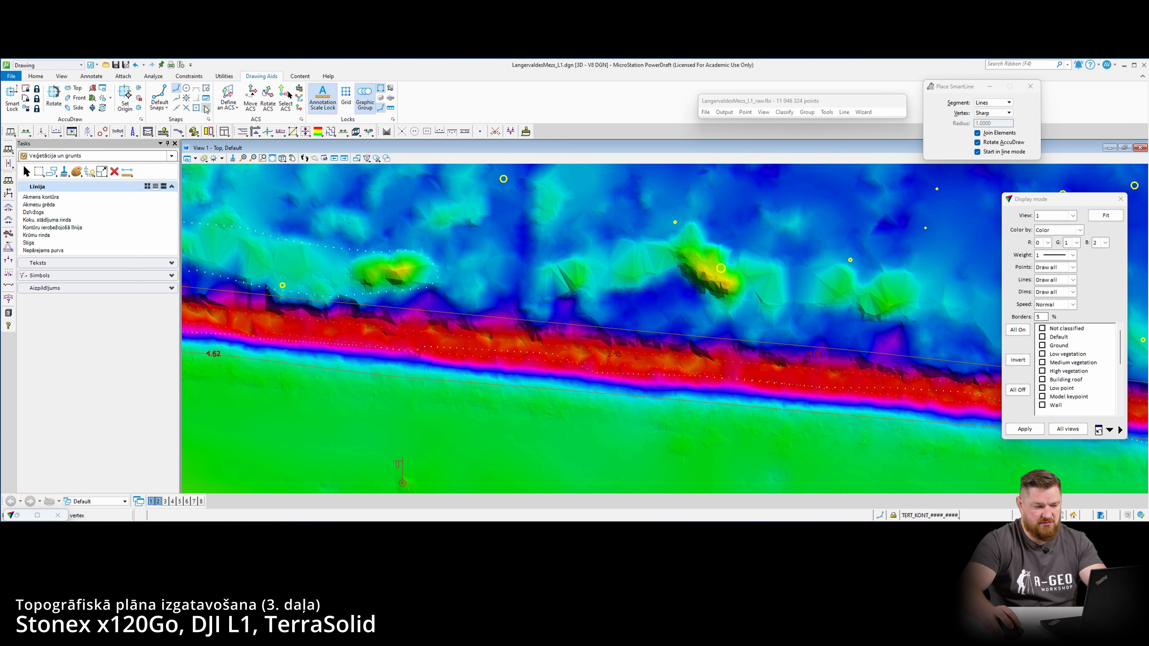
left_click(540, 265)
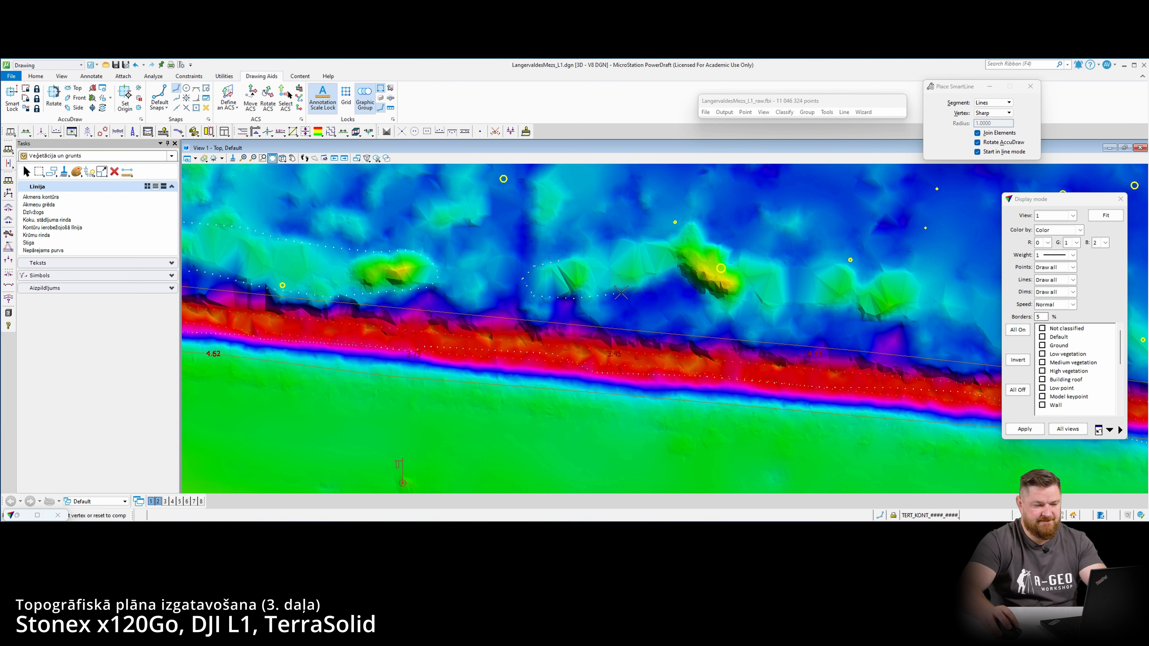
left_click(770, 311)
middle_click_drag(771, 312, 567, 293)
scroll(703, 308, "down", 3)
middle_click_drag(704, 308, 602, 298)
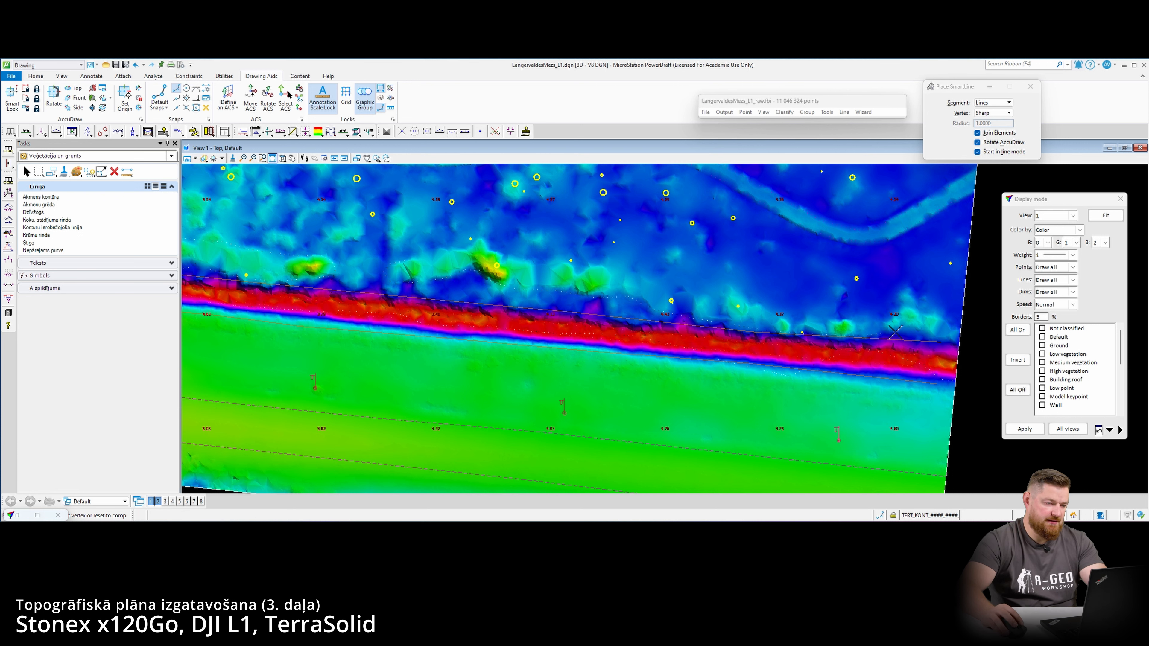
- Trace the second outline back westward along the northern side of the mounds and close it at its starting point
scroll(956, 334, "up", 2)
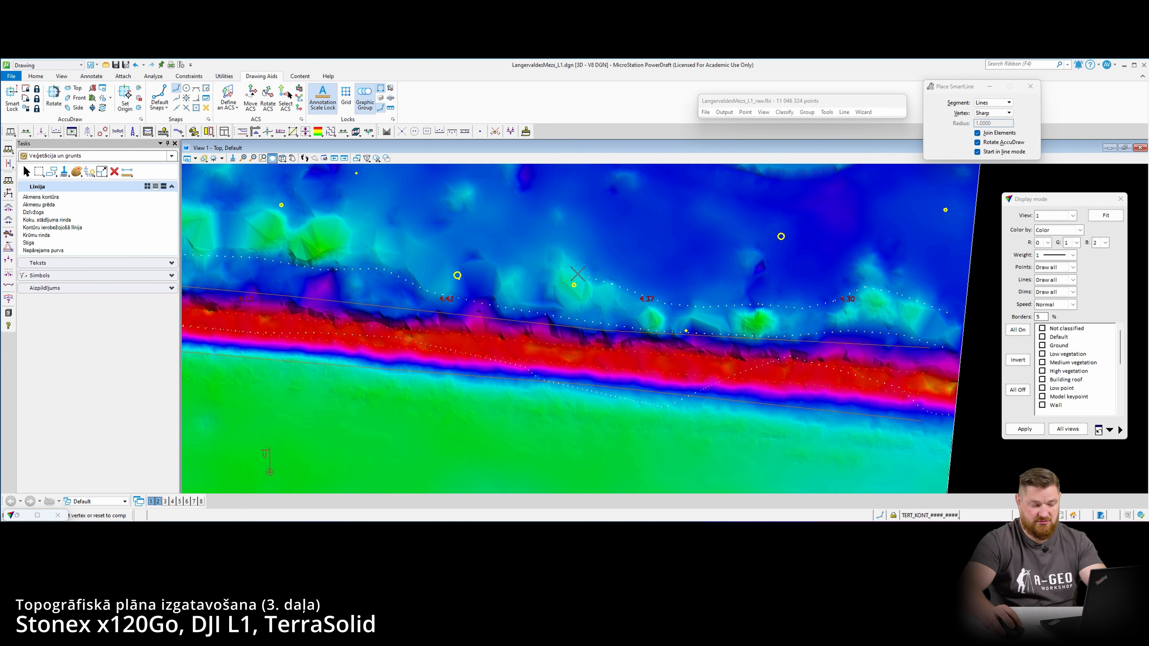
left_click(497, 262)
middle_click_drag(394, 229, 516, 269)
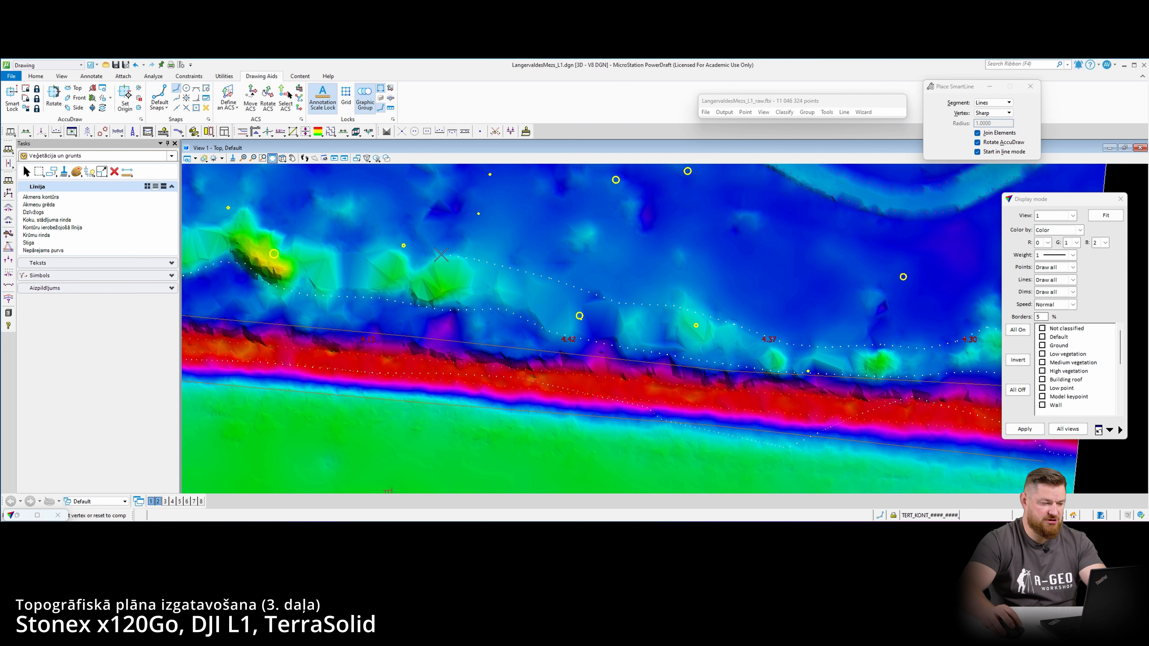
middle_click_drag(346, 246, 422, 270)
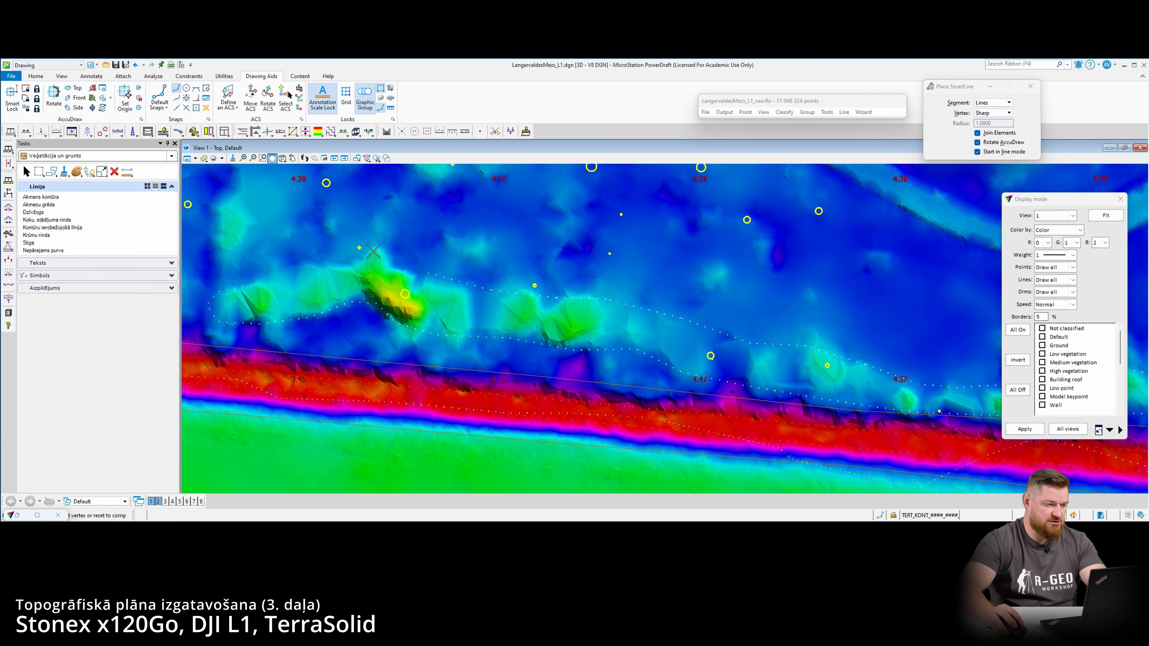
scroll(298, 265, "up", 5)
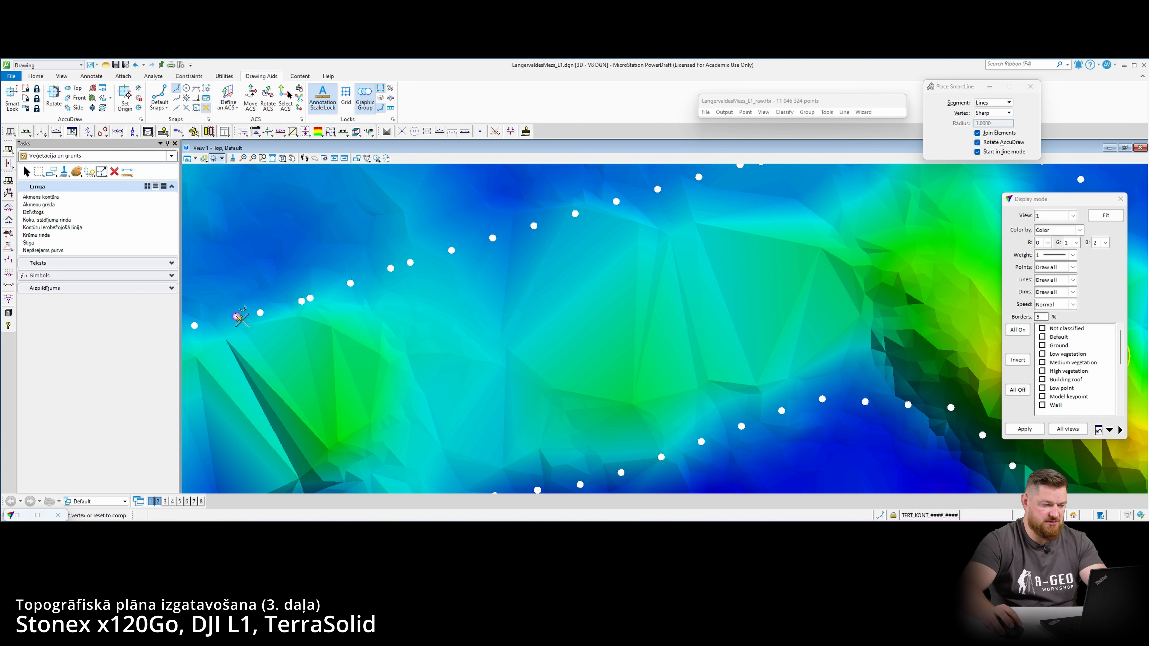
scroll(241, 318, "down", 5)
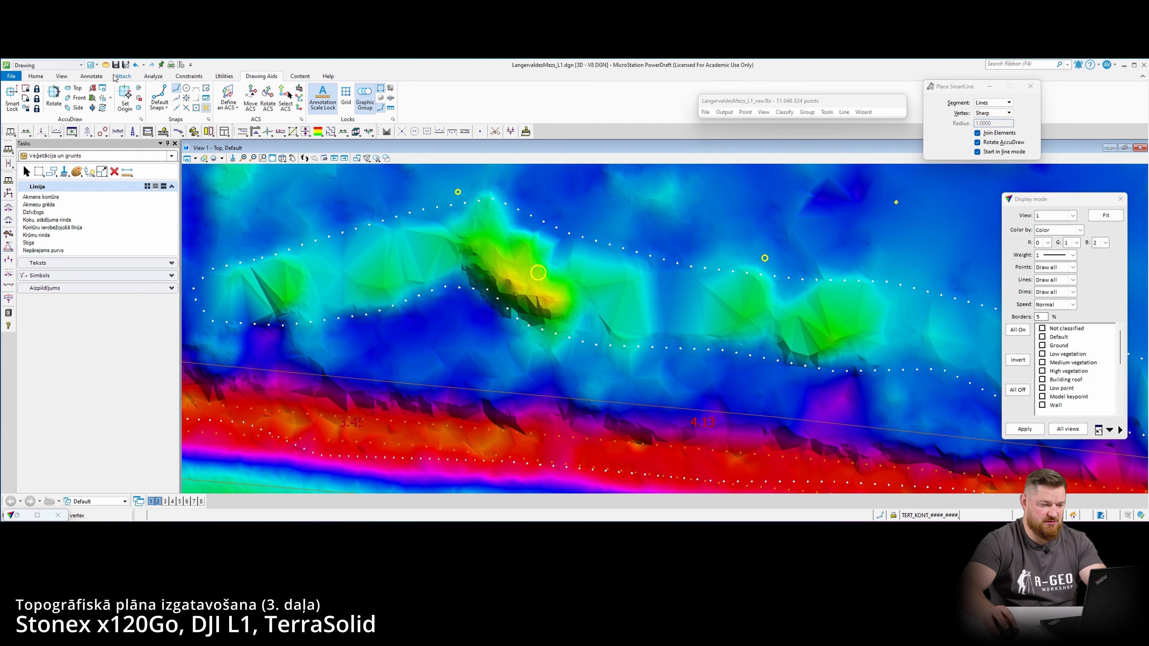
- Remove the shaded surface display from view 1 and show the whole line plan
left_click(35, 76)
left_click(650, 108)
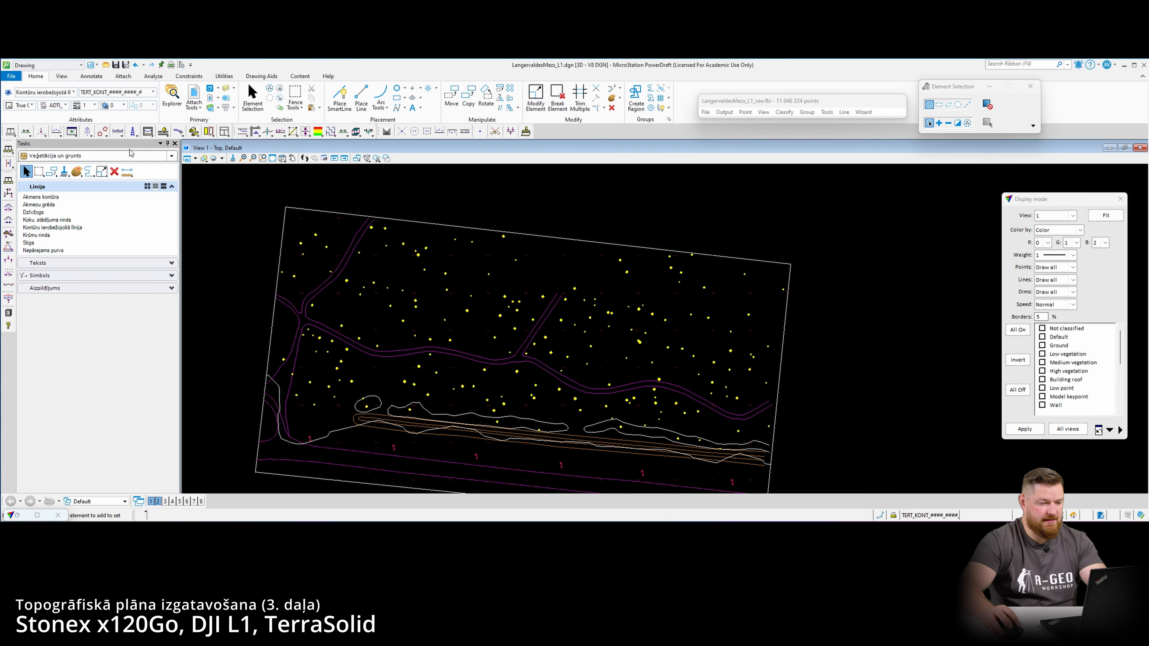
left_click(172, 156)
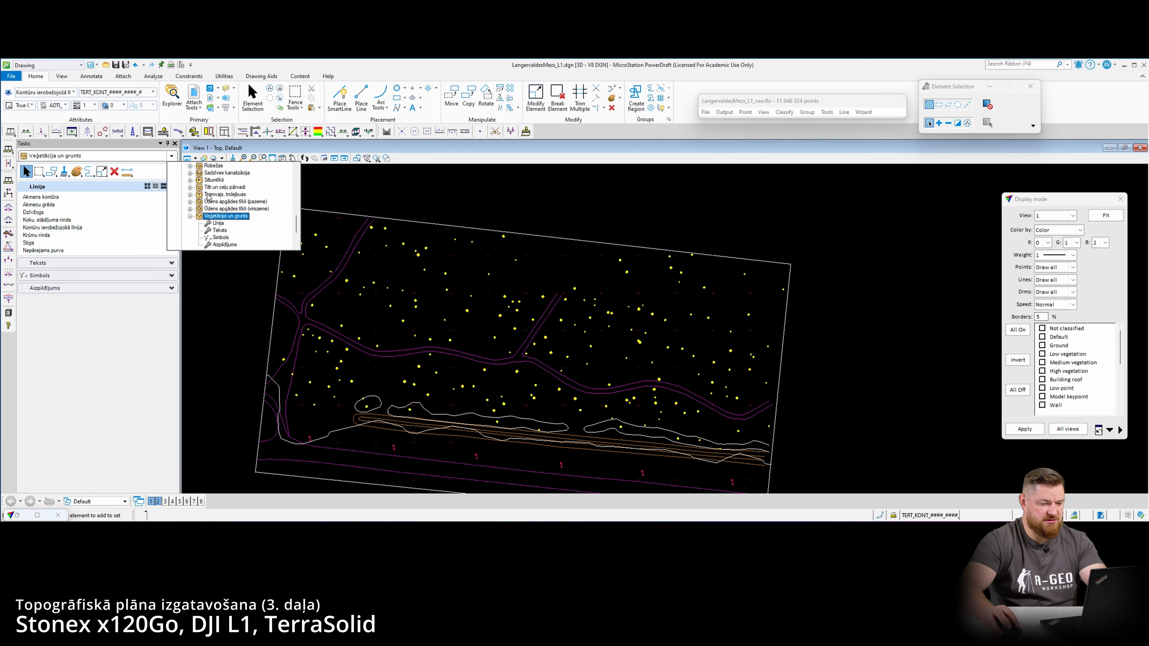
scroll(213, 192, "up", 10)
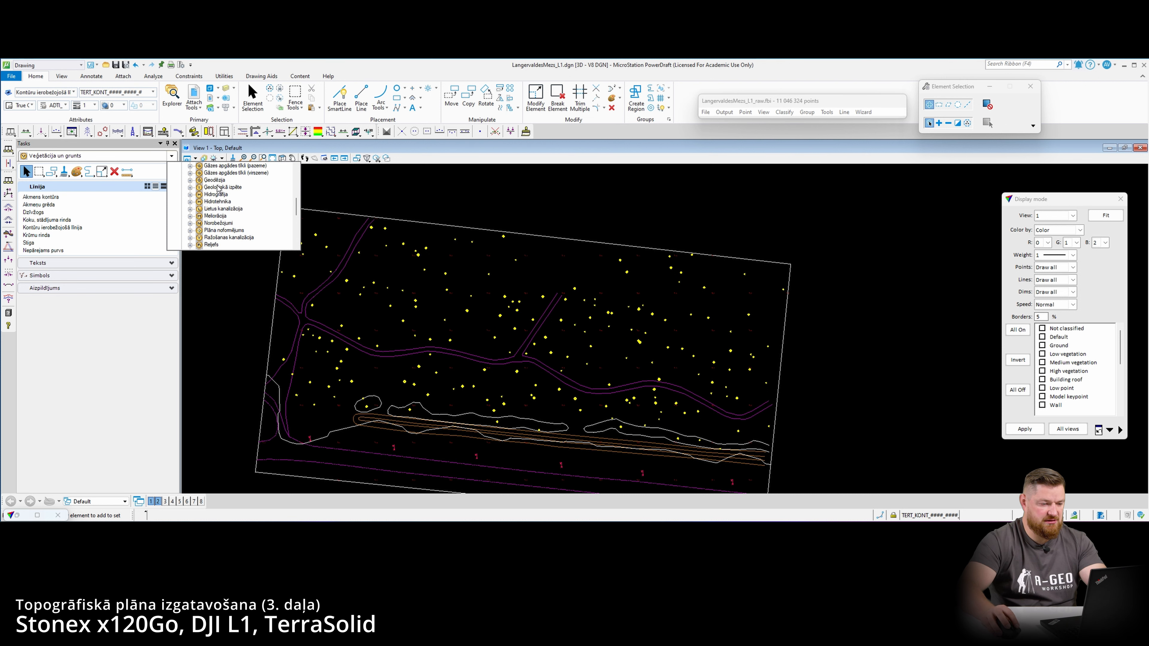
left_click(347, 294)
scroll(328, 278, "up", 10)
scroll(330, 278, "down", 5)
middle_click_drag(277, 353, 367, 303)
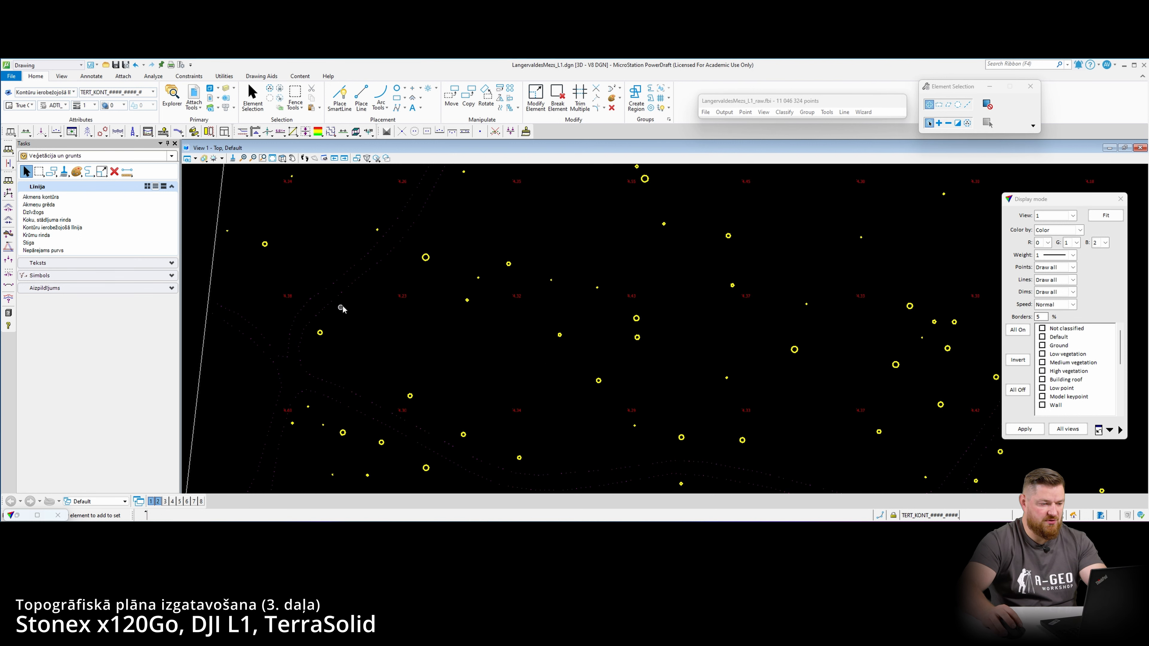
scroll(288, 301, "down", 5)
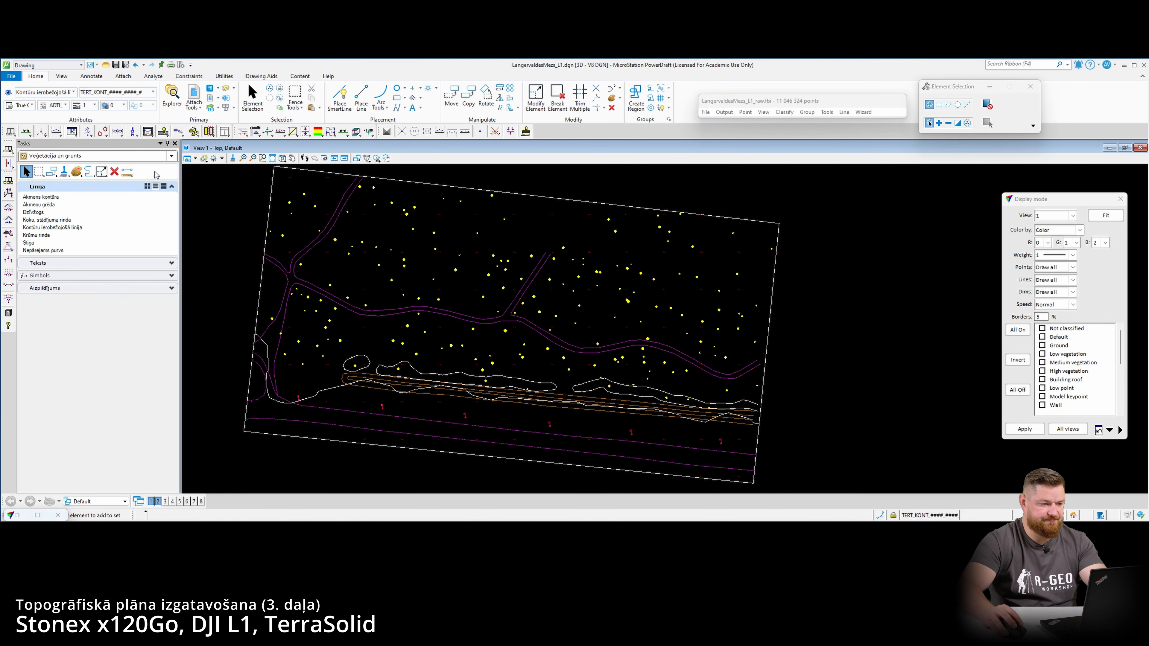
- Set Drop Element On Surface to follow Ground_L1, dropping only original vertices, making copies on level 50 and using the second outside-surface option
left_click(261, 135)
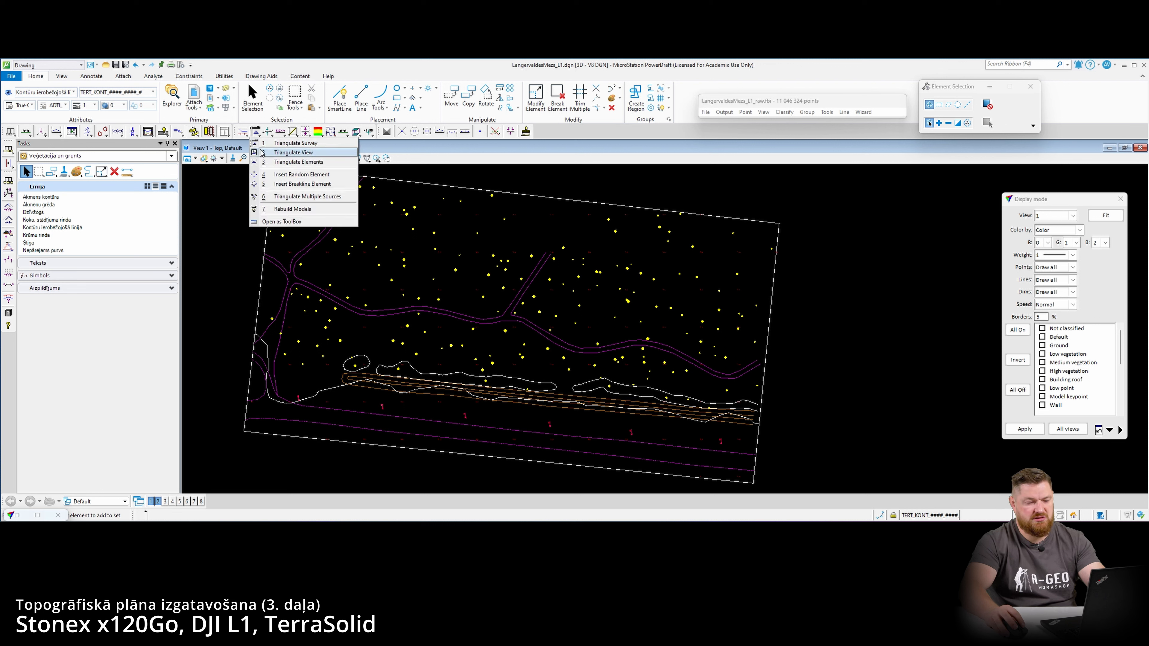
left_click(251, 127)
left_click(267, 132)
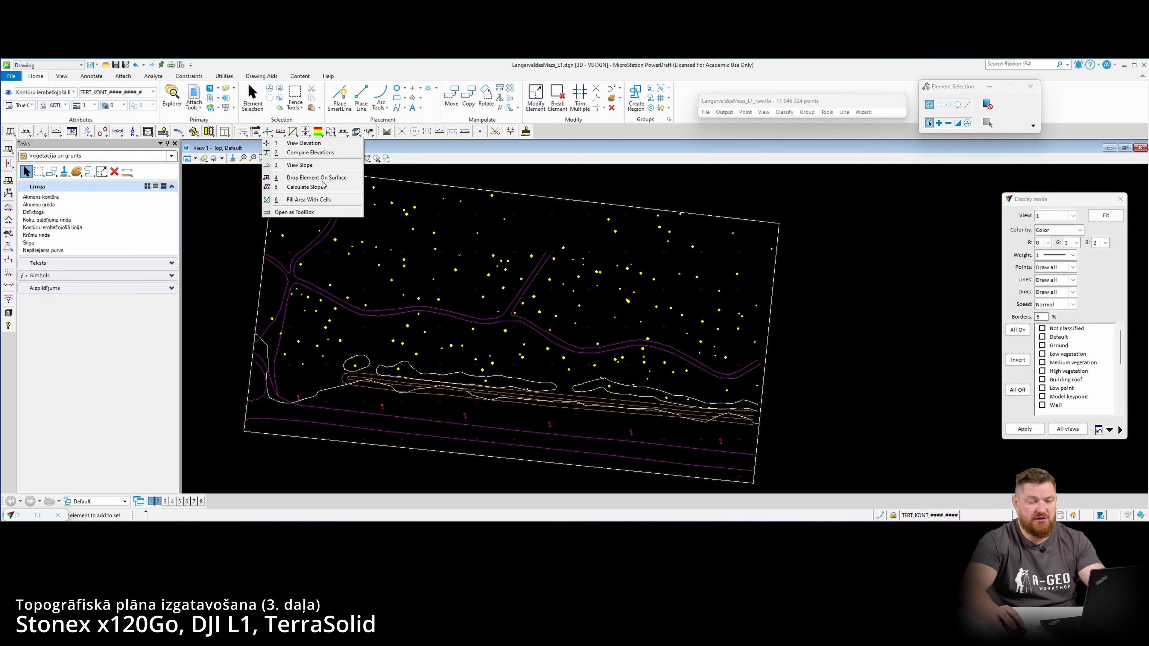
left_click(301, 178)
left_click(89, 152)
left_click(89, 159)
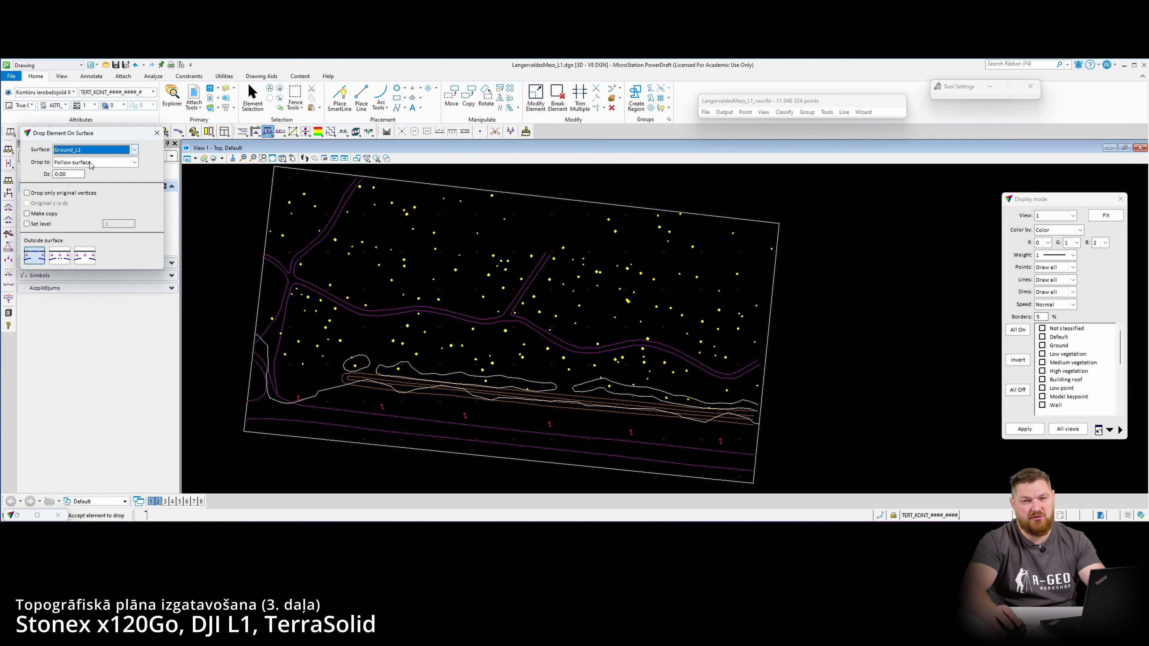
left_click(85, 163)
left_click(72, 172)
left_click(30, 194)
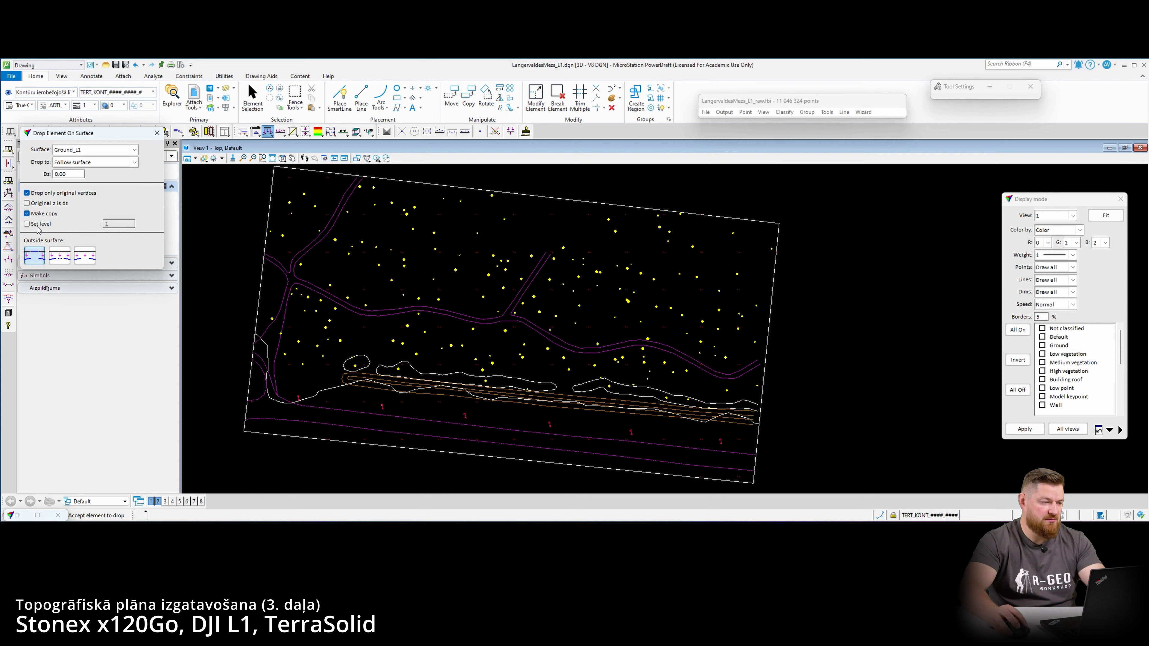
left_click(60, 257)
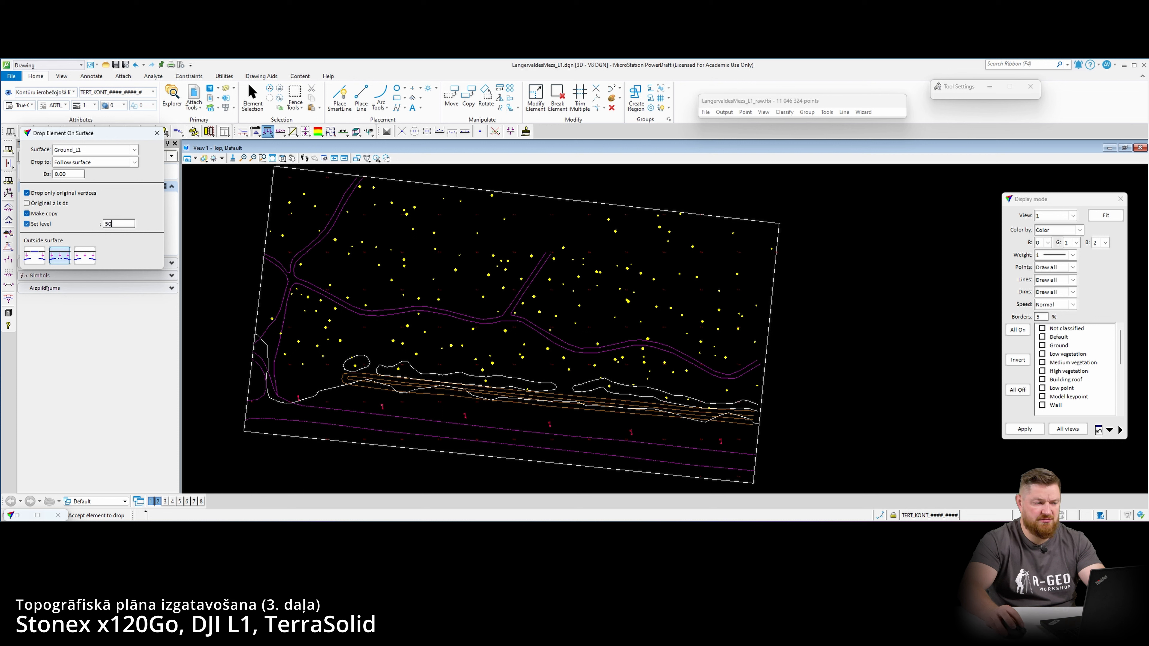
scroll(302, 235, "up", 5)
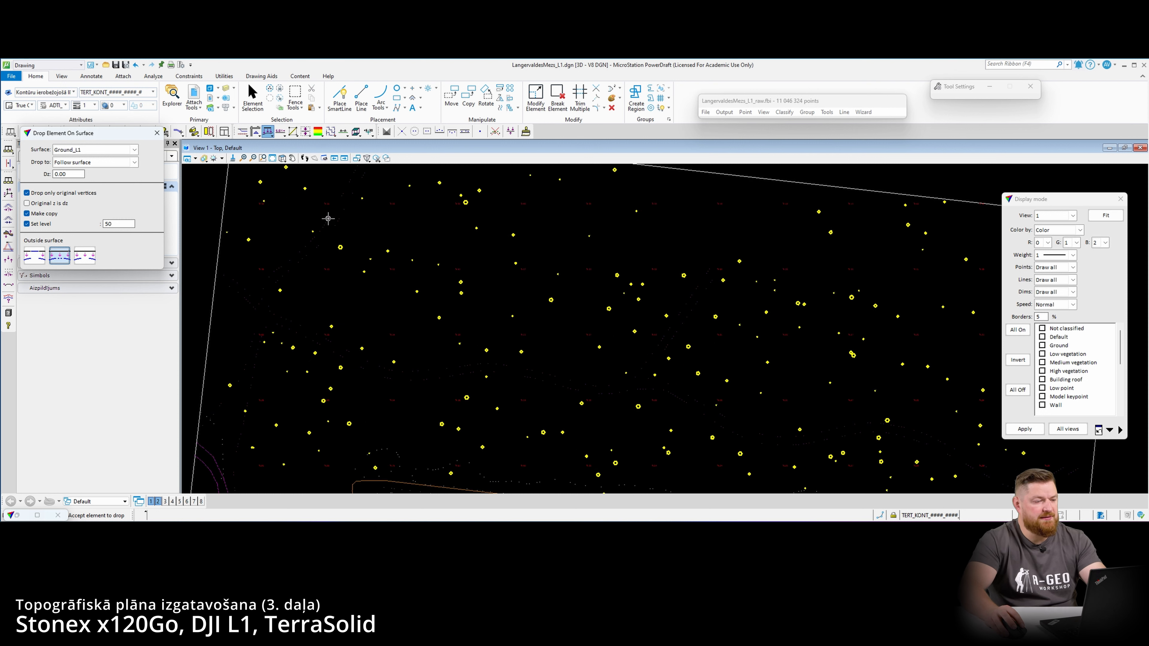
- Drop the path edge lines around the western path junction onto the ground surface
scroll(329, 219, "up", 3)
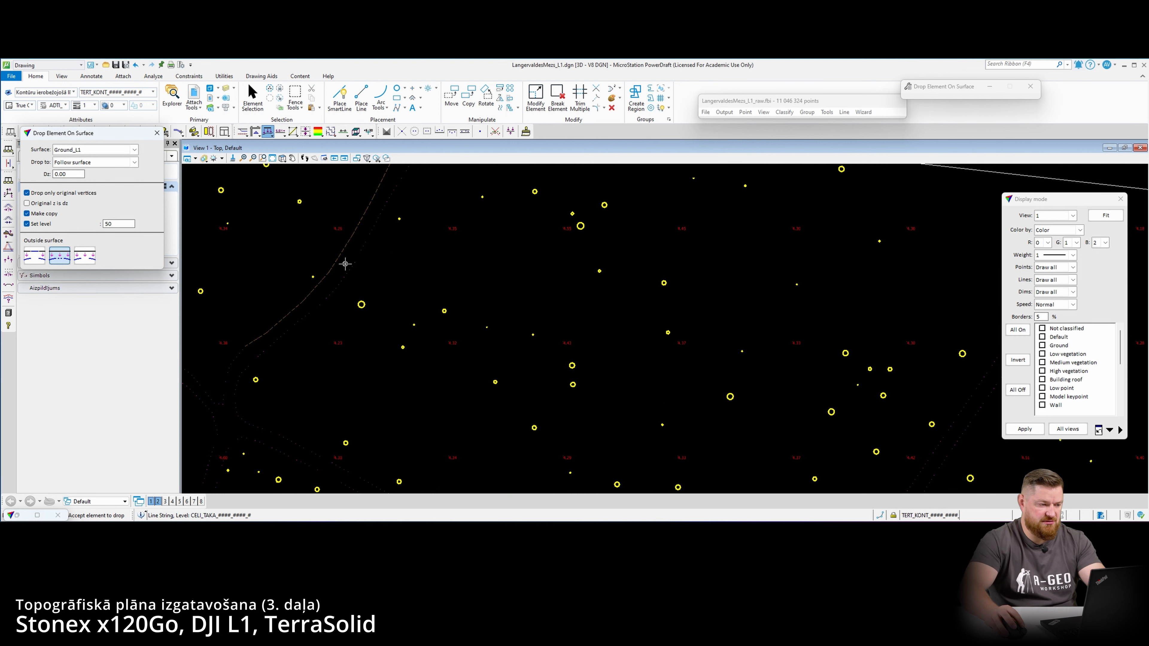
scroll(355, 262, "down", 3)
scroll(373, 296, "up", 5)
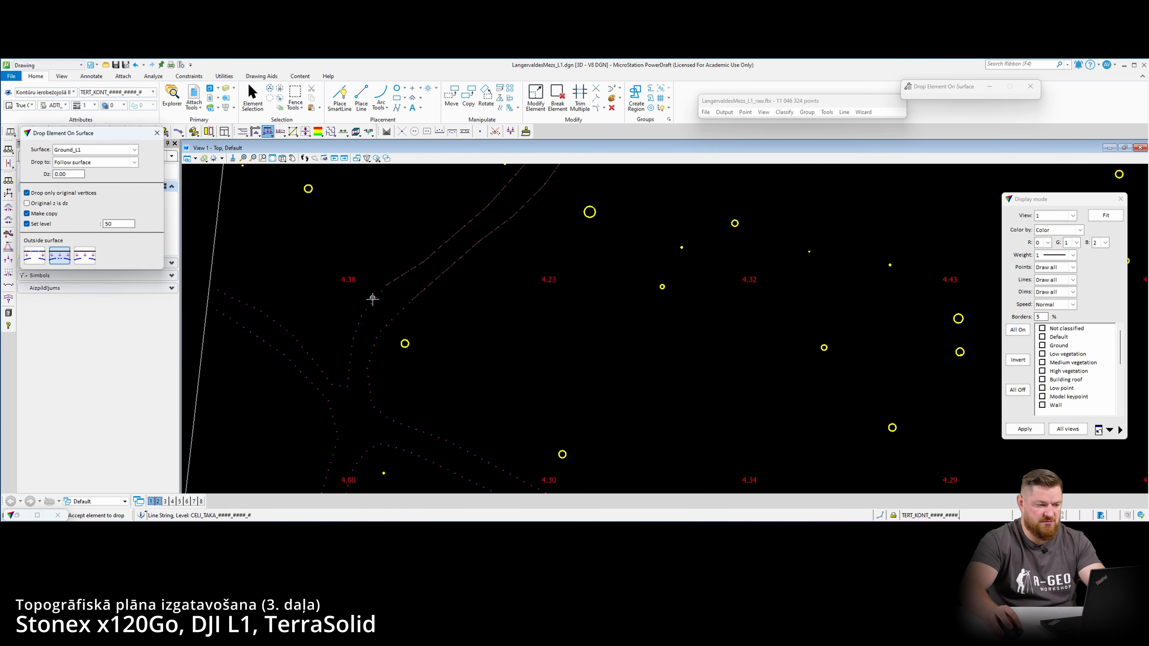
left_click(337, 312)
left_click(367, 356)
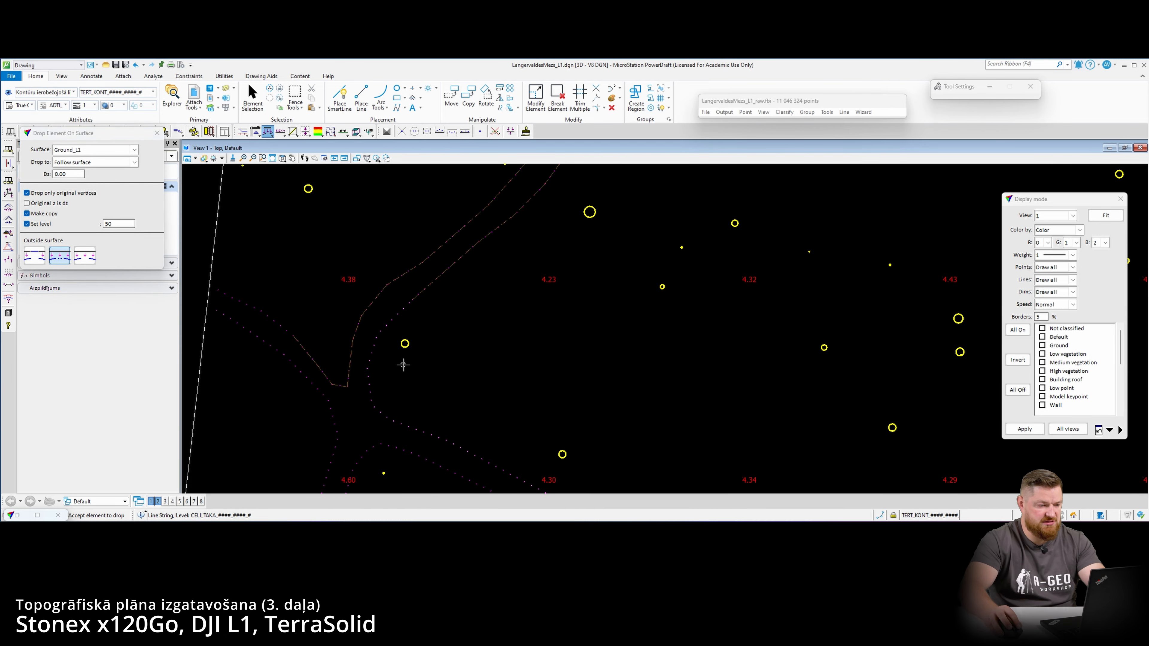
left_click(402, 365)
left_click(262, 312)
left_click(247, 332)
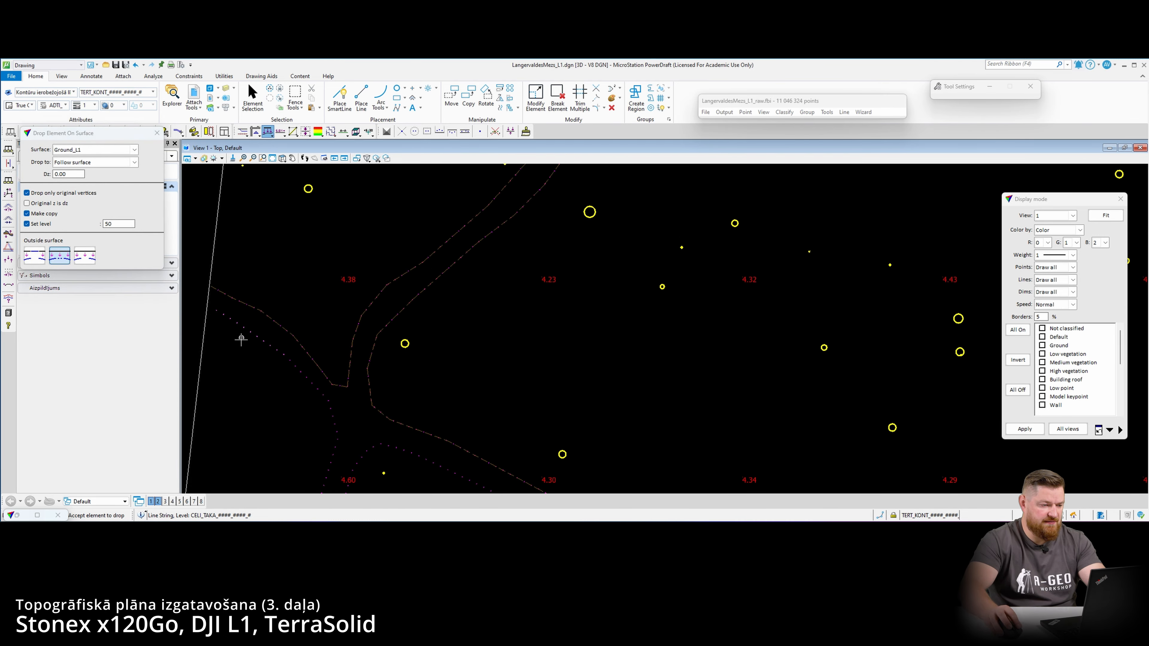
- Drop the path edges south of the junction and the contour-limiting line near the western boundary onto the ground surface
scroll(282, 360, "down", 3)
scroll(284, 369, "up", 5)
scroll(310, 278, "down", 3)
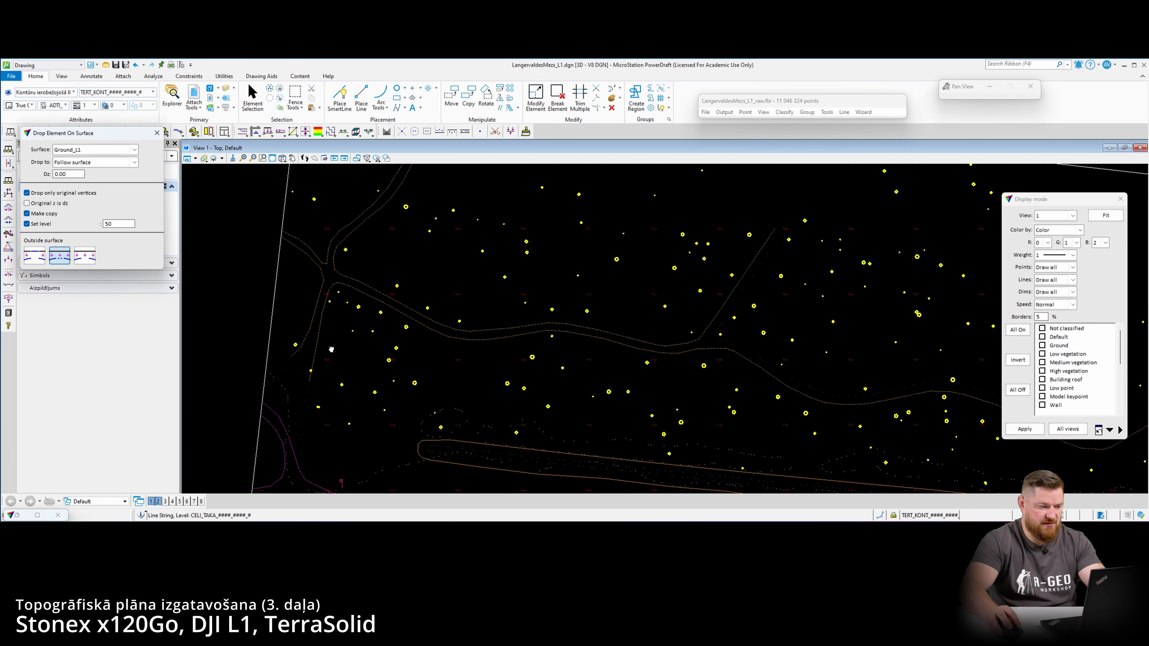
scroll(347, 321, "up", 3)
left_click(352, 325)
left_click(337, 311)
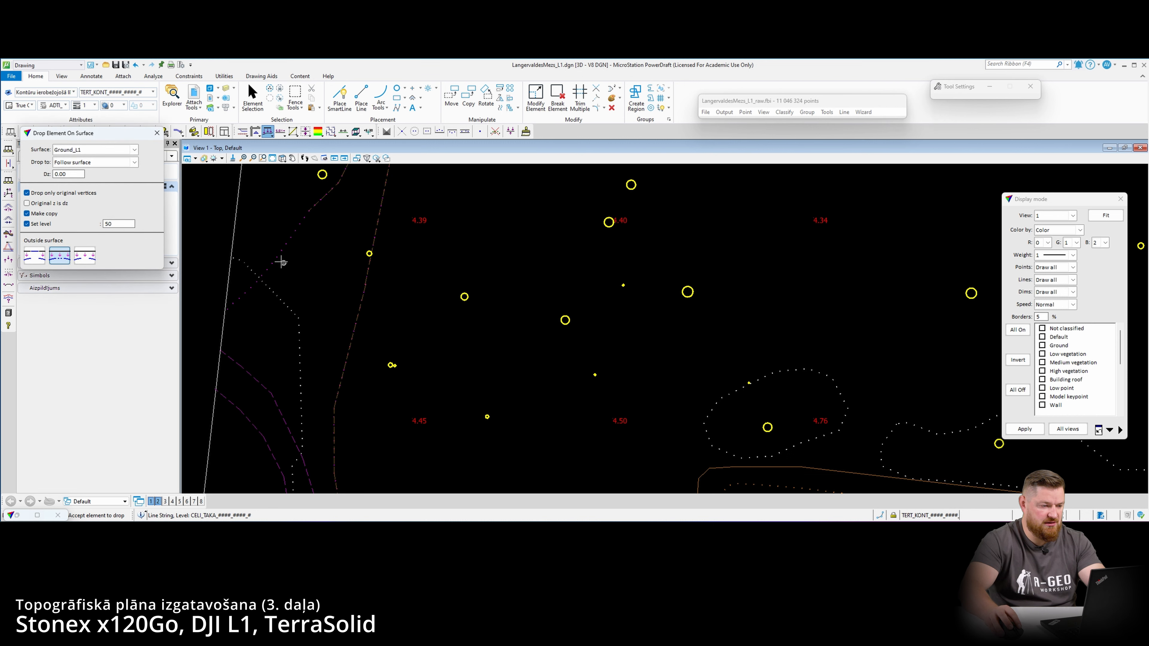
left_click(274, 262)
left_click(300, 267)
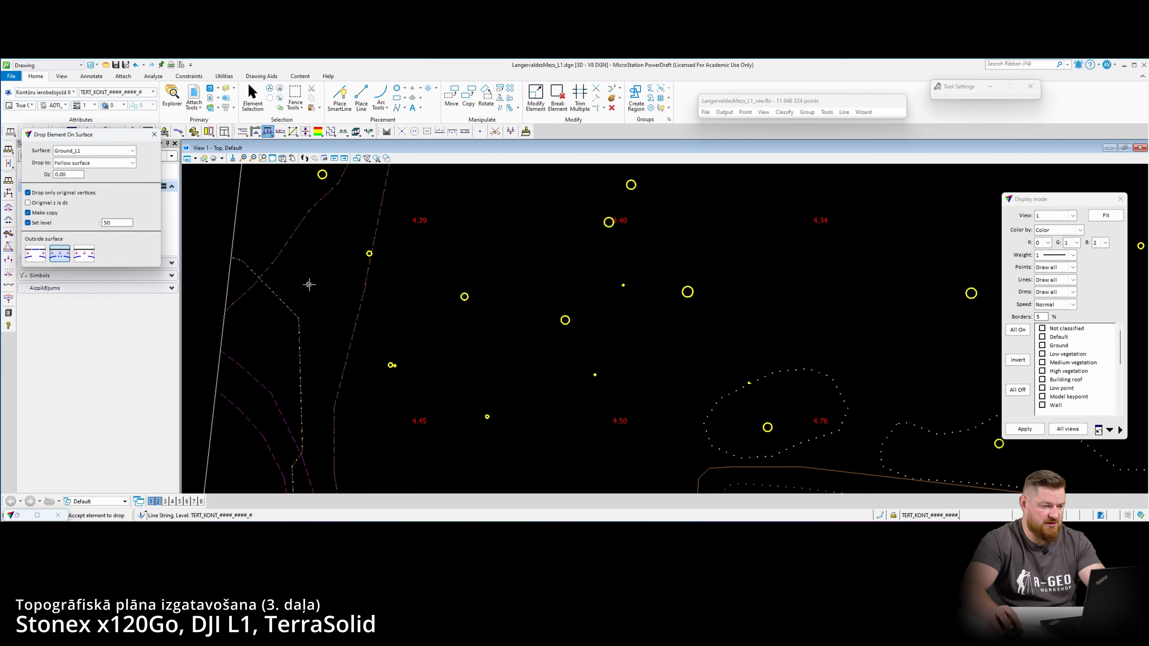
- Drop the road edge lines at the southwestern junction and along the main road onto the ground surface
scroll(308, 281, "down", 3)
left_click(313, 273)
left_click(317, 290)
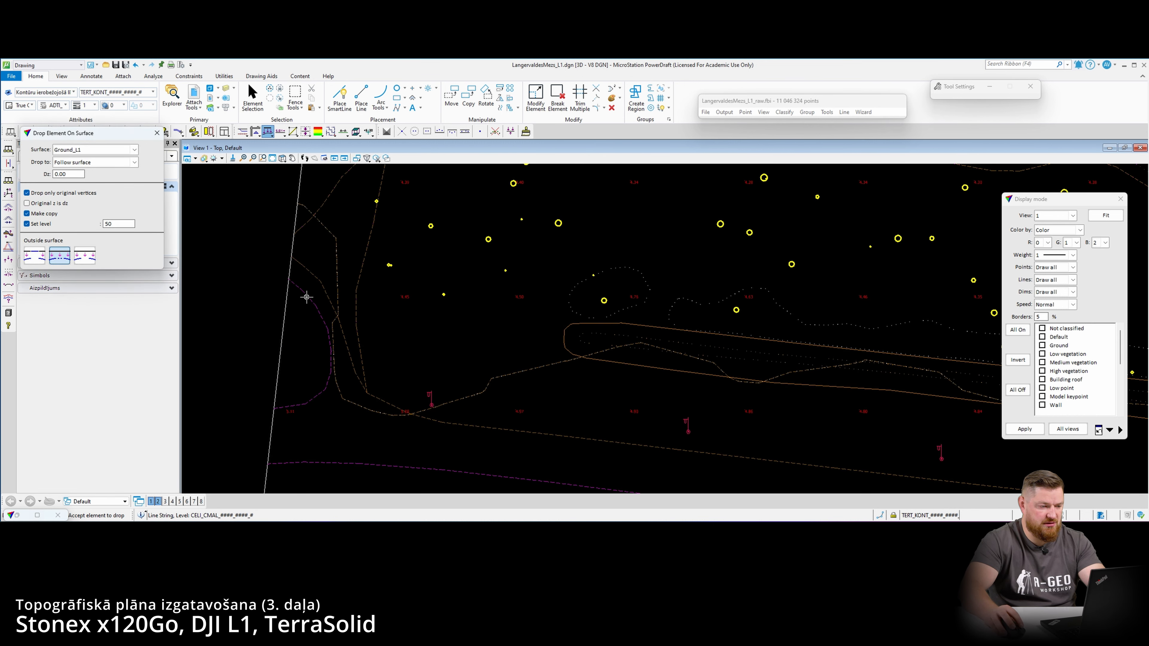
left_click(312, 358)
left_click(342, 443)
scroll(316, 362, "down", 2)
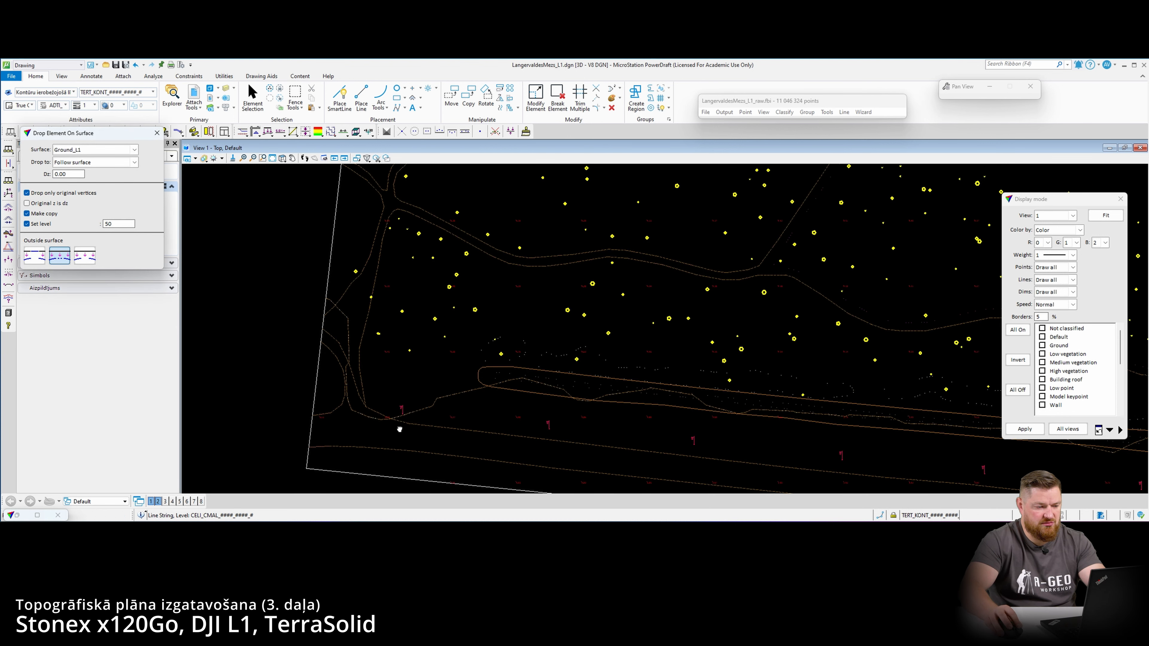
- Drop the ditch edge and bottom lines and the western mound outlines onto the ground surface
scroll(429, 325, "up", 4)
left_click(429, 327)
left_click(423, 327)
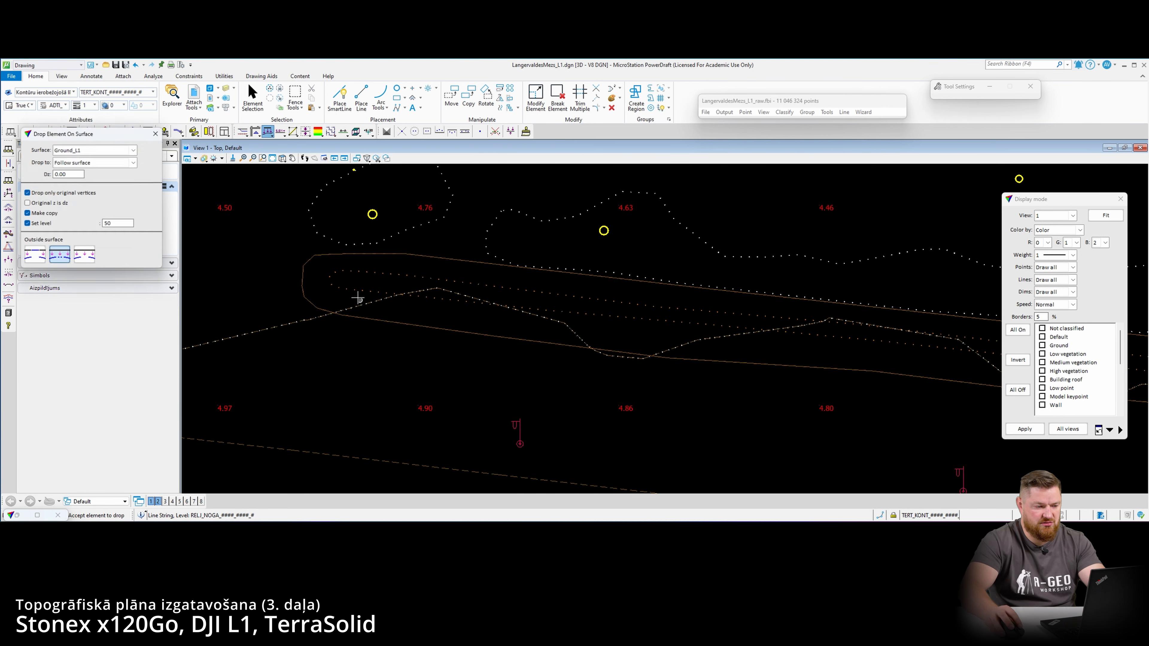
left_click(354, 289)
left_click(372, 341)
scroll(353, 345, "down", 2)
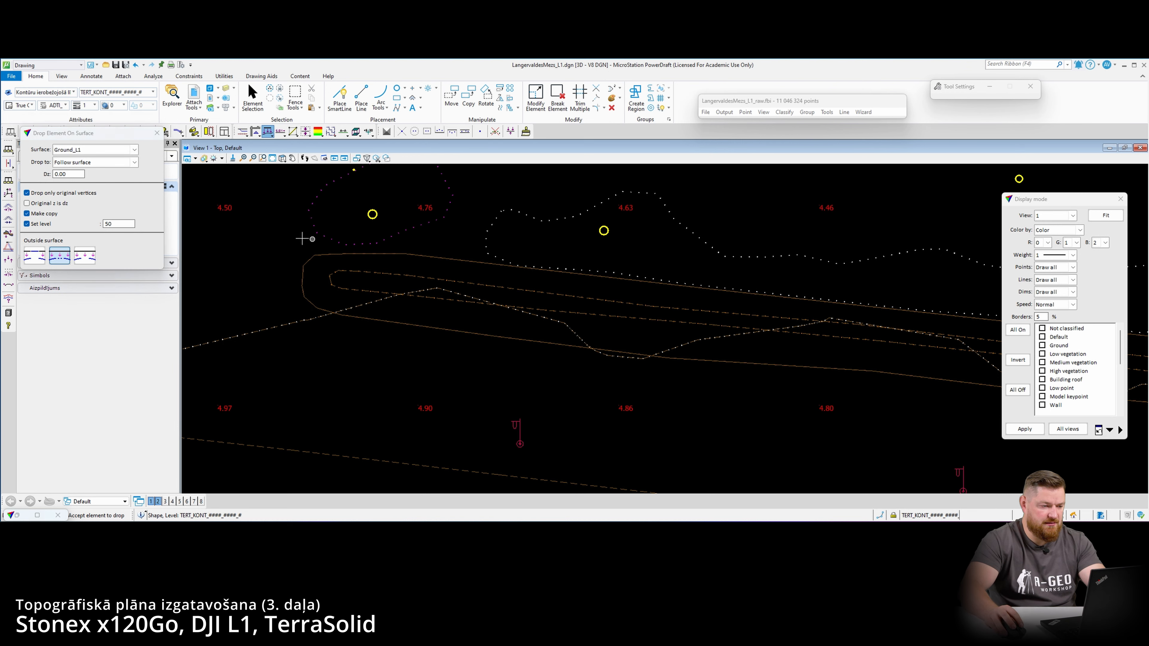
scroll(463, 237, "down", 2)
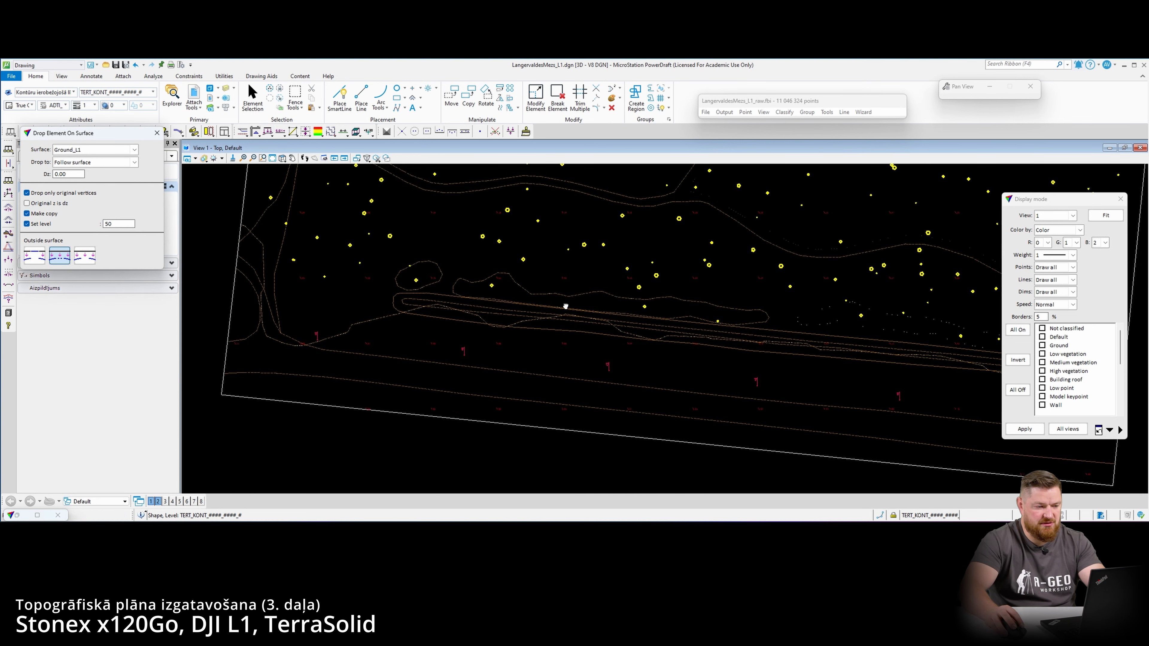
- Drop the eastern mound outline and the remaining edges of the northern path and its branch onto the ground surface
scroll(520, 299, "up", 4)
scroll(428, 309, "down", 2)
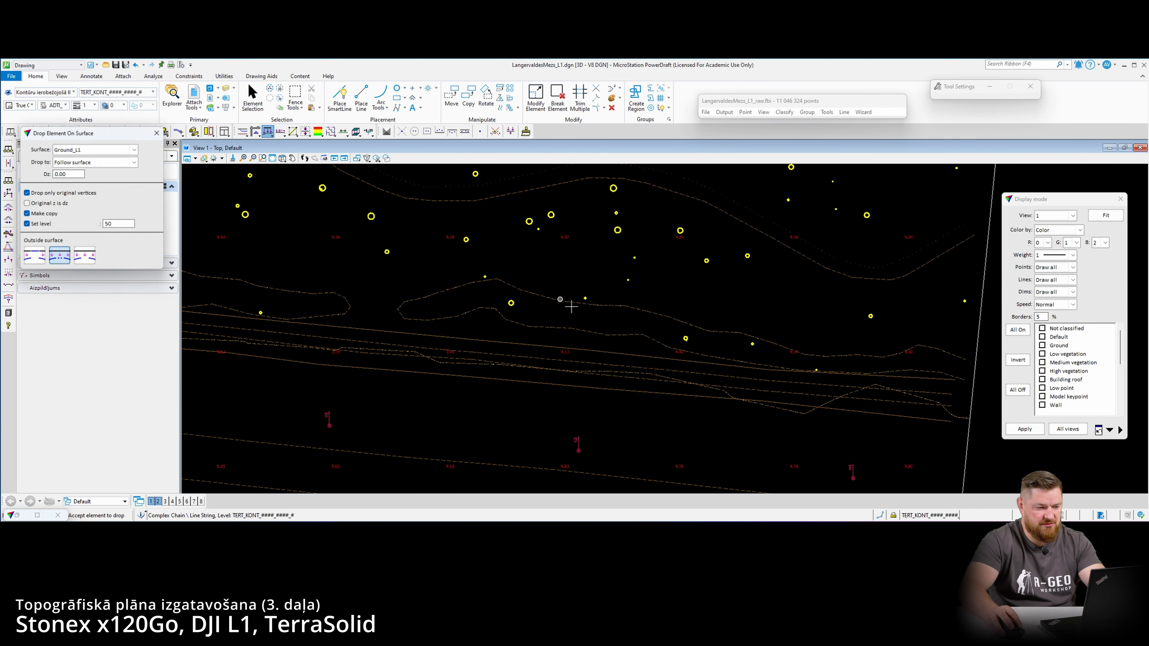
scroll(624, 355, "down", 1)
middle_click_drag(624, 355, 613, 381)
scroll(622, 319, "up", 2)
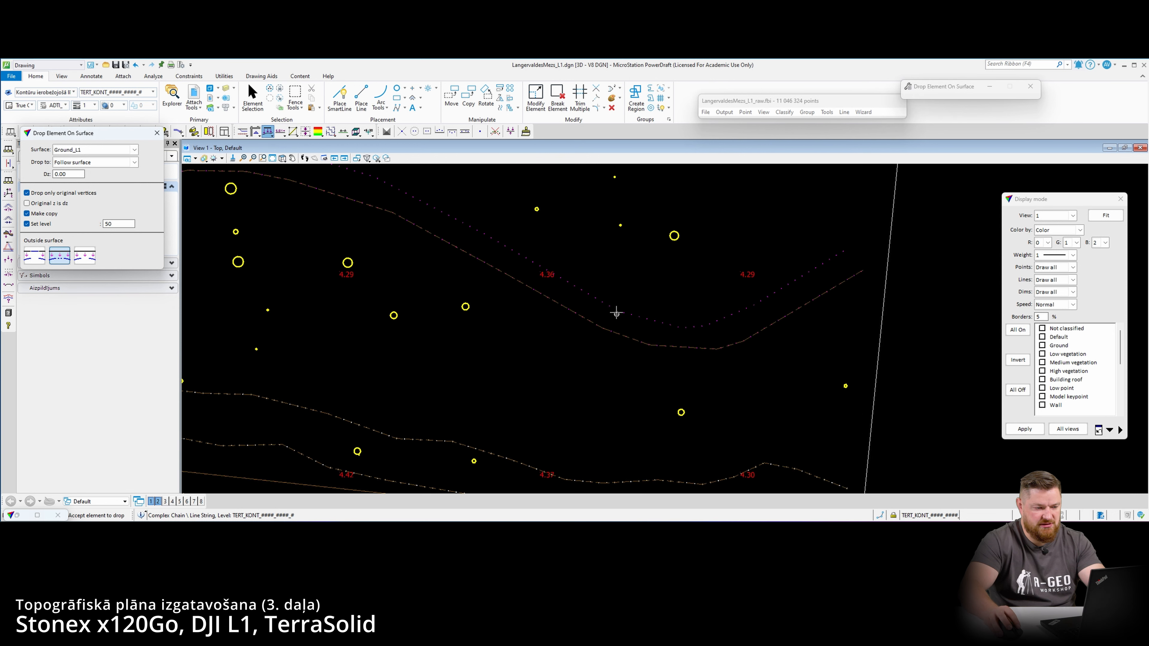
scroll(613, 289, "down", 2)
middle_click_drag(608, 297, 612, 318)
scroll(612, 318, "down", 3)
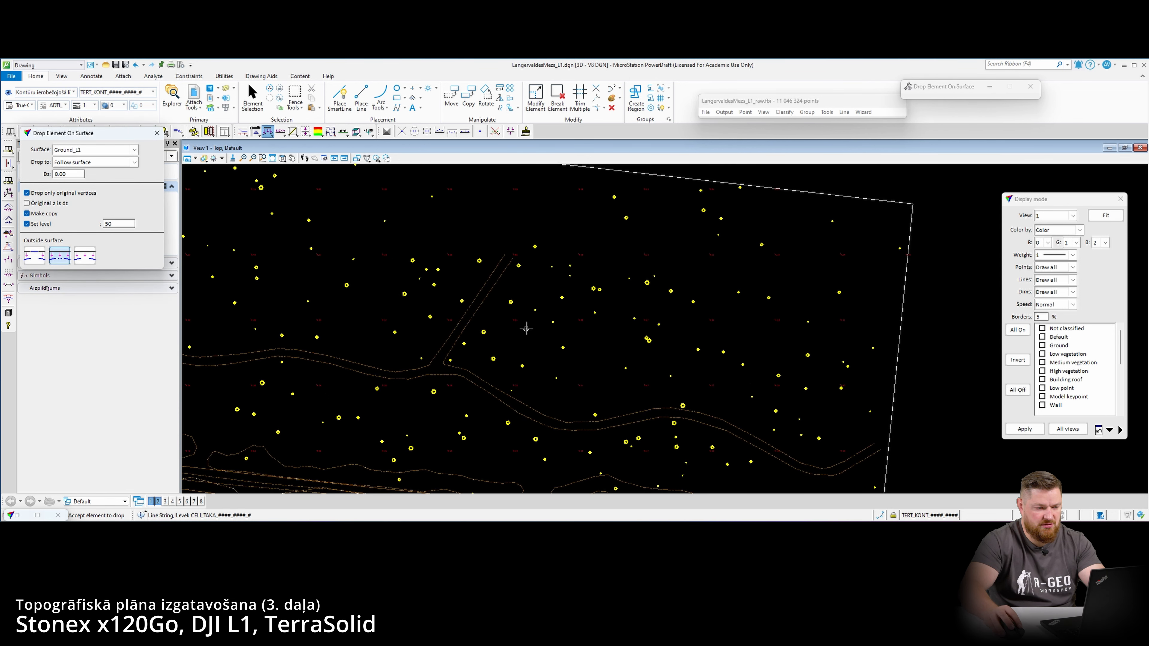
scroll(519, 377, "up", 4)
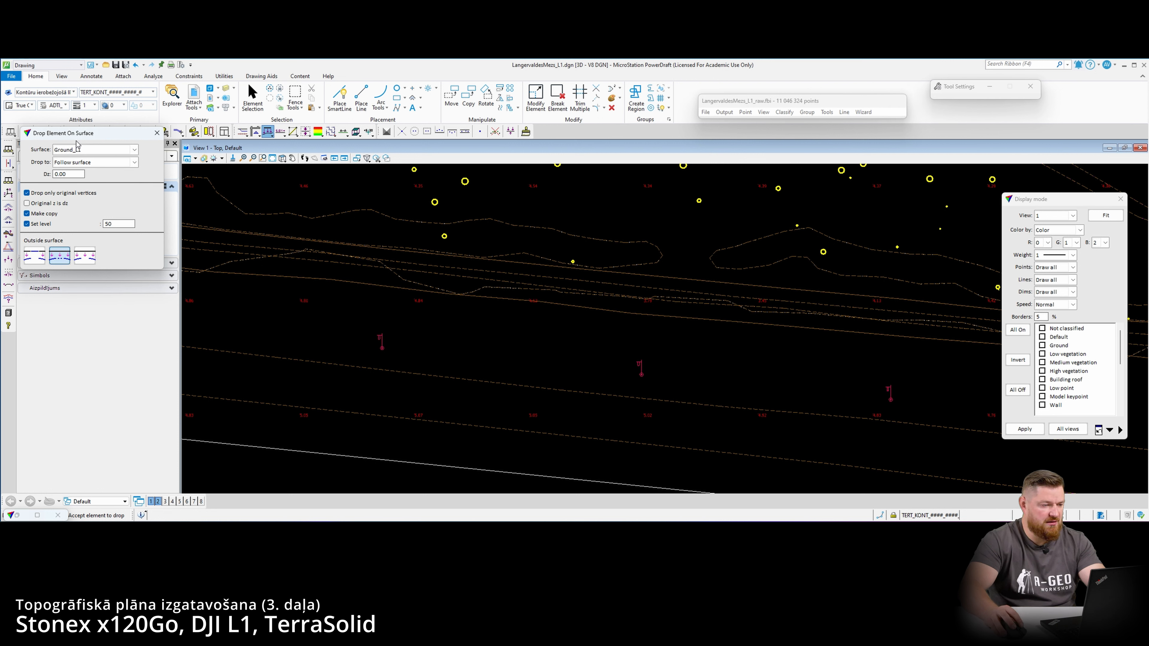
- Close the Drop Element On Surface settings and look over the dropped lines along the road and ditch
left_click_drag(80, 135, 85, 302)
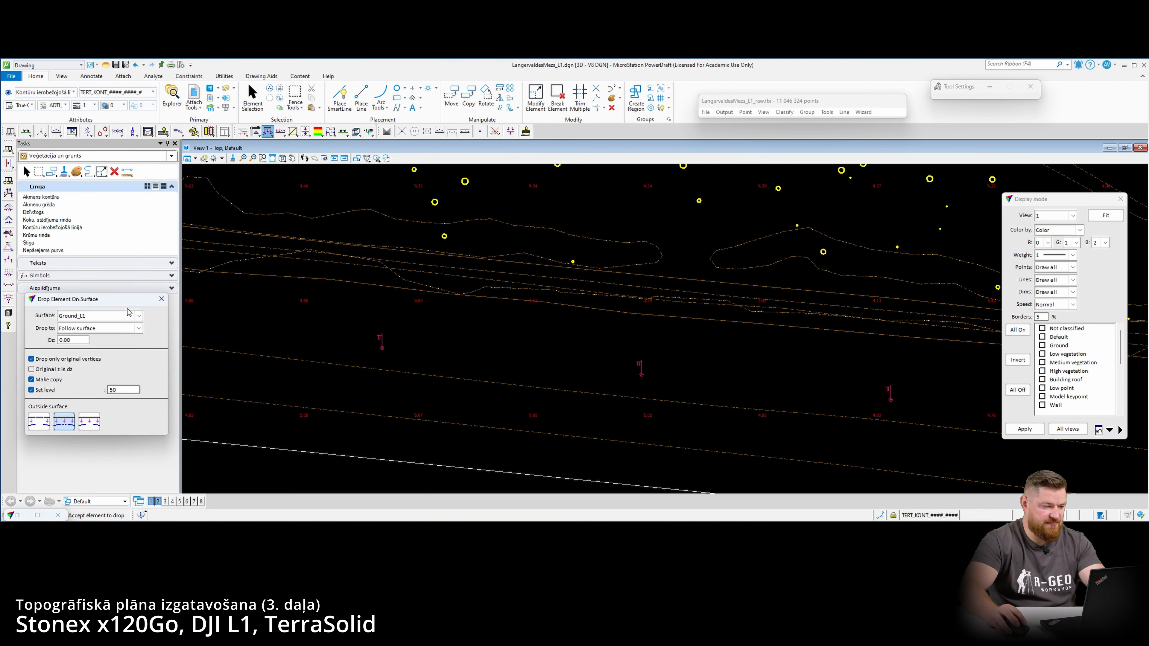
left_click(161, 299)
scroll(373, 380, "down", 3)
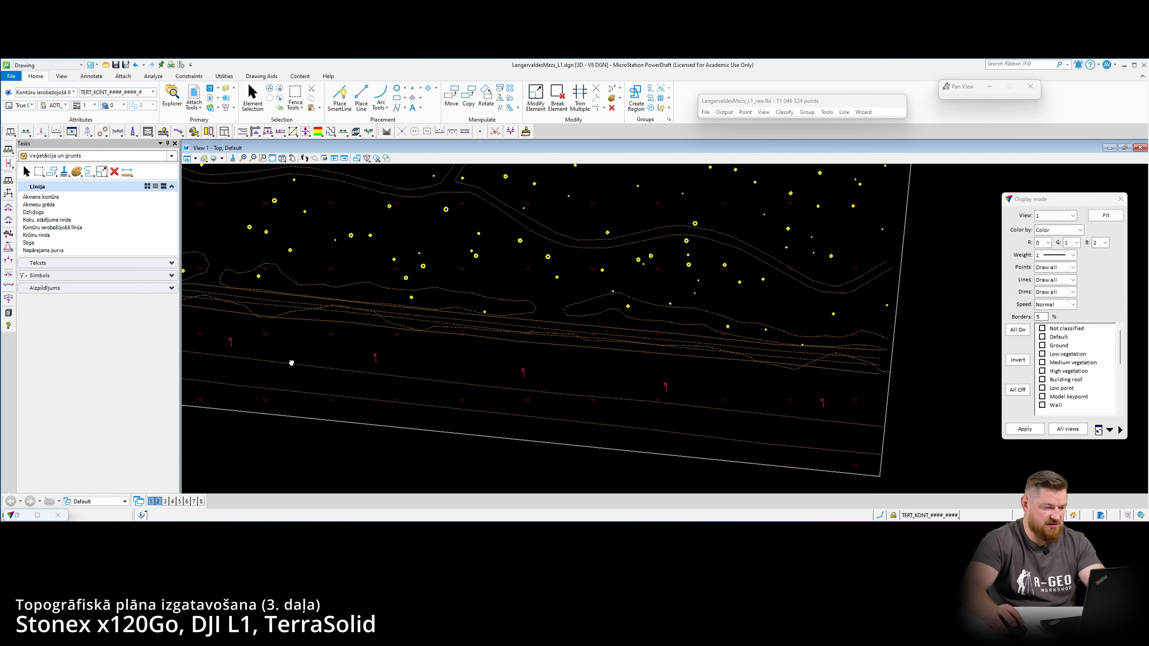
scroll(317, 357, "up", 5)
scroll(339, 312, "down", 4)
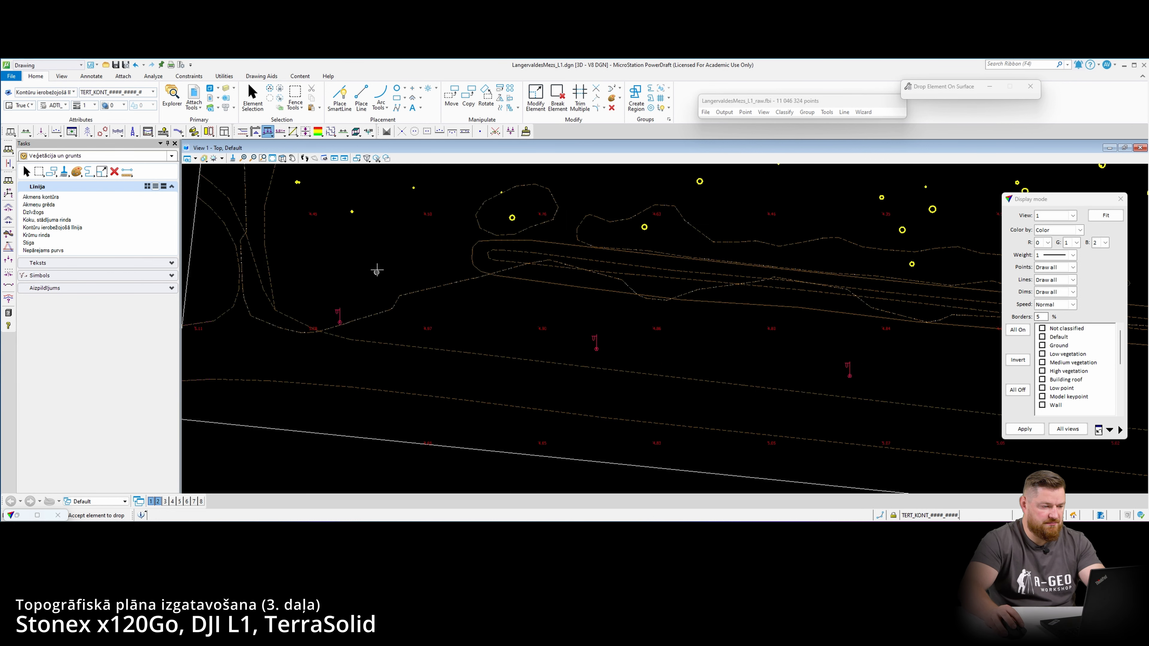
middle_click_drag(430, 241, 395, 274)
- Open Level Display for view 1 and turn off all levels except the active one
key("ctrl+e")
right_click(71, 298)
left_click(87, 337)
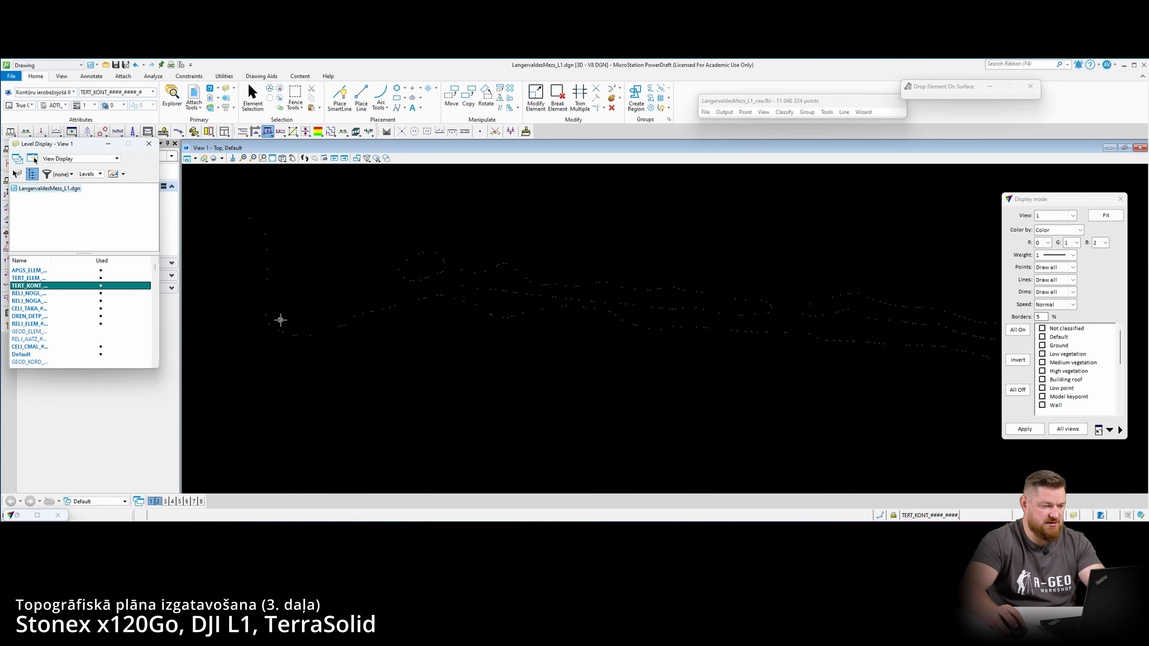
- Display the used levels one at a time to find the dropped copies and make the DREN_DETP level active
scroll(72, 308, "down", 3)
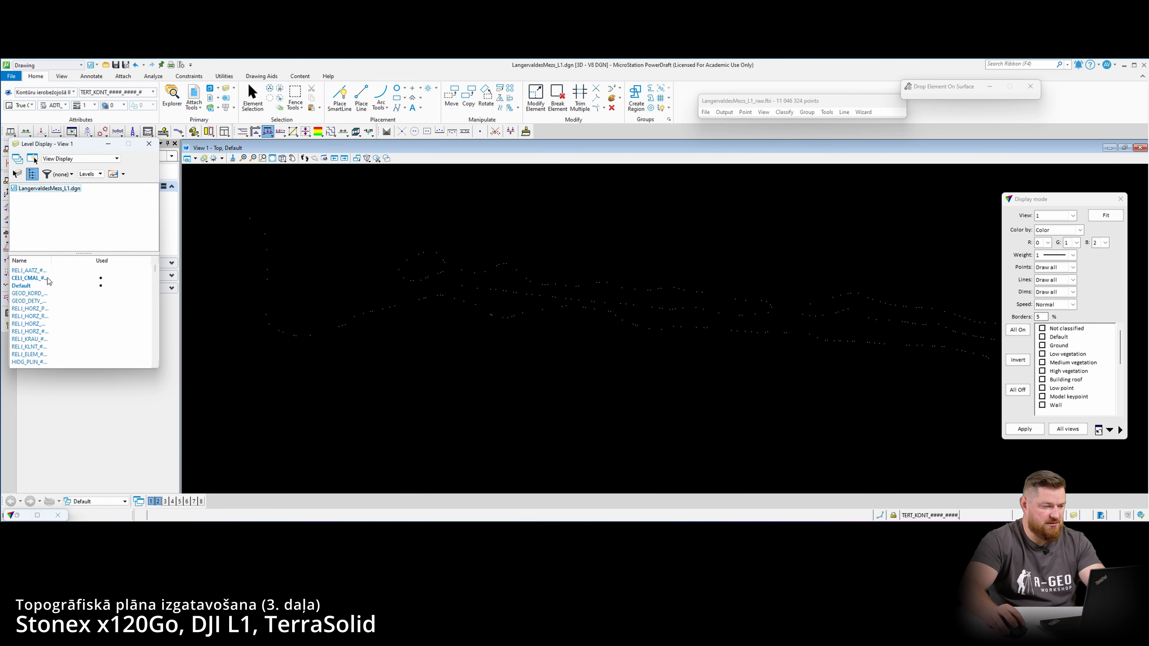
left_click(49, 281)
scroll(64, 286, "up", 2)
left_click(58, 329, "ctrl")
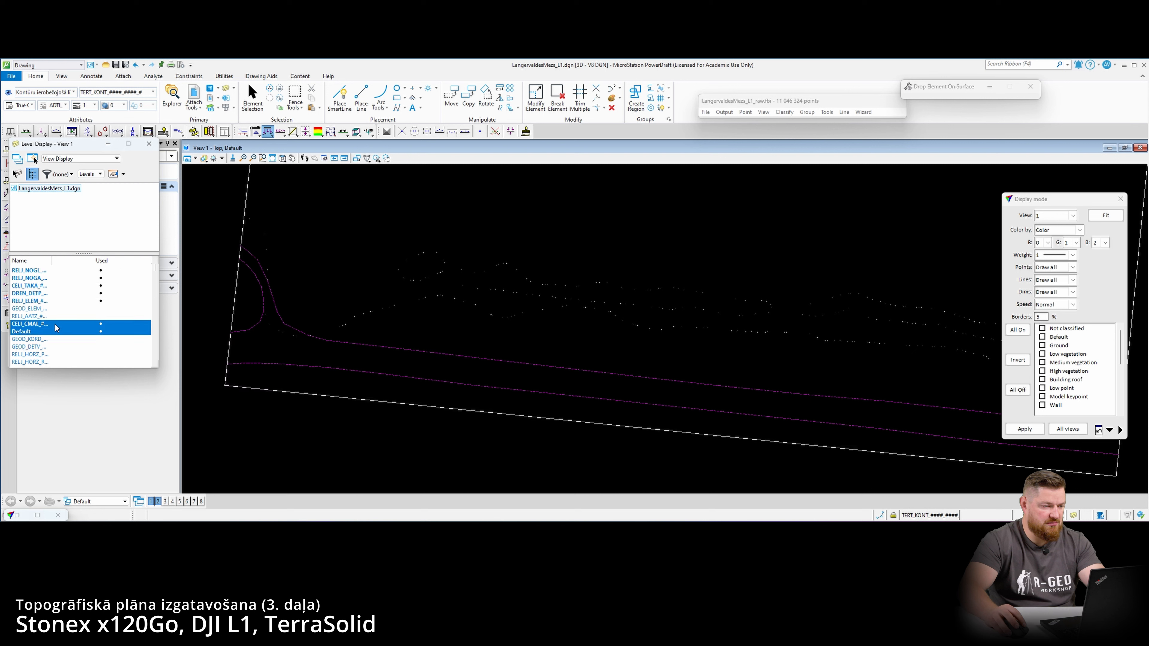
left_click(57, 325)
left_click(75, 301)
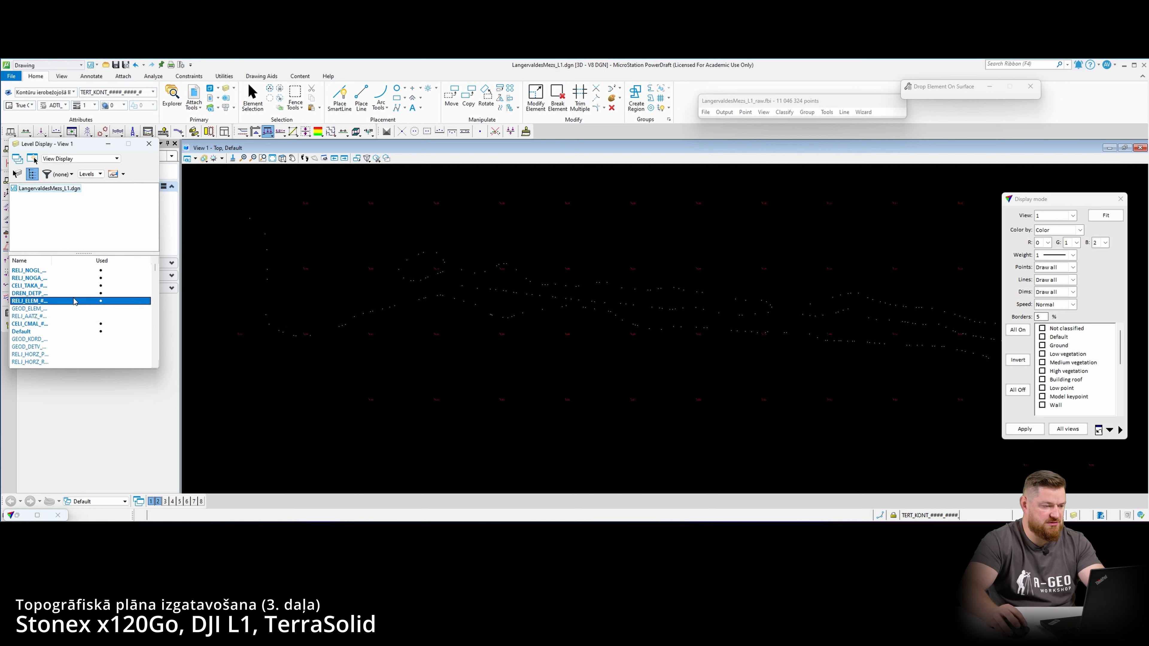
left_click(74, 293)
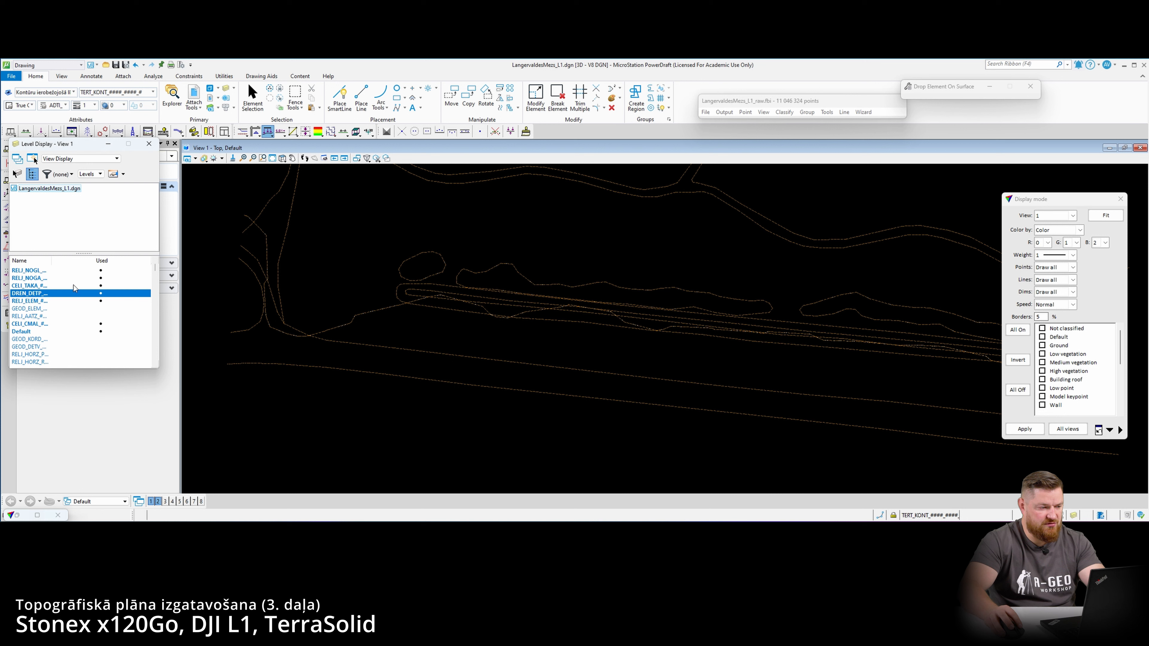
scroll(71, 297, "up", 1)
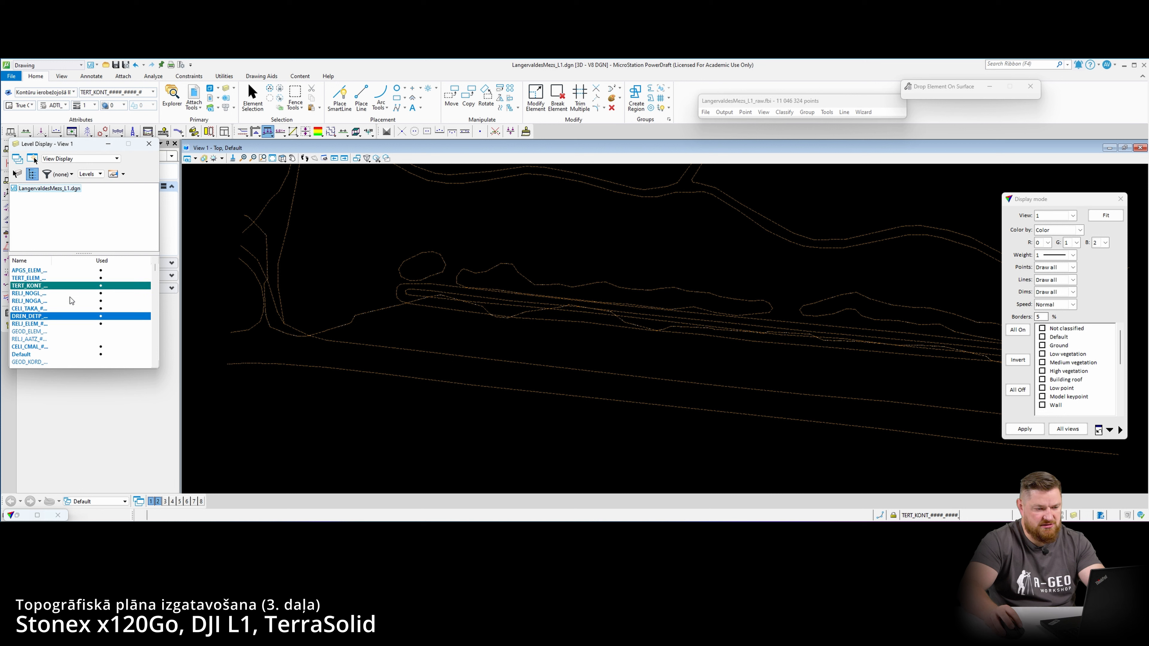
double_click(66, 315)
scroll(384, 341, "down", 2)
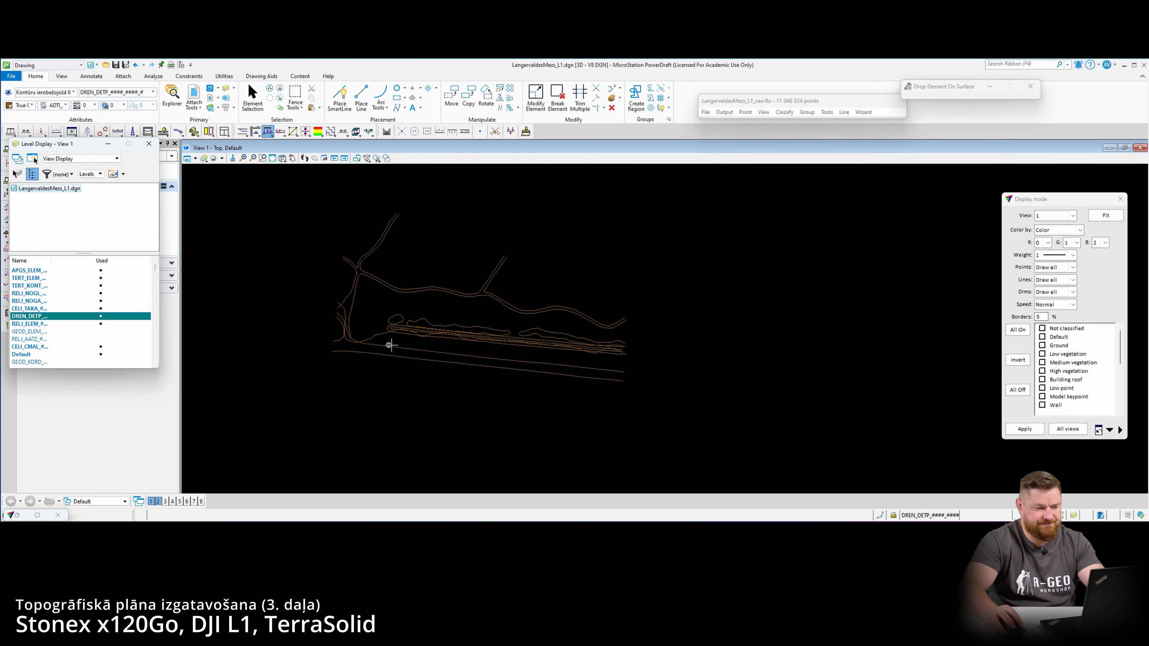
- Rotate view 1 dynamically to inspect the dropped lines in 3D
scroll(392, 328, "up", 1)
left_click(283, 158)
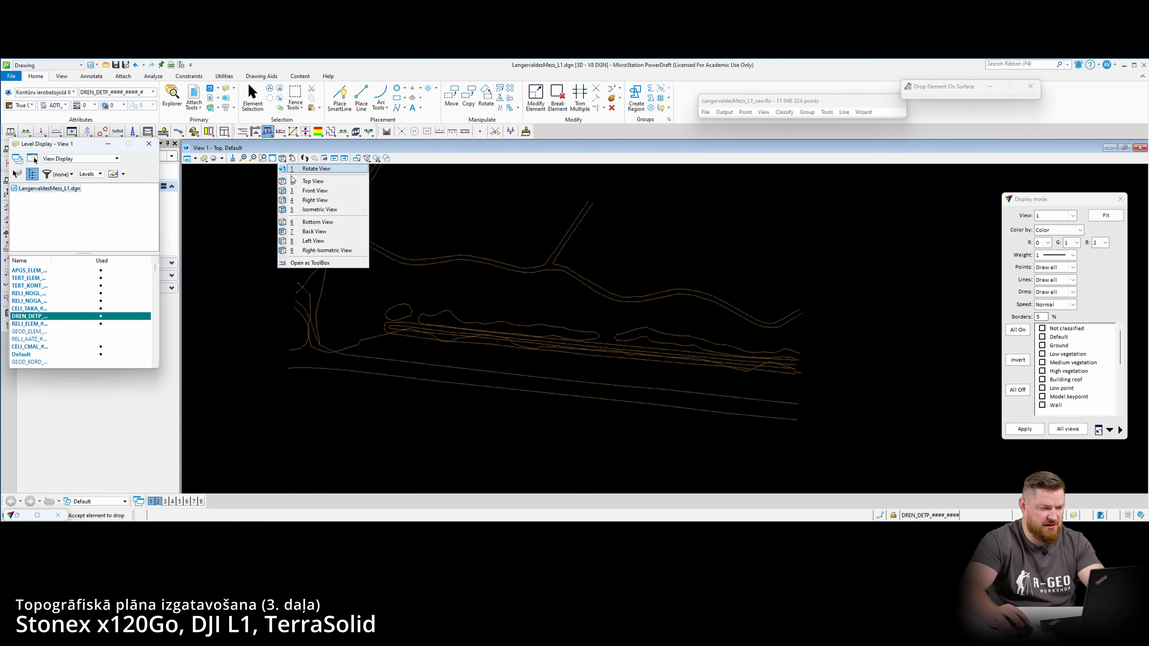
left_click(309, 168)
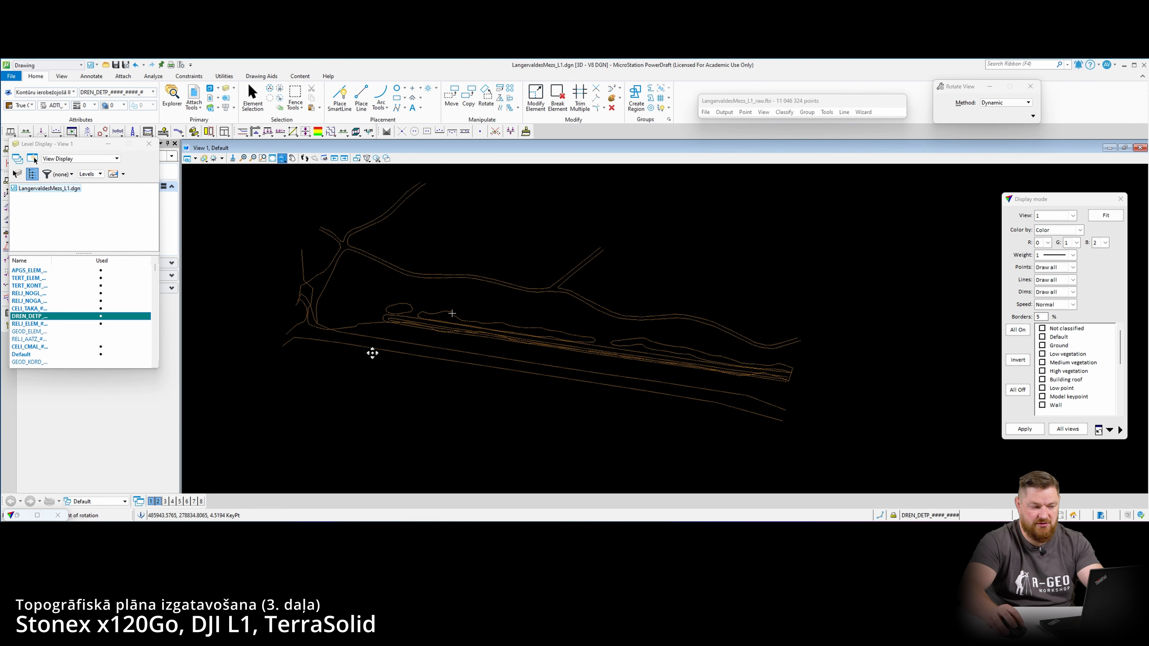
left_click(372, 346)
- Update the surface displays to show the shaded ground surface with the dropped lines in view 1
left_click(318, 131)
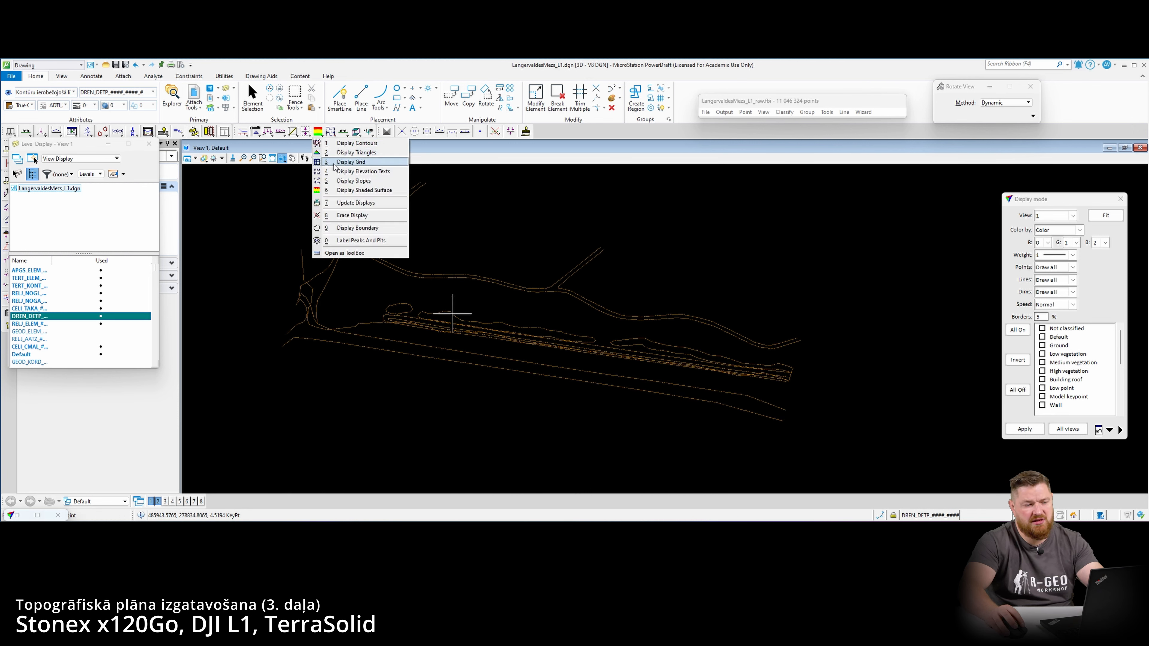
left_click(348, 202)
left_click(507, 348)
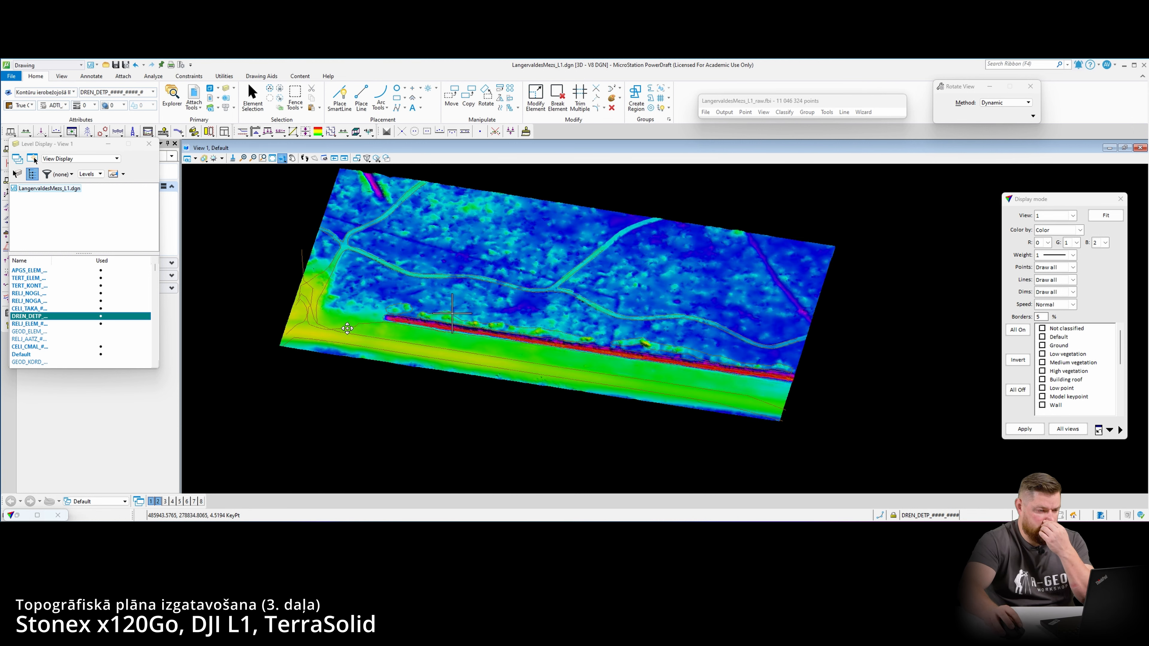
scroll(282, 333, "up", 5)
scroll(320, 297, "up", 2)
- Return view 1 to the top view and examine where the dropped lines meet the surface's western edge
left_click(291, 158)
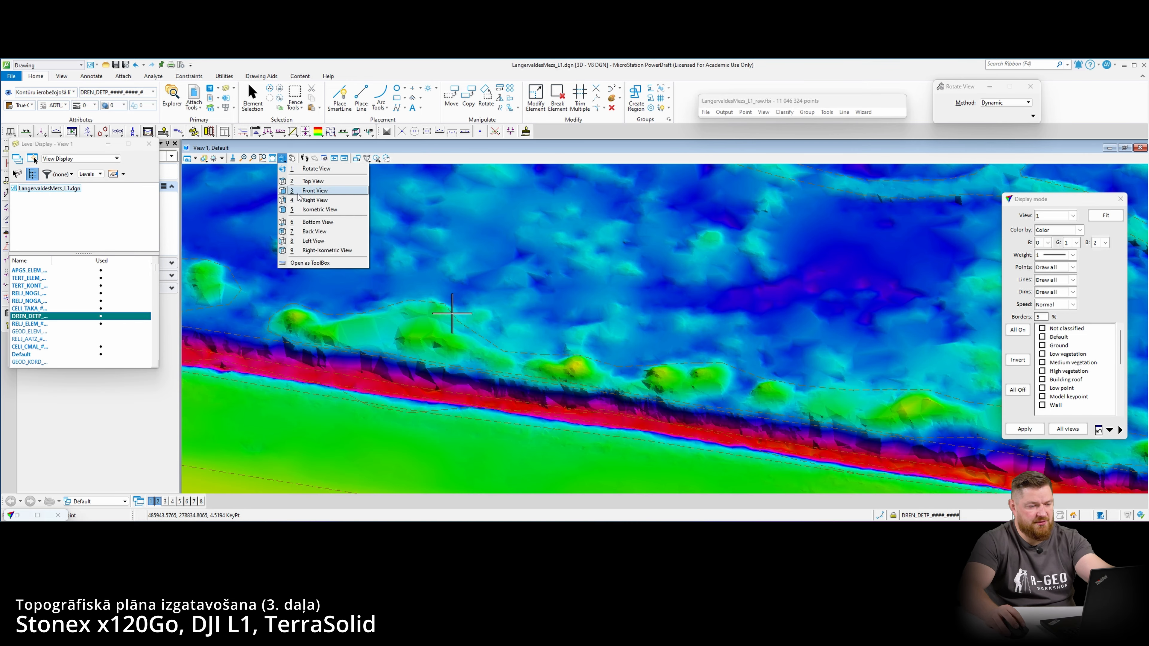
left_click(317, 190)
left_click(292, 157)
middle_click_drag(394, 304, 649, 299)
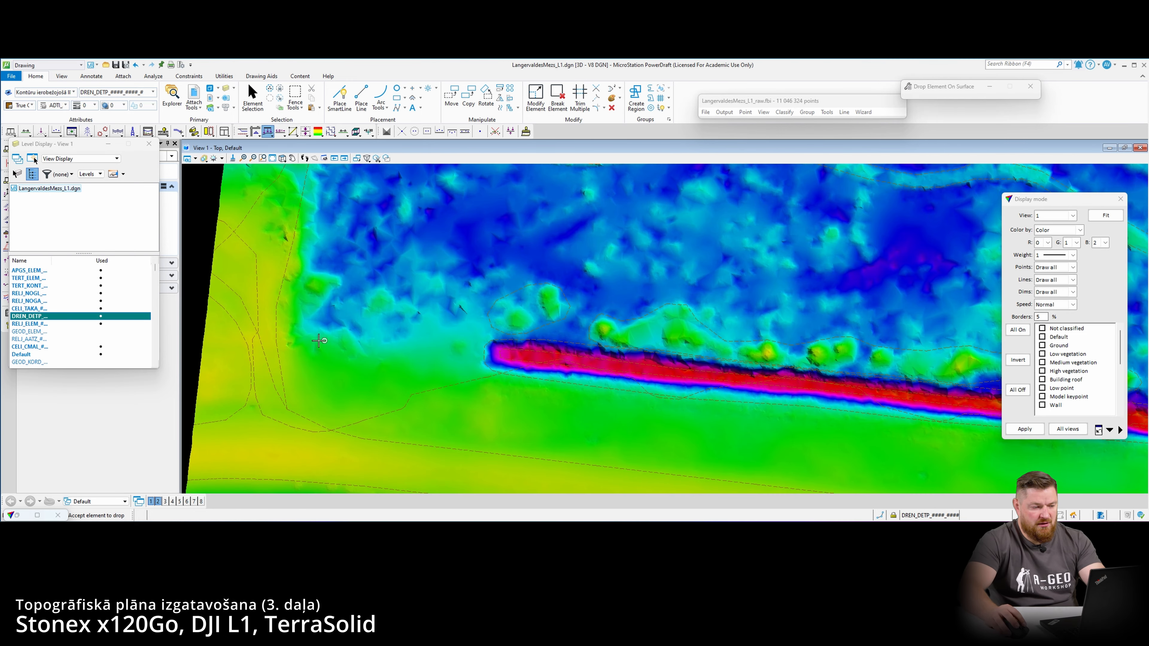
middle_click_drag(320, 341, 447, 332)
scroll(336, 258, "up", 6)
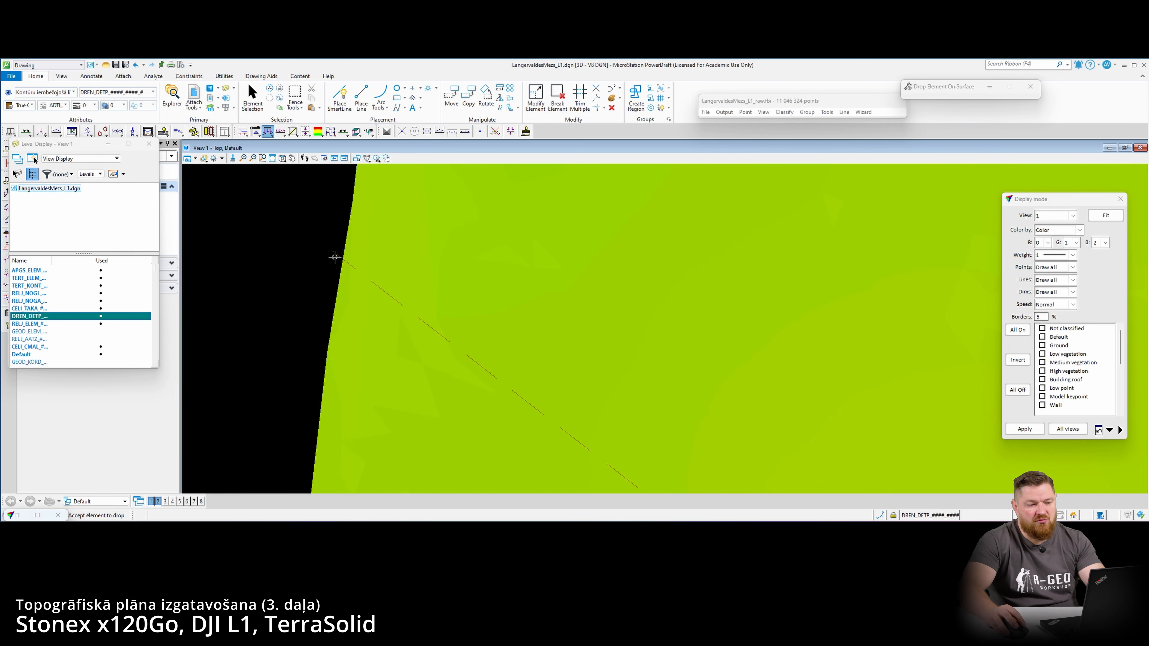
middle_click_drag(334, 257, 363, 275)
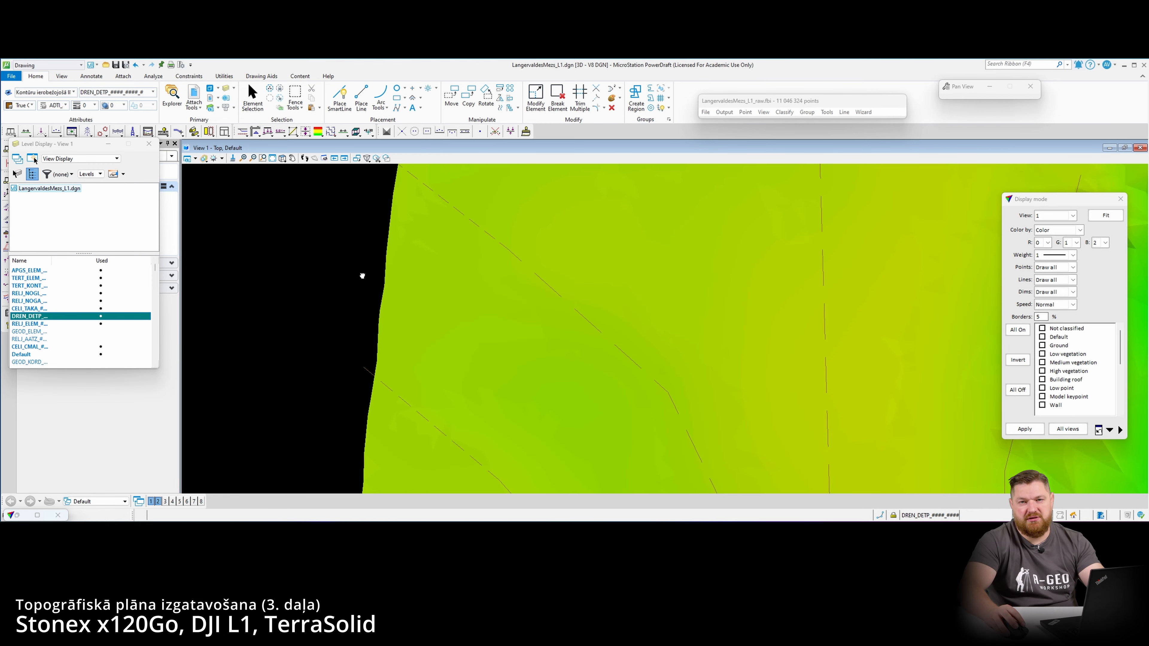
scroll(341, 303, "down", 3)
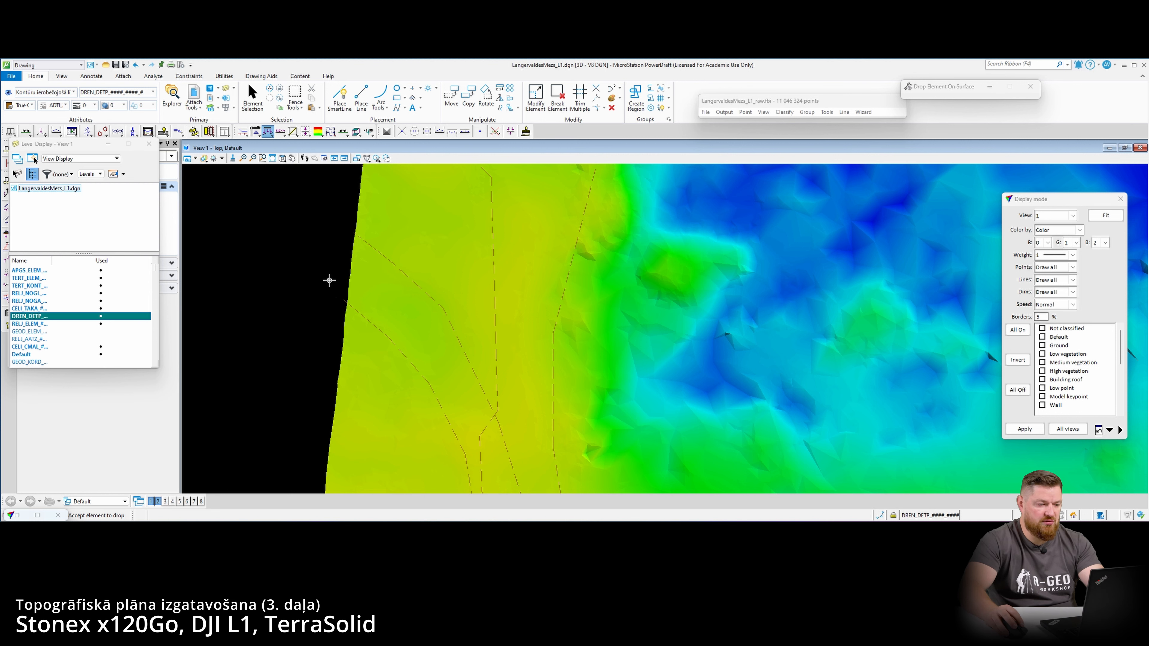
- Check the Ground_L1 surface elevation near the western edge with the Place Elevation Text tool
scroll(376, 267, "down", 3)
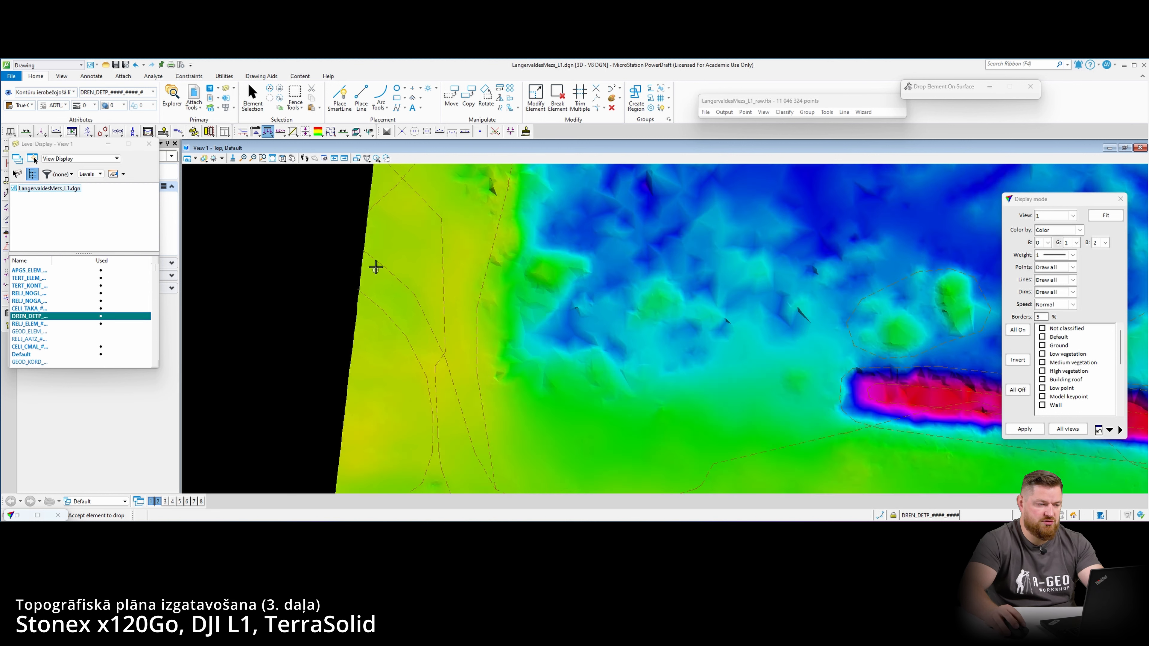
middle_click_drag(359, 338, 353, 288)
scroll(353, 288, "up", 3)
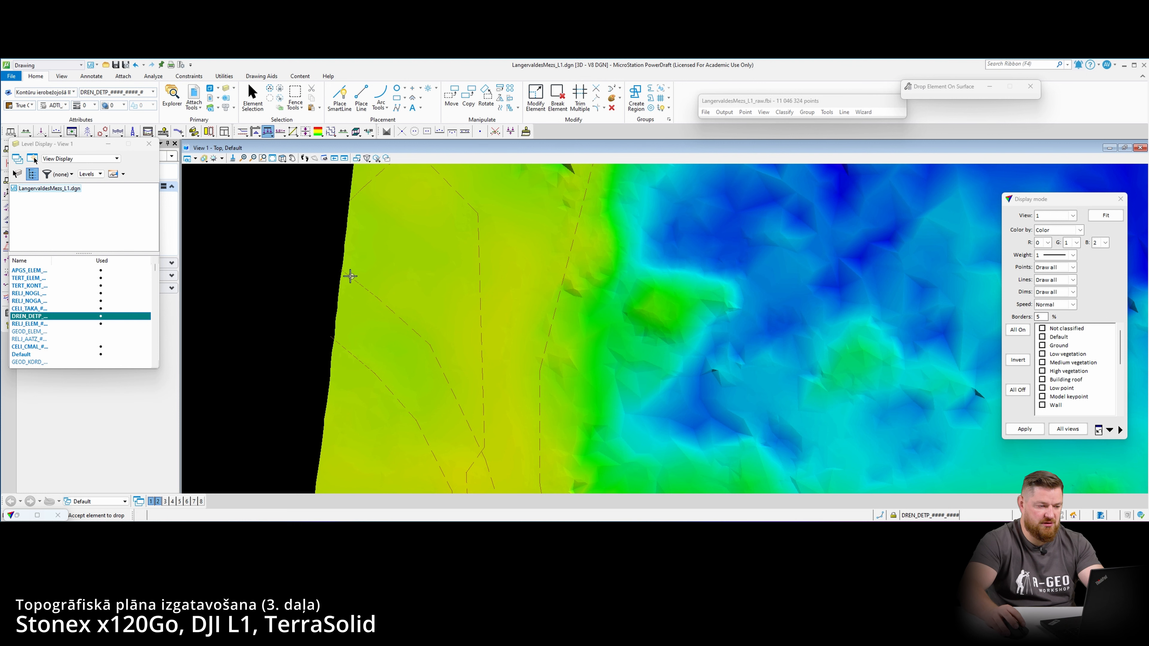
left_click(368, 131)
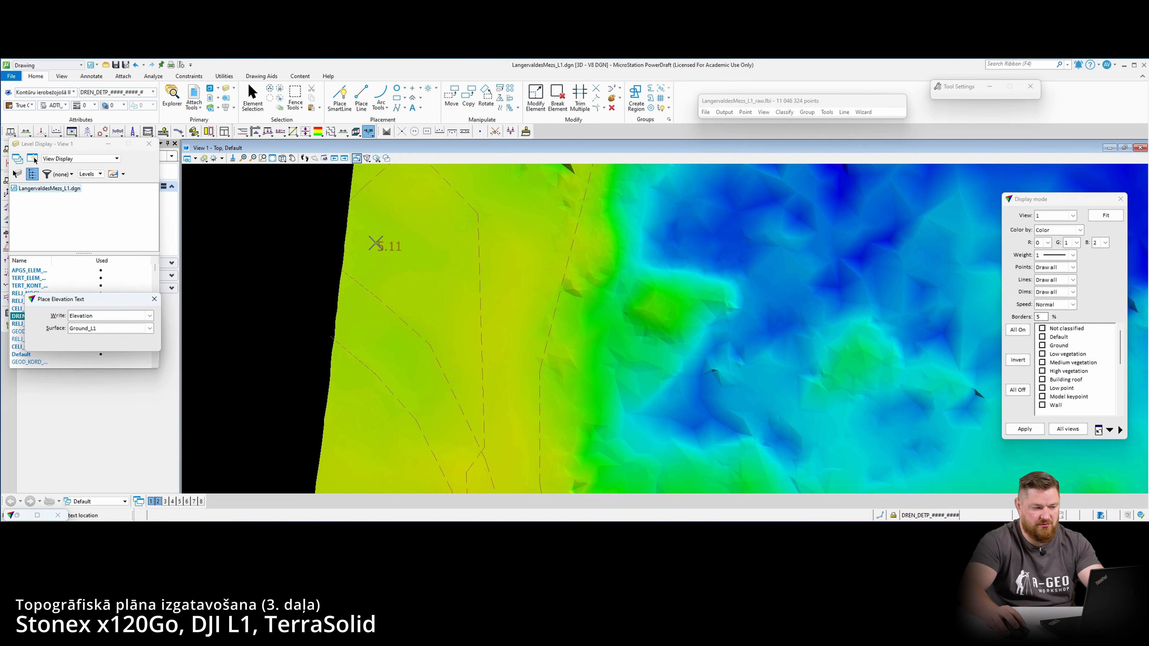
scroll(351, 275, "up", 2)
key("Escape")
scroll(326, 259, "down", 3)
middle_click_drag(317, 256, 310, 255)
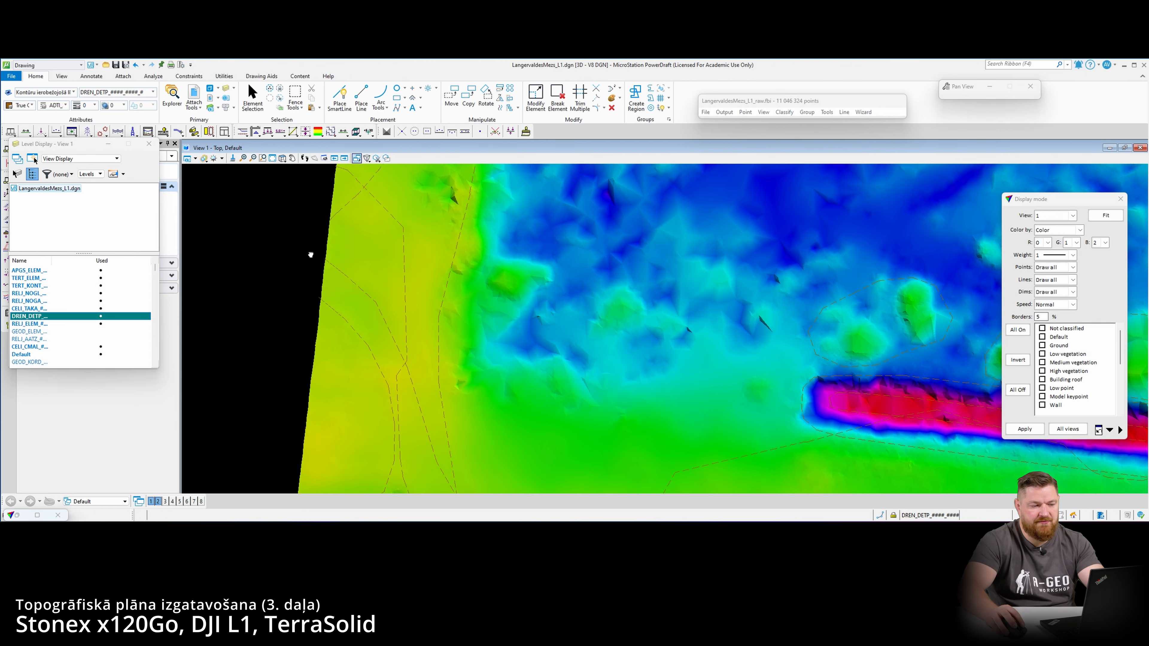
key("Escape")
scroll(358, 282, "down", 2)
scroll(350, 275, "up", 3)
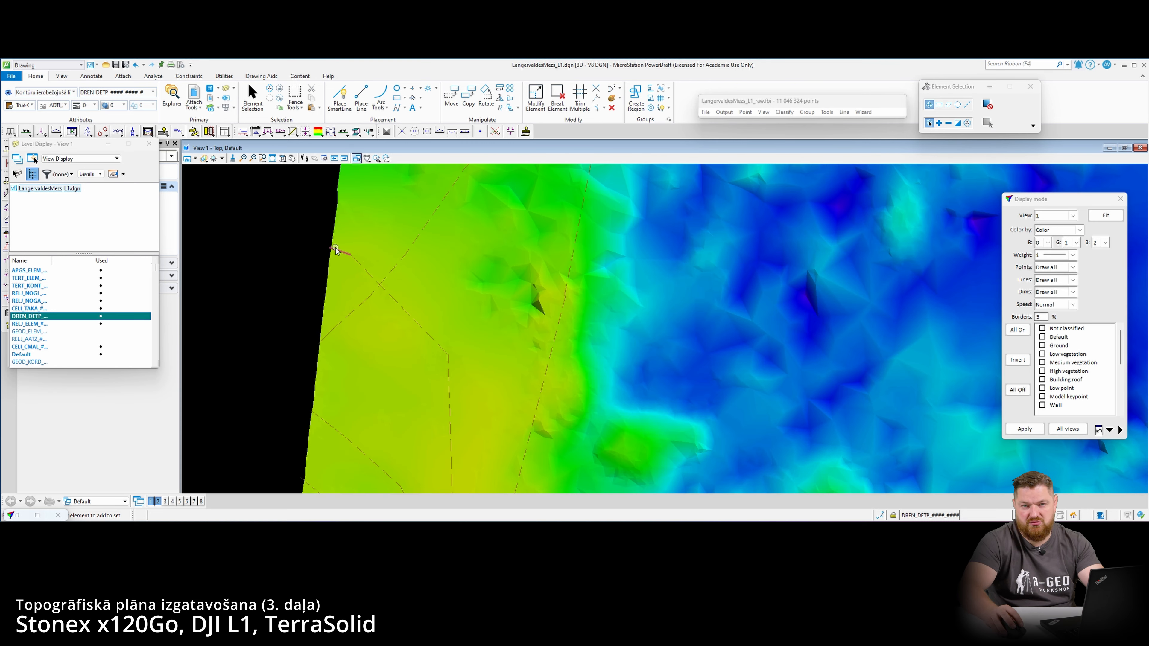
- Turn off the shaded surface display in view 1 so that only the drawn lines remain
scroll(335, 250, "down", 3)
scroll(316, 307, "up", 1)
scroll(430, 302, "down", 2)
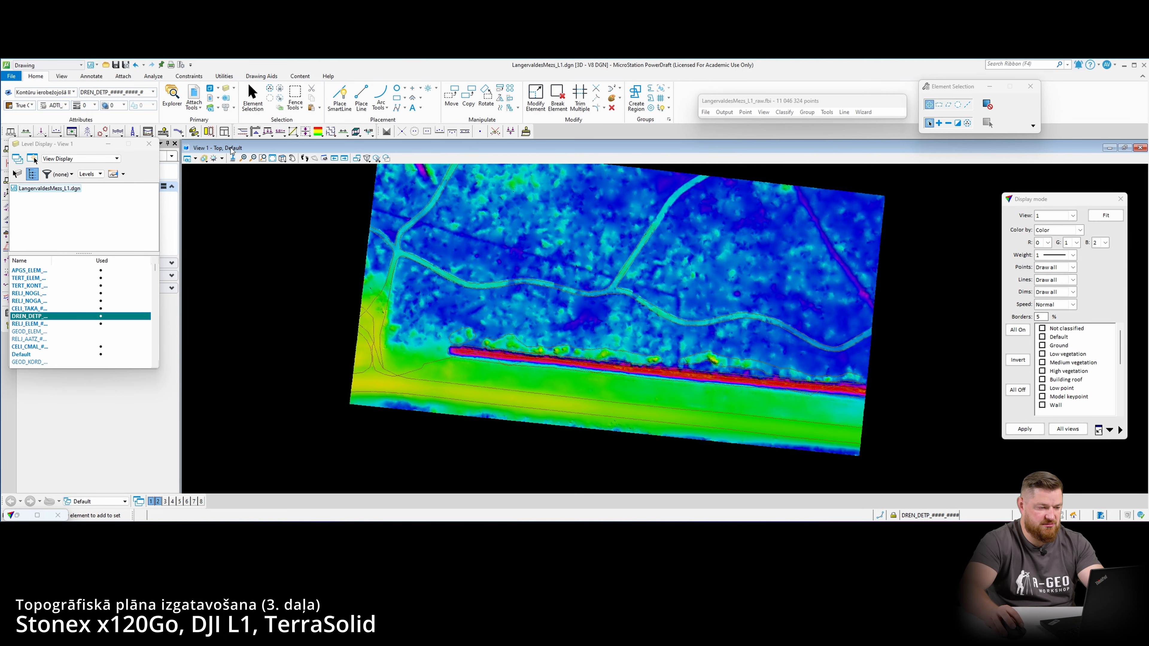
left_click(318, 132)
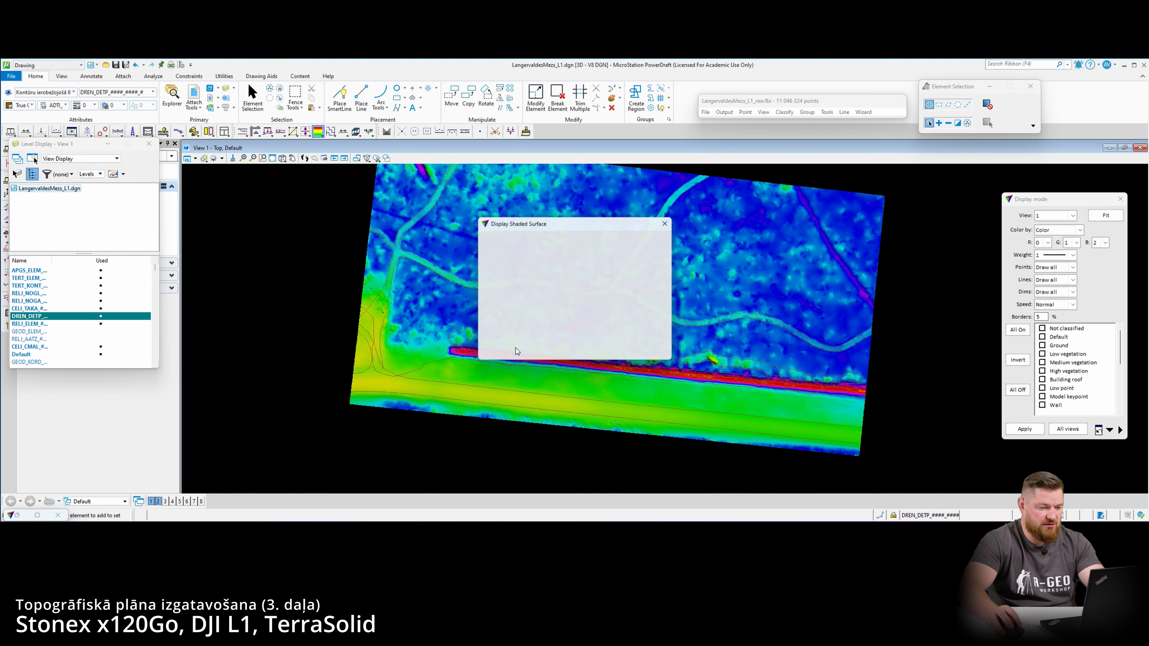
middle_click(493, 326)
middle_click(493, 326)
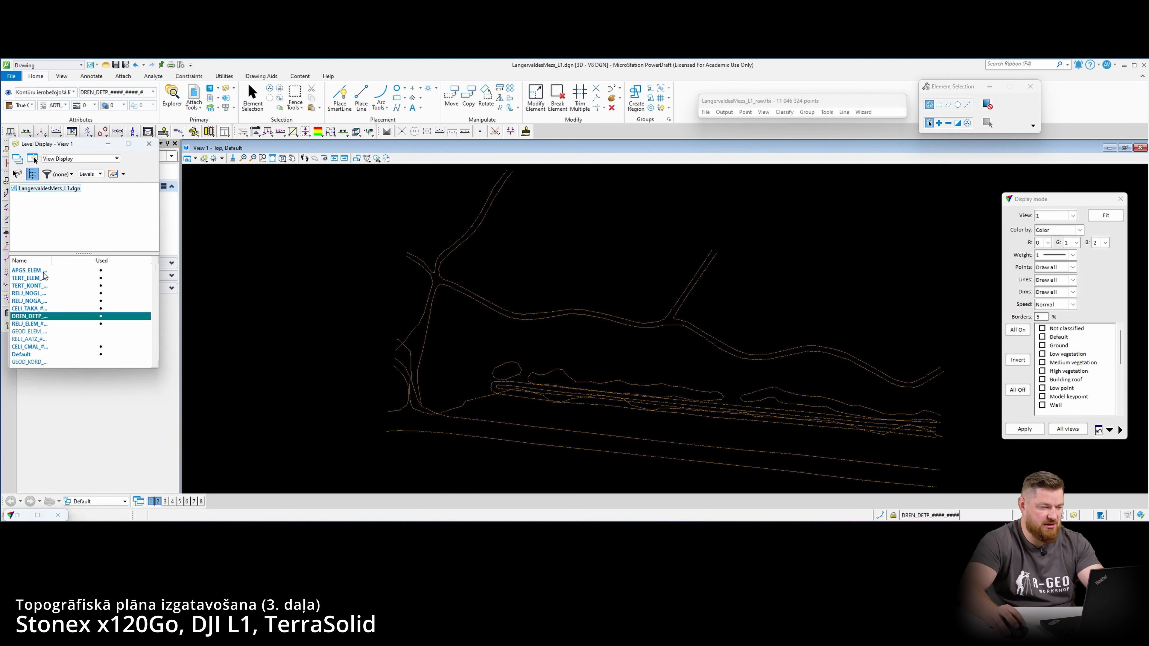
- Select all elevation label cells on the RELI_ELEM level using the level filter of Element Selection
scroll(47, 307, "down", 1)
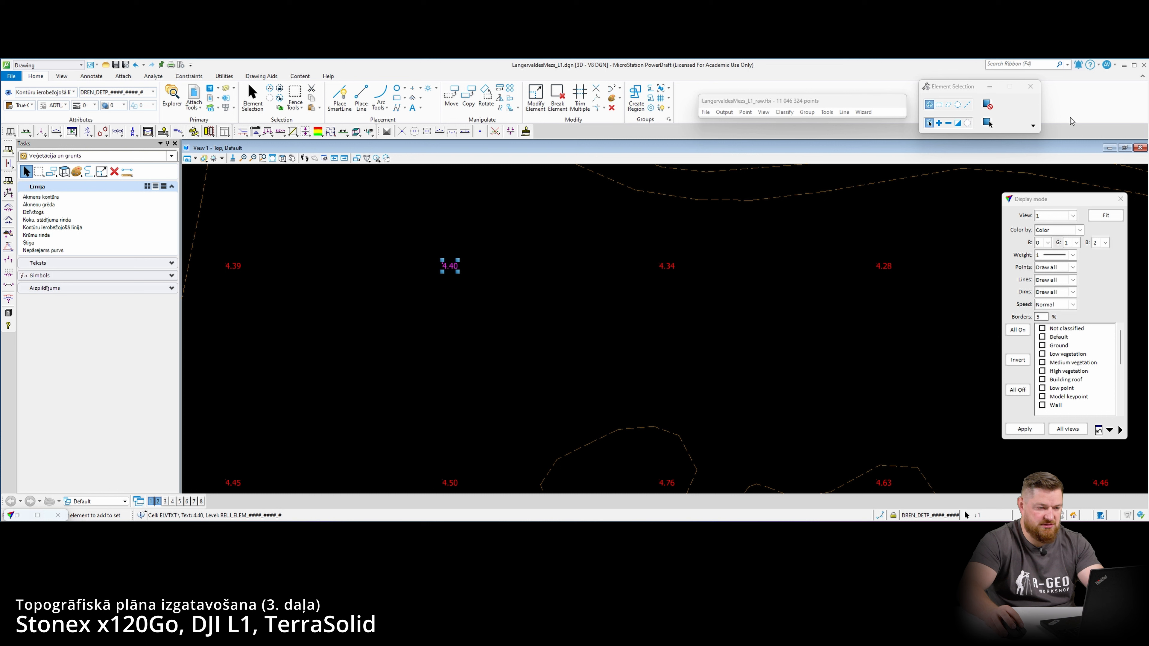
left_click(1032, 126)
left_click(963, 198)
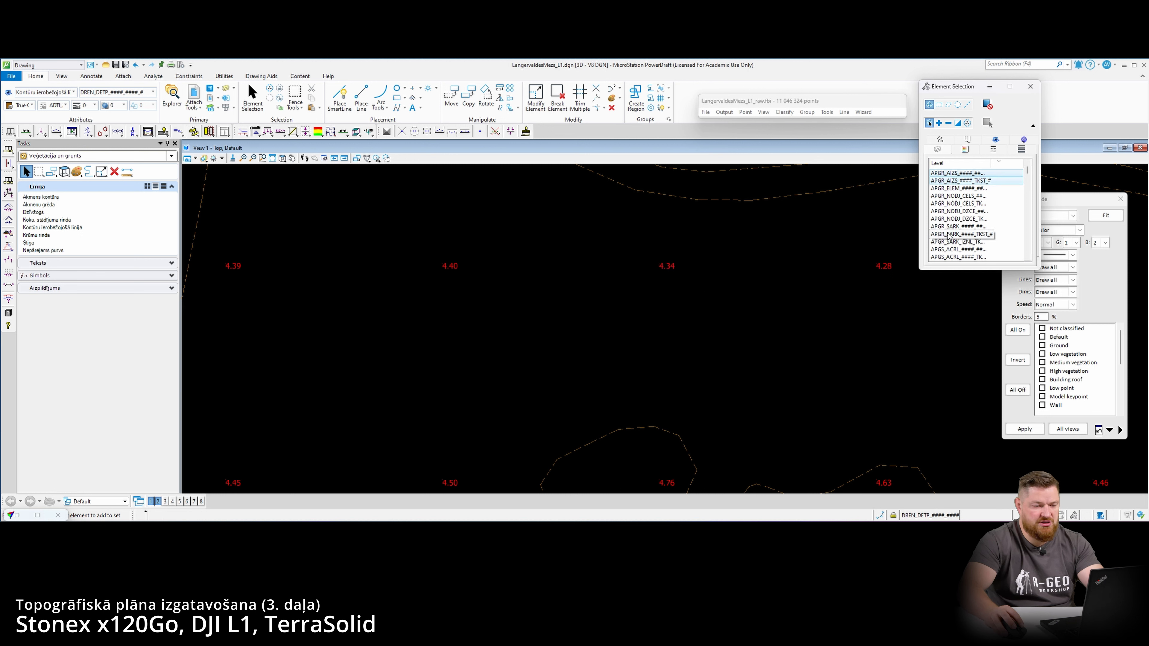
scroll(948, 234, "down", 5)
scroll(948, 234, "down", 15)
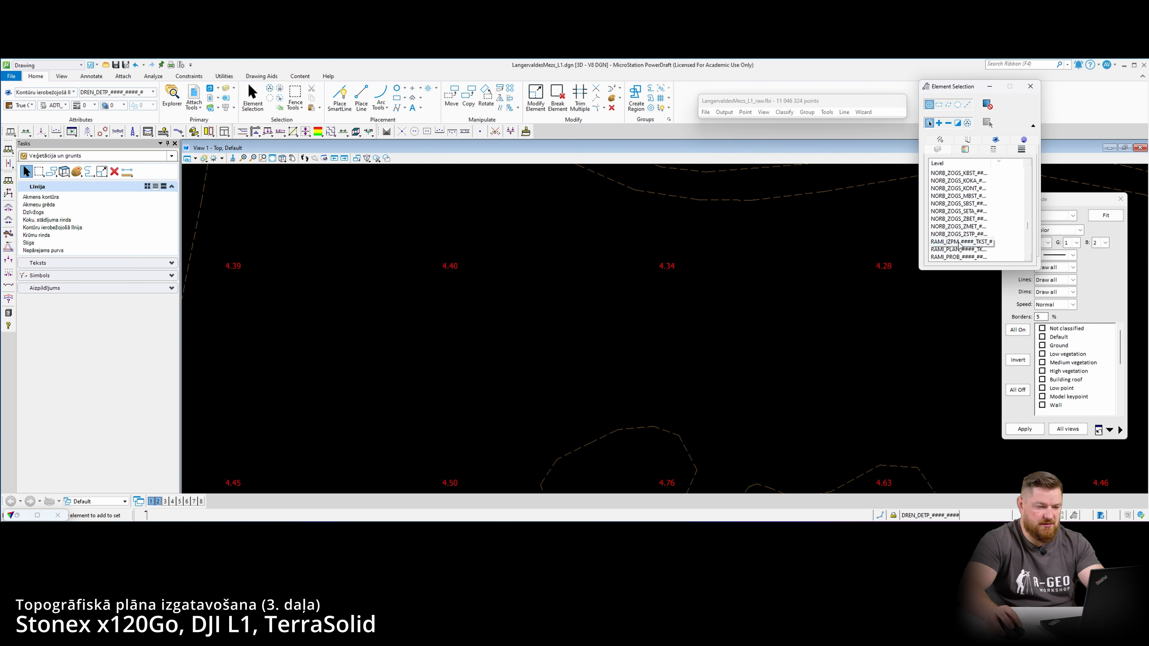
scroll(971, 232, "up", 1)
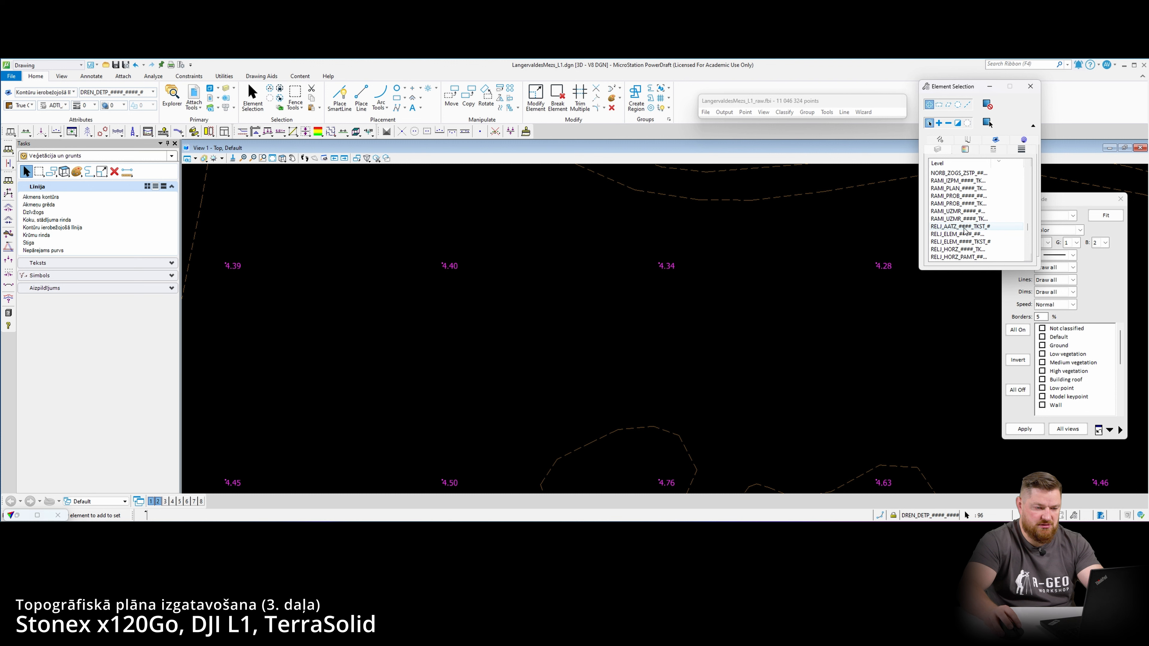
scroll(699, 283, "down", 5)
scroll(653, 280, "down", 2)
middle_click_drag(653, 281, 528, 289)
scroll(647, 289, "up", 4)
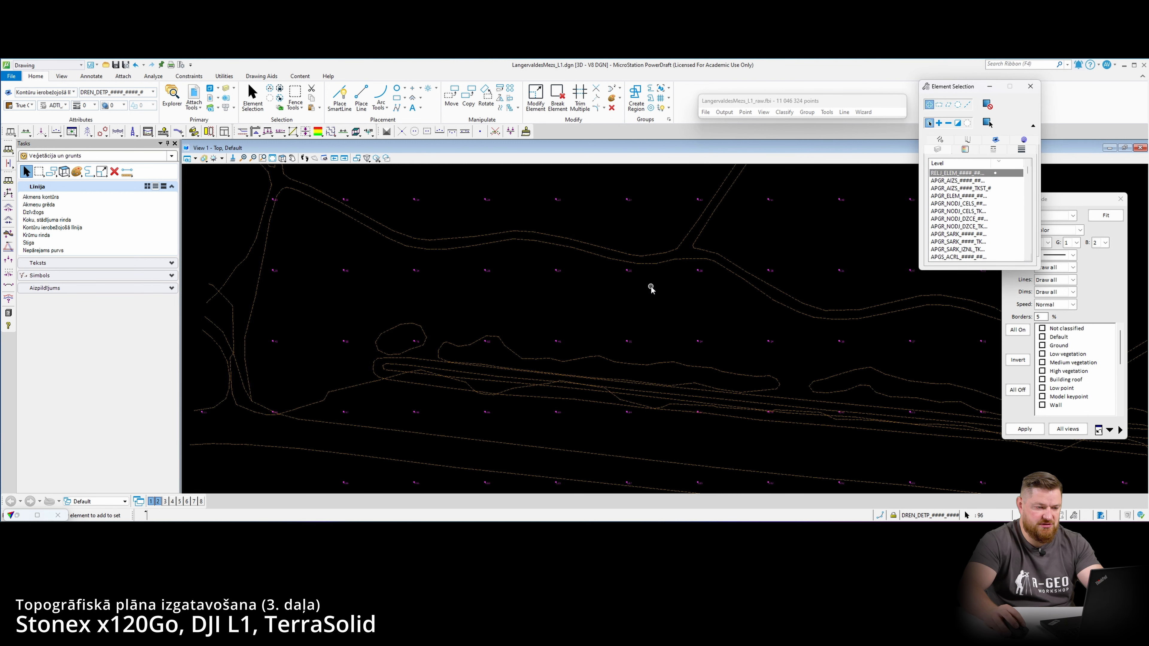
- Drop the selected elevation cells to plain text and check one of the labels
left_click(661, 108)
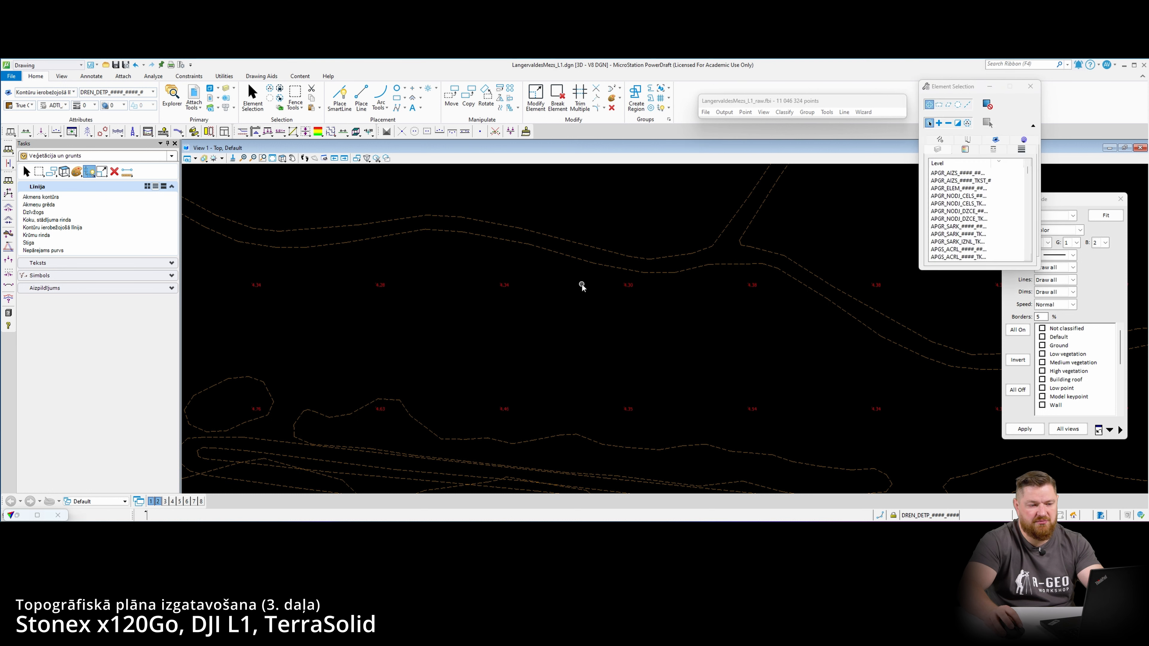
scroll(528, 290, "up", 3)
scroll(537, 286, "up", 2)
left_click(530, 288)
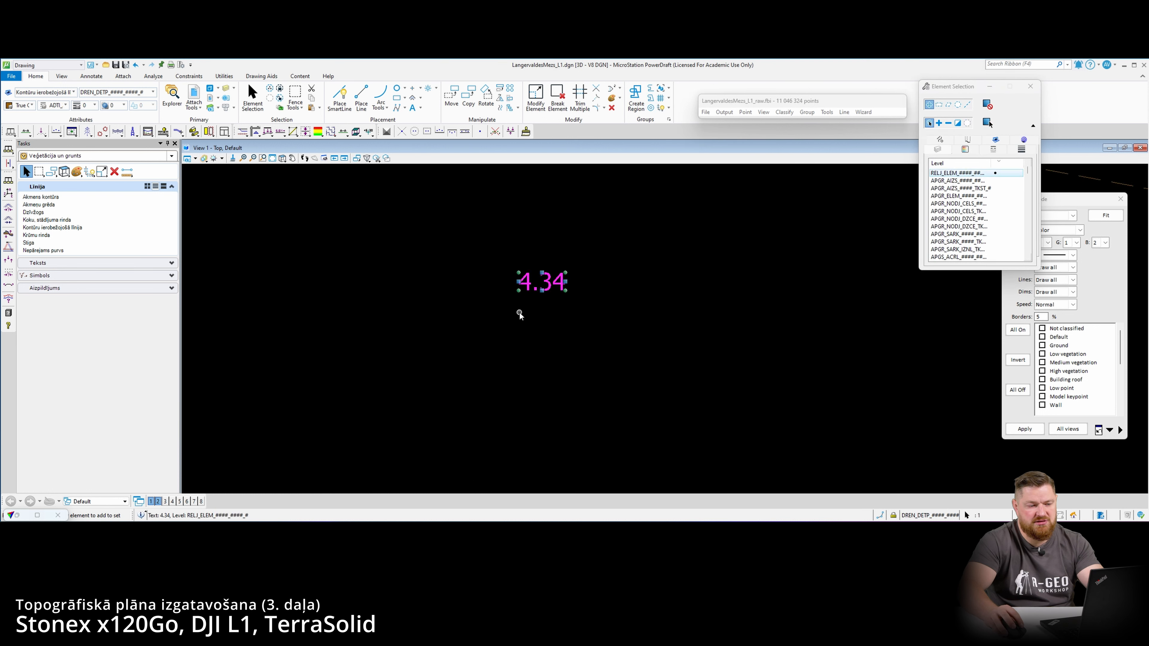
left_click(510, 300)
left_click_drag(485, 255, 520, 323)
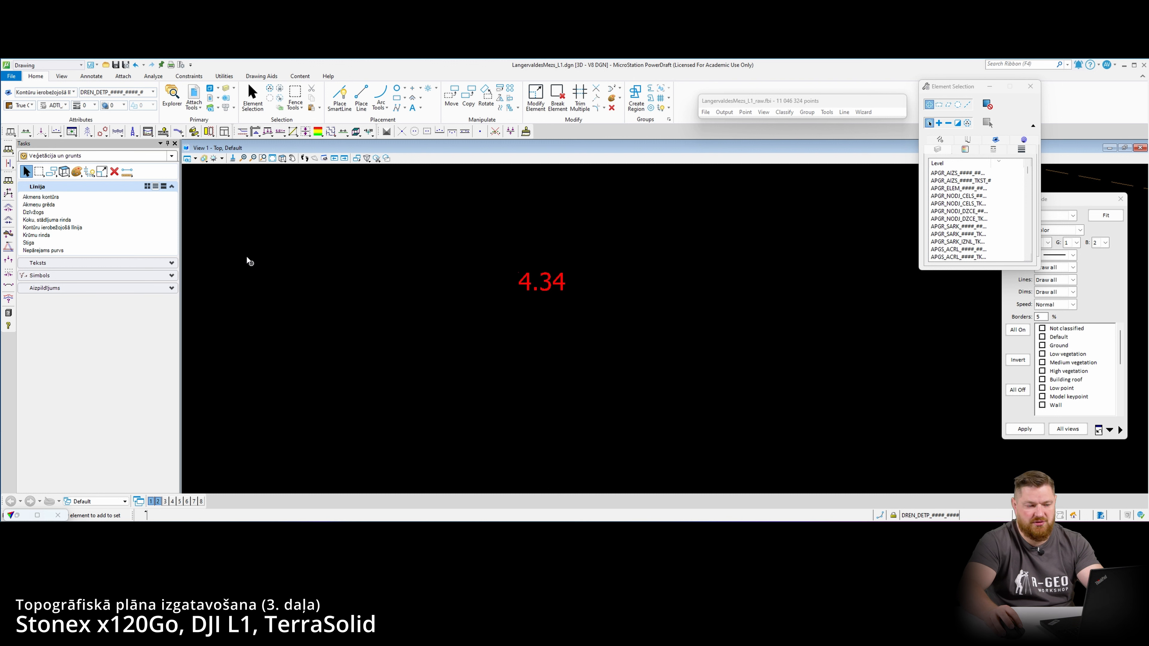
- Select all lines and elevation points in view 1 and export their coordinates to L1_xyz.txt, overwriting the existing file
left_click(172, 156)
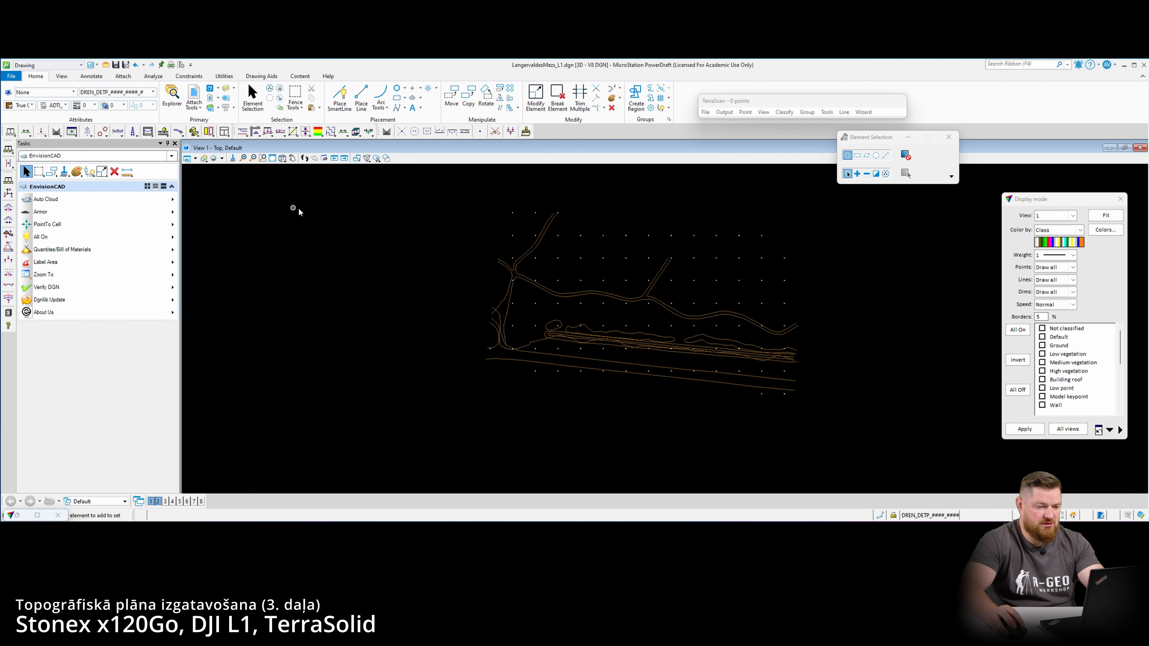
left_click(372, 191)
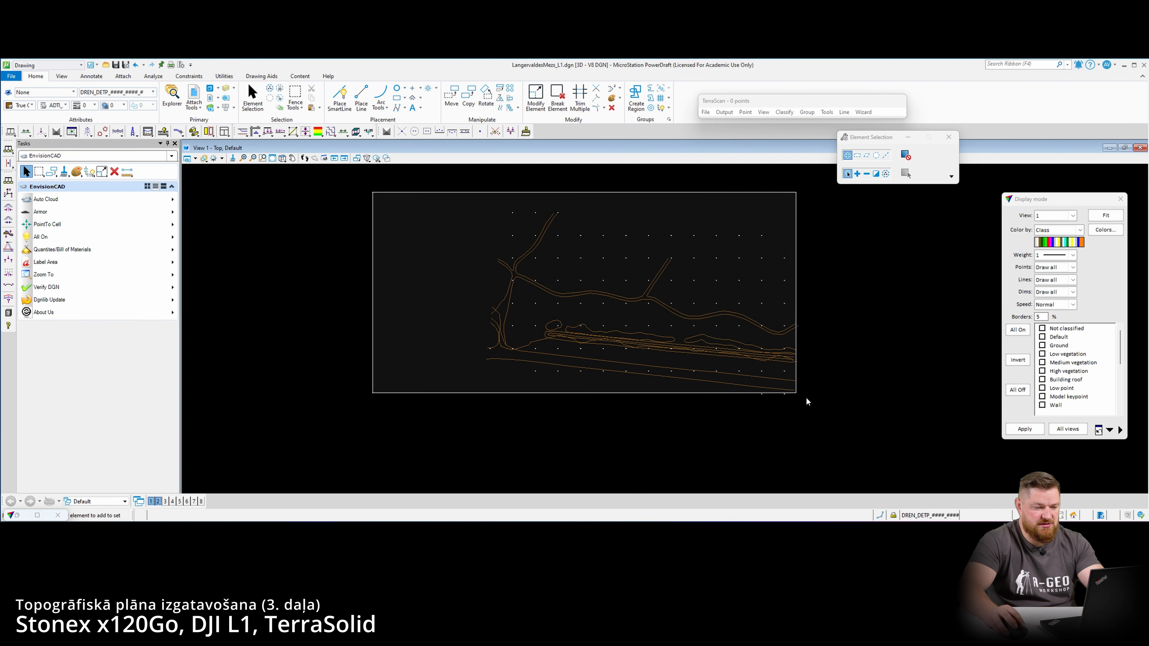
left_click(832, 413)
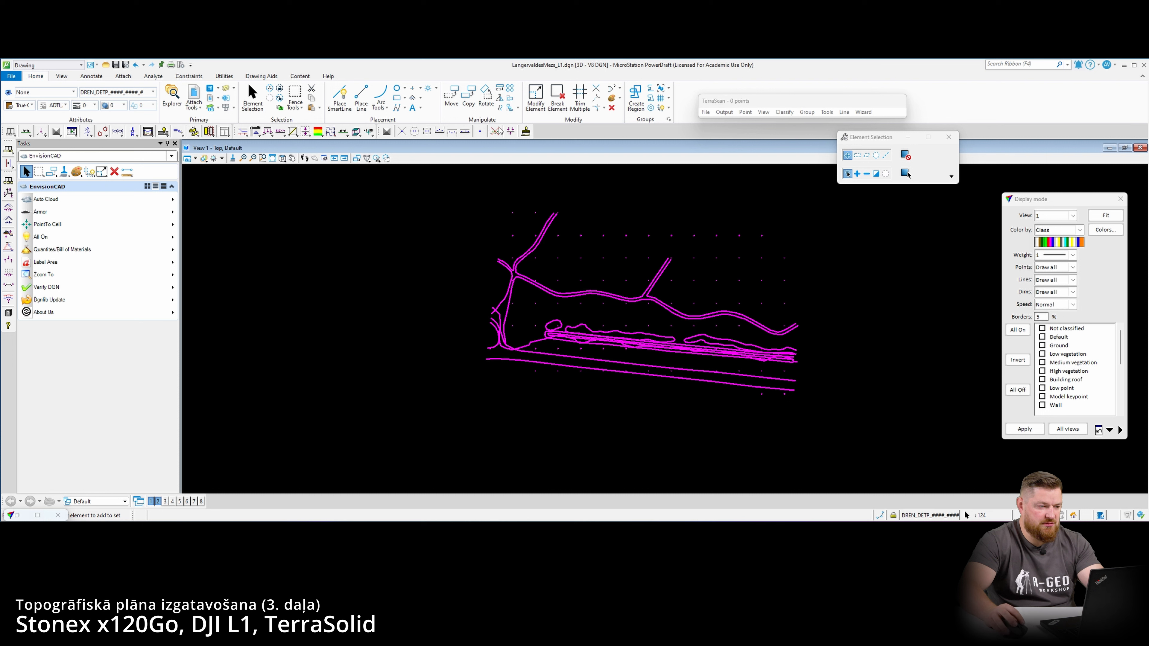
left_click(91, 76)
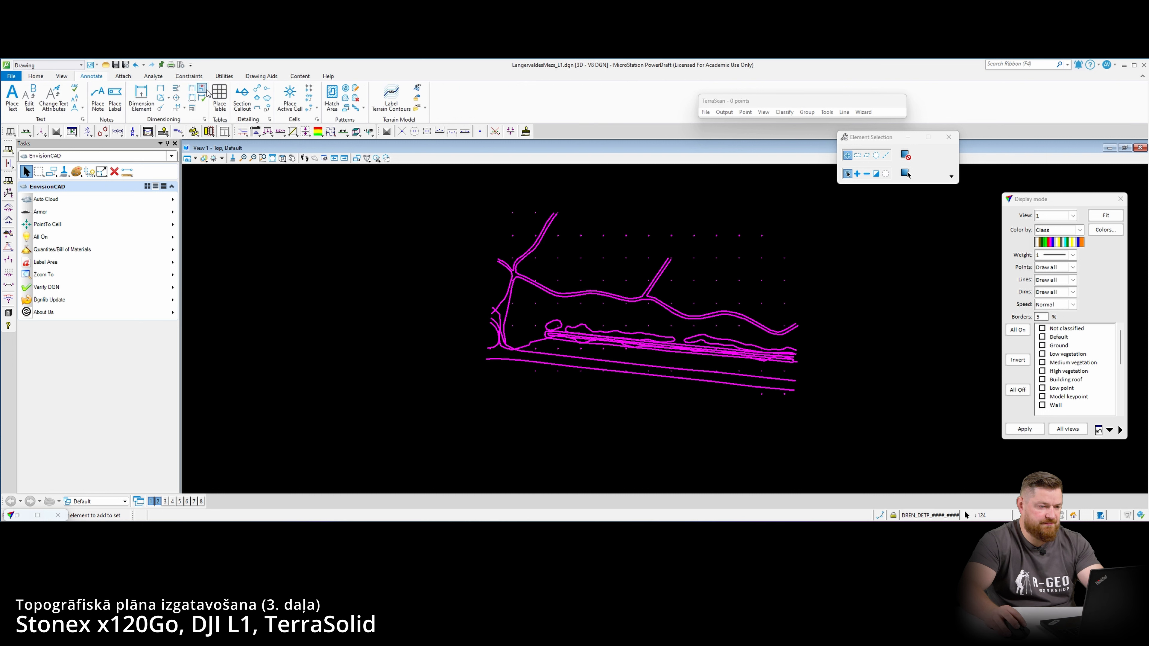
left_click(416, 107)
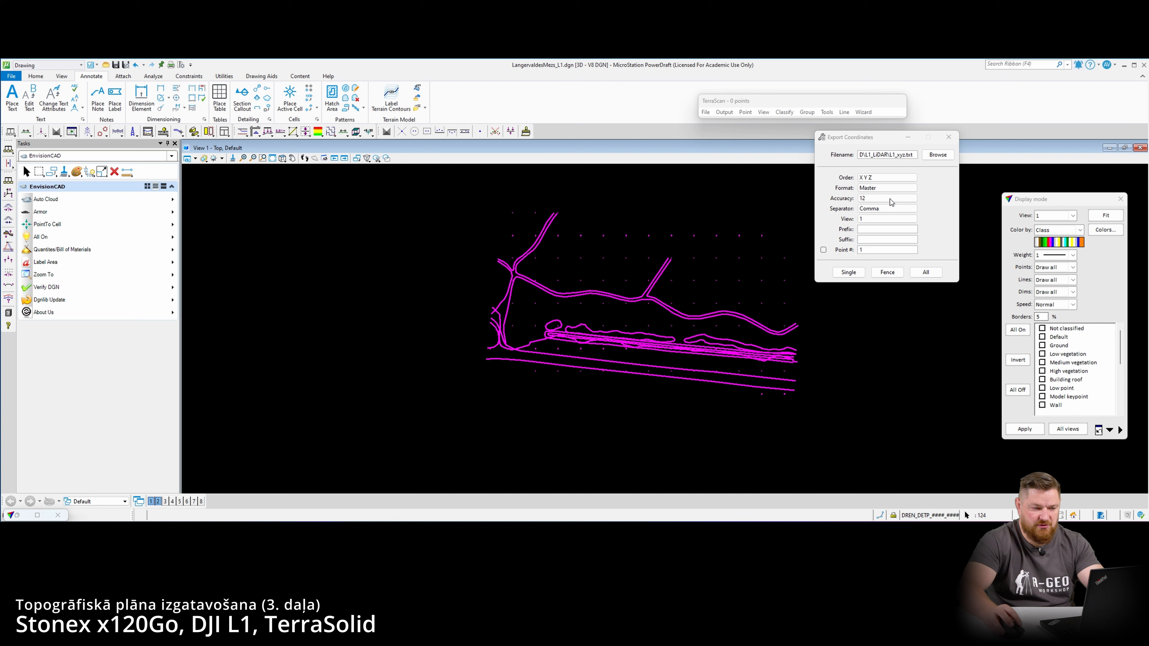
left_click(894, 155)
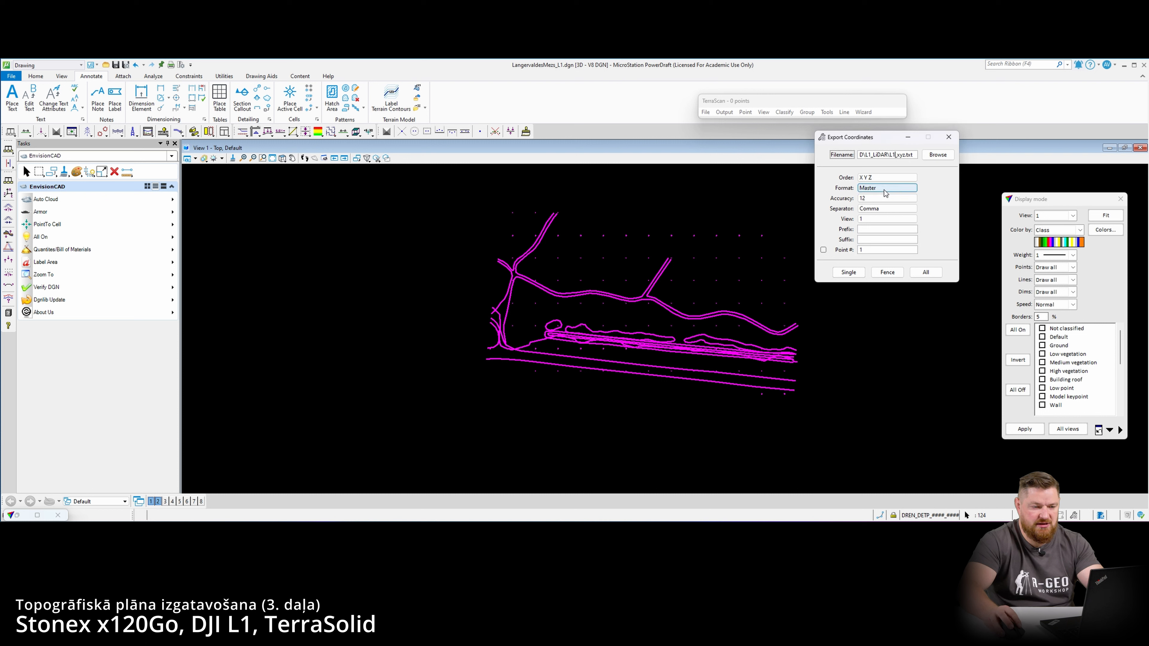
left_click(849, 273)
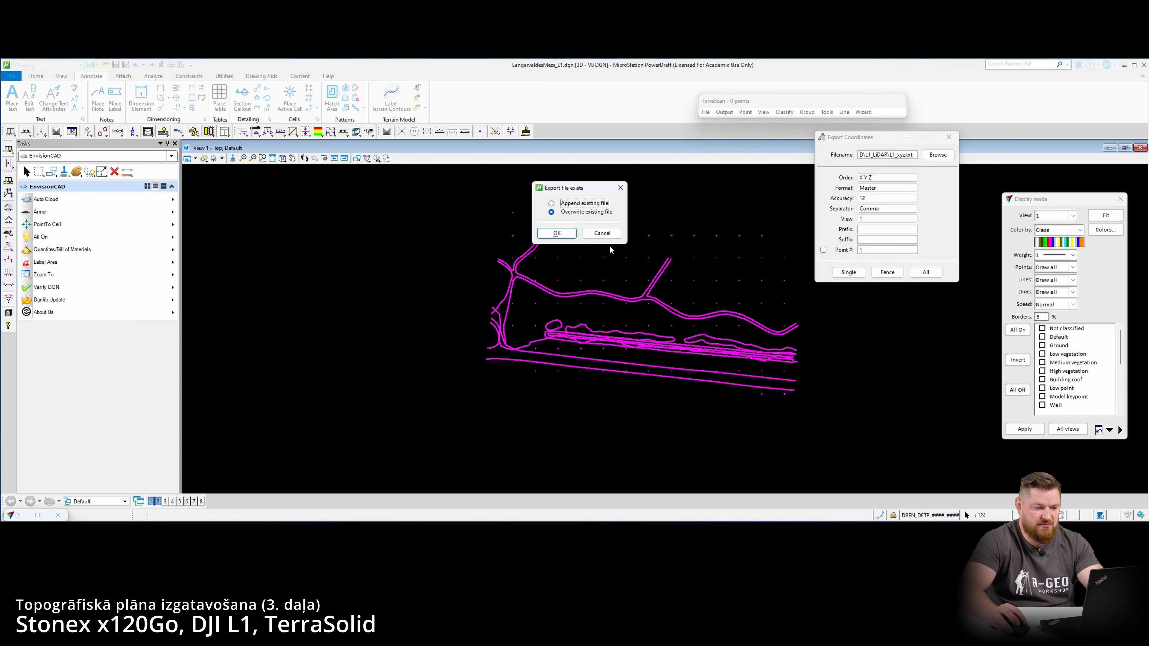
left_click(559, 230)
left_click(600, 250)
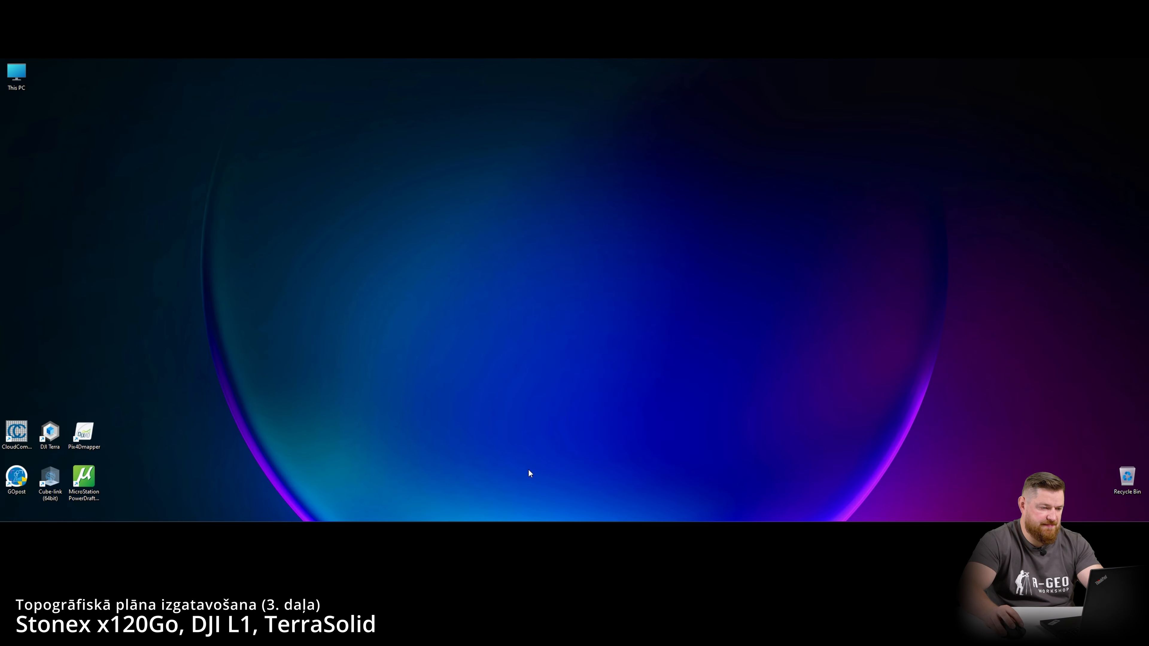
- Switch to File Explorer and examine the exported coordinates in L1_xyz.txt with Notepad
left_click(525, 529)
double_click(463, 285)
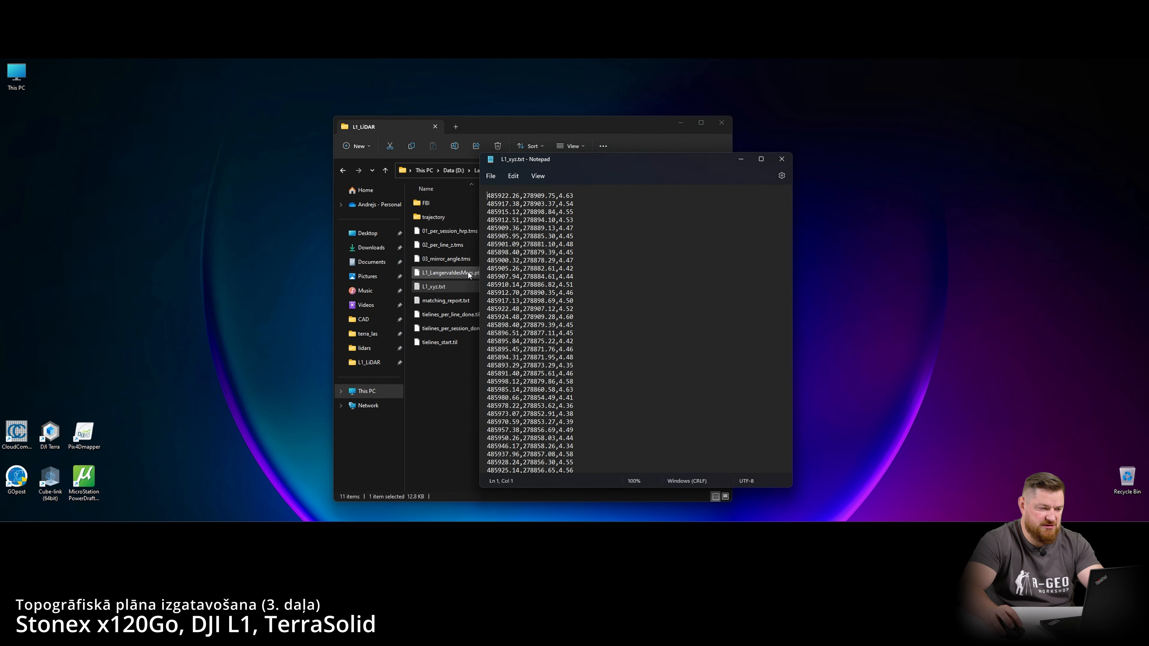
scroll(759, 213, "down", 15)
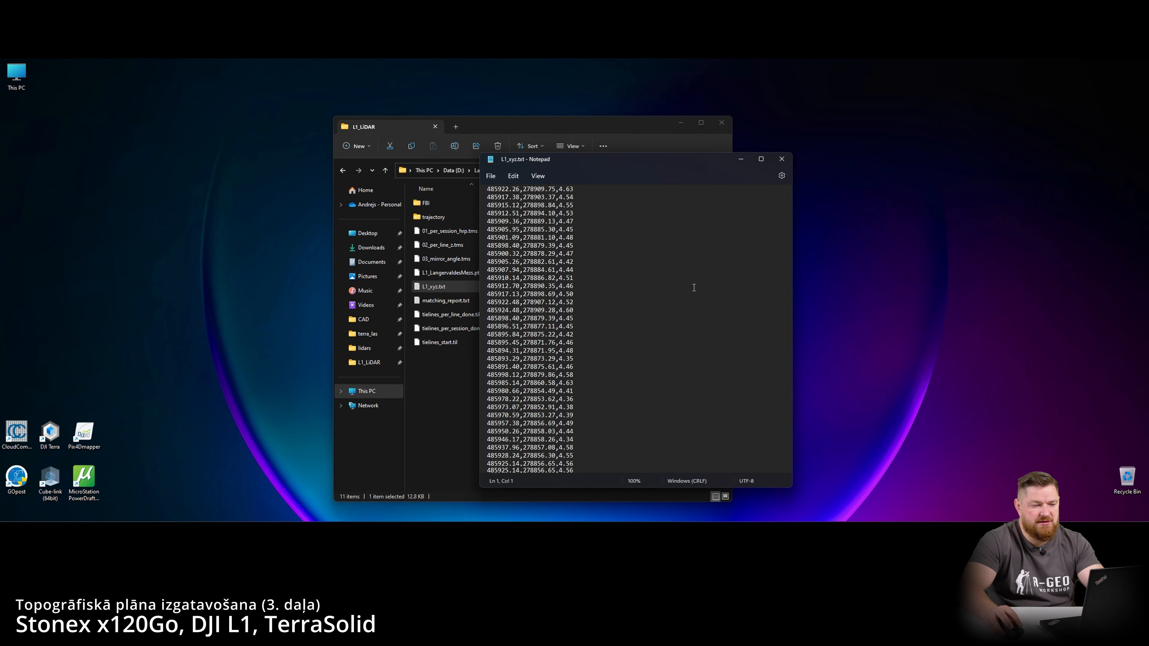
left_click(782, 159)
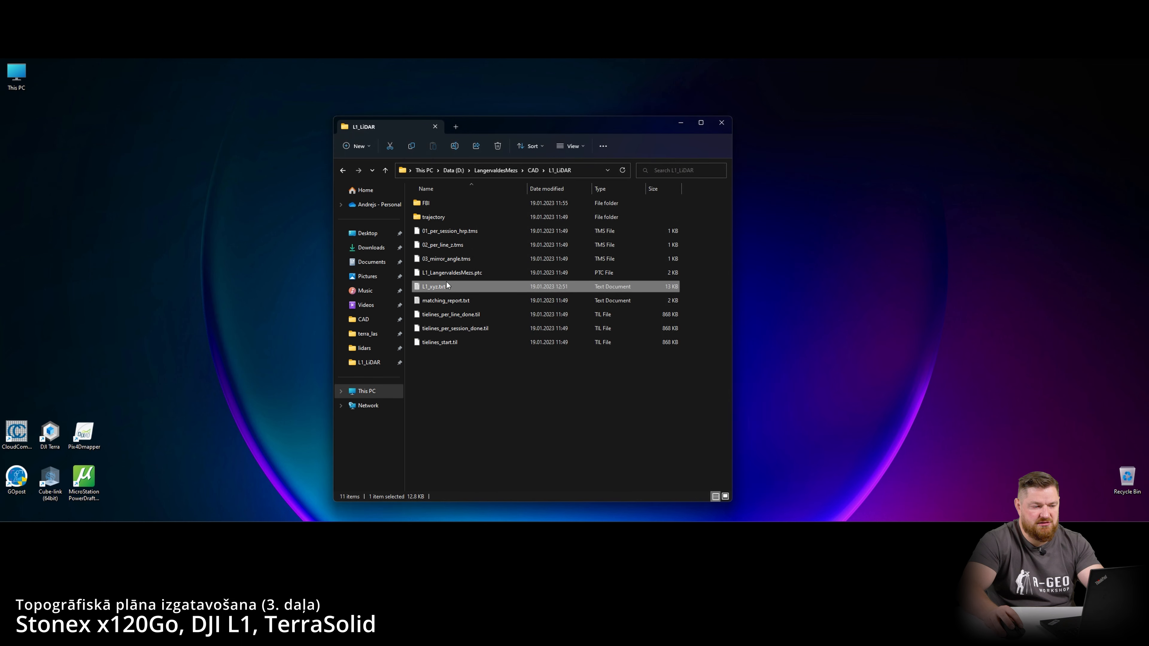
- Reopen L1_xyz.txt in Notepad and replace every comma with a space
left_click(454, 287)
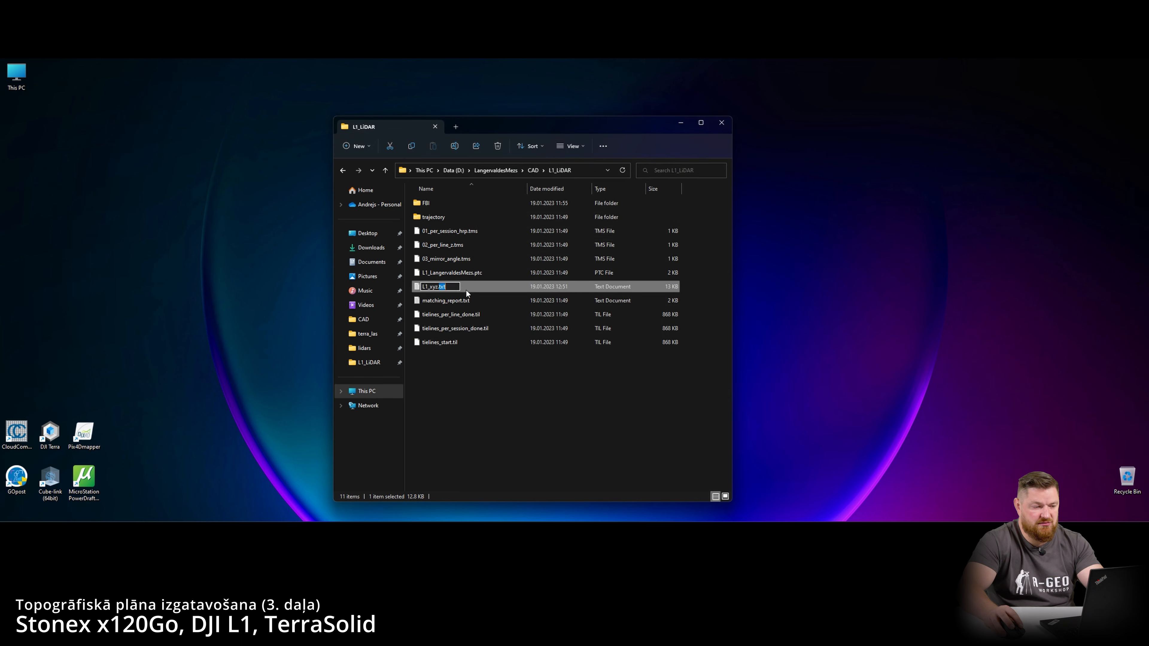
key("Escape")
double_click(466, 289)
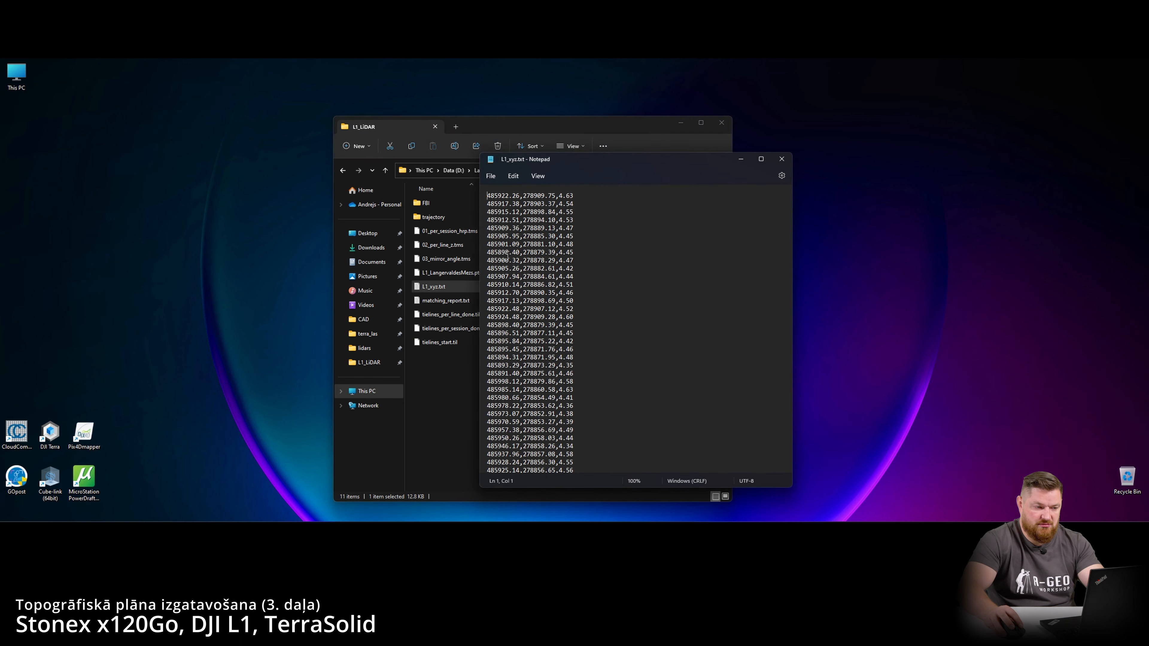
left_click(513, 177)
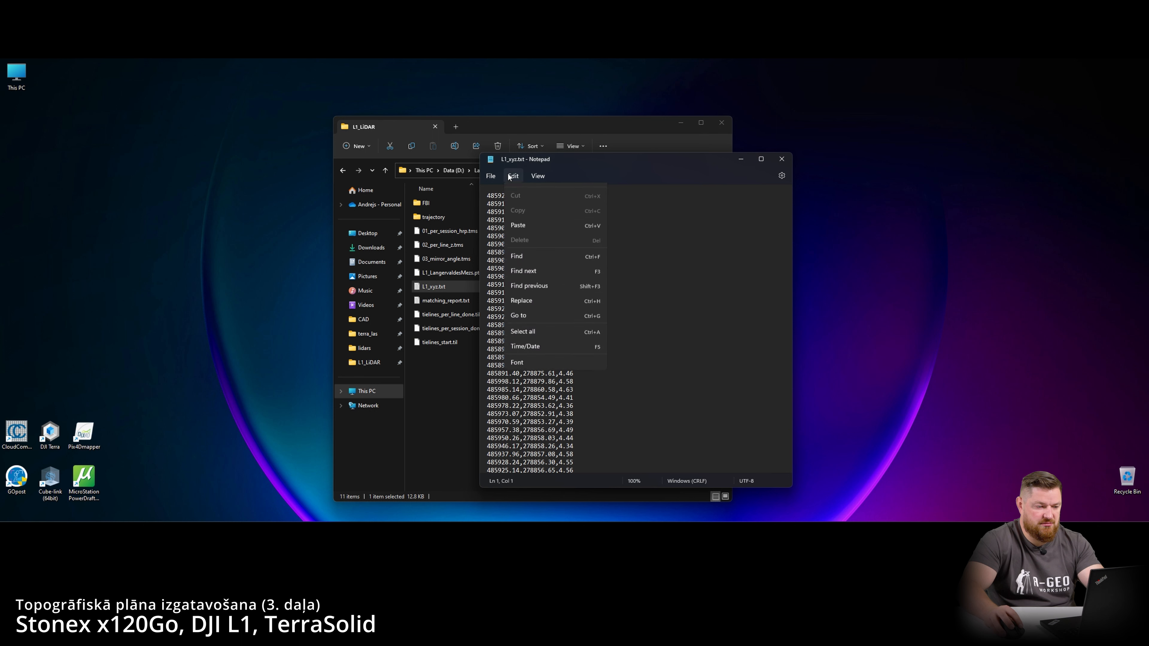
left_click(543, 309)
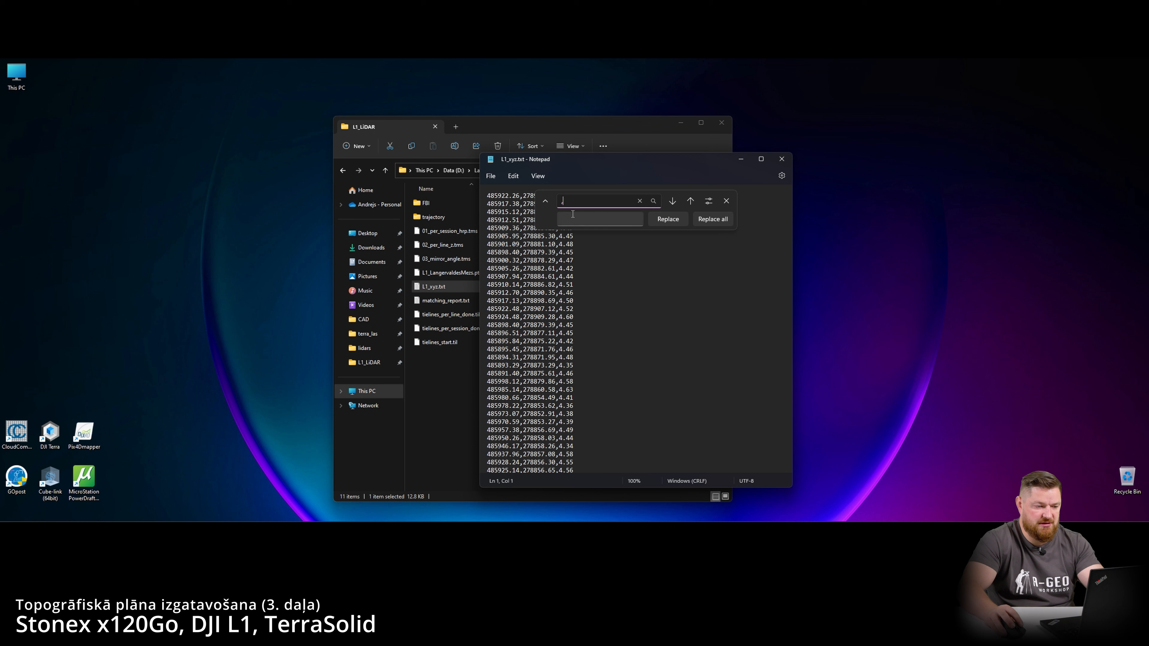
type(",")
left_click(599, 219)
left_click(713, 219)
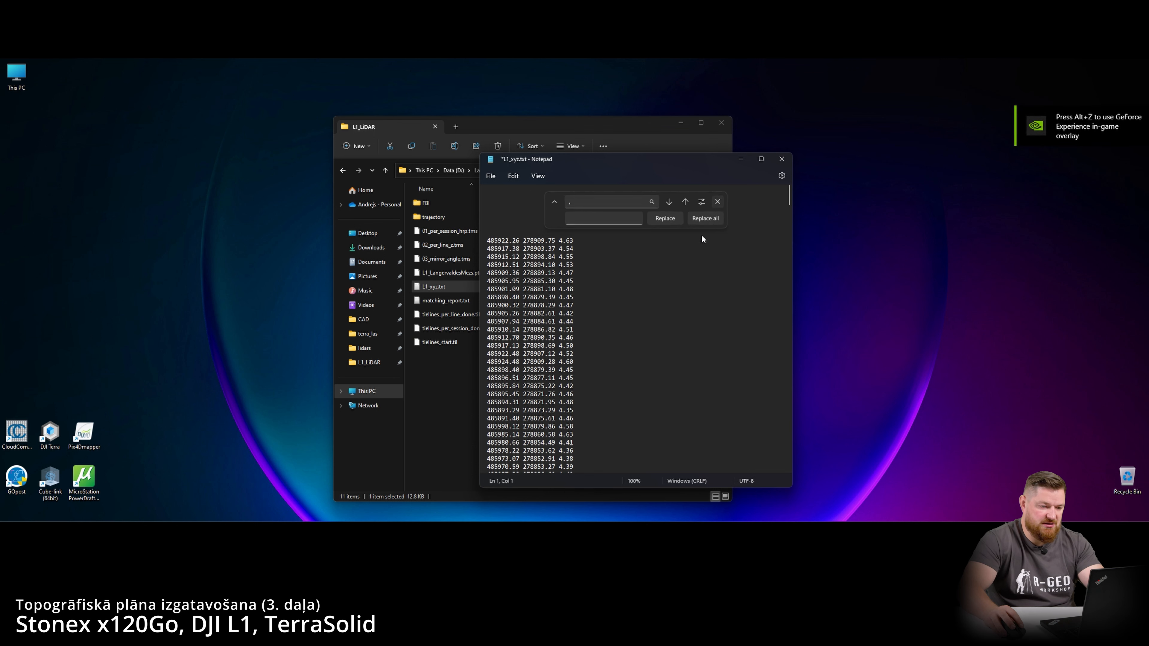
left_click(725, 200)
- Review the coordinate list to its end and close L1_xyz.txt with the changes saved
scroll(742, 294, "down", 7)
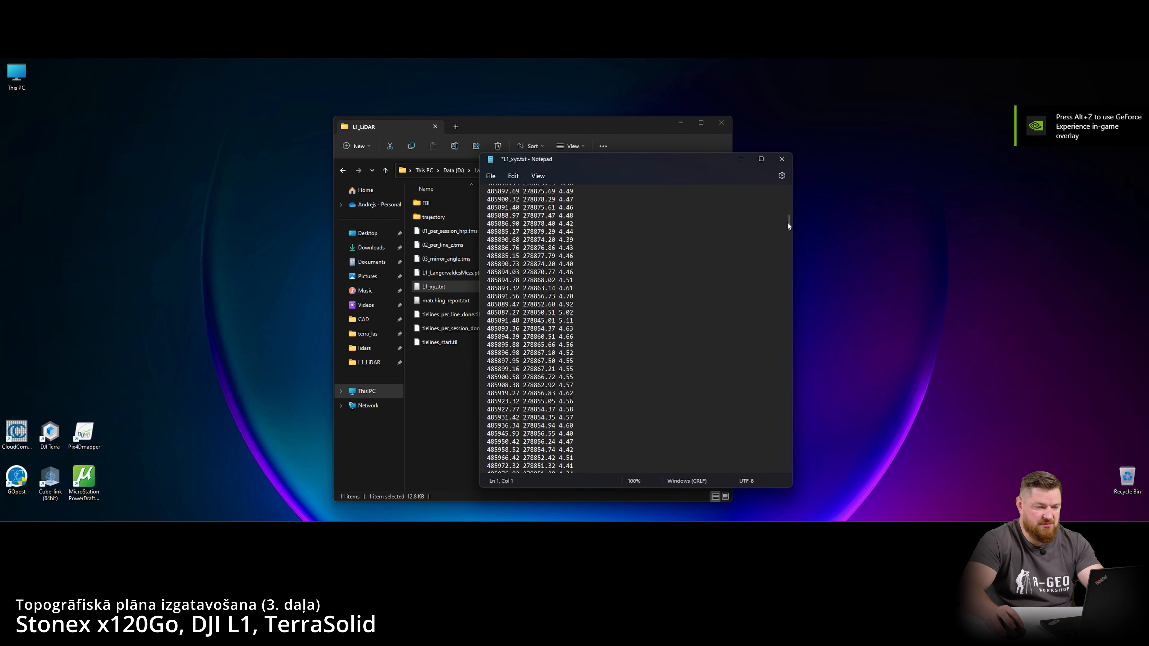
left_click_drag(787, 226, 790, 480)
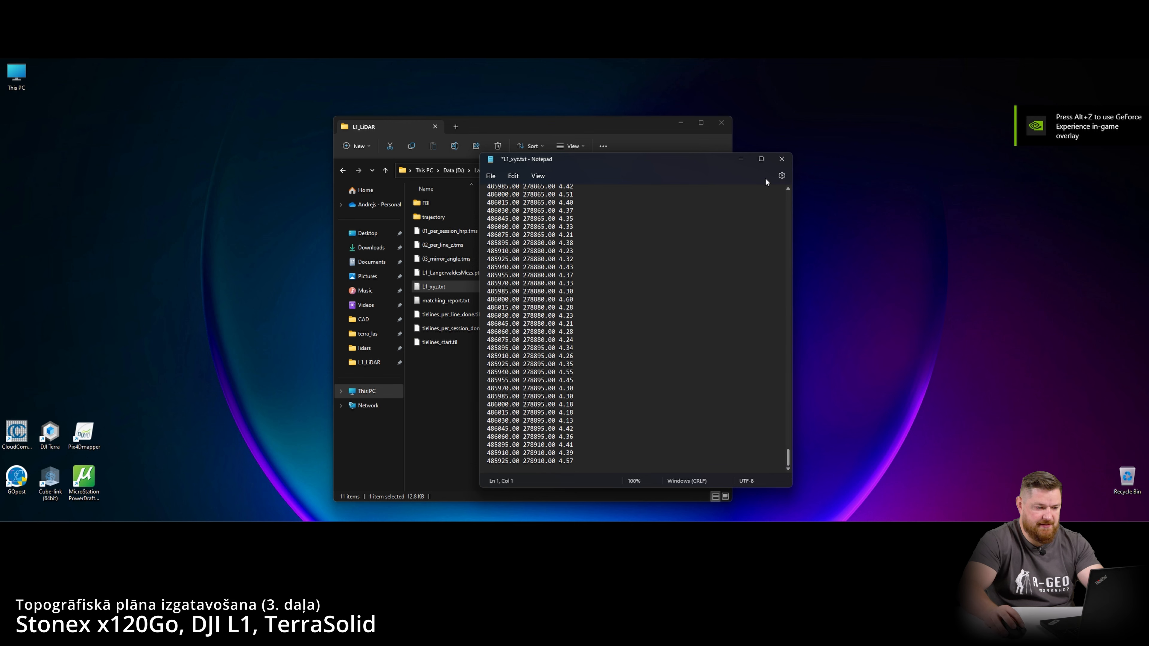
left_click(781, 159)
left_click(560, 347)
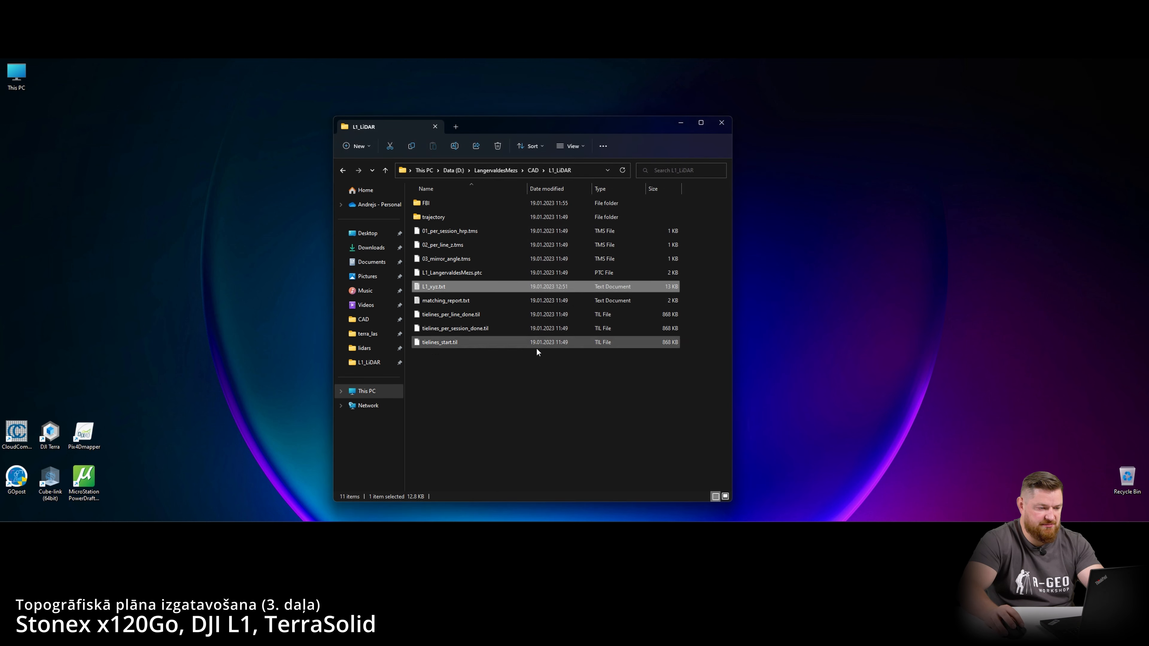
- Switch back to MicroStation and close the control report covering the drawing in view 1
left_click(526, 381)
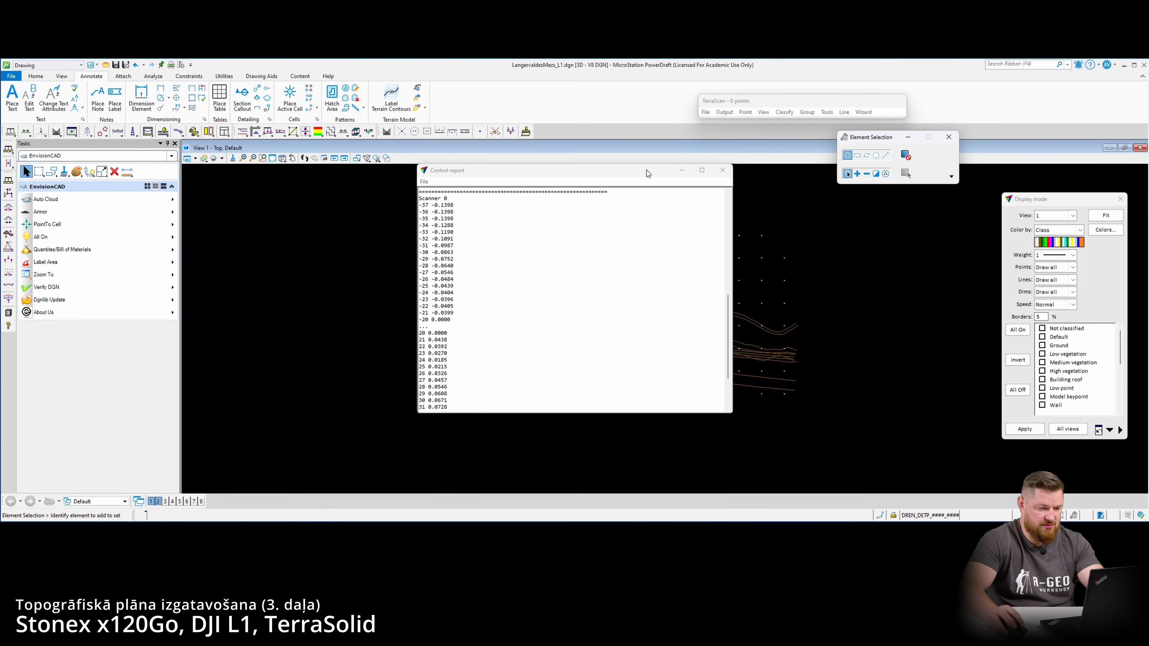
left_click(722, 170)
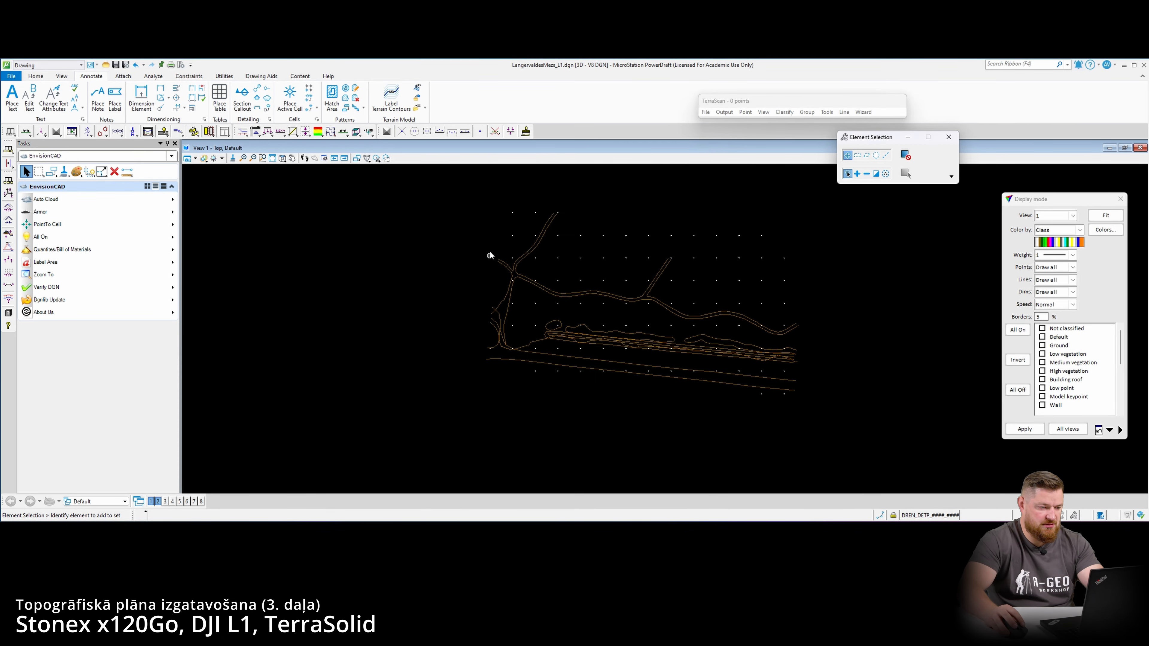
middle_click_drag(487, 256, 401, 257)
right_click(398, 254)
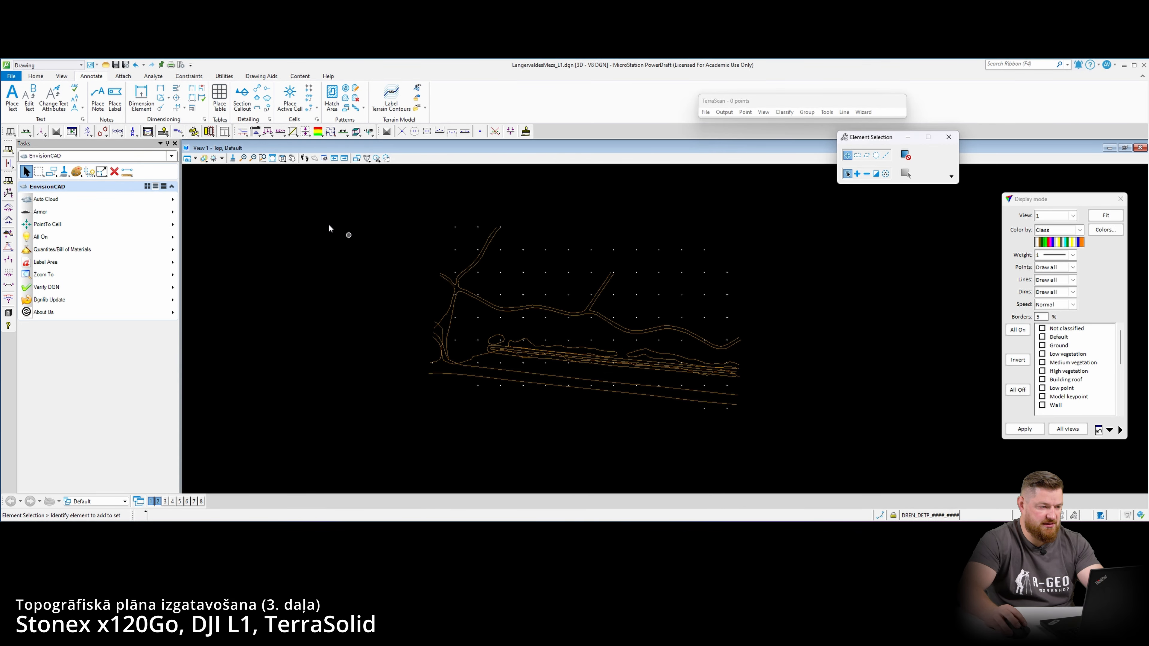
- Read the points from L1_xyz.txt into TerraScan in XYZ format as airborne lidar, with Model keypoint as the default class
left_click(35, 76)
left_click(706, 112)
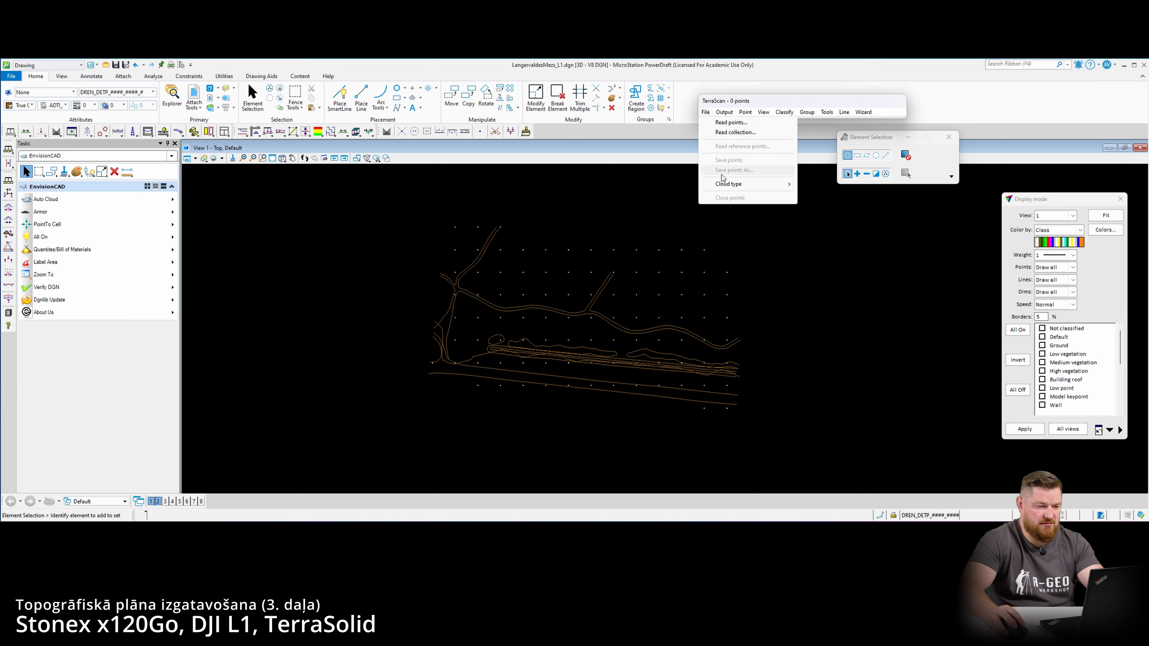
left_click(723, 123)
double_click(193, 183)
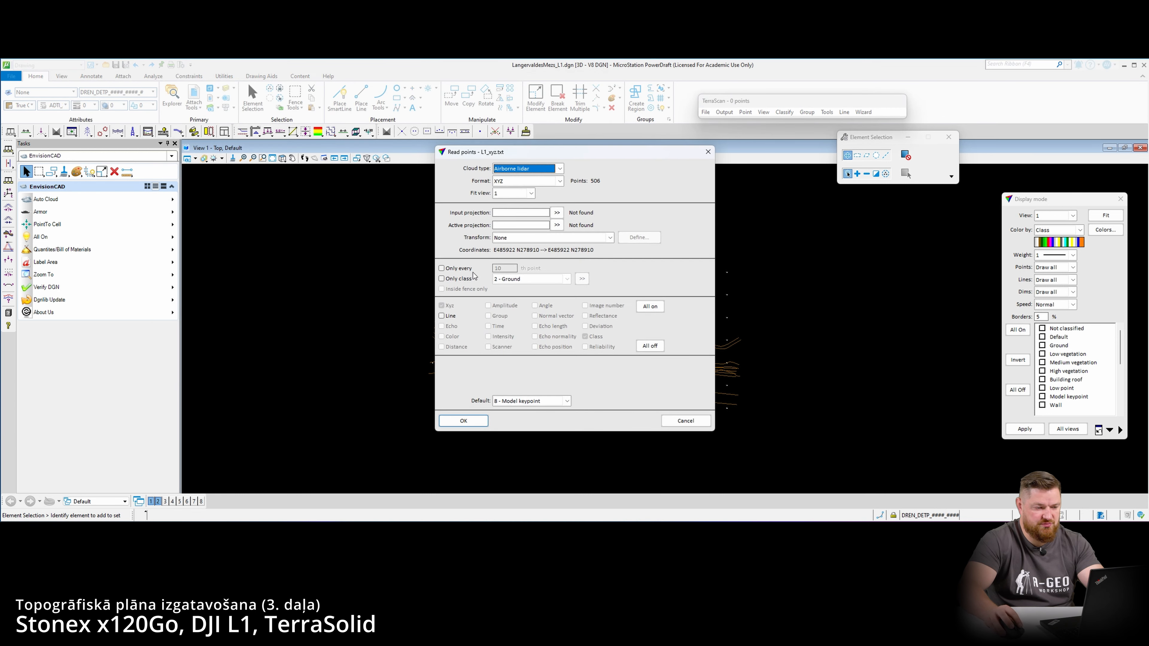
left_click(516, 400)
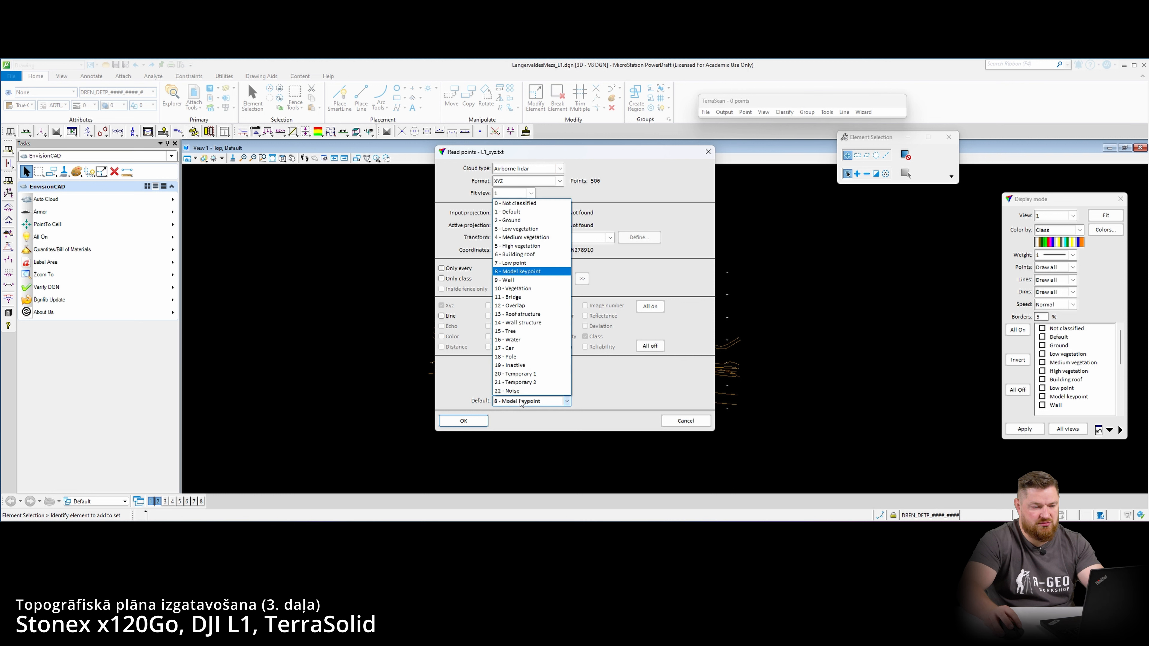
left_click(518, 401)
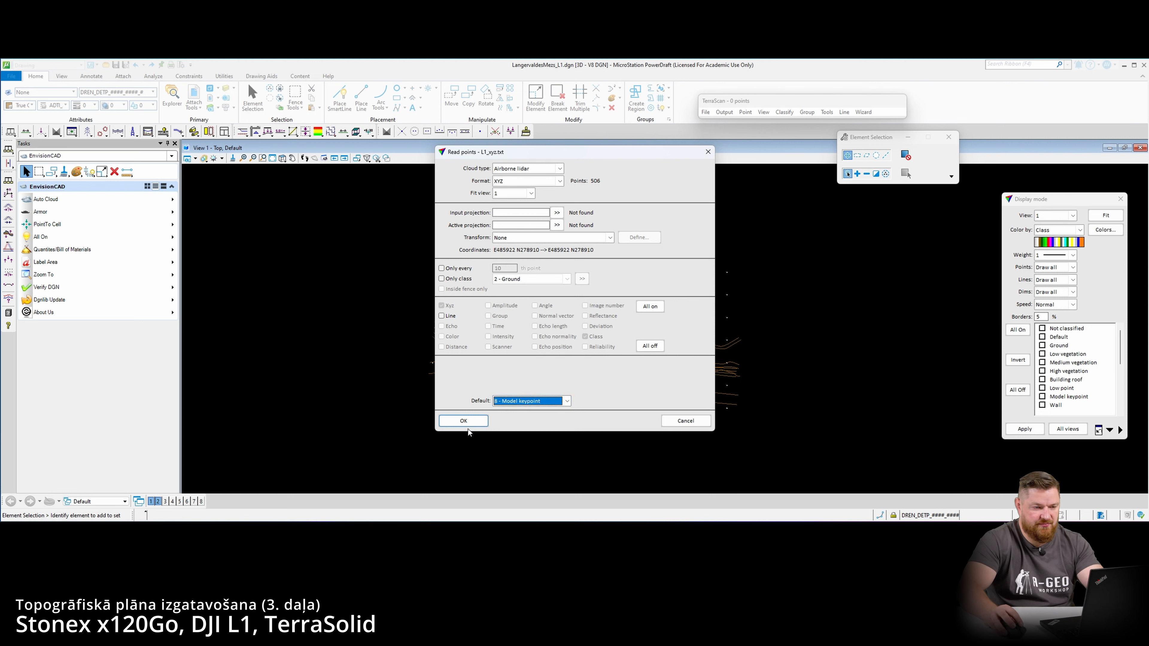
left_click(466, 422)
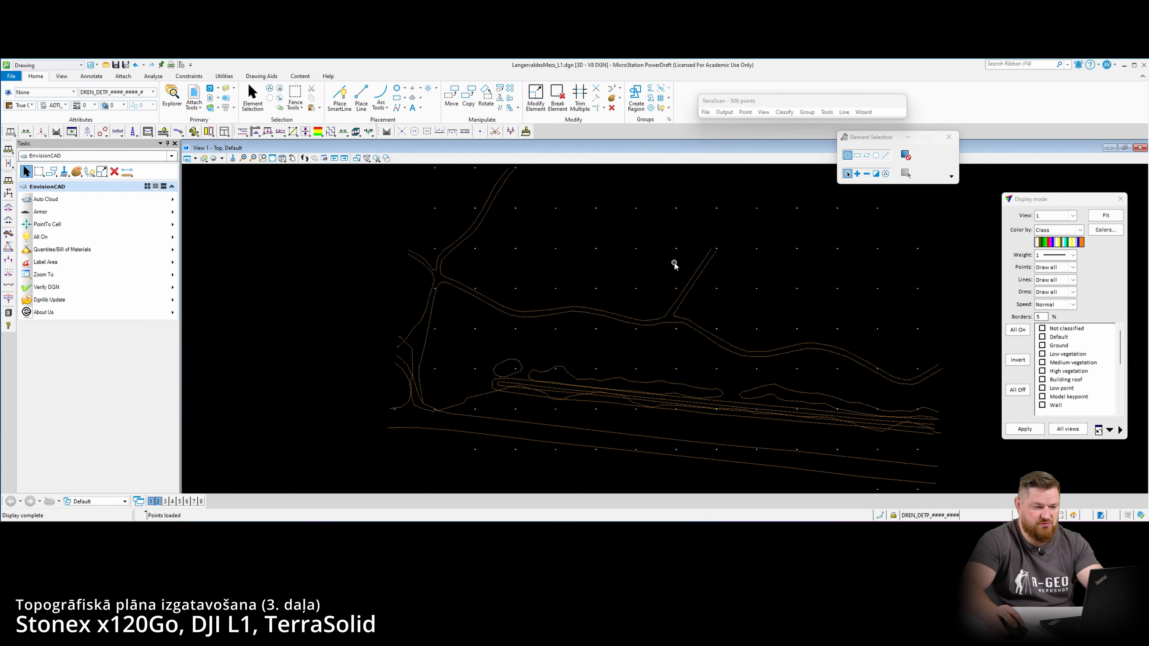
scroll(669, 263, "down", 2)
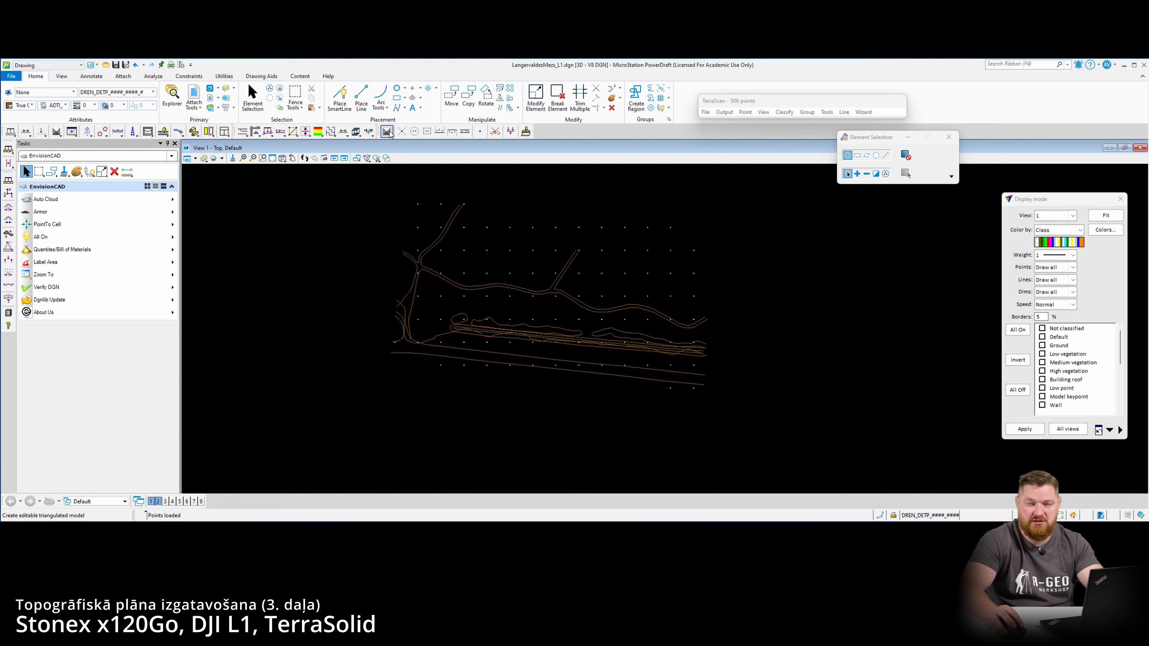
- Check the existing TerraModeler surfaces and create an editable surface model from the Model keypoint class
left_click(242, 132)
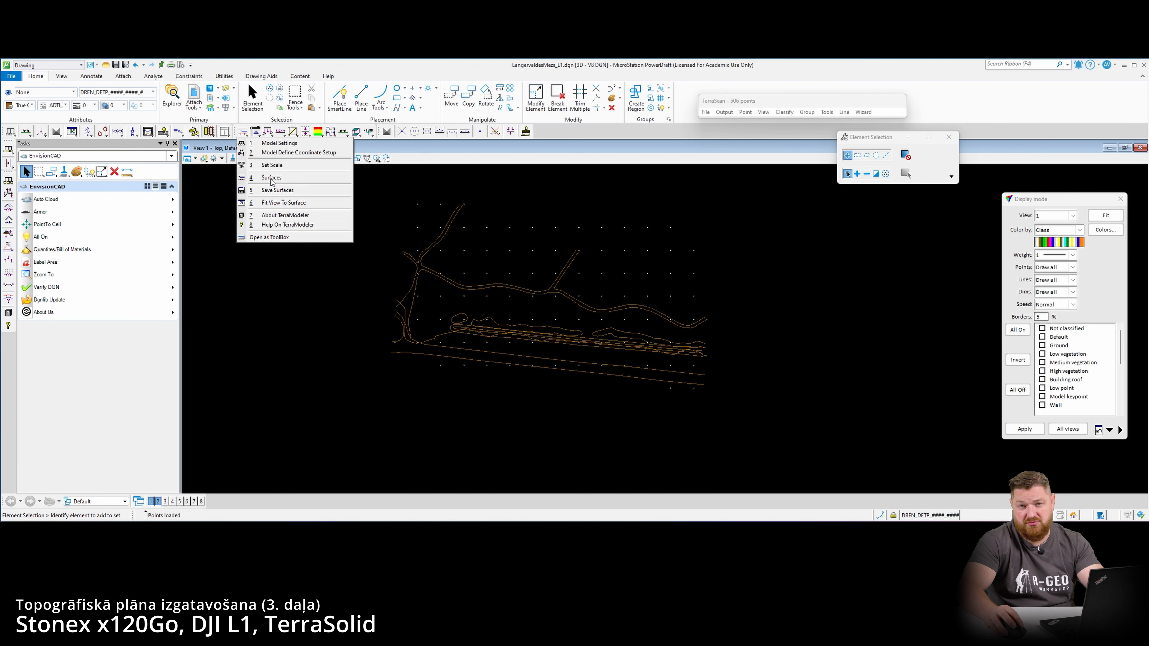
left_click(255, 178)
left_click(738, 322)
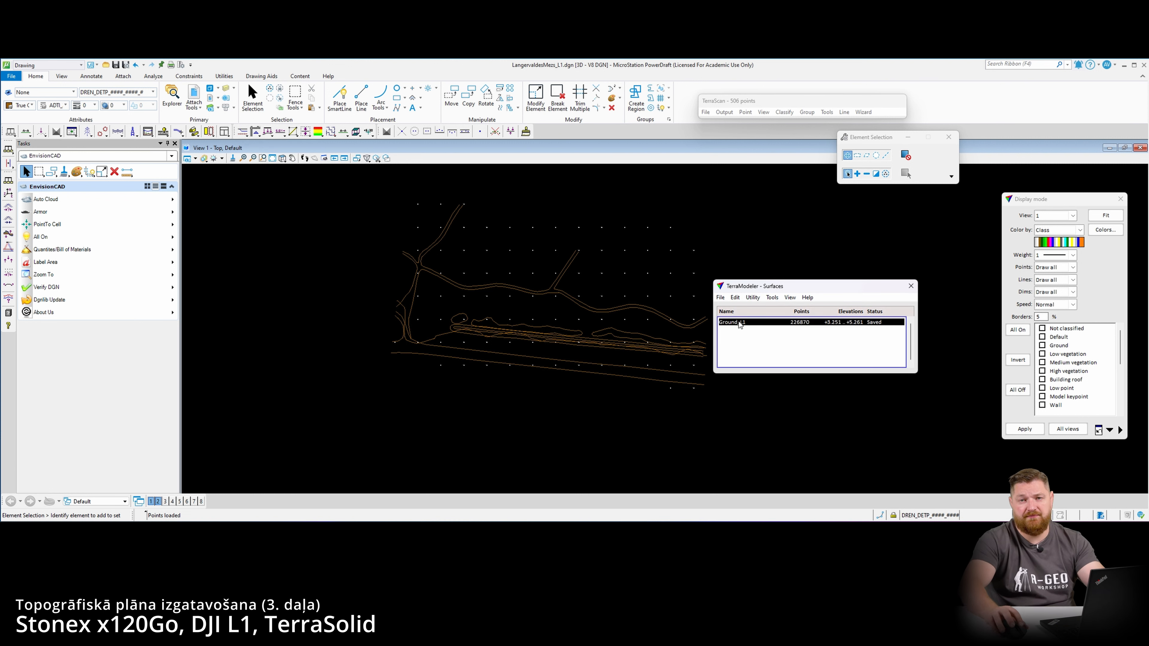
left_click(910, 286)
left_click(387, 133)
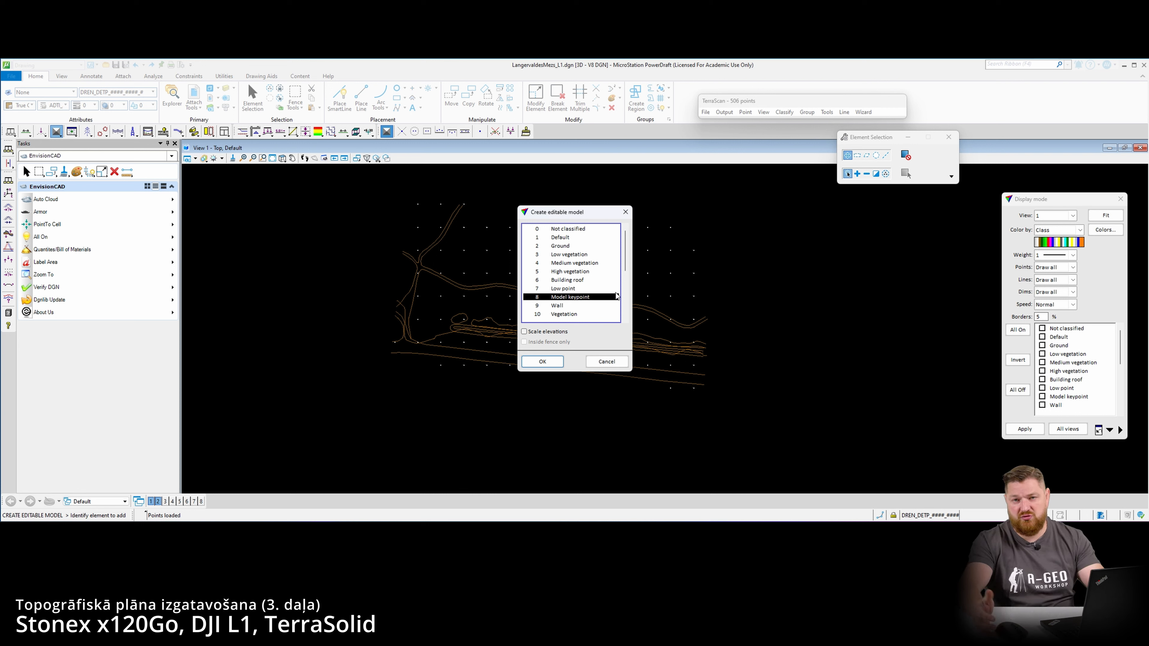
left_click(542, 361)
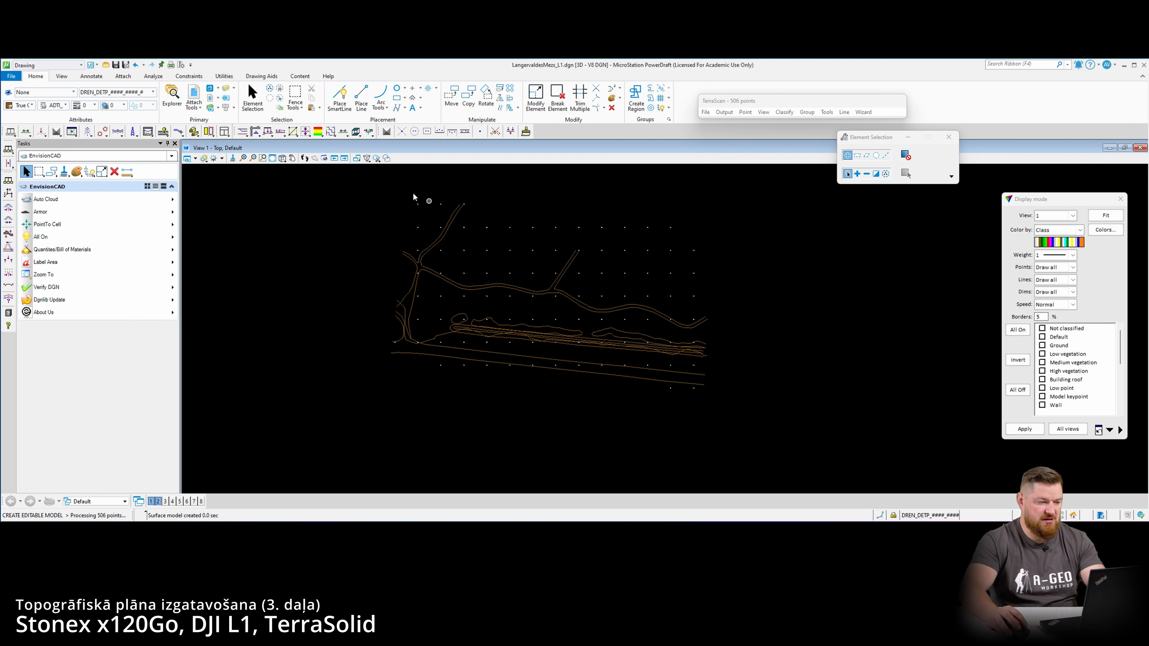
- Open the TerraModeler surface list and select the new Ground surface
left_click(243, 131)
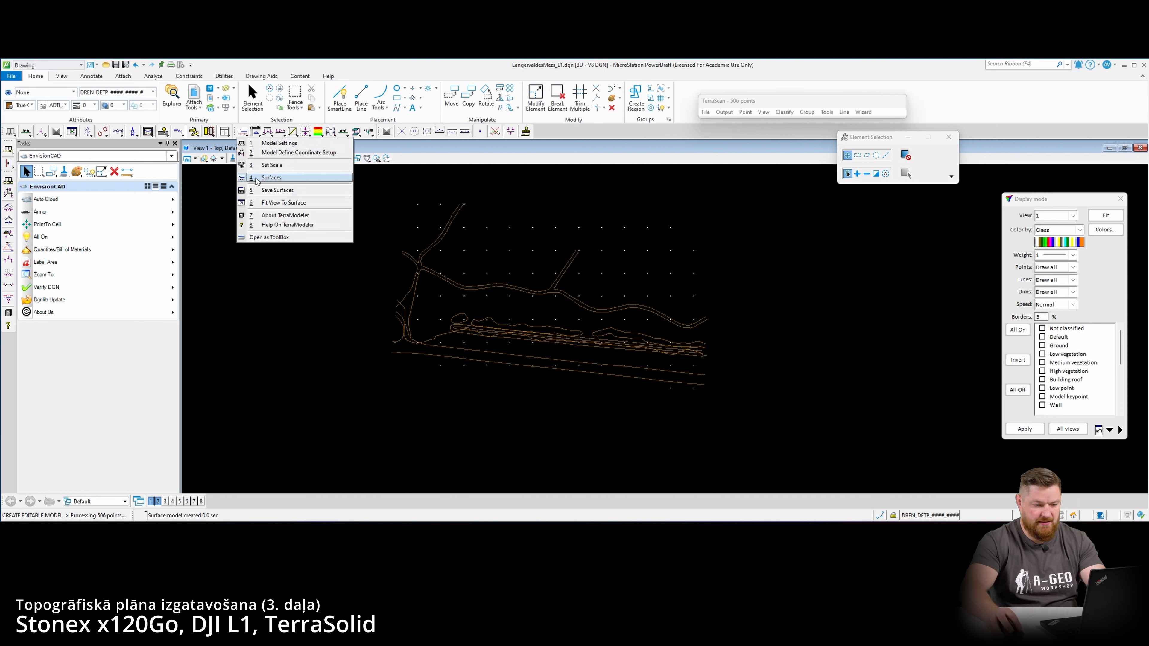
left_click(271, 178)
left_click(729, 331)
left_click(735, 298)
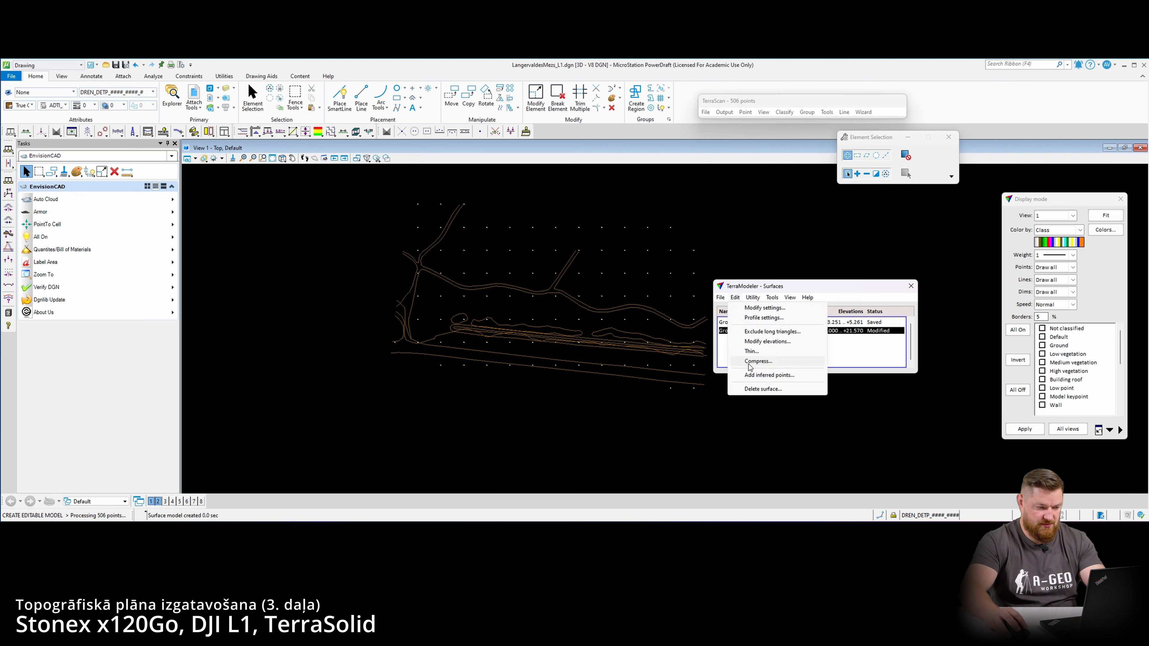
left_click(768, 341)
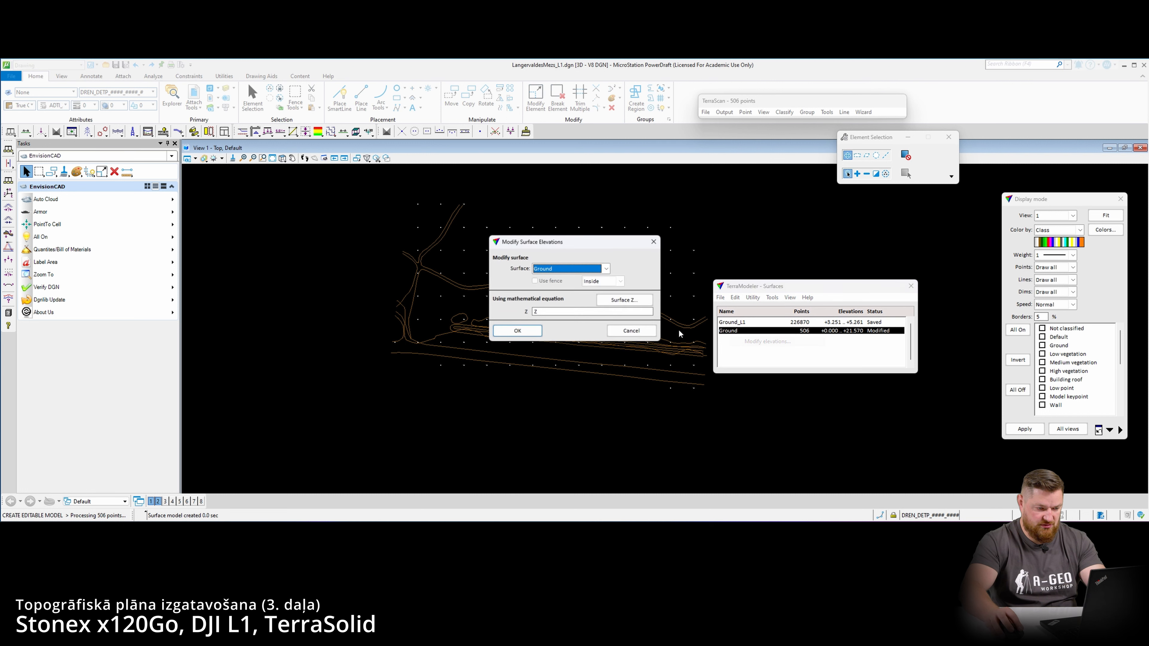
left_click(644, 336)
- Rename the new Ground surface to L1_xyz and its file to L1_xyz.tin in the surface settings
left_click(735, 297)
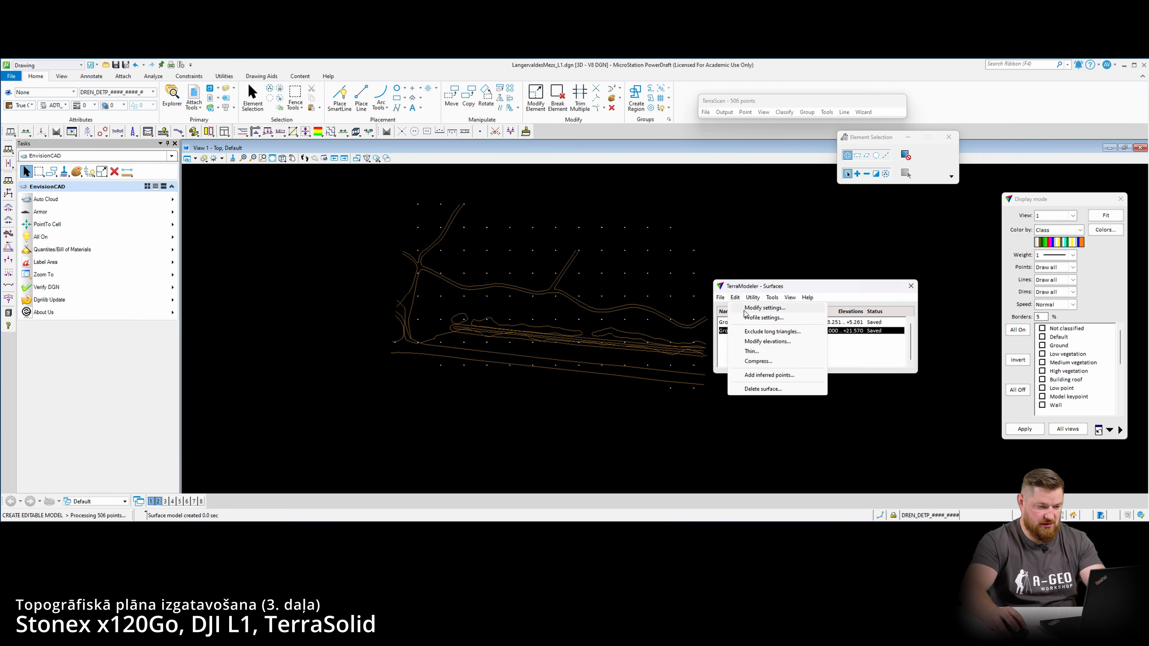
left_click(765, 308)
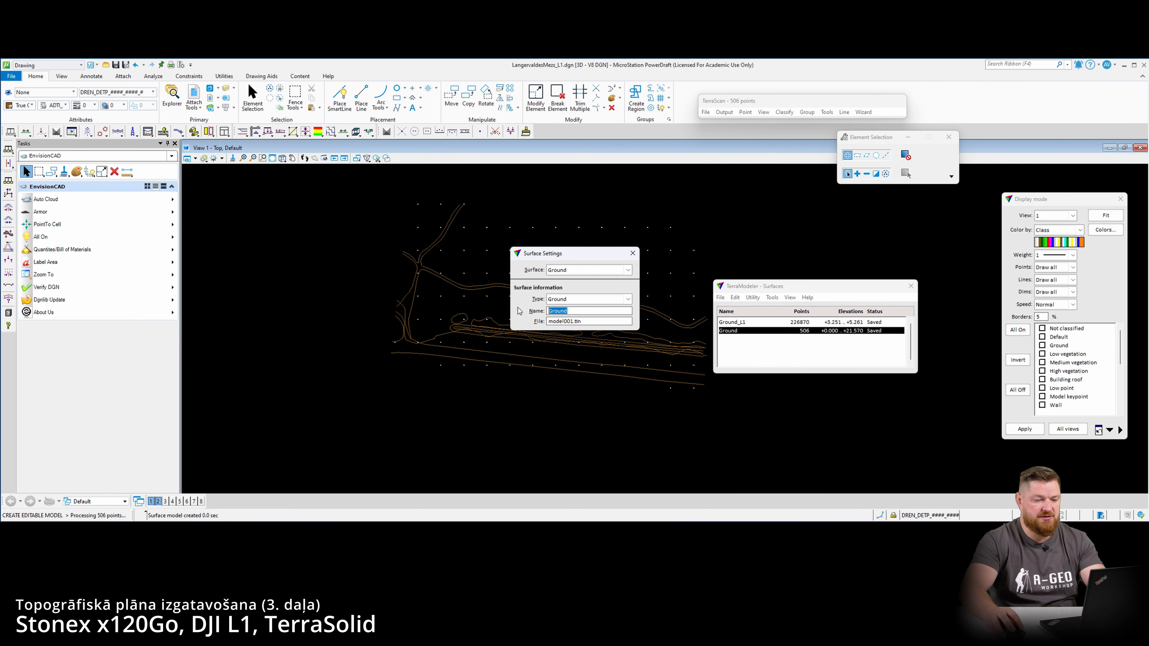
type("L")
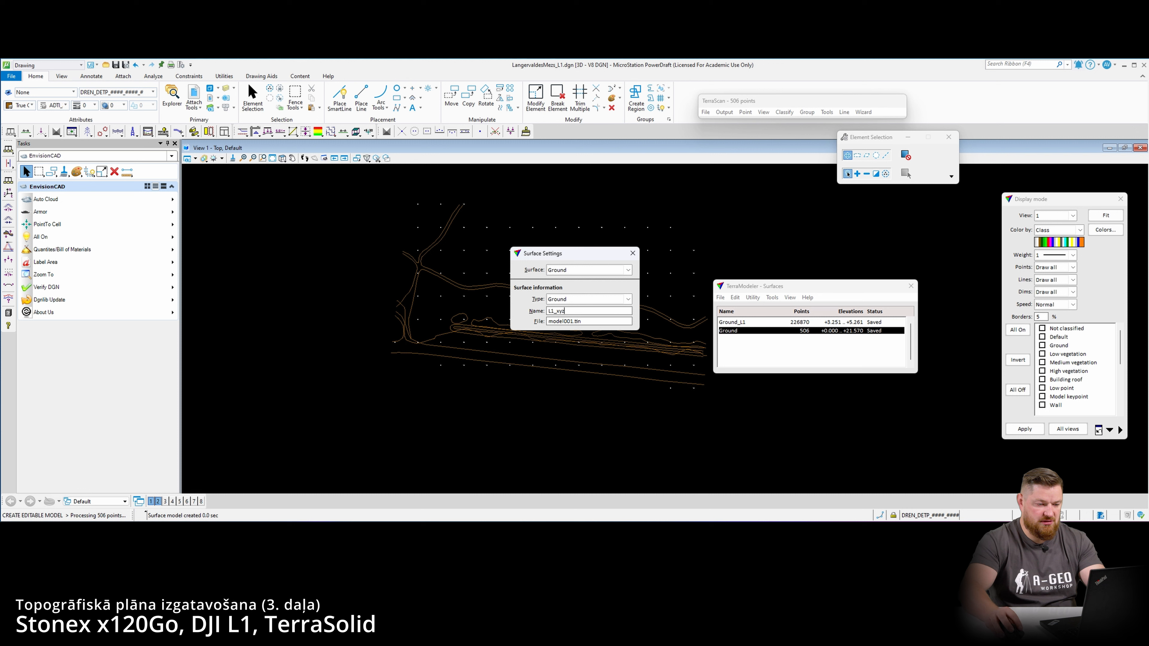
type("1_xyz")
double_click(561, 311)
key("ctrl+c")
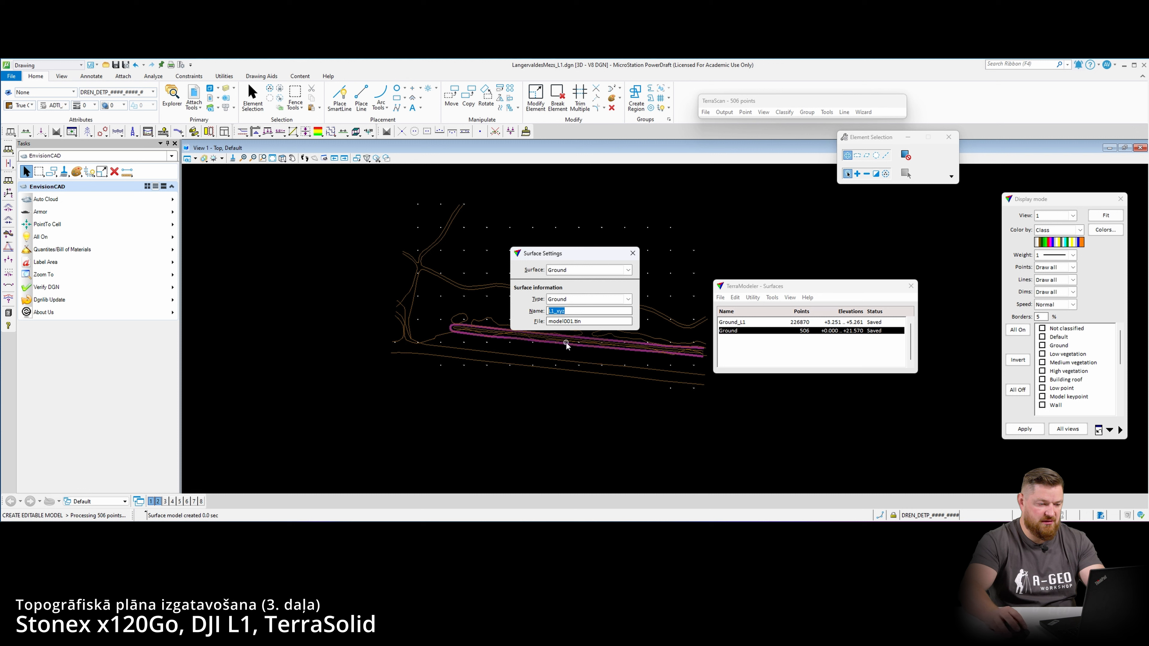
double_click(573, 320)
key("ctrl+v")
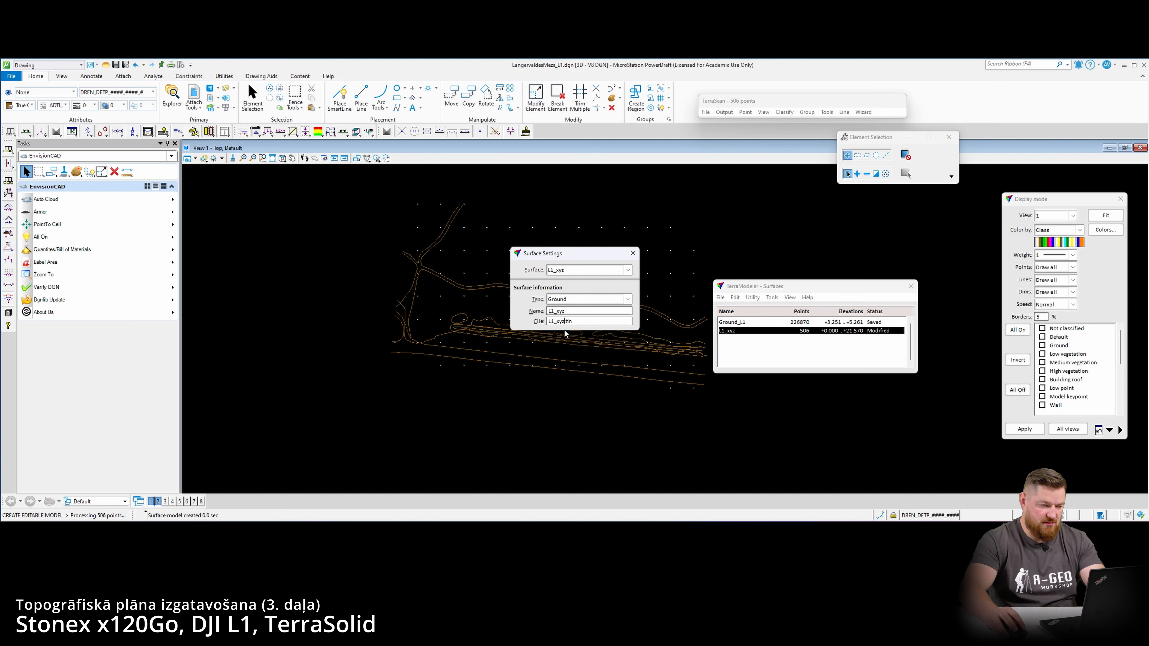
left_click(632, 253)
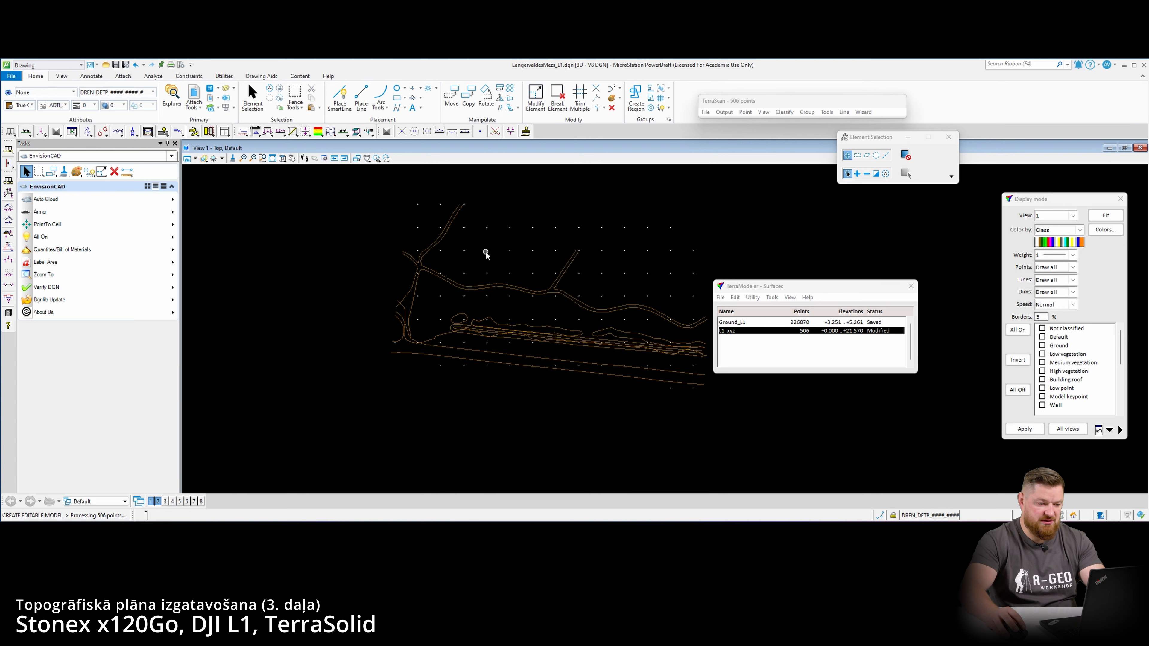
- Display the L1_xyz surface shaded in view 1 with the Hot to cold color scheme fitted to the whole surface
left_click(318, 131)
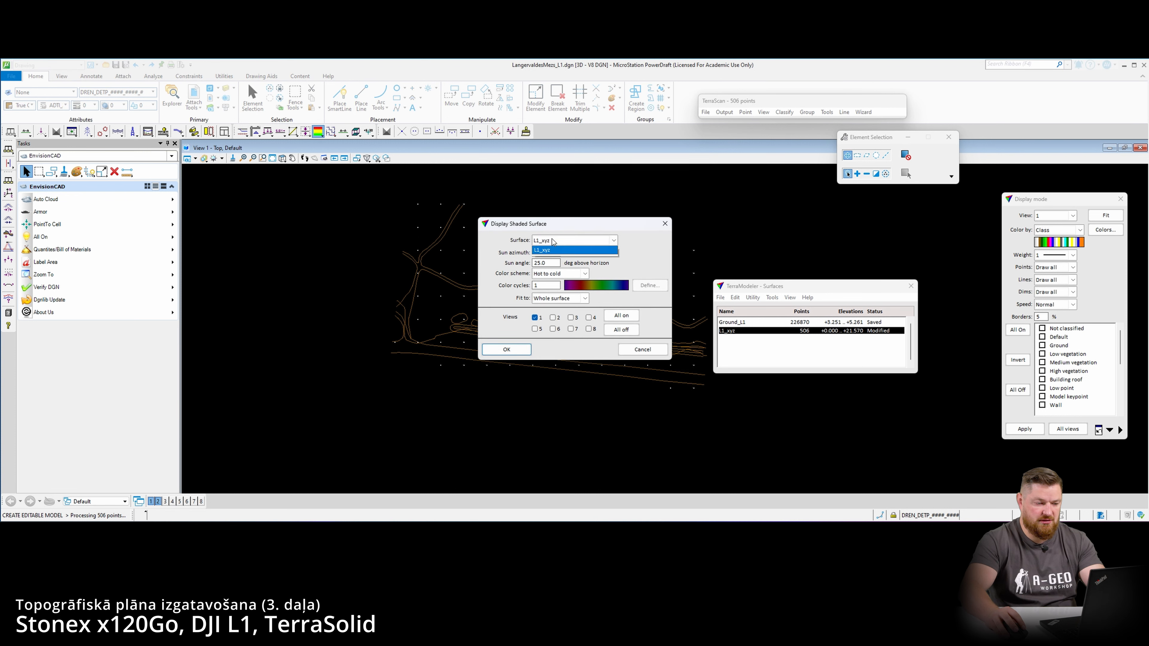
left_click(513, 349)
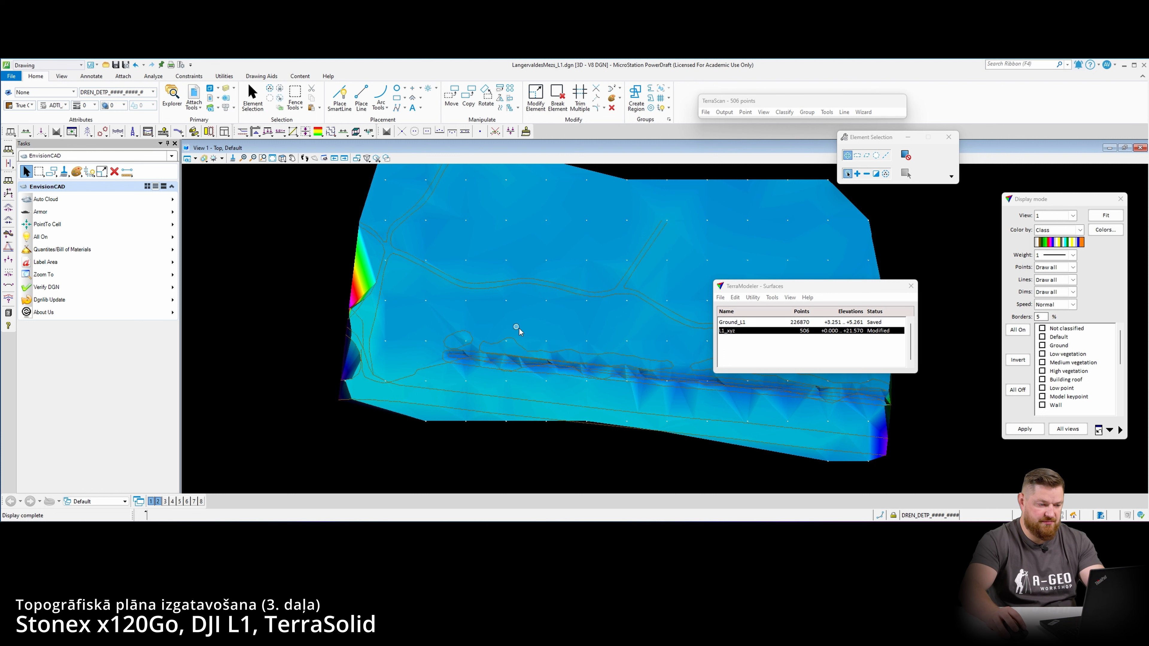
- Examine the shaded L1_xyz surface along the roads, the ditch and the outer edges for wrong elevations
scroll(366, 298, "up", 1)
scroll(290, 267, "up", 1)
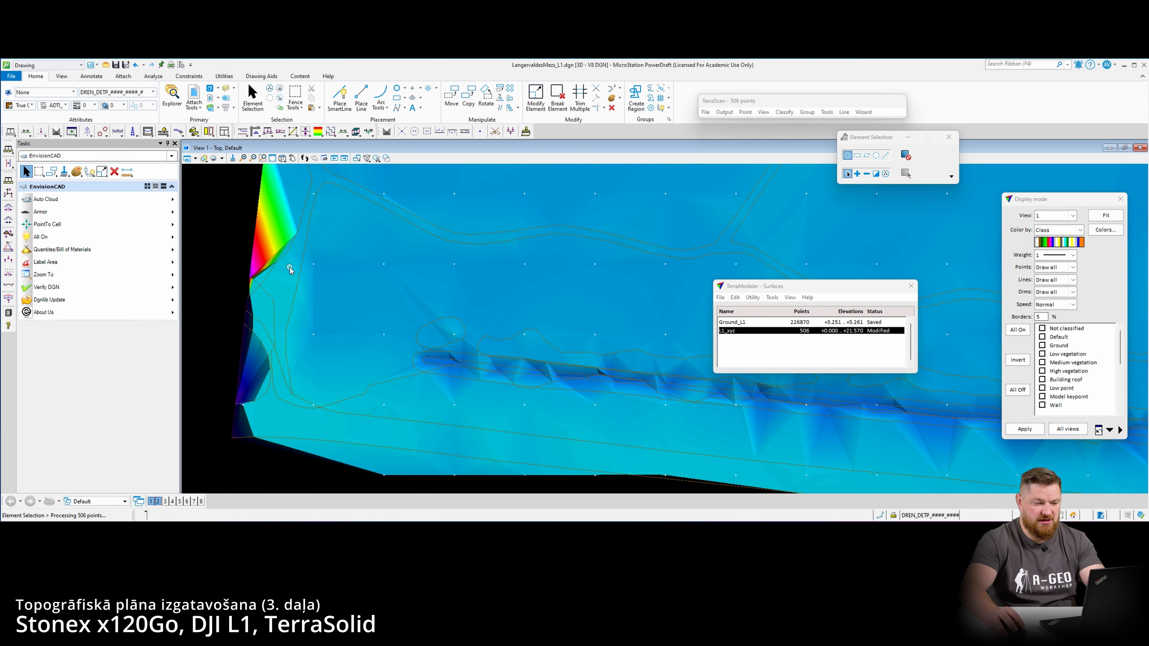
scroll(295, 259, "down", 1)
middle_click_drag(400, 280, 321, 296)
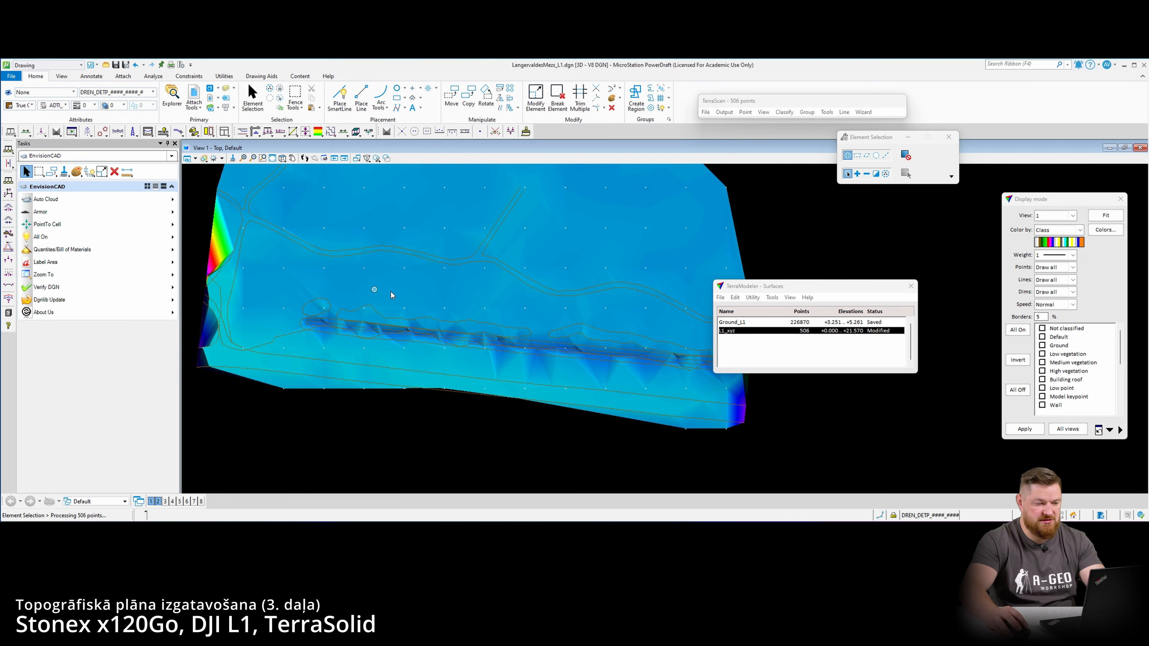
scroll(539, 286, "down", 1)
left_click_drag(774, 288, 804, 237)
scroll(521, 248, "up", 3)
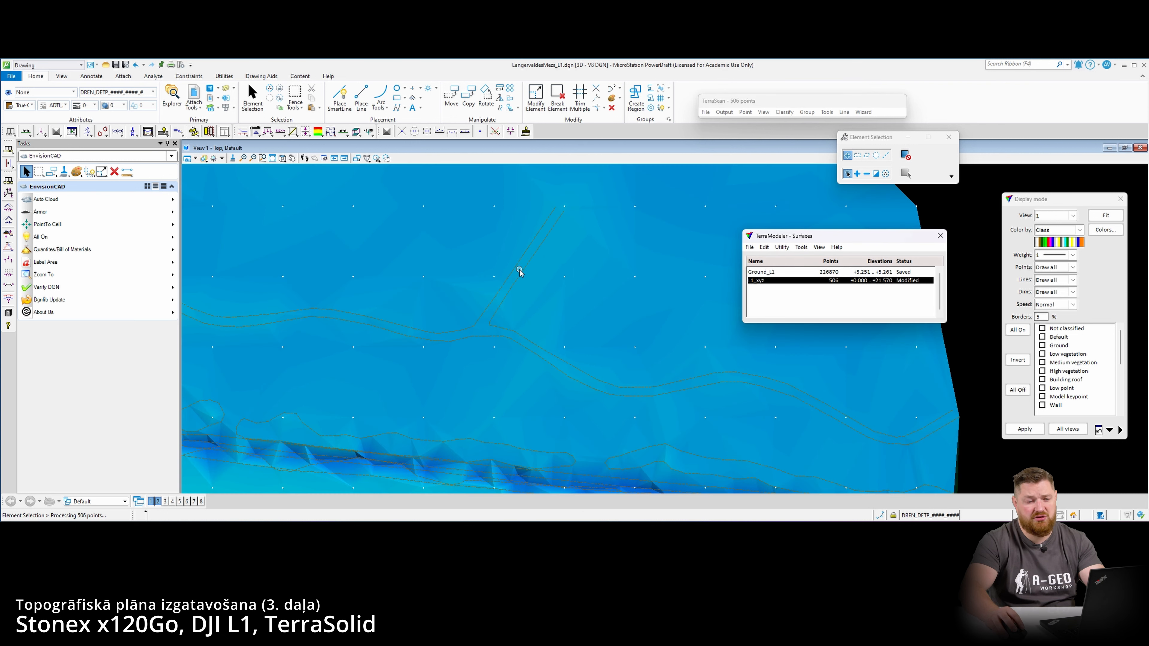
scroll(499, 296, "up", 1)
middle_click_drag(330, 378, 471, 303)
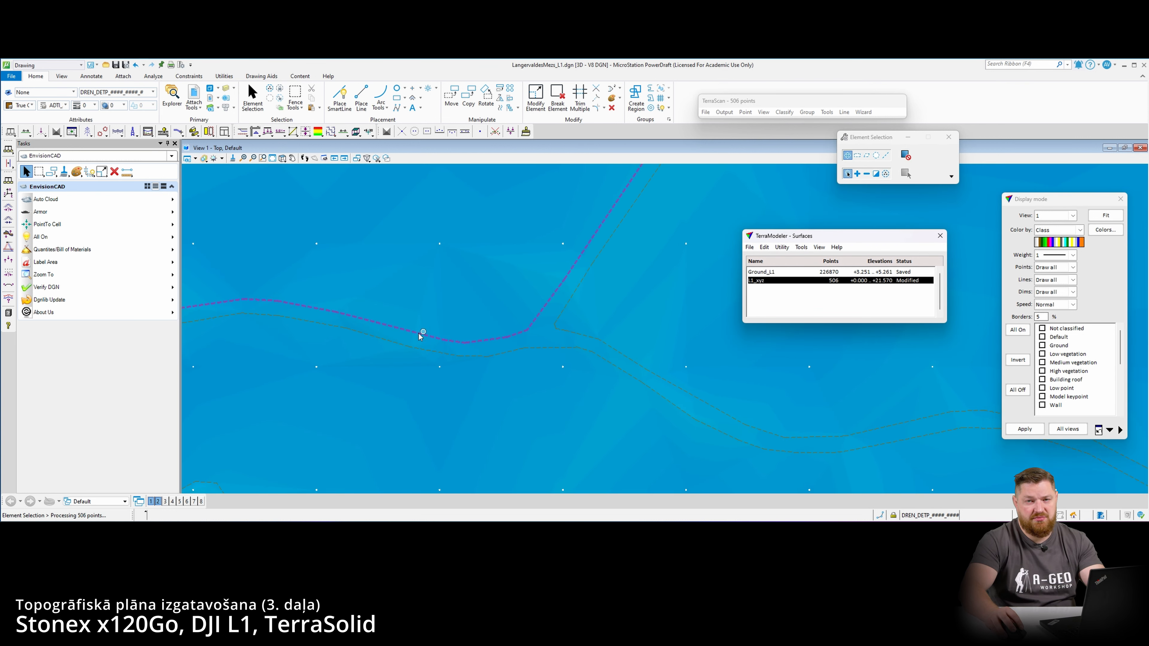
middle_click_drag(267, 323, 349, 330)
key("Escape")
scroll(488, 382, "down", 1)
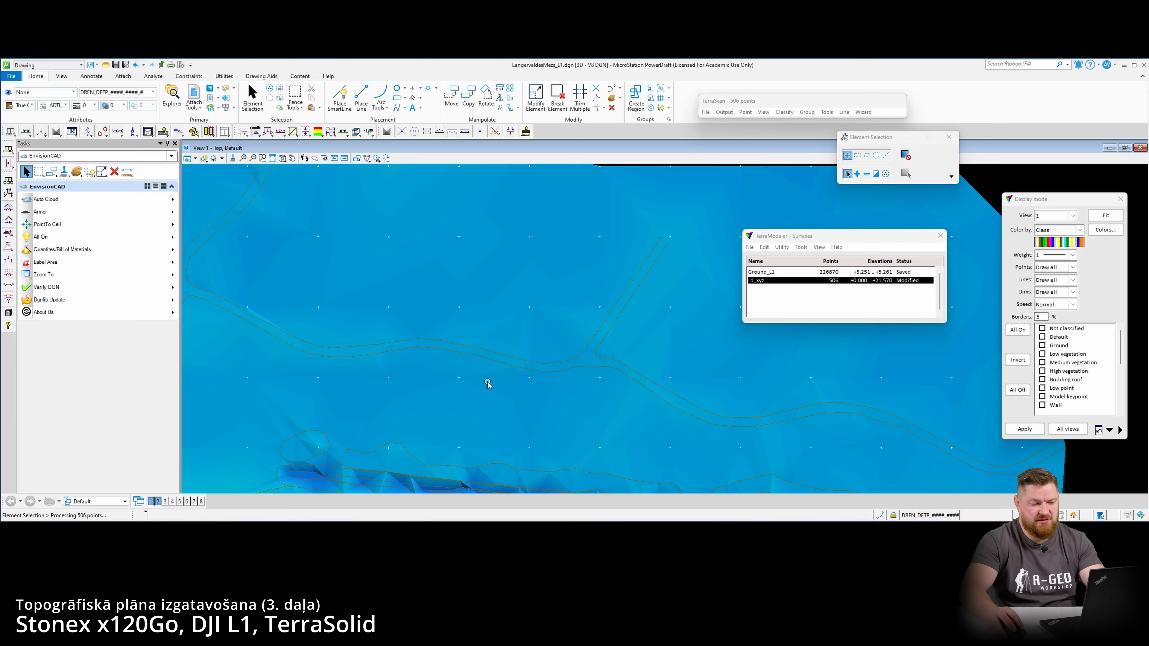
scroll(428, 337, "down", 1)
scroll(431, 320, "up", 1)
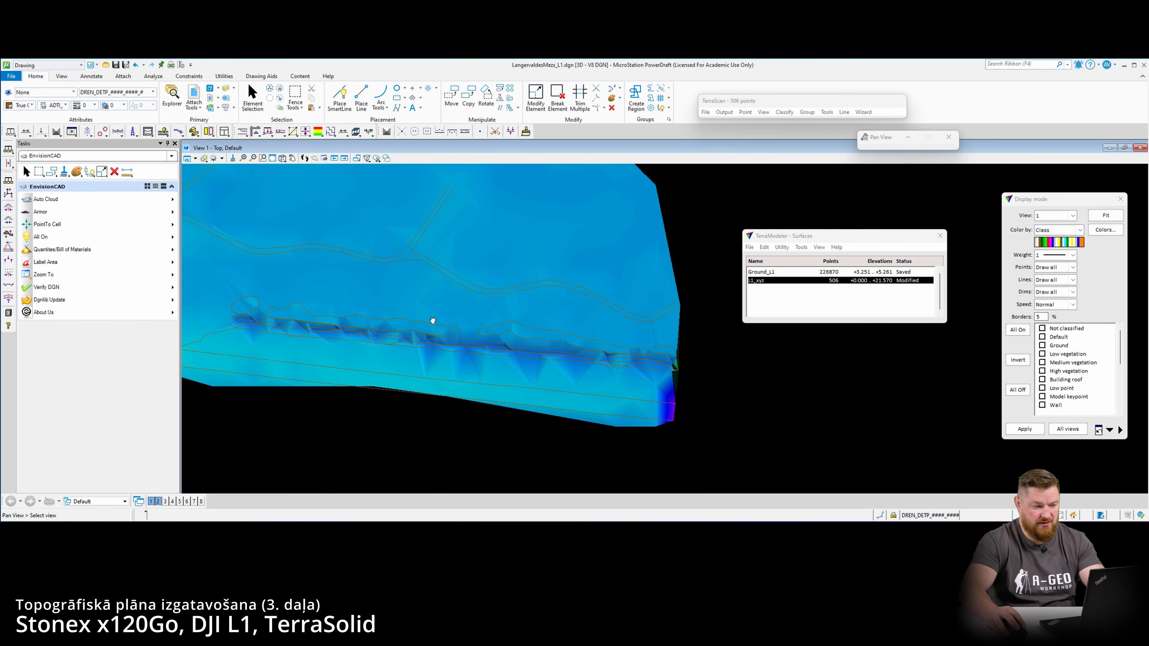
scroll(653, 362, "up", 1)
scroll(577, 321, "up", 1)
scroll(598, 302, "up", 1)
scroll(598, 301, "down", 1)
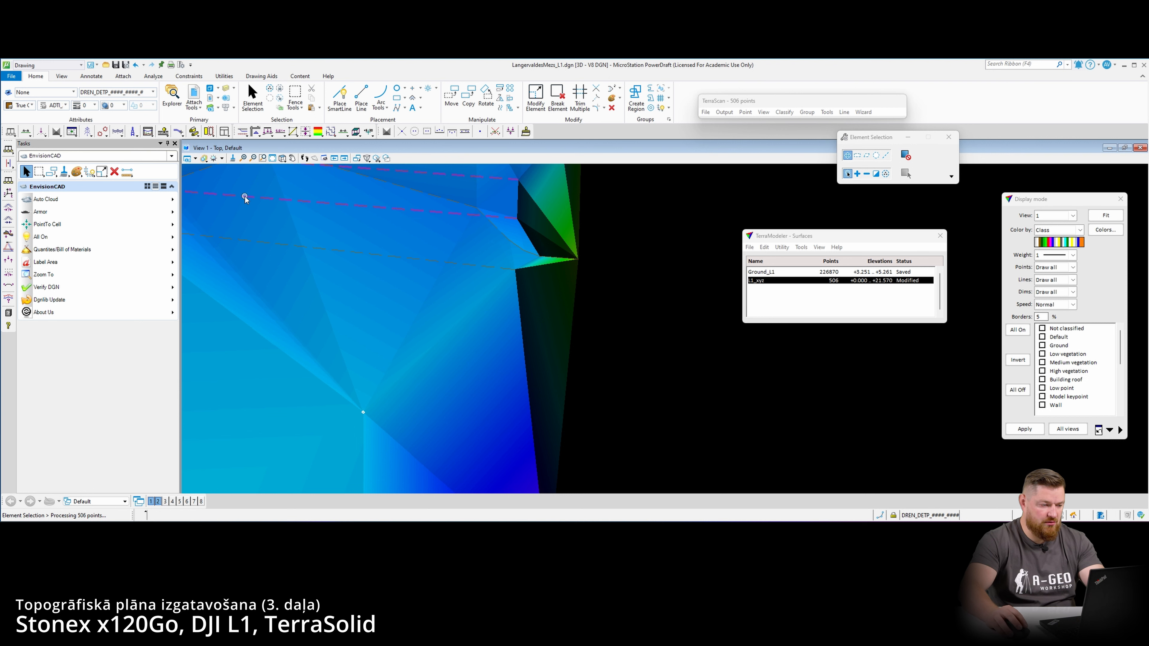
- Tile views 1 and 2, close the surface list and show the Model keypoint class in all views
left_click(62, 76)
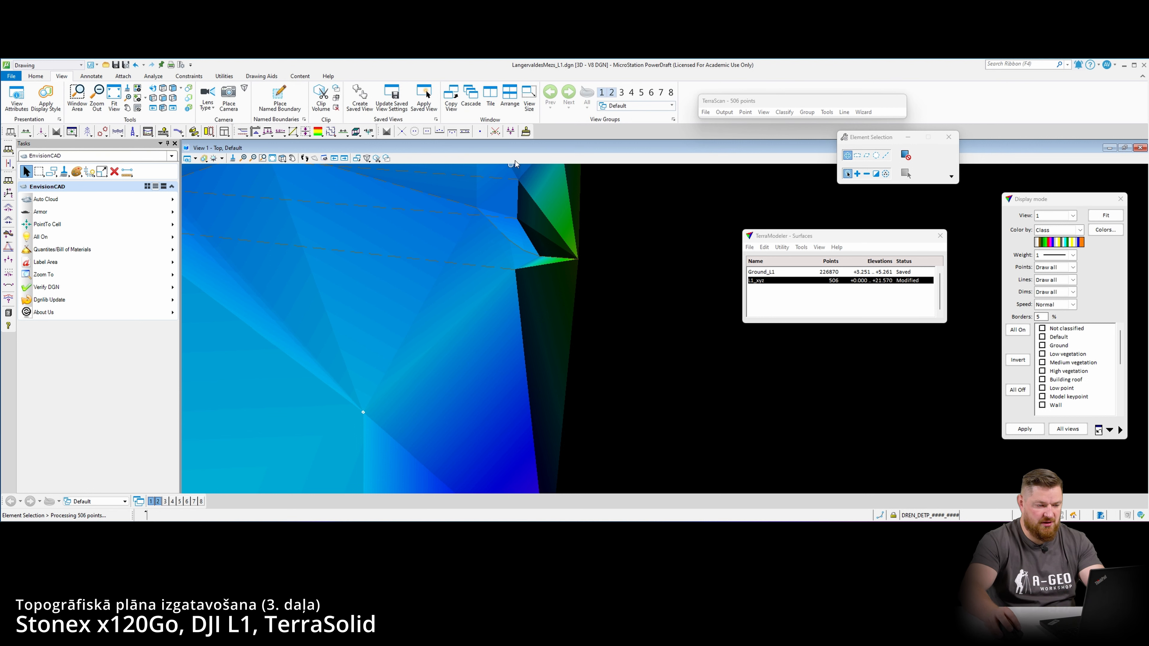
left_click(490, 96)
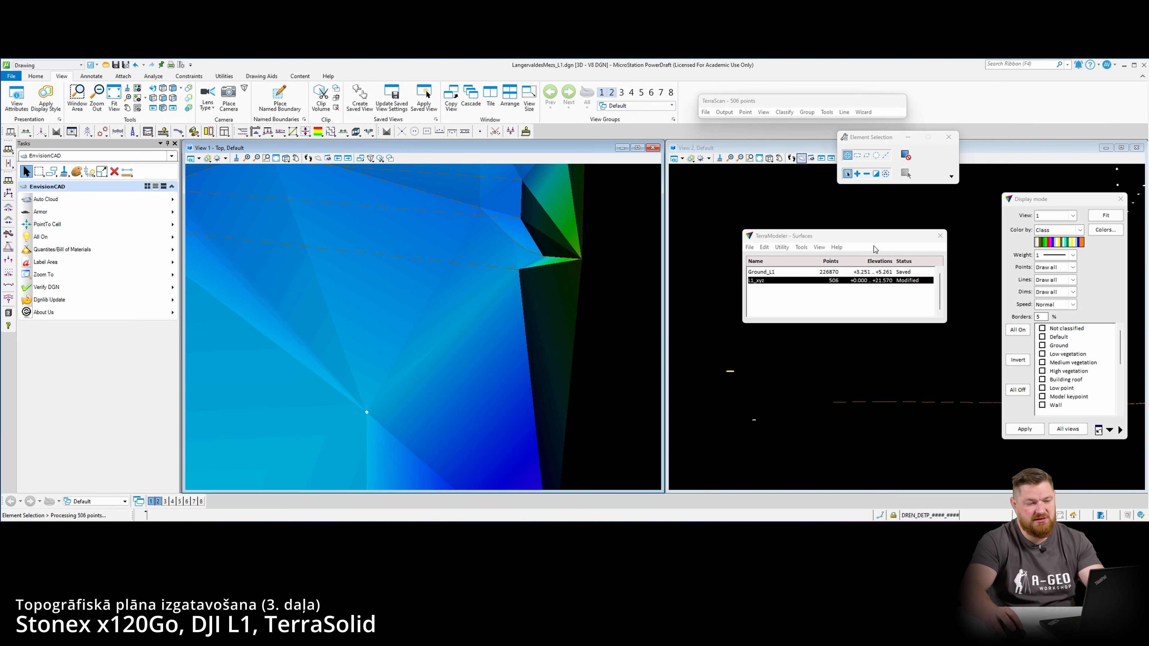
left_click(939, 236)
left_click(1043, 397)
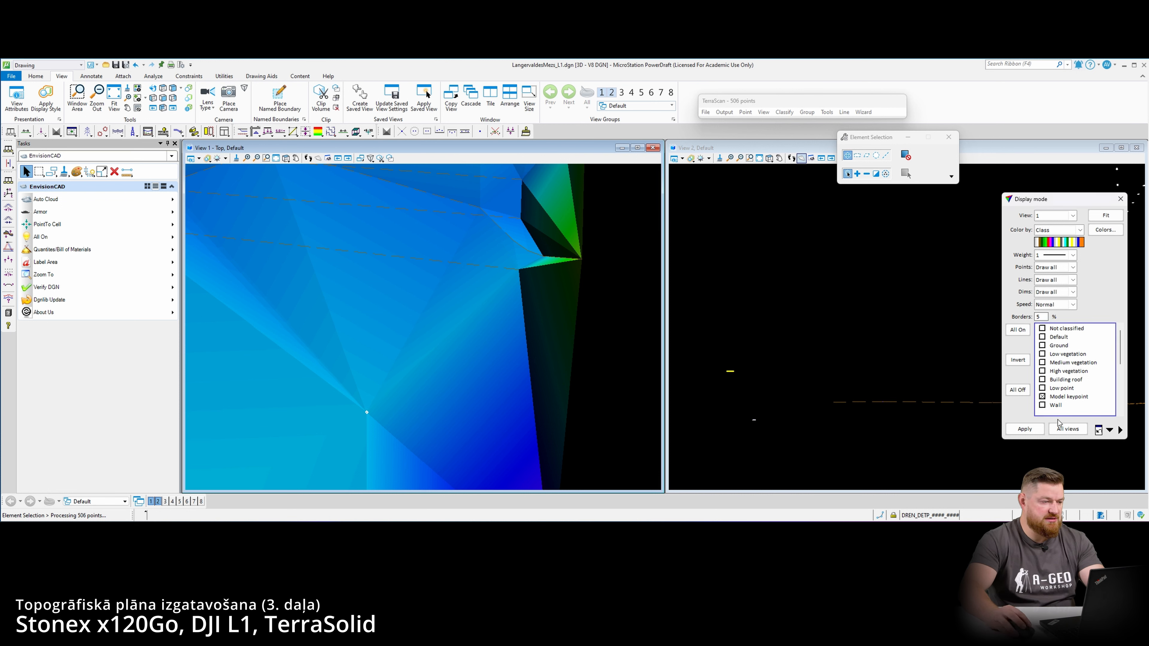
left_click(1060, 426)
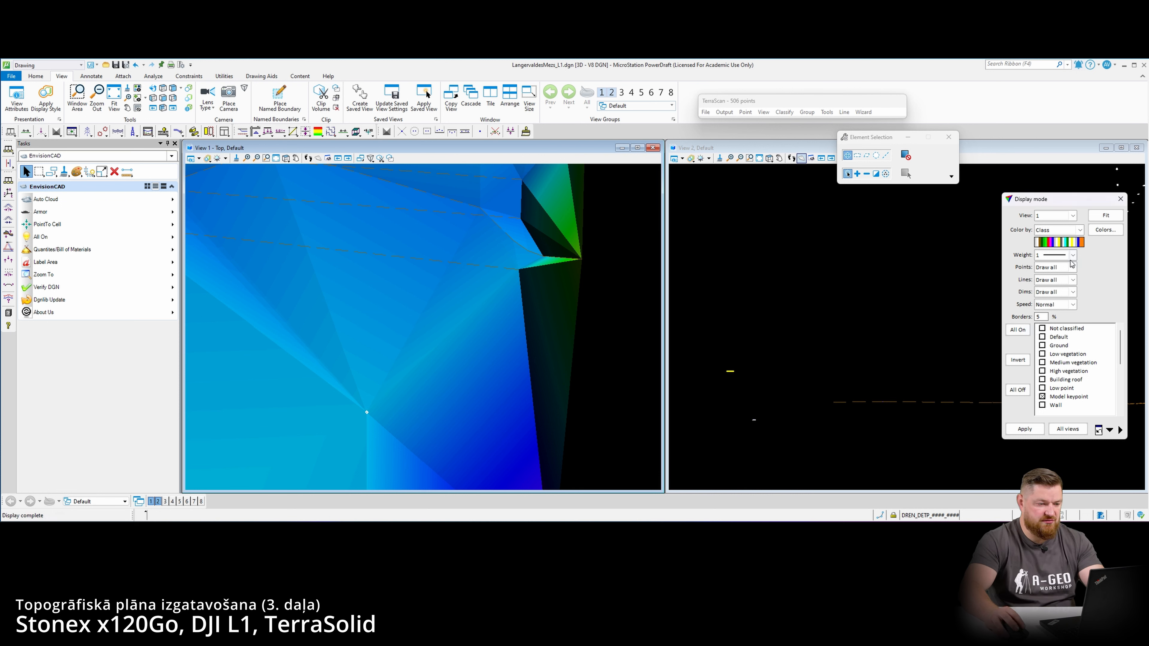
- Color the displayed points by Class with weight 6 and apply the display settings to all views
left_click(1065, 233)
left_click(1067, 229)
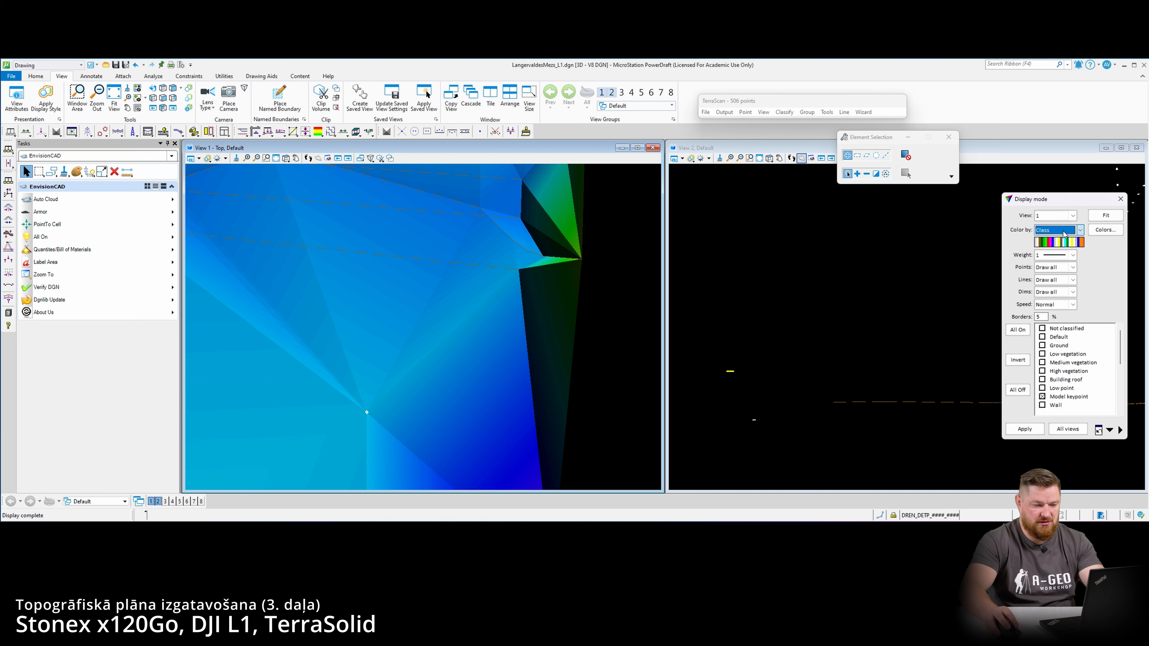
left_click(1062, 258)
left_click(1058, 324)
left_click(1067, 428)
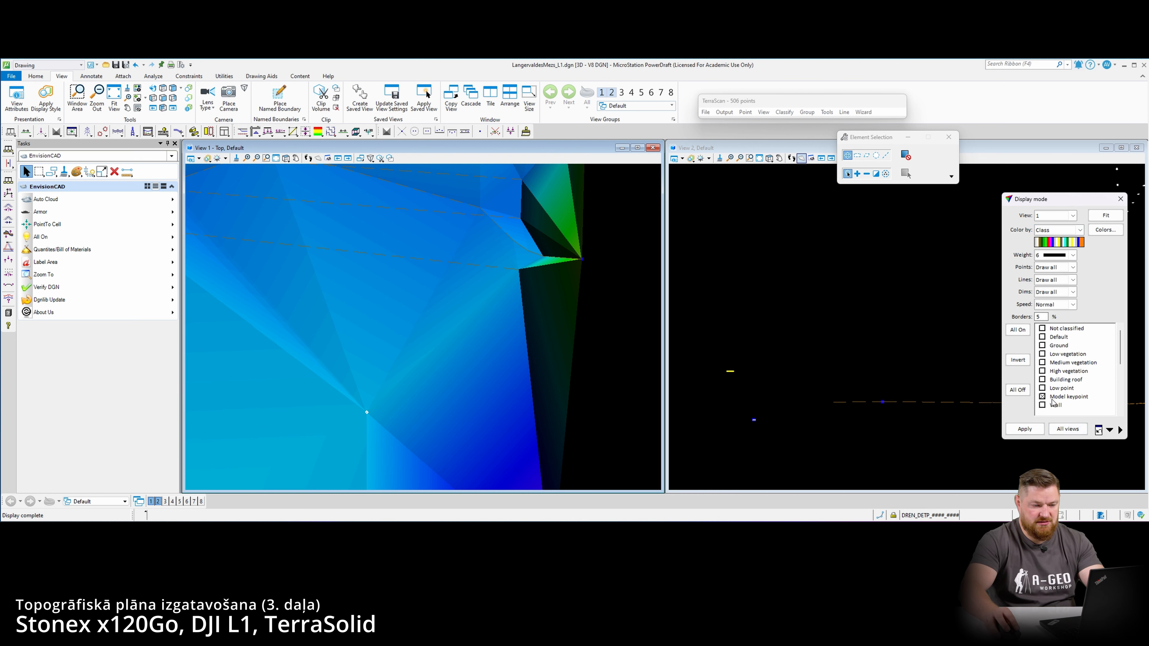
- Examine the model keypoints over the shaded surface along the ditch, the road lines and the outer edges for outliers
scroll(508, 317, "down", 7)
middle_click_drag(508, 317, 451, 326)
scroll(443, 286, "up", 2)
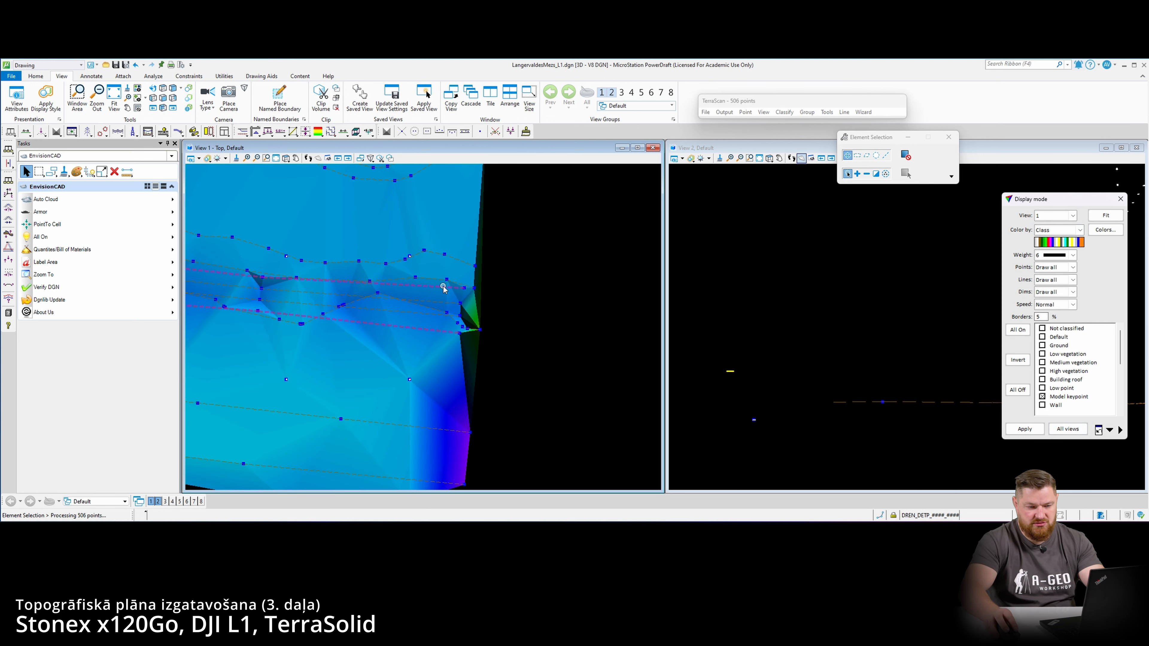
scroll(425, 326, "down", 2)
scroll(382, 257, "up", 2)
middle_click_drag(377, 257, 482, 283)
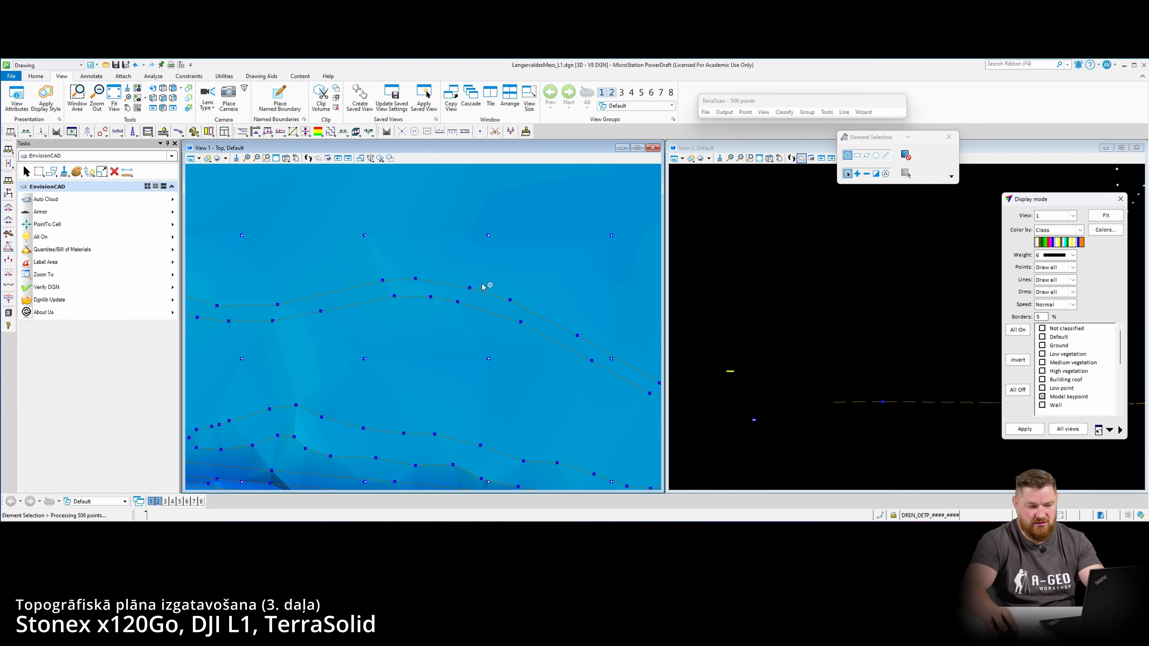
scroll(483, 284, "down", 4)
scroll(436, 282, "up", 6)
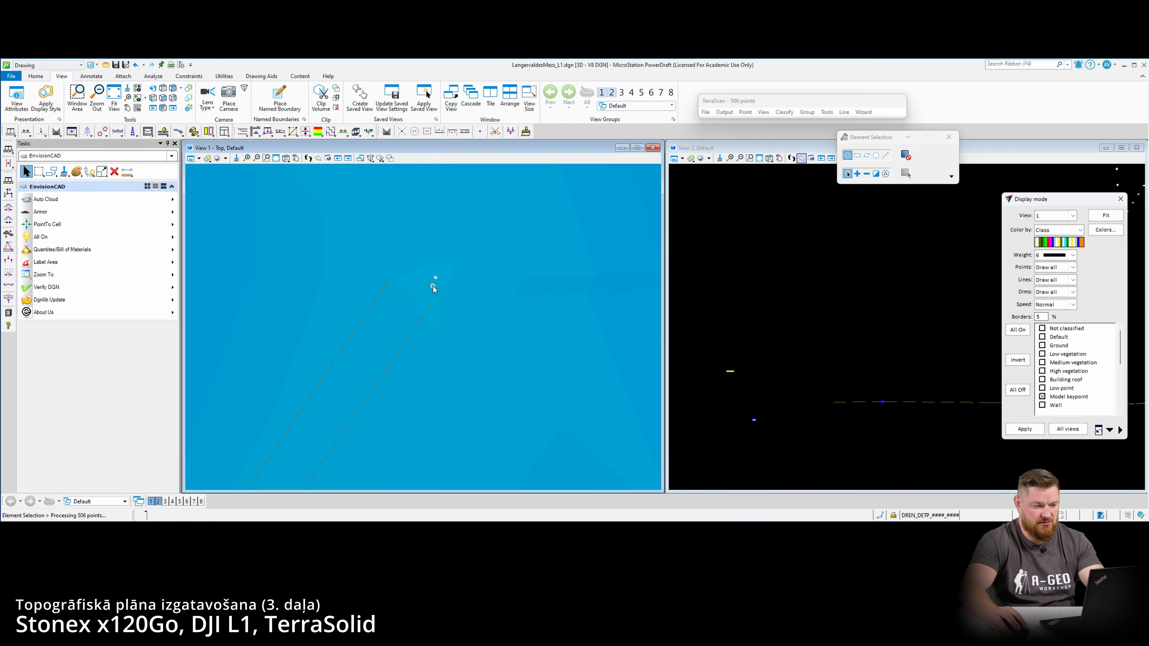
scroll(432, 286, "down", 3)
scroll(428, 282, "down", 2)
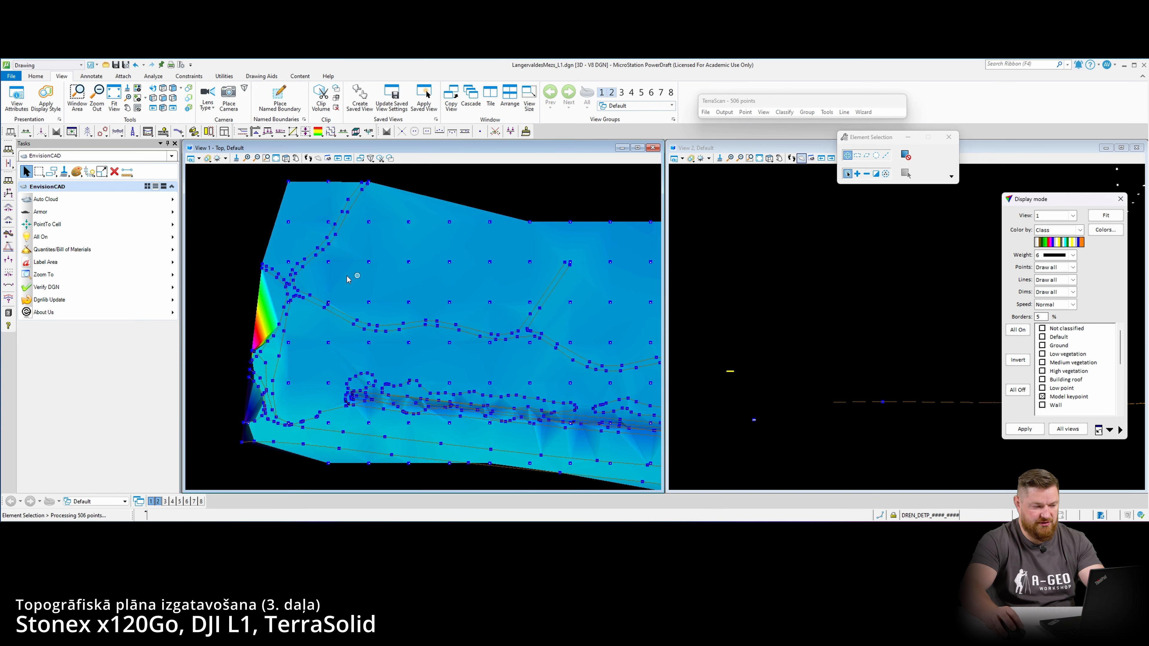
- Draw a vertical section about 1.5 deep across the red elevation spike on the surface's western edge and inspect it in view 2
scroll(239, 337, "up", 3)
left_click(26, 131)
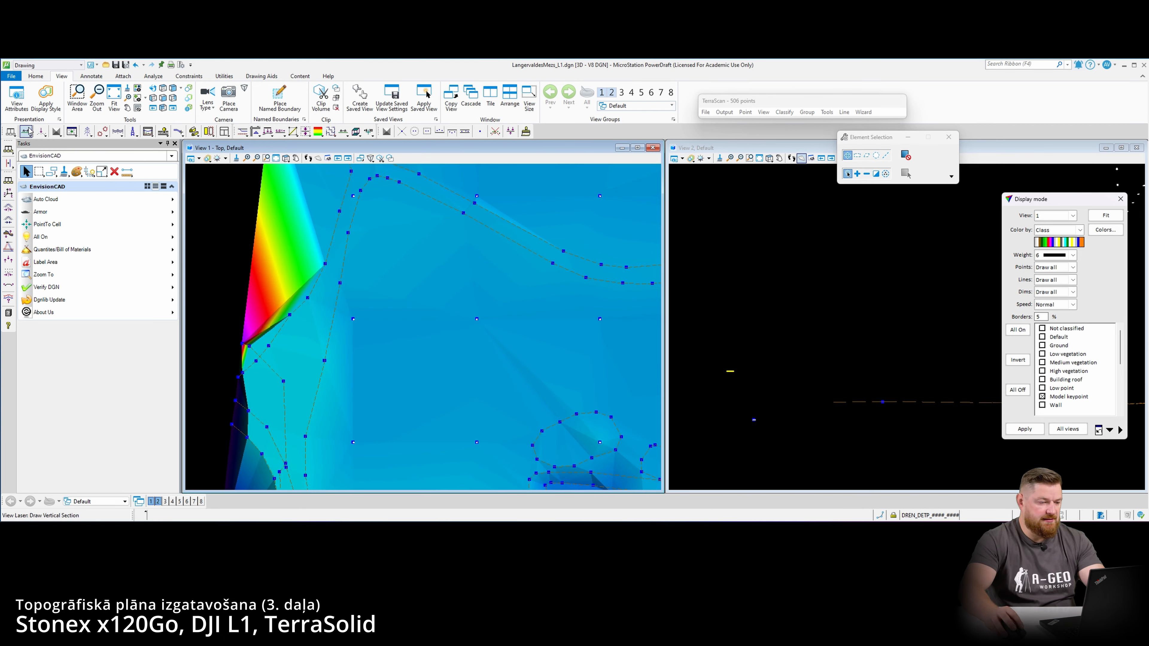
left_click(222, 346)
left_click(301, 349)
left_click(295, 362)
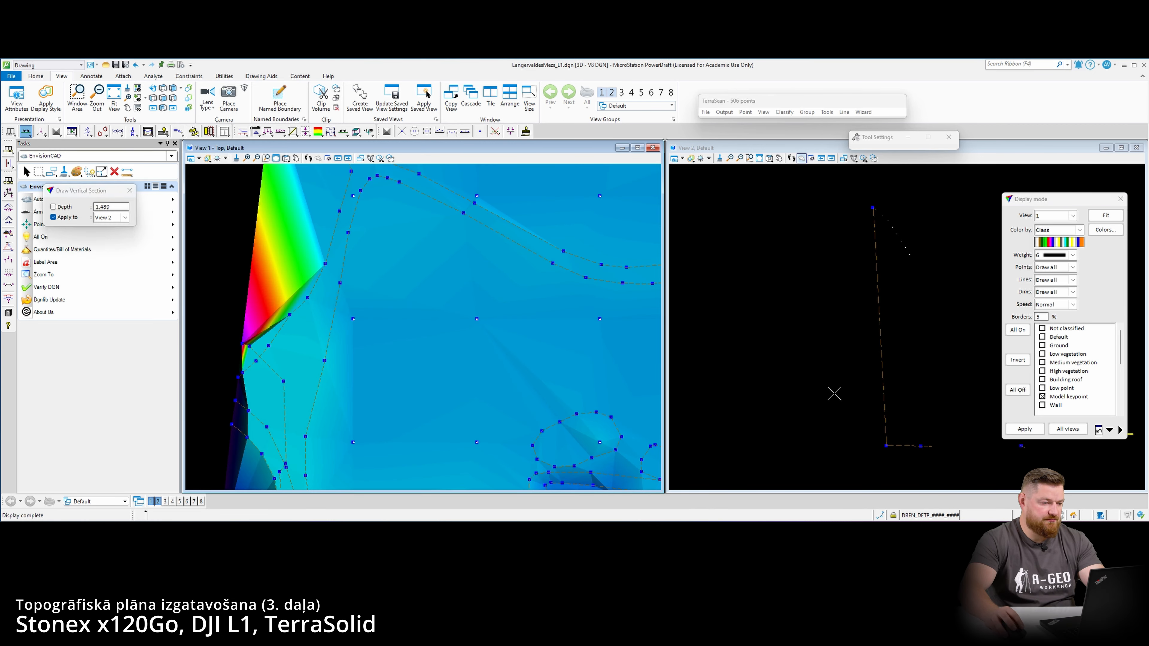
key("Escape")
middle_click_drag(834, 394, 762, 372)
scroll(781, 378, "down", 5)
scroll(767, 346, "up", 3)
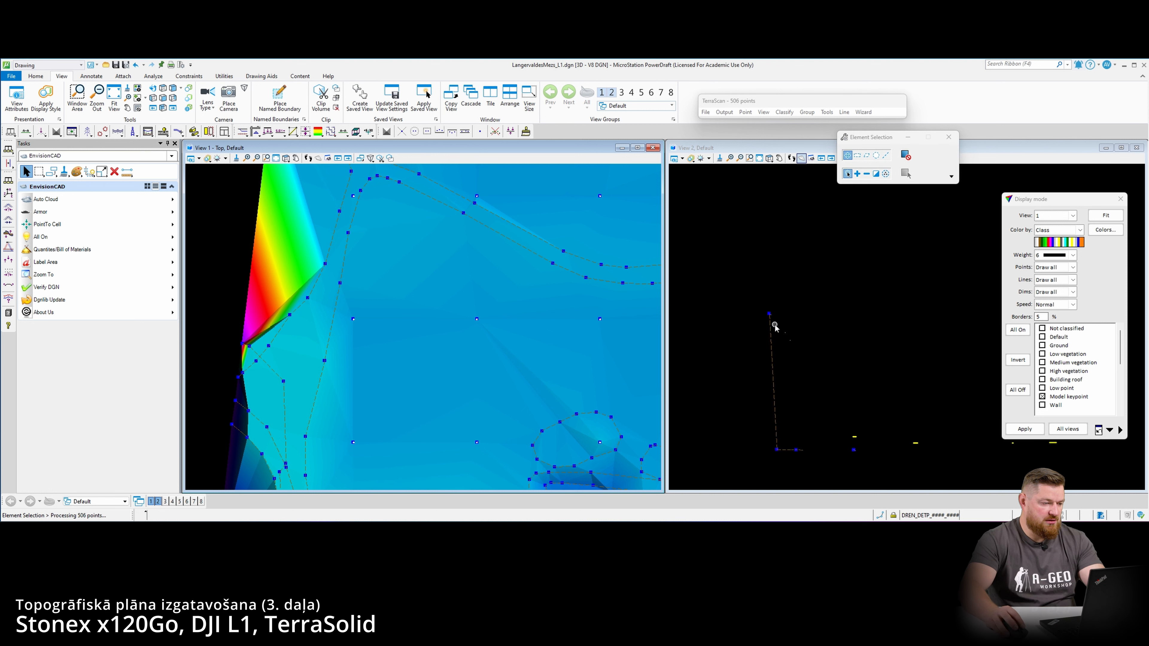
scroll(774, 326, "up", 4)
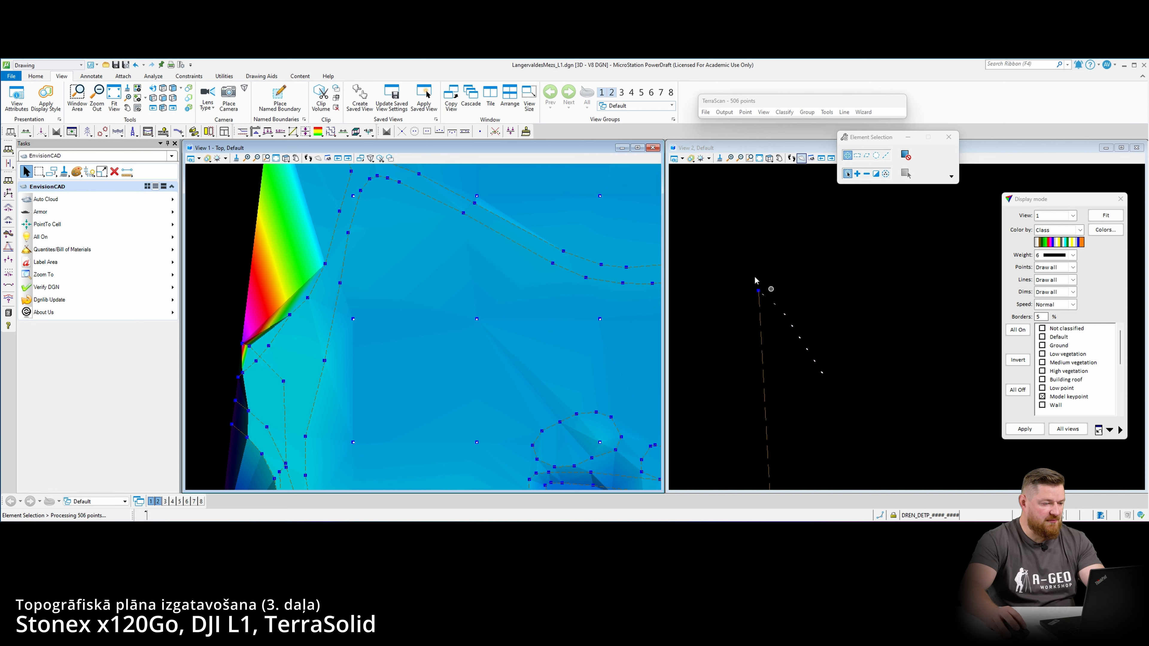
- Reclassify the spike's high point from Any class to 1 - Default with Classify Above Line
left_click(496, 132)
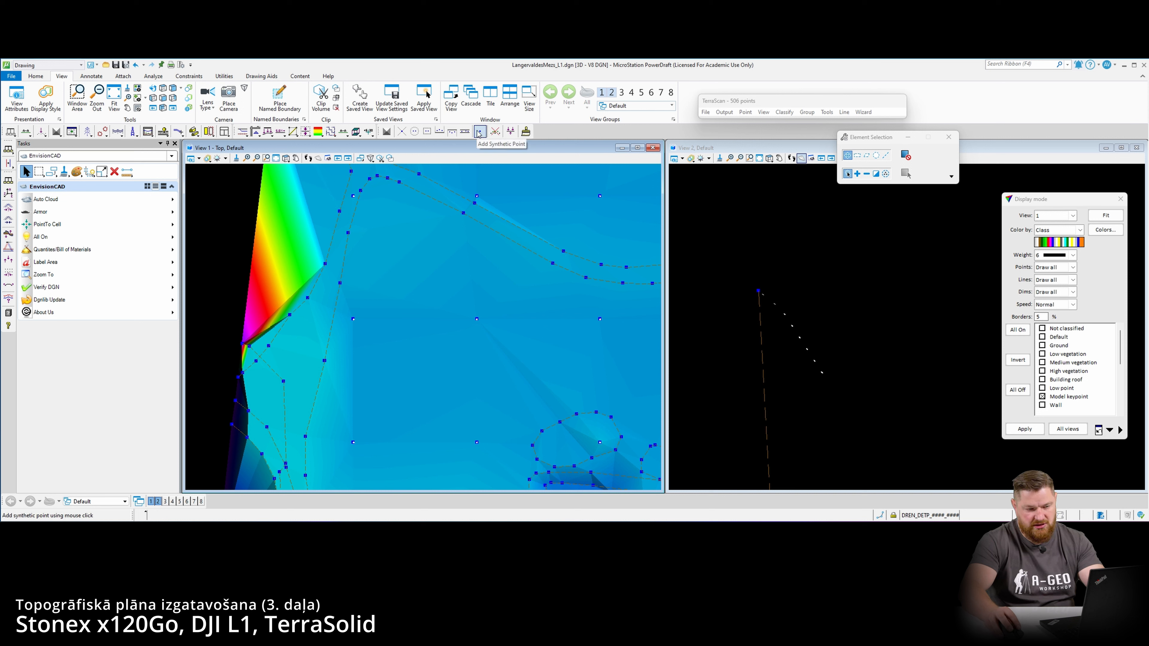
left_click(439, 131)
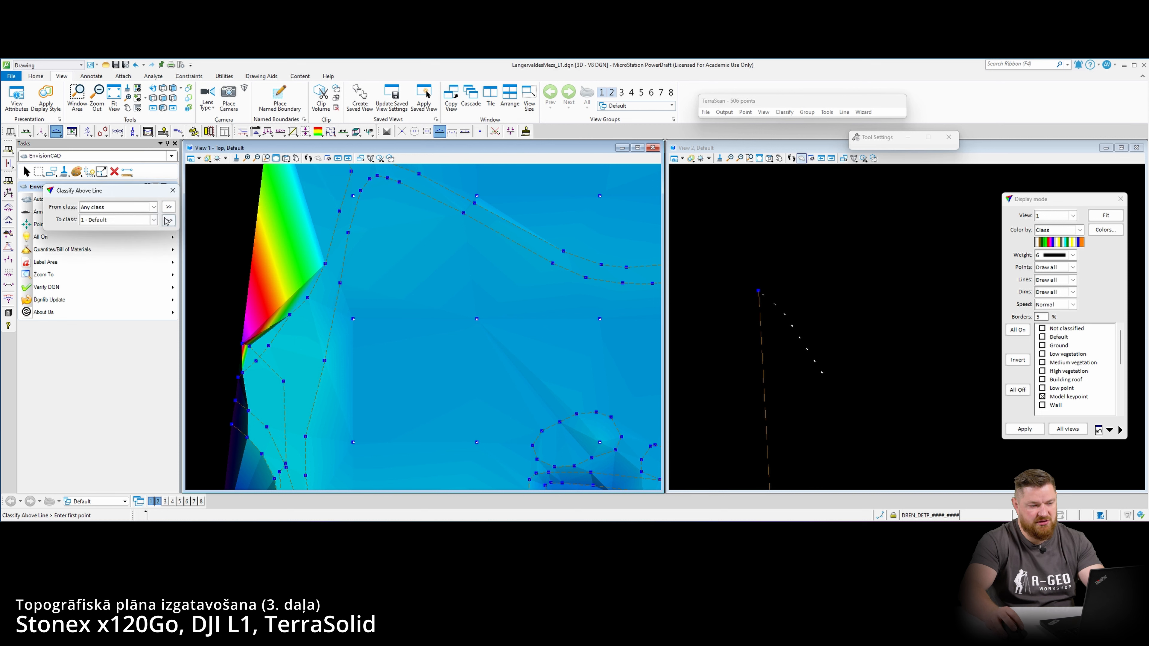
left_click(718, 320)
left_click(798, 319)
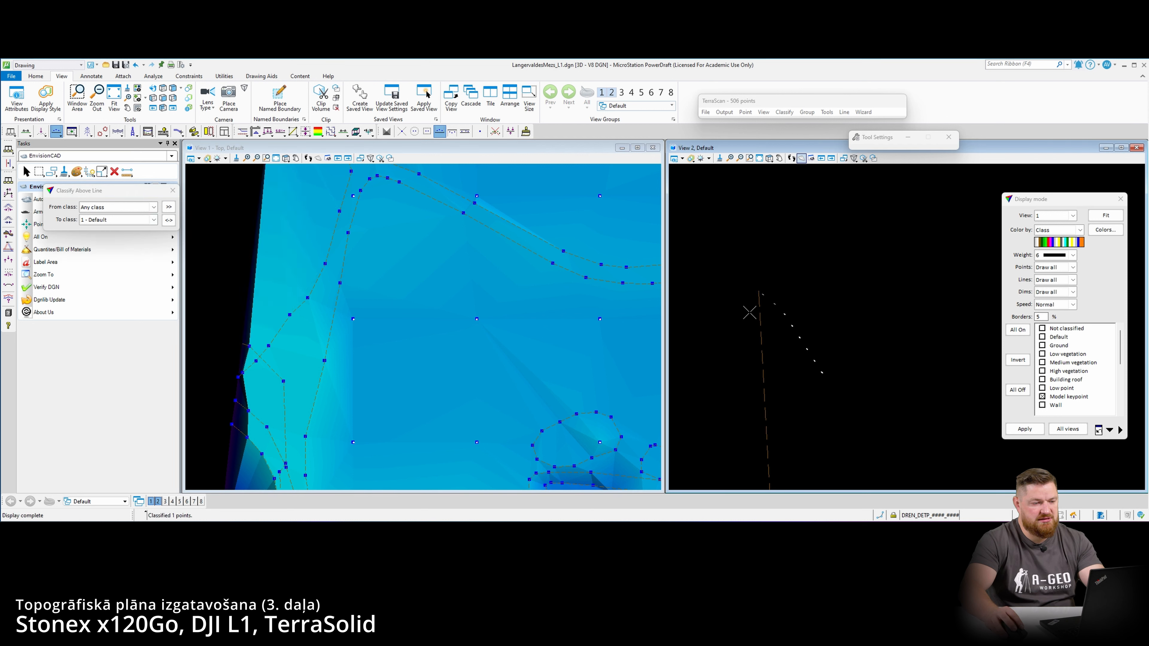
- Draw a vertical section about 1.3 deep into view 2 across the dark low point near the southwestern corner
scroll(366, 324, "down", 5)
scroll(357, 328, "up", 5)
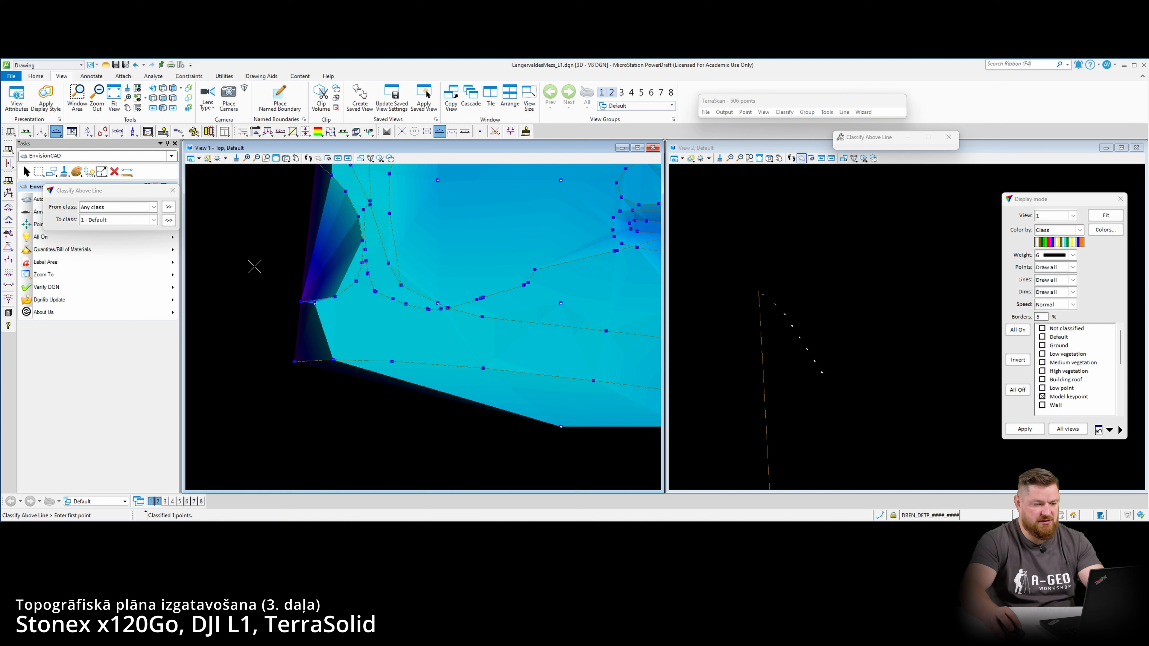
left_click(26, 132)
left_click(277, 297)
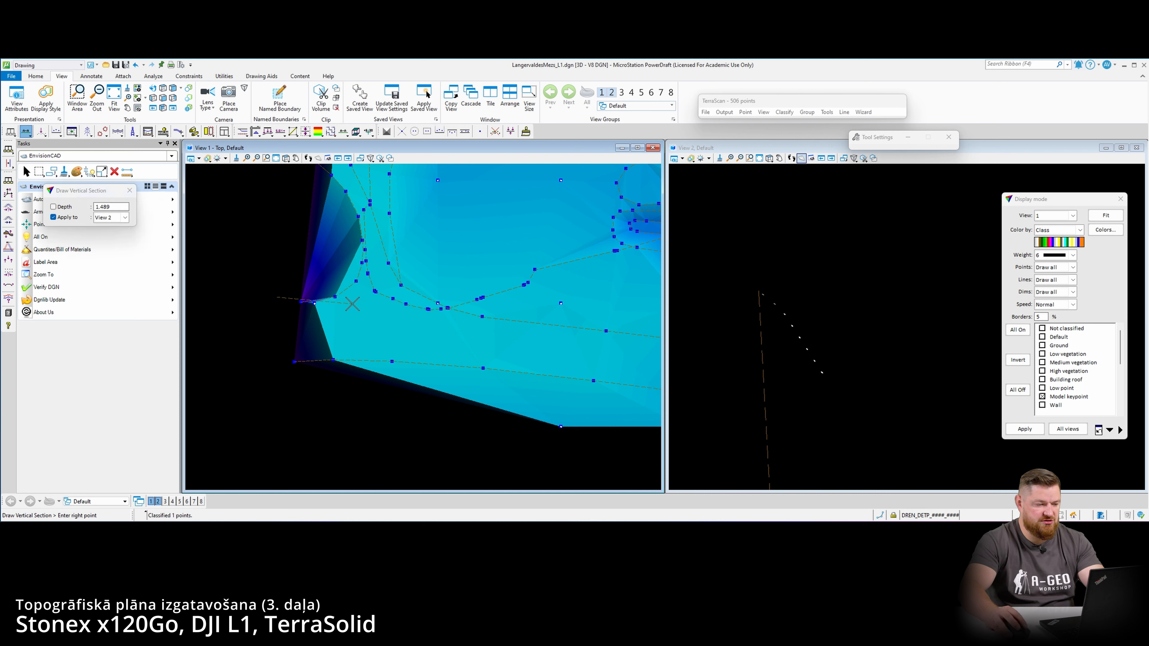
left_click(351, 304)
left_click(437, 323)
key("F1")
scroll(832, 316, "down", 3)
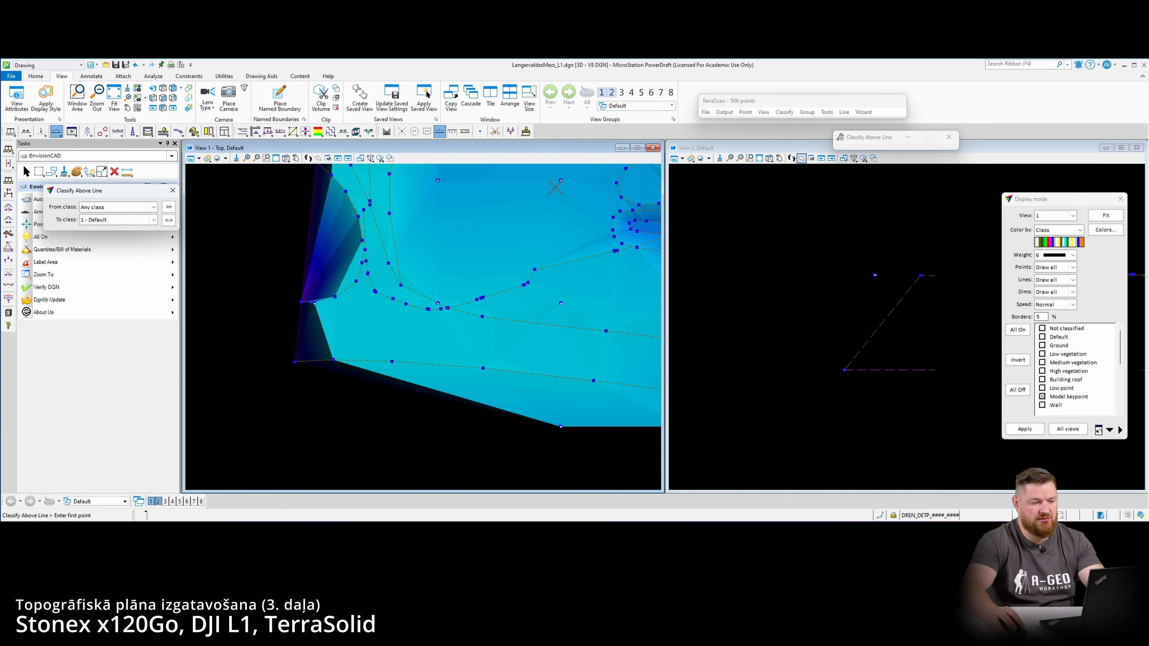
- Reclassify the low point in that section from Any class to 7 - Low point with Classify Below Line
left_click(455, 131)
left_click(140, 210)
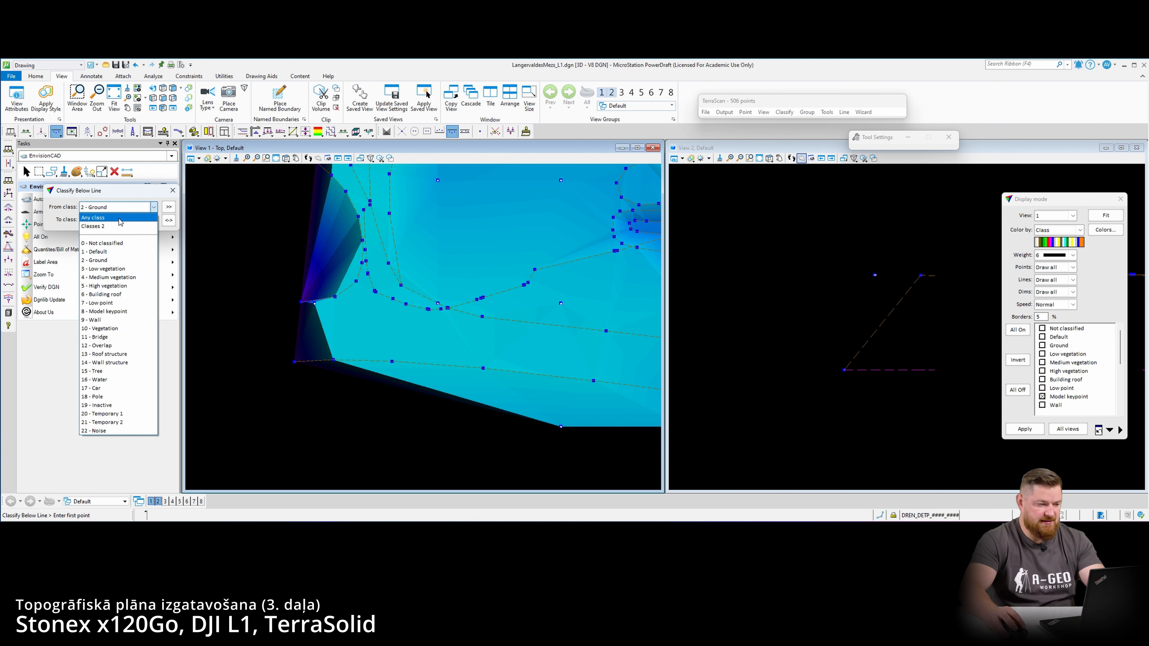
left_click(118, 234)
left_click(804, 362)
left_click(868, 354)
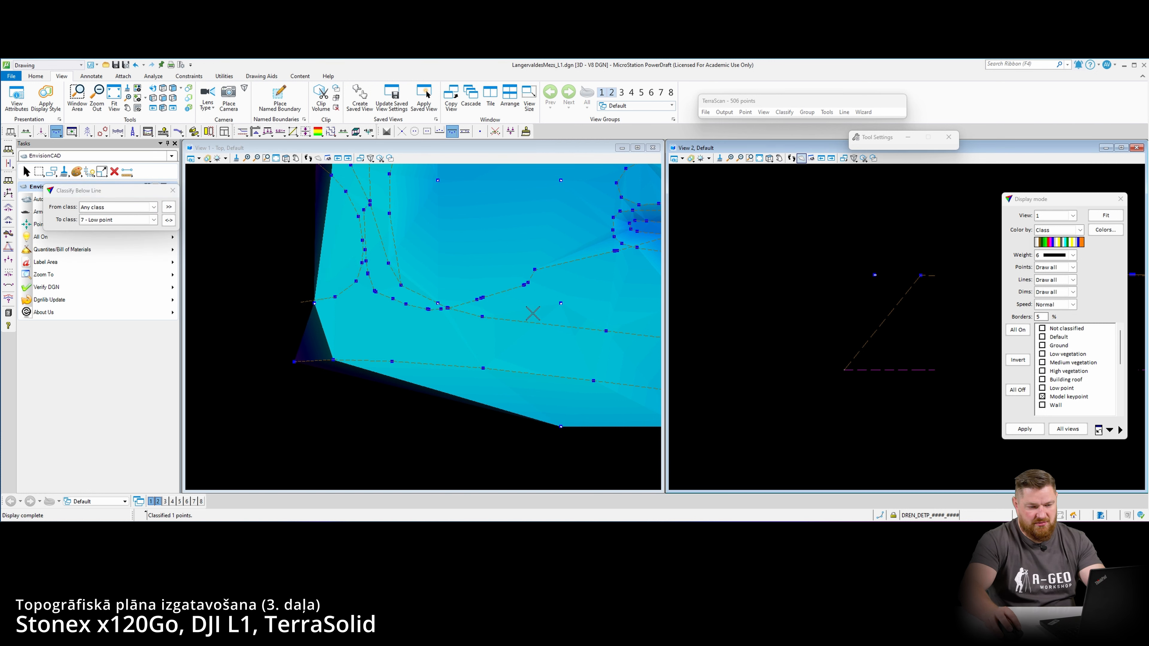
- Section the line end at the southwestern corner and reclassify its low point to 7 - Low point with Classify Below Line
left_click(26, 131)
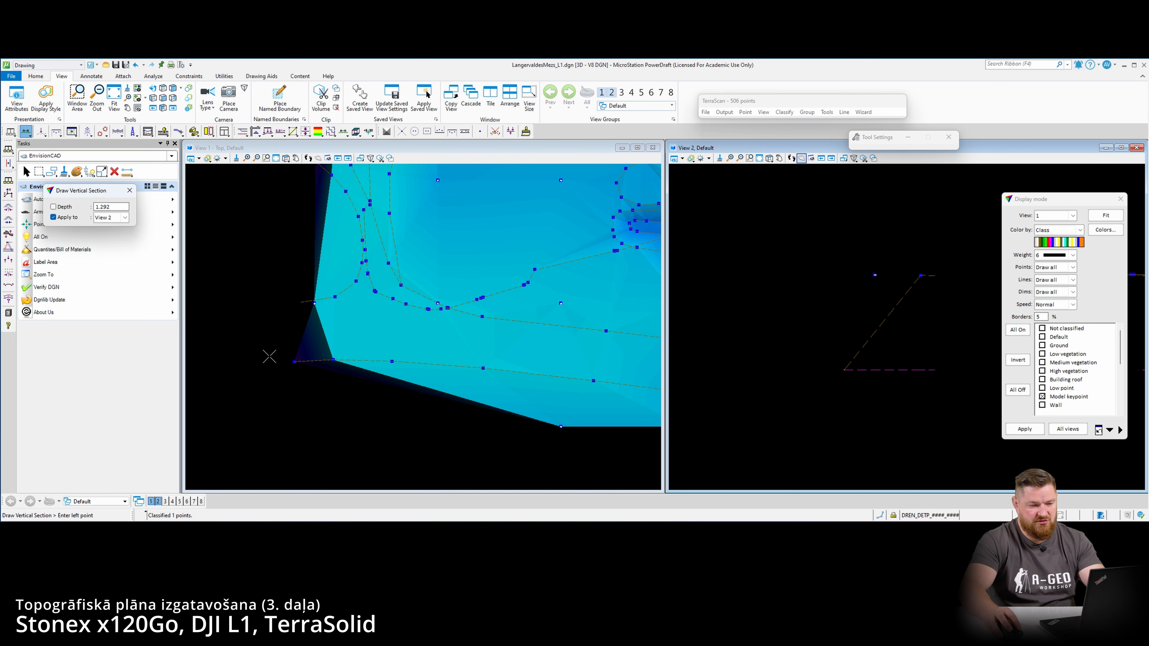
left_click(260, 362)
left_click(357, 357)
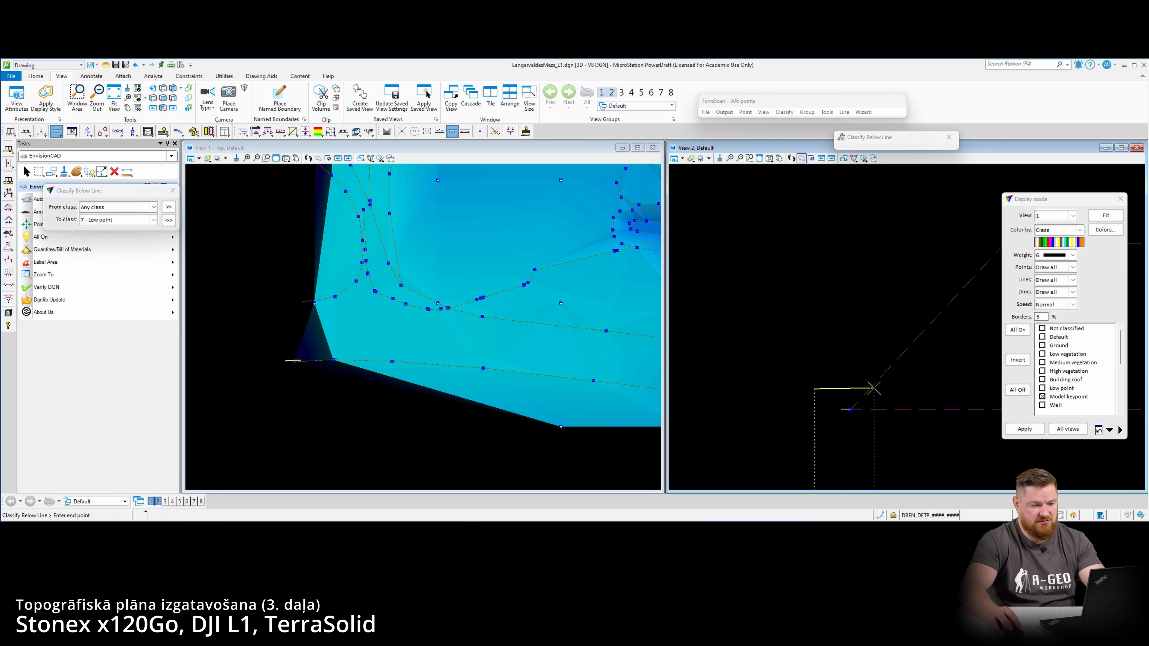
scroll(348, 266, "up", 5)
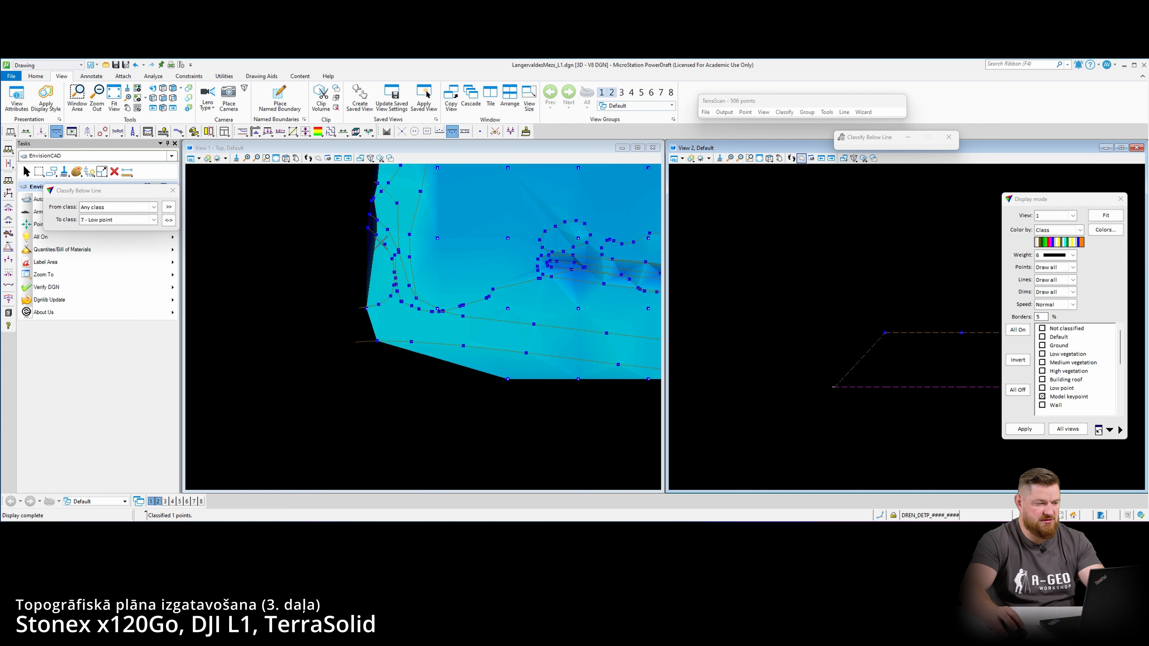
- Draw a section about 6.9 deep across the dark western edge and reclassify its low points to 7 - Low point
left_click(26, 132)
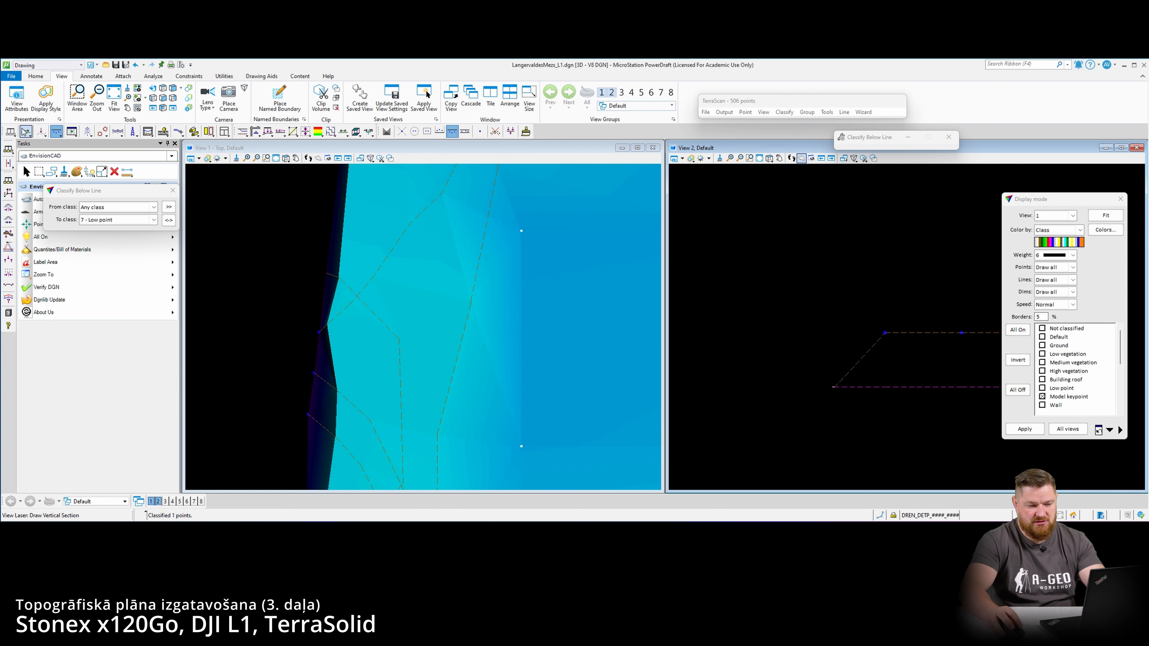
left_click(255, 327)
left_click(327, 328)
left_click(304, 383)
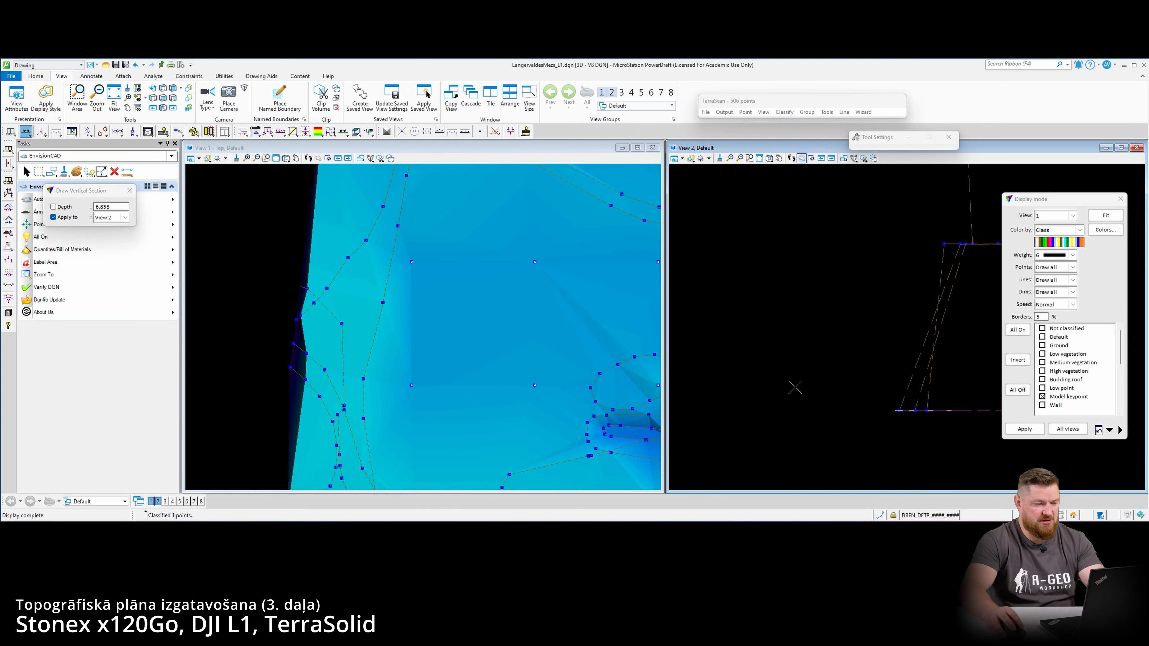
middle_click_drag(873, 363, 769, 365)
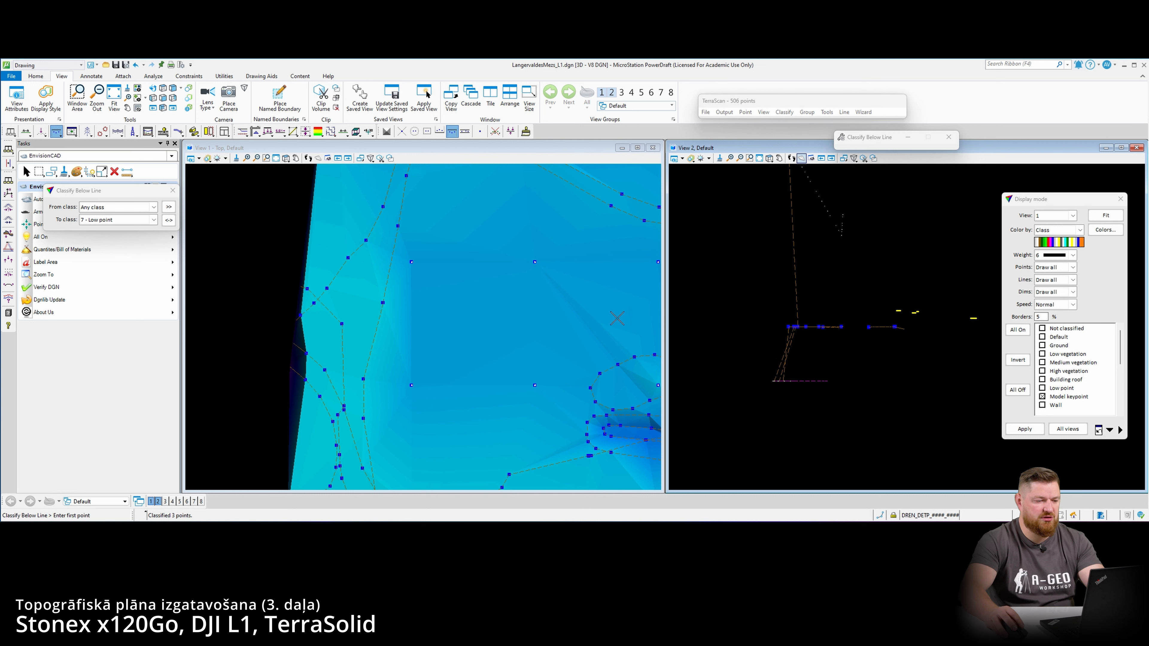
- Draw a vertical section about 20 deep across the southeastern edge with the wrong elevations and show it in view 2
scroll(433, 300, "down", 2)
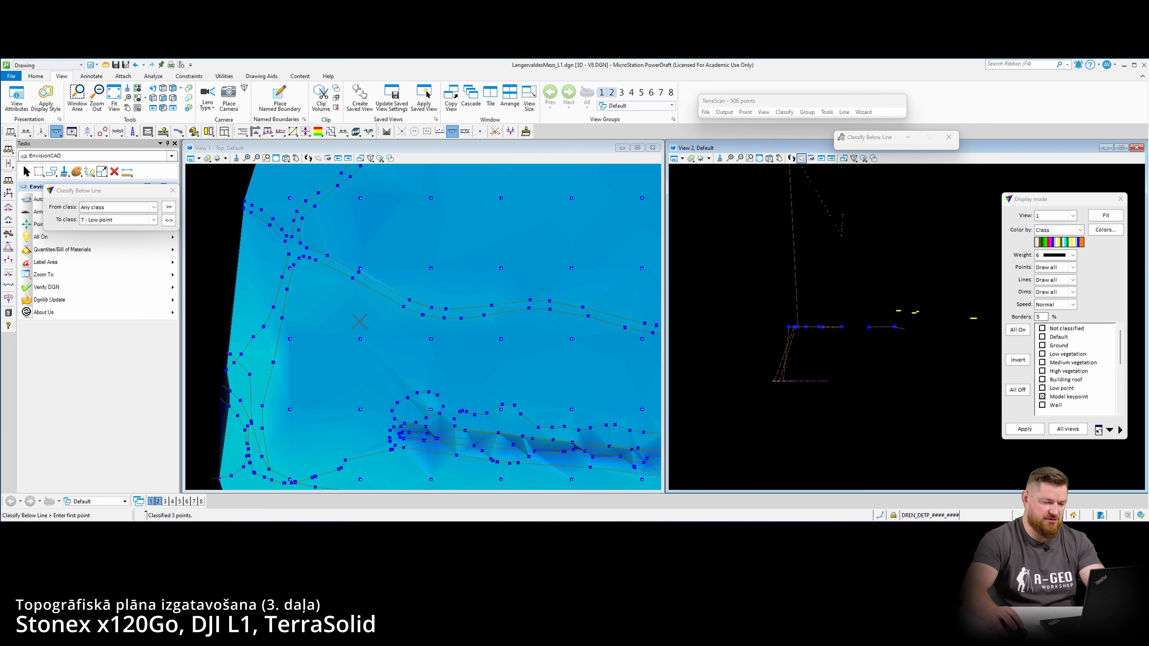
scroll(360, 321, "down", 2)
middle_click_drag(514, 311, 187, 223)
scroll(508, 346, "up", 2)
left_click(40, 132)
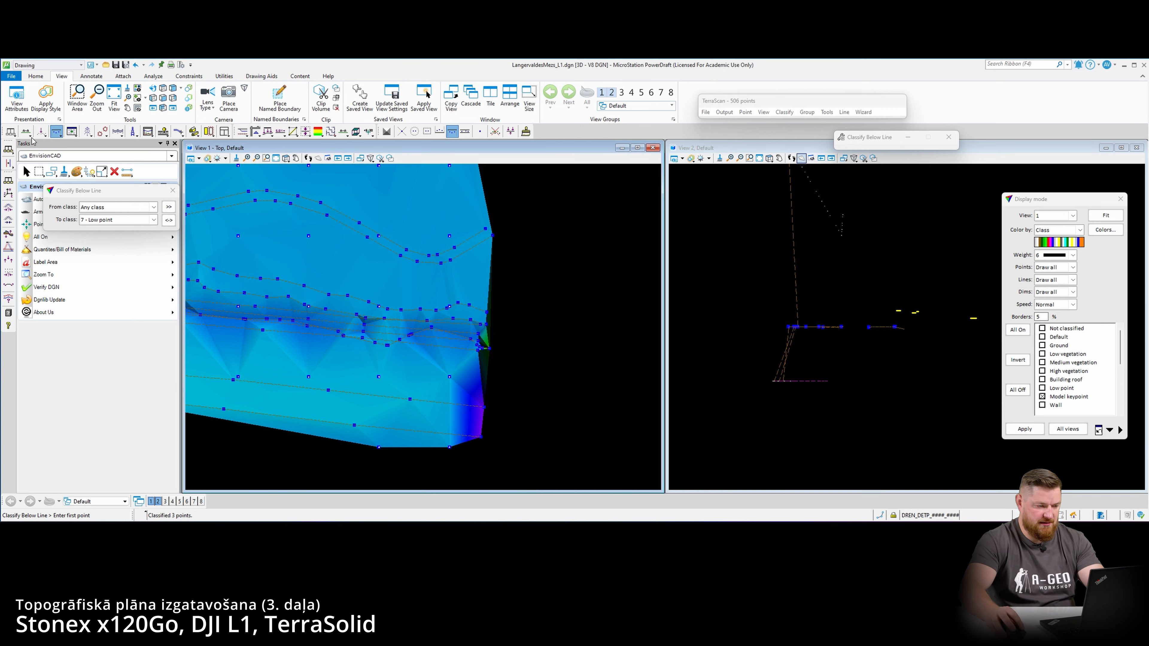
left_click(26, 131)
left_click(491, 341)
left_click(526, 345)
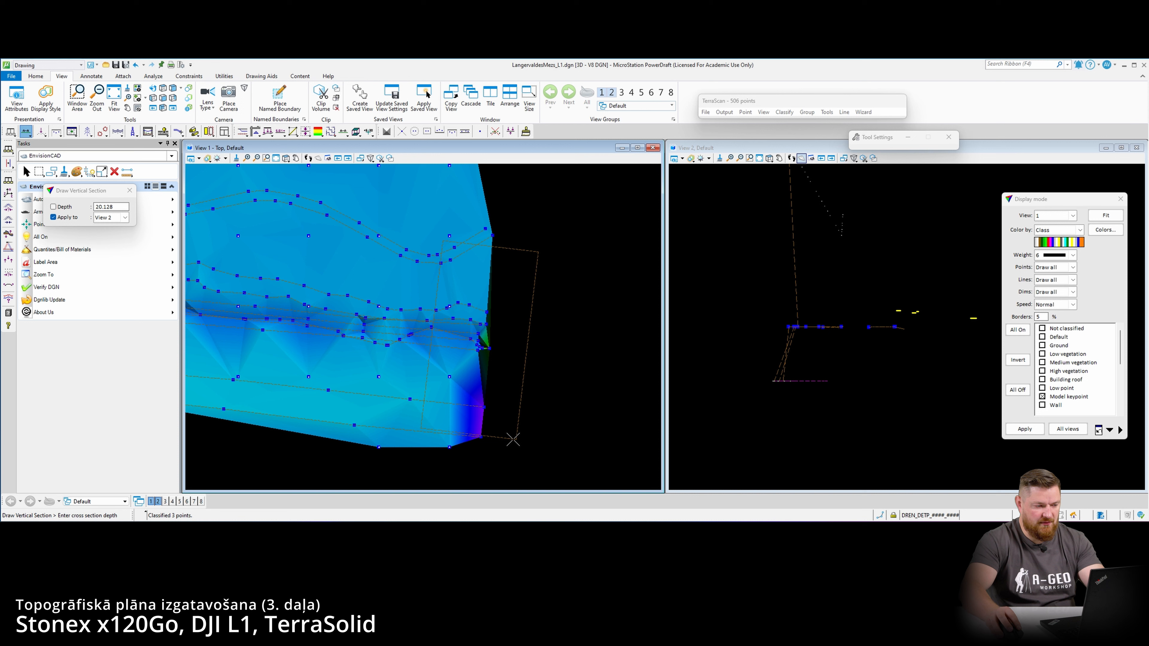
left_click(513, 441)
- Reclassify the deep points and the stray high point in the southeastern section to 7 - Low point with Classify Below Line
right_click(836, 417)
left_click(896, 393)
left_click(971, 393)
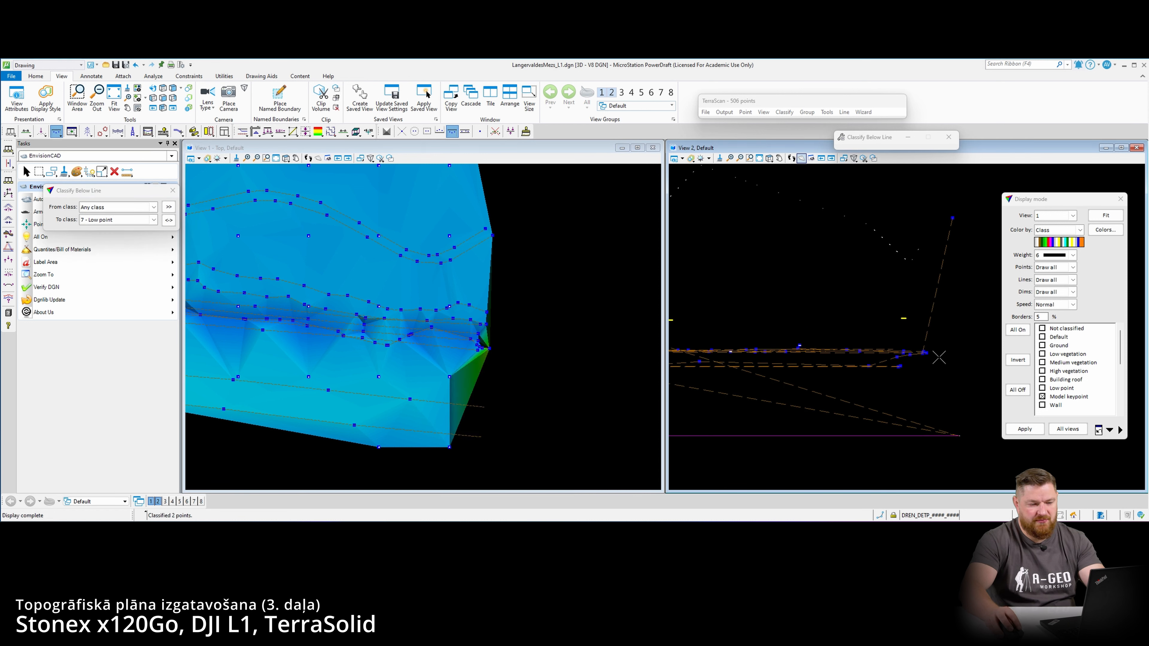
middle_click_drag(923, 269, 714, 423)
left_click(717, 342)
left_click(767, 343)
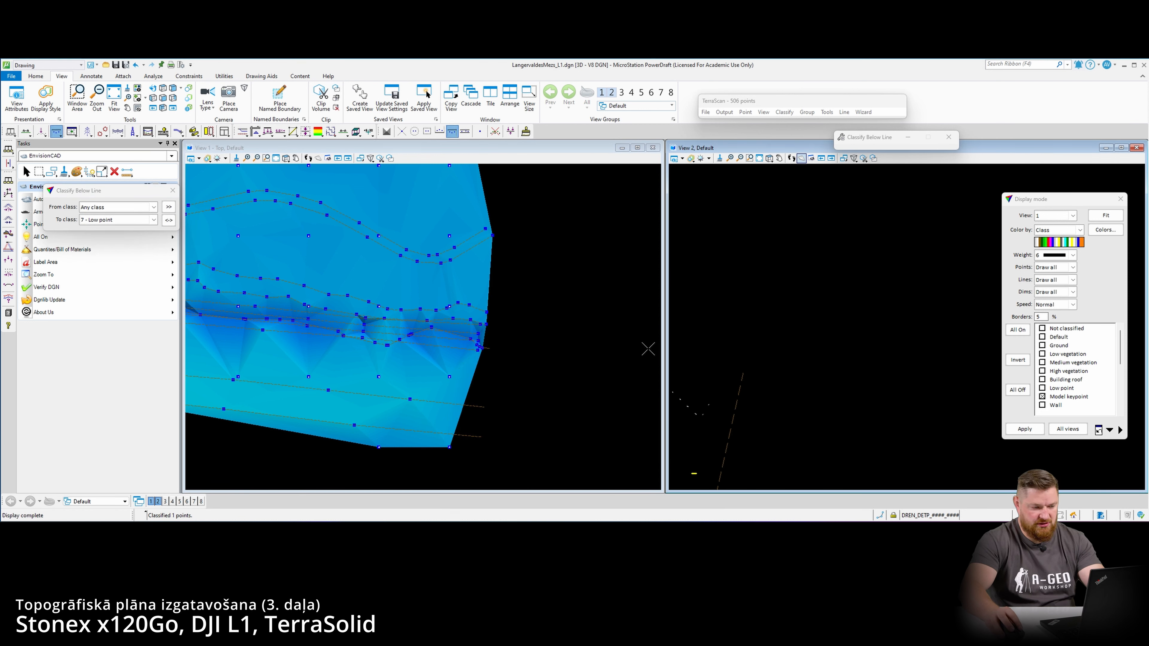